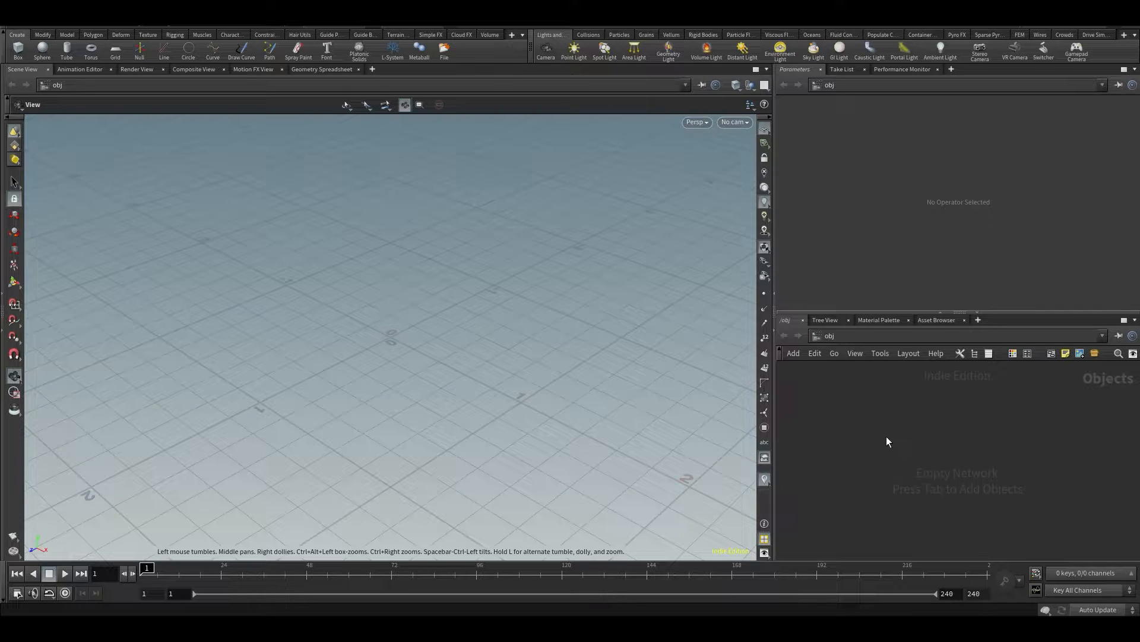
# Create a Geometry object and place a Grid node inside it
pyautogui.press('Tab')
pyautogui.write('geo')
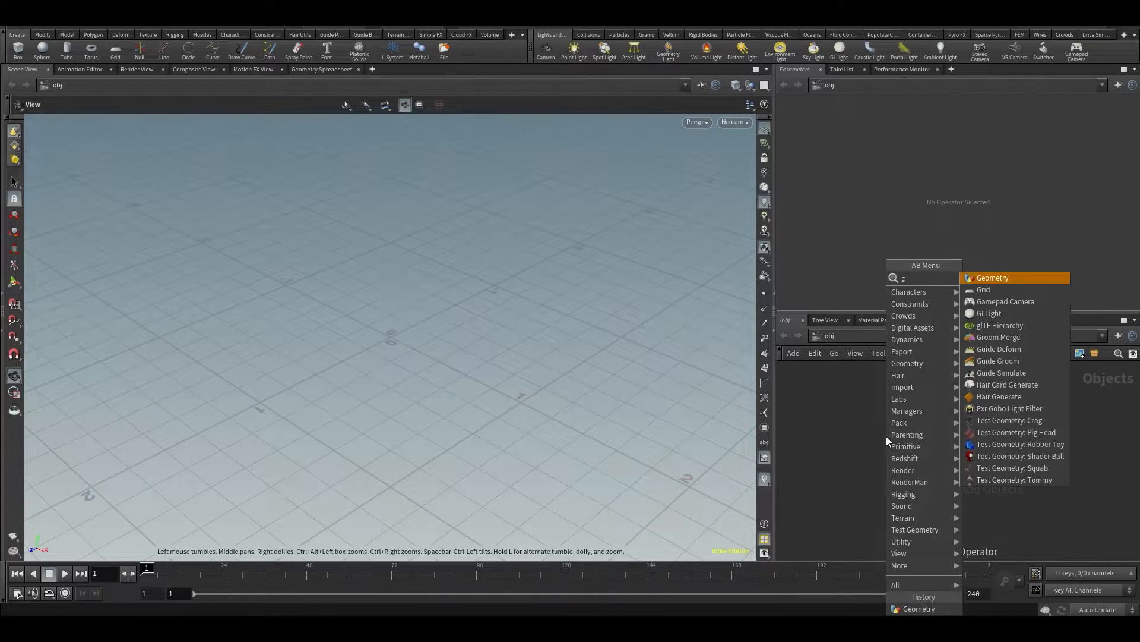
pyautogui.press('Return')
pyautogui.click(887, 436)
pyautogui.doubleClick(886, 436)
pyautogui.press('Tab')
pyautogui.write('grid')
pyautogui.press('Return')
pyautogui.click(887, 436)
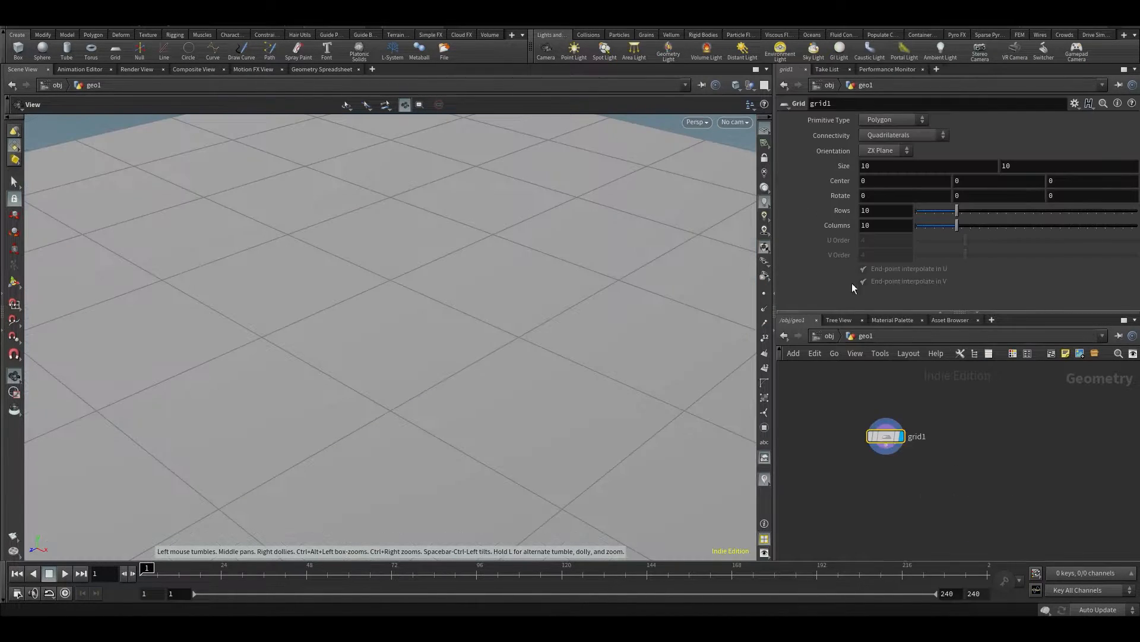
# Set the grid's rows and columns to 20 each
pyautogui.press('BackSpace')
pyautogui.press('BackSpace')
pyautogui.write('20')
pyautogui.press('Tab')
pyautogui.write('20')
pyautogui.press('Return')
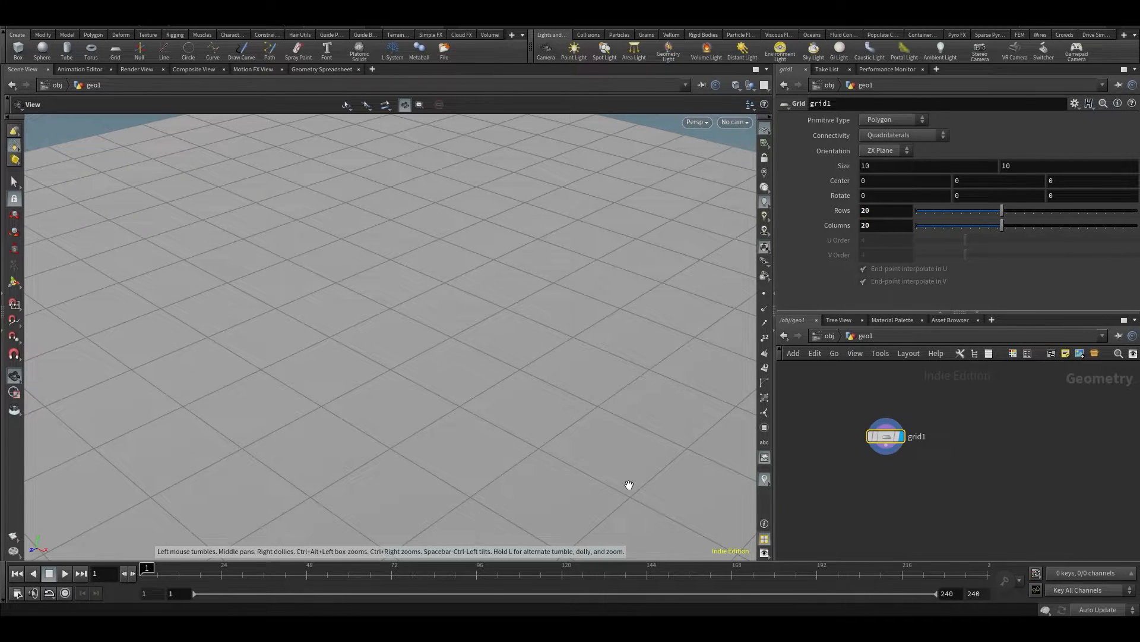
# Add a Mountain node below the grid node, fed by the grid's output
pyautogui.scroll(-5, 543, 362)
pyautogui.moveTo(657, 402); pyautogui.dragTo(475, 286)
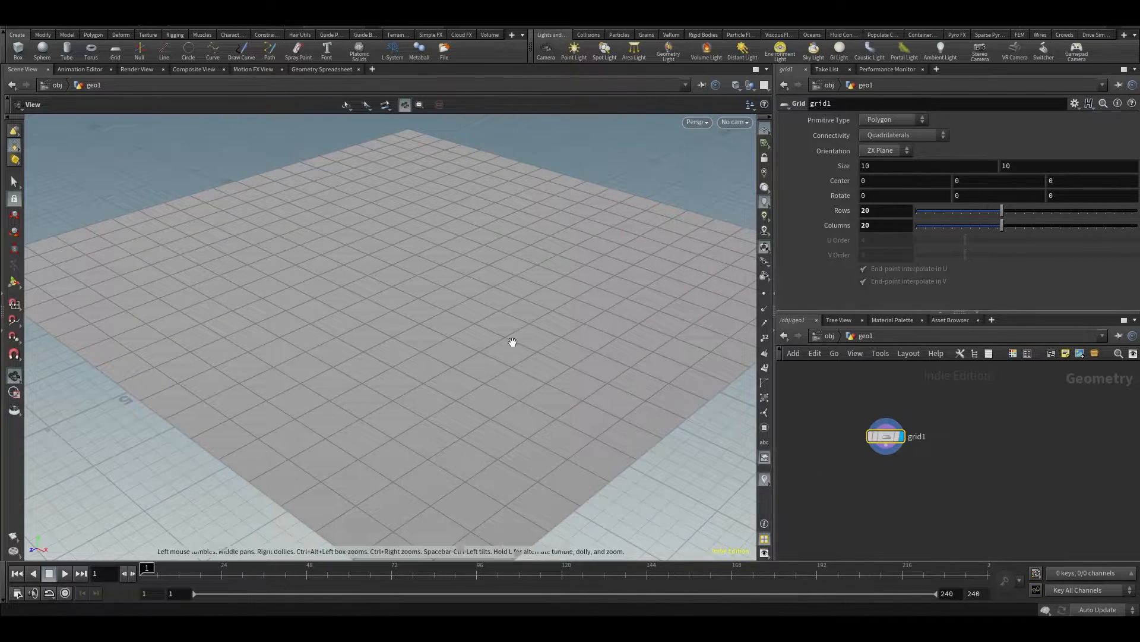
pyautogui.scroll(5, 504, 359)
pyautogui.scroll(-5, 504, 358)
pyautogui.moveTo(505, 362); pyautogui.dragTo(476, 349)
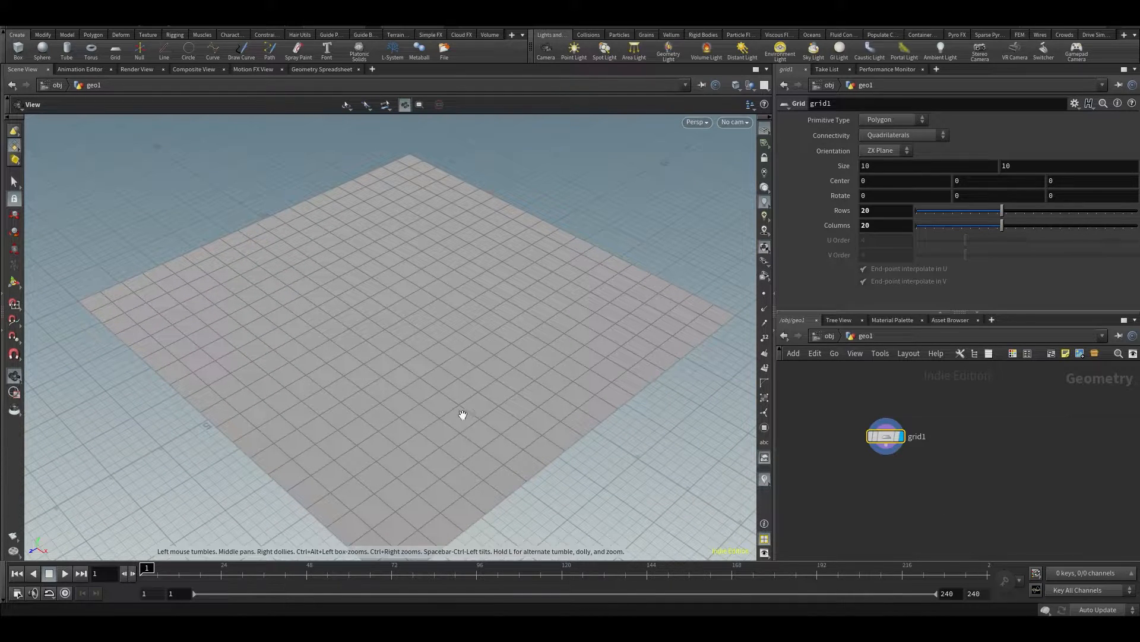
pyautogui.moveTo(884, 433); pyautogui.dragTo(881, 391)
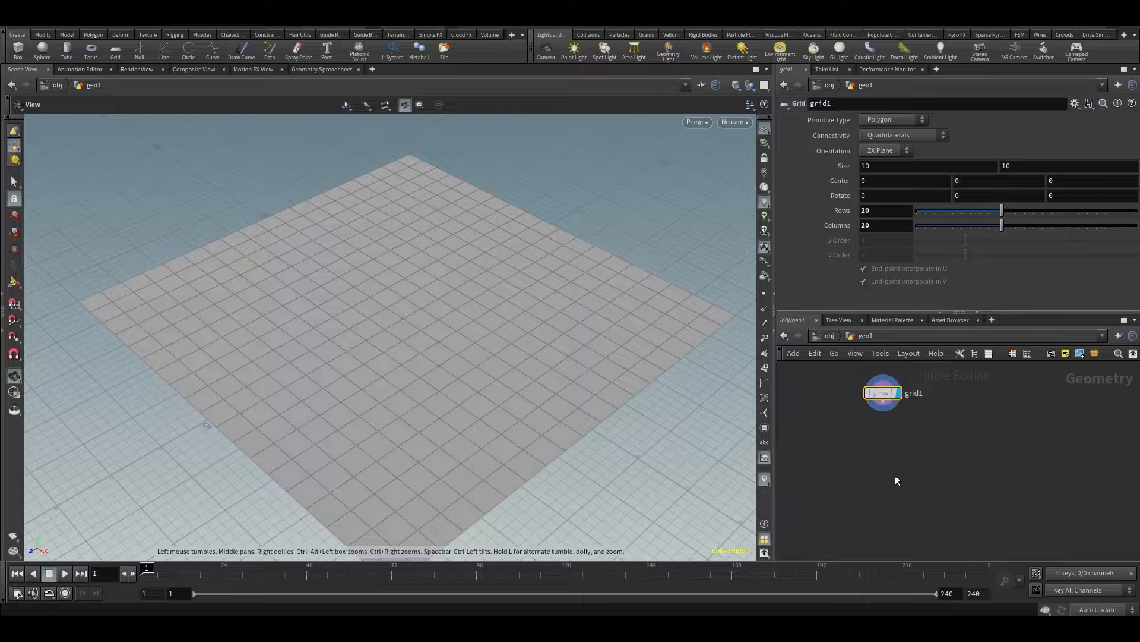
pyautogui.press('Tab')
pyautogui.moveTo(881, 446)
pyautogui.write('mpi')
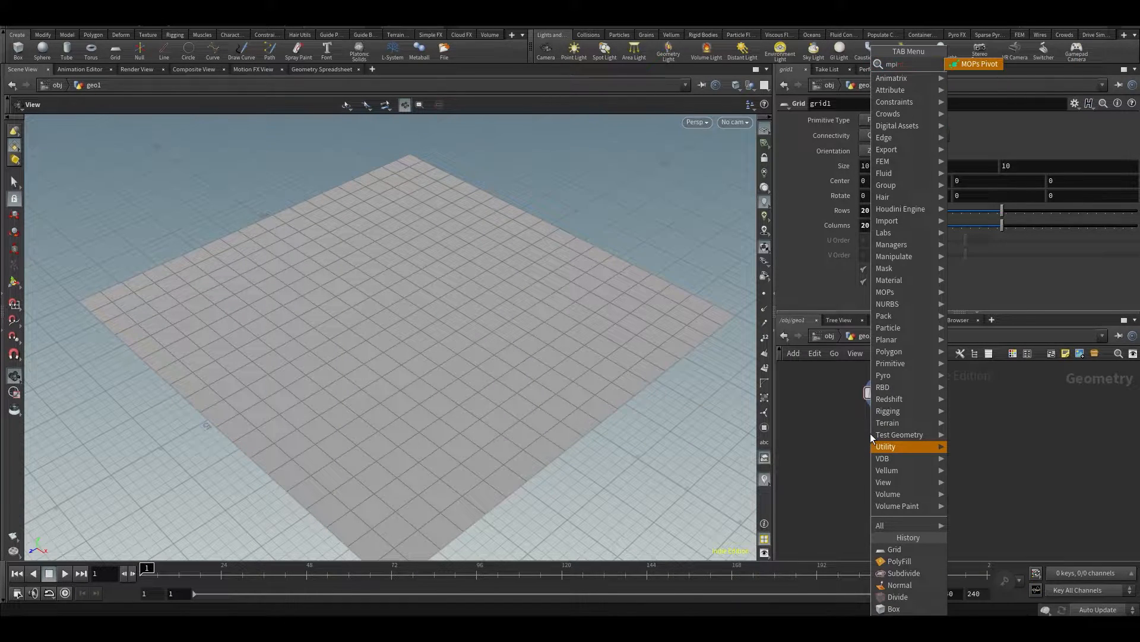
pyautogui.press('BackSpace')
pyautogui.press('BackSpace')
pyautogui.write('oun')
pyautogui.press('Return')
pyautogui.click(870, 433)
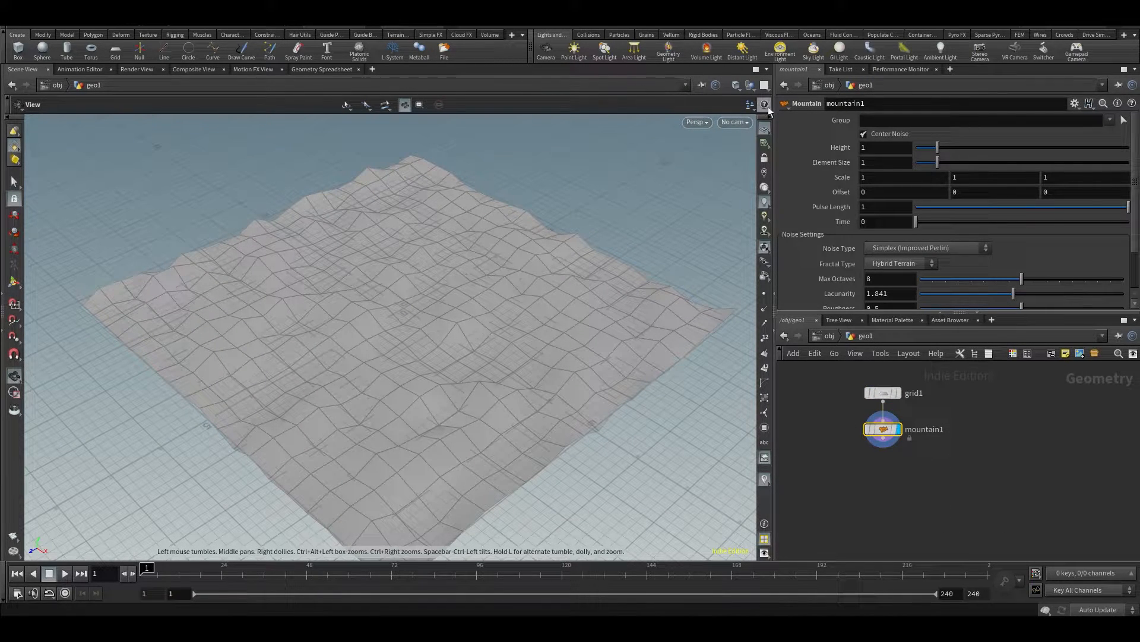
# Hide the reference grid in the viewport and select the mountain node
pyautogui.click(766, 128)
pyautogui.click(883, 392)
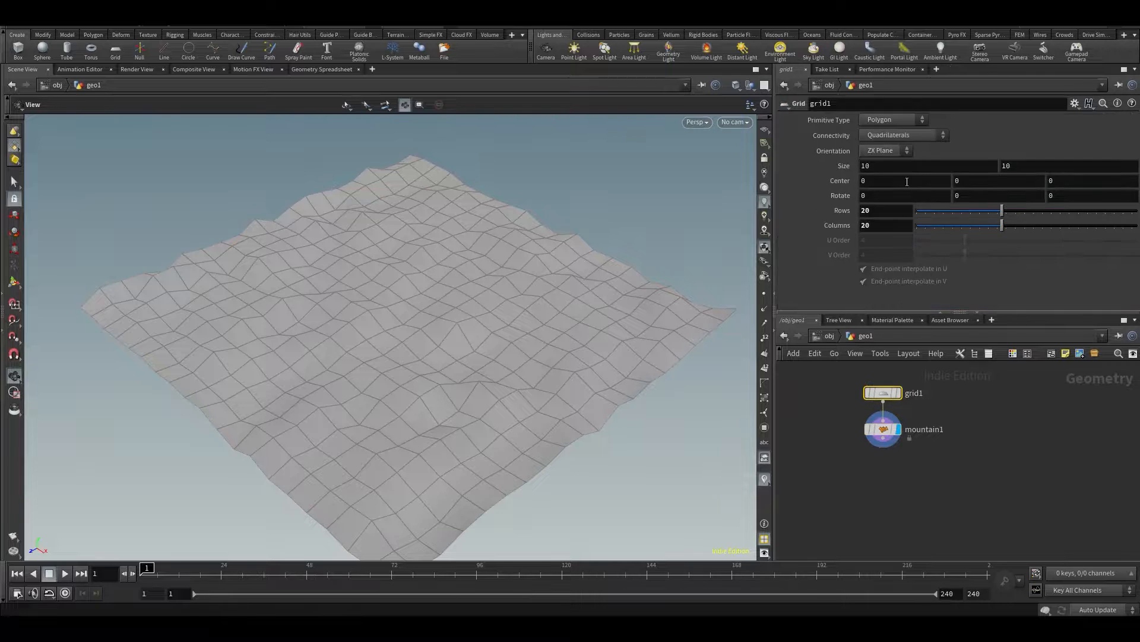
pyautogui.moveTo(920, 455); pyautogui.dragTo(918, 454)
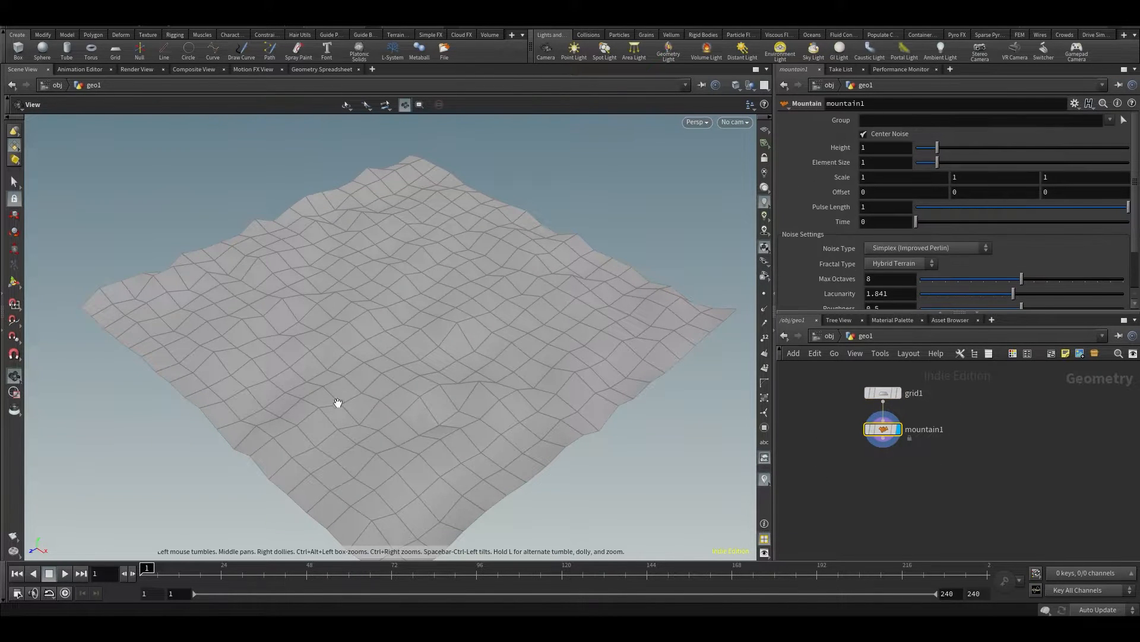
# Set the mountain node's Height to 5.64 and Element Size to 3.32
pyautogui.moveTo(937, 149); pyautogui.dragTo(1002, 158)
pyautogui.scroll(-2, 965, 254)
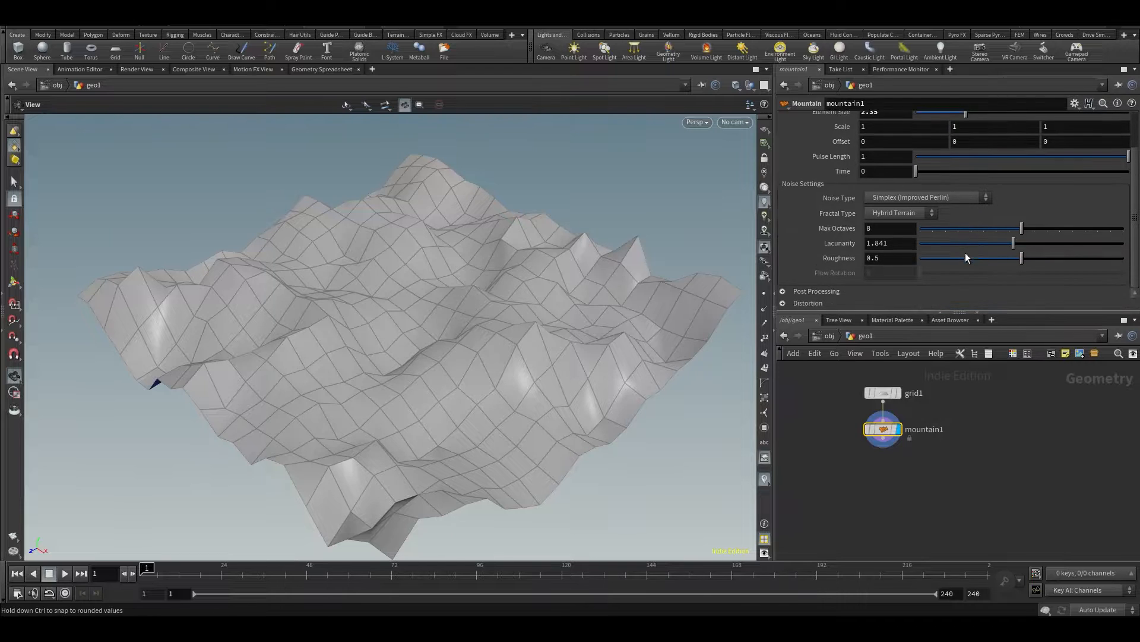
pyautogui.scroll(2, 930, 279)
pyautogui.moveTo(974, 167); pyautogui.dragTo(1029, 158)
pyautogui.moveTo(416, 250); pyautogui.dragTo(547, 255)
pyautogui.moveTo(472, 295); pyautogui.dragTo(496, 357)
pyautogui.moveTo(882, 429); pyautogui.dragTo(884, 433)
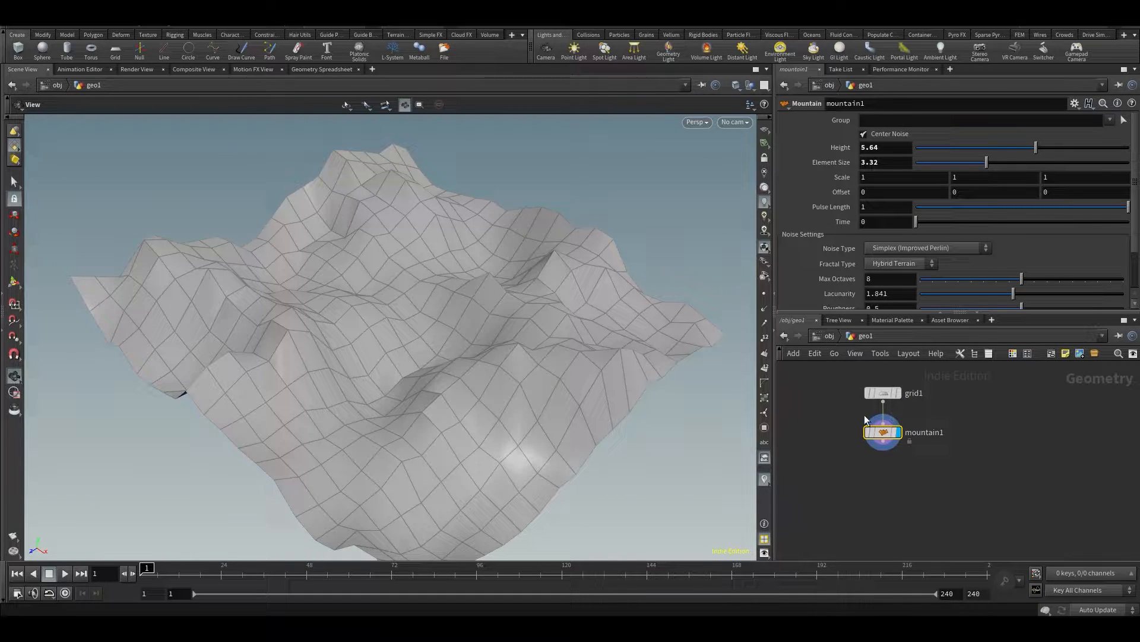
pyautogui.moveTo(400, 344); pyautogui.dragTo(427, 350)
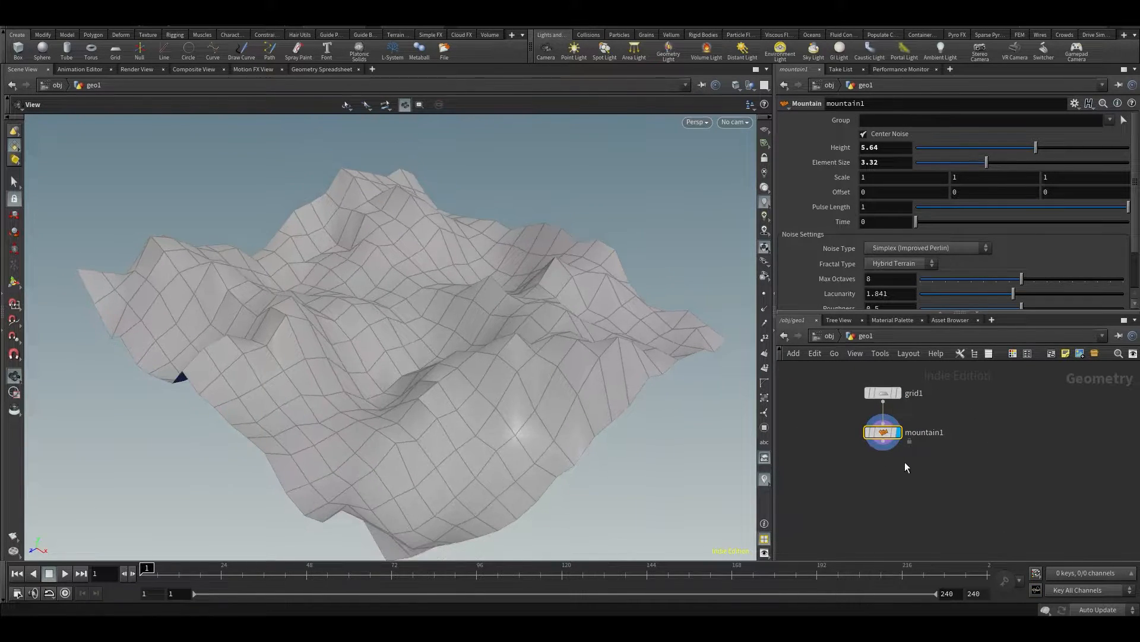
# Look inside the mountain node at its internal network and return to the geometry level
pyautogui.doubleClick(884, 431)
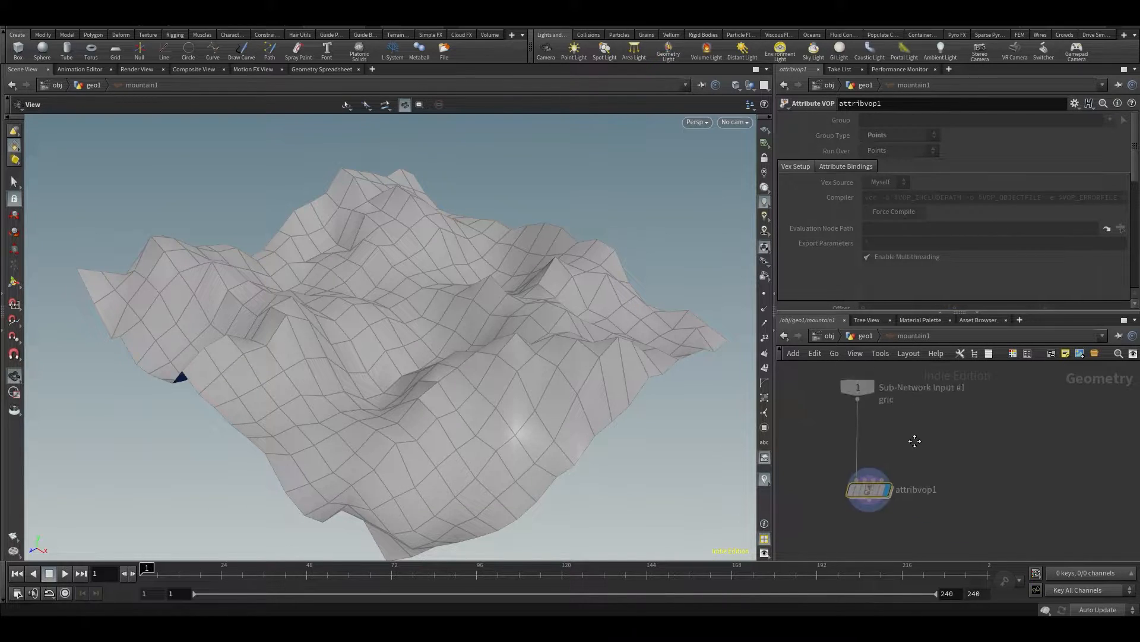
pyautogui.click(857, 343)
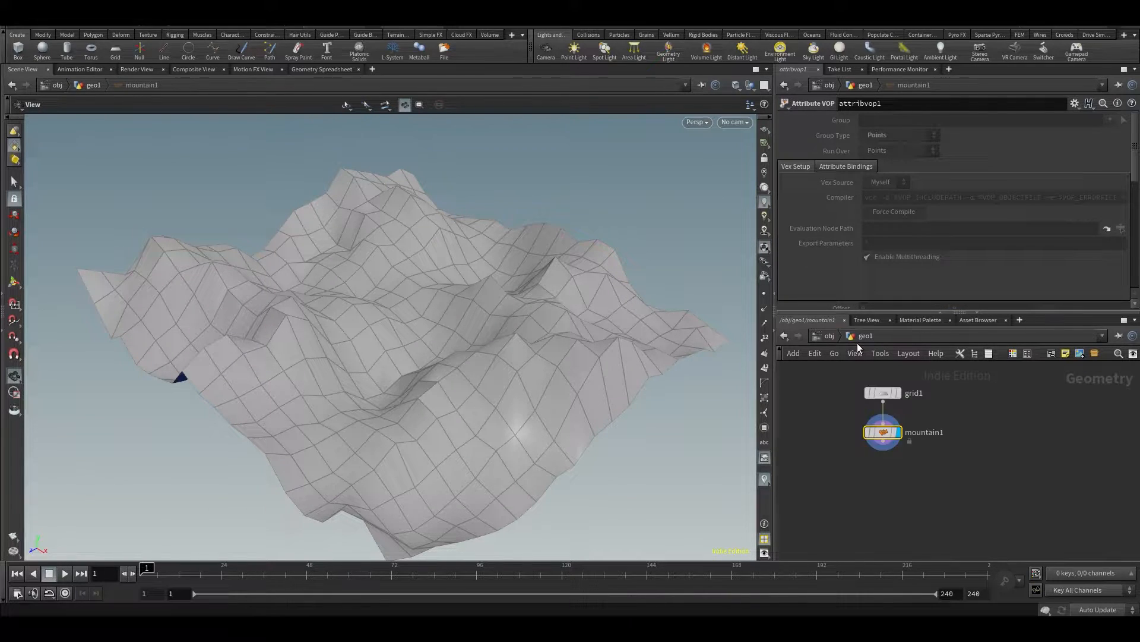
pyautogui.doubleClick(886, 434)
pyautogui.moveTo(878, 484); pyautogui.dragTo(874, 470)
pyautogui.press('u')
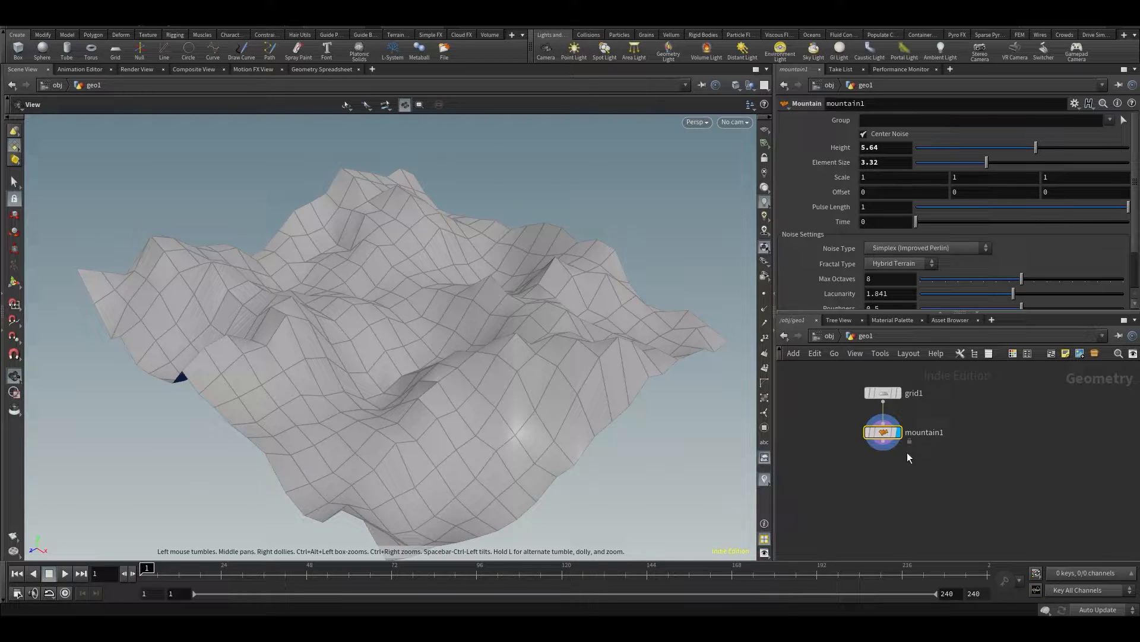
# Try to allow editing of the mountain node's contents
pyautogui.moveTo(884, 437); pyautogui.dragTo(883, 438)
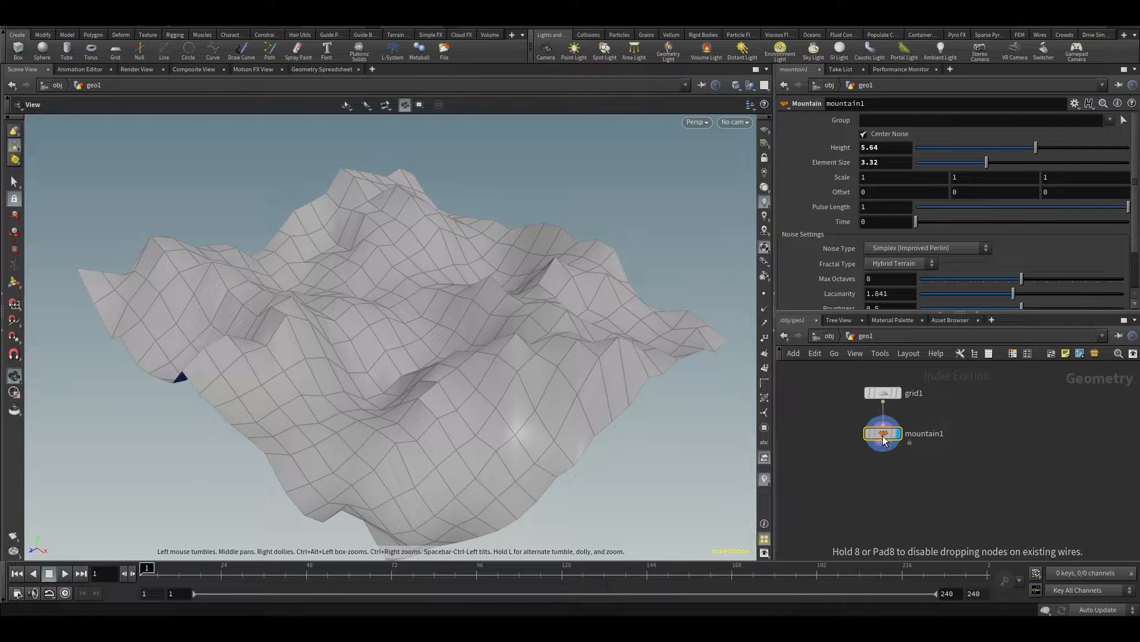
pyautogui.rightClick(883, 436)
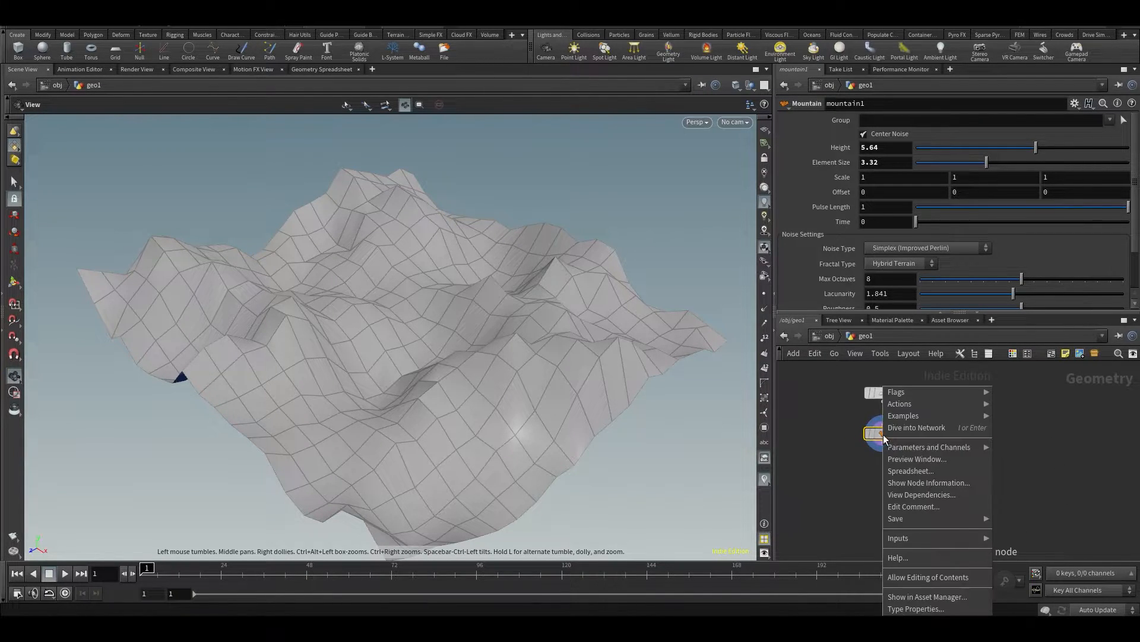
pyautogui.click(936, 579)
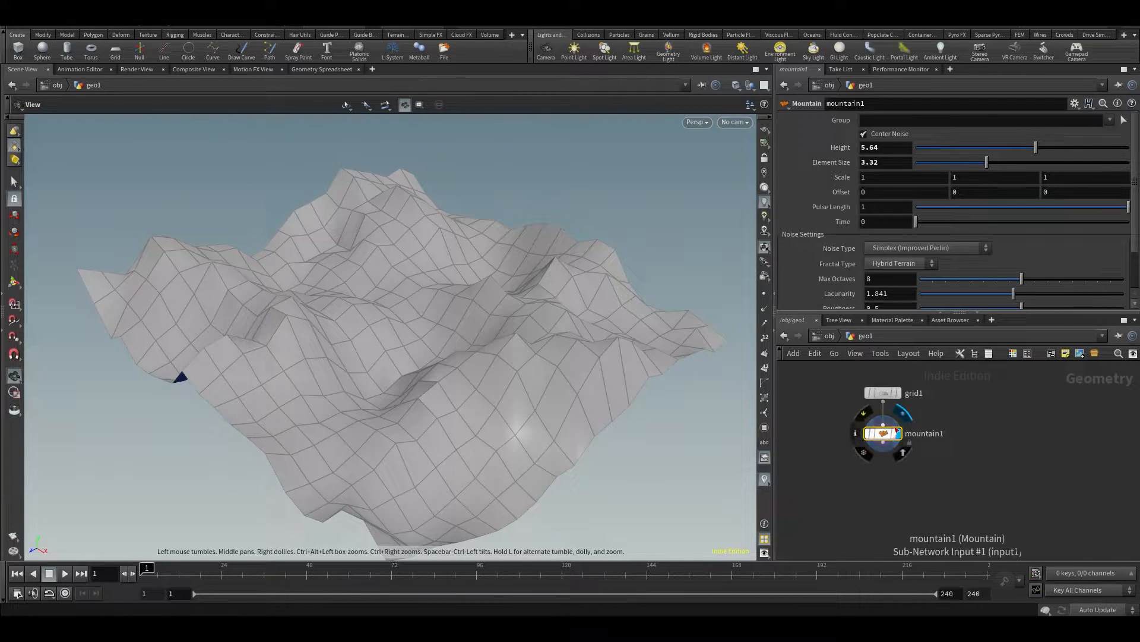
# Go inside the mountain node and open its Attribute VOP to view the VEX network
pyautogui.doubleClick(883, 432)
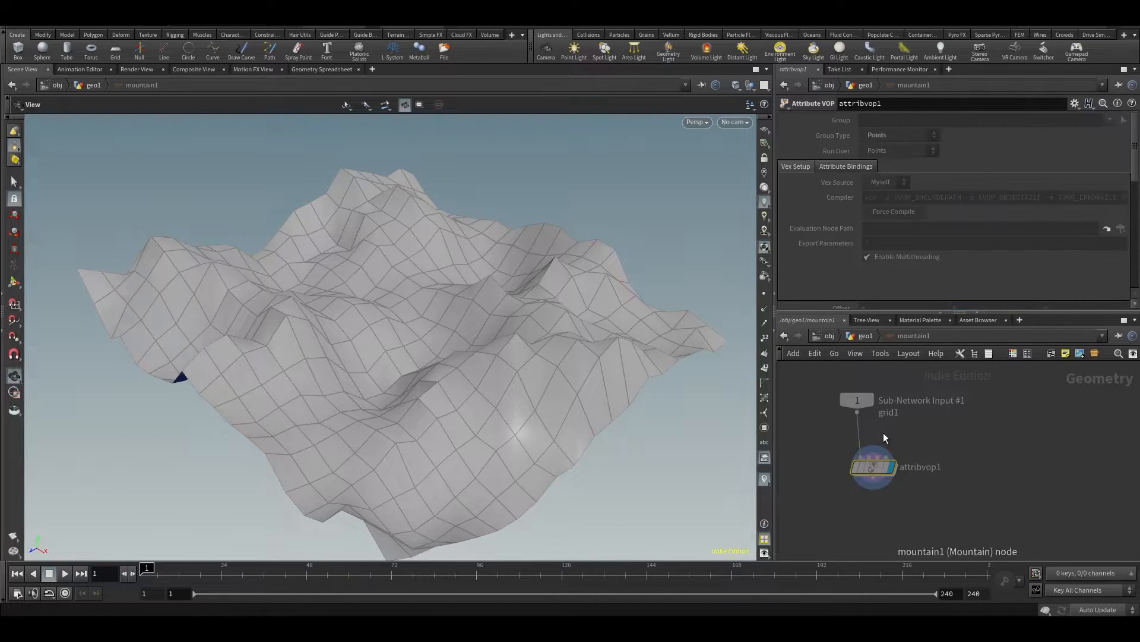
pyautogui.moveTo(879, 466); pyautogui.dragTo(863, 466)
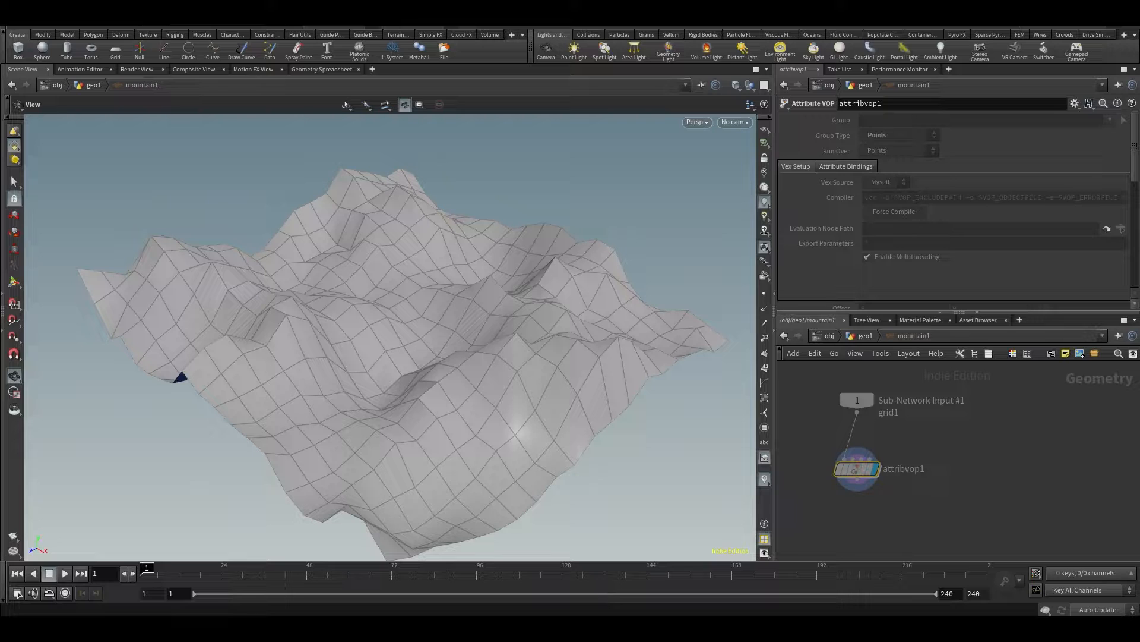
pyautogui.doubleClick(854, 471)
pyautogui.scroll(-3, 932, 460)
pyautogui.scroll(4, 1000, 423)
pyautogui.moveTo(1066, 452); pyautogui.dragTo(880, 598, button='middle')
pyautogui.moveTo(920, 550); pyautogui.dragTo(939, 316, button='middle')
pyautogui.scroll(3, 941, 389)
pyautogui.moveTo(942, 398); pyautogui.dragTo(954, 404, button='middle')
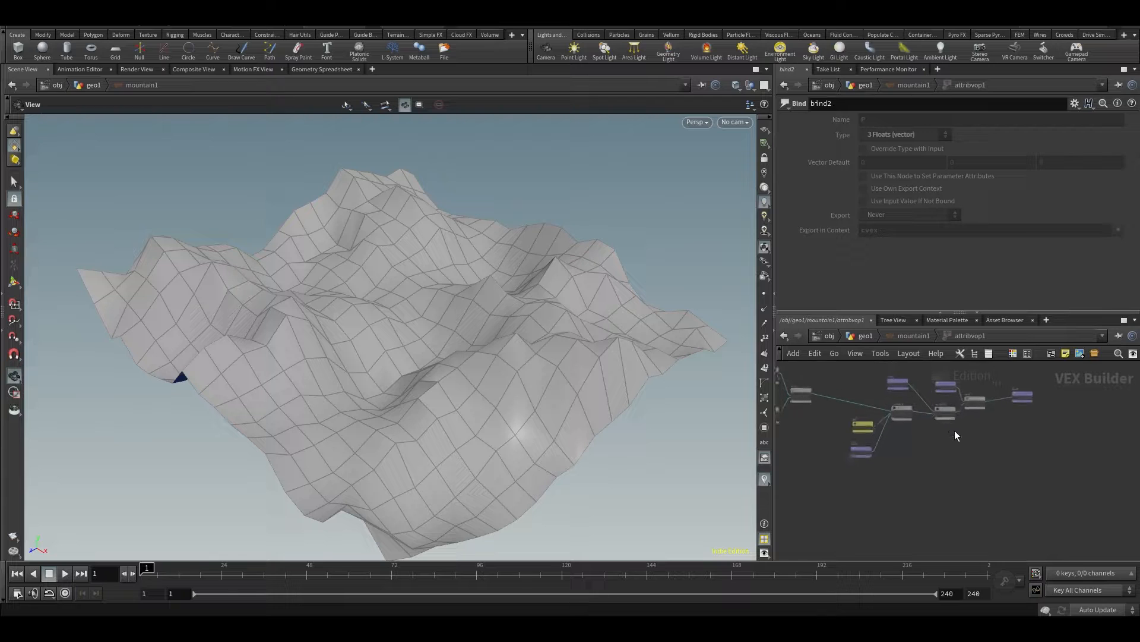
# Maximize the network view and examine the VEX network's node wiring, including the noise inputs and the final bind nodes
pyautogui.hotkey('ctrl', 'b')
pyautogui.press('p')
pyautogui.scroll(5, 322, 336)
pyautogui.moveTo(339, 343); pyautogui.dragTo(572, 441, button='middle')
pyautogui.moveTo(380, 379); pyautogui.dragTo(575, 238, button='middle')
pyautogui.moveTo(369, 351); pyautogui.dragTo(508, 206, button='middle')
pyautogui.moveTo(553, 295); pyautogui.dragTo(658, 151, button='middle')
pyautogui.scroll(-5, 656, 331)
pyautogui.moveTo(829, 191); pyautogui.dragTo(759, 341, button='middle')
pyautogui.scroll(4, 759, 341)
pyautogui.moveTo(705, 452); pyautogui.dragTo(431, 544, button='middle')
pyautogui.moveTo(459, 406); pyautogui.dragTo(571, 249, button='middle')
pyautogui.moveTo(505, 414); pyautogui.dragTo(717, 229, button='middle')
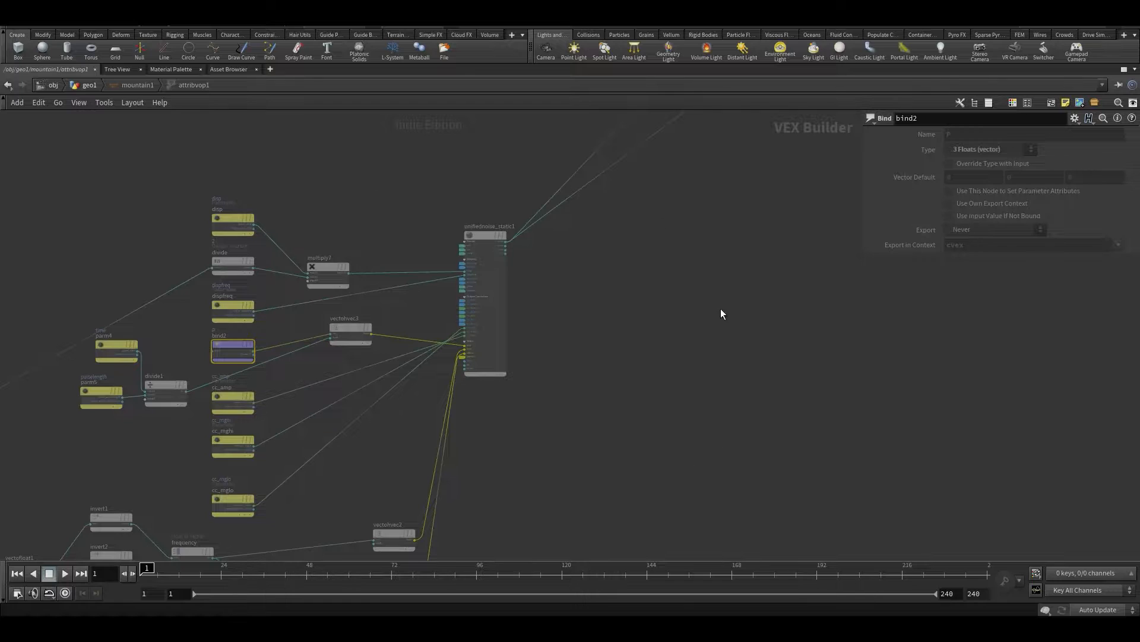
pyautogui.moveTo(716, 314); pyautogui.dragTo(409, 582, button='middle')
pyautogui.moveTo(568, 421); pyautogui.dragTo(378, 524, button='middle')
# Return to the geometry network, restore the multi-pane layout and offset the mountain node sideways from the grid node
pyautogui.press('u')
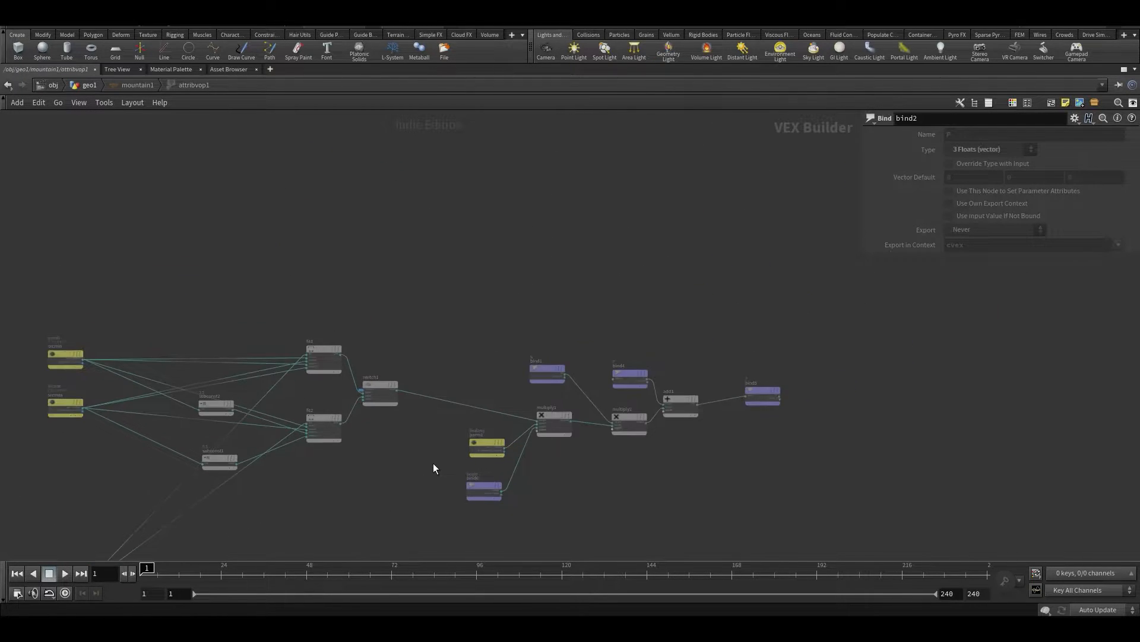
pyautogui.press('u')
pyautogui.hotkey('ctrl', 'b')
pyautogui.moveTo(489, 356)
pyautogui.mouseDown()
pyautogui.moveTo(517, 382)
pyautogui.moveTo(491, 372)
pyautogui.mouseUp()
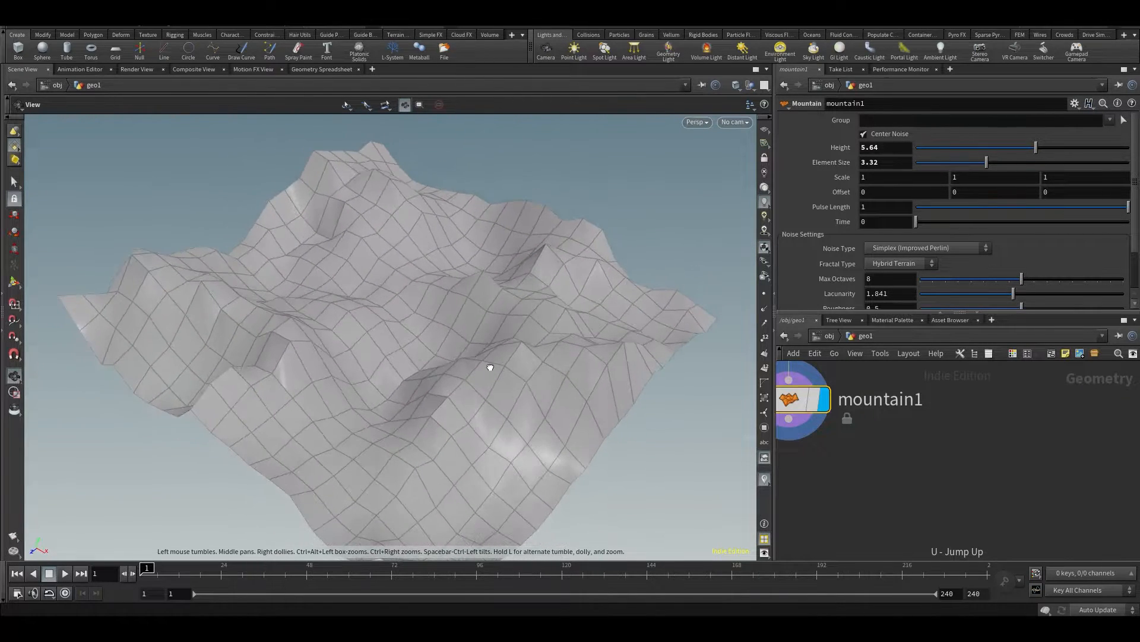
pyautogui.moveTo(562, 421); pyautogui.dragTo(479, 408)
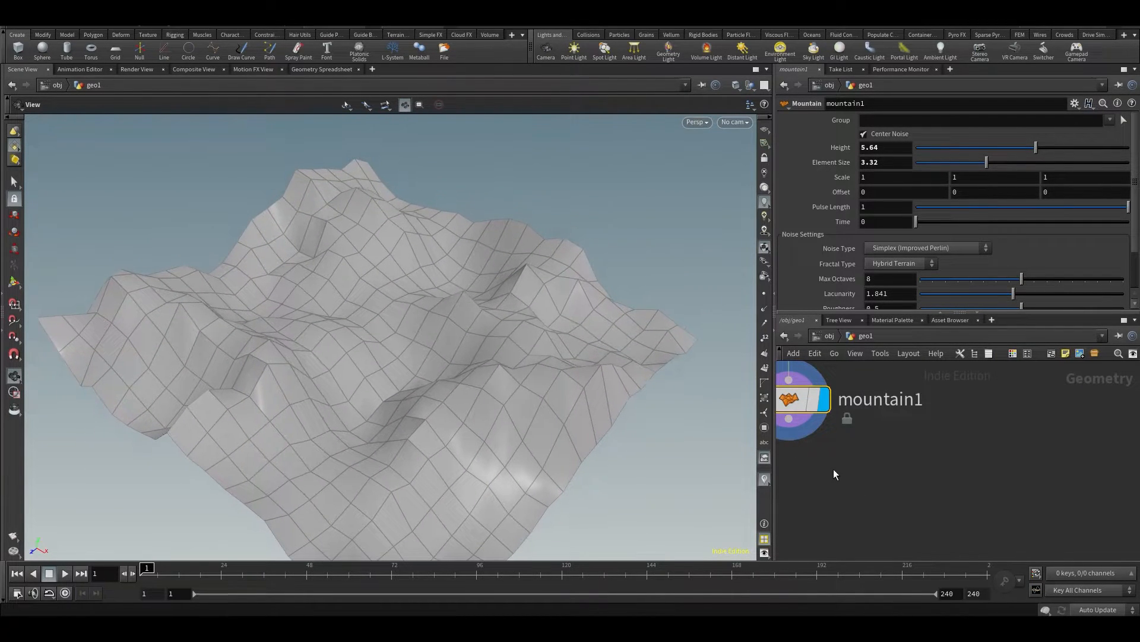
pyautogui.scroll(-2, 833, 469)
pyautogui.moveTo(833, 479); pyautogui.dragTo(890, 493)
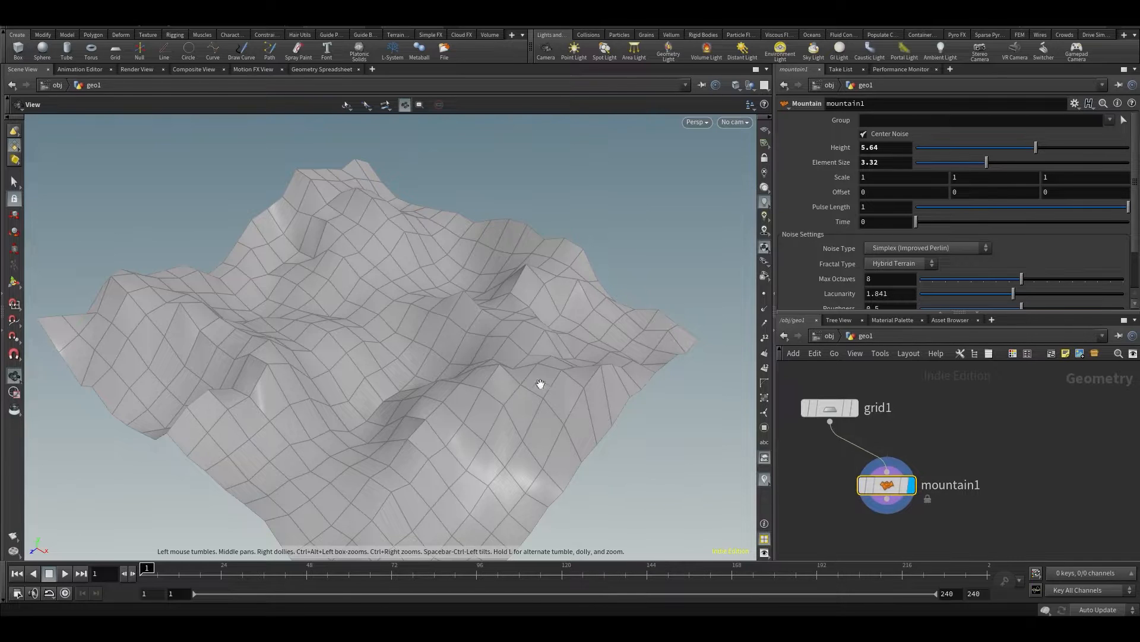
# Revisit the VEX network inside the mountain node's Attribute VOP and return to the geometry level
pyautogui.doubleClick(885, 484)
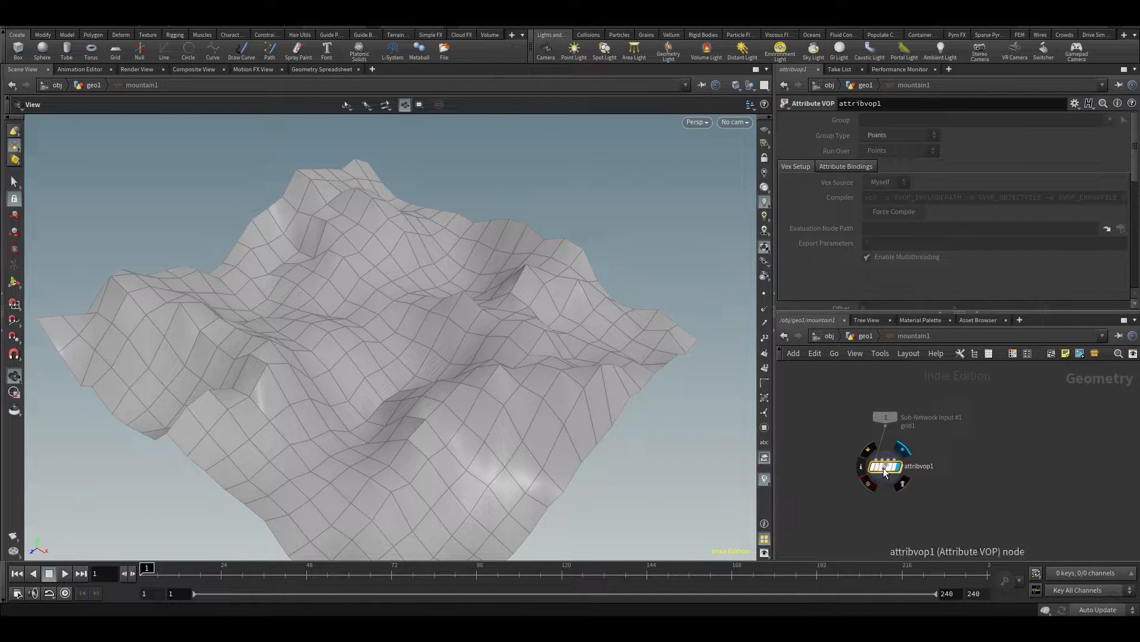
pyautogui.doubleClick(884, 468)
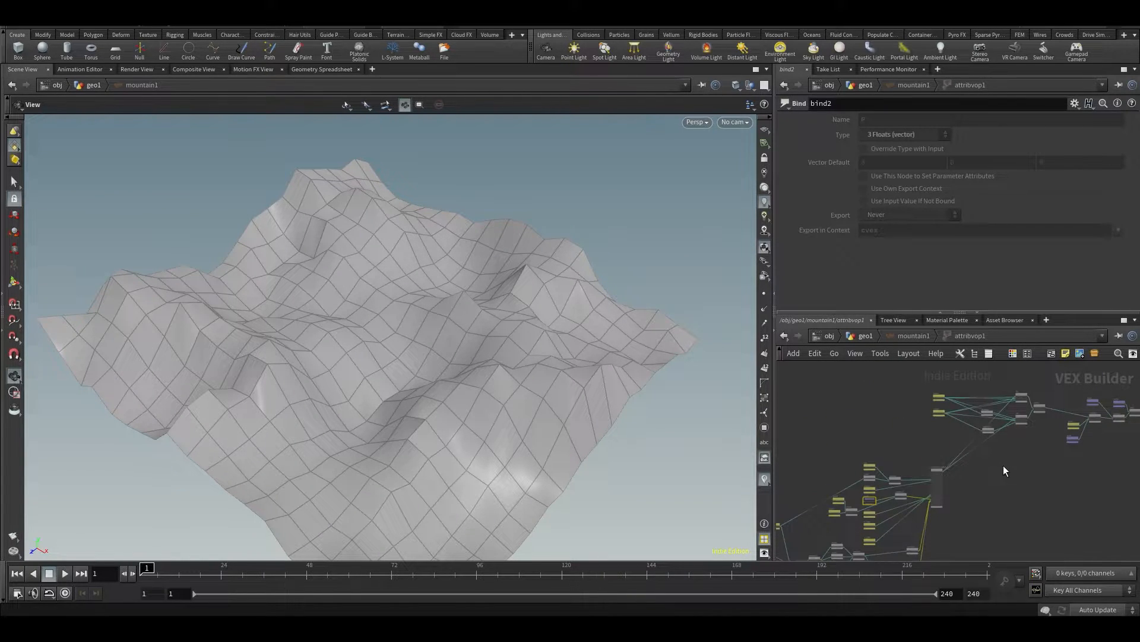
pyautogui.press('u')
pyautogui.press('u')
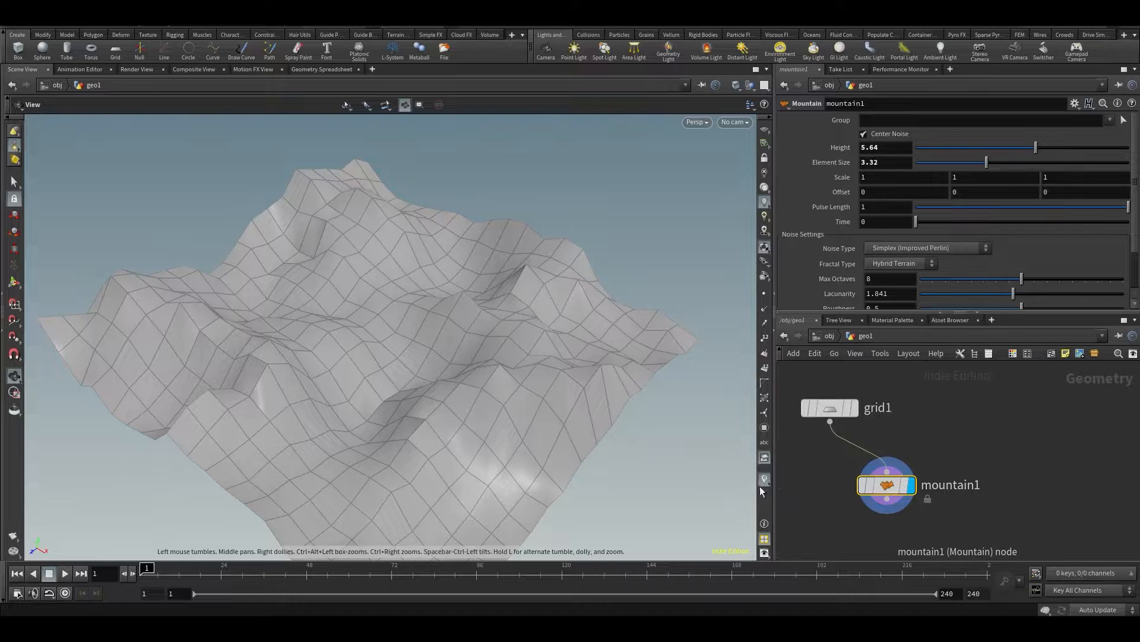
pyautogui.moveTo(459, 372)
pyautogui.mouseDown()
pyautogui.moveTo(475, 375)
pyautogui.moveTo(474, 362)
pyautogui.mouseUp()
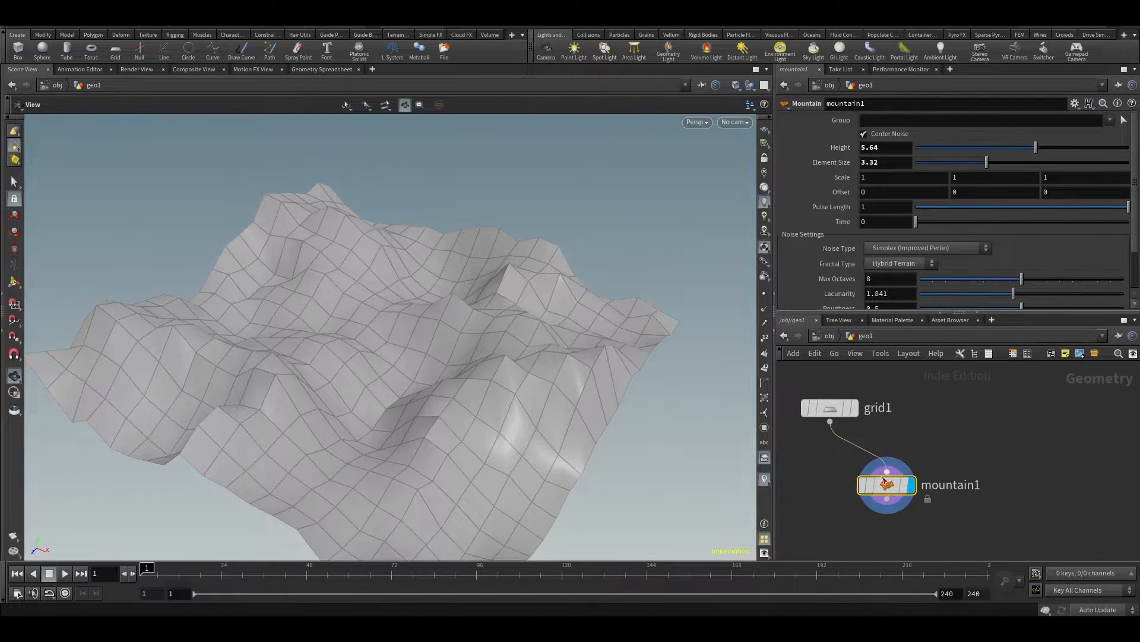
pyautogui.moveTo(904, 490)
pyautogui.moveTo(904, 489); pyautogui.dragTo(932, 490)
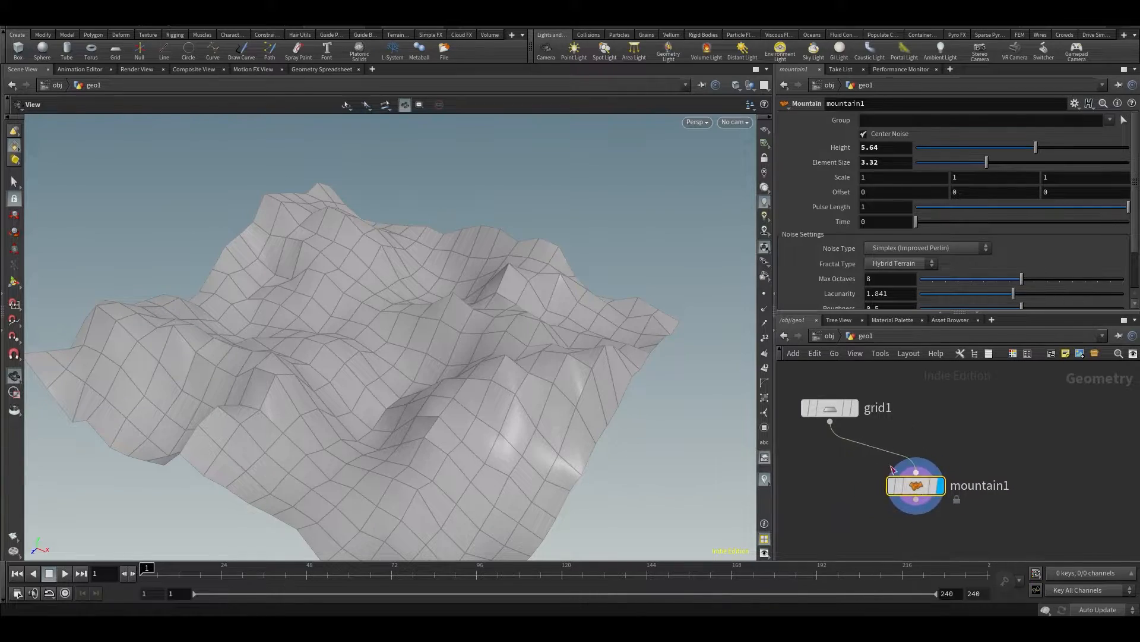
pyautogui.moveTo(508, 384); pyautogui.dragTo(497, 354)
pyautogui.moveTo(841, 502); pyautogui.dragTo(895, 468, button='middle')
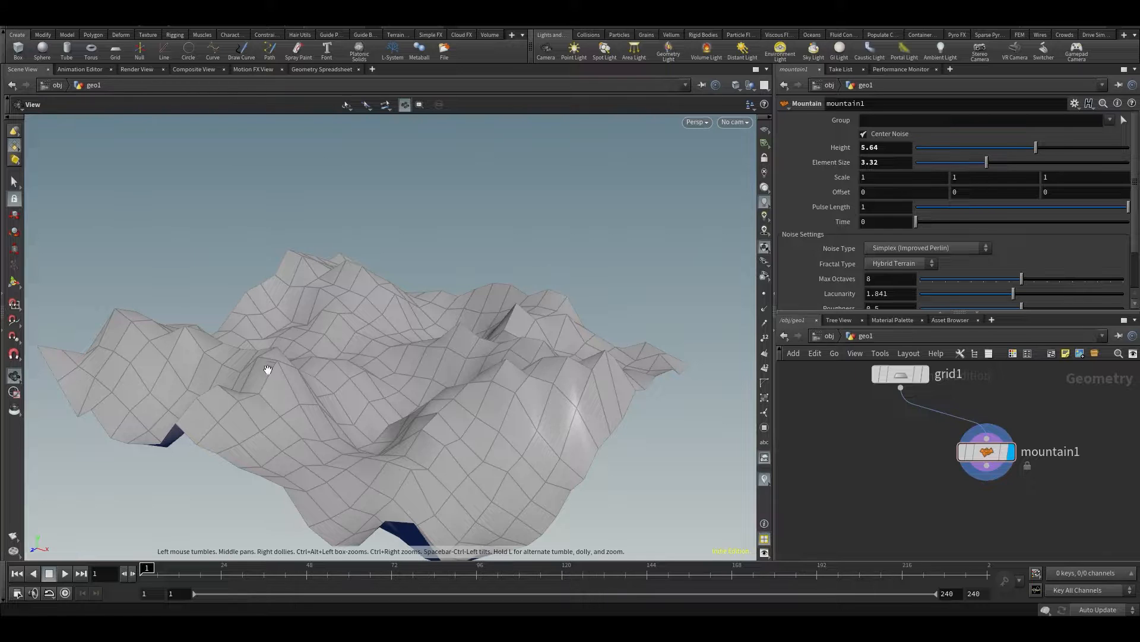
pyautogui.moveTo(359, 390); pyautogui.dragTo(275, 313)
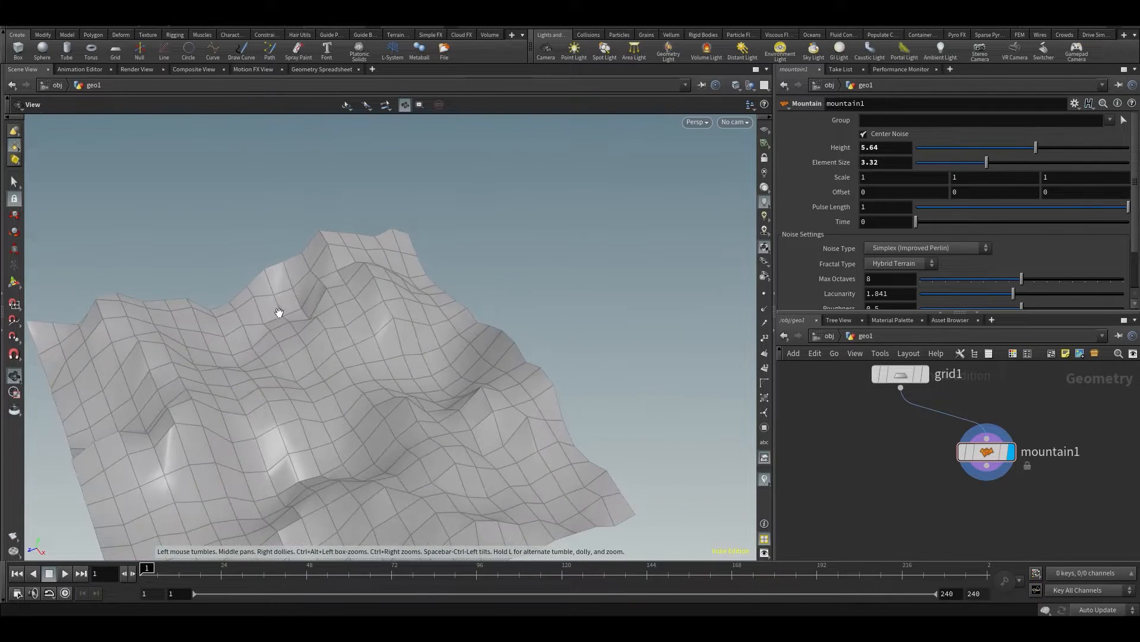
pyautogui.moveTo(315, 395); pyautogui.dragTo(362, 293)
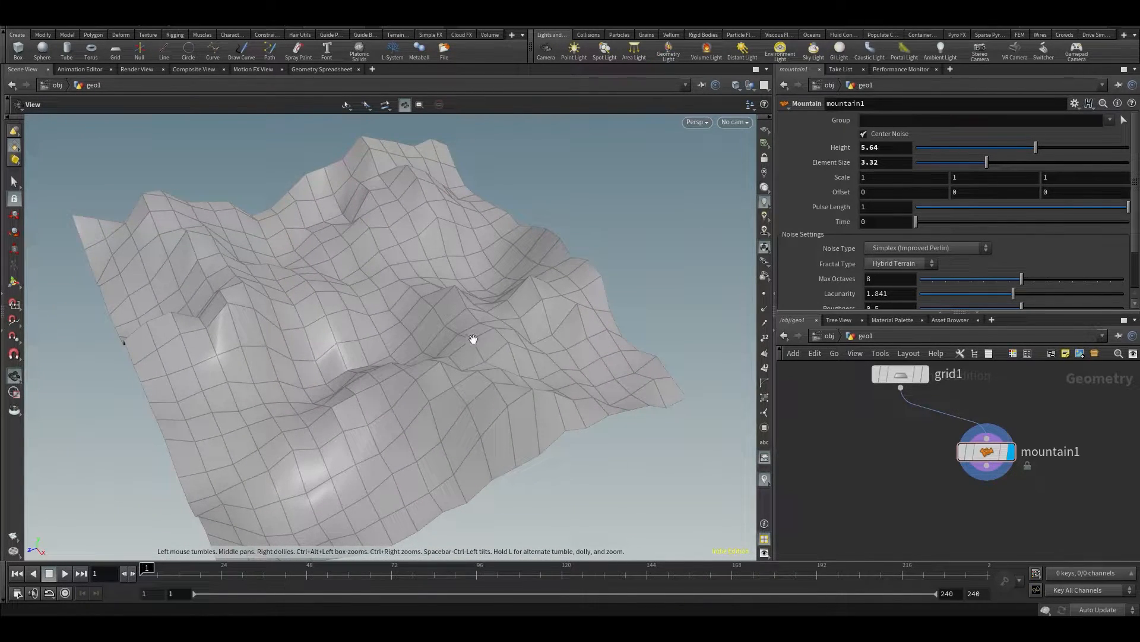
pyautogui.moveTo(572, 395); pyautogui.dragTo(836, 433)
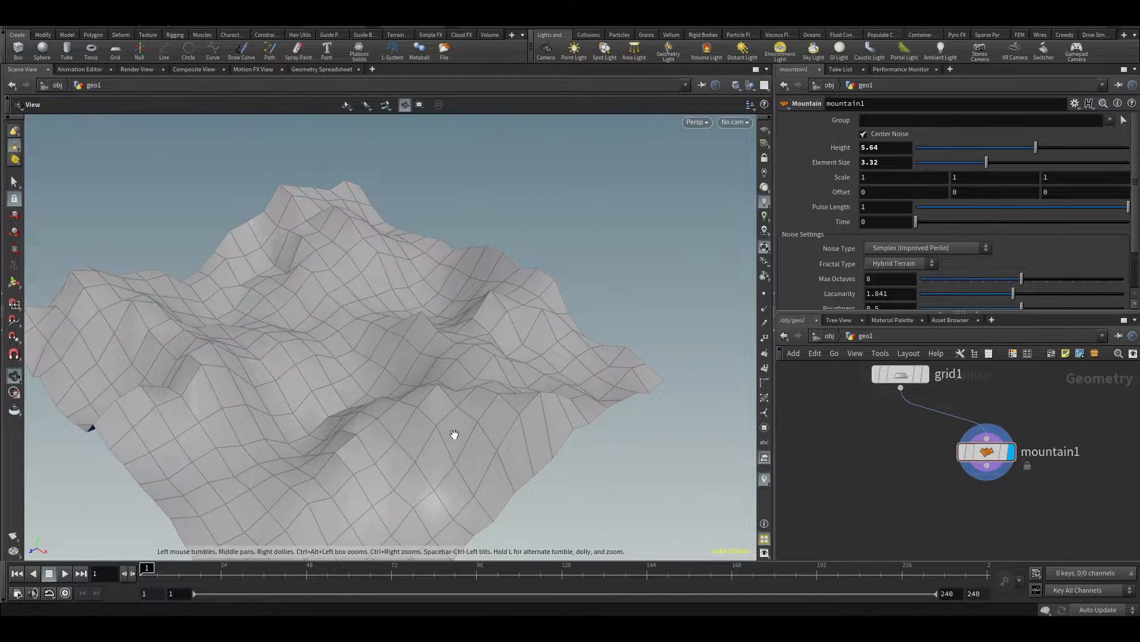
pyautogui.moveTo(534, 444); pyautogui.dragTo(619, 375)
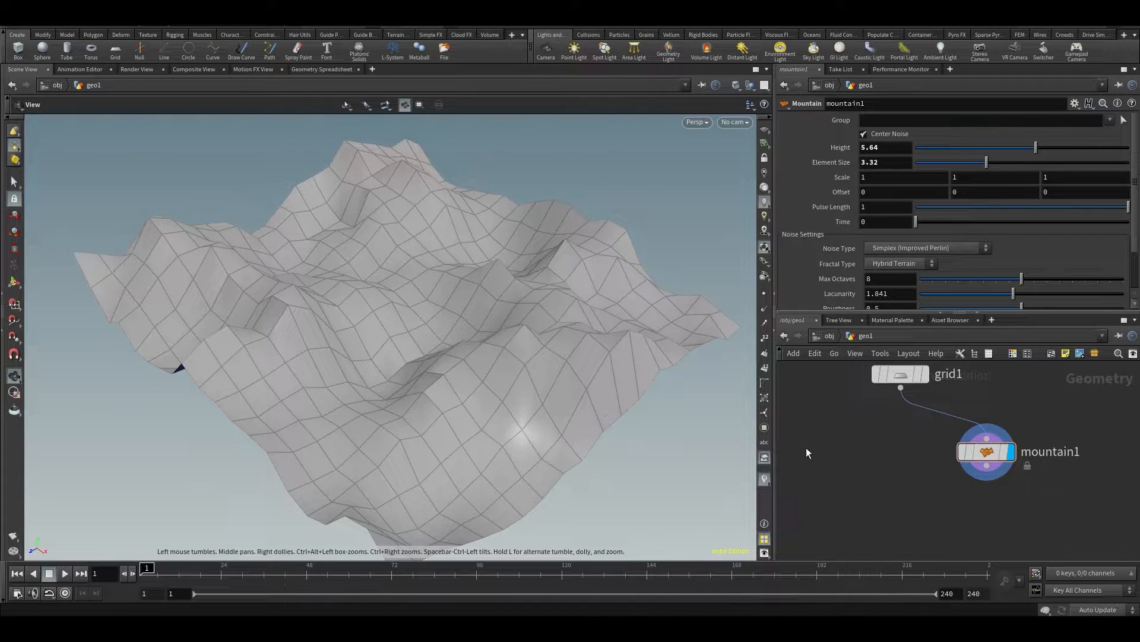
pyautogui.press('Tab')
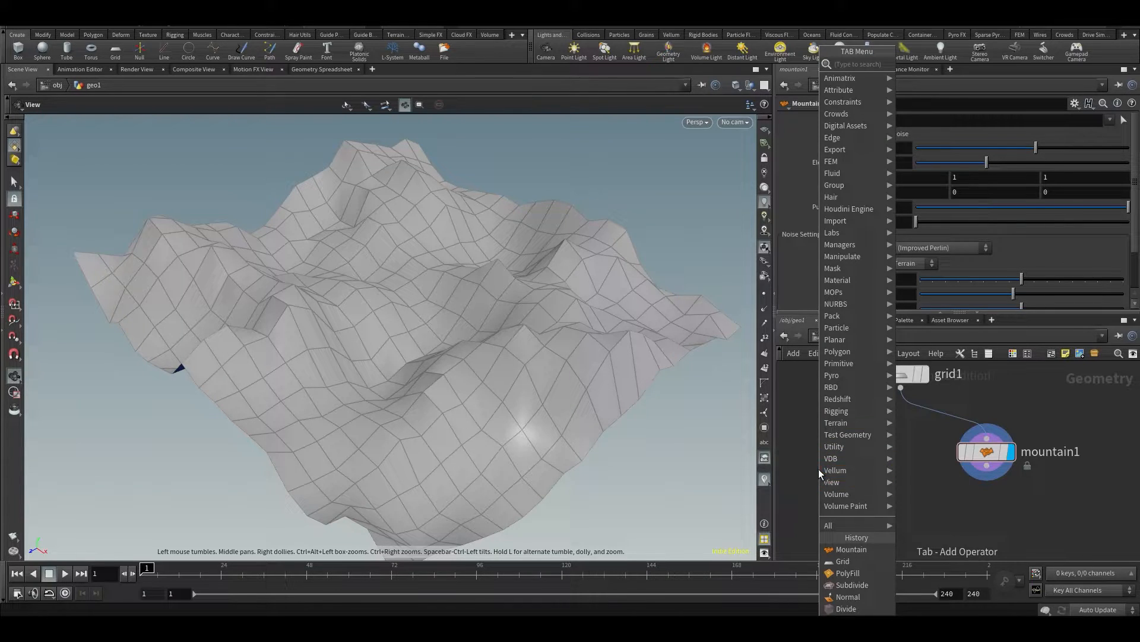
pyautogui.moveTo(606, 369); pyautogui.dragTo(441, 177)
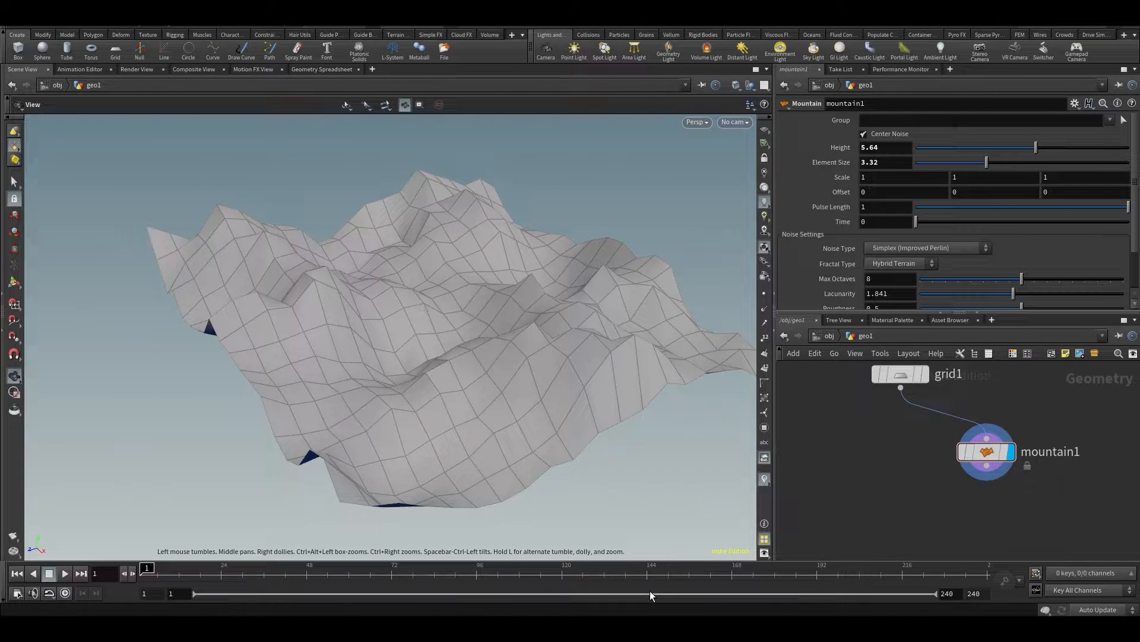
pyautogui.moveTo(512, 387); pyautogui.dragTo(487, 350)
# Add an Attribute VOP node to the geometry network, placed beside the mountain node and below the grid
pyautogui.moveTo(825, 457); pyautogui.dragTo(900, 443, button='middle')
pyautogui.press('Tab')
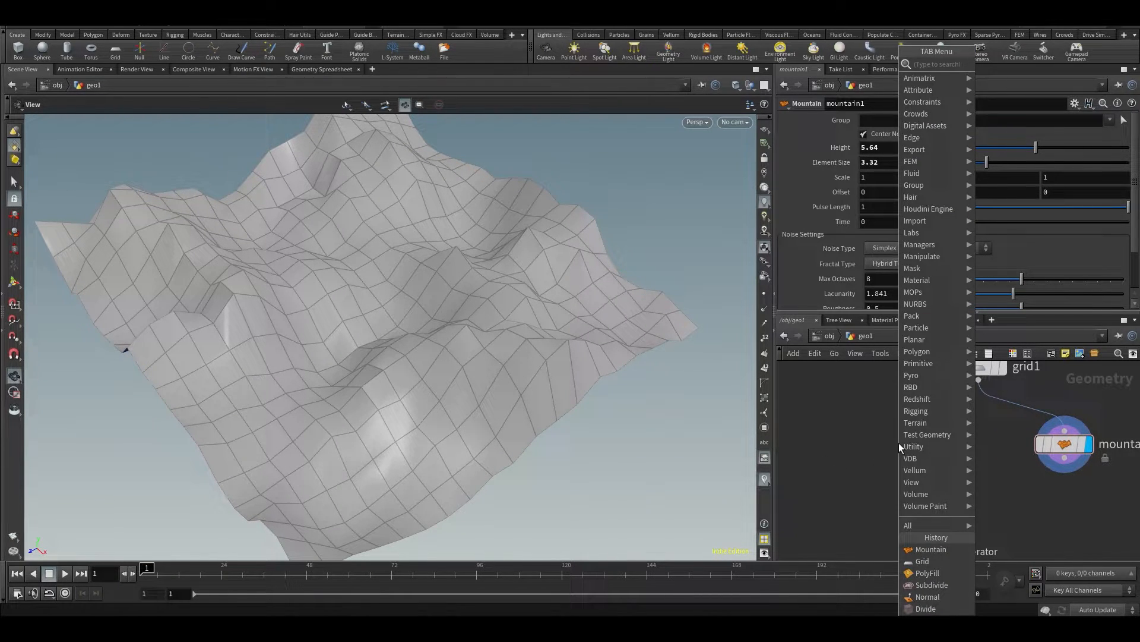
pyautogui.write('avop')
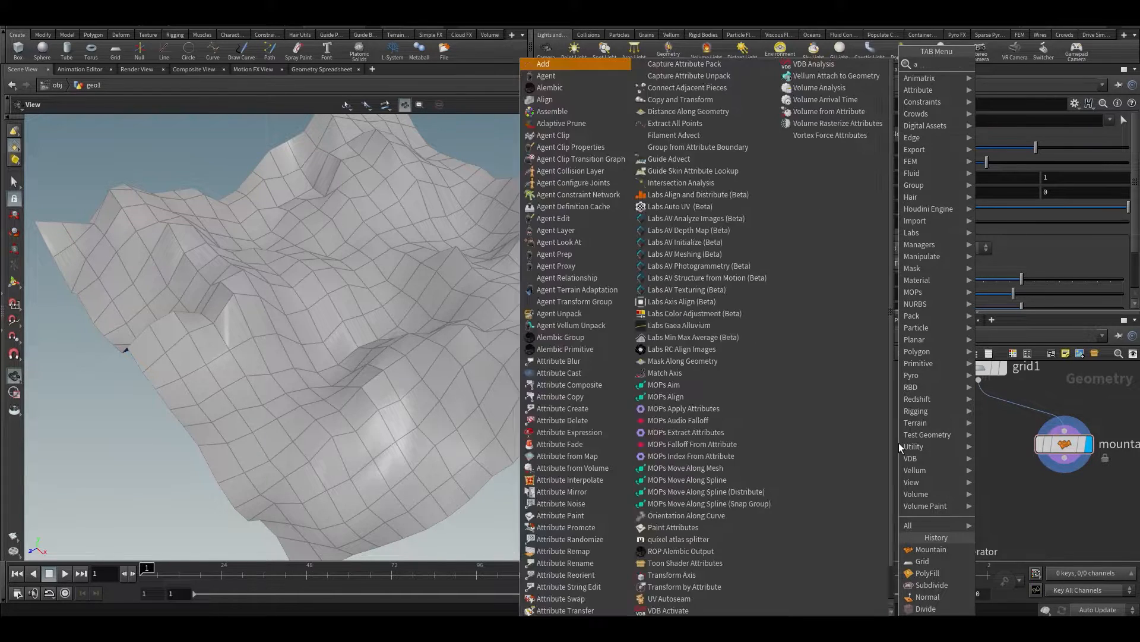
pyautogui.press('BackSpace')
pyautogui.press('BackSpace')
pyautogui.press('BackSpace')
pyautogui.press('BackSpace')
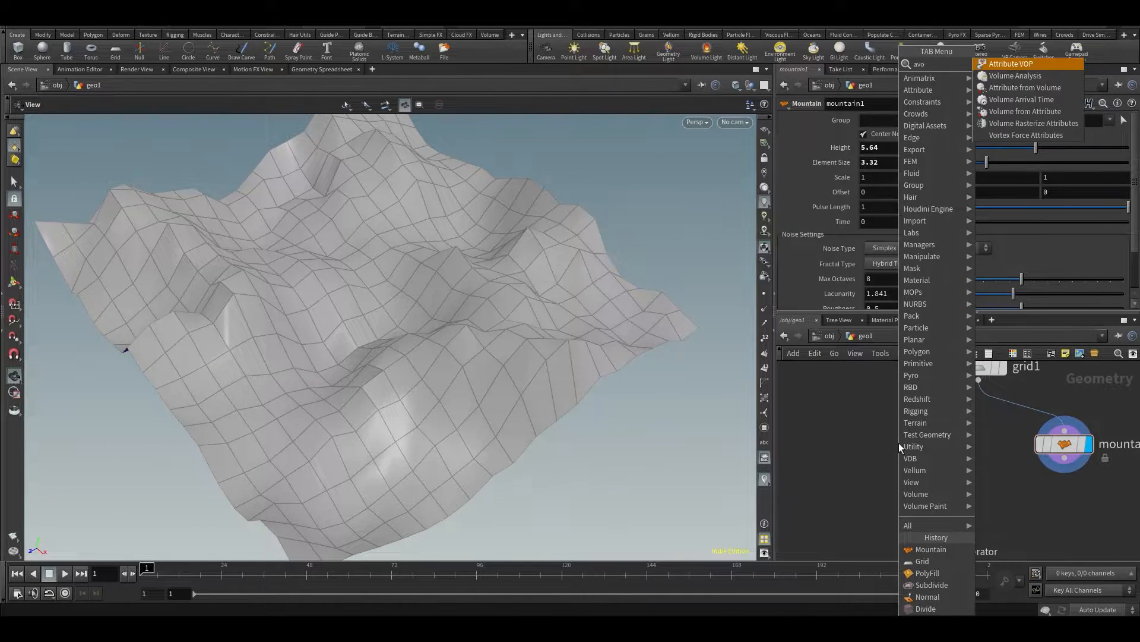
pyautogui.write('vop')
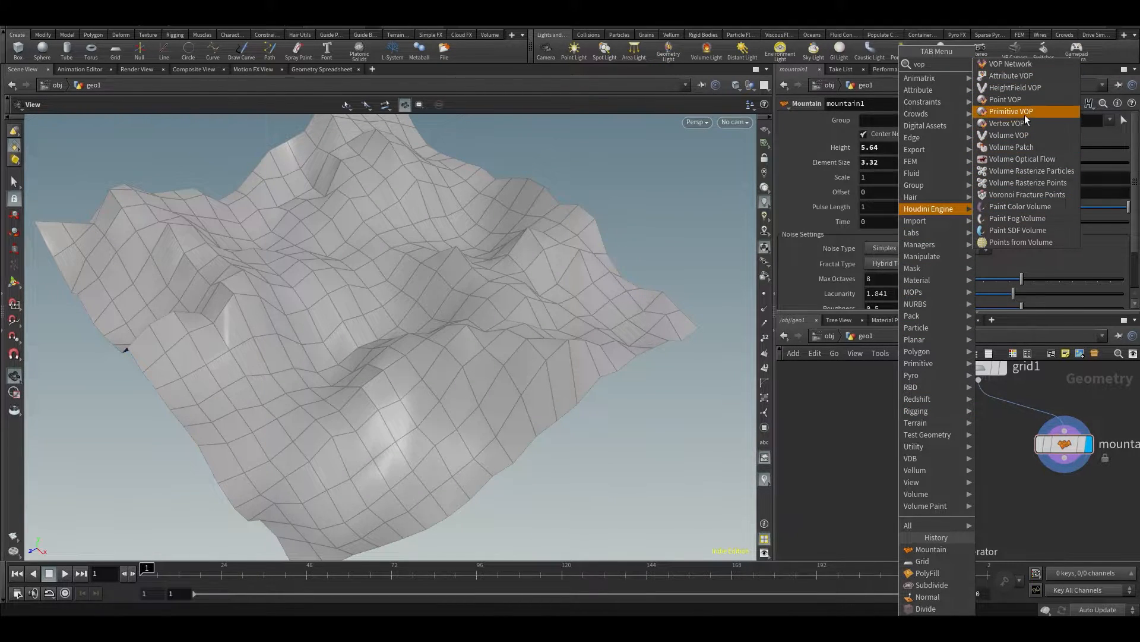
pyautogui.click(1007, 76)
pyautogui.click(891, 462)
# Wire the grid's output into the Attribute VOP's first input and display the Attribute VOP
pyautogui.click(978, 380)
pyautogui.click(871, 449)
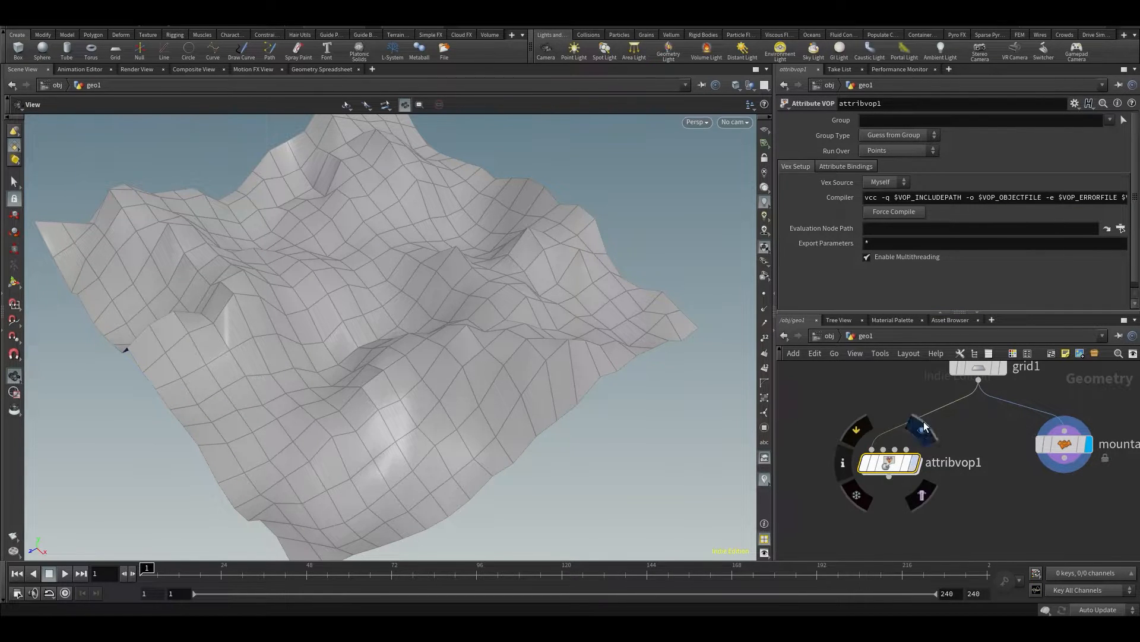
pyautogui.click(915, 462)
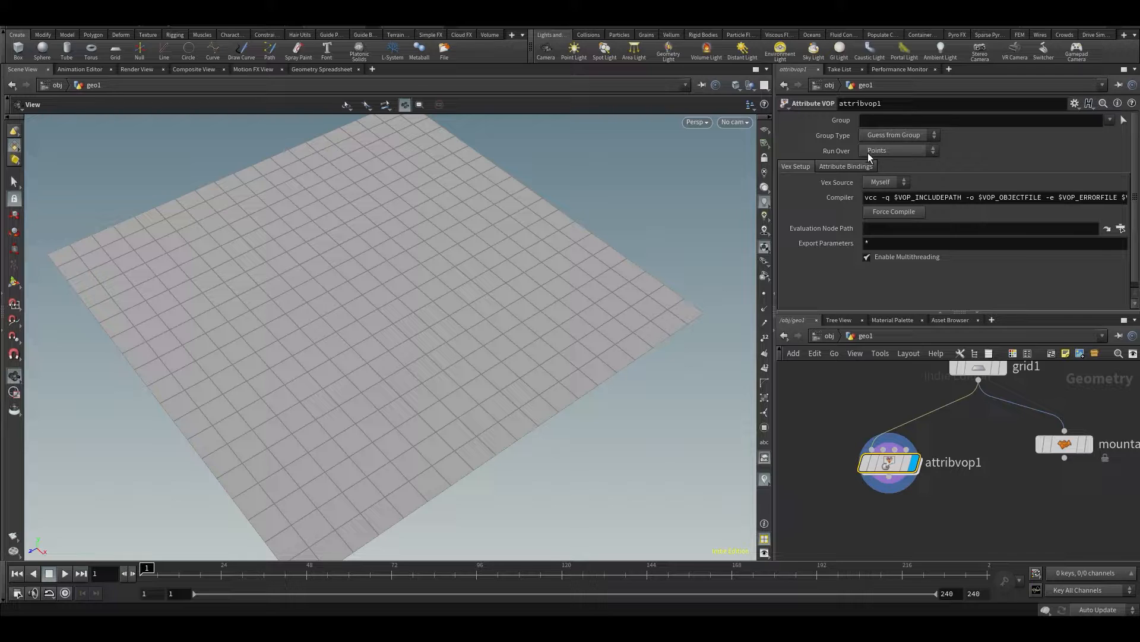
# Add a Primitive VOP node near the Attribute VOP to view its Run Over setting, then delete it
pyautogui.press('Tab')
pyautogui.write('a')
pyautogui.press('BackSpace')
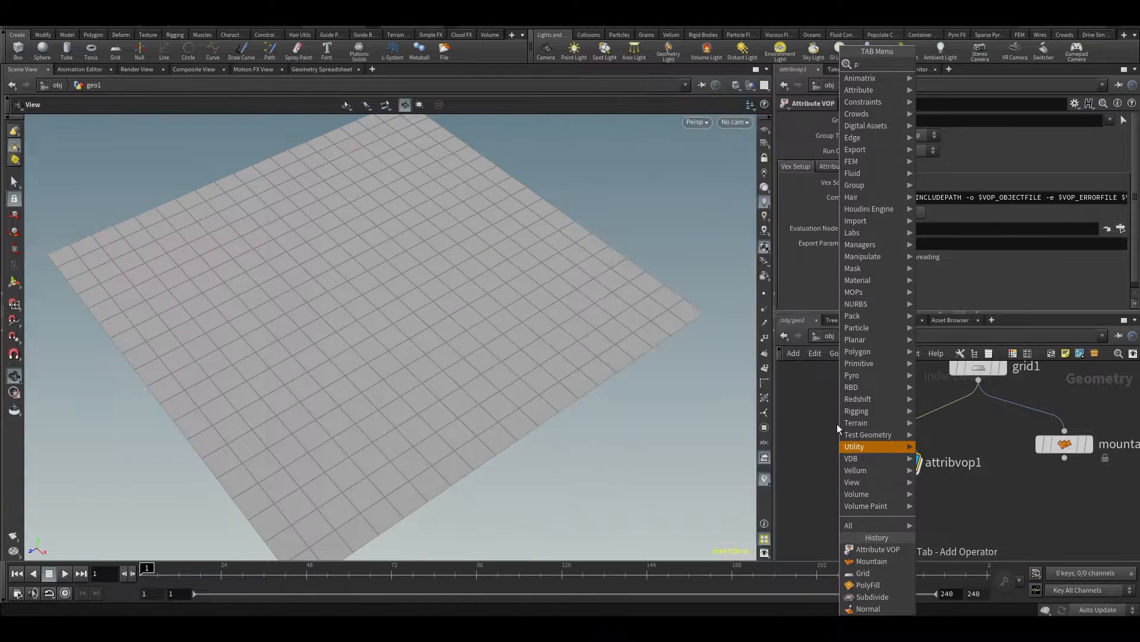
pyautogui.write('ro')
pyautogui.press('BackSpace')
pyautogui.press('BackSpace')
pyautogui.press('BackSpace')
pyautogui.press('BackSpace')
pyautogui.write('prim')
pyautogui.press('Return')
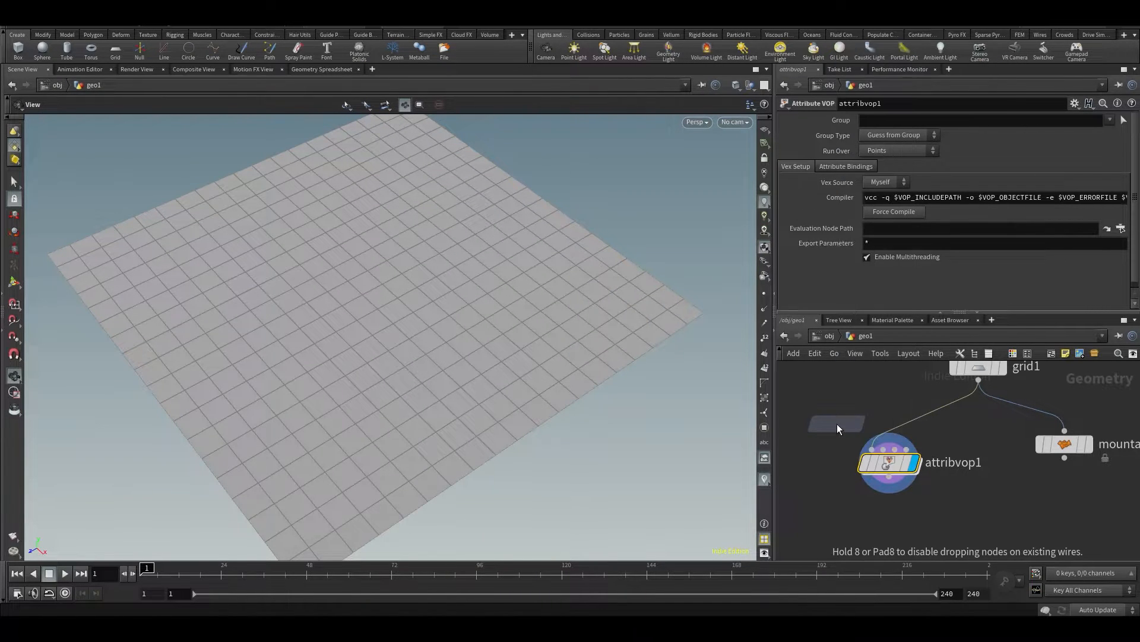
pyautogui.click(838, 424)
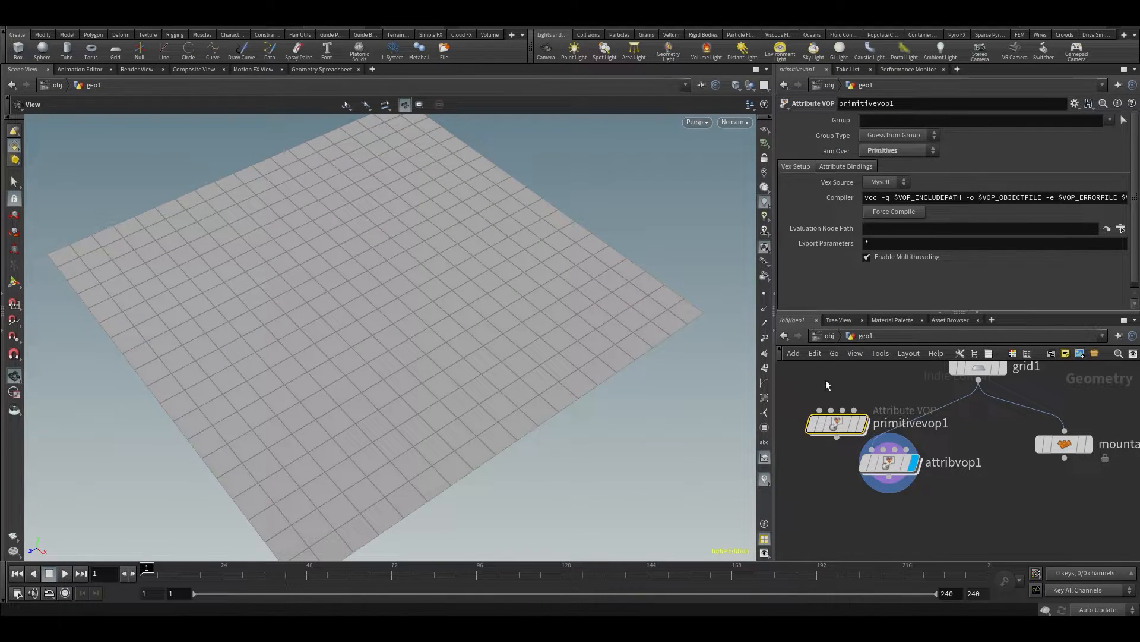
pyautogui.press('Delete')
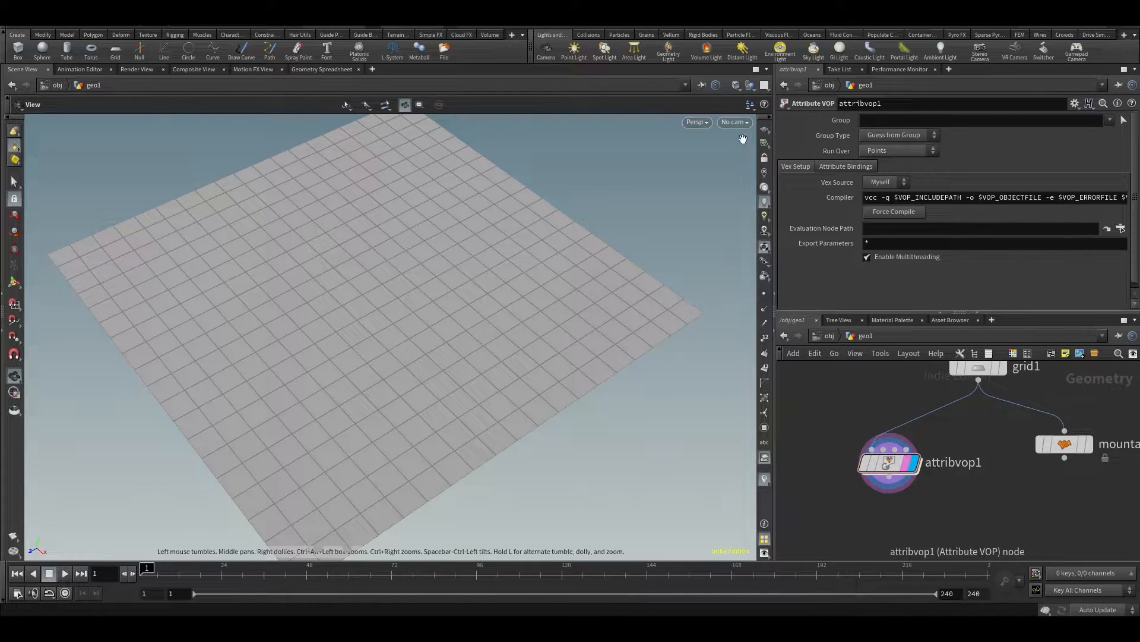
# Check the Attribute VOP's point positions in the Geometry Spreadsheet and return to the 3D scene view
pyautogui.click(311, 70)
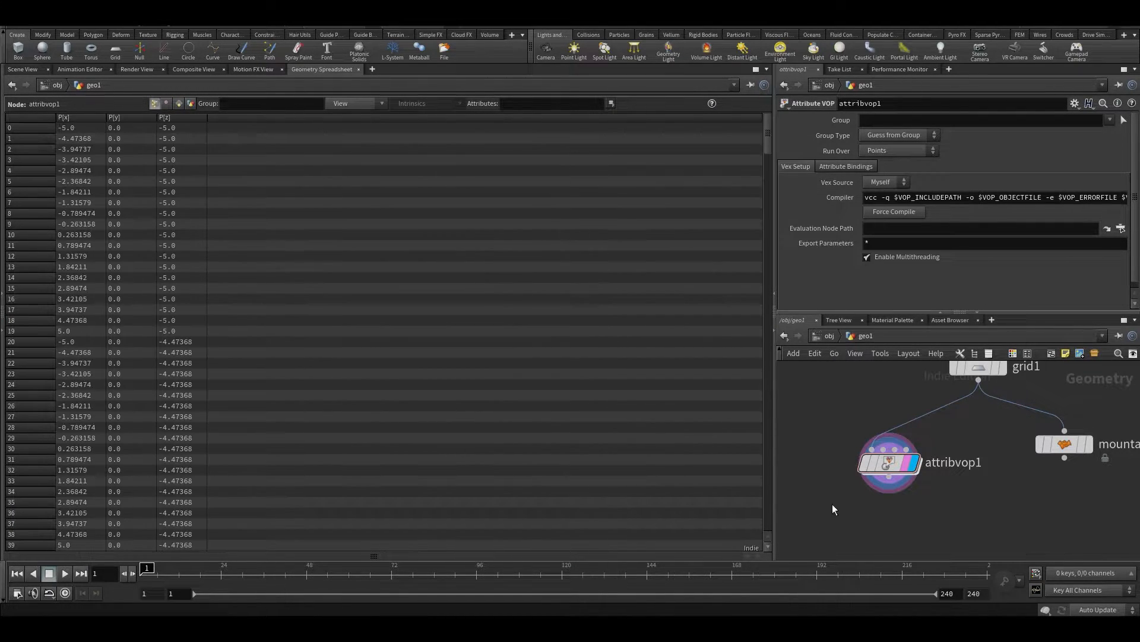
pyautogui.moveTo(894, 463)
pyautogui.click(22, 71)
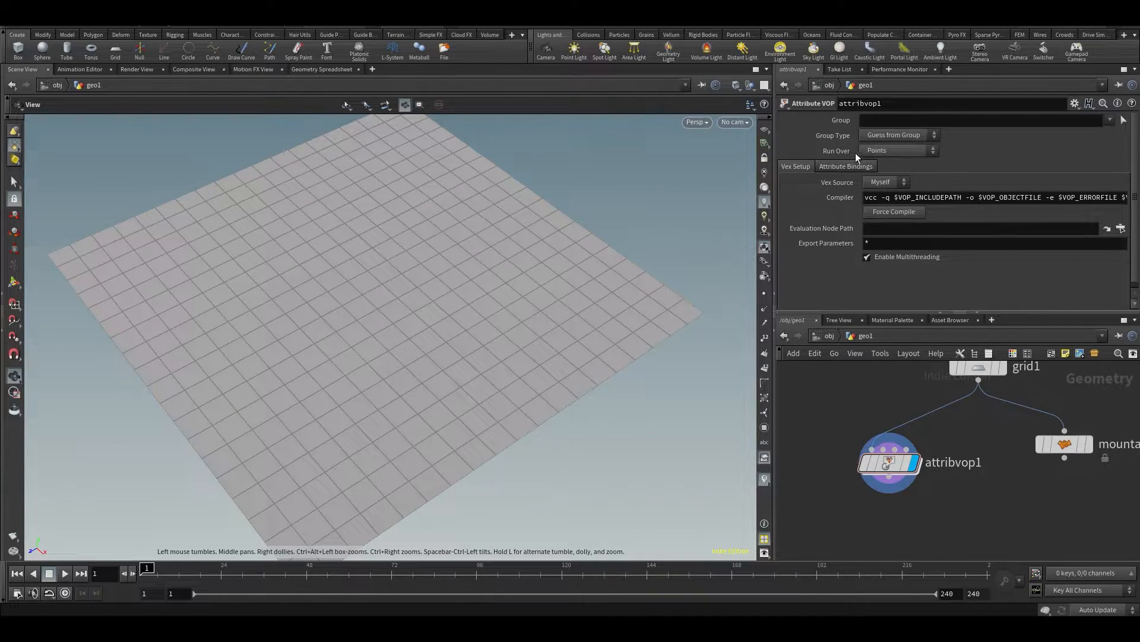
# Review the Attribute VOP's Run Over options and its VEX setup parameters without changing them
pyautogui.click(879, 151)
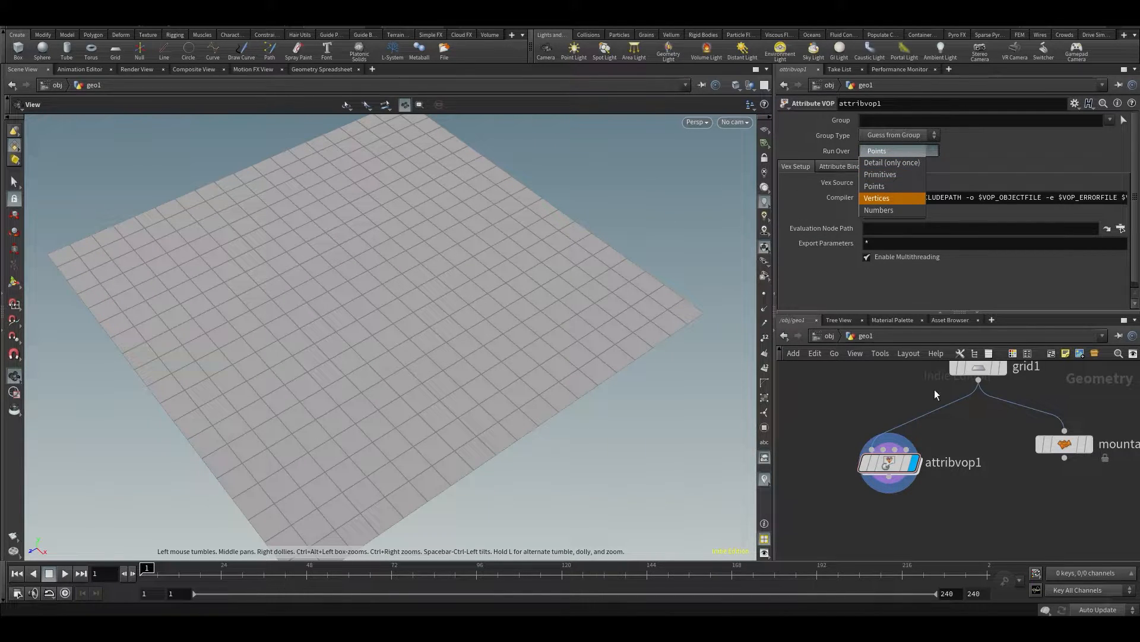
pyautogui.click(911, 402)
pyautogui.moveTo(875, 421); pyautogui.dragTo(886, 431, button='middle')
pyautogui.scroll(-1, 892, 180)
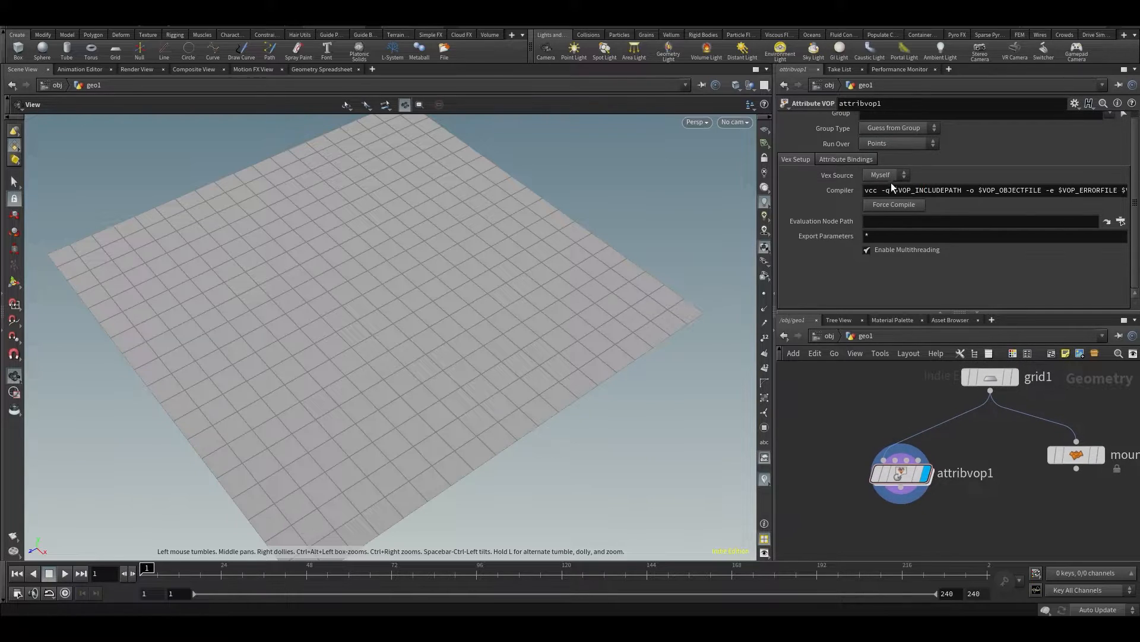
pyautogui.click(886, 144)
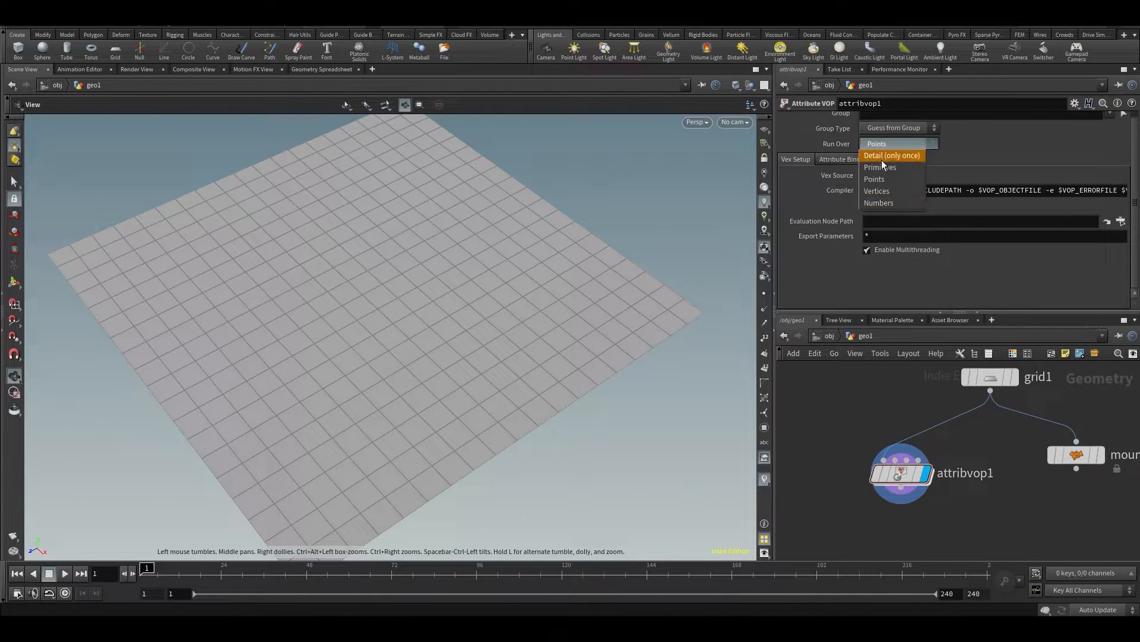
pyautogui.click(865, 412)
pyautogui.moveTo(874, 443); pyautogui.dragTo(878, 414, button='middle')
pyautogui.scroll(1, 884, 465)
pyautogui.scroll(-1, 844, 416)
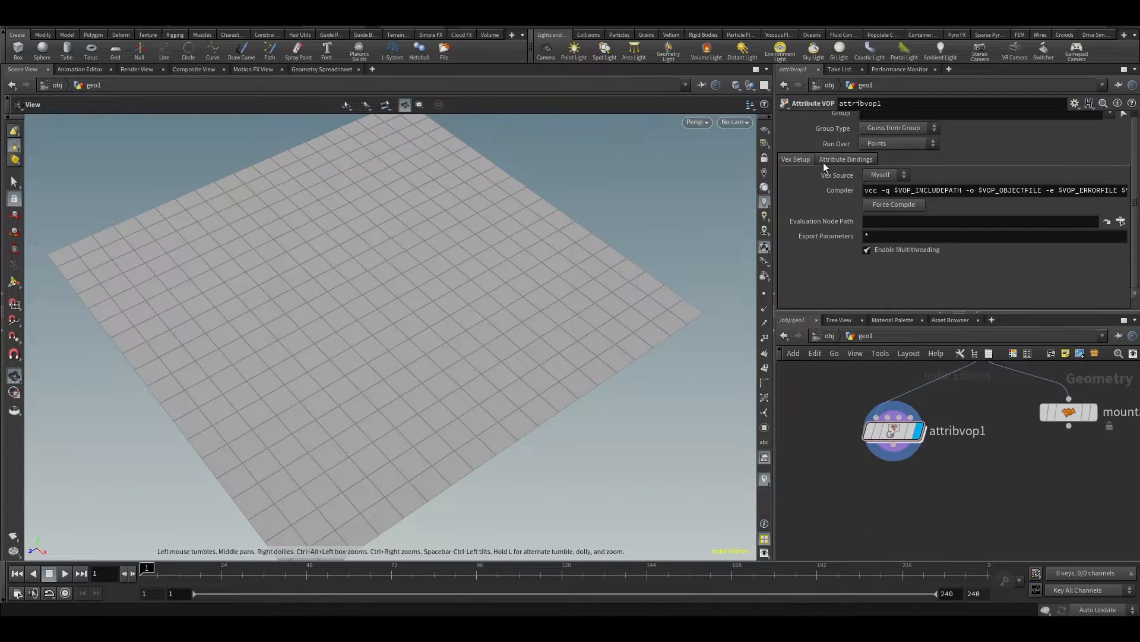
# Move the Attribute VOP closer to the grid node and go inside it to its VEX network
pyautogui.moveTo(892, 492); pyautogui.dragTo(906, 472, button='middle')
pyautogui.scroll(-1, 910, 433)
pyautogui.moveTo(917, 435); pyautogui.dragTo(924, 408)
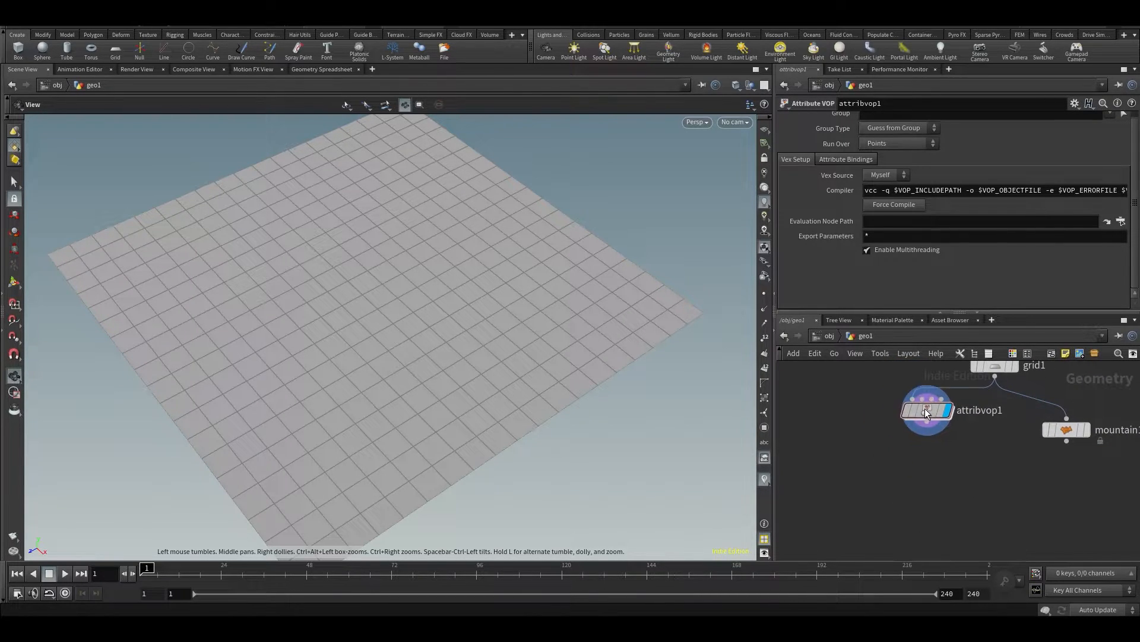
pyautogui.moveTo(945, 525); pyautogui.dragTo(918, 519, button='middle')
pyautogui.moveTo(904, 415); pyautogui.dragTo(897, 429)
pyautogui.doubleClick(897, 428)
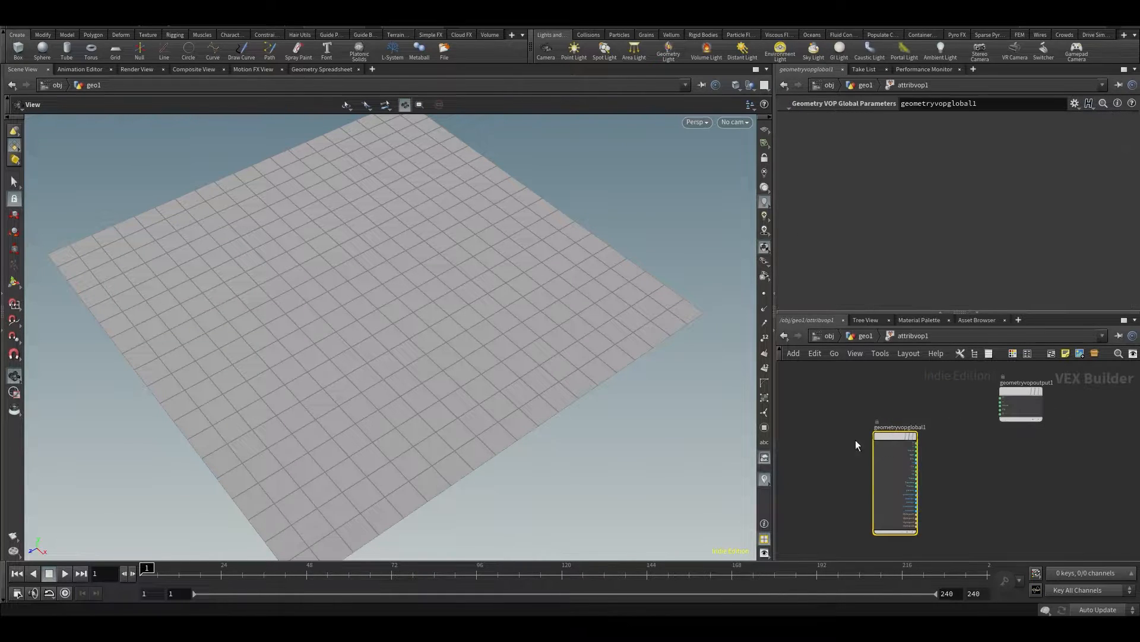
# Widen the network area and spread the global parameters and output nodes apart horizontally
pyautogui.moveTo(774, 410); pyautogui.dragTo(475, 409)
pyautogui.scroll(2, 971, 404)
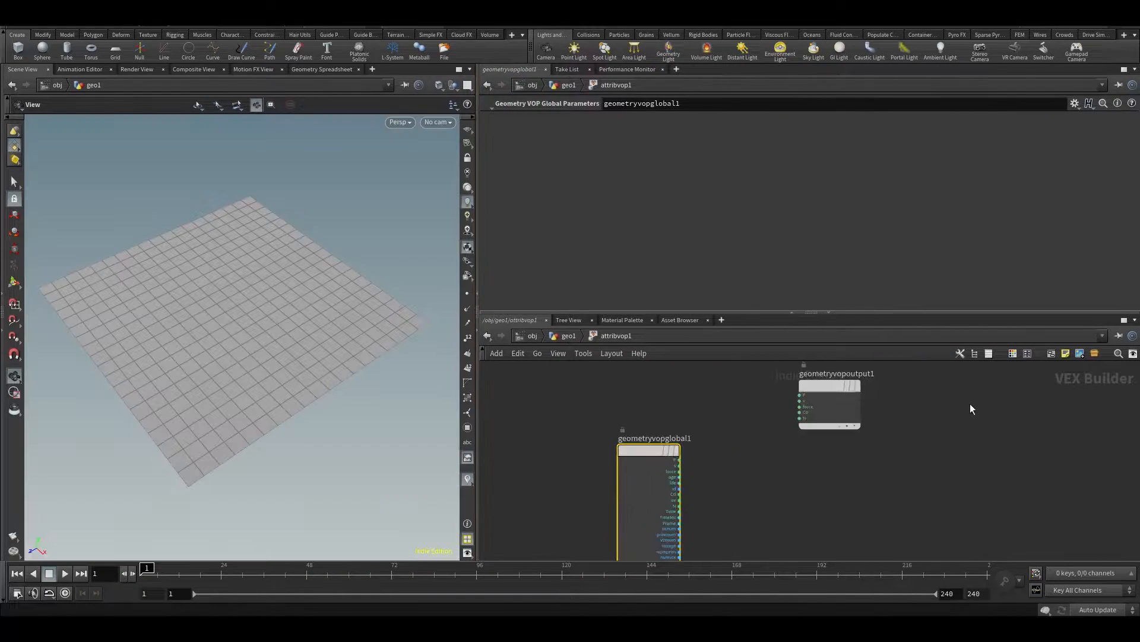
pyautogui.moveTo(828, 393); pyautogui.dragTo(908, 458)
pyautogui.moveTo(768, 468); pyautogui.dragTo(682, 478, button='middle')
pyautogui.moveTo(596, 481)
pyautogui.moveTo(596, 482); pyautogui.dragTo(526, 458)
pyautogui.moveTo(679, 477); pyautogui.dragTo(696, 422, button='middle')
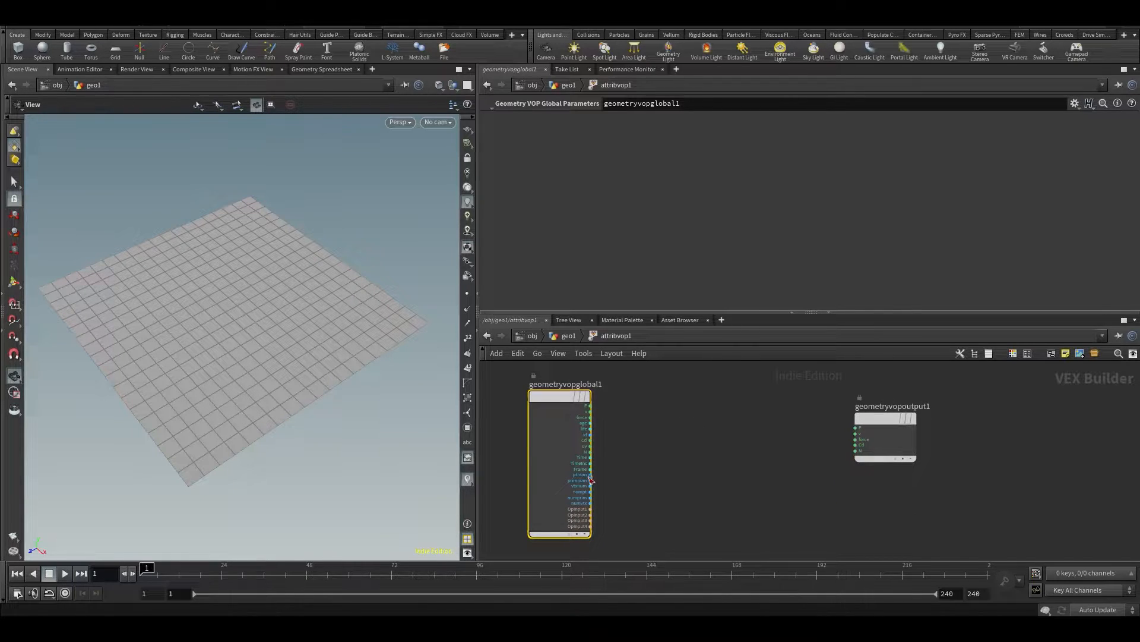
pyautogui.moveTo(886, 413); pyautogui.dragTo(901, 387)
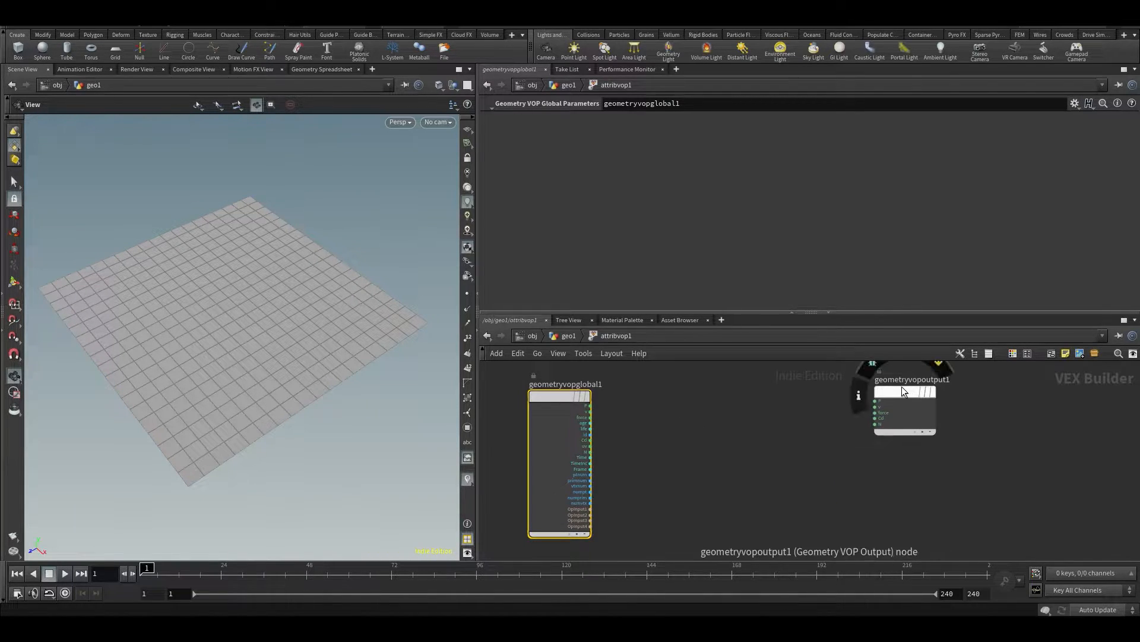
# Examine the output node's inputs and the attributes supplied by the global parameters node
pyautogui.scroll(3, 867, 398)
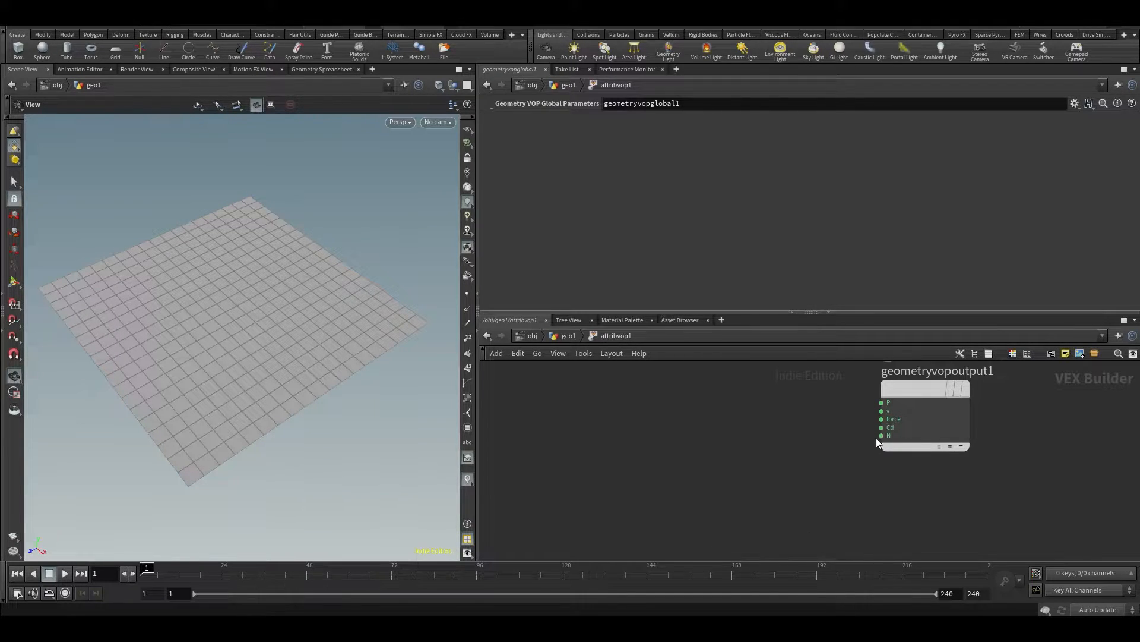
pyautogui.moveTo(821, 503); pyautogui.dragTo(970, 382, button='middle')
pyautogui.moveTo(865, 420); pyautogui.dragTo(941, 497, button='middle')
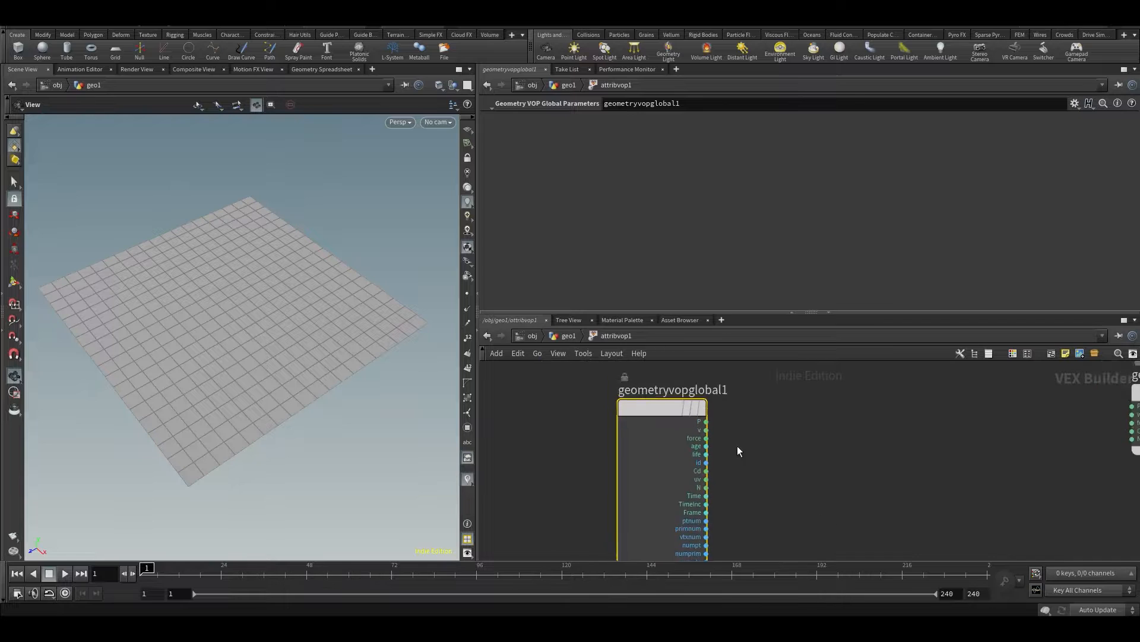
pyautogui.scroll(3, 721, 443)
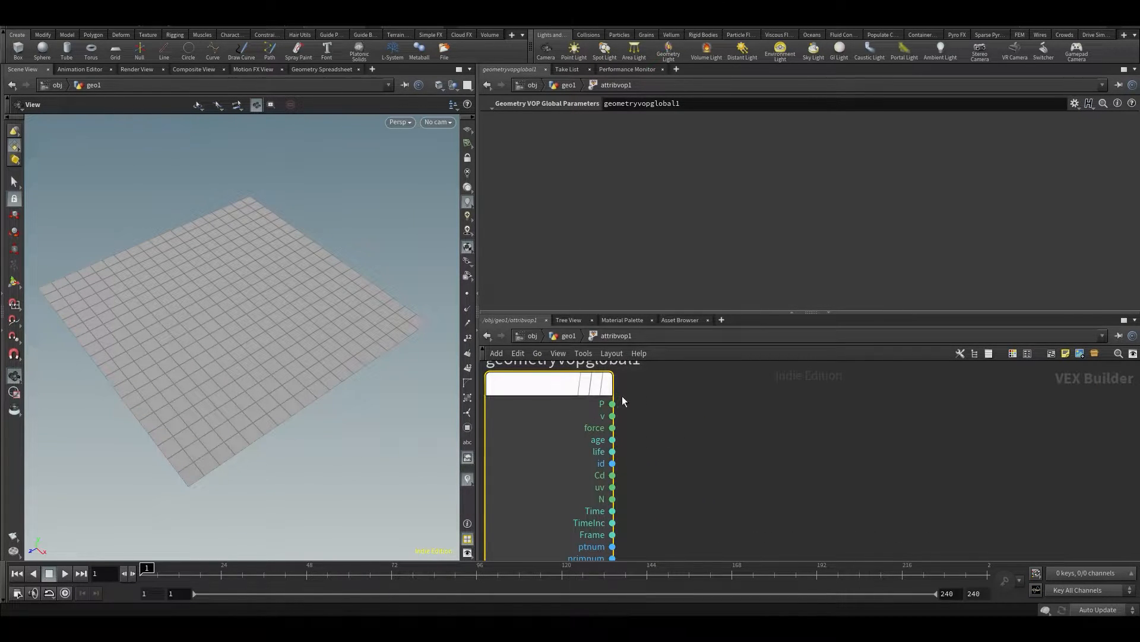
pyautogui.scroll(-3, 646, 390)
pyautogui.scroll(-2, 682, 444)
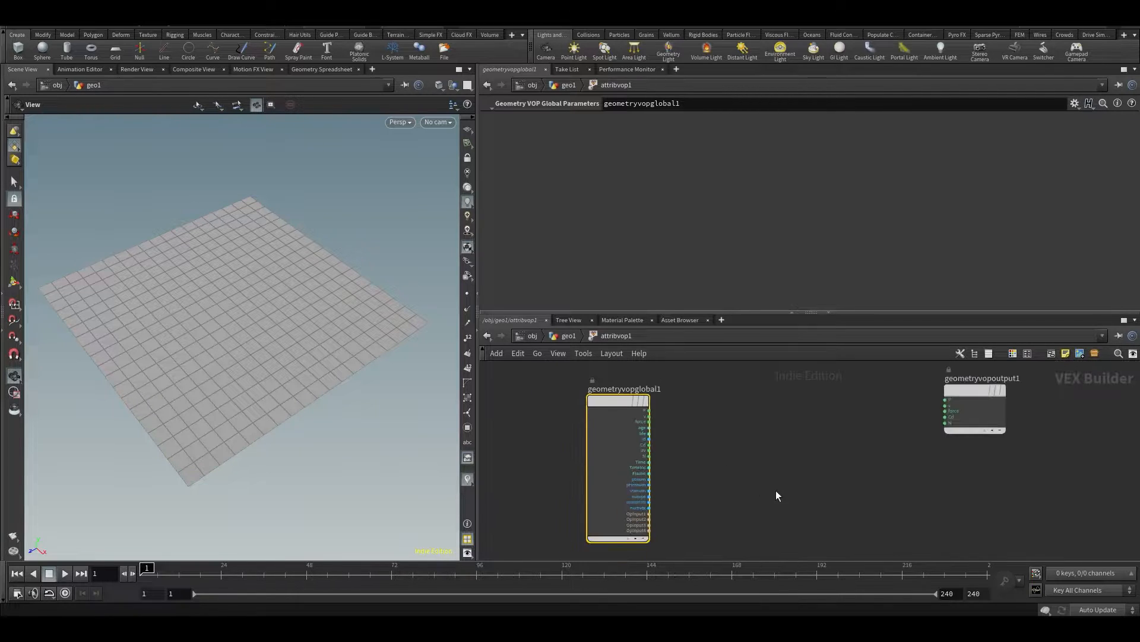
pyautogui.moveTo(760, 486); pyautogui.dragTo(709, 480, button='middle')
pyautogui.scroll(3, 599, 407)
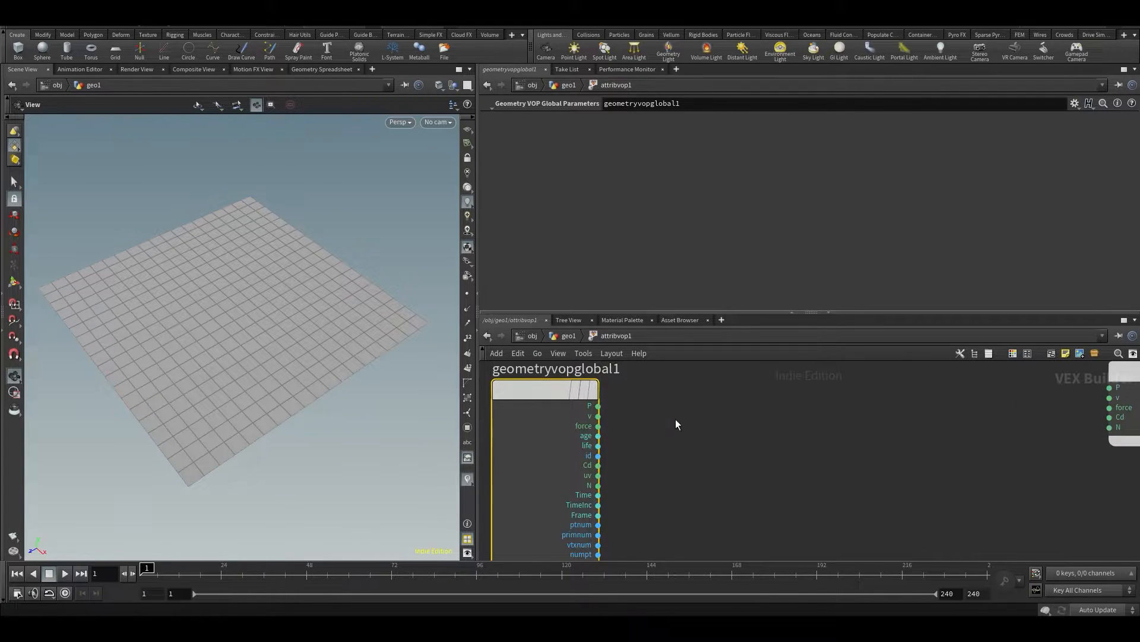
pyautogui.moveTo(669, 417); pyautogui.dragTo(625, 369, button='middle')
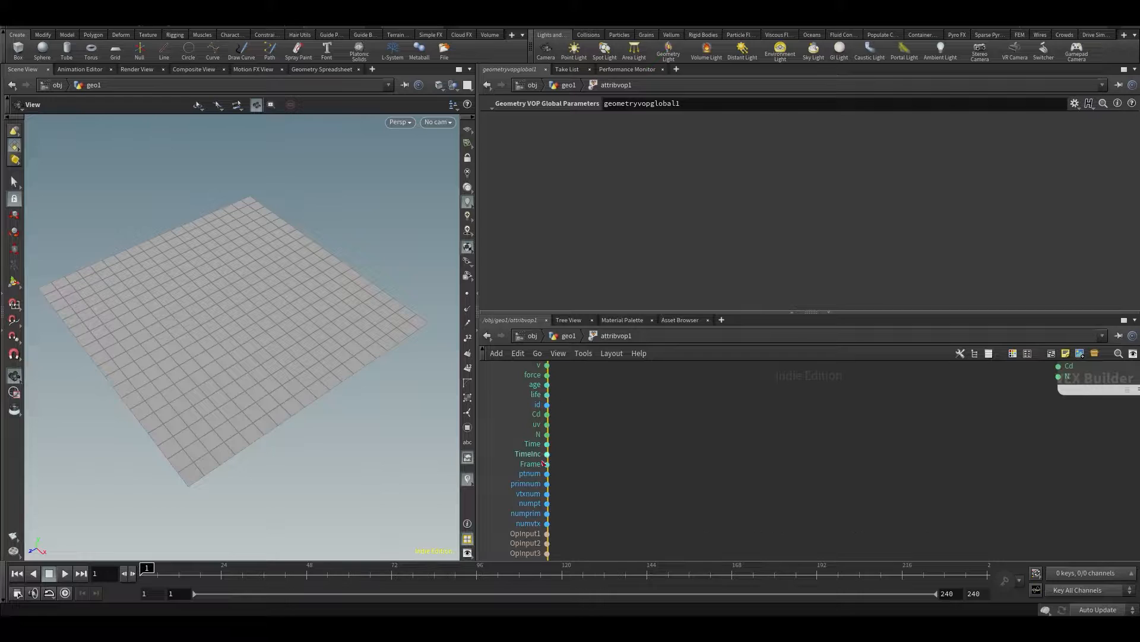
pyautogui.scroll(-3, 554, 395)
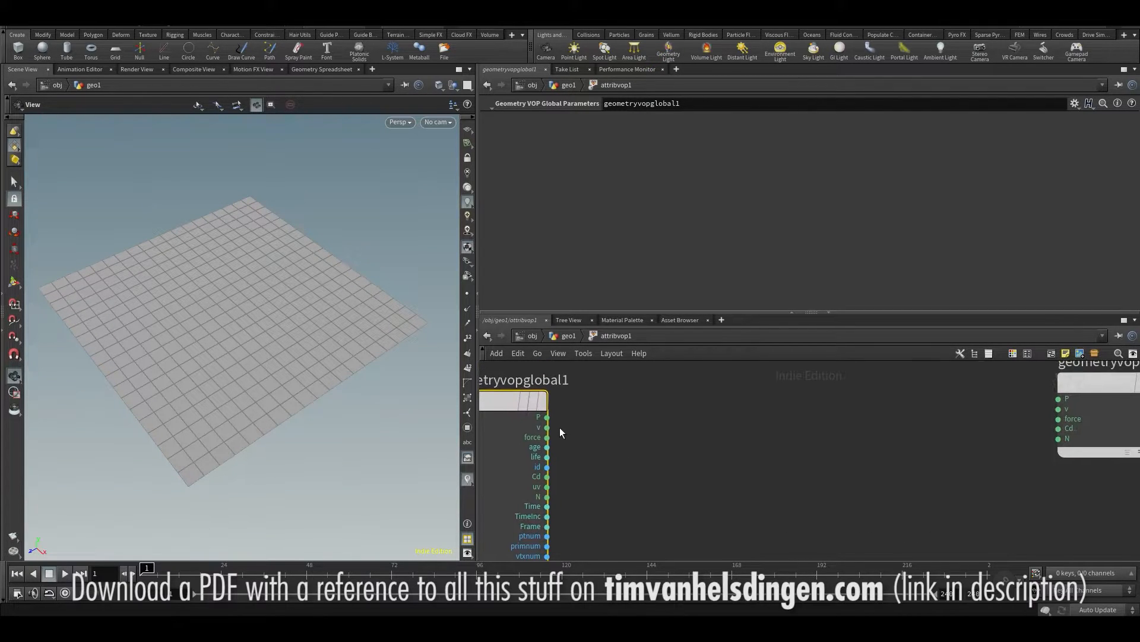
# Move the global parameters and output nodes upward so they sit roughly level, with free space between them
pyautogui.moveTo(522, 407); pyautogui.dragTo(507, 379)
pyautogui.moveTo(698, 421); pyautogui.dragTo(715, 448, button='middle')
pyautogui.moveTo(817, 454); pyautogui.dragTo(816, 415, button='middle')
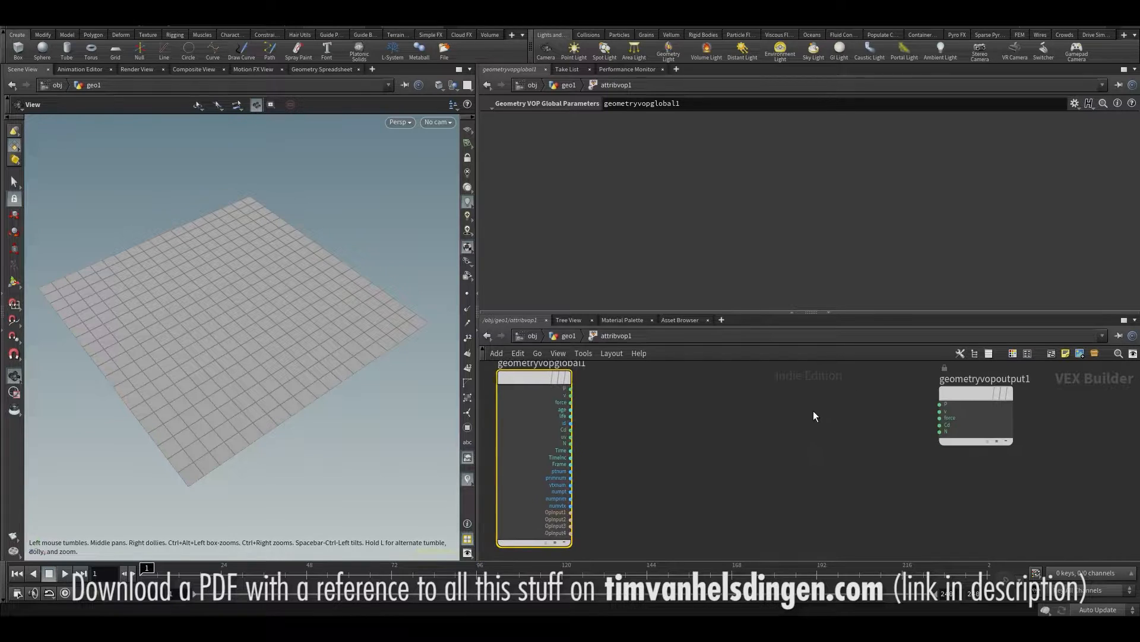
pyautogui.moveTo(968, 397); pyautogui.dragTo(985, 380)
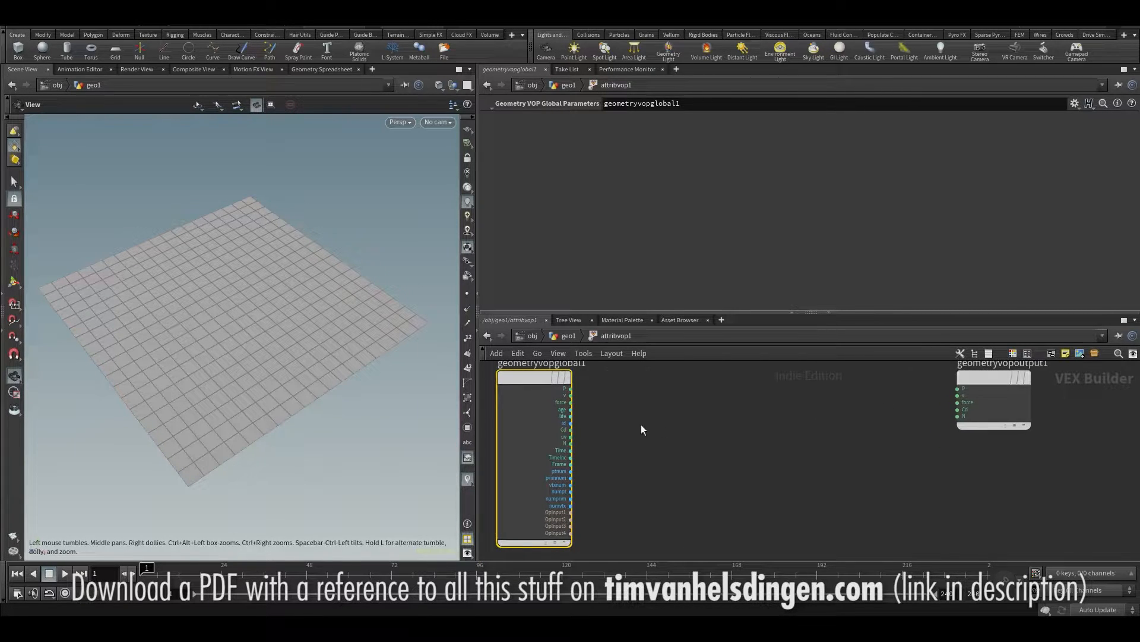
# Move the geometry output node slightly farther away from the global parameters node
pyautogui.scroll(2, 597, 408)
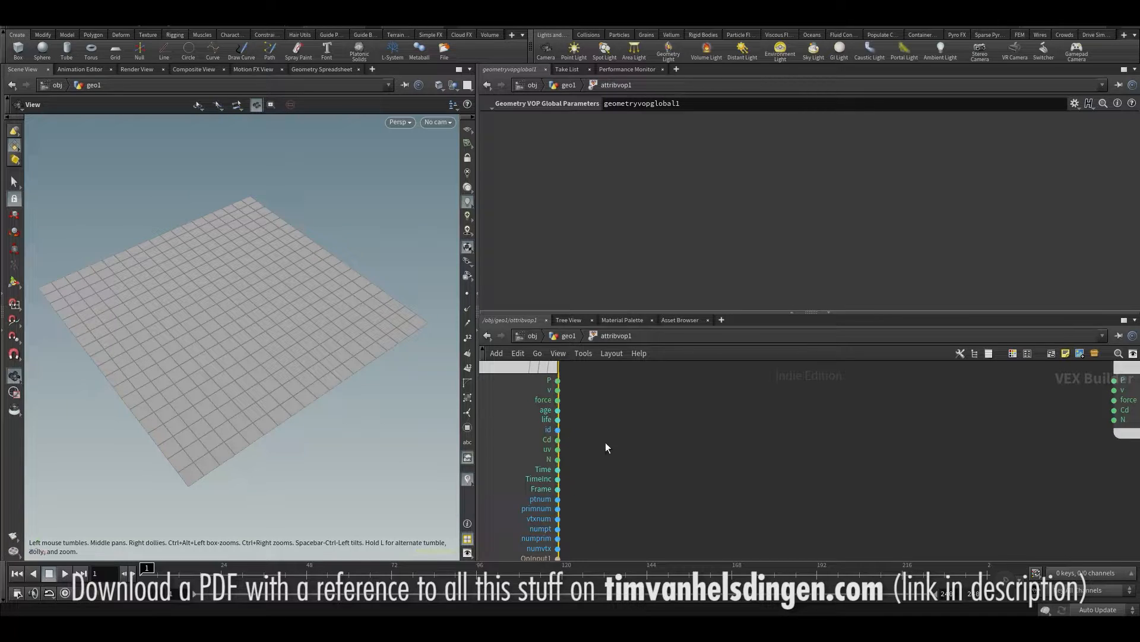
pyautogui.click(723, 454)
pyautogui.moveTo(723, 453); pyautogui.dragTo(701, 485, button='middle')
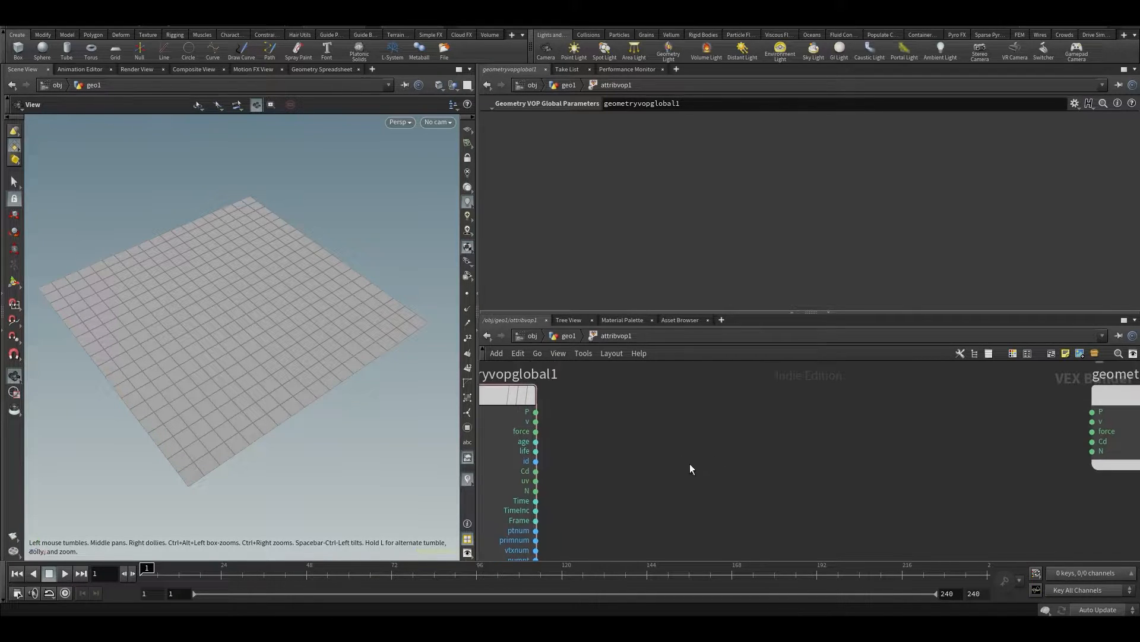
pyautogui.scroll(-1, 668, 404)
pyautogui.scroll(-2, 689, 446)
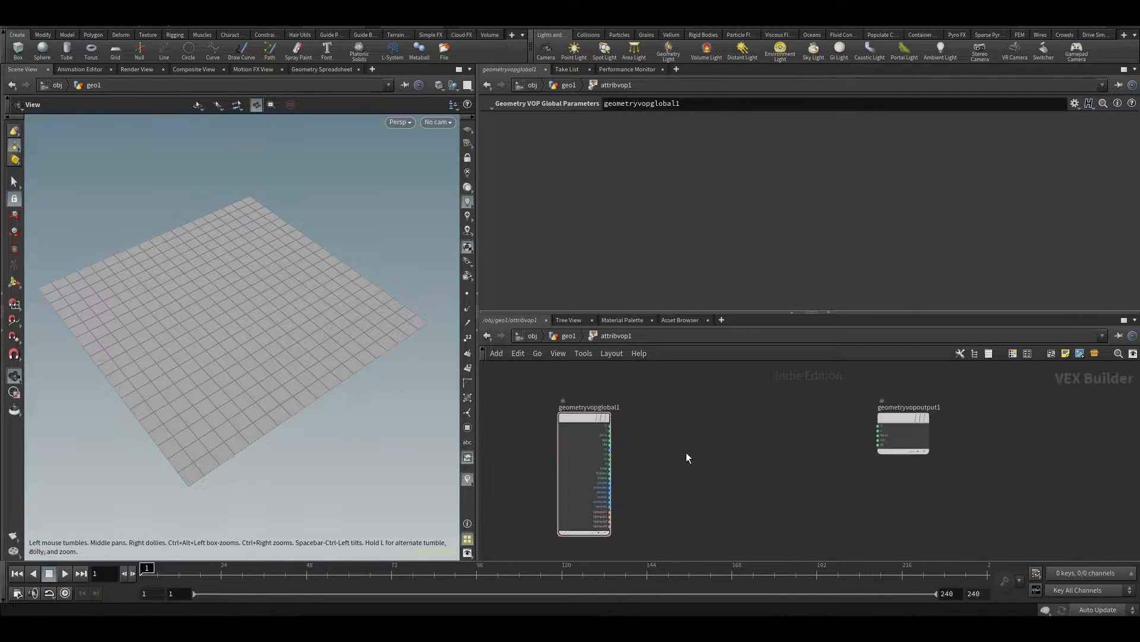
pyautogui.moveTo(884, 406); pyautogui.dragTo(903, 410)
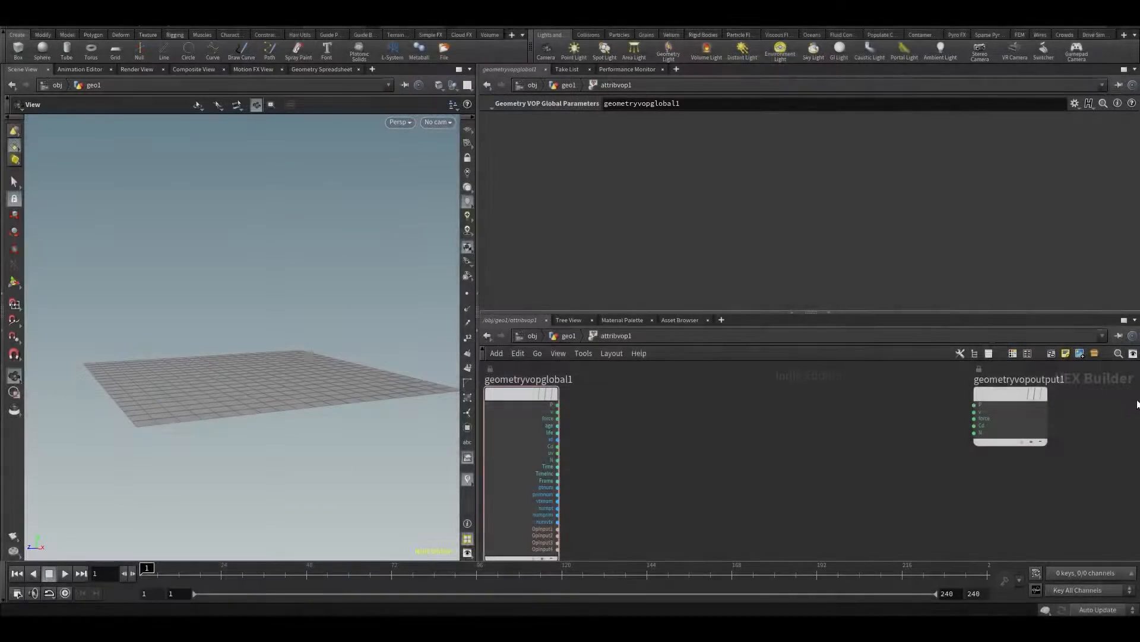
pyautogui.moveTo(1013, 398); pyautogui.dragTo(1020, 398)
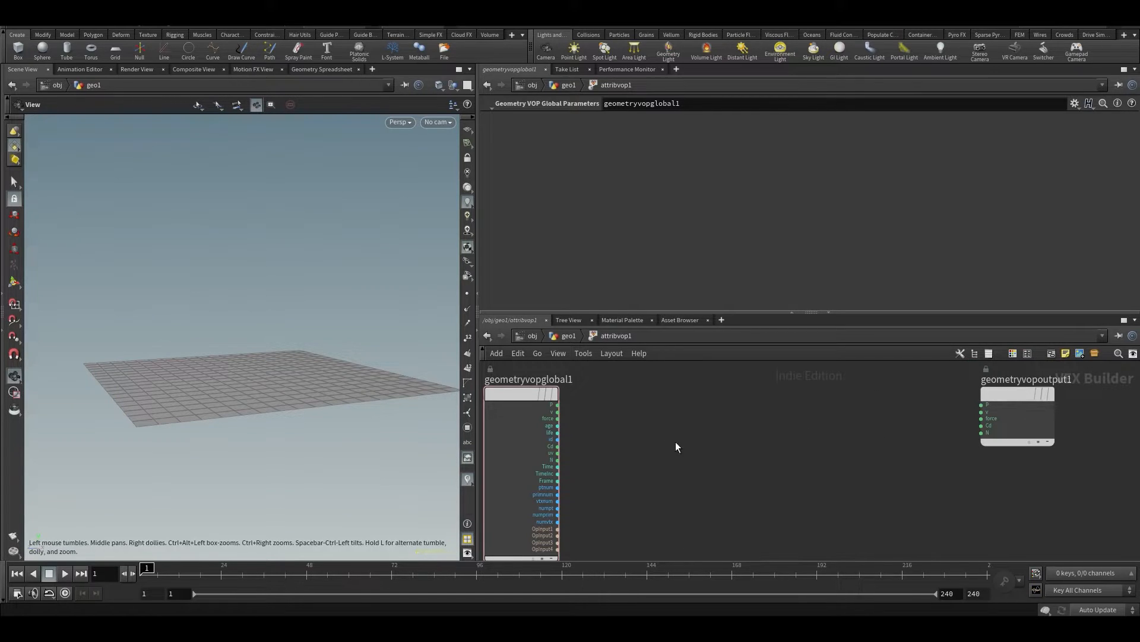
# Examine the global P output and the grid points' position values in the Geometry Spreadsheet, then return to the scene view
pyautogui.moveTo(243, 310); pyautogui.dragTo(248, 328)
pyautogui.moveTo(508, 395); pyautogui.dragTo(511, 390)
pyautogui.scroll(3, 547, 395)
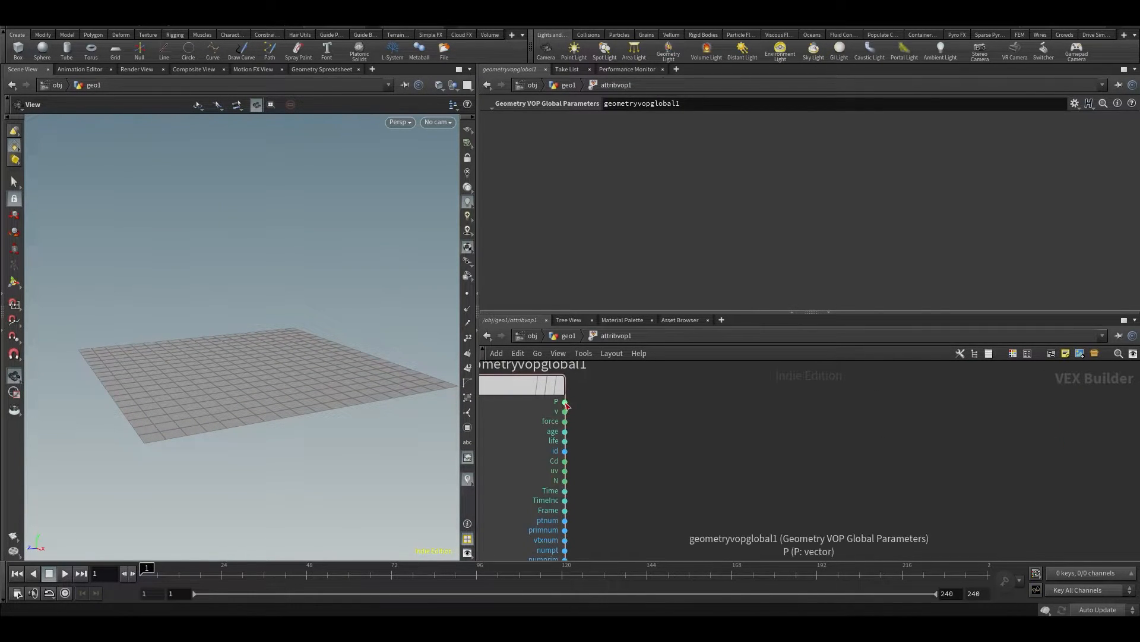
pyautogui.click(301, 72)
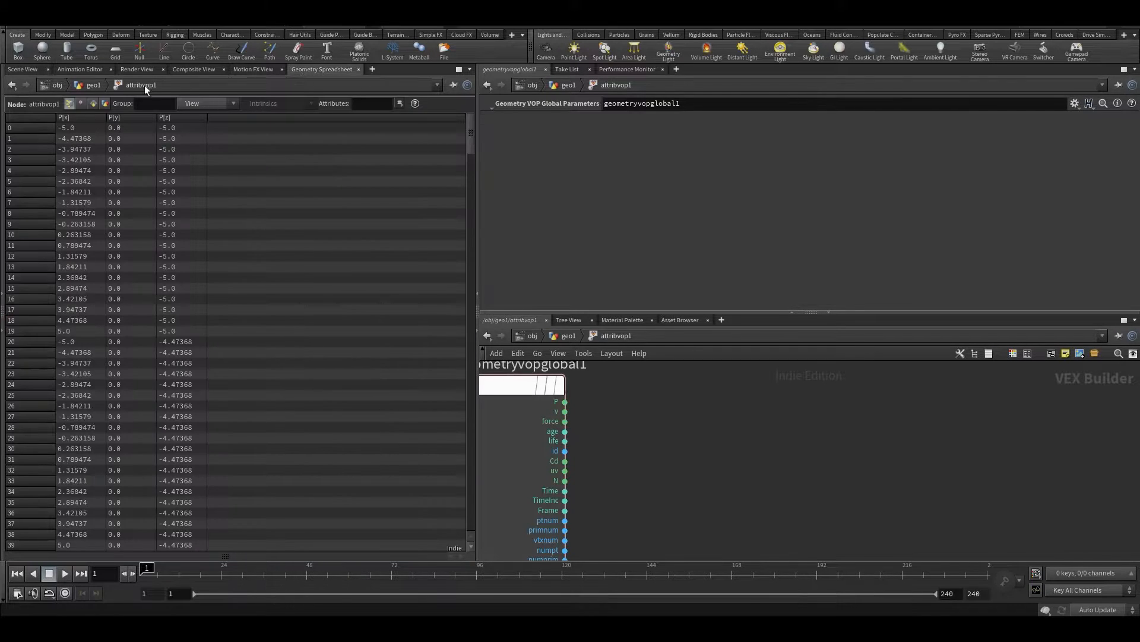
pyautogui.click(23, 69)
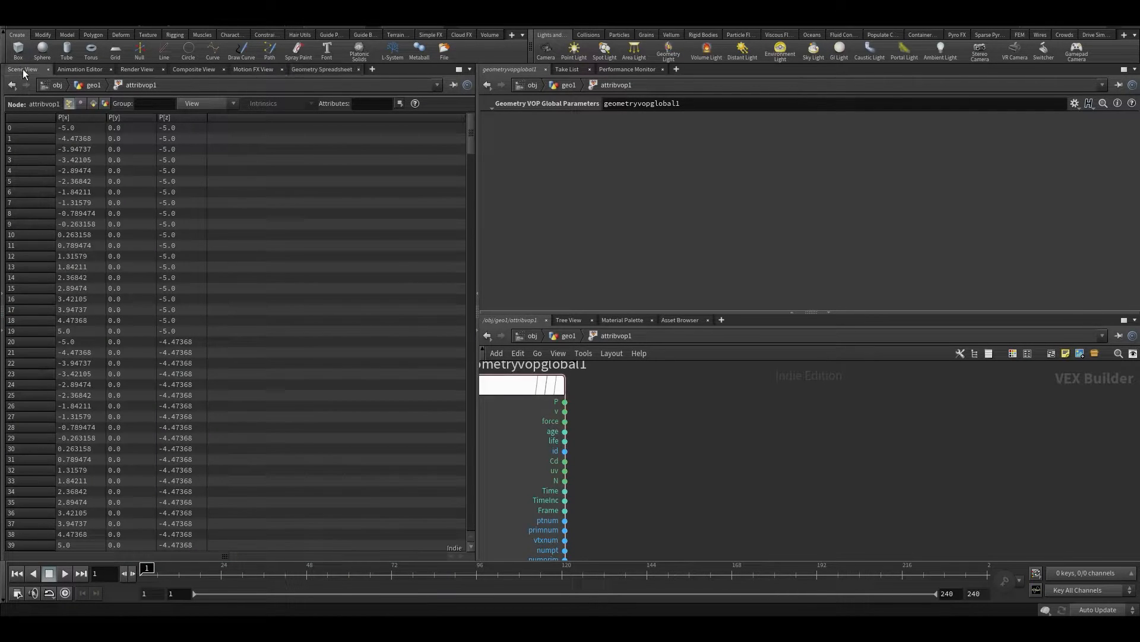
pyautogui.moveTo(208, 346); pyautogui.dragTo(269, 527)
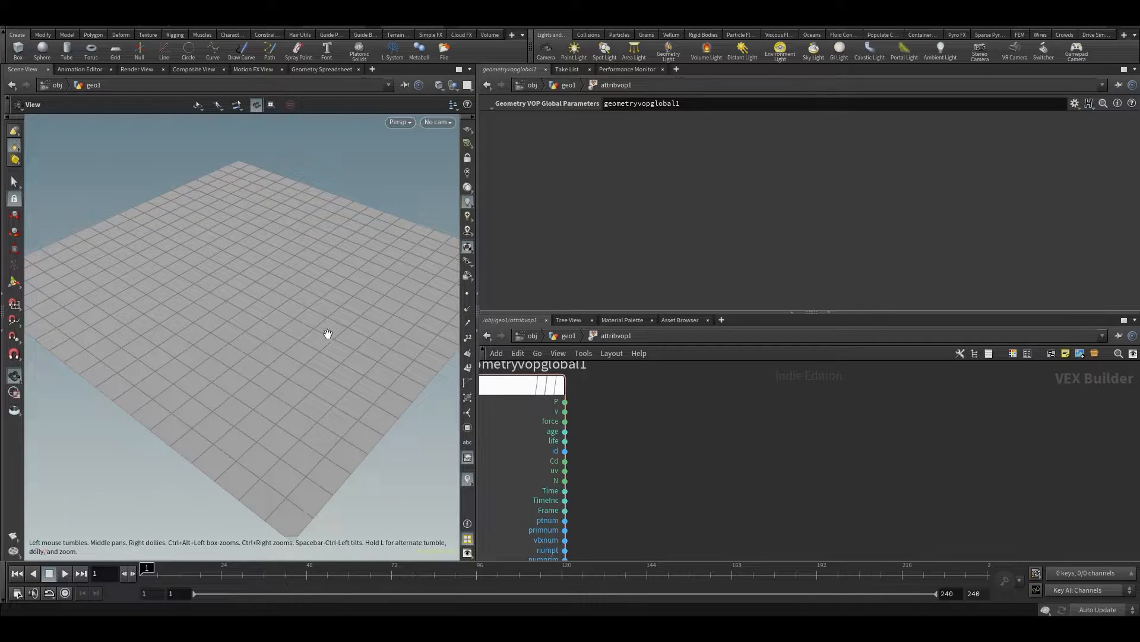
# Connect the global parameters' P output to the P input of the geometry output node
pyautogui.moveTo(715, 442); pyautogui.dragTo(669, 454, button='middle')
pyautogui.moveTo(899, 420); pyautogui.dragTo(932, 430, button='middle')
pyautogui.click(1014, 429)
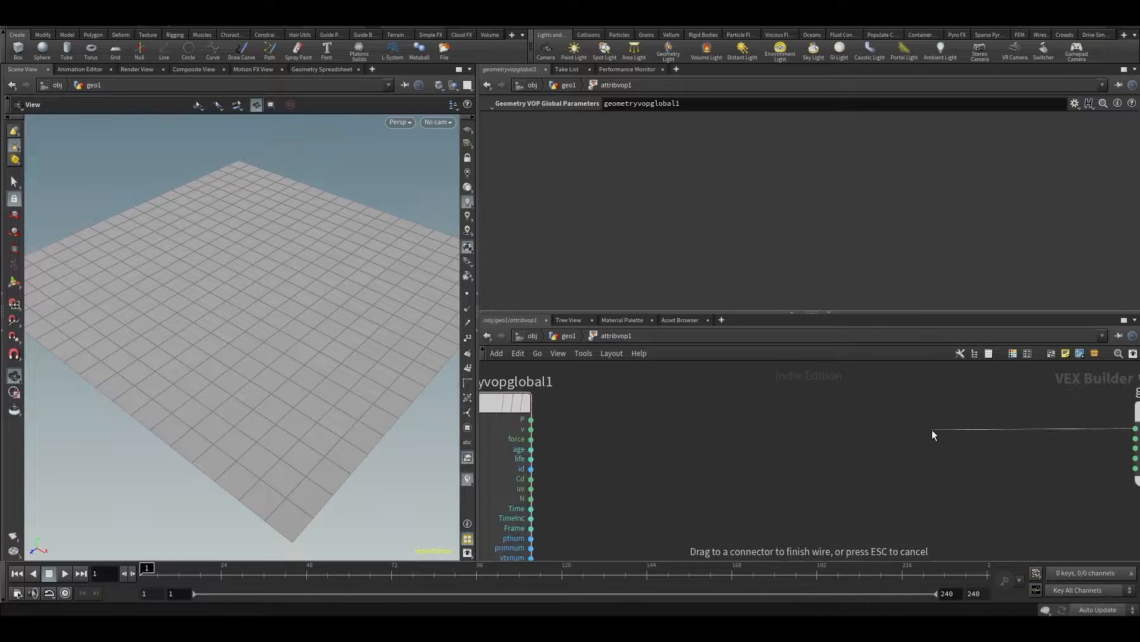
pyautogui.click(500, 411)
pyautogui.moveTo(796, 462); pyautogui.dragTo(718, 471, button='middle')
pyautogui.scroll(-3, 1050, 458)
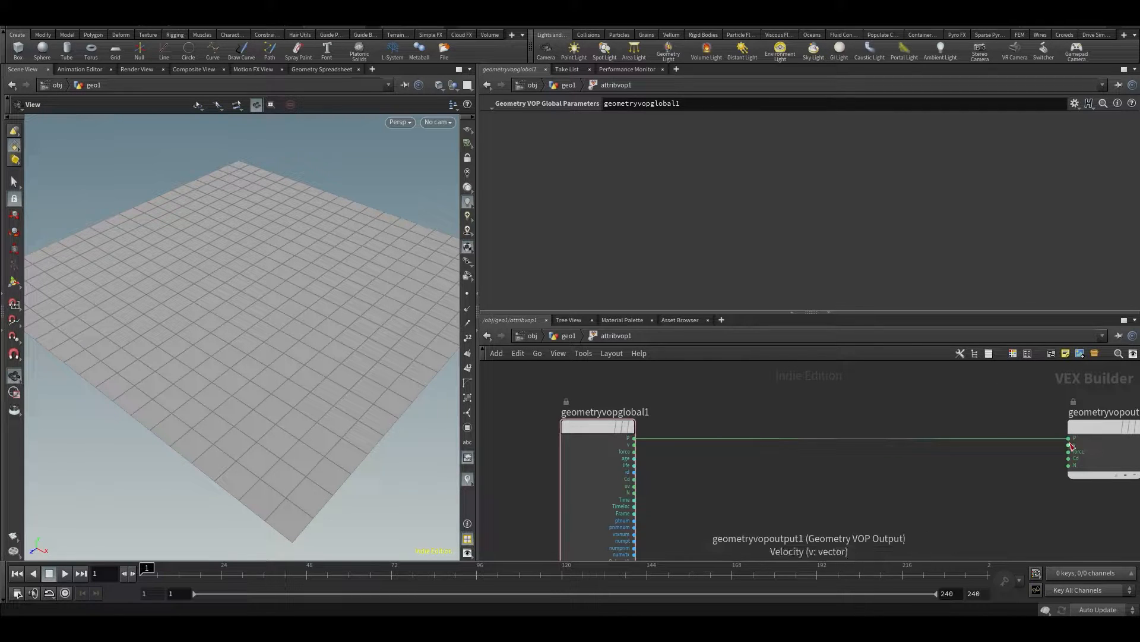
pyautogui.moveTo(273, 386); pyautogui.dragTo(209, 364)
pyautogui.moveTo(823, 493); pyautogui.dragTo(745, 460, button='middle')
pyautogui.scroll(2, 743, 458)
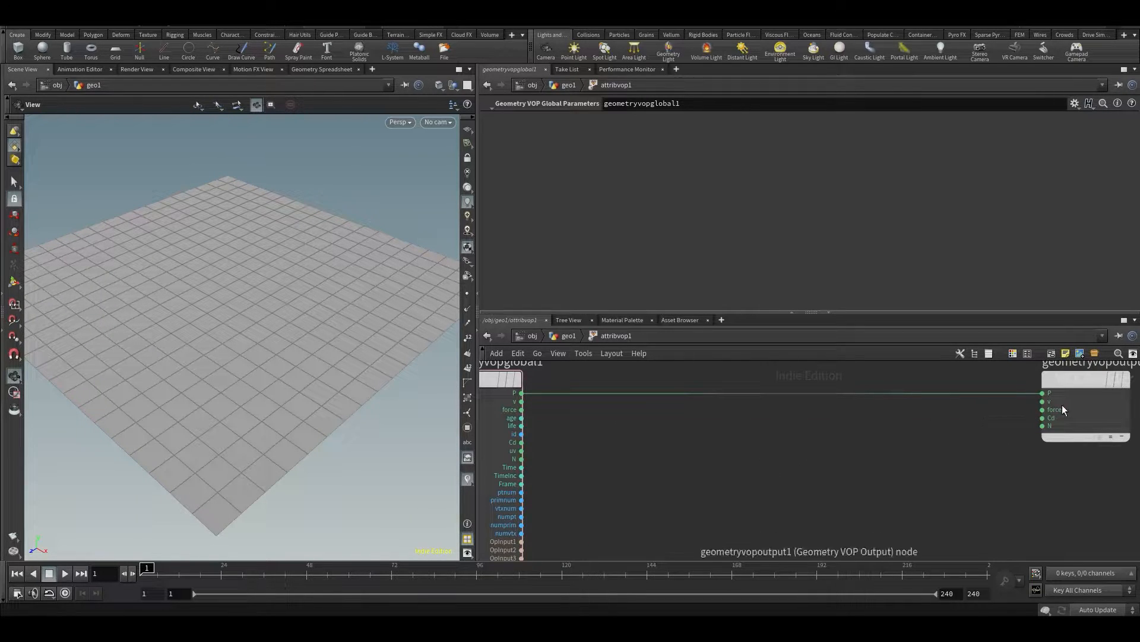
pyautogui.scroll(-2, 836, 463)
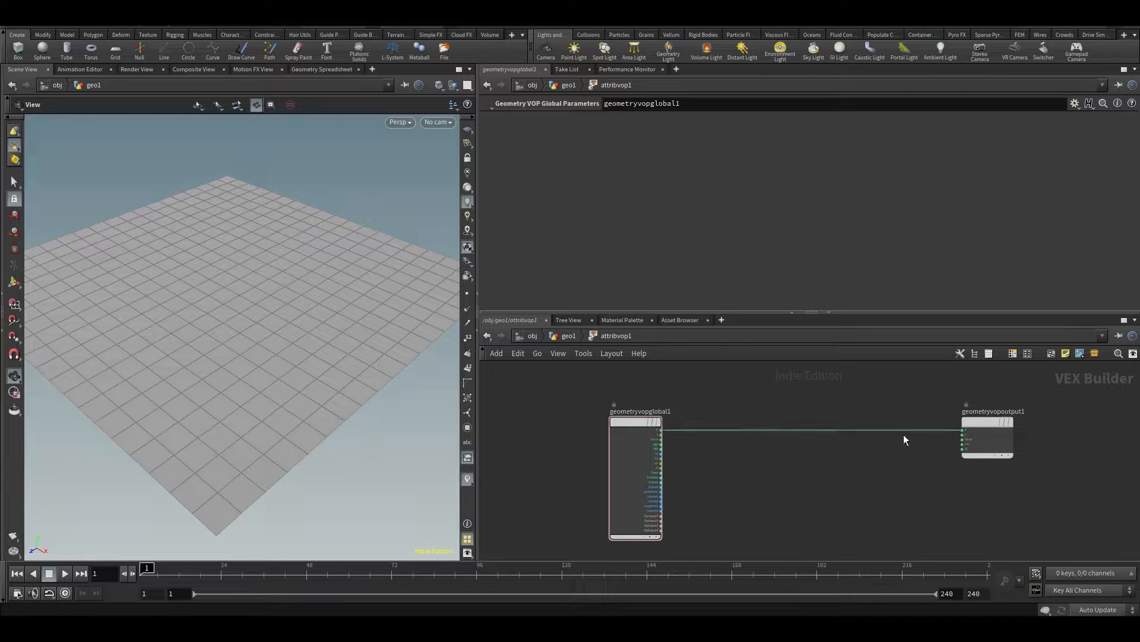
pyautogui.scroll(2, 869, 448)
pyautogui.moveTo(843, 468); pyautogui.dragTo(840, 450, button='middle')
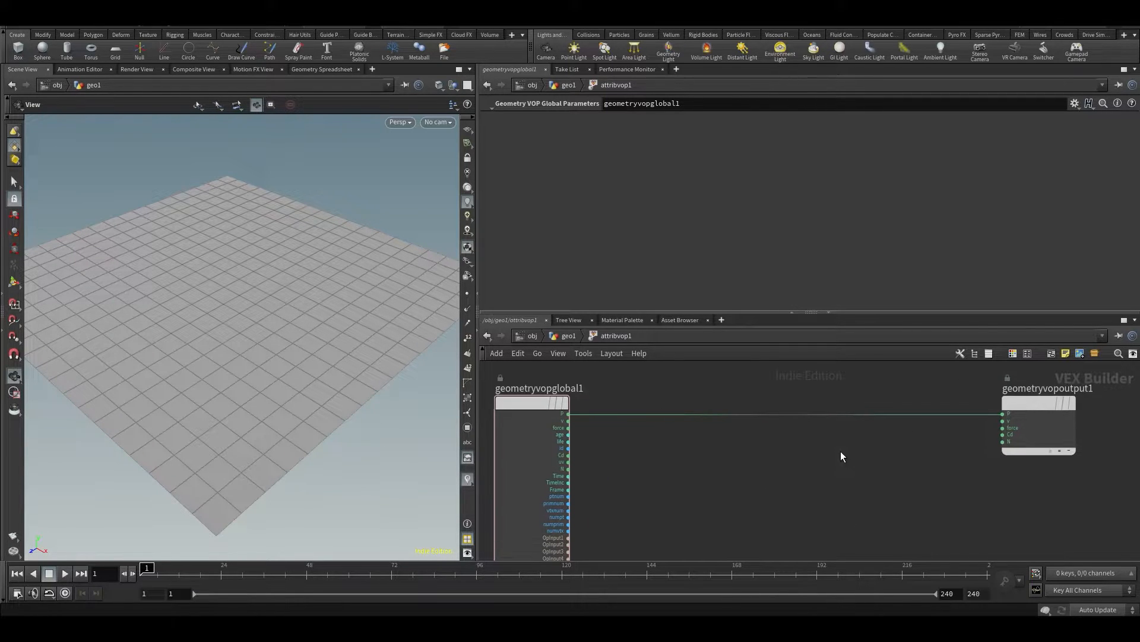
pyautogui.press('Tab')
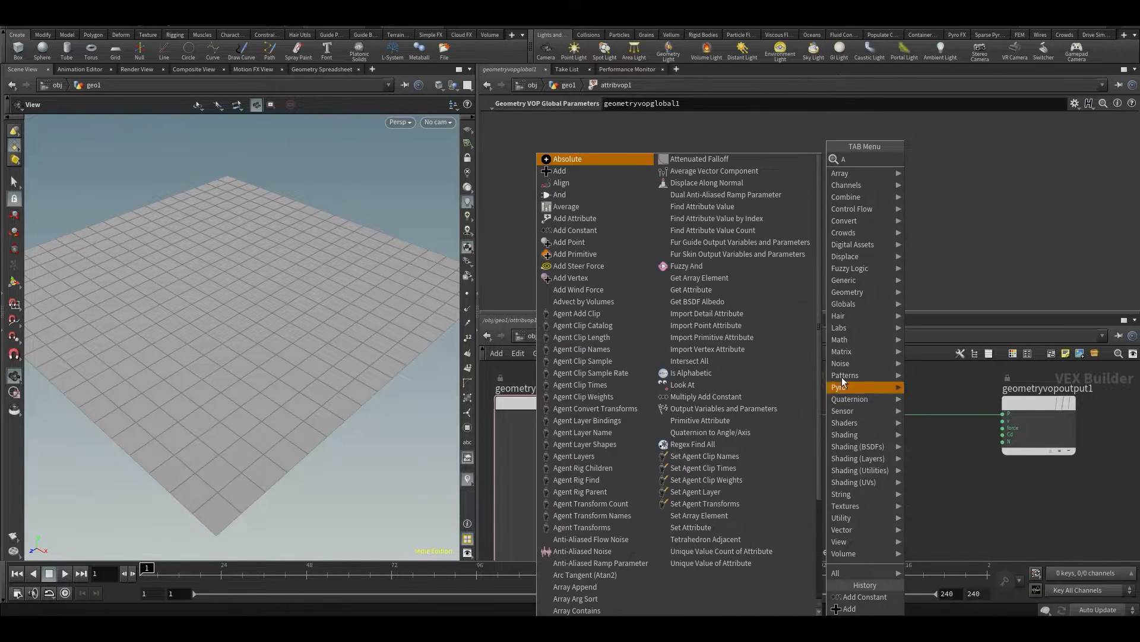
pyautogui.write('add')
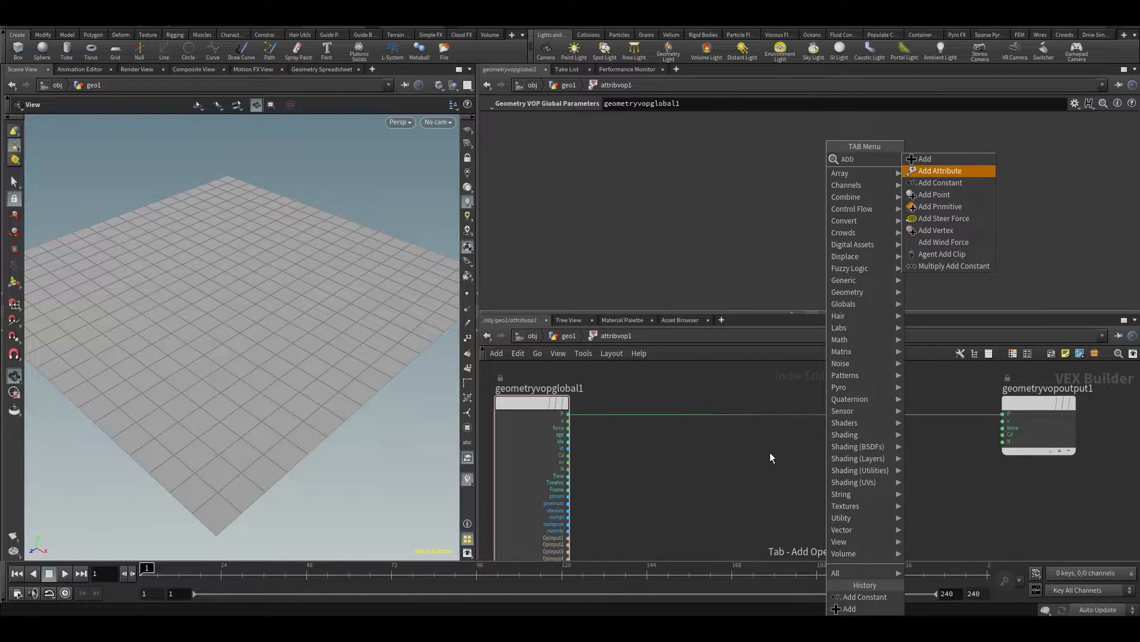
pyautogui.press('Escape')
# Insert a Math Add node into the P wire between the global parameters and the output node
pyautogui.press('Tab')
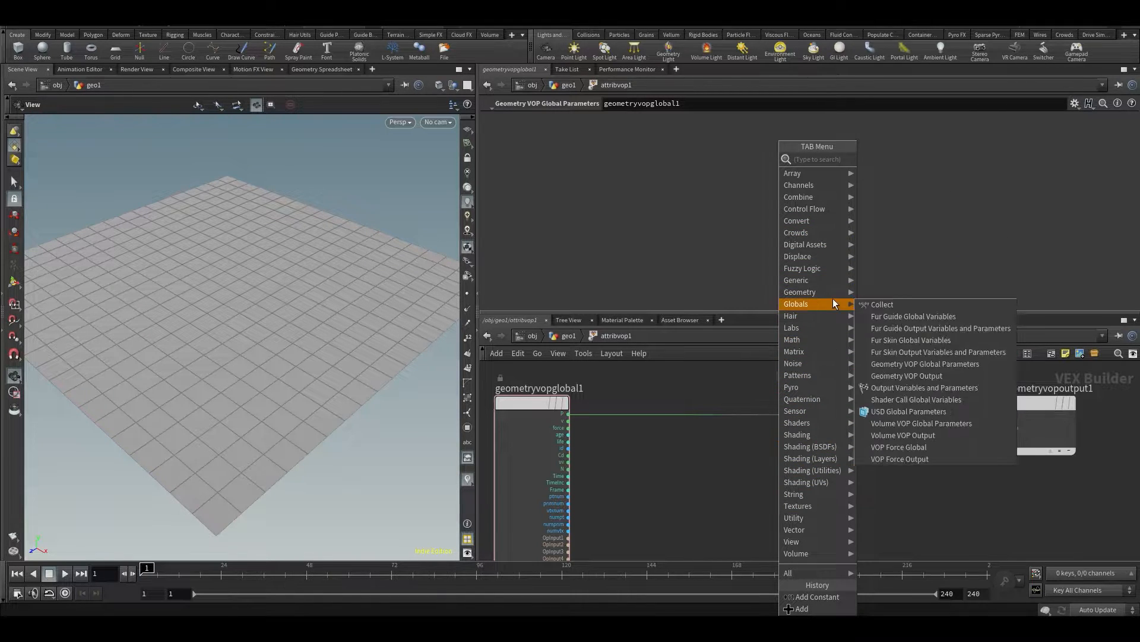
pyautogui.moveTo(818, 343)
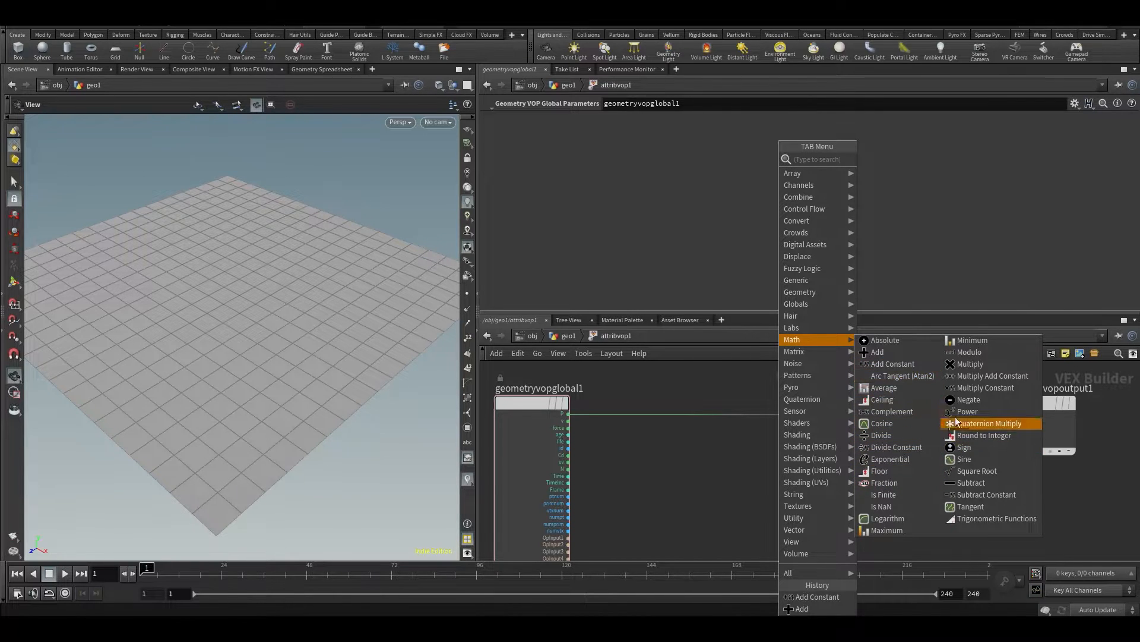
pyautogui.click(883, 352)
pyautogui.click(809, 428)
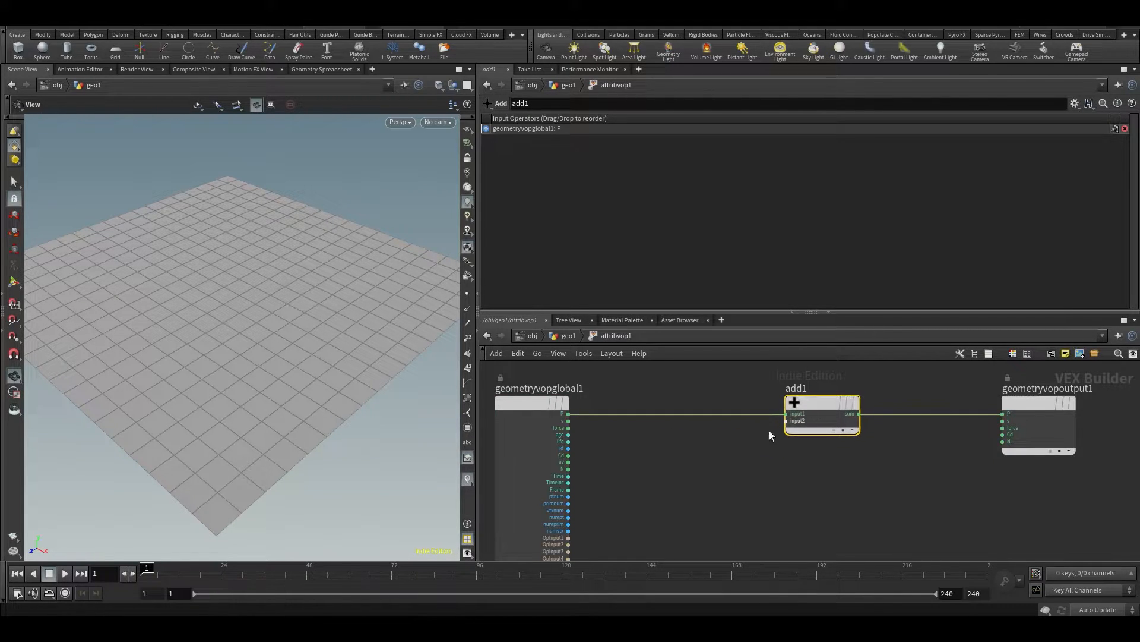
# Promote the Add node's input2 to a parameter and select the promoted parameter
pyautogui.scroll(3, 772, 425)
pyautogui.scroll(-3, 829, 481)
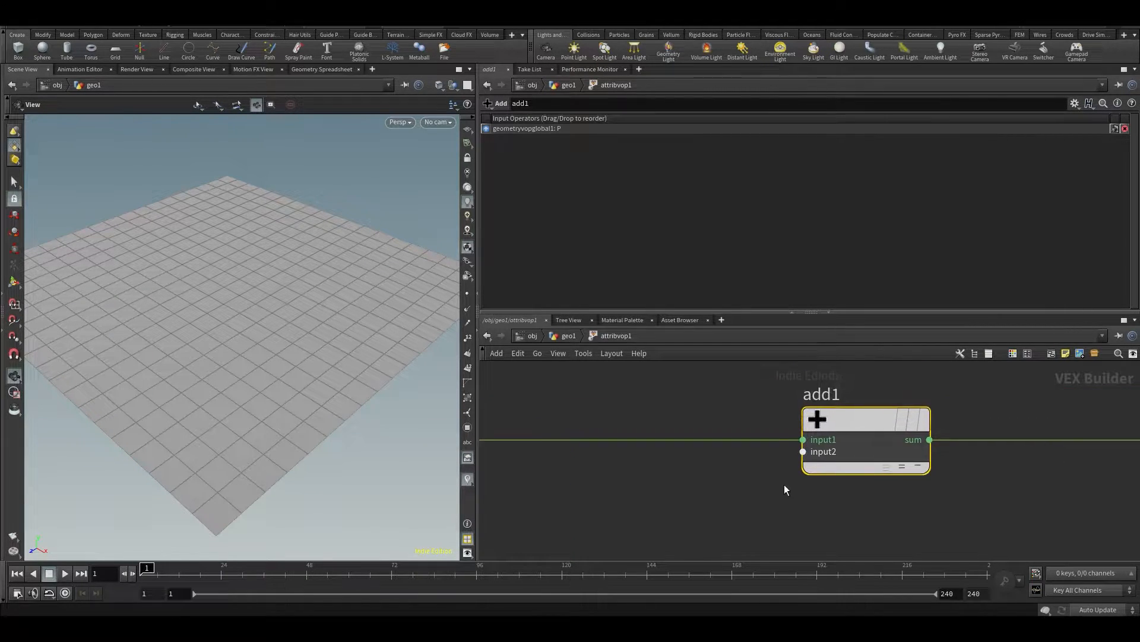
pyautogui.scroll(2, 779, 468)
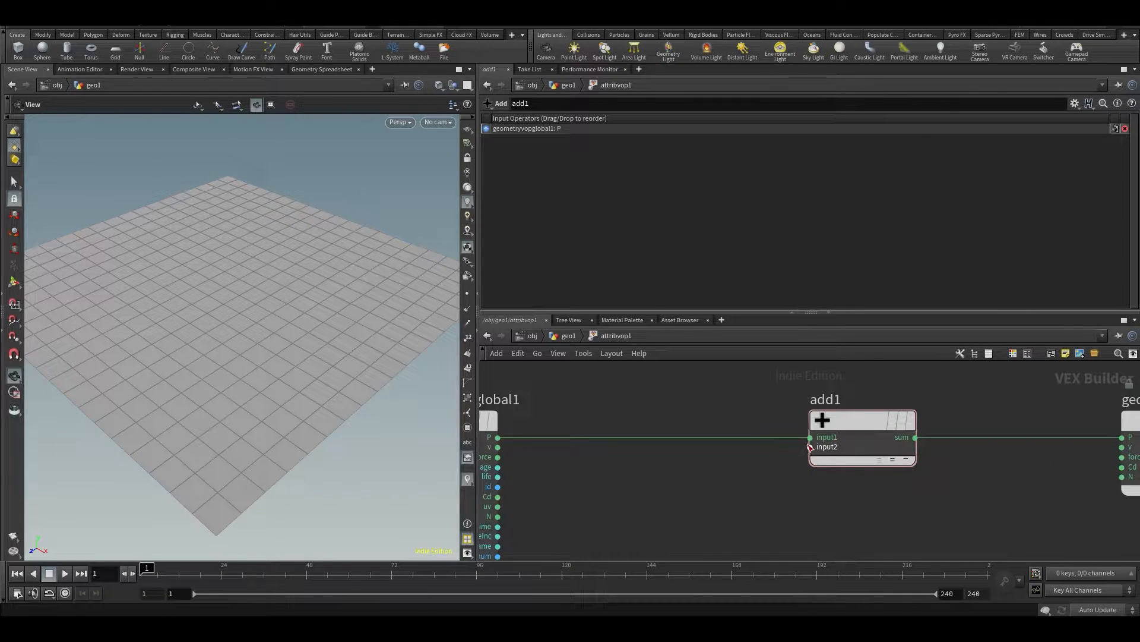
pyautogui.rightClick(809, 447)
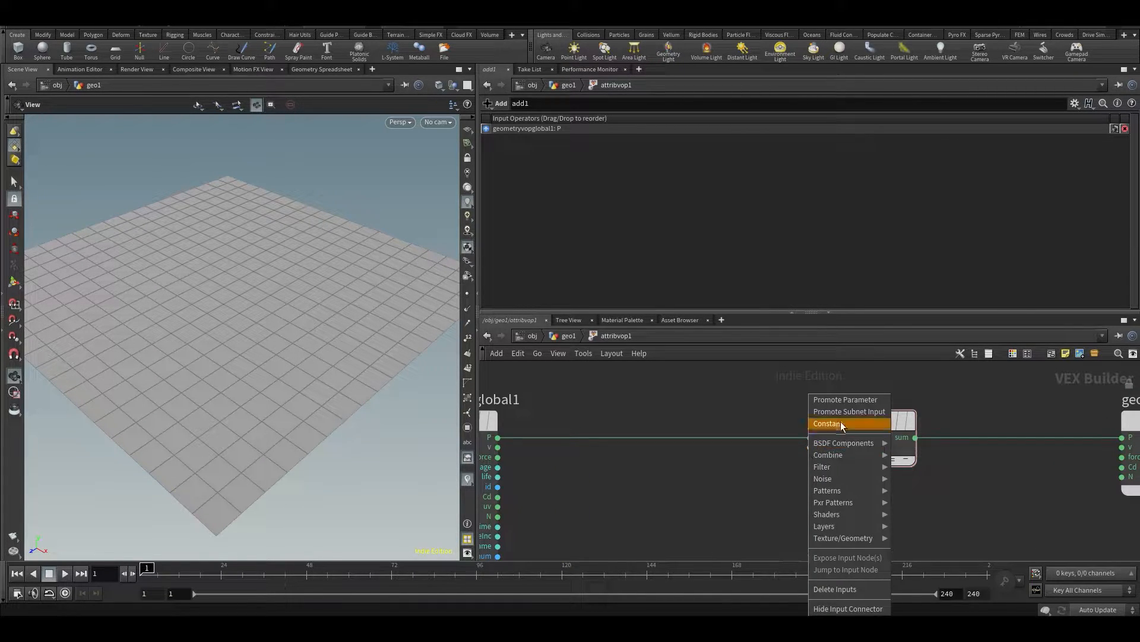
pyautogui.click(839, 401)
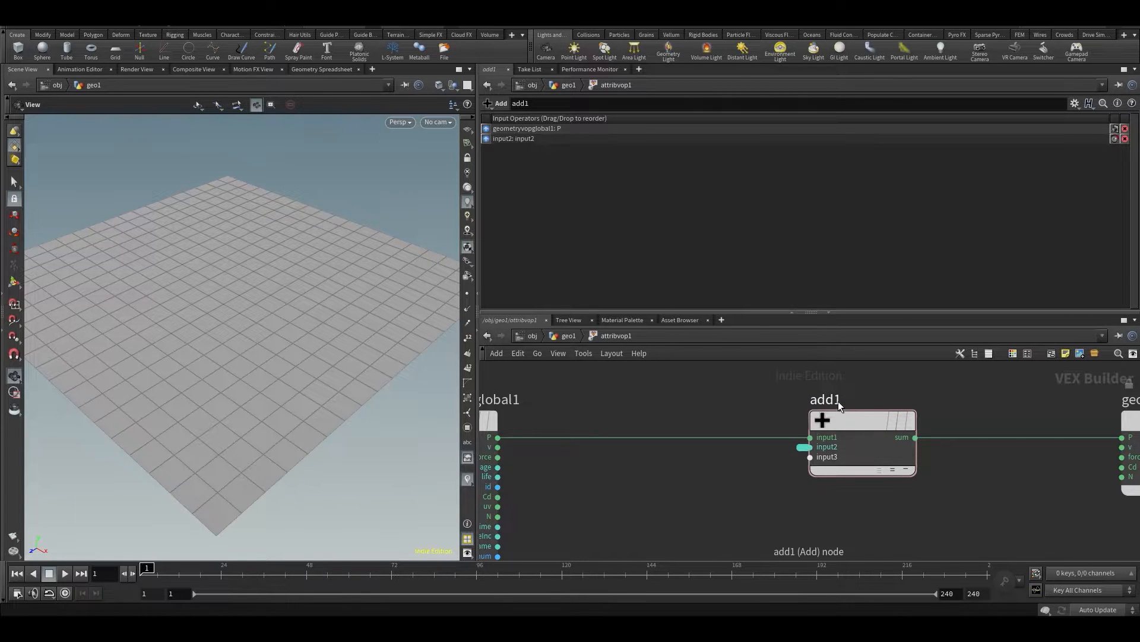
pyautogui.click(804, 449)
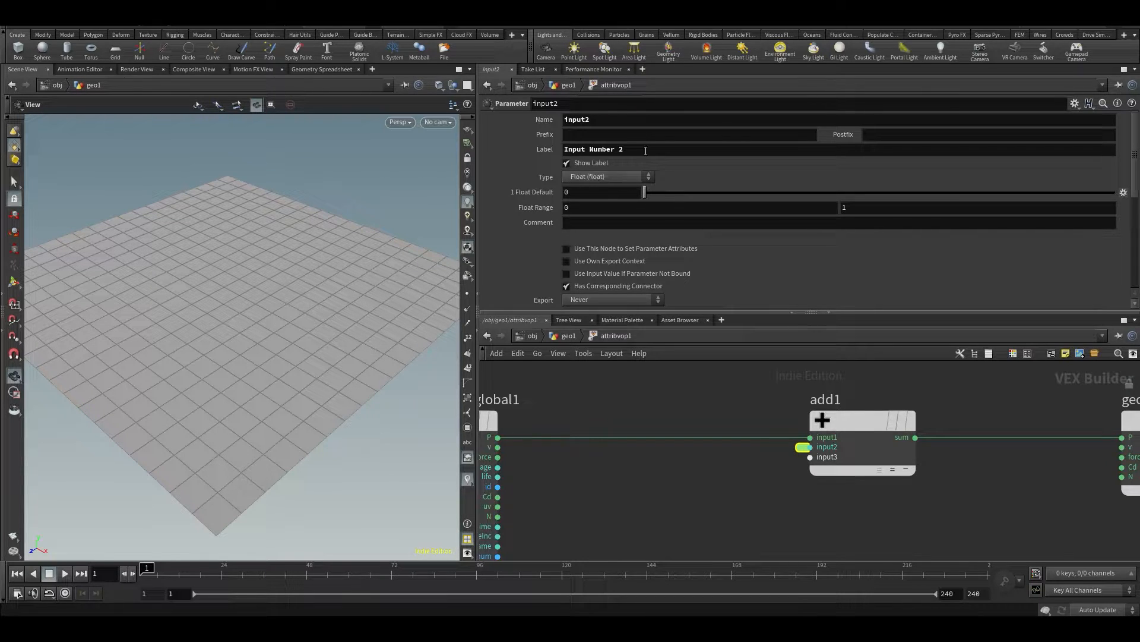
pyautogui.click(1075, 103)
pyautogui.click(980, 115)
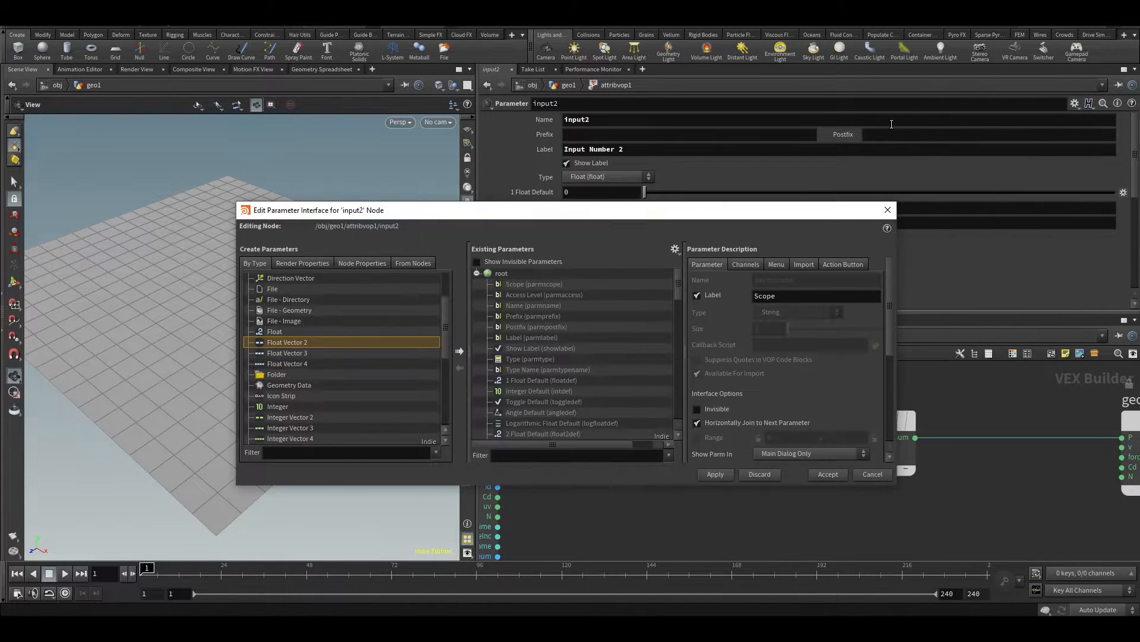
pyautogui.scroll(-5, 563, 380)
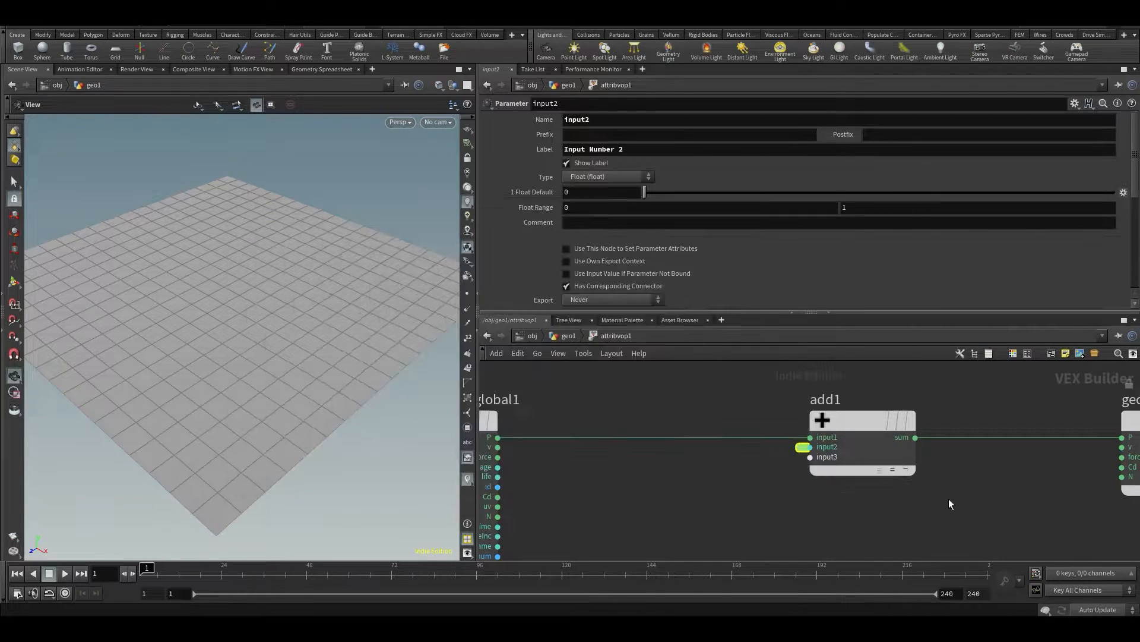
# Inspect the promoted input on the Attribute VOP and in its parameter interface, then go back inside the VEX network
pyautogui.press('u')
pyautogui.scroll(-1, 622, 263)
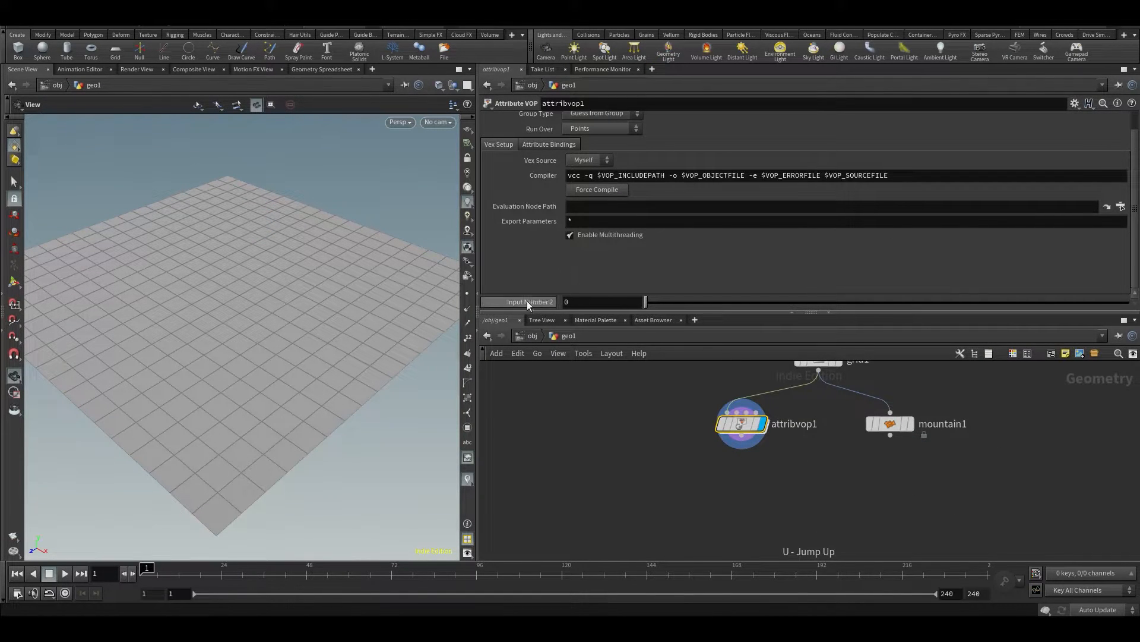
pyautogui.click(1075, 103)
pyautogui.click(1064, 118)
pyautogui.scroll(-5, 576, 320)
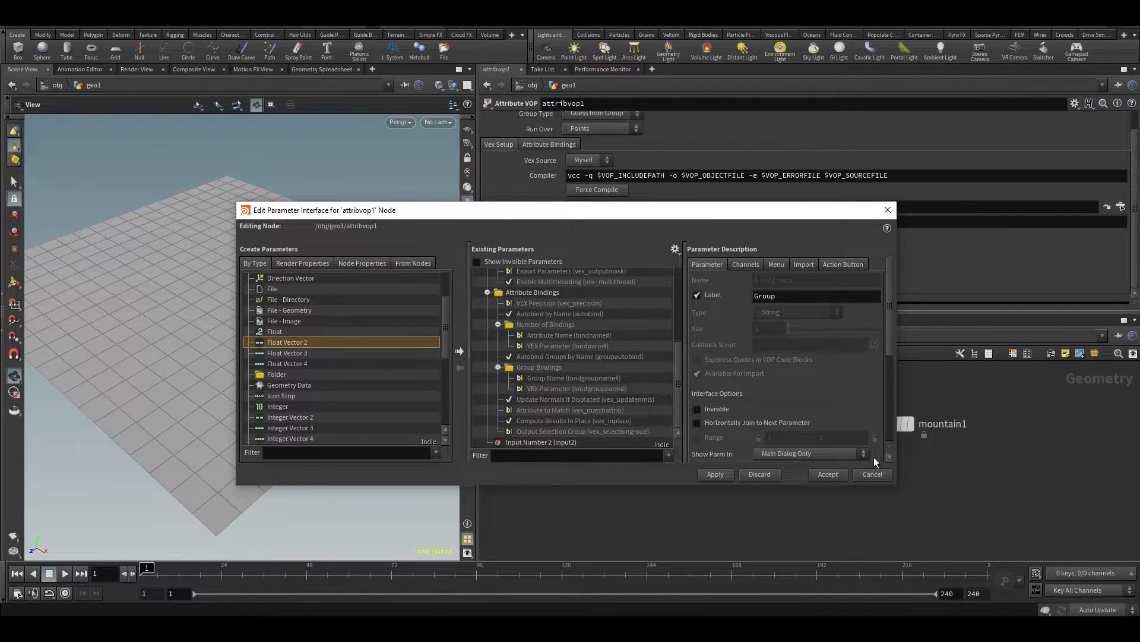
pyautogui.click(872, 474)
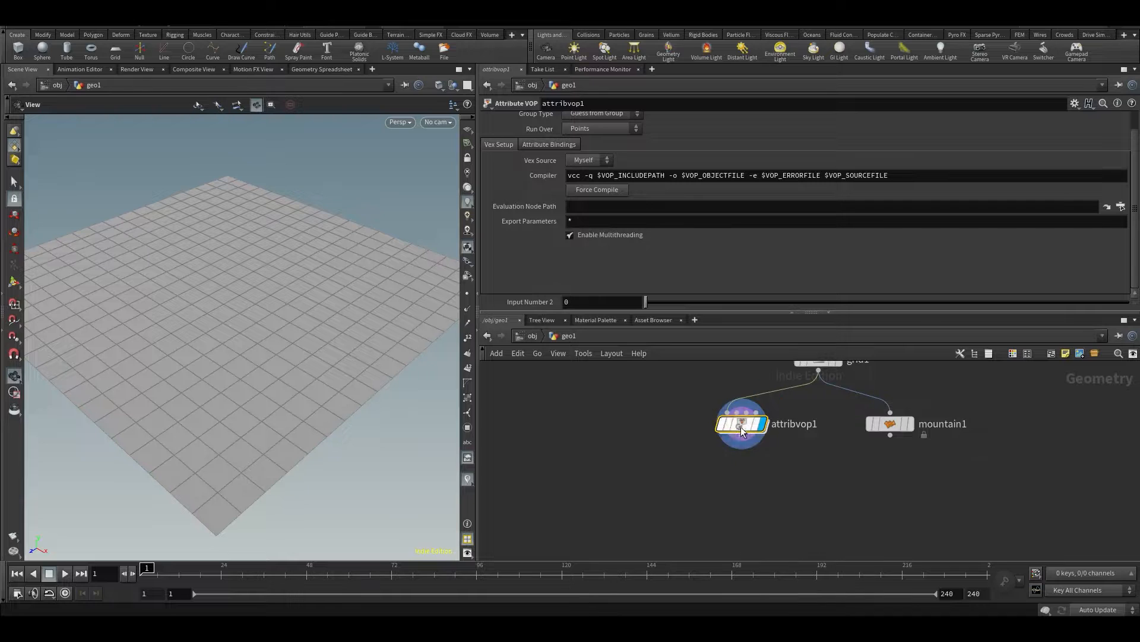
pyautogui.doubleClick(740, 426)
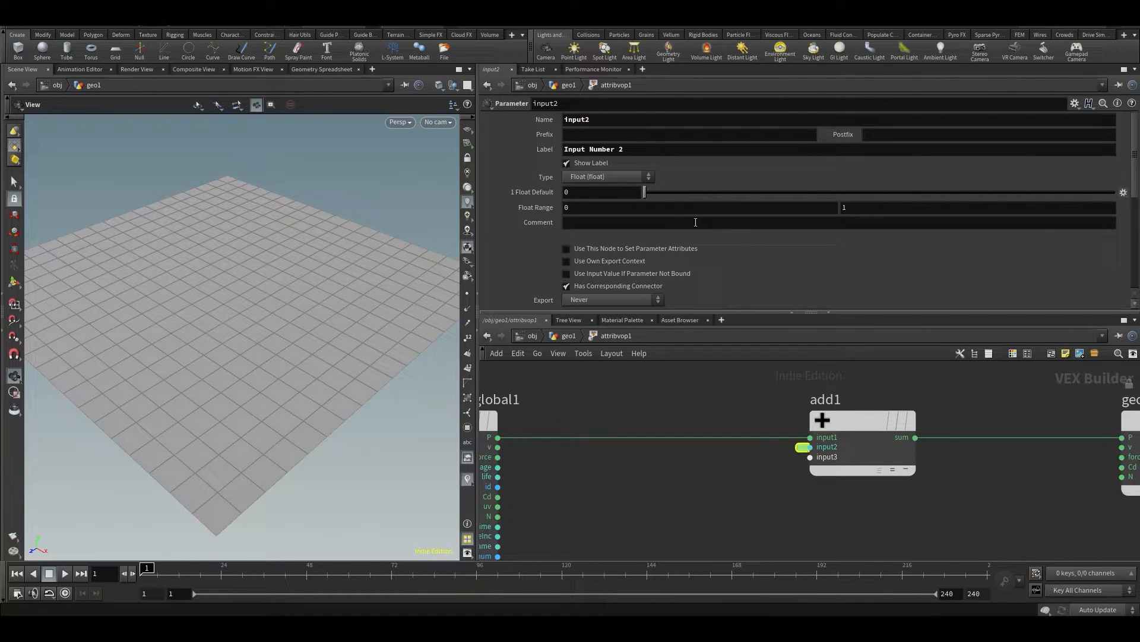
# Set the promoted input2 parameter's type to 3 Floats (vector)
pyautogui.click(601, 176)
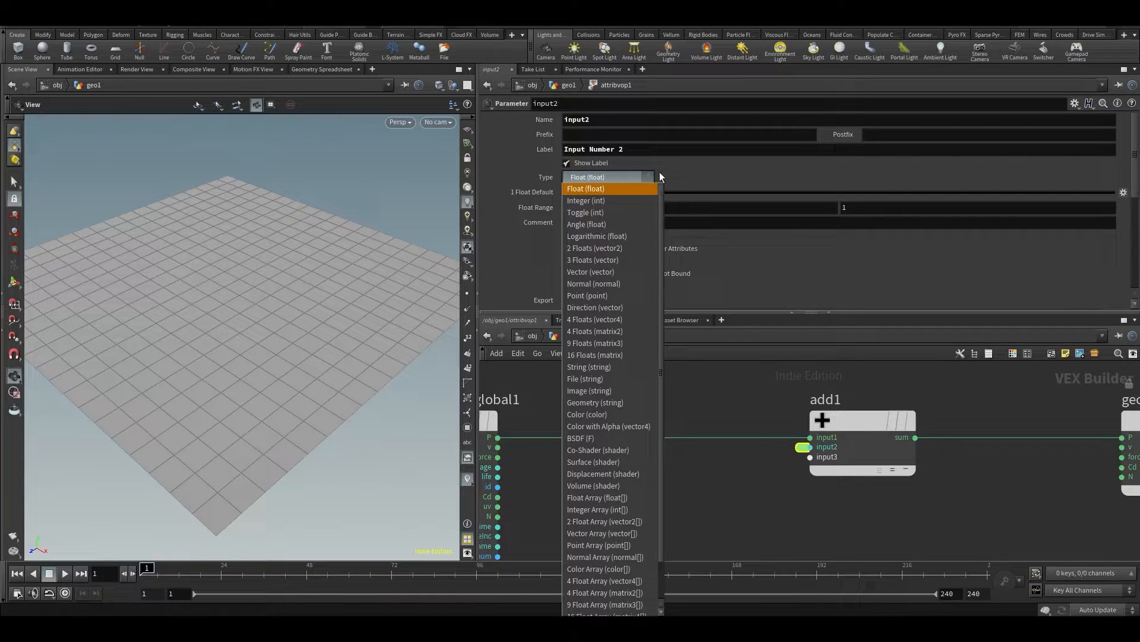
pyautogui.click(587, 260)
pyautogui.moveTo(324, 284); pyautogui.dragTo(347, 292)
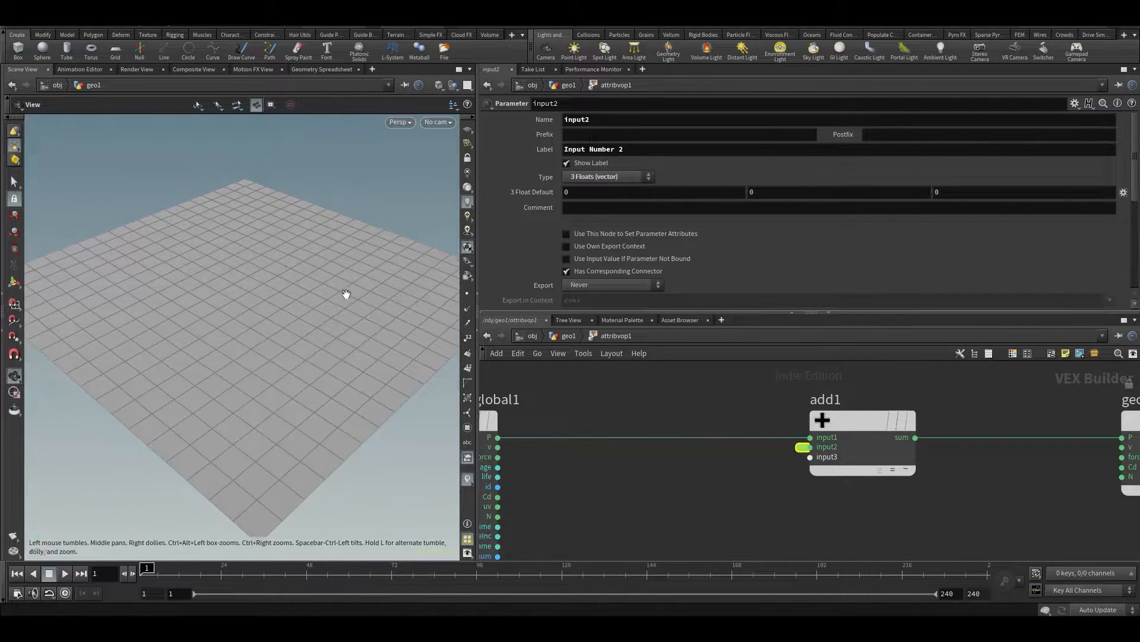
# Expand the promoted input2 parameter into a full node and place it below the P wire, before the Add node
pyautogui.scroll(-3, 346, 292)
pyautogui.press('h')
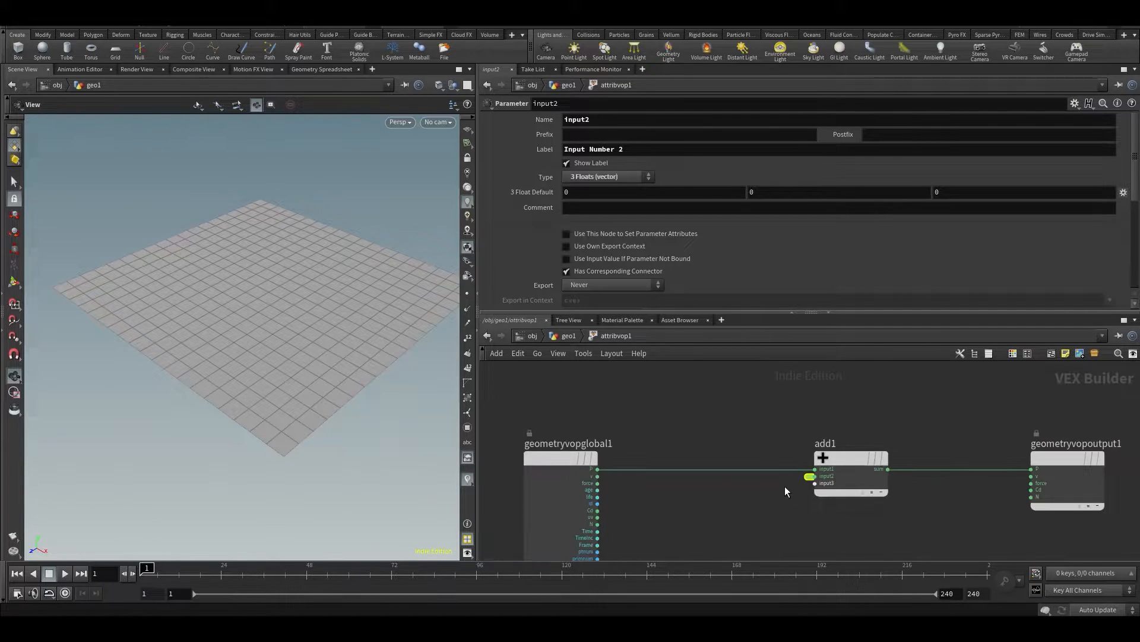
pyautogui.doubleClick(809, 477)
pyautogui.moveTo(768, 458); pyautogui.dragTo(705, 532)
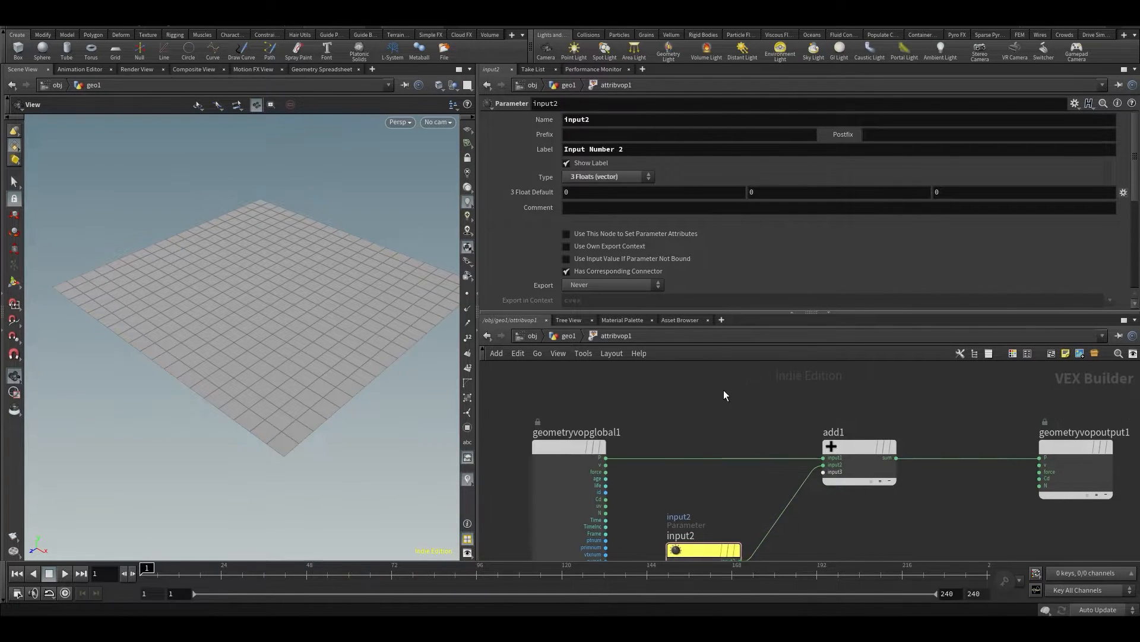
# Try adding a separate Parameter node above the P wire and connecting its output to the Add node's first input
pyautogui.press('Tab')
pyautogui.write('PAR')
pyautogui.press('Return')
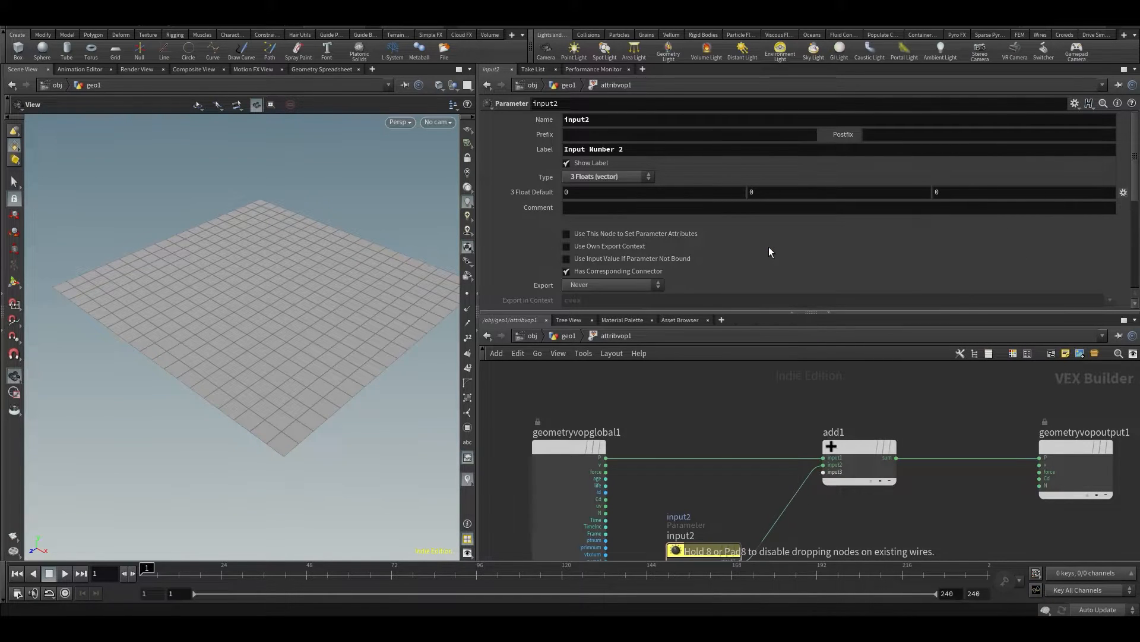
pyautogui.click(690, 401)
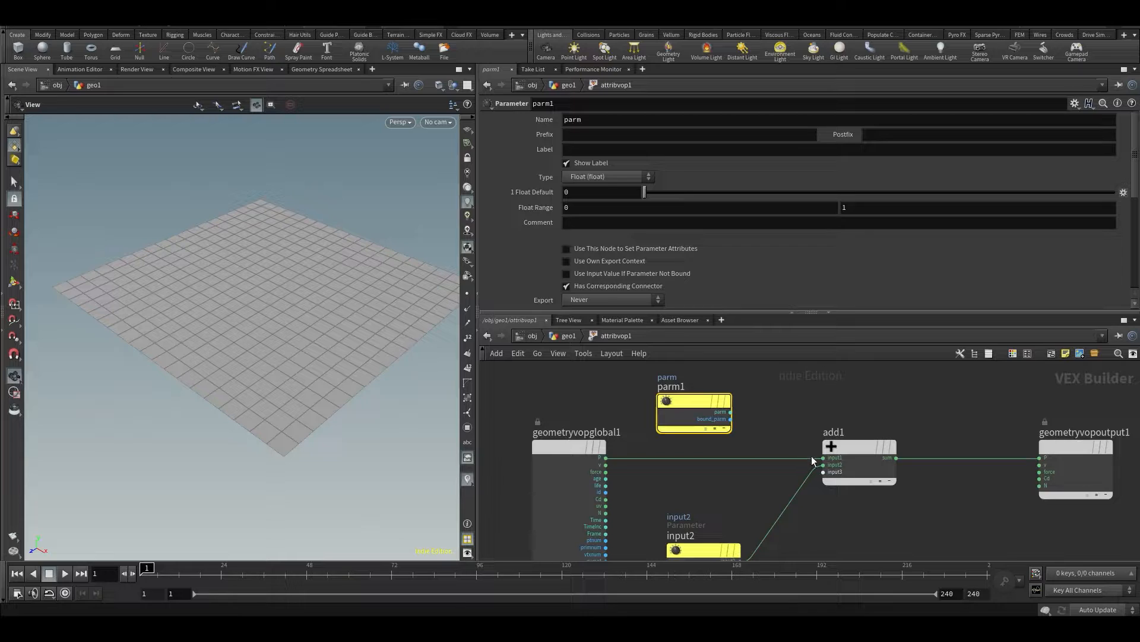
pyautogui.click(730, 411)
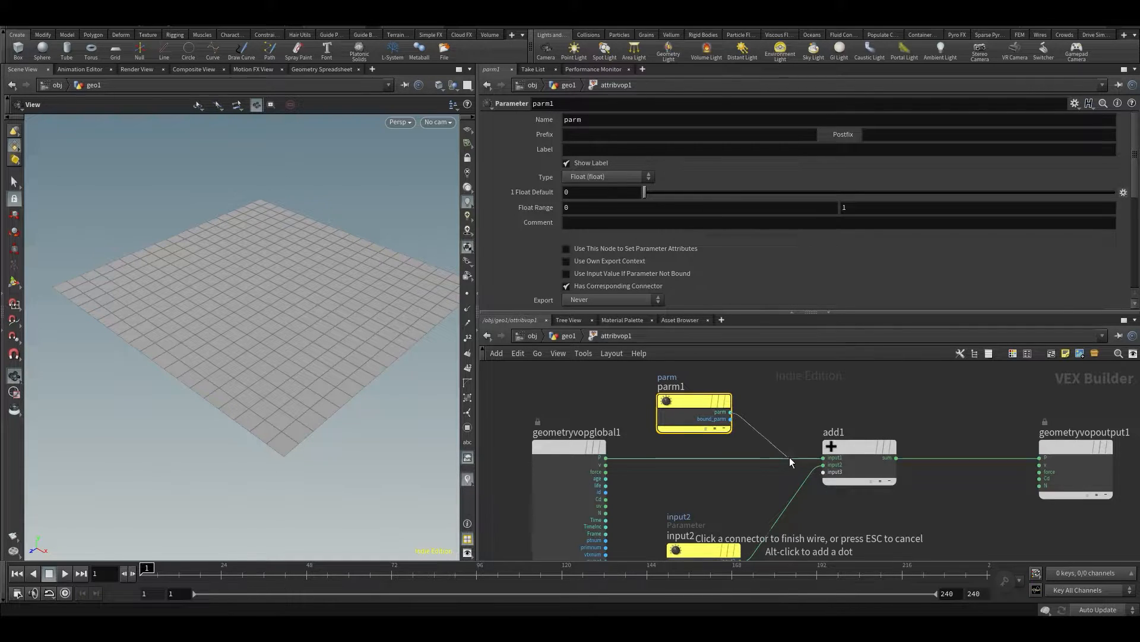
pyautogui.click(824, 457)
pyautogui.hotkey('ctrl', 'z')
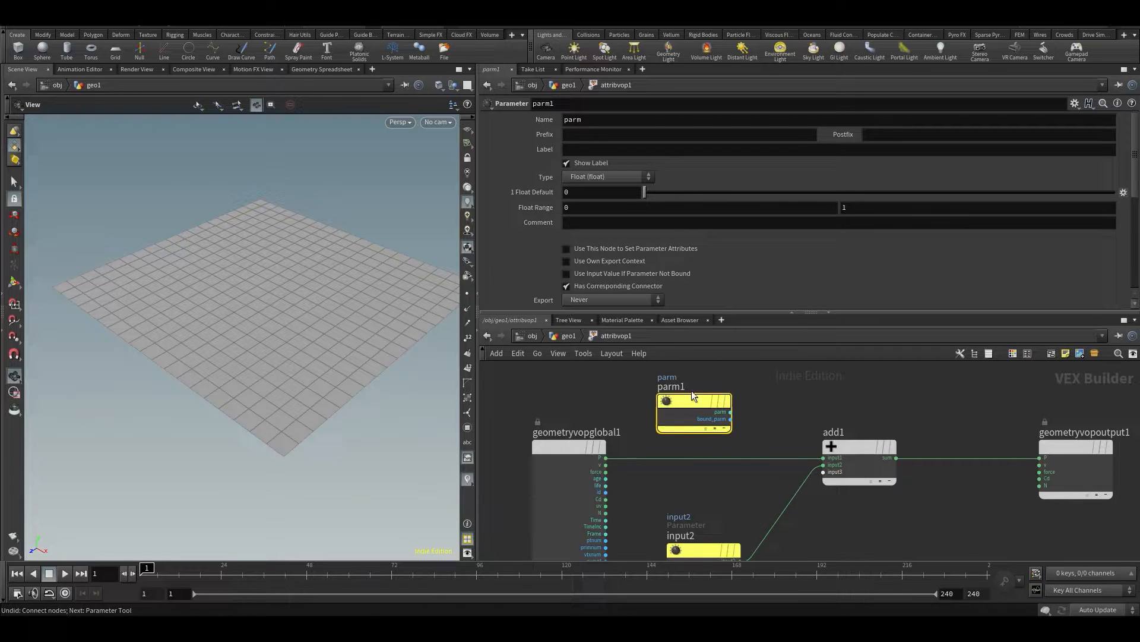
pyautogui.press('Delete')
# Try a different second component in the input2 parameter's 3 Float Default, then undo the change
pyautogui.moveTo(708, 491); pyautogui.dragTo(725, 451, button='middle')
pyautogui.click(721, 488)
pyautogui.moveTo(721, 487)
pyautogui.mouseDown()
pyautogui.moveTo(712, 473)
pyautogui.moveTo(732, 483)
pyautogui.mouseUp()
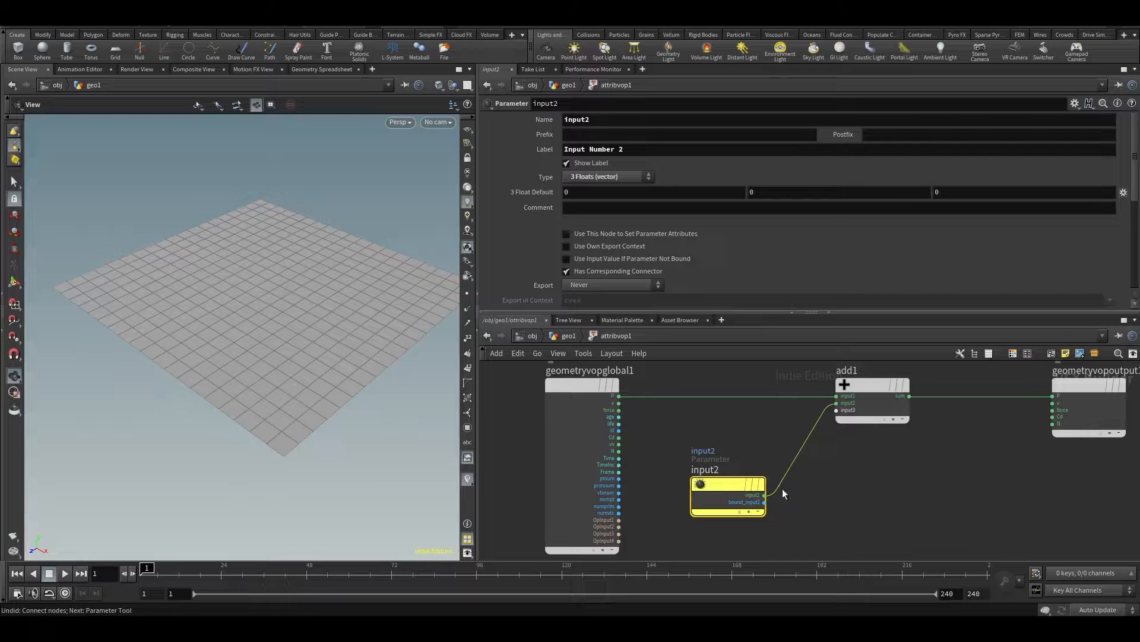
pyautogui.moveTo(911, 475); pyautogui.dragTo(897, 515, button='middle')
pyautogui.moveTo(262, 300); pyautogui.dragTo(251, 325)
pyautogui.moveTo(703, 523); pyautogui.dragTo(708, 503)
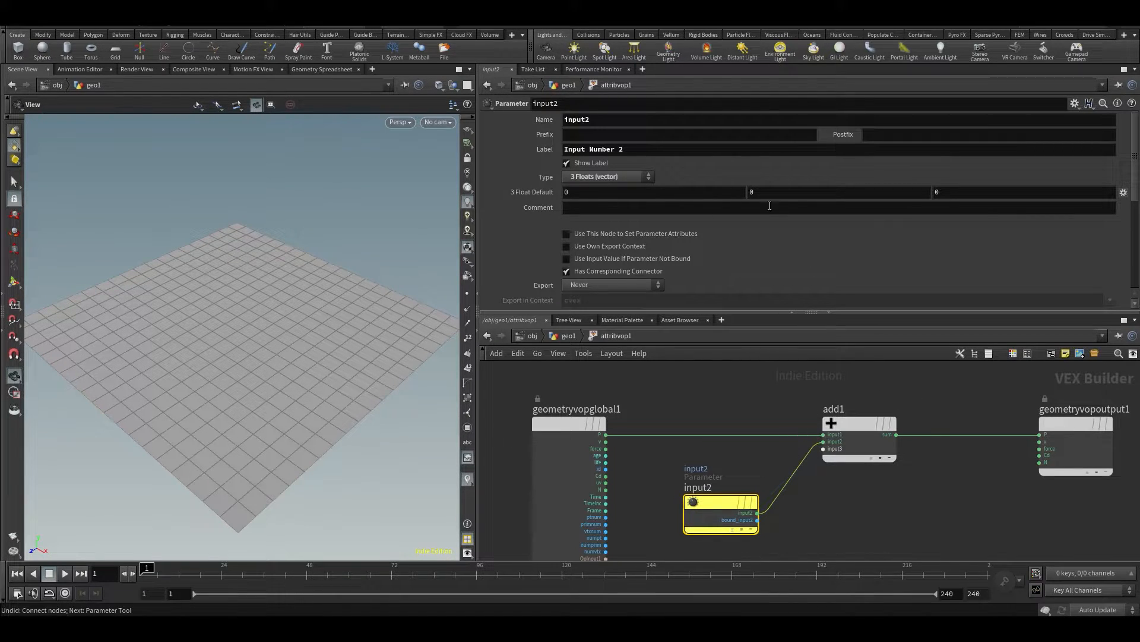
pyautogui.moveTo(761, 198); pyautogui.dragTo(961, 245, button='middle')
pyautogui.hotkey('ctrl', 'z')
# Return to the geo1 network and examine the promoted input in attribvop1's parameter interface and in its enlarged parameter area
pyautogui.press('u')
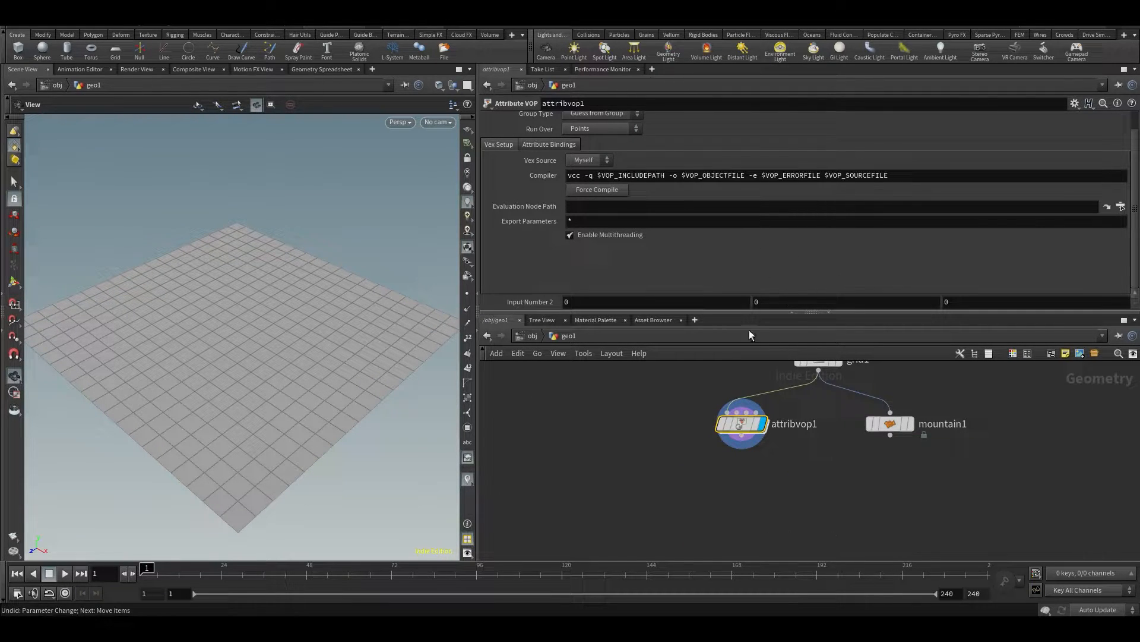
pyautogui.click(1075, 103)
pyautogui.click(1053, 115)
pyautogui.scroll(-3, 535, 389)
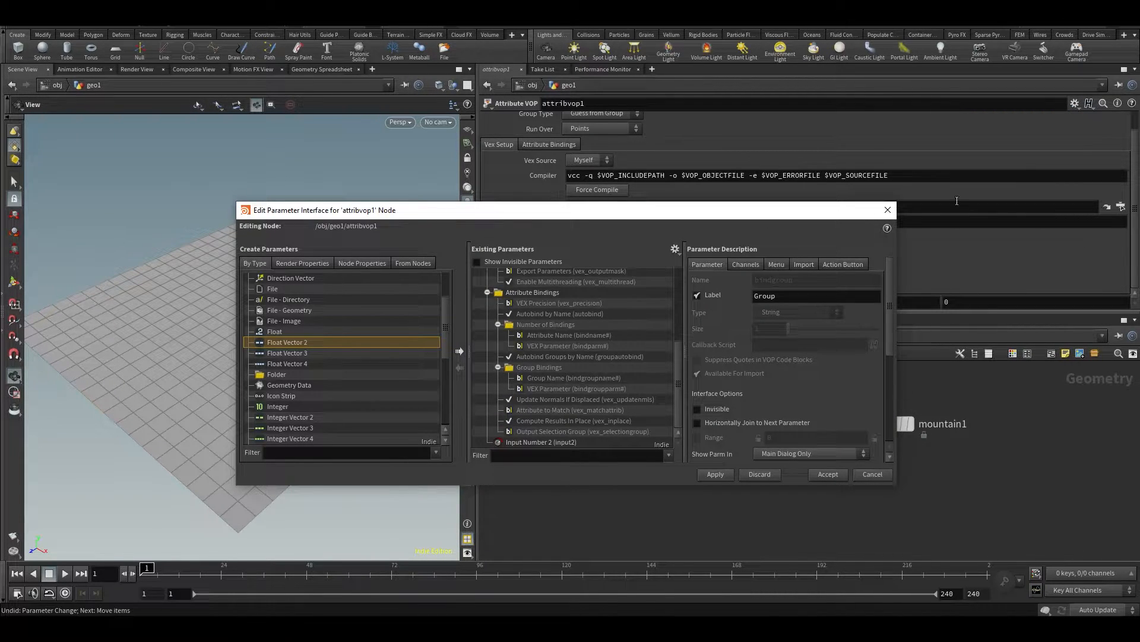
pyautogui.click(888, 209)
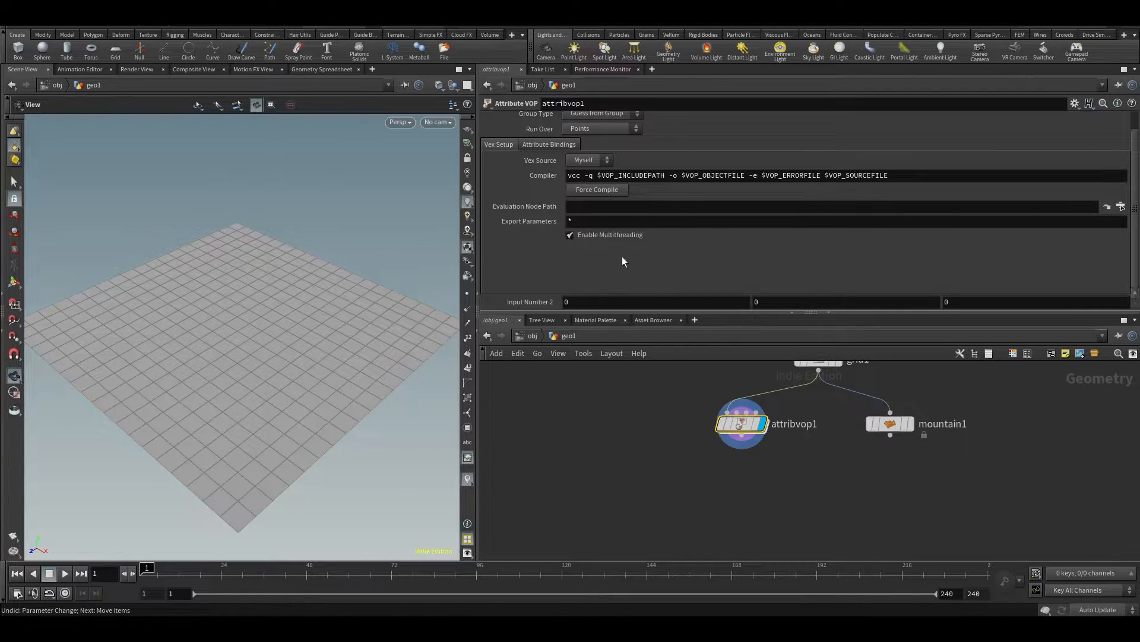
pyautogui.moveTo(588, 313); pyautogui.dragTo(585, 387)
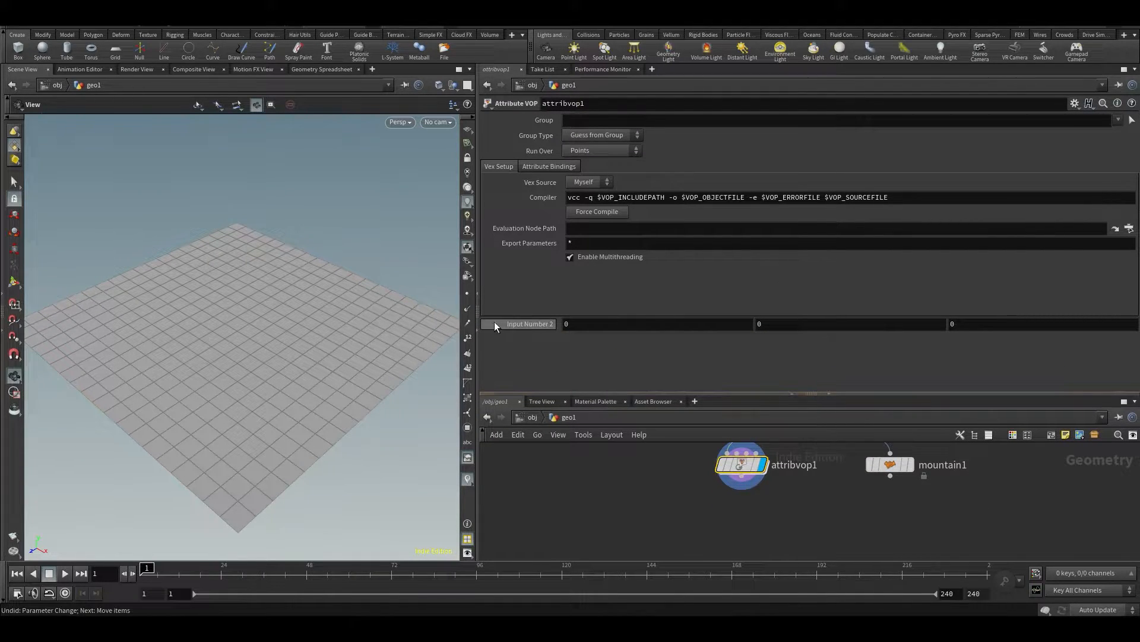
# Change the promoted vector parameter's name to ADDPOS in attribvop1's parameter interface
pyautogui.click(1076, 104)
pyautogui.click(998, 124)
pyautogui.scroll(-5, 585, 390)
pyautogui.click(519, 443)
pyautogui.moveTo(829, 309); pyautogui.dragTo(693, 305)
pyautogui.write('ADDPOS')
# Label the promoted parameter ADD TO POSITION and accept the parameter interface changes
pyautogui.press('Tab')
pyautogui.press('Tab')
pyautogui.press('Tab')
pyautogui.press('BackSpace')
pyautogui.write('ADD TO ')
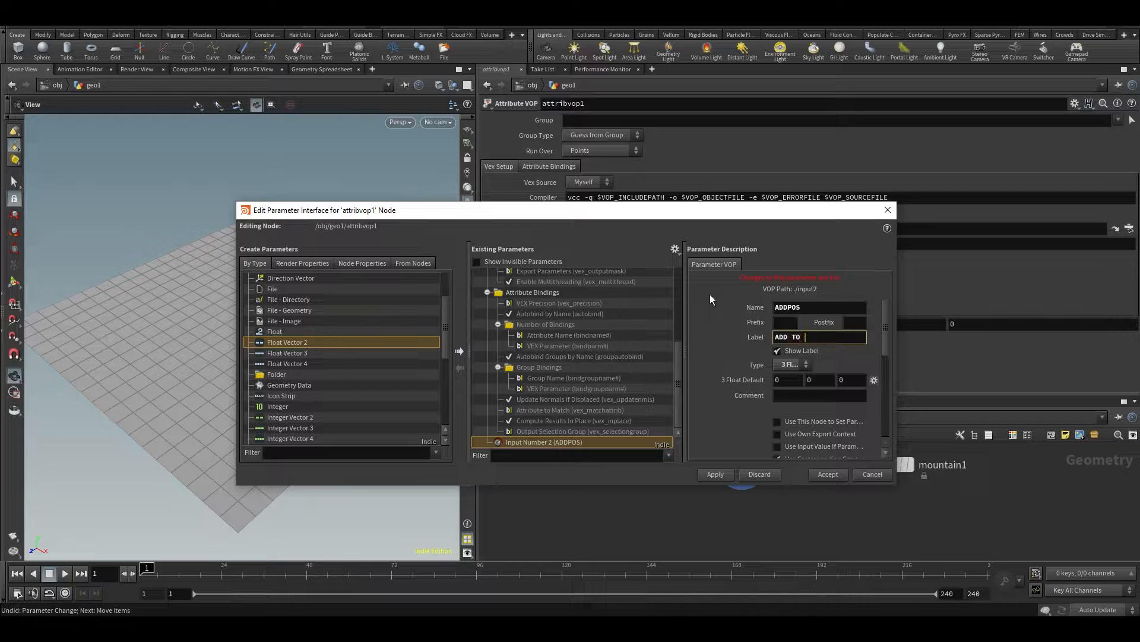
pyautogui.write('POSITION')
pyautogui.press('Return')
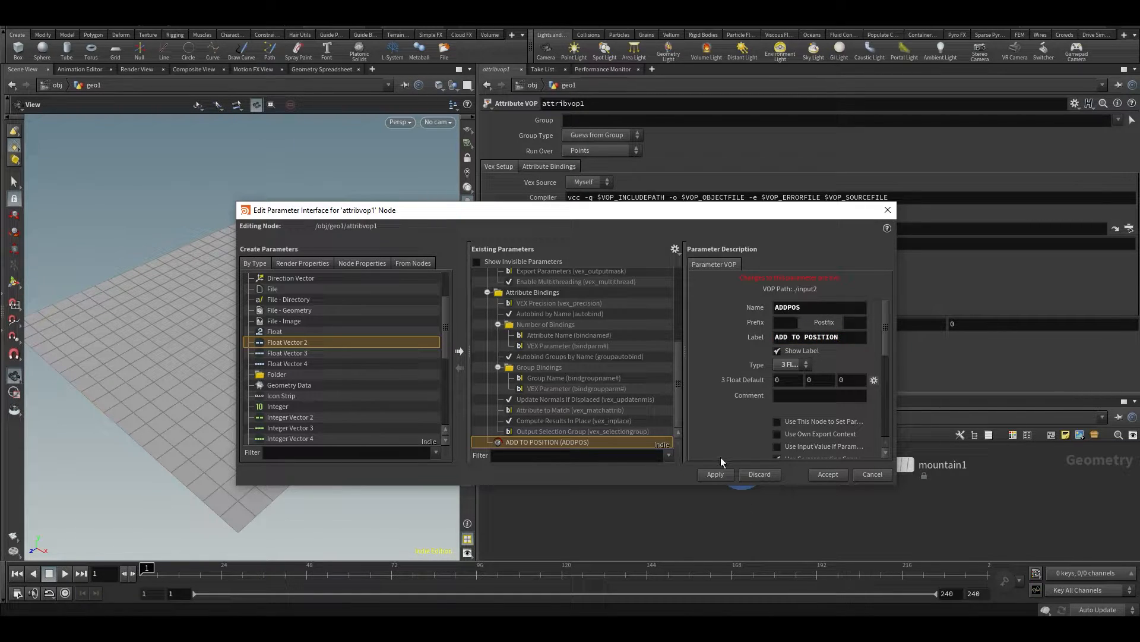
pyautogui.click(828, 474)
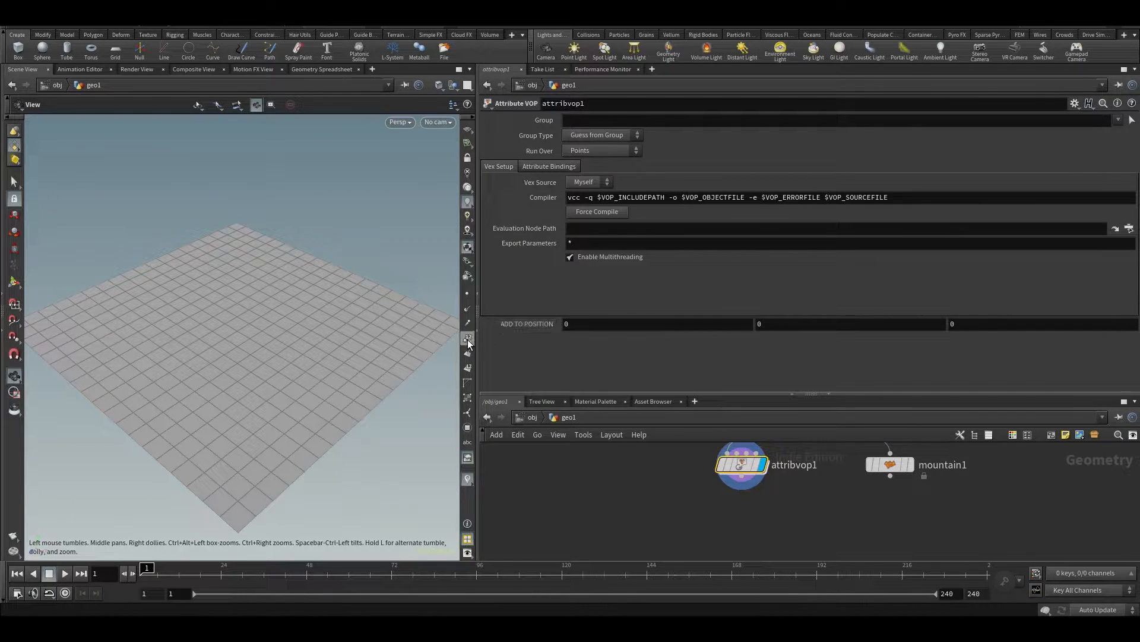
# Widen the viewport and try out ADD TO POSITION offsets on the separate axes of the grid, undoing the changes
pyautogui.moveTo(477, 348); pyautogui.dragTo(555, 348)
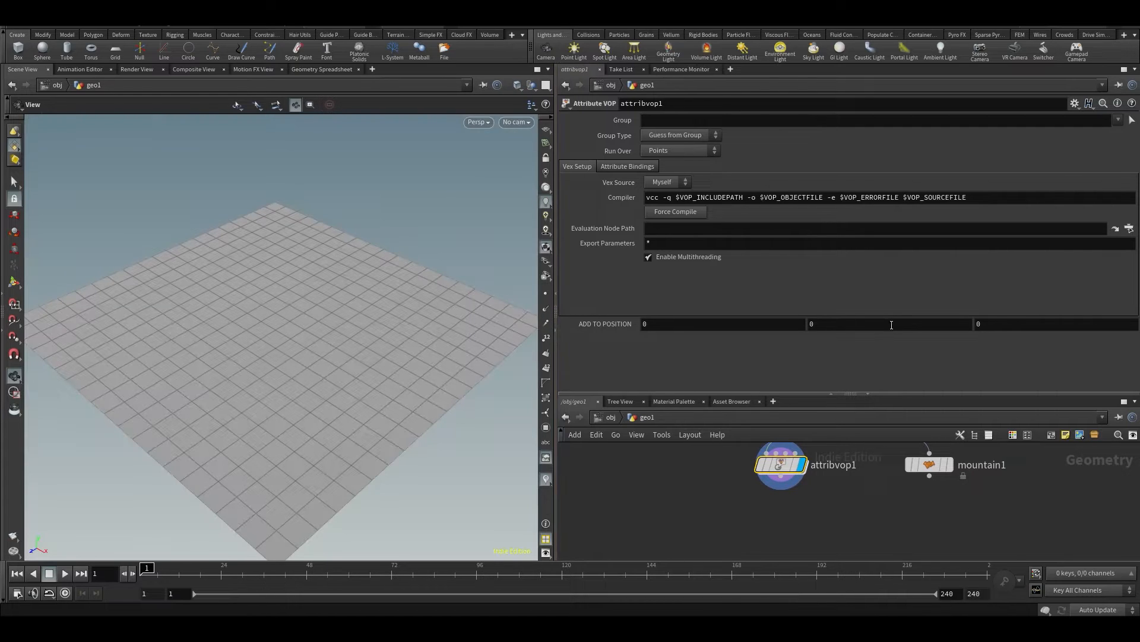
pyautogui.middleClick(836, 321)
pyautogui.moveTo(730, 322); pyautogui.dragTo(729, 322, button='middle')
pyautogui.hotkey('ctrl', 'z')
pyautogui.moveTo(1002, 327); pyautogui.dragTo(1061, 354, button='middle')
pyautogui.hotkey('ctrl', 'z')
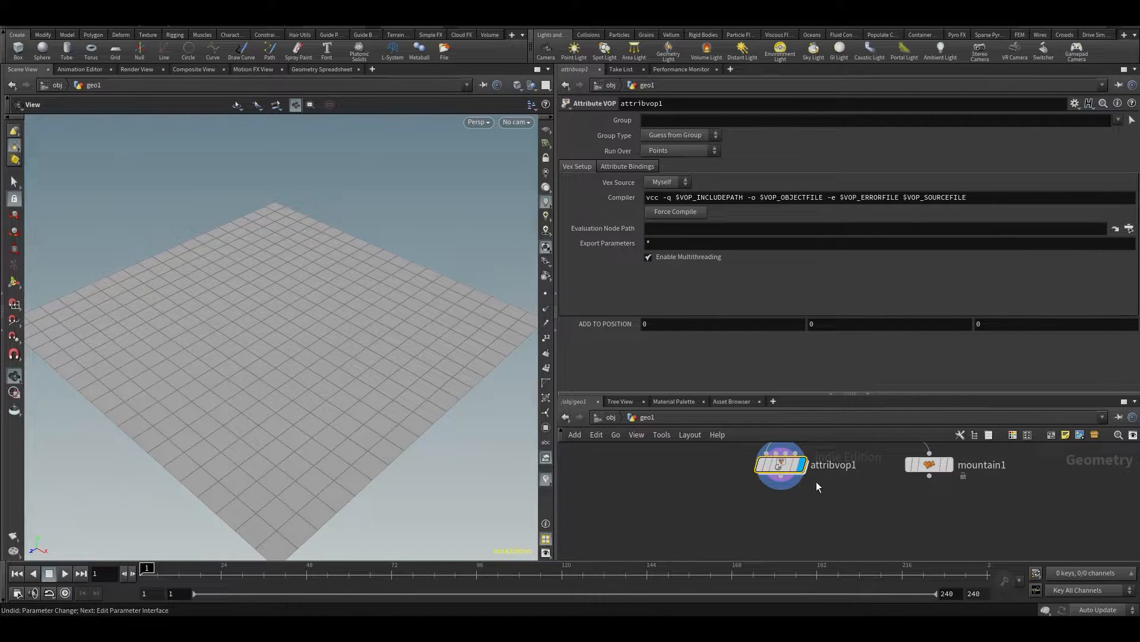
# Go back inside attribvop1's VEX network, enlarge the network area and examine the ADDPOS parameter node and its default
pyautogui.doubleClick(789, 466)
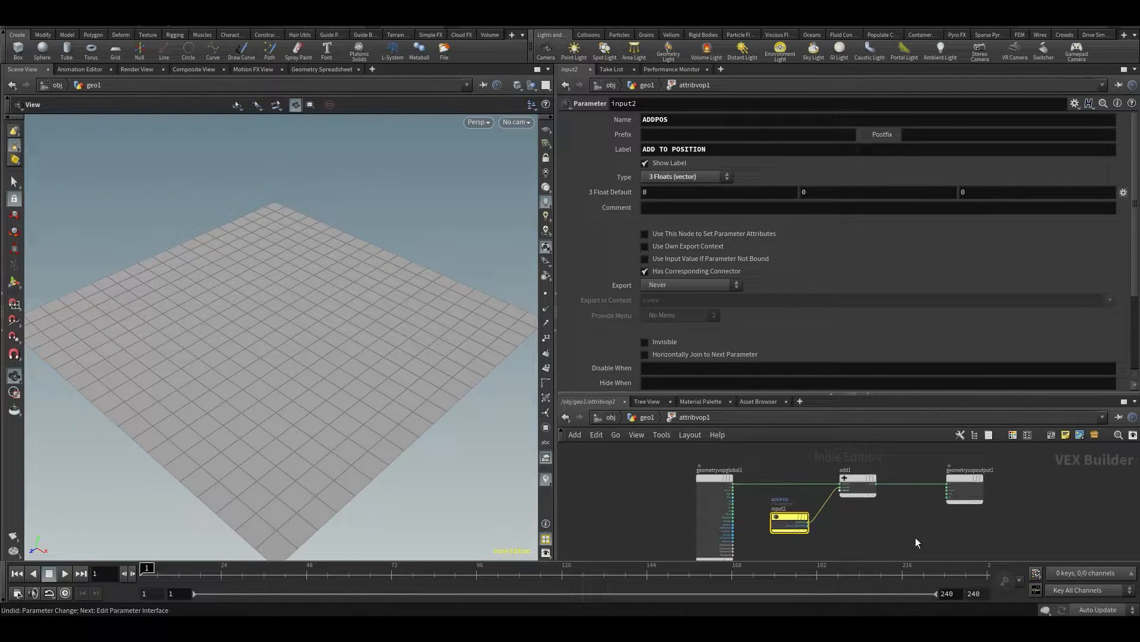
pyautogui.scroll(2, 802, 514)
pyautogui.moveTo(882, 532); pyautogui.dragTo(861, 545, button='middle')
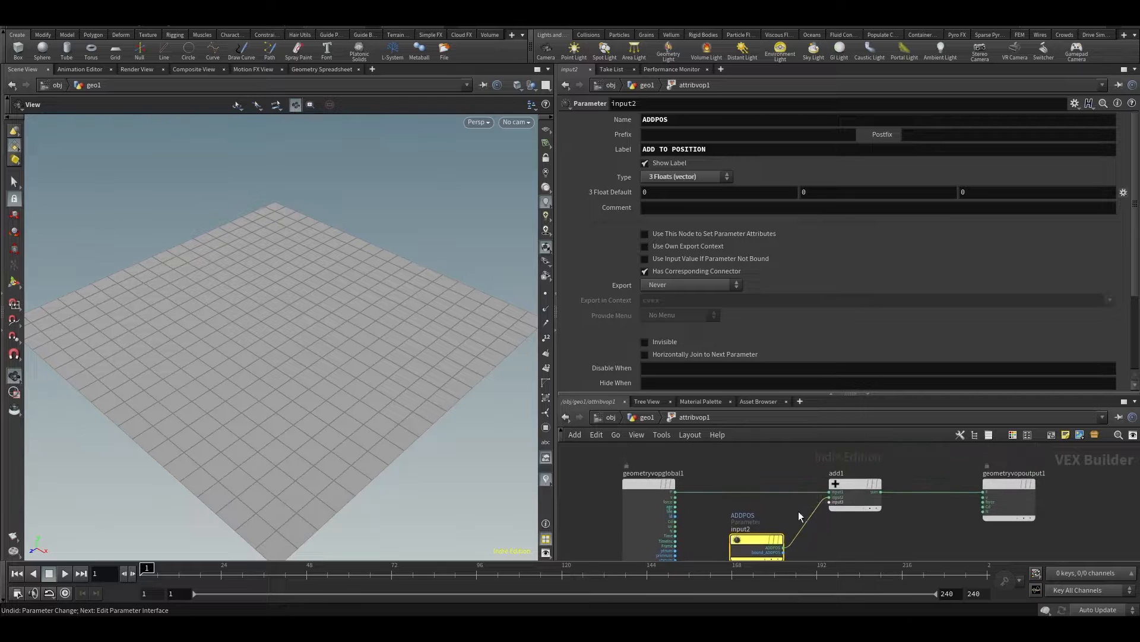
pyautogui.scroll(1, 676, 485)
pyautogui.scroll(1, 676, 485)
pyautogui.moveTo(801, 482); pyautogui.dragTo(761, 454, button='middle')
pyautogui.moveTo(786, 395); pyautogui.dragTo(784, 297)
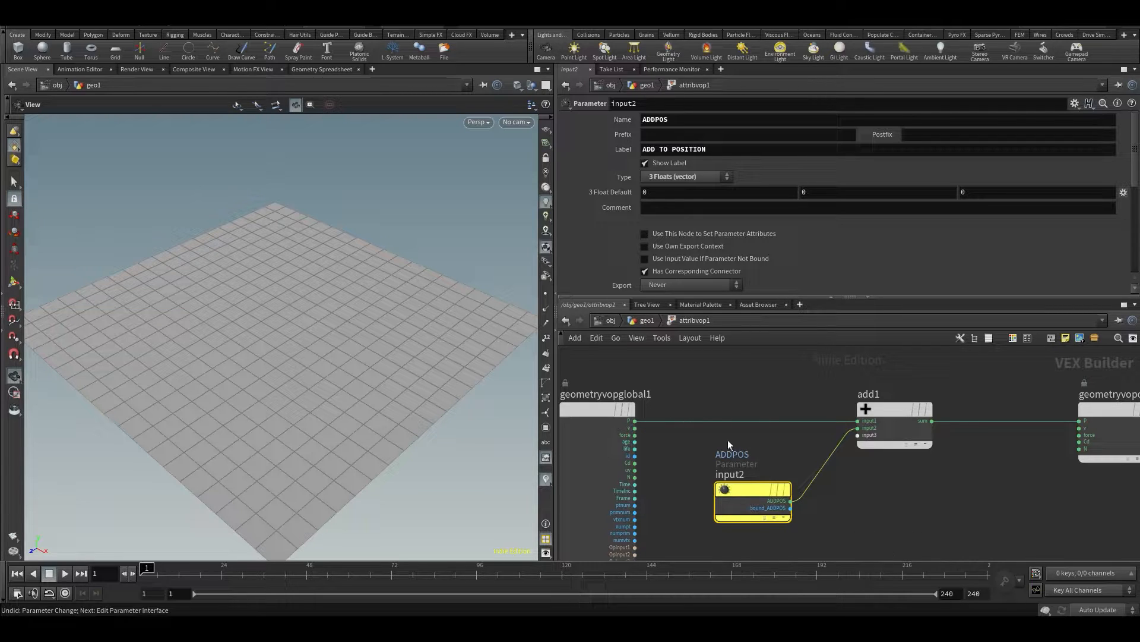
pyautogui.moveTo(740, 488); pyautogui.dragTo(743, 500)
pyautogui.moveTo(654, 191)
pyautogui.mouseDown(button='middle')
pyautogui.moveTo(858, 198)
pyautogui.moveTo(655, 191)
pyautogui.mouseUp(button='middle')
pyautogui.hotkey('ctrl', 'z')
# Delete the ADDPOS parameter node from the VEX network
pyautogui.moveTo(372, 354); pyautogui.dragTo(309, 333)
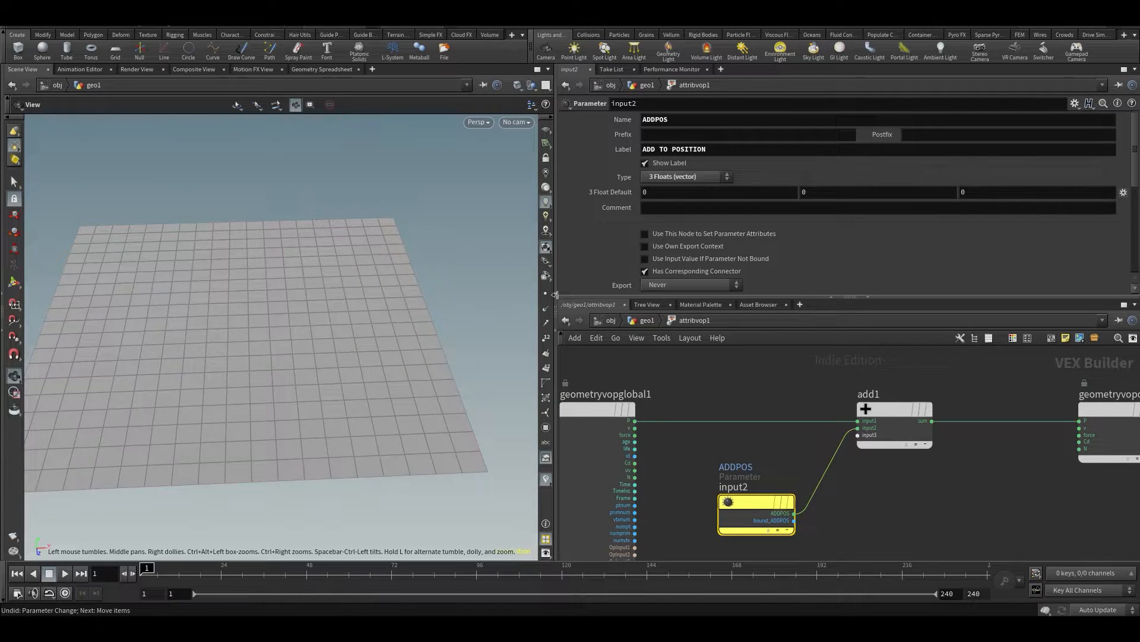
pyautogui.press('h')
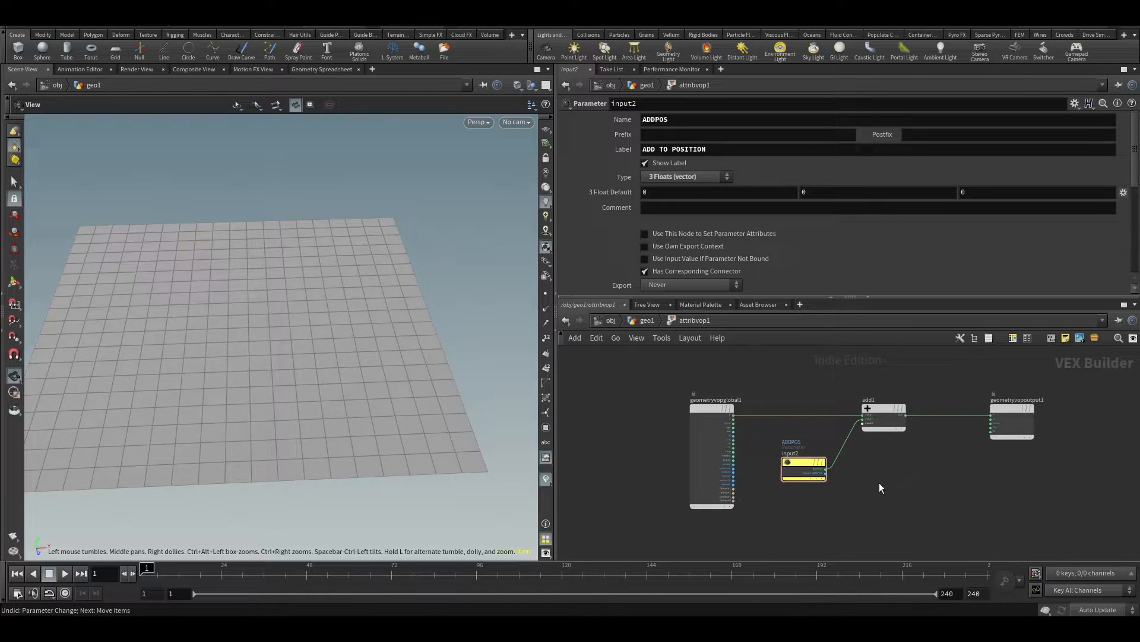
pyautogui.scroll(3, 886, 493)
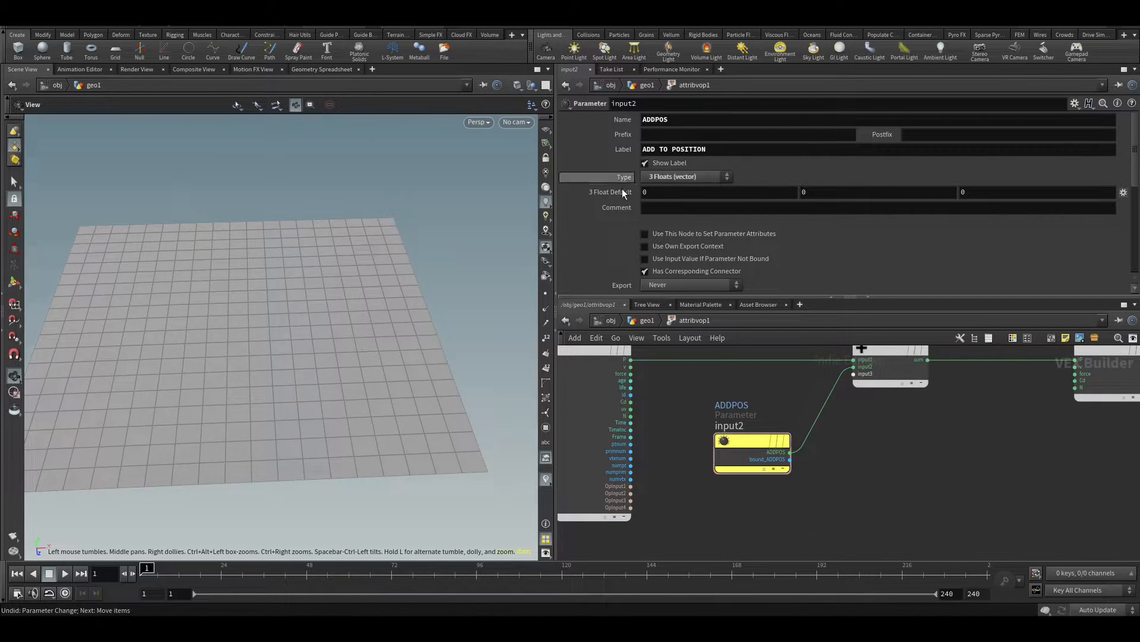
pyautogui.moveTo(728, 441)
pyautogui.press('Delete')
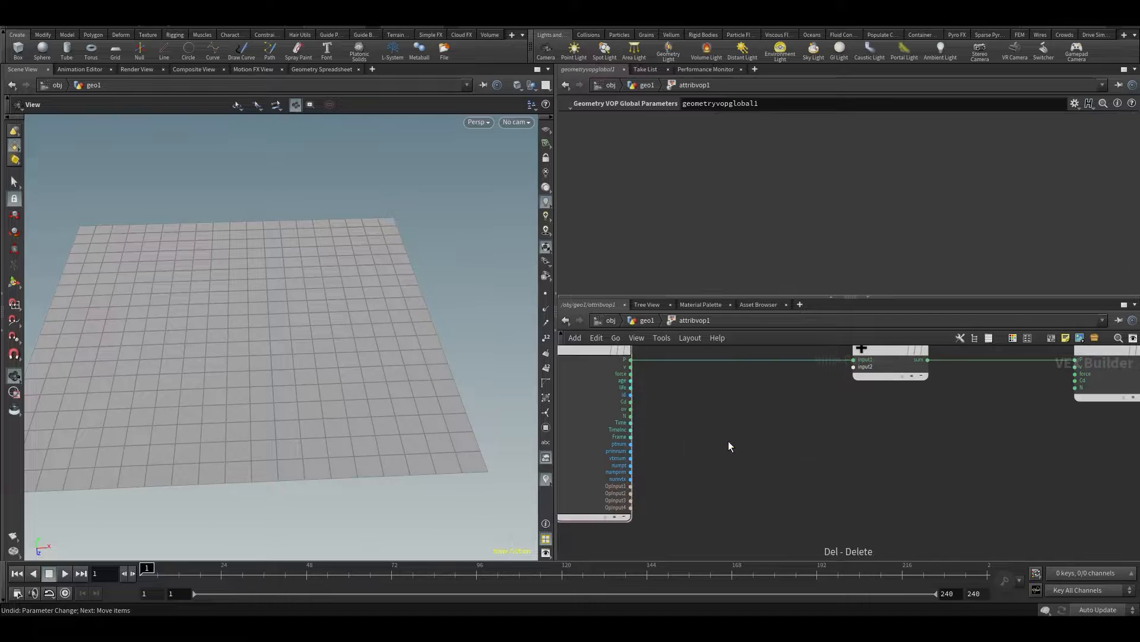
# Try feeding the global ptnum output directly into the Add node's input2, then undo the connection and reframe the grid
pyautogui.moveTo(746, 450); pyautogui.dragTo(762, 424, button='middle')
pyautogui.scroll(2, 694, 458)
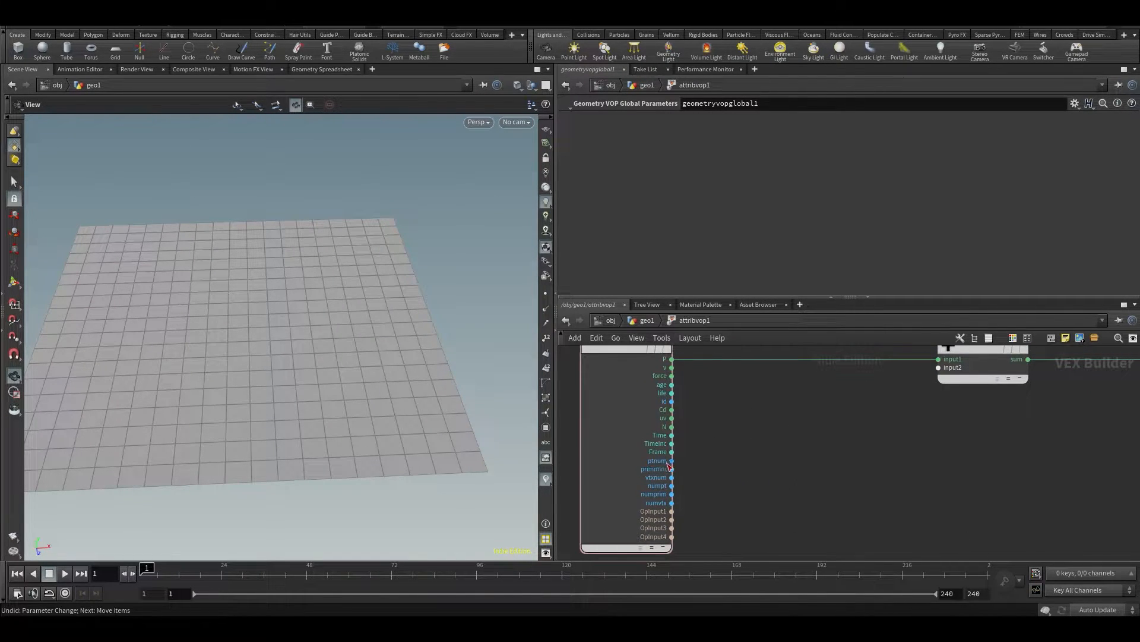
pyautogui.click(671, 462)
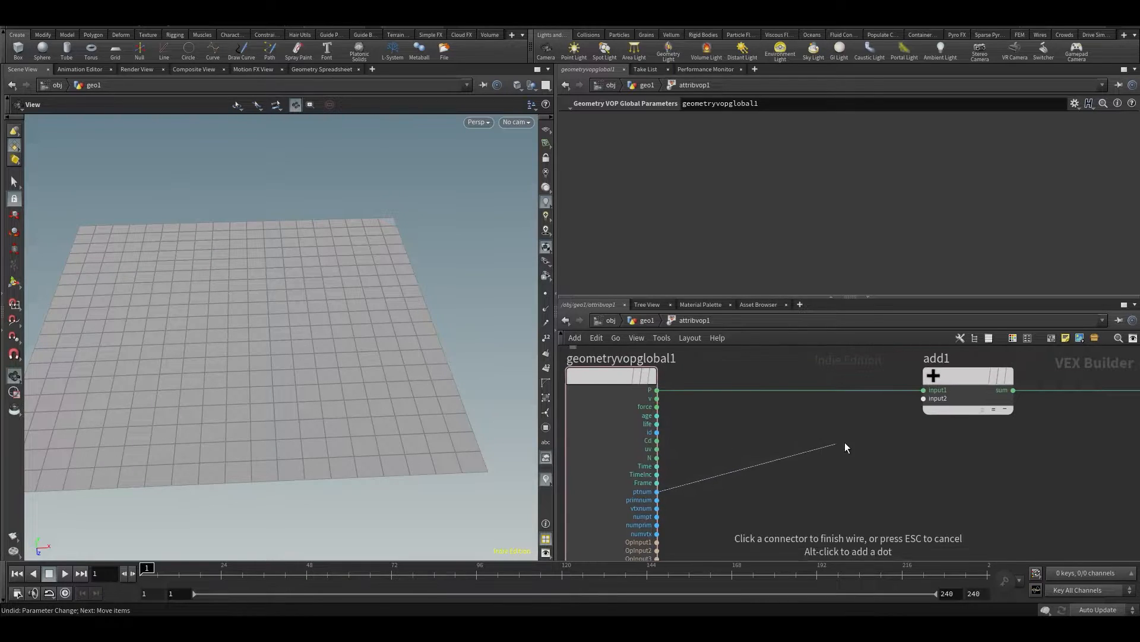
pyautogui.click(938, 399)
pyautogui.moveTo(219, 247)
pyautogui.mouseDown()
pyautogui.moveTo(240, 273)
pyautogui.moveTo(310, 303)
pyautogui.moveTo(446, 331)
pyautogui.moveTo(404, 354)
pyautogui.moveTo(397, 237)
pyautogui.moveTo(407, 183)
pyautogui.mouseUp()
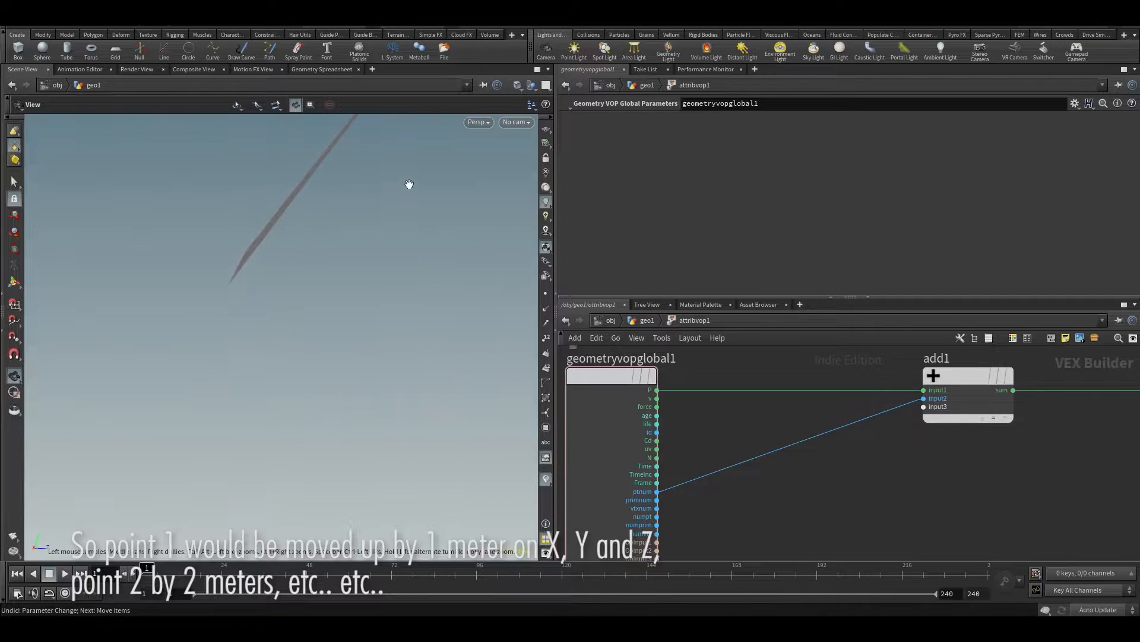
pyautogui.hotkey('ctrl', 'z')
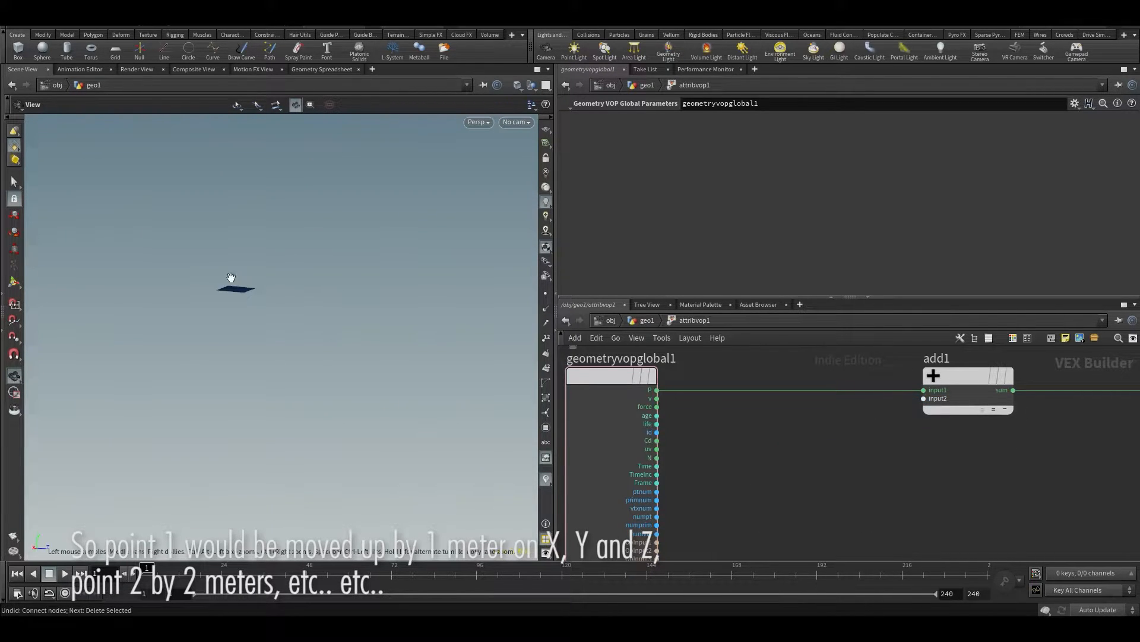
pyautogui.press('f')
pyautogui.moveTo(286, 354); pyautogui.dragTo(285, 420)
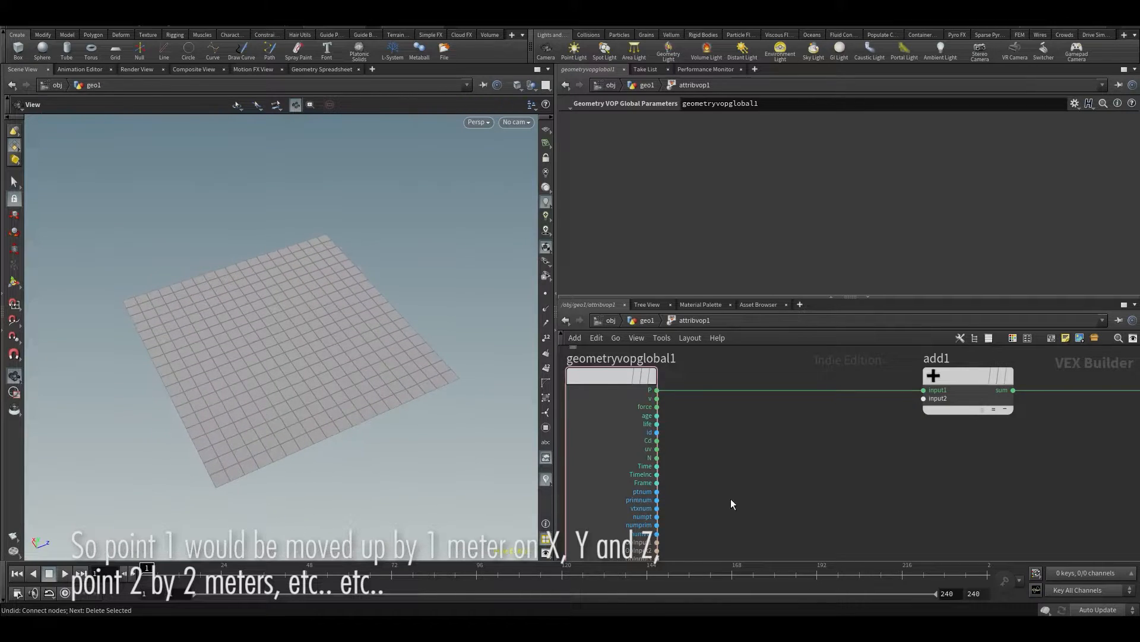
# Add a Random node between the global parameters node and the Add node
pyautogui.scroll(4, 764, 466)
pyautogui.press('Tab')
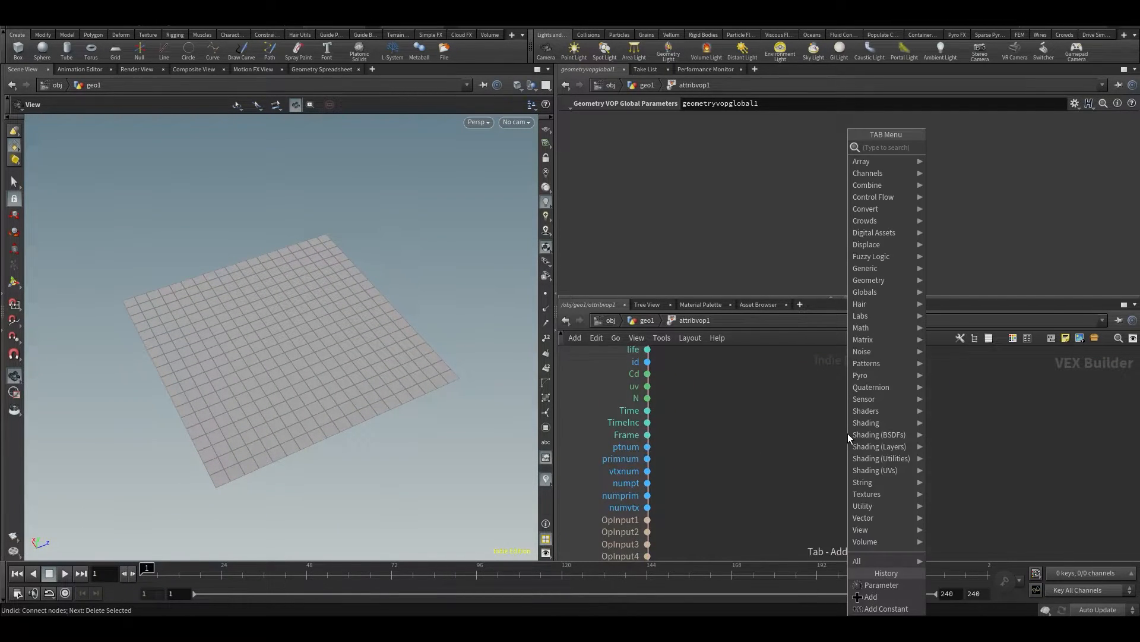
pyautogui.write('rand')
pyautogui.click(967, 147)
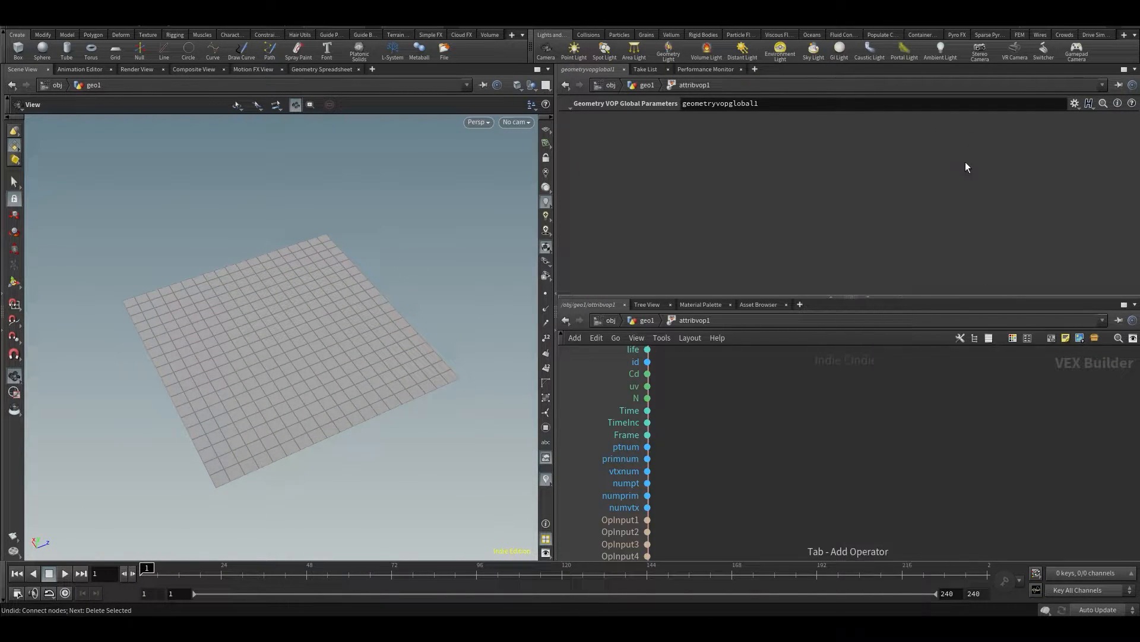
pyautogui.click(887, 441)
pyautogui.scroll(-3, 718, 440)
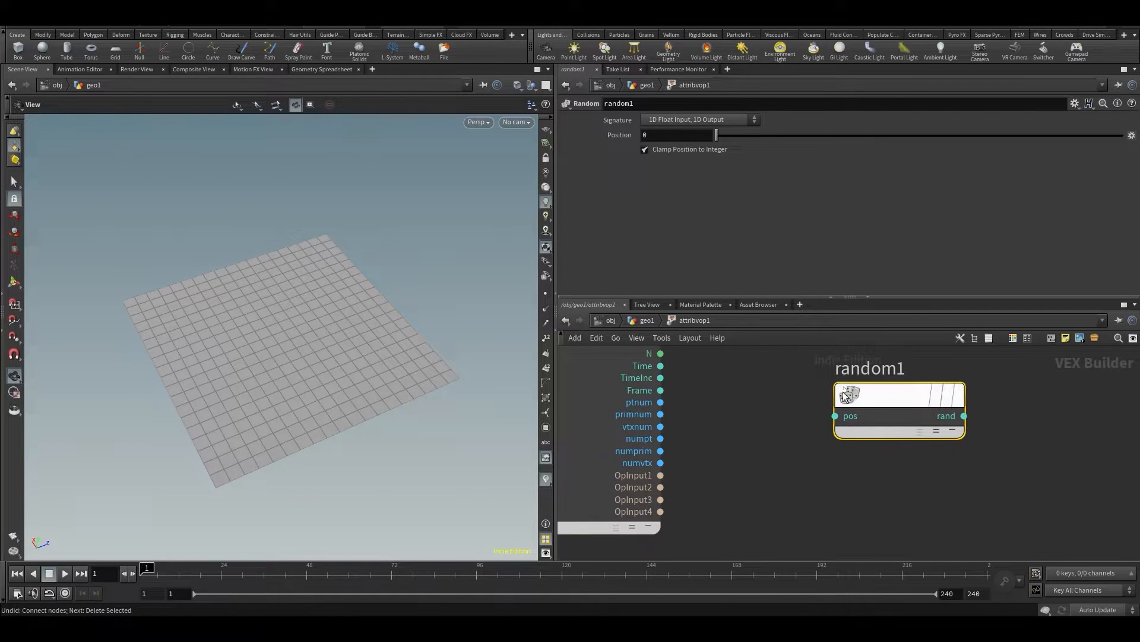
pyautogui.press('Tab')
pyautogui.press('Escape')
pyautogui.moveTo(814, 455); pyautogui.dragTo(818, 429)
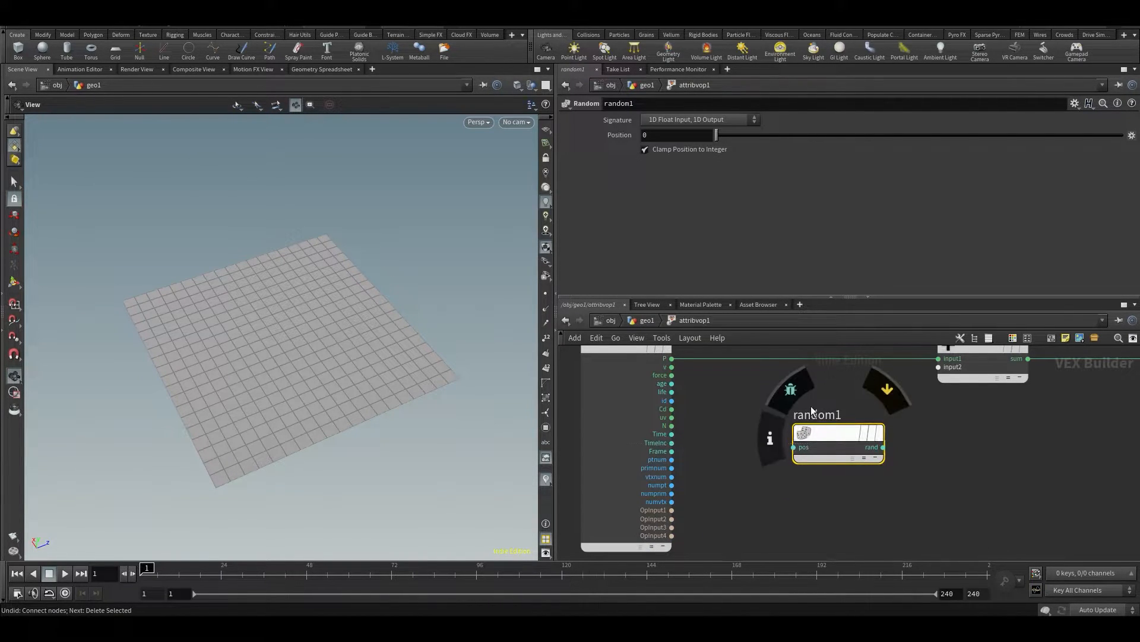
# Connect ptnum to the Random node's pos input and set its signature to 1D Integer Input, 3D Vector
pyautogui.scroll(3, 754, 444)
pyautogui.click(651, 443)
pyautogui.click(803, 436)
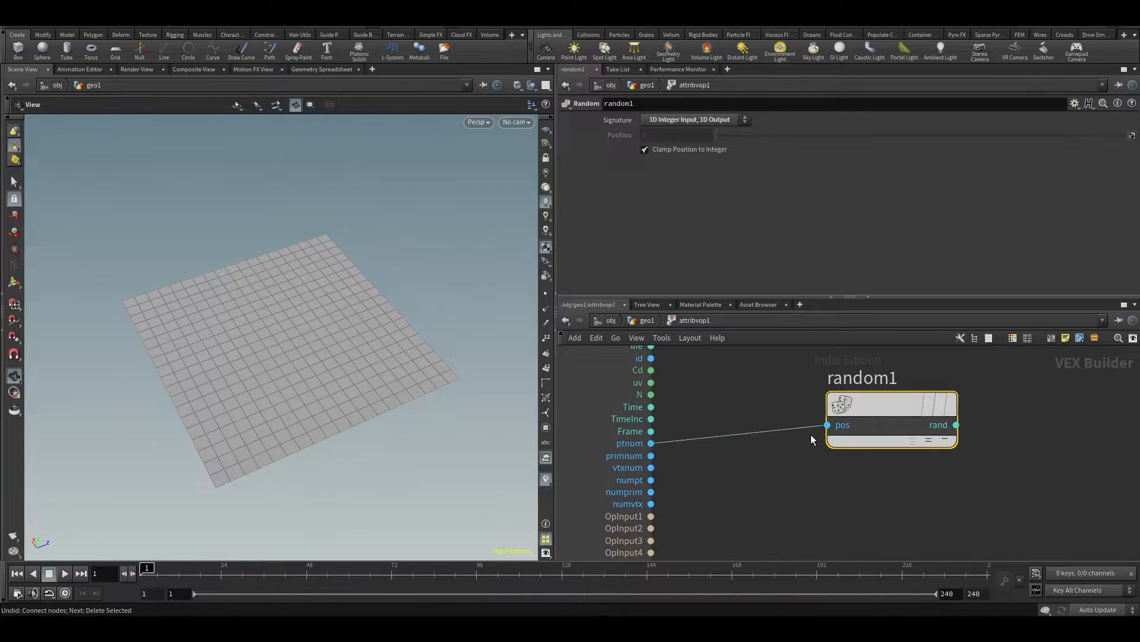
pyautogui.click(696, 121)
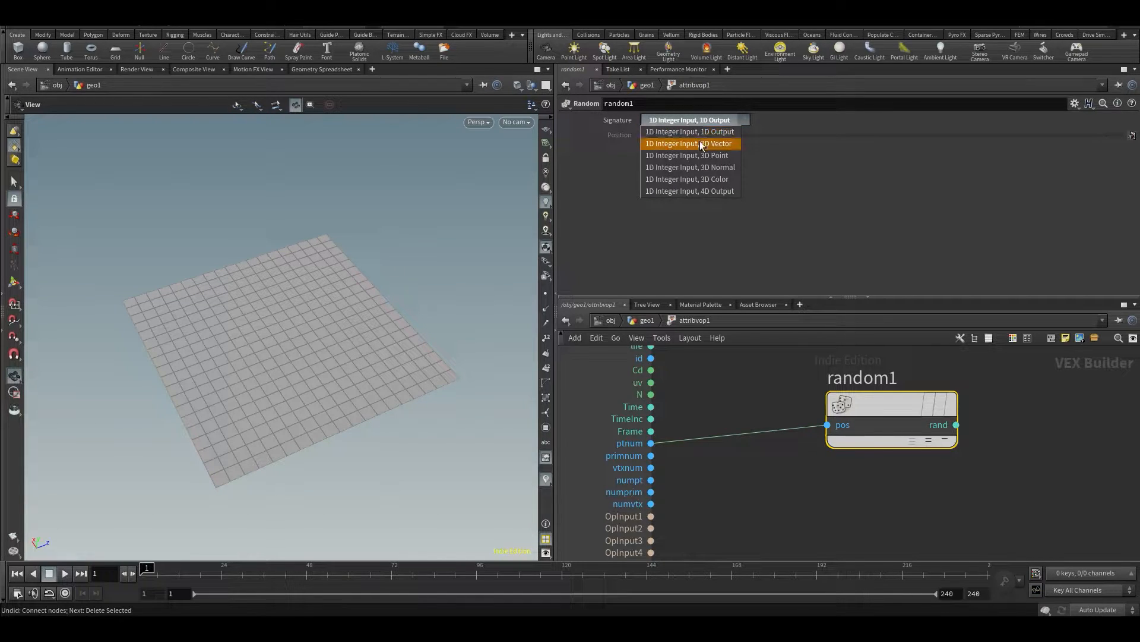
pyautogui.click(700, 144)
# Connect the Random node's rand output to the Add node's input2 and view the displaced grid
pyautogui.moveTo(1097, 458); pyautogui.dragTo(898, 546, button='middle')
pyautogui.click(756, 515)
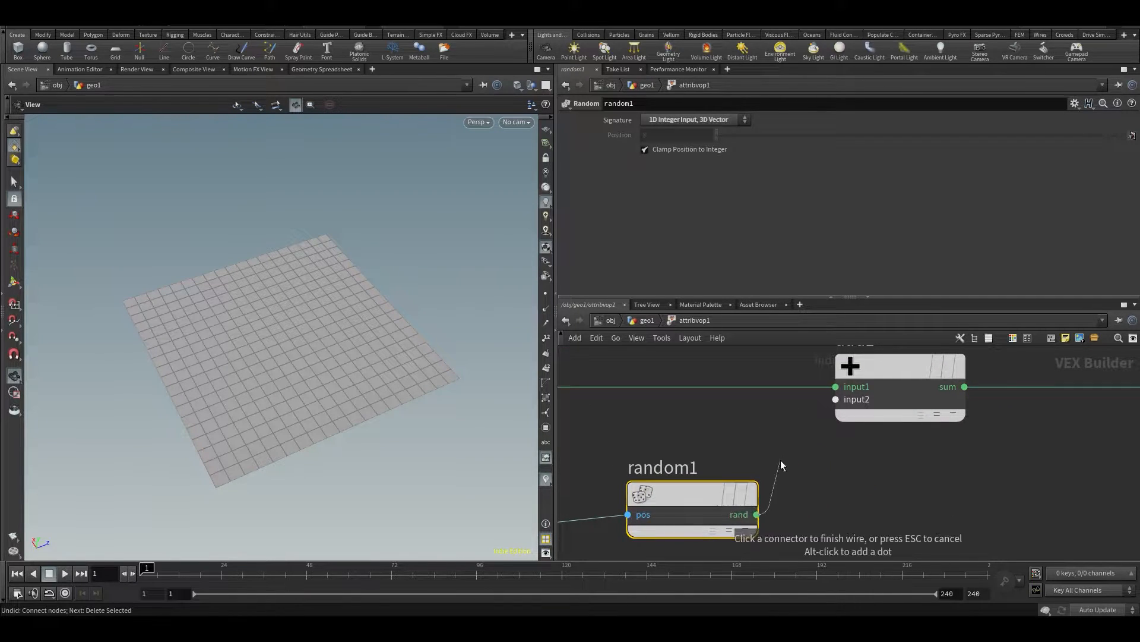
pyautogui.click(834, 399)
pyautogui.moveTo(312, 263); pyautogui.dragTo(323, 242)
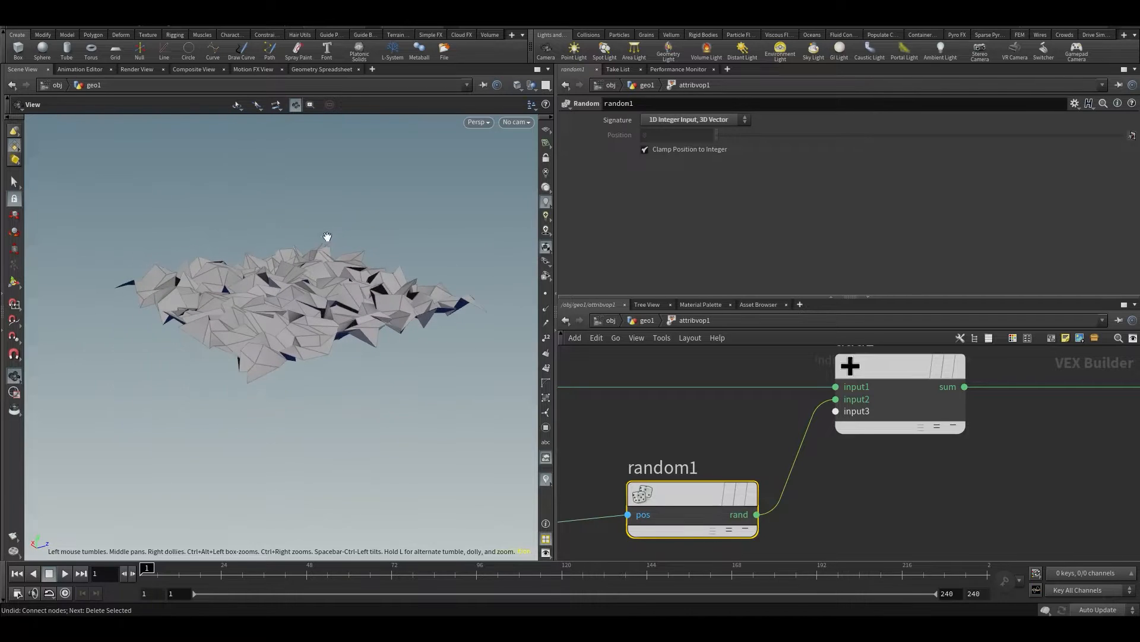
# Examine the randomly displaced grid from several angles, along with the ptnum-to-Random-to-Add connections that drive it
pyautogui.scroll(-3, 796, 468)
pyautogui.moveTo(747, 480); pyautogui.dragTo(732, 486)
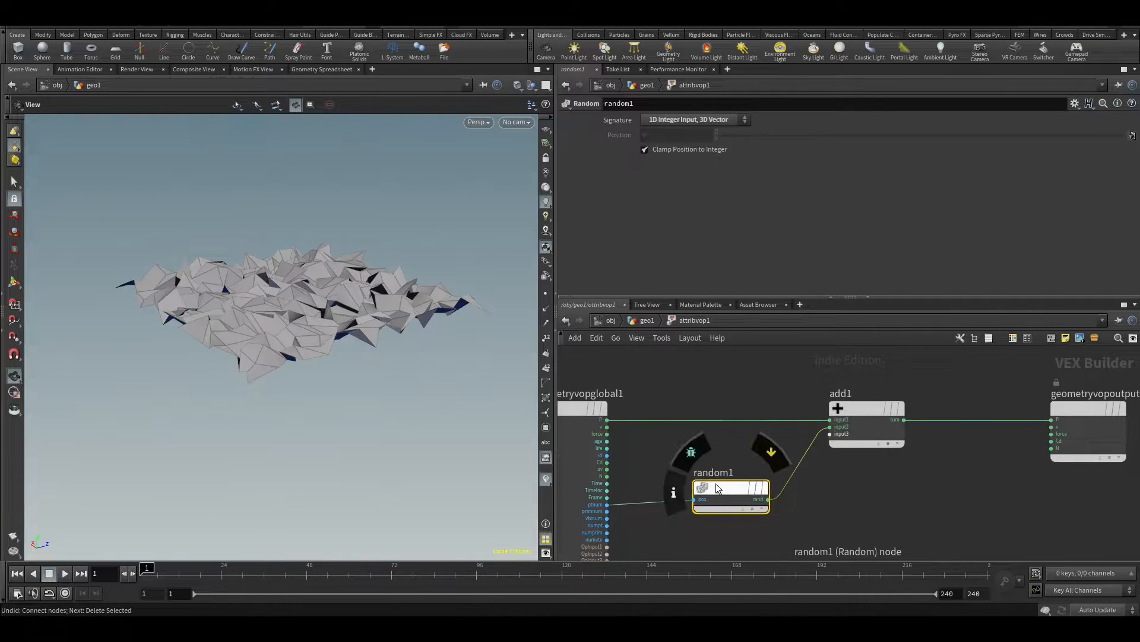
pyautogui.moveTo(739, 431); pyautogui.dragTo(768, 404, button='middle')
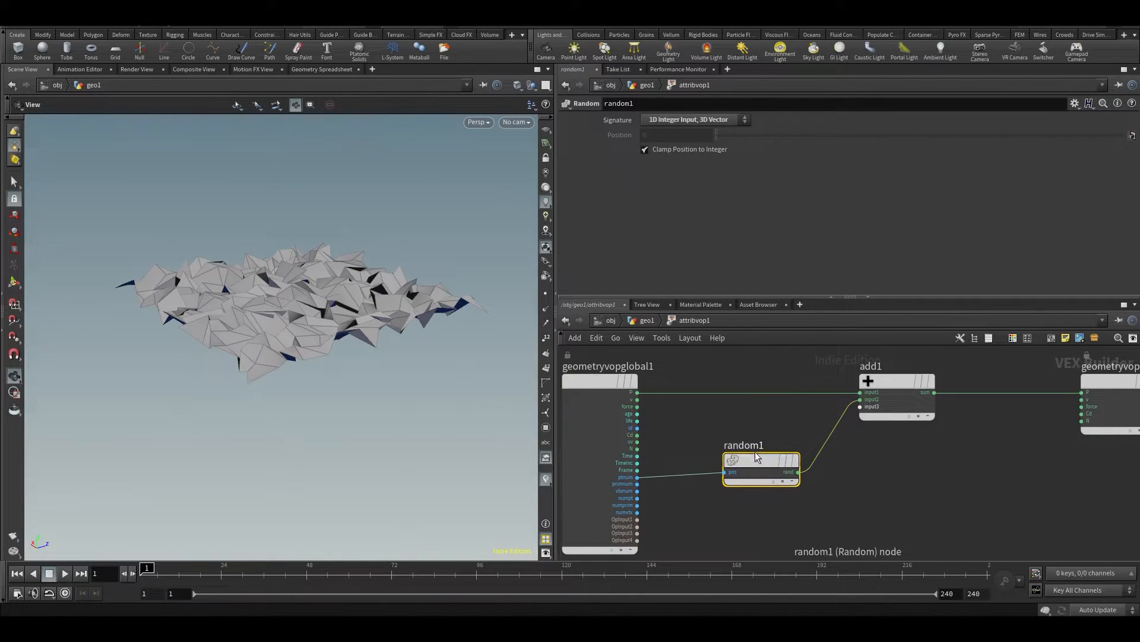
pyautogui.scroll(2, 757, 455)
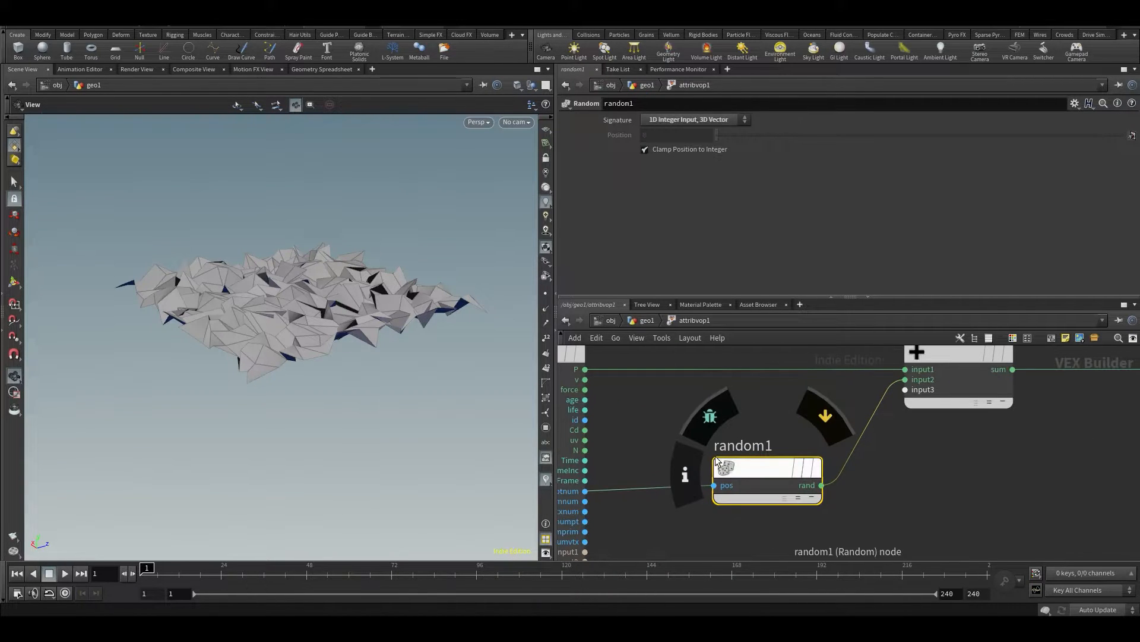
pyautogui.moveTo(779, 460); pyautogui.dragTo(782, 464)
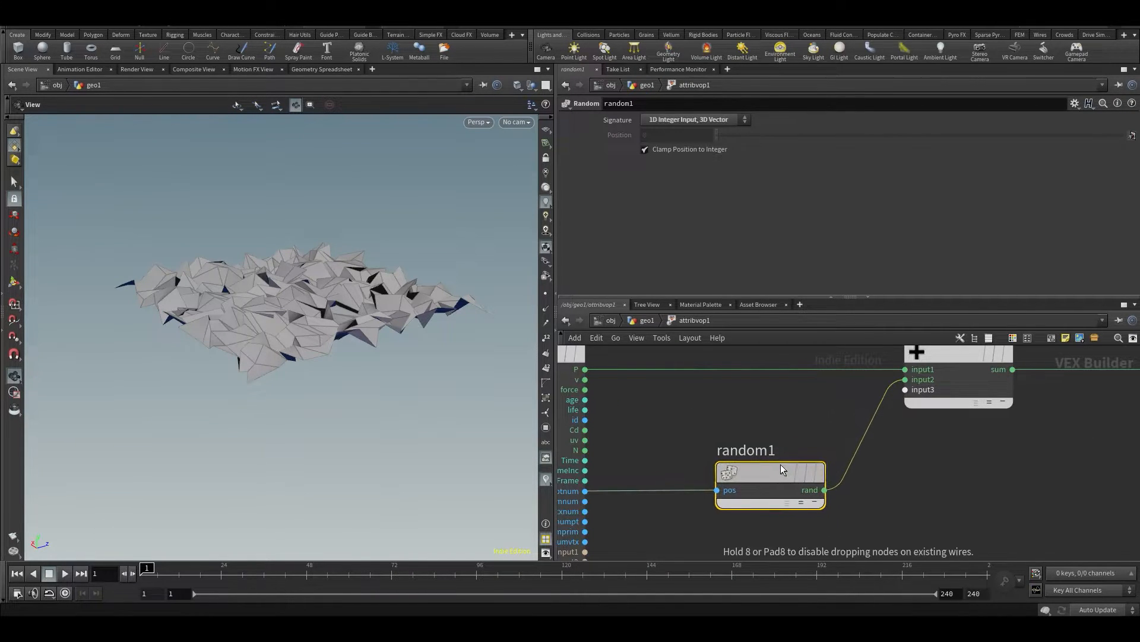
pyautogui.moveTo(452, 337); pyautogui.dragTo(256, 313)
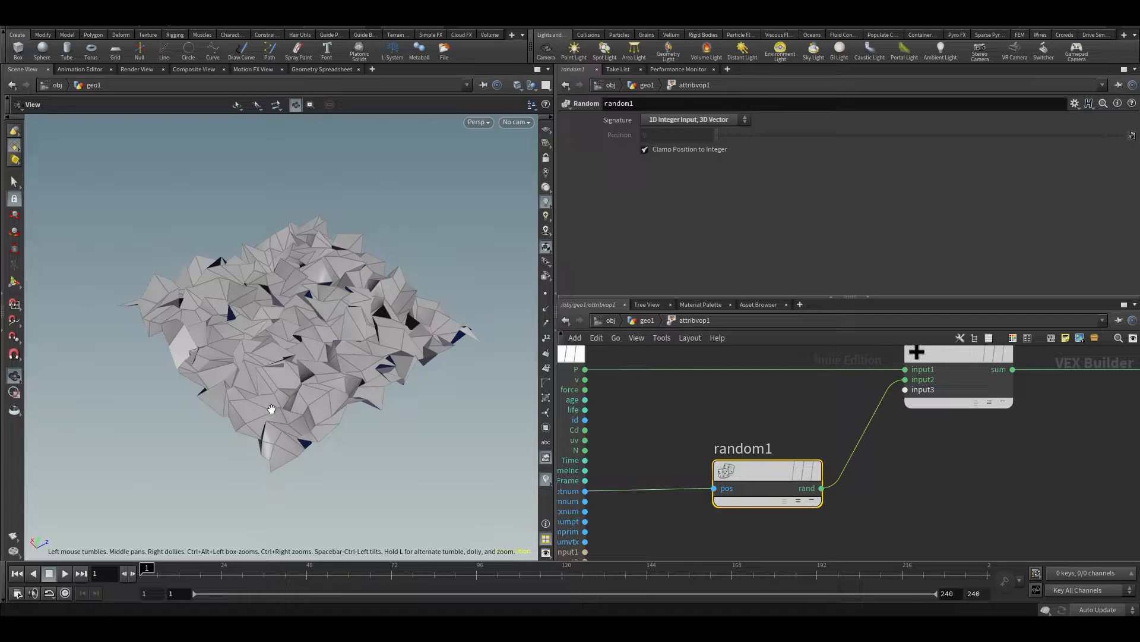
pyautogui.moveTo(1020, 506); pyautogui.dragTo(979, 535, button='middle')
pyautogui.moveTo(486, 446); pyautogui.dragTo(319, 439)
pyautogui.moveTo(327, 394); pyautogui.dragTo(181, 196)
pyautogui.moveTo(271, 288); pyautogui.dragTo(189, 317)
pyautogui.scroll(-3, 697, 430)
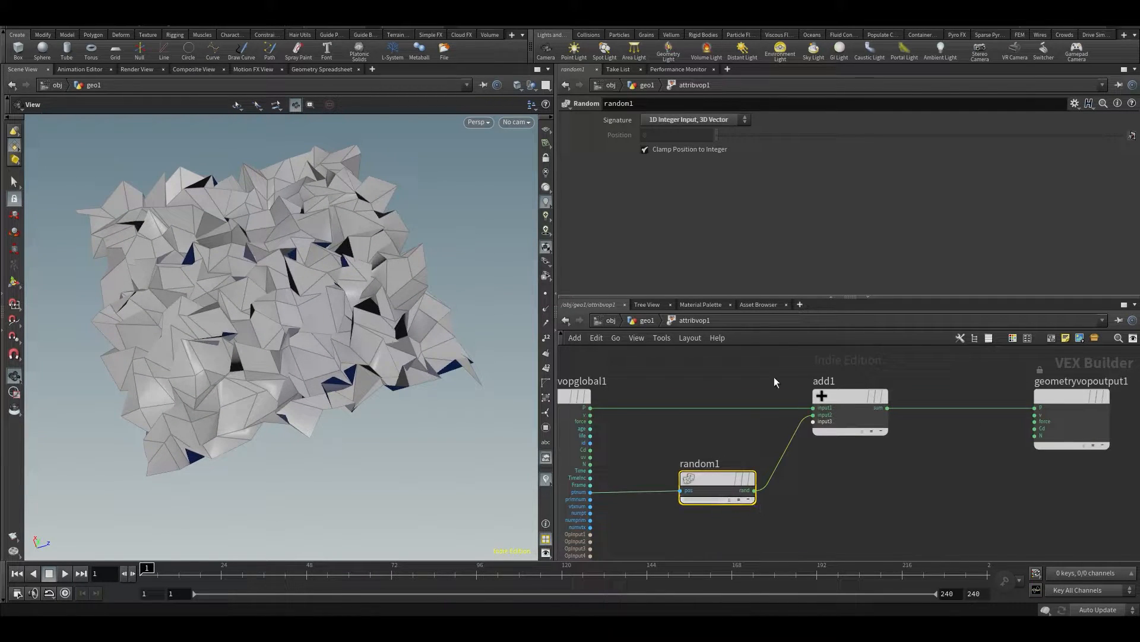
pyautogui.moveTo(355, 319); pyautogui.dragTo(401, 288)
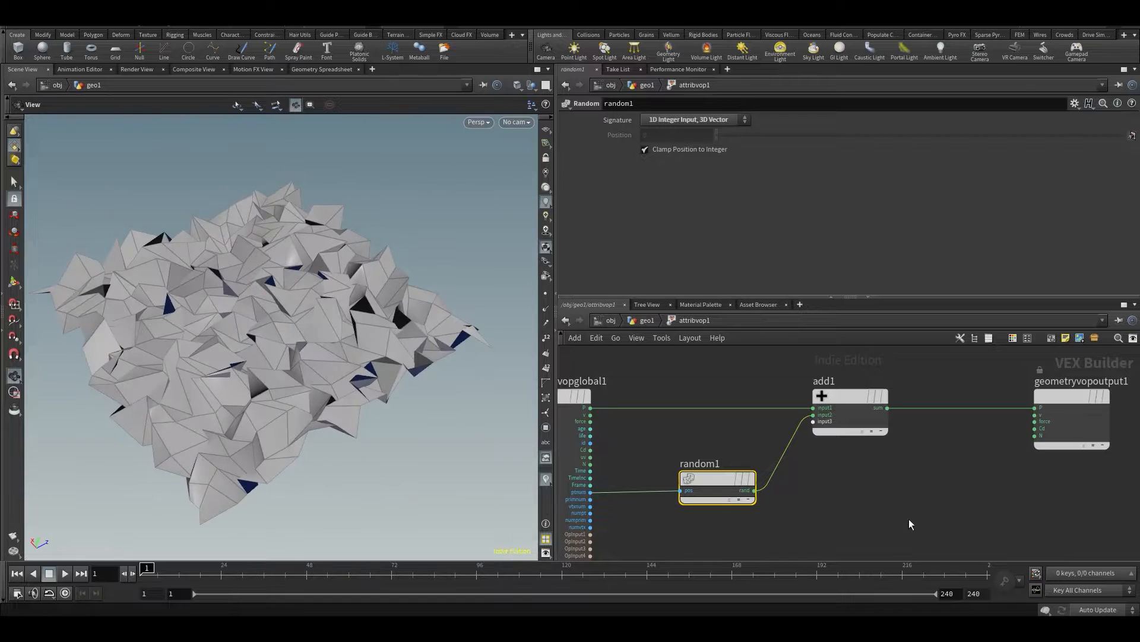
pyautogui.scroll(3, 655, 468)
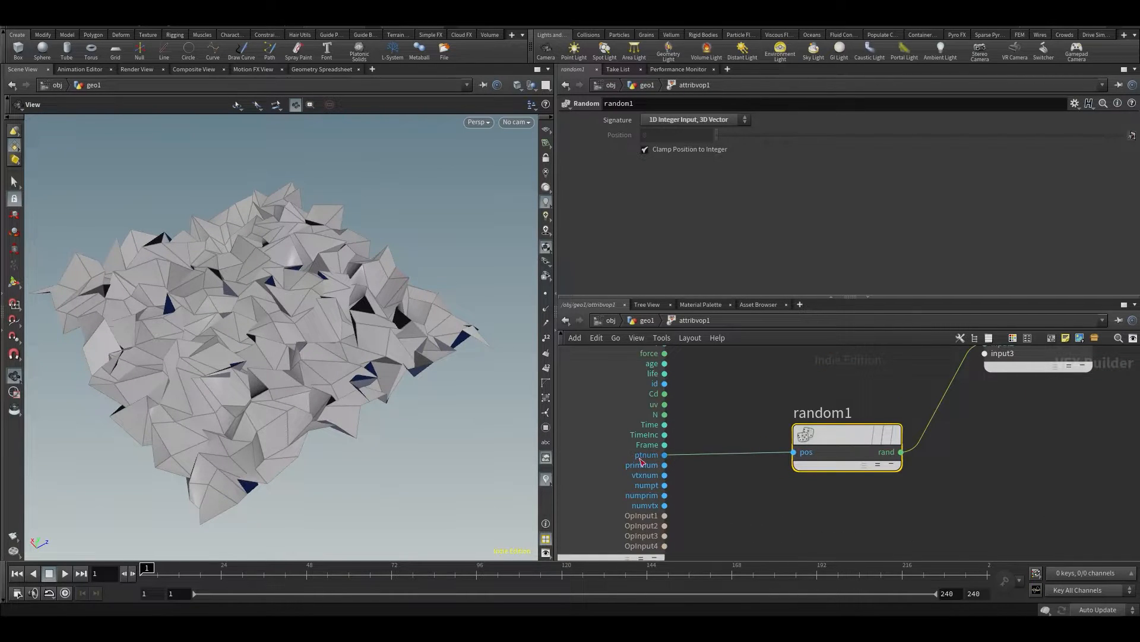
pyautogui.moveTo(729, 388); pyautogui.dragTo(646, 410, button='middle')
# Remove the Random node from between the global parameters node and the Add node
pyautogui.press('y')
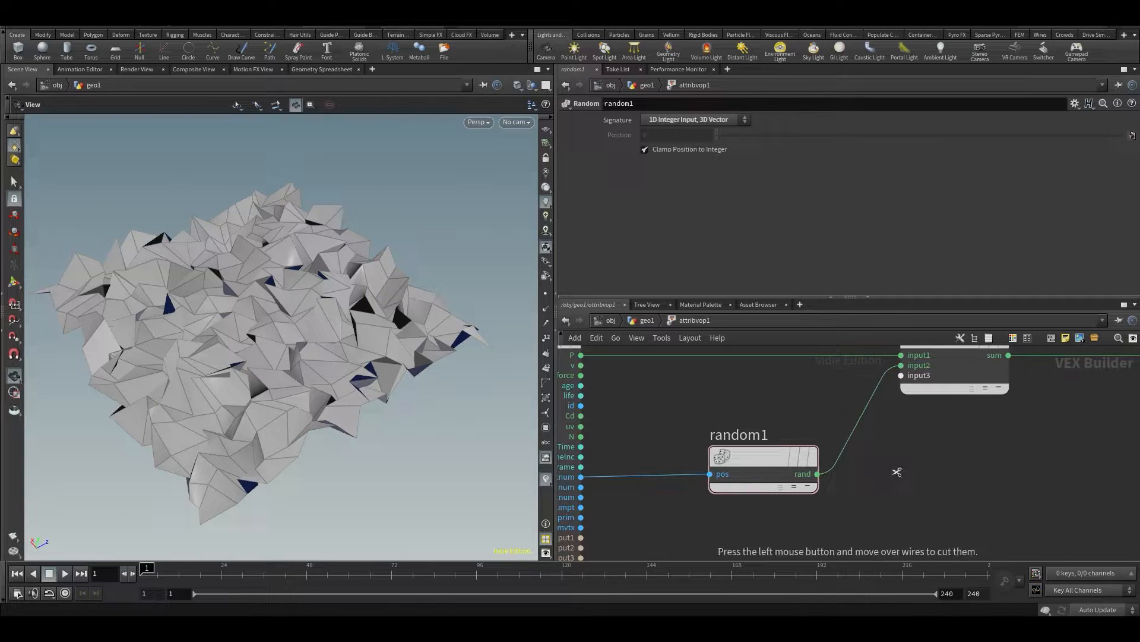
pyautogui.moveTo(845, 417); pyautogui.dragTo(835, 405)
pyautogui.moveTo(853, 453); pyautogui.dragTo(875, 446, button='middle')
pyautogui.scroll(-2, 877, 447)
pyautogui.moveTo(883, 423); pyautogui.dragTo(784, 501)
pyautogui.moveTo(904, 525); pyautogui.dragTo(778, 432)
pyautogui.press('Delete')
# Add a Turbulent Noise node to the VOP network and place it just below the Add node
pyautogui.moveTo(865, 444); pyautogui.dragTo(809, 443, button='middle')
pyautogui.scroll(-2, 802, 428)
pyautogui.scroll(1, 784, 439)
pyautogui.press('Tab')
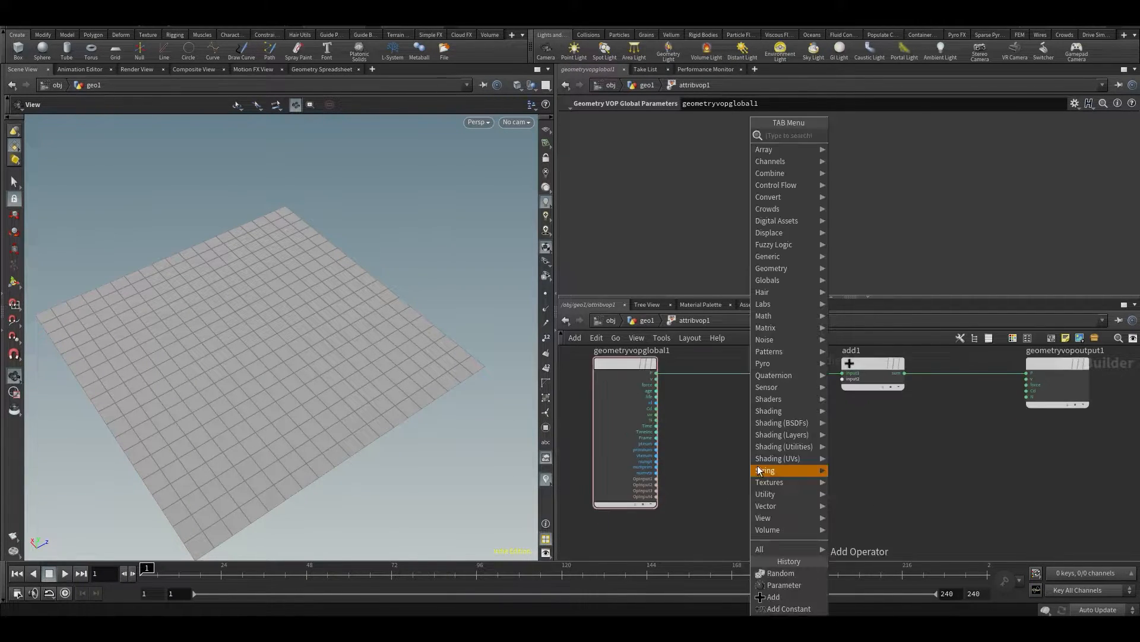
pyautogui.moveTo(759, 470)
pyautogui.write('turbu')
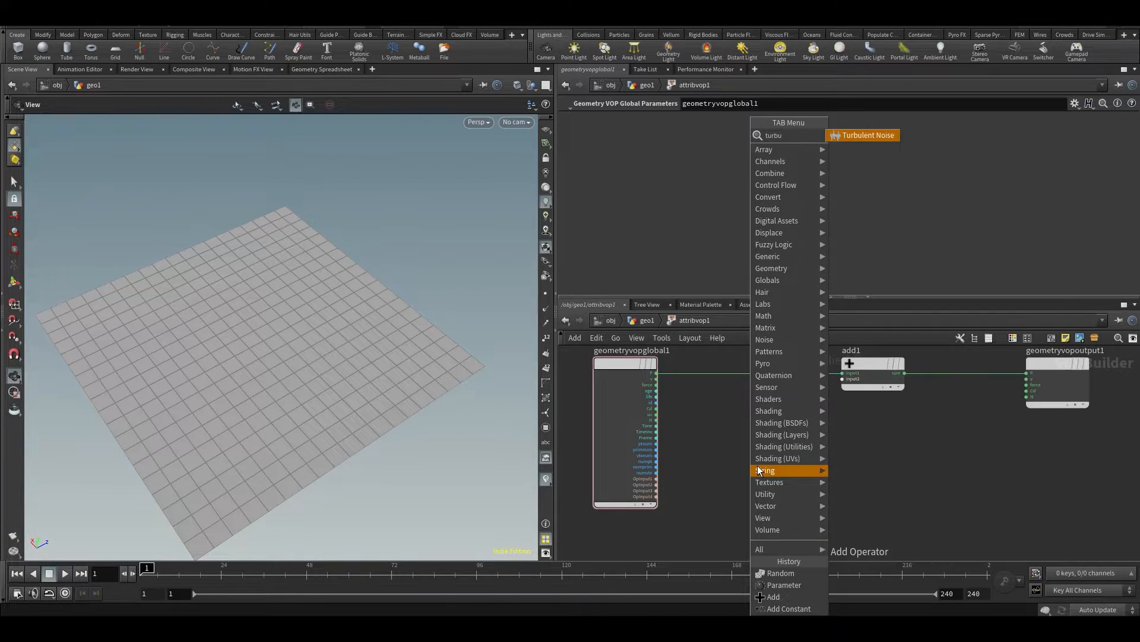
pyautogui.press('Return')
pyautogui.click(833, 421)
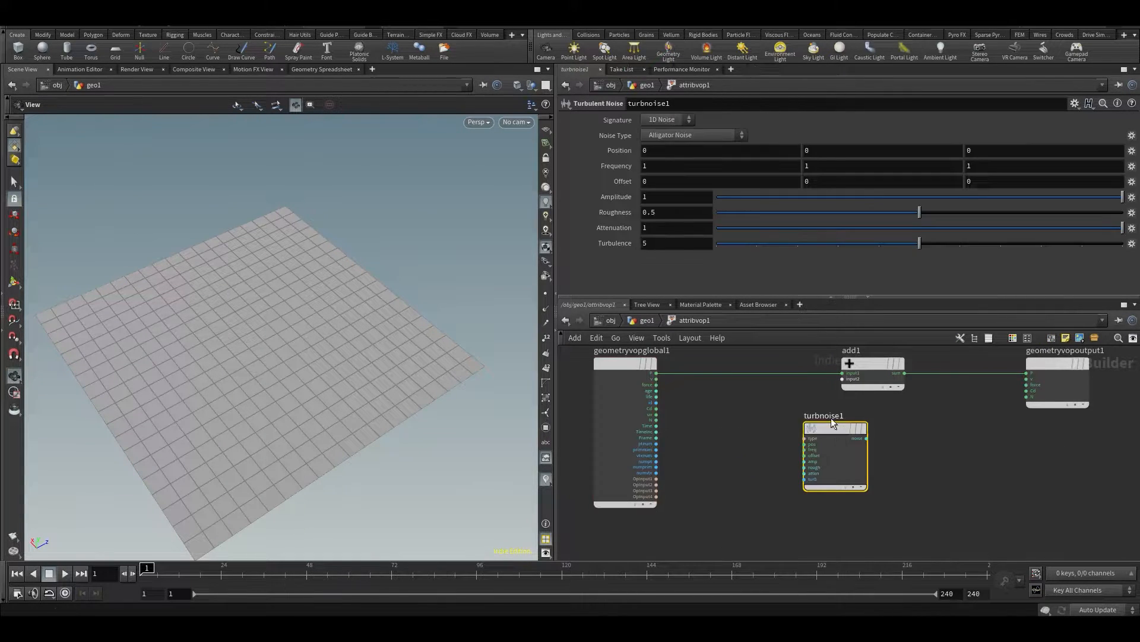
pyautogui.scroll(2, 768, 395)
pyautogui.moveTo(842, 446); pyautogui.dragTo(815, 445)
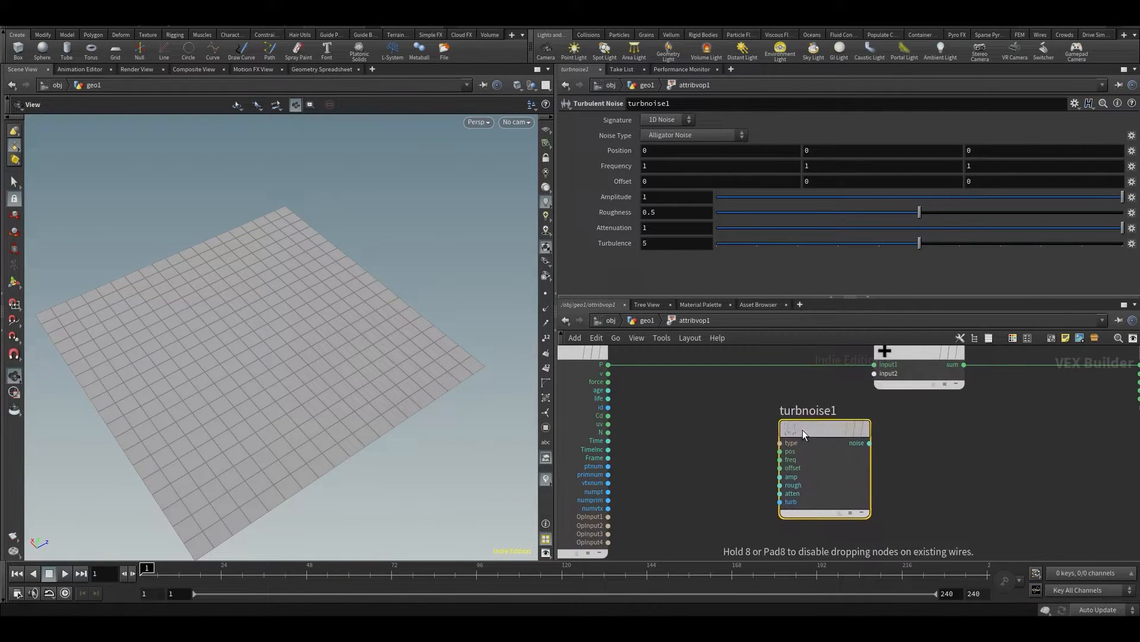
pyautogui.scroll(1, 793, 444)
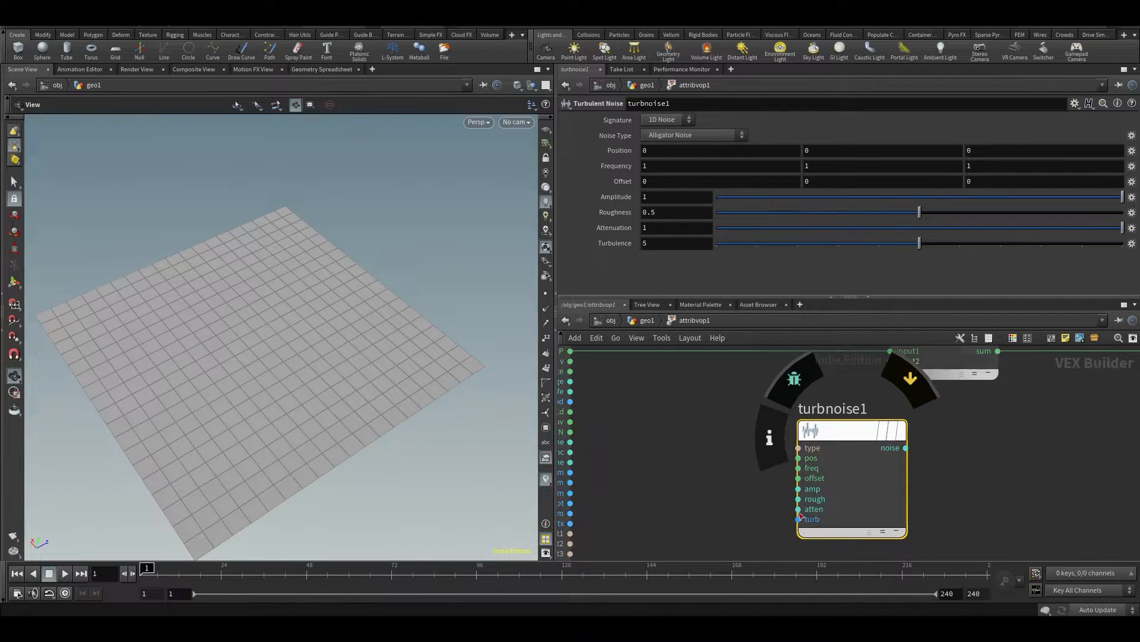
pyautogui.scroll(-4, 796, 412)
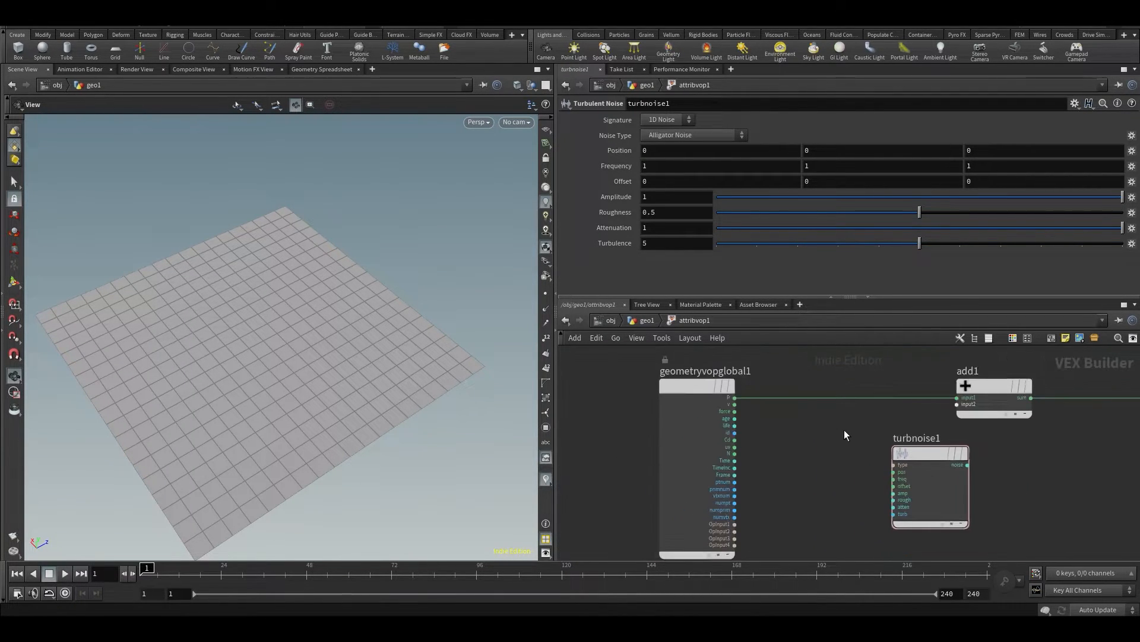
pyautogui.moveTo(864, 444); pyautogui.dragTo(928, 454)
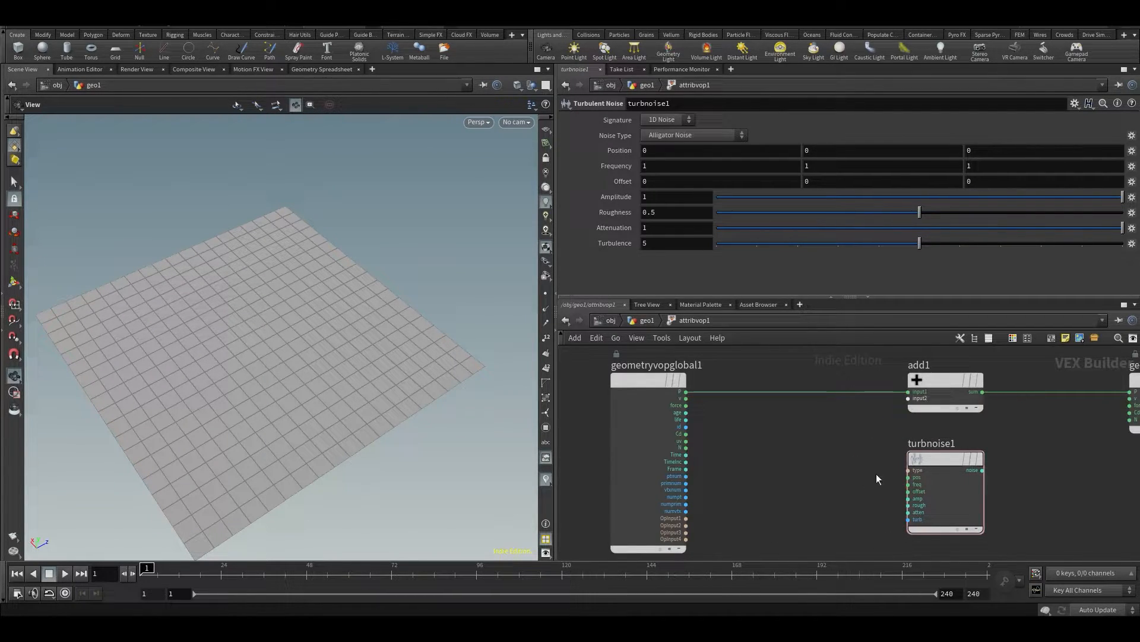
pyautogui.moveTo(925, 458); pyautogui.dragTo(865, 452)
# Connect the global P output to the Turbulent Noise node's pos input
pyautogui.scroll(2, 864, 452)
pyautogui.click(840, 477)
pyautogui.moveTo(822, 448); pyautogui.dragTo(943, 438, button='middle')
pyautogui.moveTo(872, 399); pyautogui.dragTo(881, 459, button='middle')
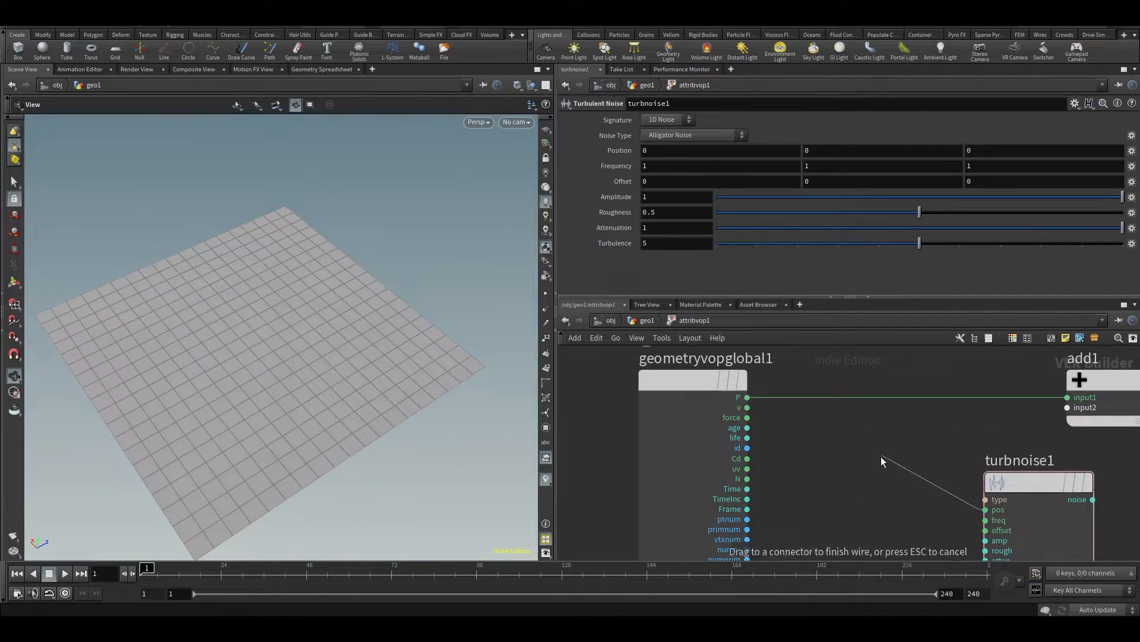
pyautogui.click(714, 387)
pyautogui.scroll(-2, 818, 512)
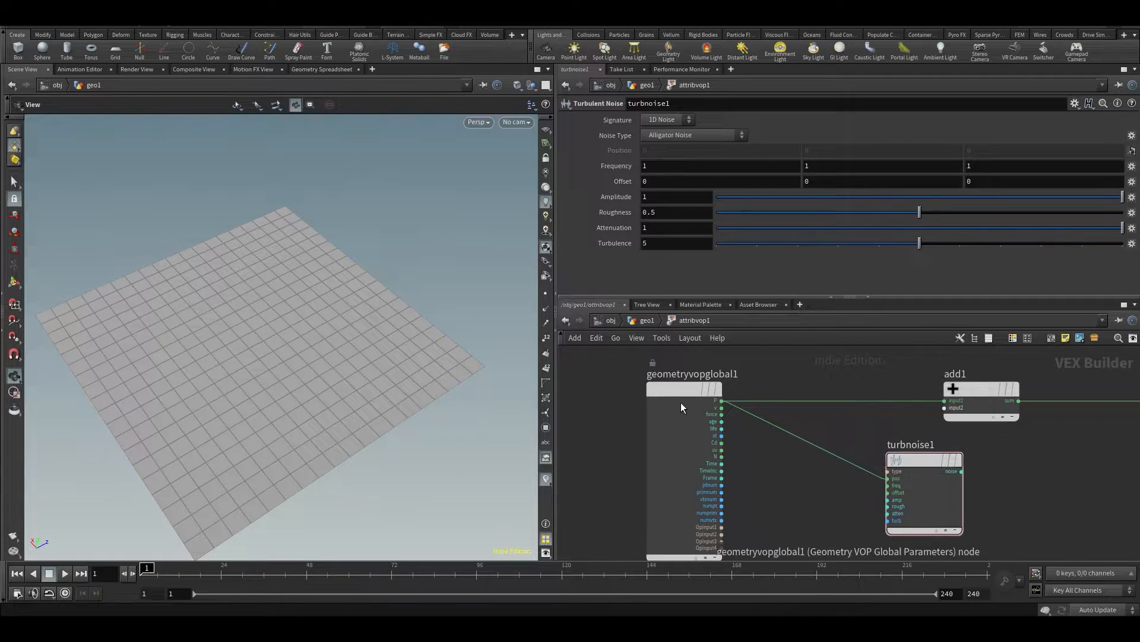
# Inspect the Turbulent Noise node's inputs and output and its available signature options
pyautogui.moveTo(863, 509); pyautogui.dragTo(795, 497, button='middle')
pyautogui.scroll(3, 794, 497)
pyautogui.moveTo(870, 404)
pyautogui.mouseDown()
pyautogui.moveTo(889, 415)
pyautogui.moveTo(889, 392)
pyautogui.moveTo(873, 412)
pyautogui.mouseUp()
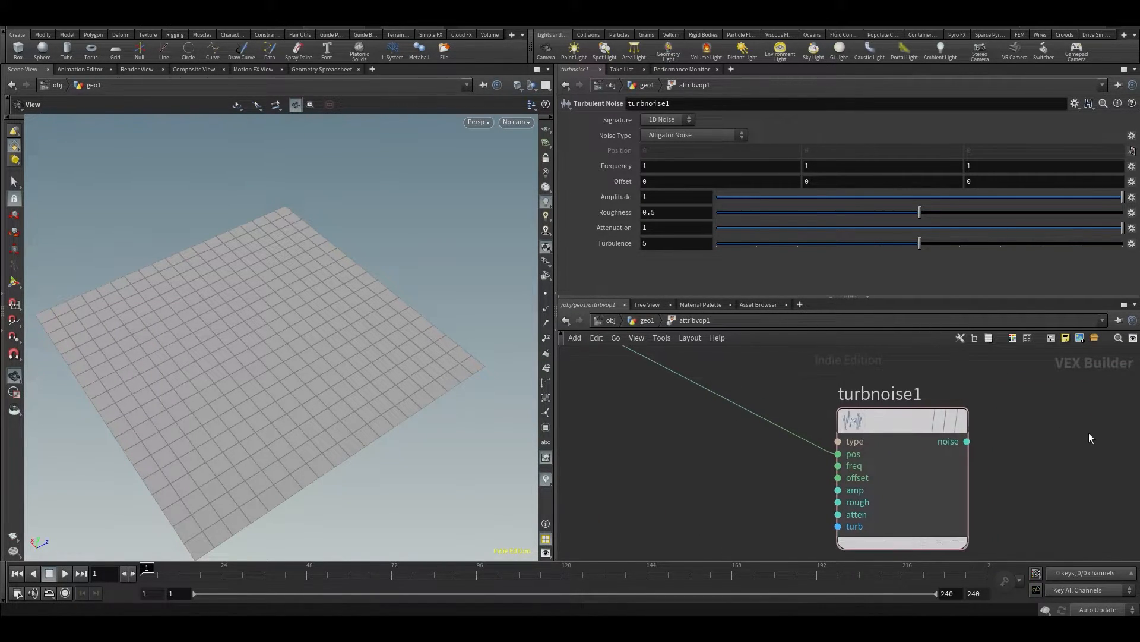
pyautogui.moveTo(1089, 438); pyautogui.dragTo(962, 461, button='middle')
pyautogui.scroll(-2, 962, 461)
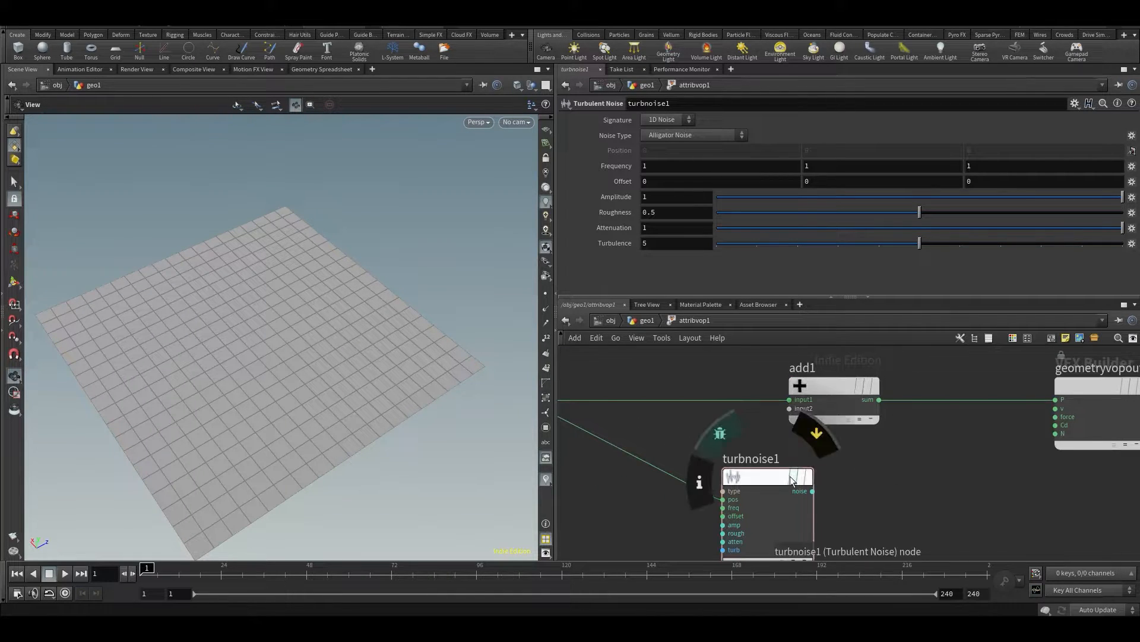
pyautogui.click(668, 121)
pyautogui.click(619, 96)
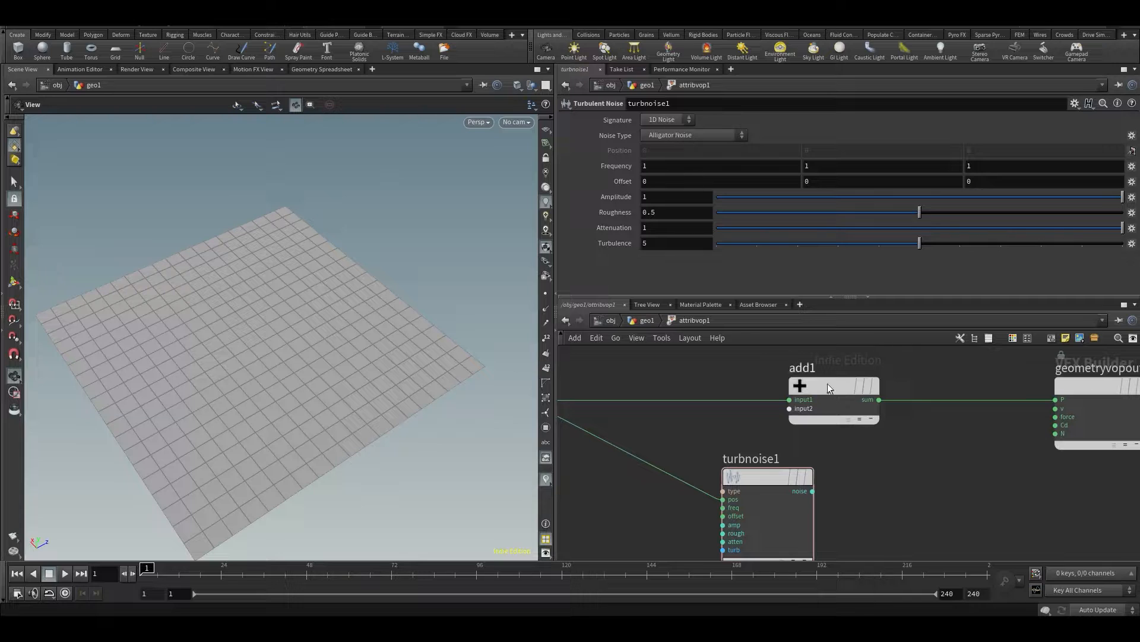
# Connect the Turbulent Noise node's noise output to the geometry output's Cd input and view the coloured grid
pyautogui.scroll(-3, 863, 447)
pyautogui.moveTo(728, 447)
pyautogui.moveTo(729, 447); pyautogui.dragTo(749, 469)
pyautogui.scroll(3, 801, 481)
pyautogui.click(763, 471)
pyautogui.click(975, 377)
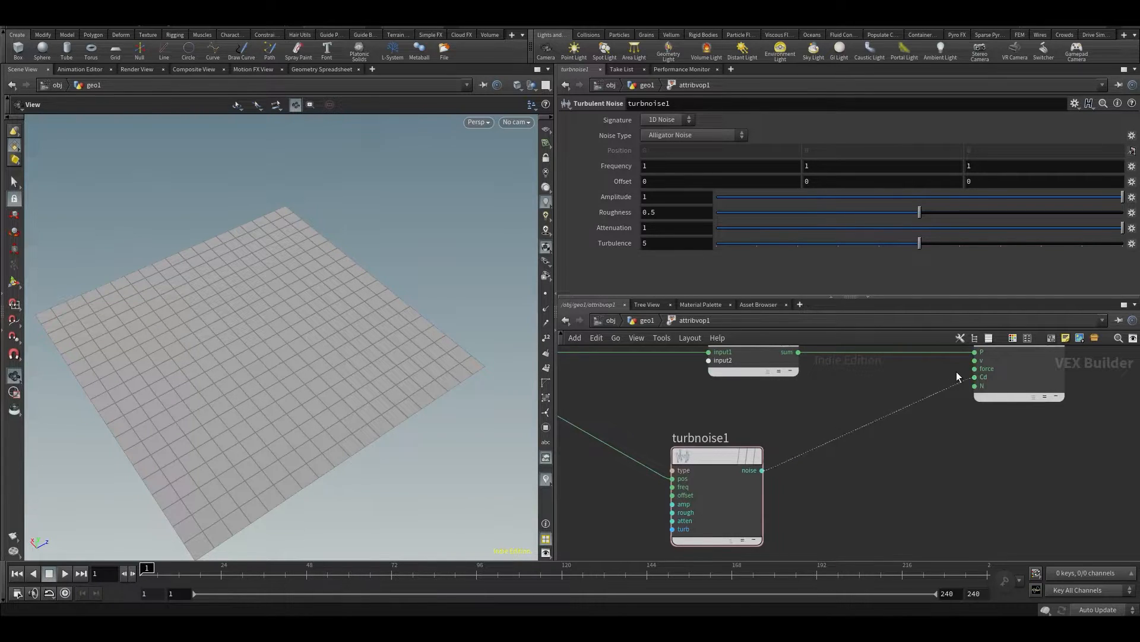
pyautogui.moveTo(319, 323); pyautogui.dragTo(288, 301)
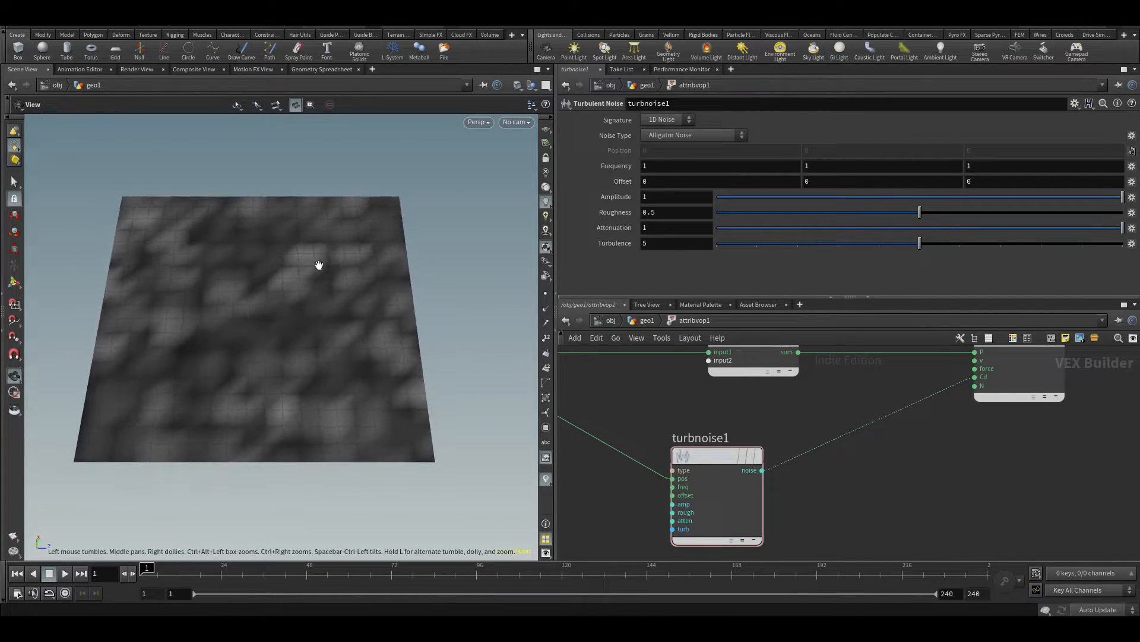
# Return to the geometry network and set the grid's rows and columns to 100 each
pyautogui.press('u')
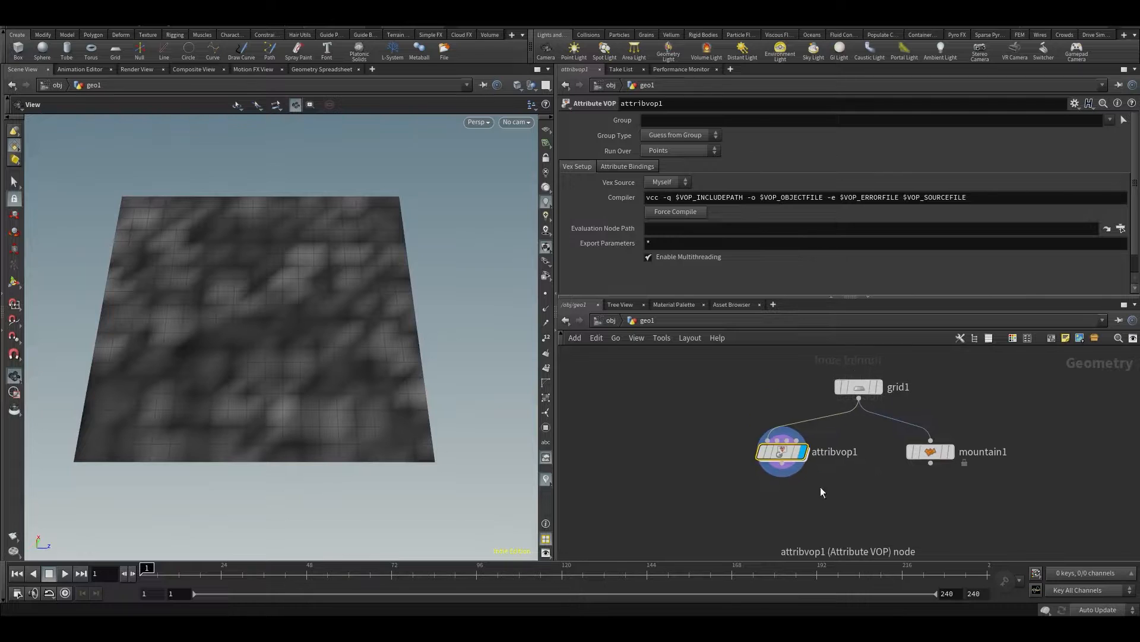
pyautogui.click(859, 386)
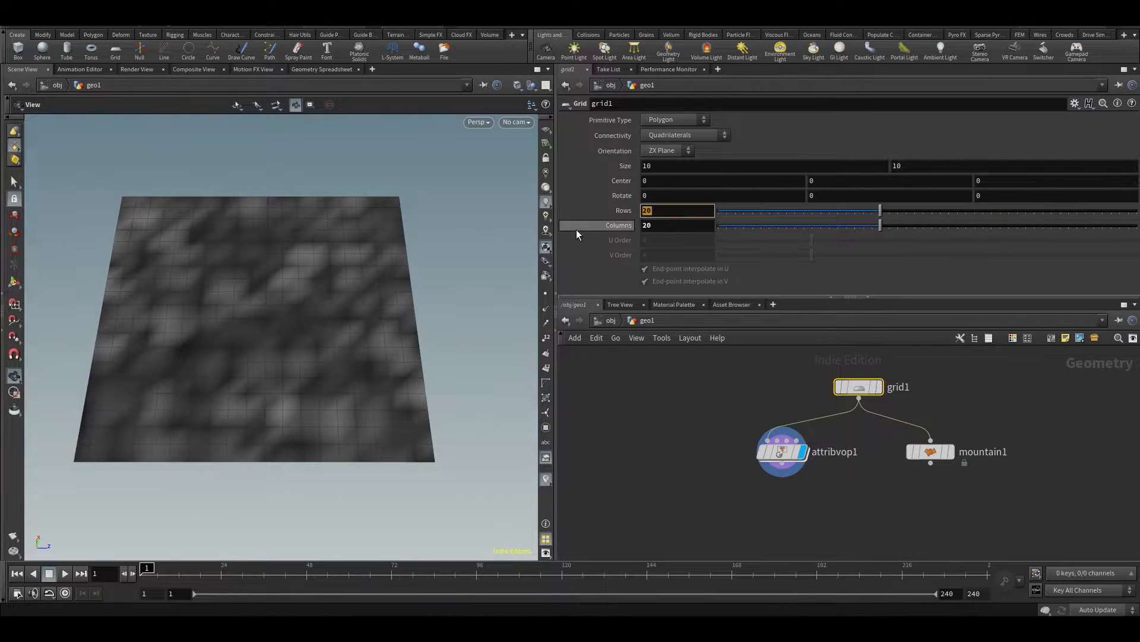
pyautogui.write('100')
pyautogui.press('Tab')
pyautogui.write('100')
pyautogui.press('Return')
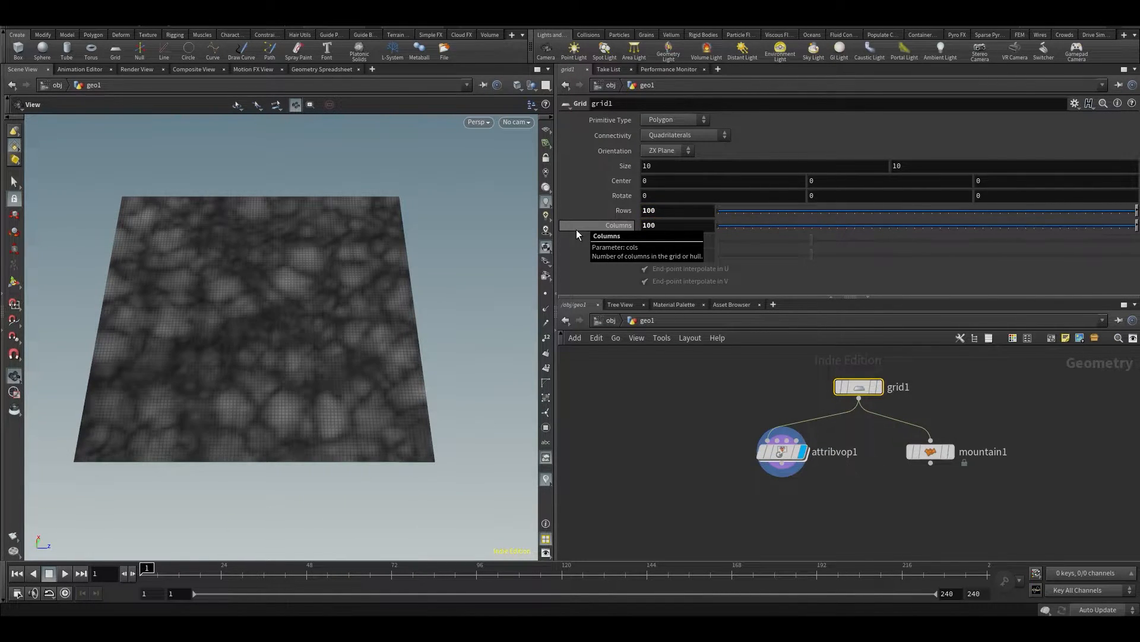
pyautogui.moveTo(420, 369); pyautogui.dragTo(311, 318)
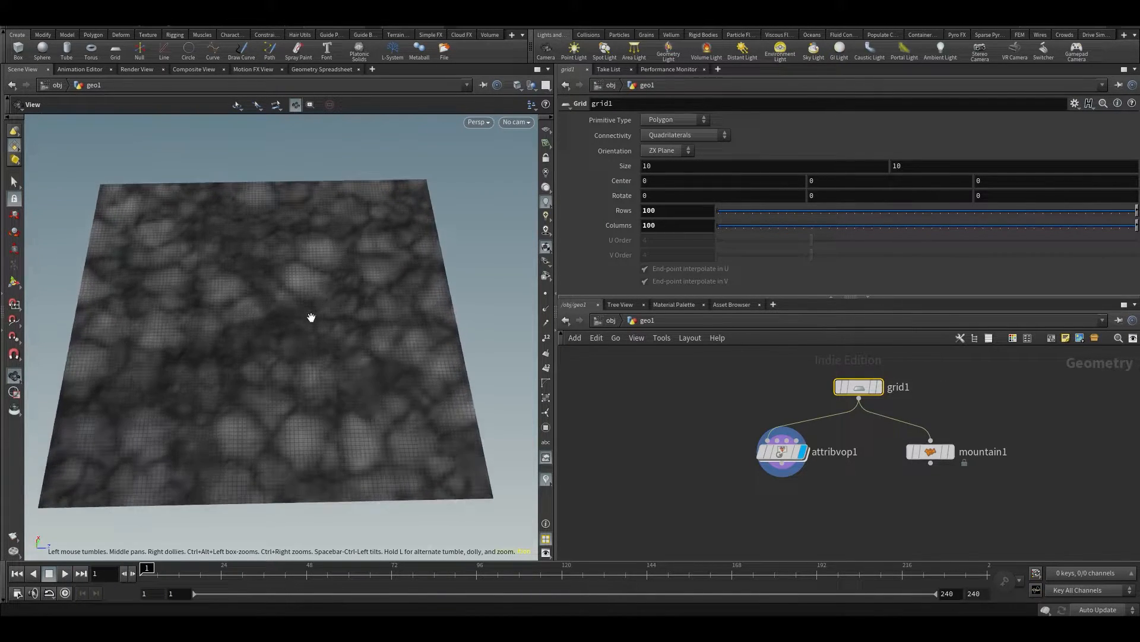
# Check the Attribute VOP's per-point Cd values in the geometry spreadsheet and return to the 3D view of the grid
pyautogui.doubleClick(784, 454)
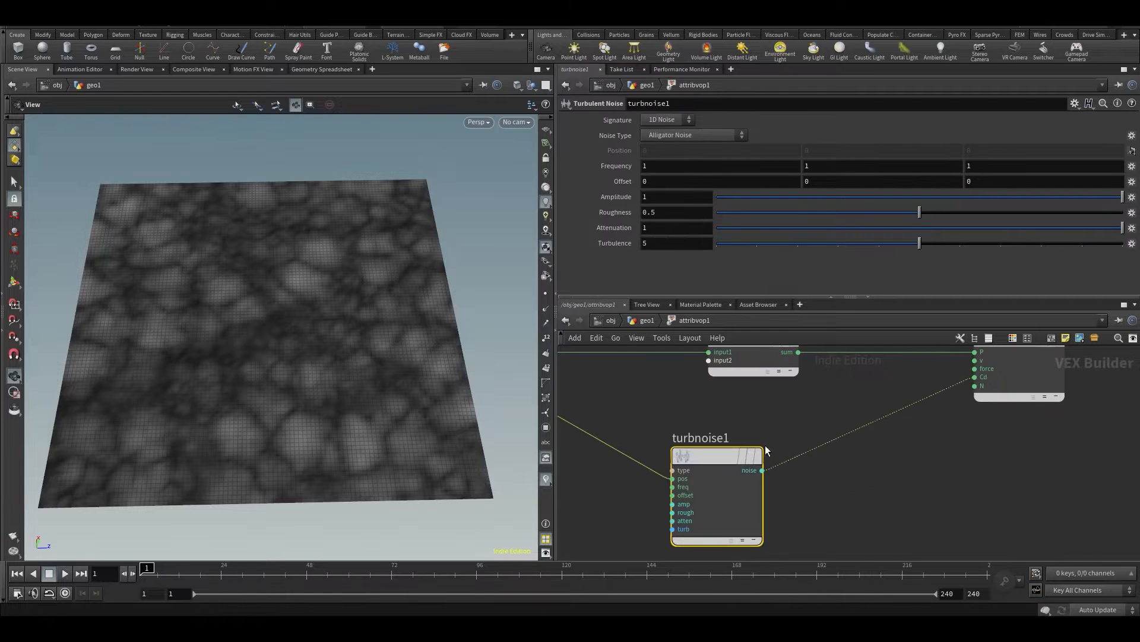
pyautogui.moveTo(725, 454); pyautogui.dragTo(740, 458)
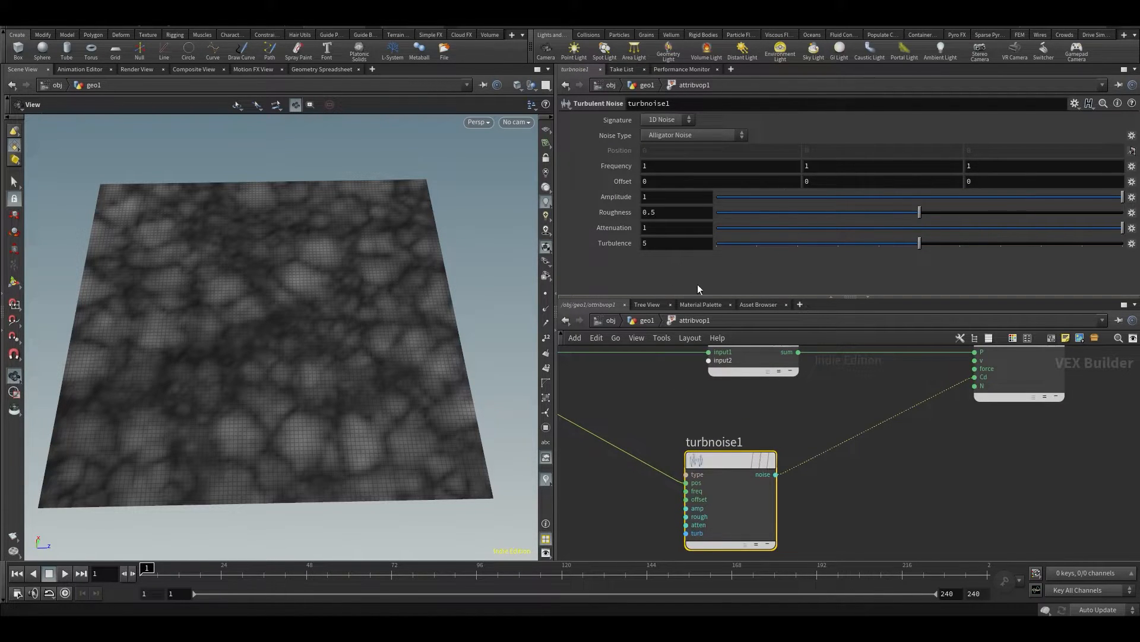
pyautogui.click(636, 321)
pyautogui.click(305, 70)
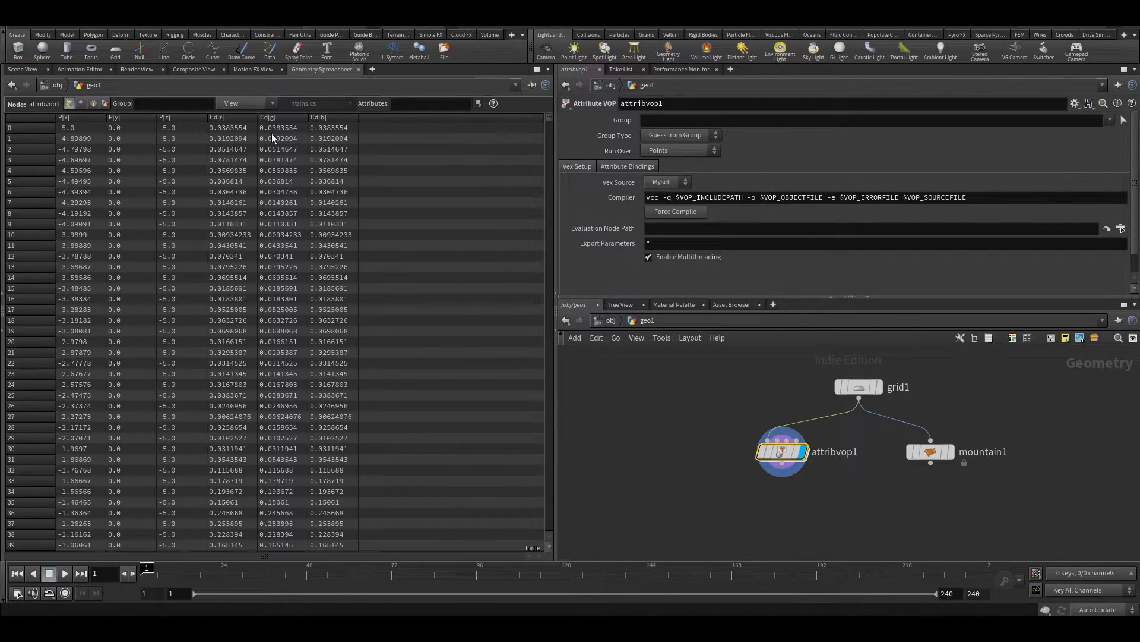
pyautogui.click(23, 69)
pyautogui.moveTo(334, 283)
pyautogui.mouseDown()
pyautogui.moveTo(331, 320)
pyautogui.moveTo(313, 292)
pyautogui.moveTo(326, 277)
pyautogui.mouseUp()
# Reopen the Attribute VOP network and set the Turbulent Noise frequency to 0.96 on all three axes
pyautogui.doubleClick(783, 450)
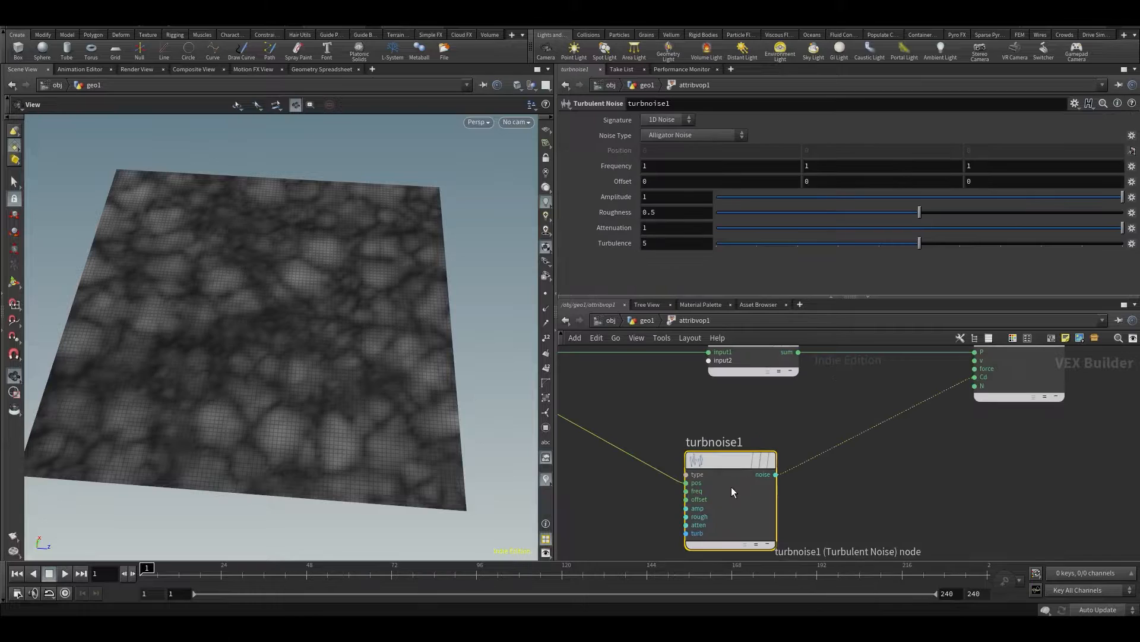
pyautogui.moveTo(1030, 200); pyautogui.dragTo(709, 206)
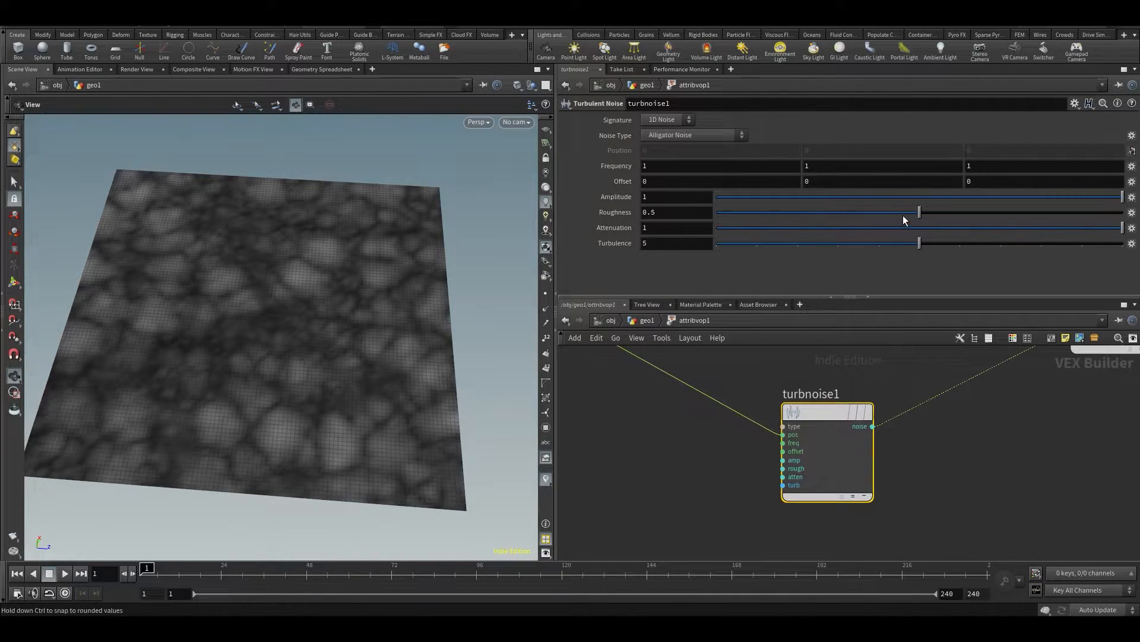
pyautogui.keyDown('ctrl'); pyautogui.click(922, 213); pyautogui.keyUp('ctrl')
pyautogui.moveTo(622, 166); pyautogui.dragTo(602, 185, button='middle')
# Set the Turbulent Noise signature to 3D Noise and inspect the resulting colours and the per-point Cd values in the geometry spreadsheet
pyautogui.moveTo(1012, 496); pyautogui.dragTo(1005, 523, button='middle')
pyautogui.moveTo(815, 436); pyautogui.dragTo(758, 451)
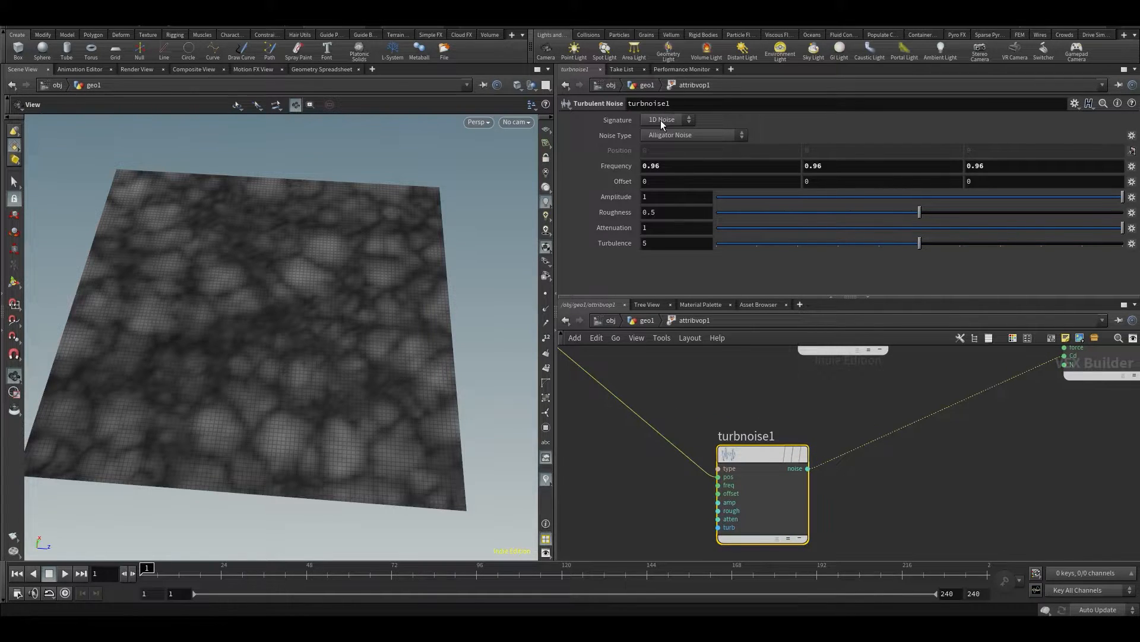
pyautogui.click(661, 144)
pyautogui.moveTo(376, 221)
pyautogui.mouseDown()
pyautogui.moveTo(298, 311)
pyautogui.moveTo(321, 229)
pyautogui.mouseUp()
pyautogui.scroll(6, 320, 231)
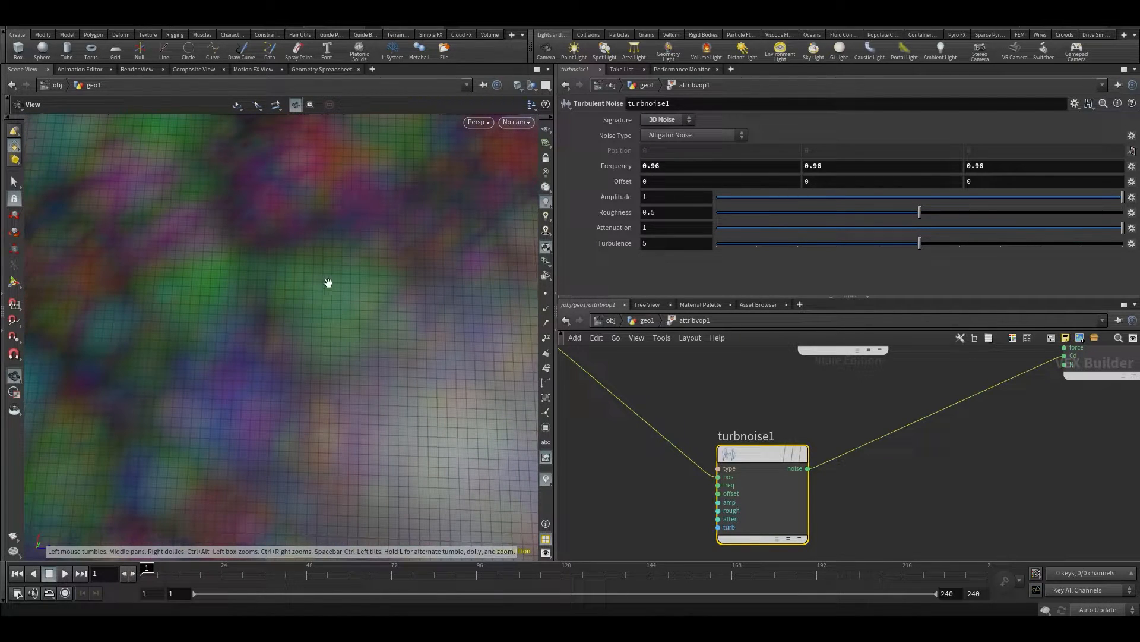
pyautogui.click(322, 70)
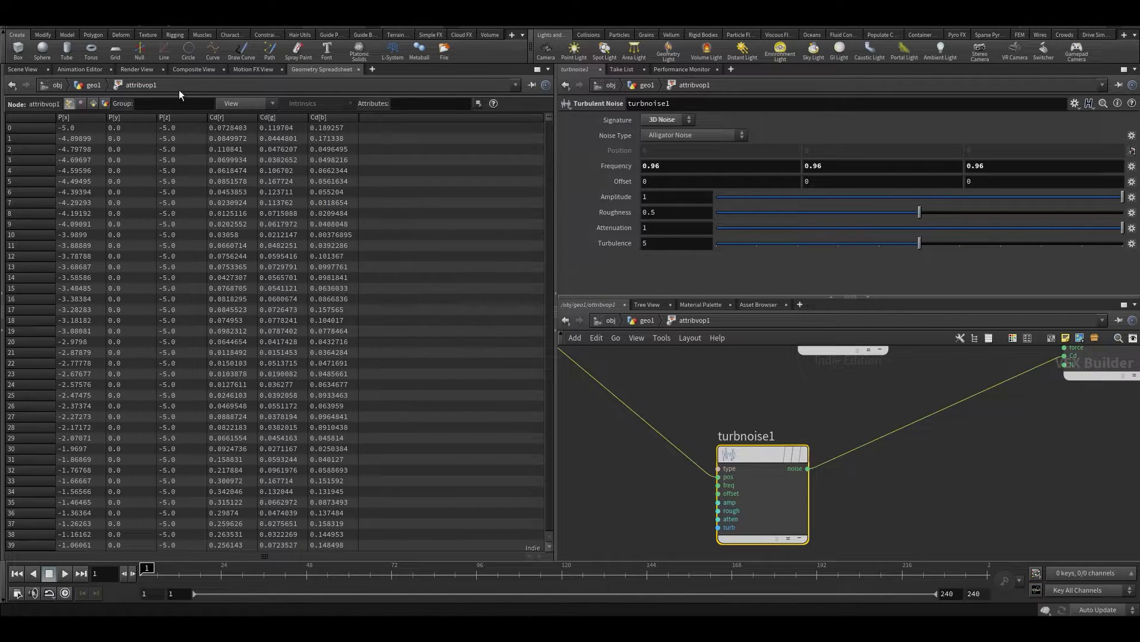
# Return to the 3D view and inspect the noise colours across the whole grid, checking the Turbulent Noise wiring
pyautogui.click(6, 69)
pyautogui.scroll(-10, 329, 211)
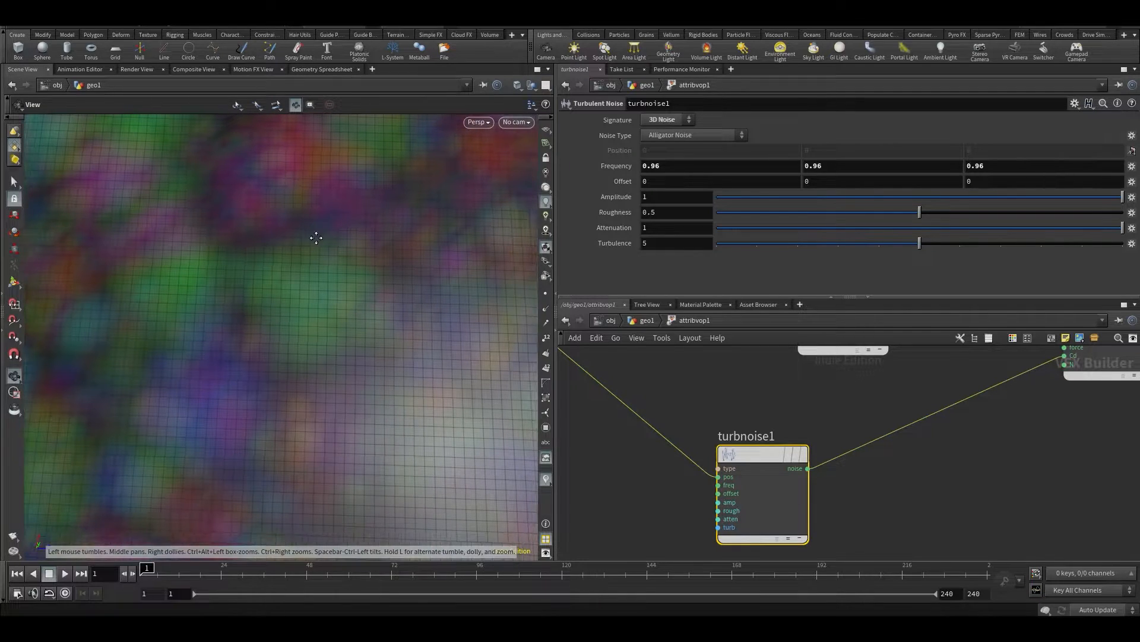
pyautogui.moveTo(338, 234)
pyautogui.mouseDown()
pyautogui.moveTo(280, 224)
pyautogui.moveTo(272, 200)
pyautogui.moveTo(327, 234)
pyautogui.moveTo(329, 224)
pyautogui.mouseUp()
pyautogui.moveTo(1127, 495); pyautogui.dragTo(1115, 521, button='middle')
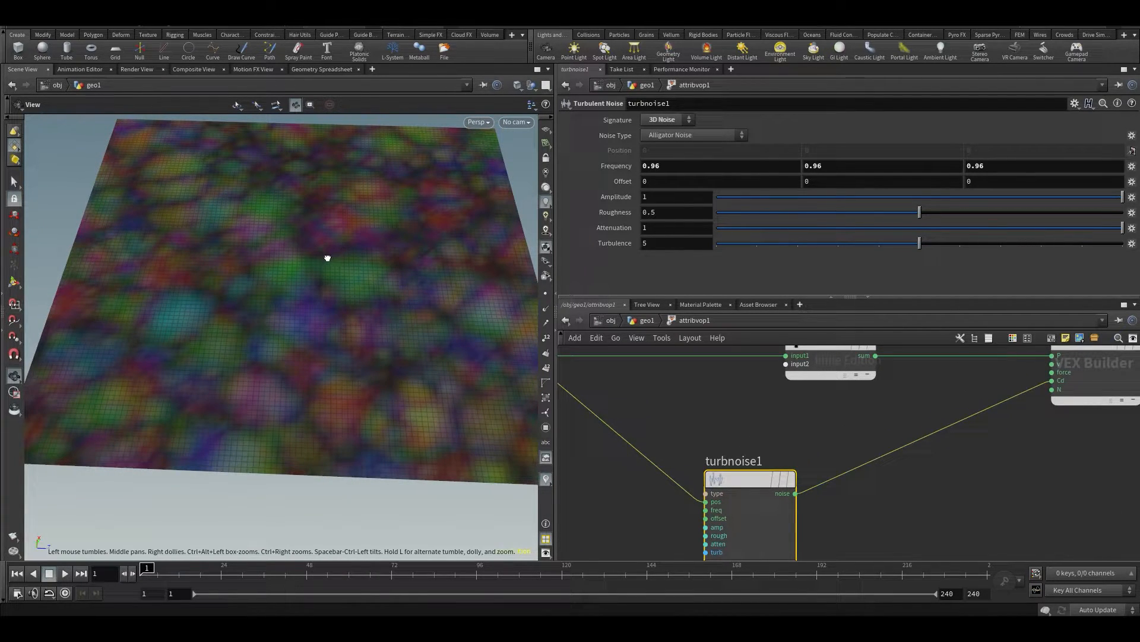
pyautogui.moveTo(327, 257); pyautogui.dragTo(326, 247)
pyautogui.moveTo(747, 480)
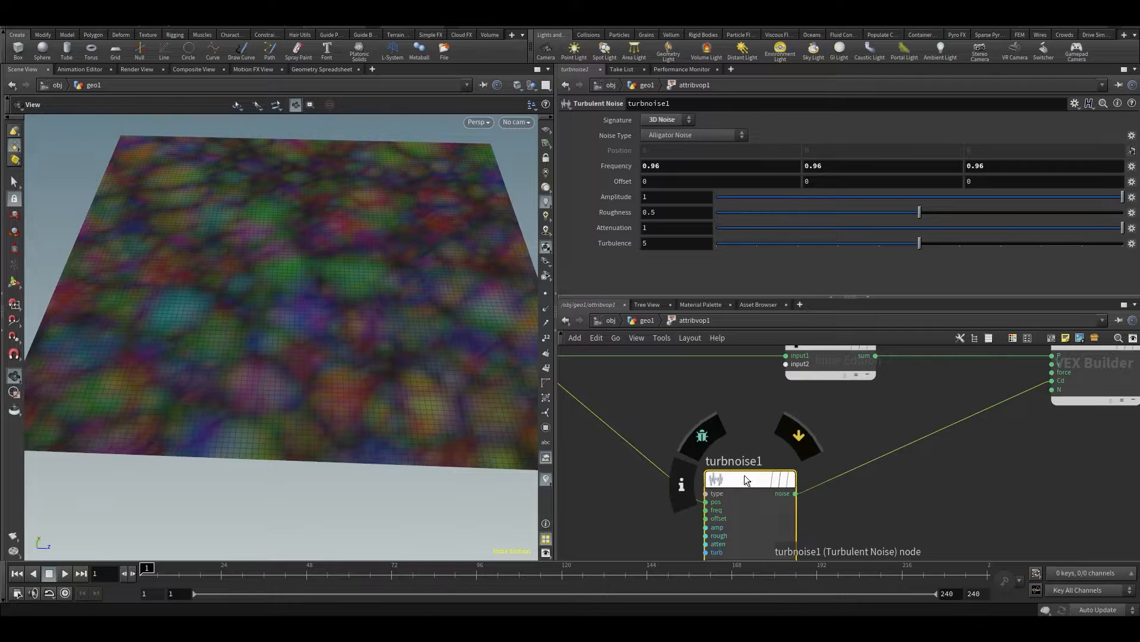
pyautogui.moveTo(757, 421); pyautogui.dragTo(751, 377, button='middle')
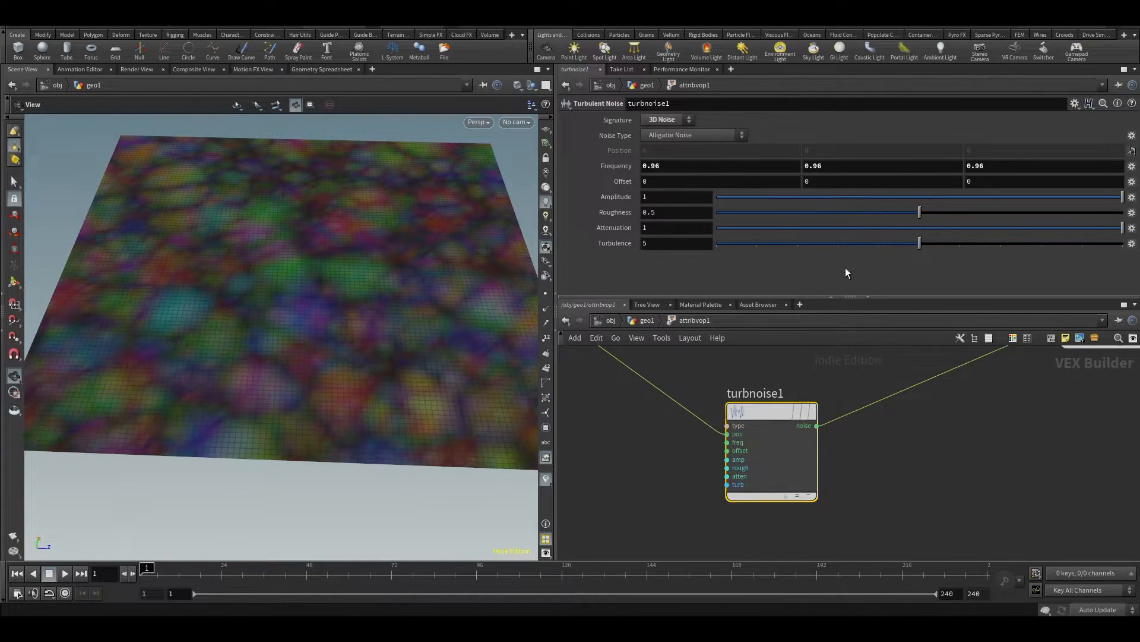
pyautogui.moveTo(747, 358); pyautogui.dragTo(735, 459, button='middle')
pyautogui.moveTo(725, 504); pyautogui.dragTo(703, 522)
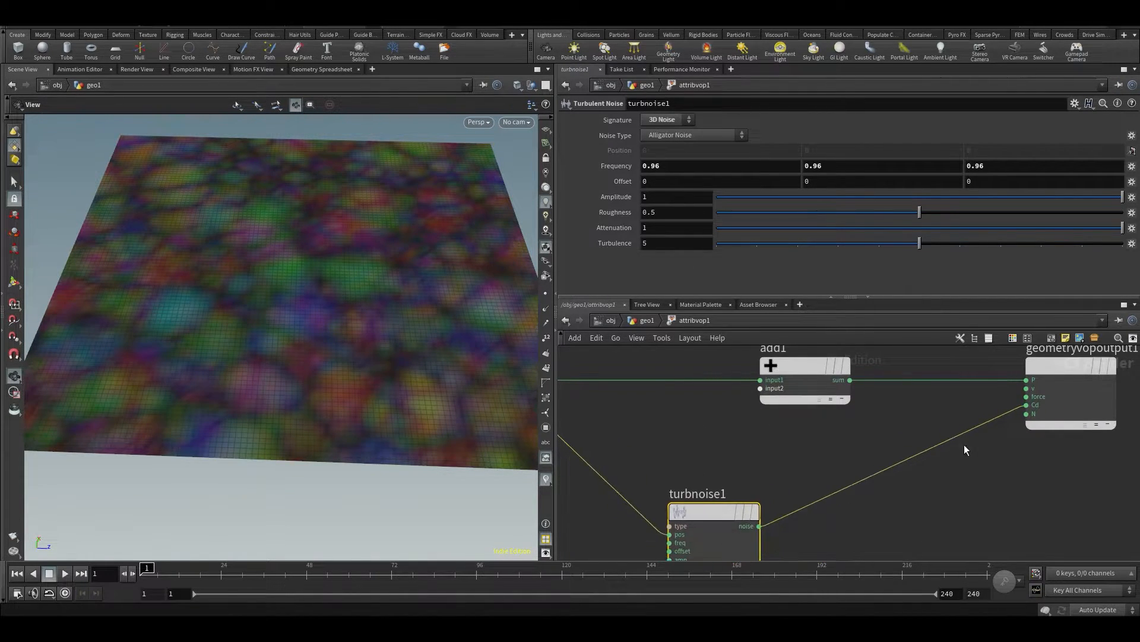
# Connect the Turbulent Noise output to the Add node's second input and inspect the displaced grid
pyautogui.click(706, 468)
pyautogui.moveTo(694, 511); pyautogui.dragTo(682, 511)
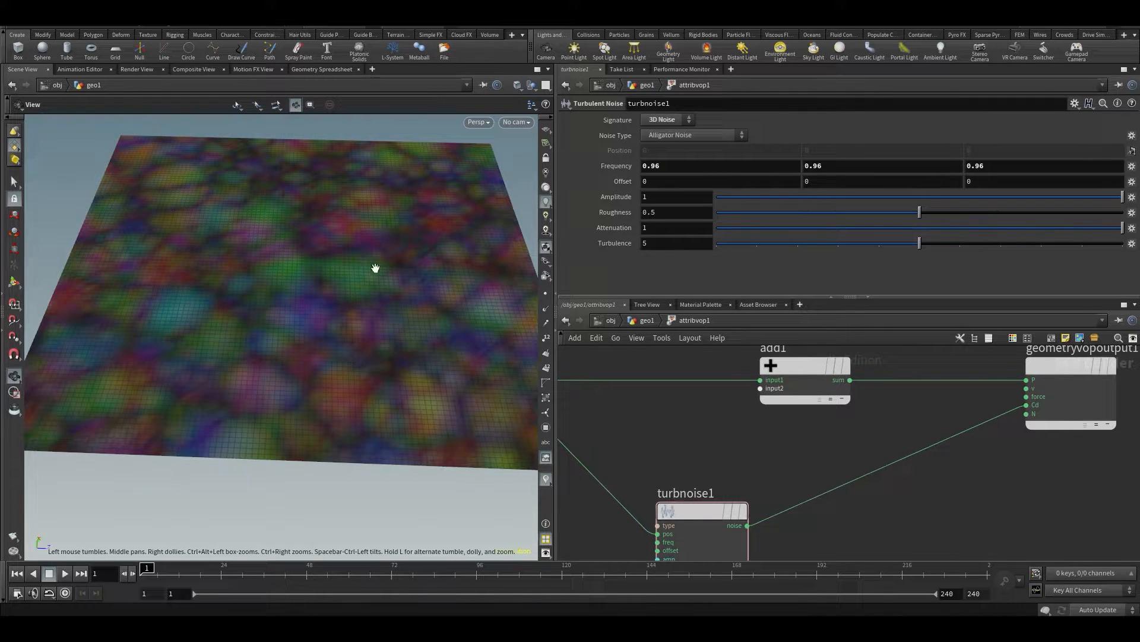
pyautogui.moveTo(752, 526)
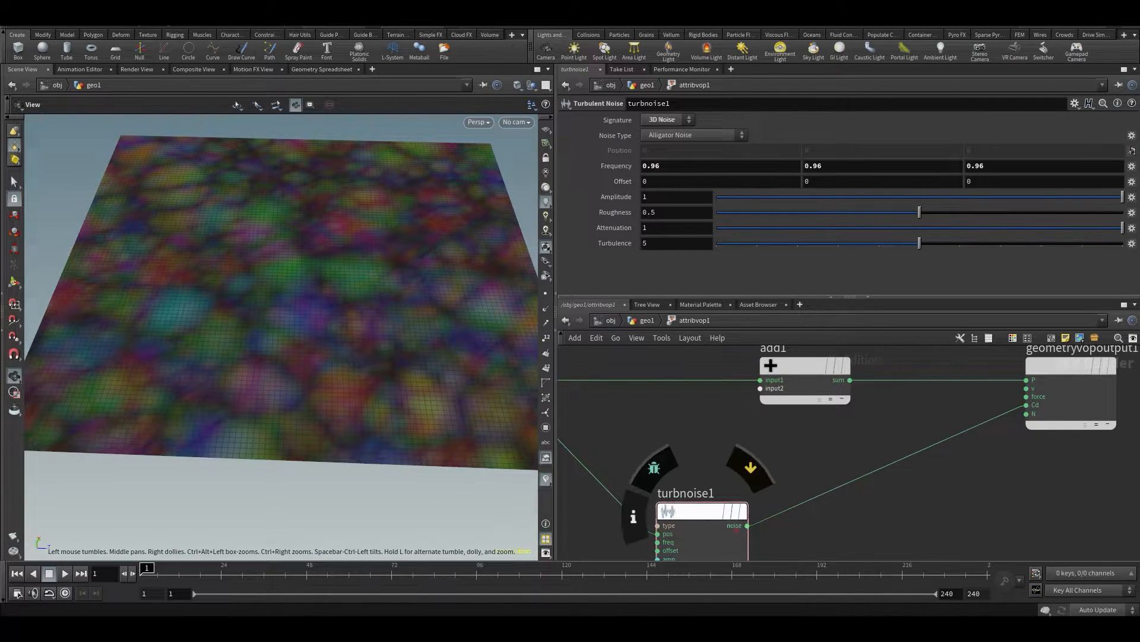
pyautogui.click(747, 525)
pyautogui.click(761, 402)
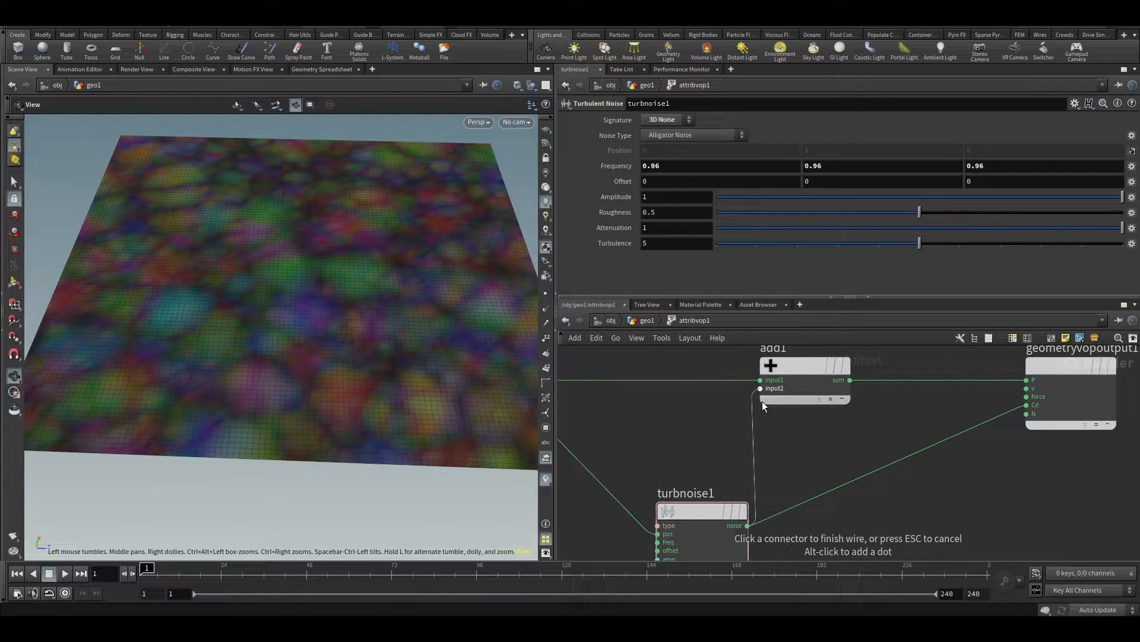
pyautogui.moveTo(356, 279); pyautogui.dragTo(353, 303)
# Promote the Turbulent Noise node's type and freq inputs to parameters on the Attribute VOP
pyautogui.moveTo(668, 452); pyautogui.dragTo(787, 360, button='middle')
pyautogui.scroll(3, 794, 394)
pyautogui.scroll(-1, 796, 406)
pyautogui.scroll(3, 782, 399)
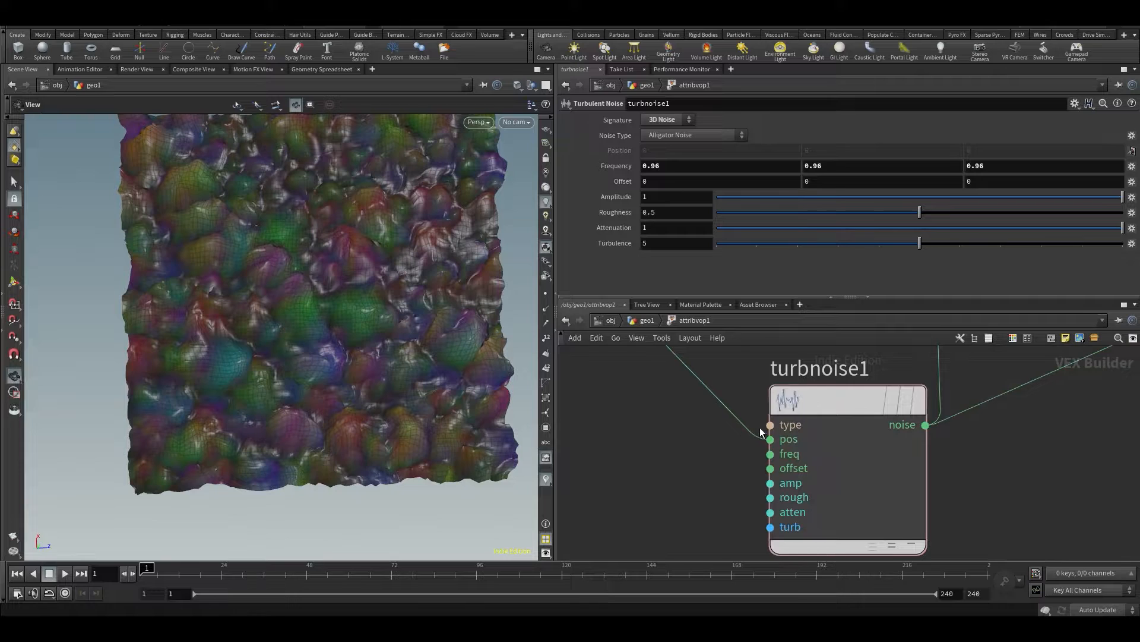
pyautogui.rightClick(770, 424)
pyautogui.click(793, 402)
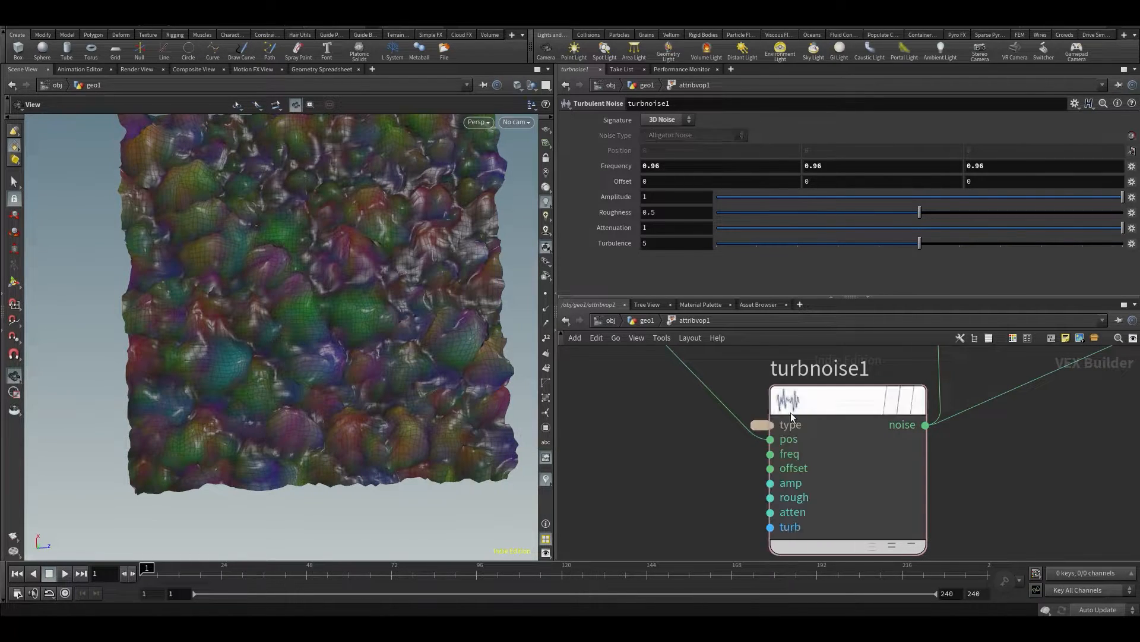
pyautogui.rightClick(770, 453)
pyautogui.click(802, 406)
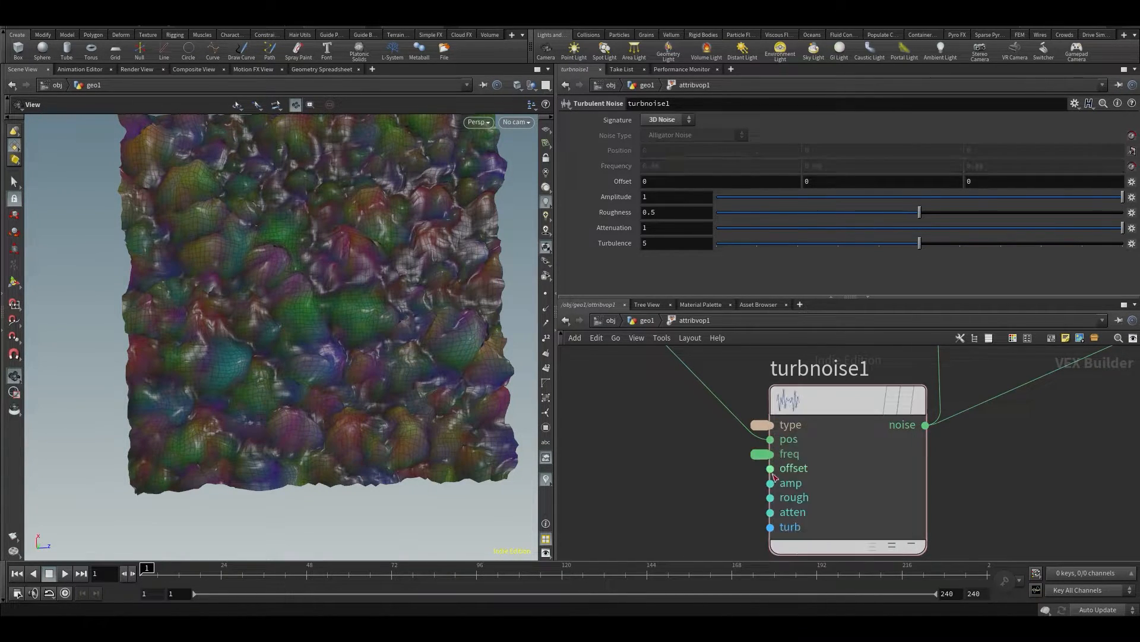
# Promote the Turbulent Noise offset, amp and rough inputs to parameters and return to the geometry network
pyautogui.rightClick(771, 470)
pyautogui.click(804, 400)
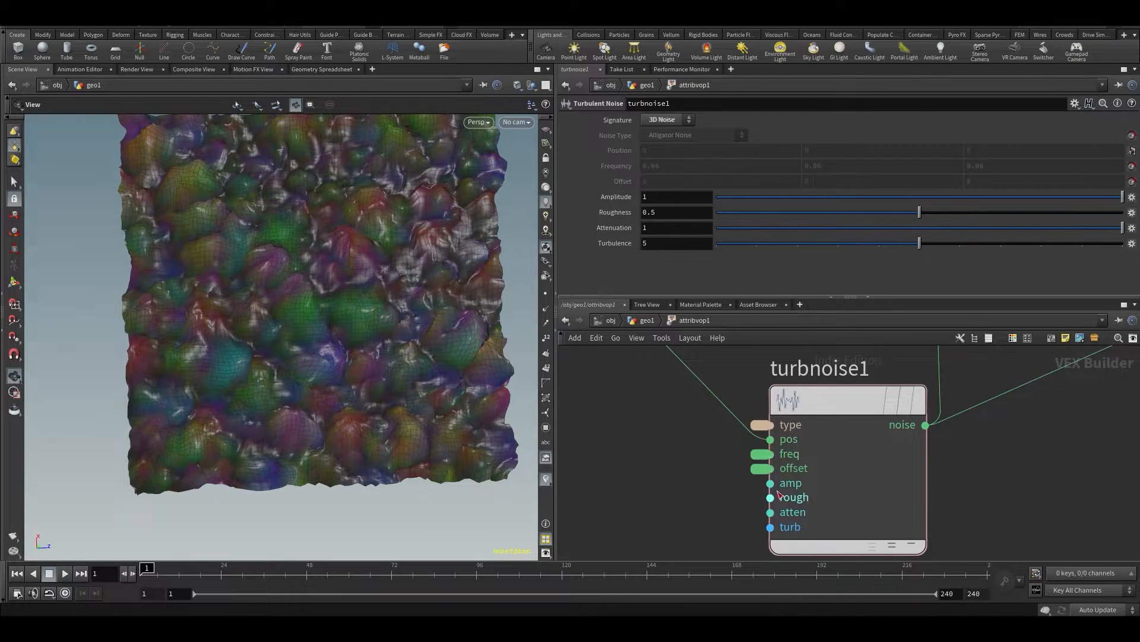
pyautogui.rightClick(771, 483)
pyautogui.click(803, 400)
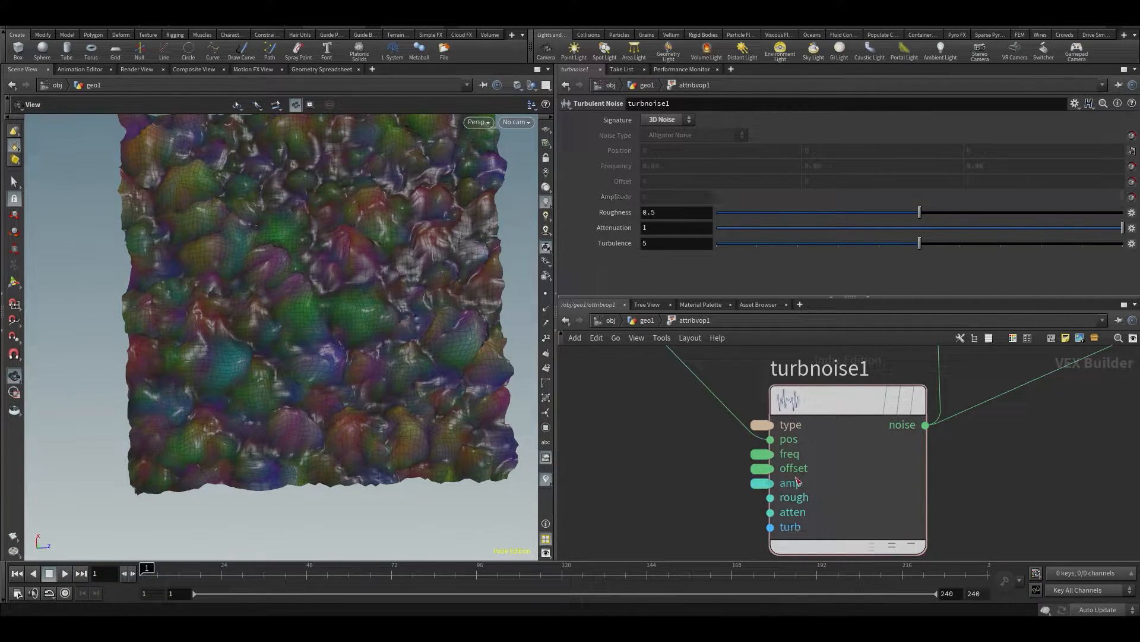
pyautogui.rightClick(770, 497)
pyautogui.click(803, 400)
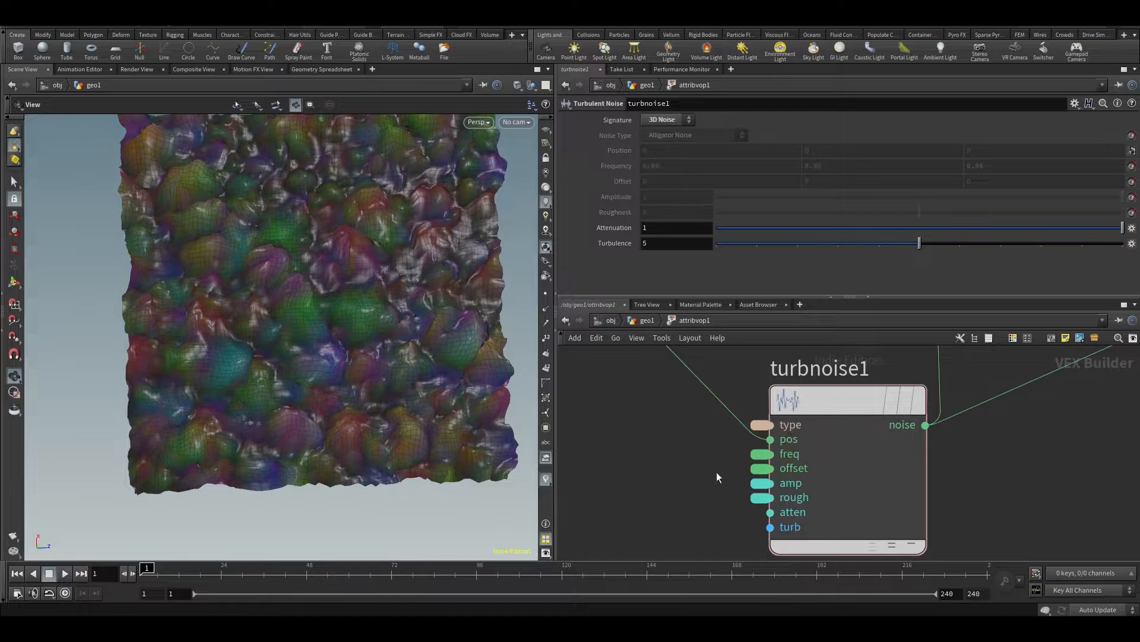
pyautogui.press('u')
pyautogui.moveTo(331, 348); pyautogui.dragTo(314, 310)
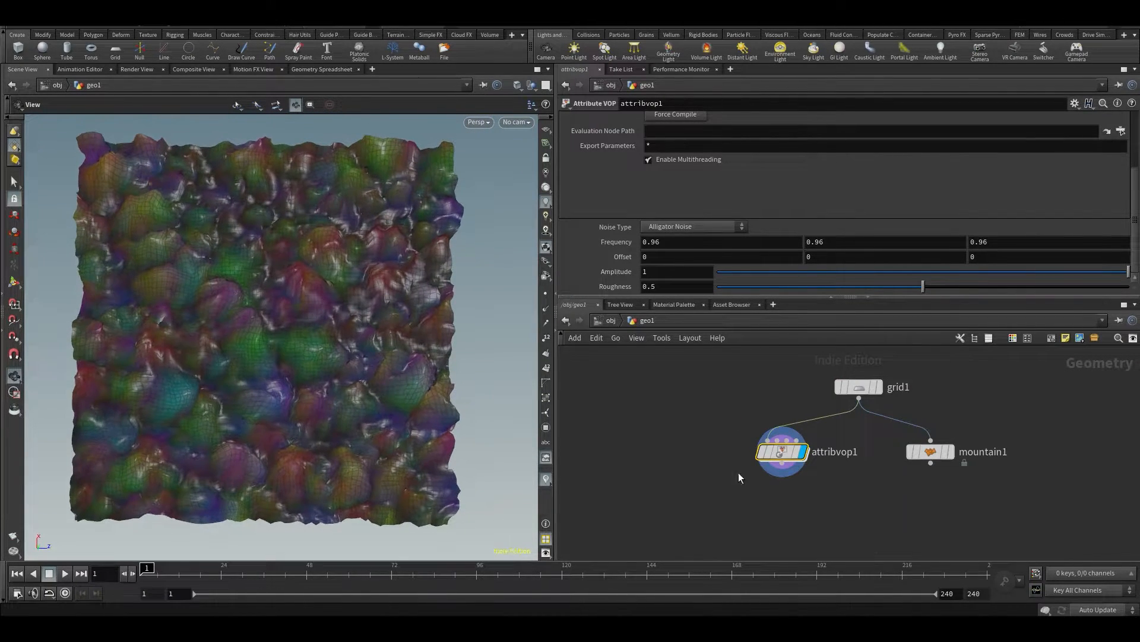
# Reopen the Attribute VOP network and remove the wire from Turbulent Noise to the output's Cd input
pyautogui.doubleClick(782, 451)
pyautogui.moveTo(969, 531); pyautogui.dragTo(934, 543, button='middle')
pyautogui.scroll(-4, 936, 537)
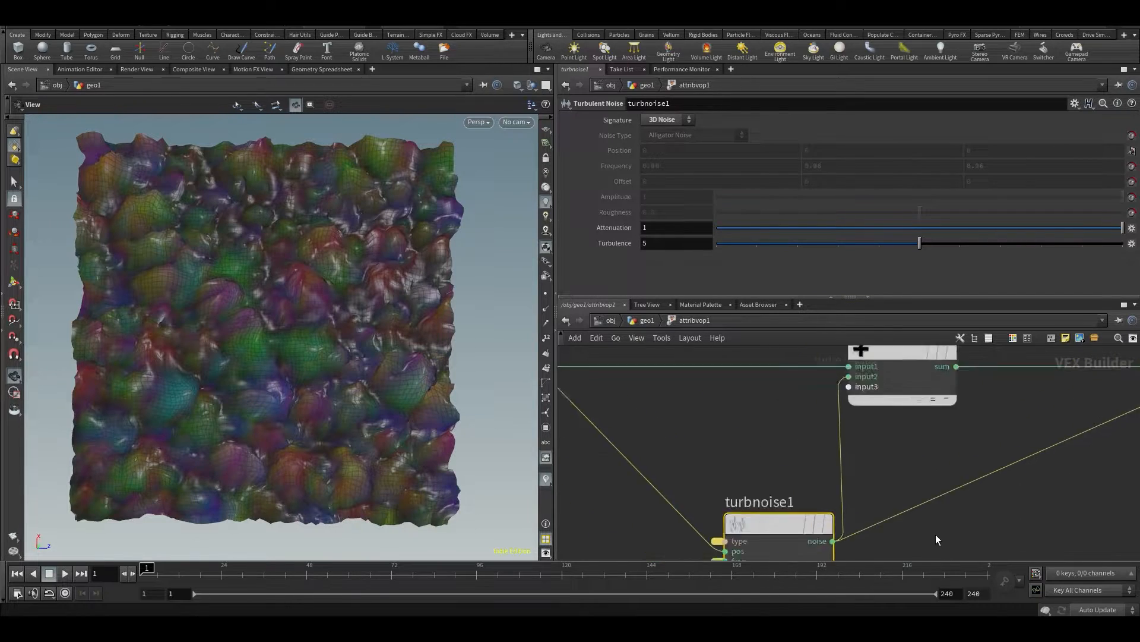
pyautogui.moveTo(969, 505); pyautogui.dragTo(880, 433, button='middle')
pyautogui.moveTo(976, 400); pyautogui.dragTo(969, 429, button='middle')
pyautogui.moveTo(931, 484); pyautogui.dragTo(847, 429)
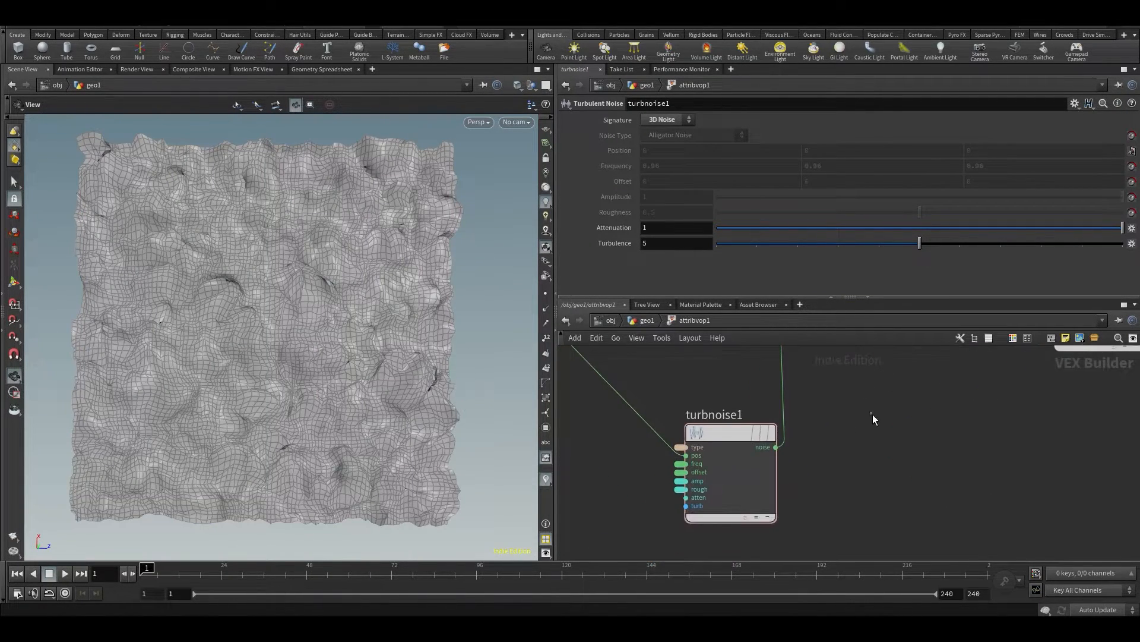
# Return to the geometry network and set the Attribute VOP's frequency to 0.36 on all three axes and its amplitude to 2.1
pyautogui.press('u')
pyautogui.moveTo(227, 332); pyautogui.dragTo(218, 278)
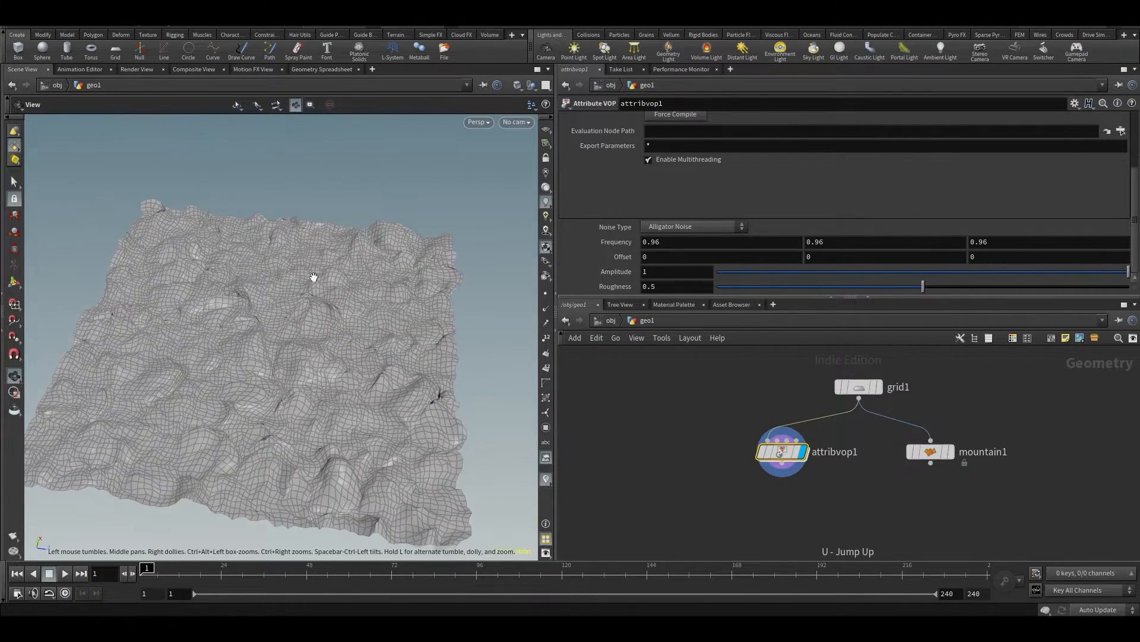
pyautogui.moveTo(629, 242); pyautogui.dragTo(678, 304, button='middle')
pyautogui.moveTo(334, 322)
pyautogui.mouseDown()
pyautogui.moveTo(288, 318)
pyautogui.moveTo(284, 305)
pyautogui.moveTo(351, 313)
pyautogui.mouseUp()
pyautogui.moveTo(606, 270); pyautogui.dragTo(633, 276, button='middle')
# Try Perlin Noise before setting the noise type to Simplex Noise, and set the amplitude to 3.2
pyautogui.click(679, 229)
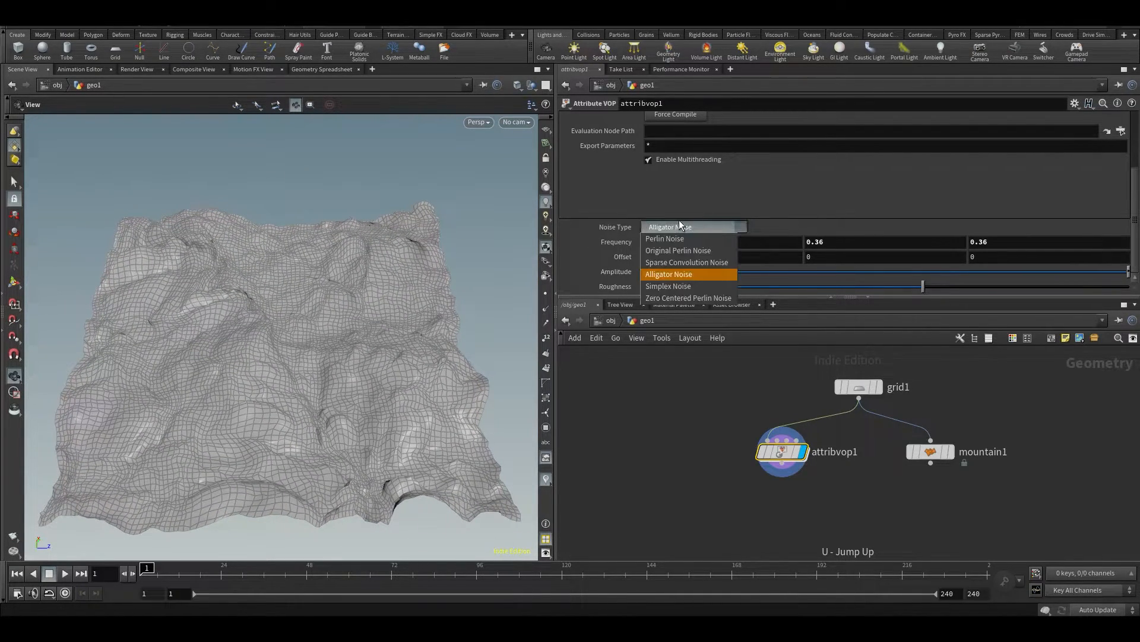
pyautogui.click(672, 240)
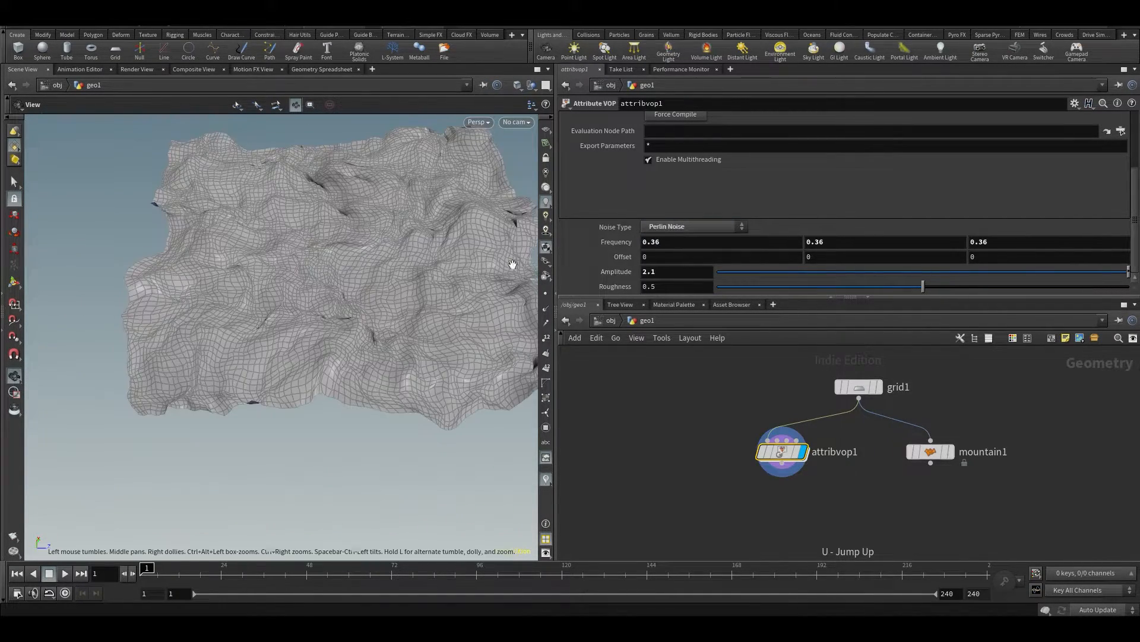
pyautogui.click(664, 230)
pyautogui.click(671, 288)
pyautogui.keyDown('alt'); pyautogui.moveTo(380, 332); pyautogui.dragTo(298, 297); pyautogui.keyUp('alt')
pyautogui.moveTo(608, 271); pyautogui.dragTo(678, 261, button='middle')
pyautogui.keyDown('alt'); pyautogui.moveTo(285, 326); pyautogui.dragTo(354, 377); pyautogui.keyUp('alt')
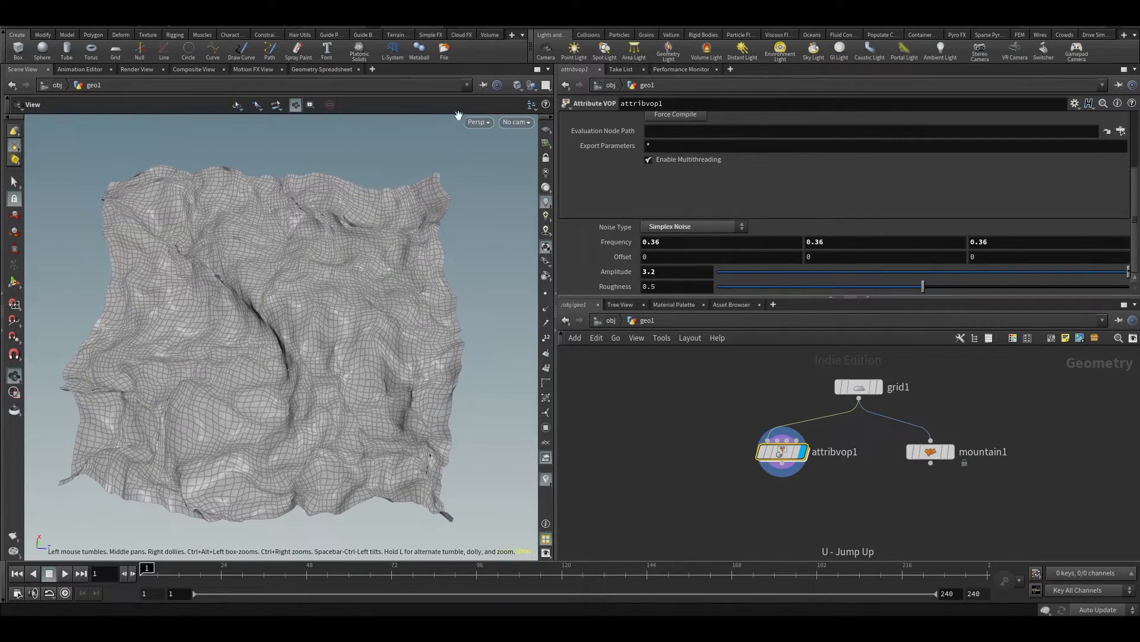
# Switch the viewport shading to Smooth Shaded and set the Attribute VOP's roughness to 0.306
pyautogui.click(516, 86)
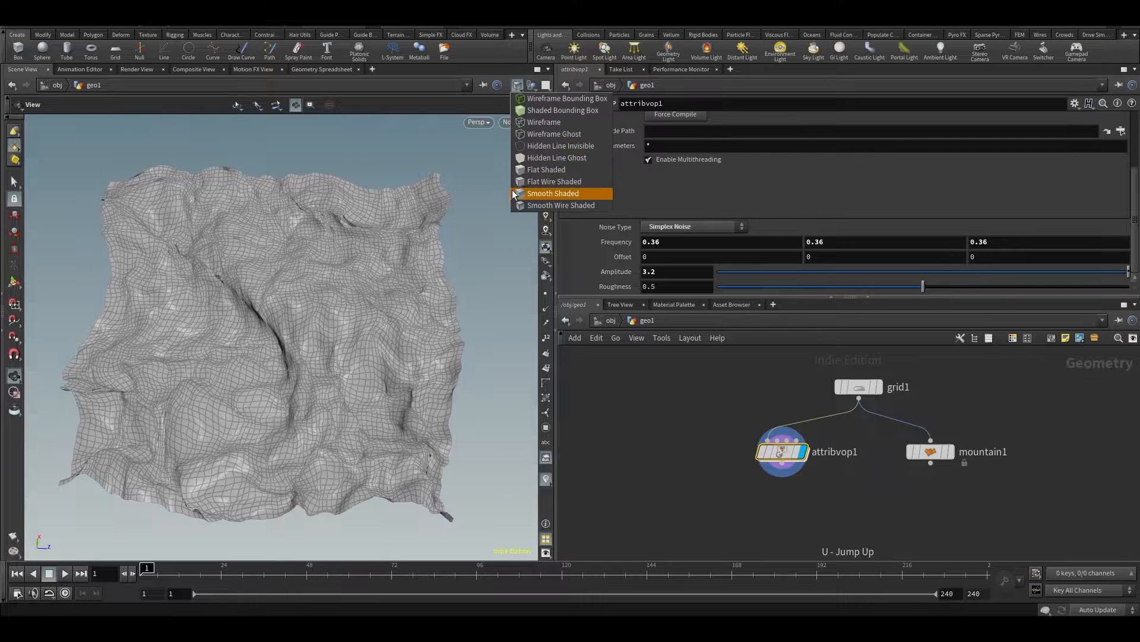
pyautogui.click(564, 191)
pyautogui.moveTo(285, 293)
pyautogui.mouseDown()
pyautogui.moveTo(357, 218)
pyautogui.moveTo(306, 254)
pyautogui.moveTo(320, 297)
pyautogui.mouseUp()
pyautogui.moveTo(929, 290); pyautogui.dragTo(843, 287)
pyautogui.moveTo(173, 326); pyautogui.dragTo(220, 227)
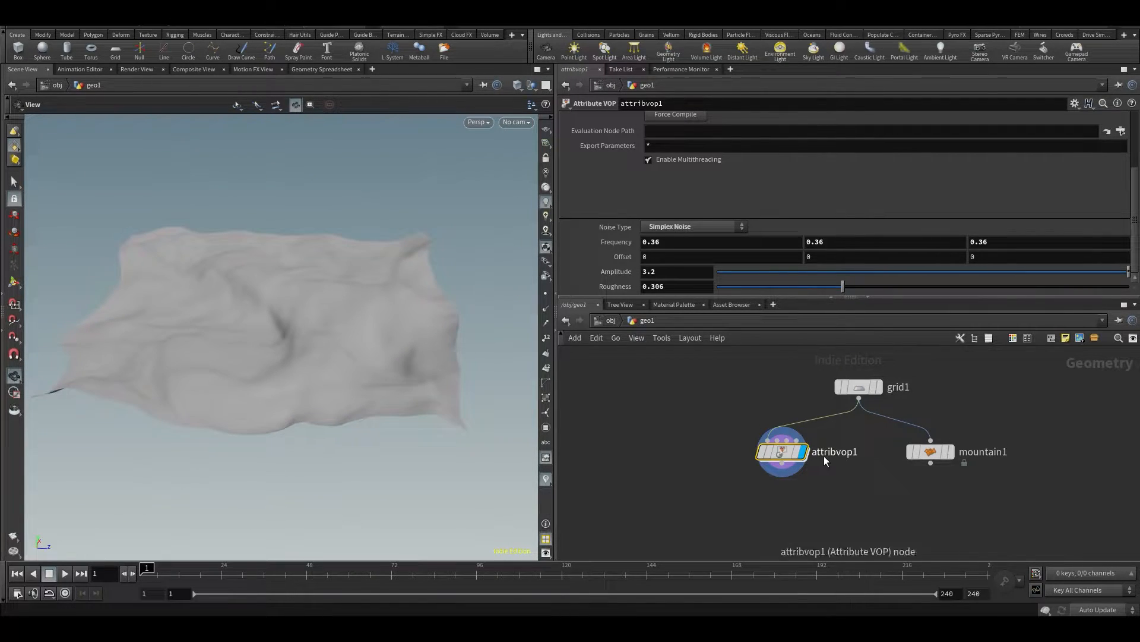
# Display the Mountain node's result for comparison and switch the display back to the Attribute VOP
pyautogui.click(950, 452)
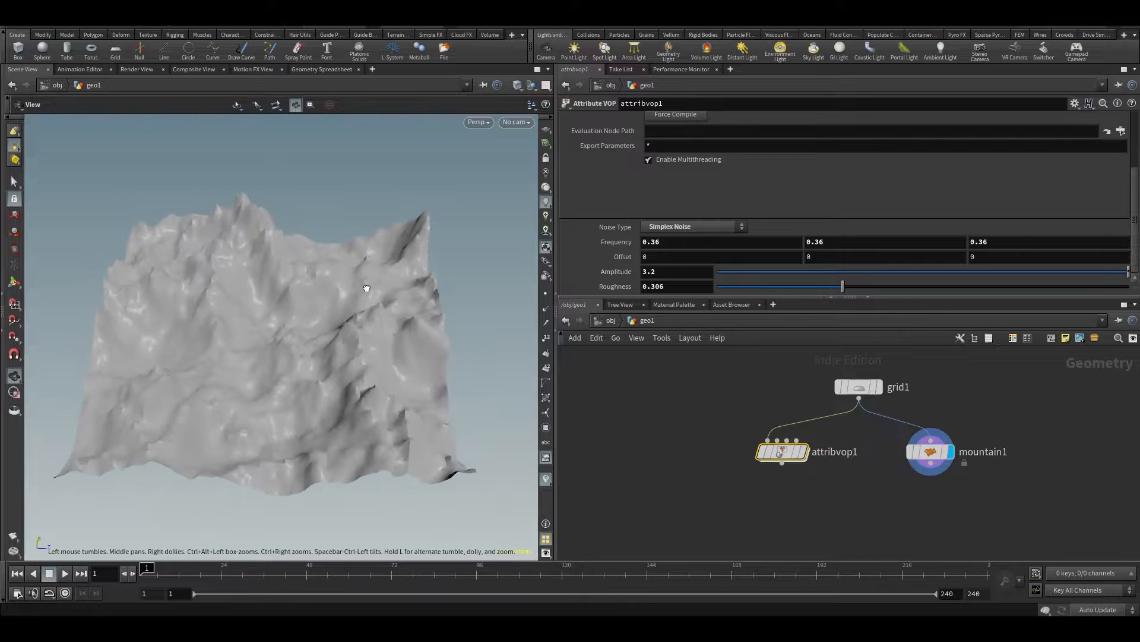
pyautogui.moveTo(774, 459)
pyautogui.click(818, 434)
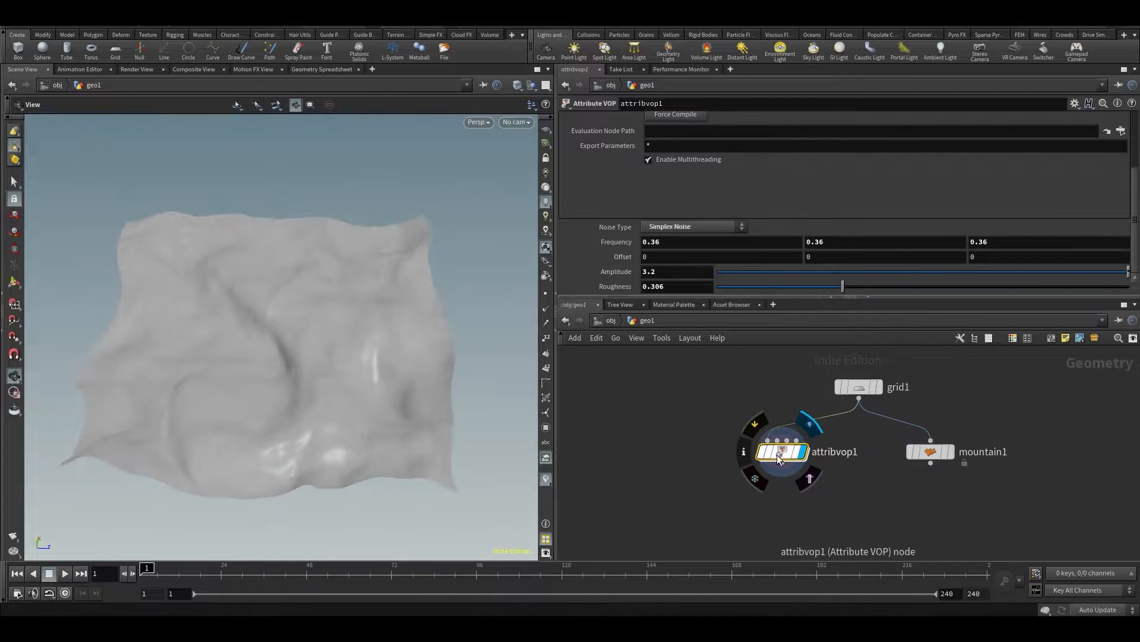
# Set the noise type to Zero Centered Perlin Noise, with roughness 0.437 and frequency 0.26 on all three axes
pyautogui.click(710, 225)
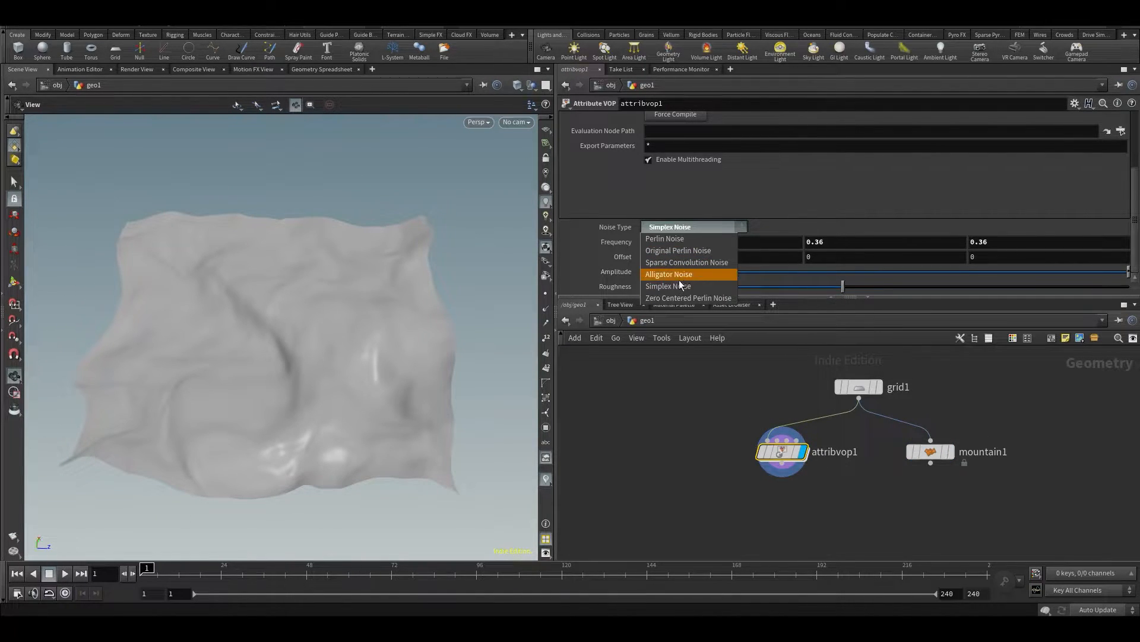
pyautogui.click(668, 299)
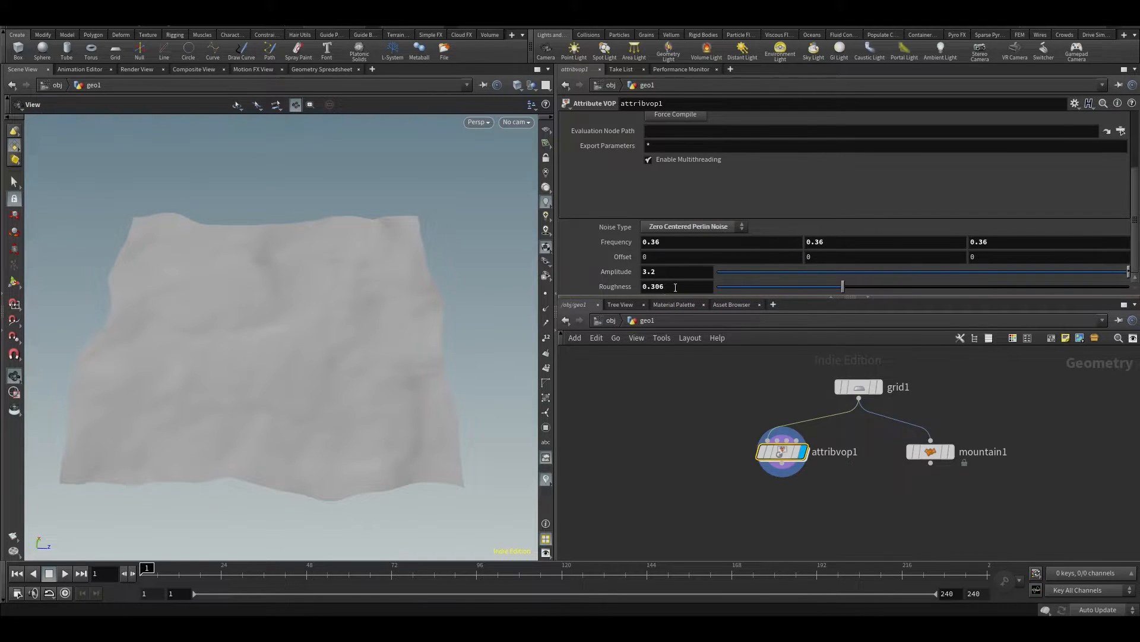
pyautogui.moveTo(622, 272); pyautogui.dragTo(655, 281, button='middle')
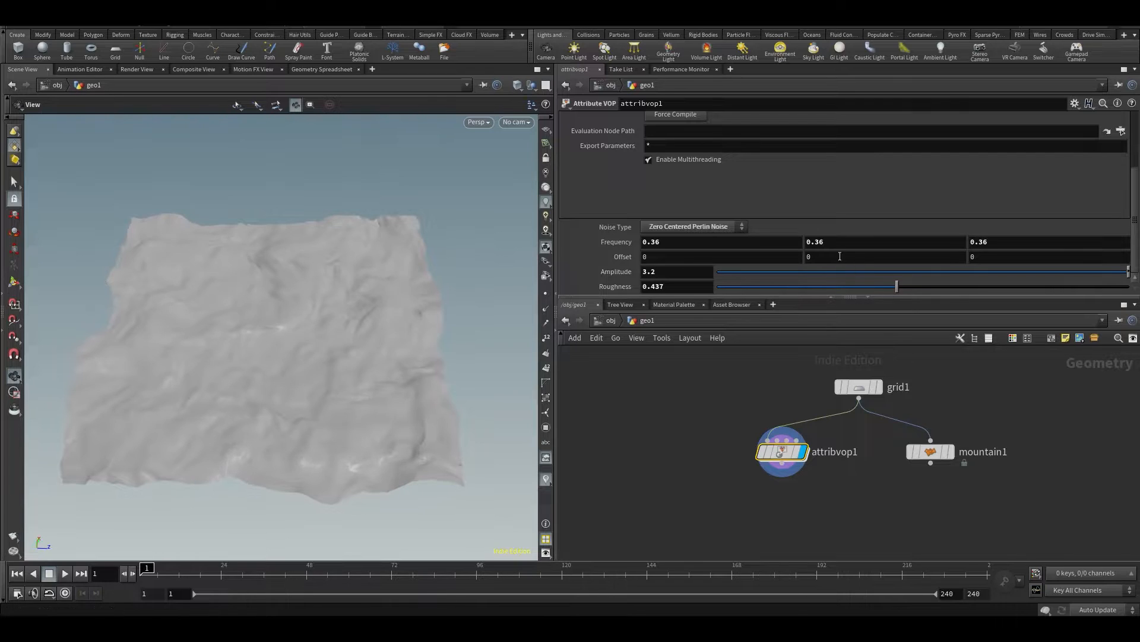
pyautogui.click(679, 231)
pyautogui.click(619, 226)
pyautogui.moveTo(613, 242); pyautogui.dragTo(642, 263, button='middle')
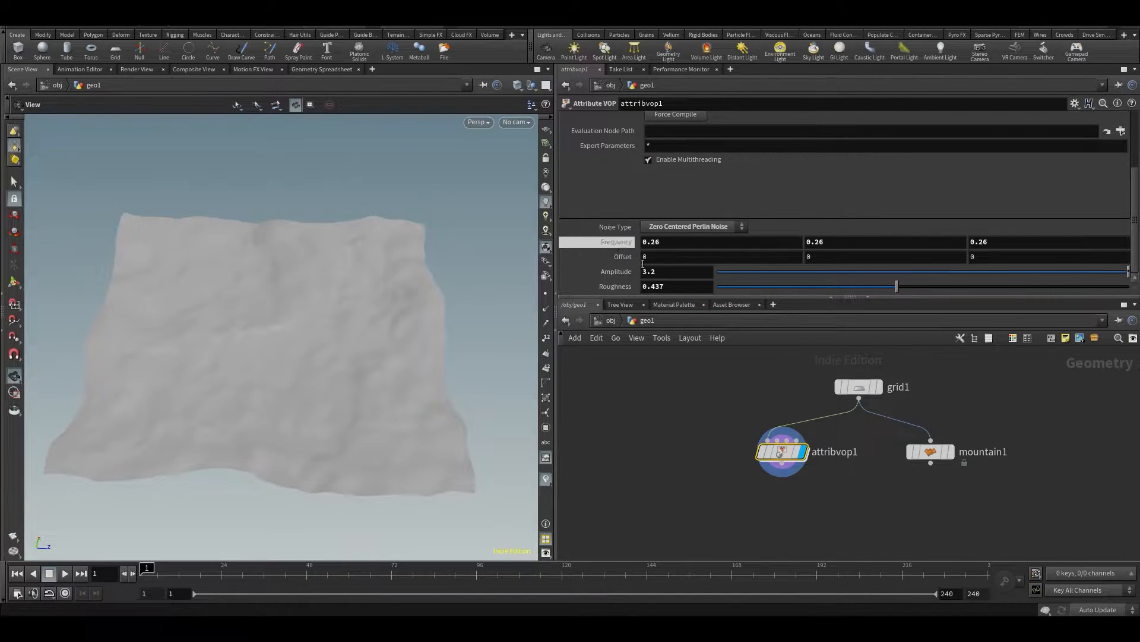
# Reopen the Attribute VOP network and place a second Turbulent Noise node below the existing one
pyautogui.doubleClick(783, 452)
pyautogui.scroll(-4, 825, 417)
pyautogui.moveTo(833, 412); pyautogui.dragTo(961, 425, button='middle')
pyautogui.scroll(3, 832, 467)
pyautogui.moveTo(864, 471); pyautogui.dragTo(824, 481)
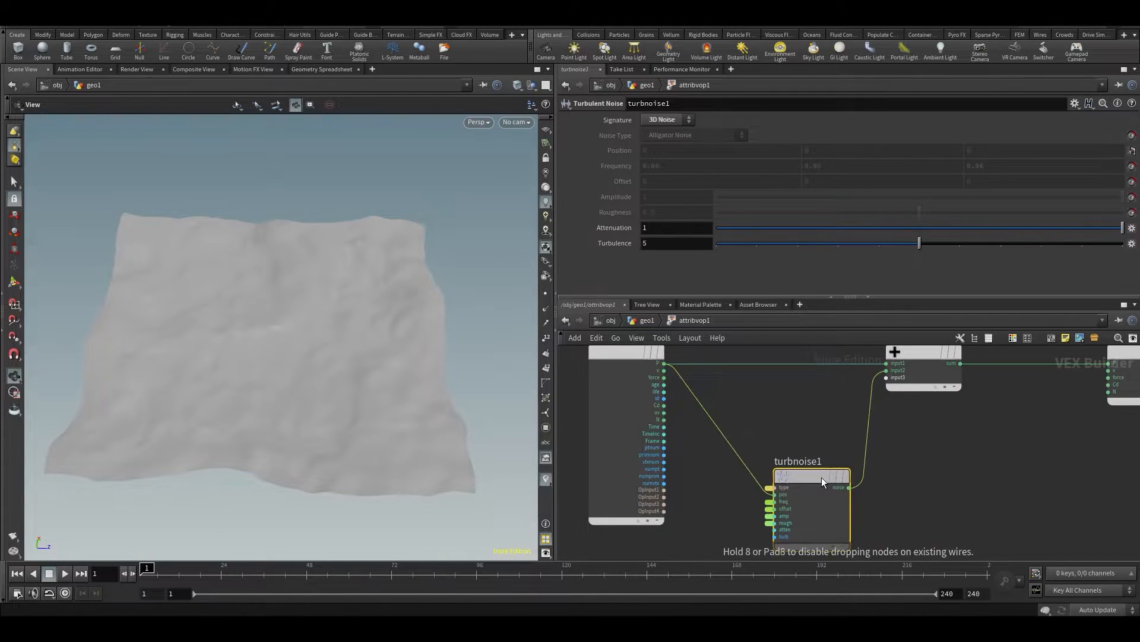
pyautogui.scroll(-3, 823, 463)
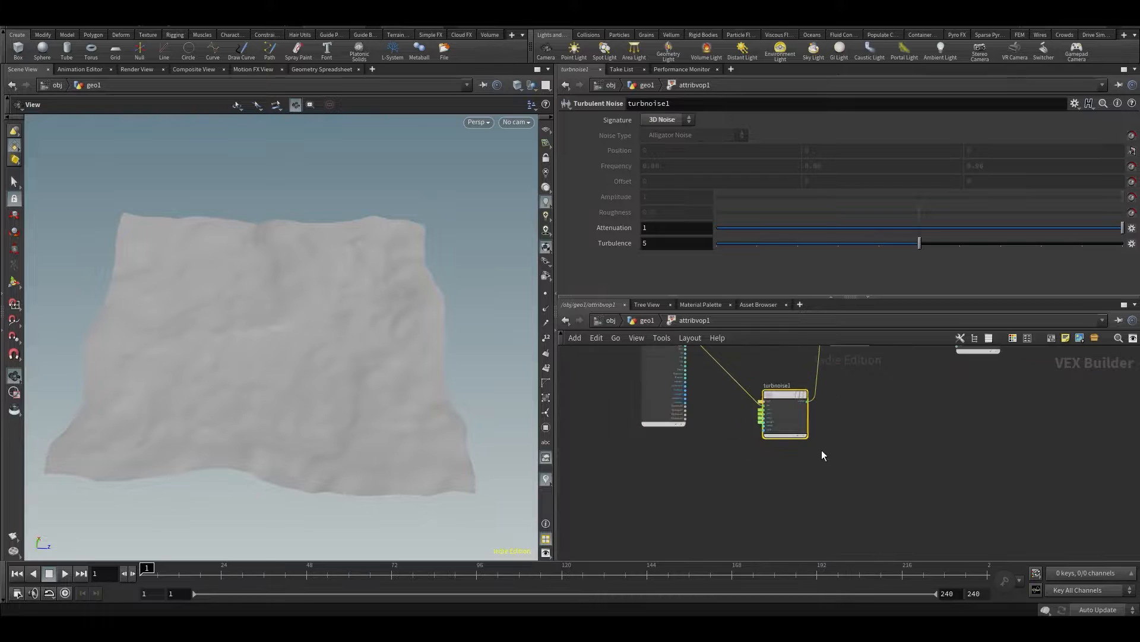
pyautogui.press('Tab')
pyautogui.write('turb')
pyautogui.press('Return')
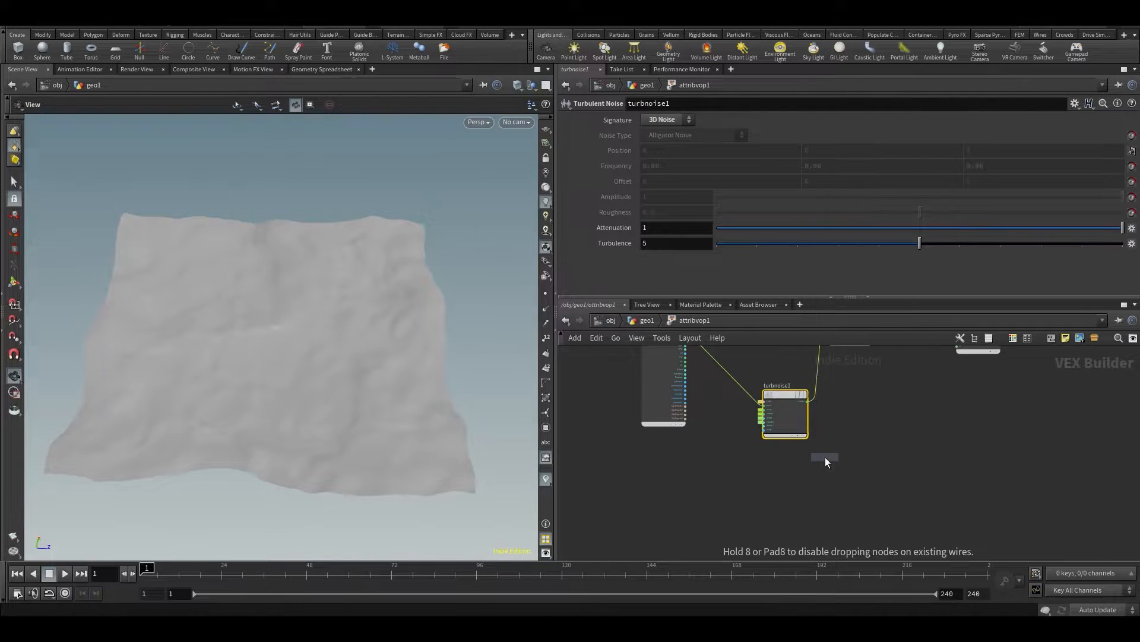
pyautogui.click(786, 472)
# Insert a second Add node into the wire between the first Turbulent Noise and the existing Add node
pyautogui.scroll(3, 844, 414)
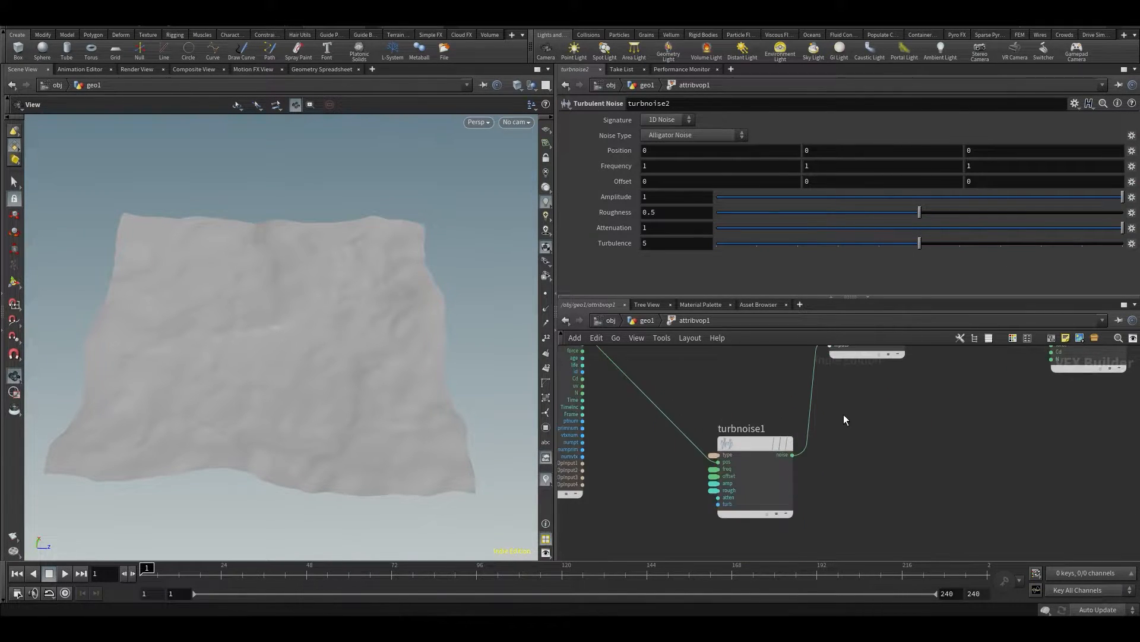
pyautogui.press('Tab')
pyautogui.write('add')
pyautogui.press('Return')
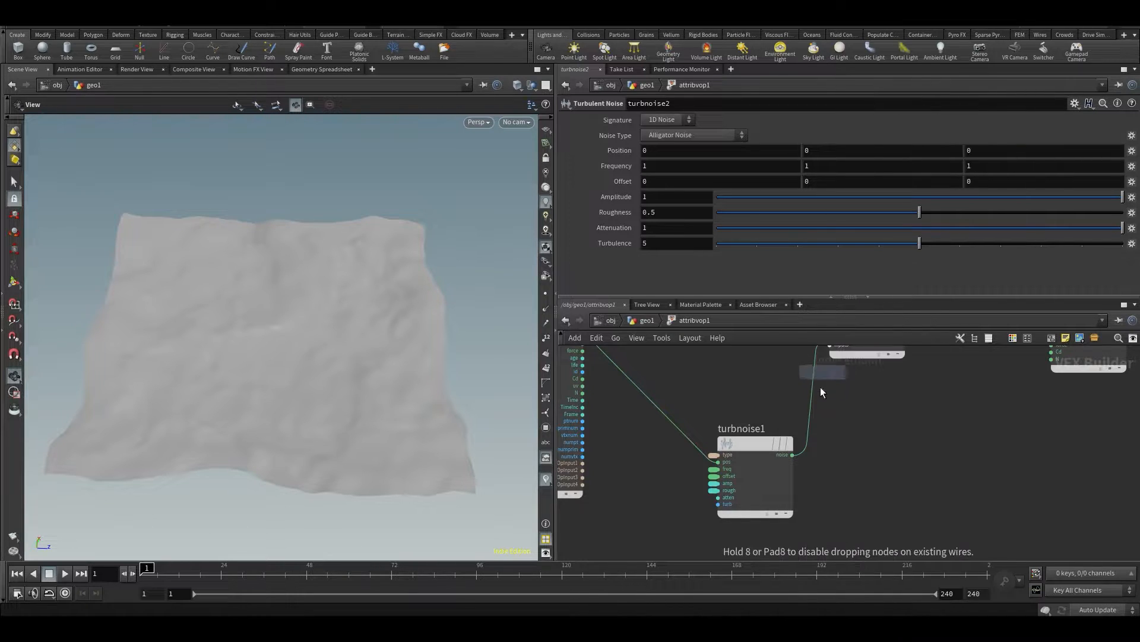
pyautogui.click(801, 404)
pyautogui.moveTo(838, 506); pyautogui.dragTo(848, 417, button='middle')
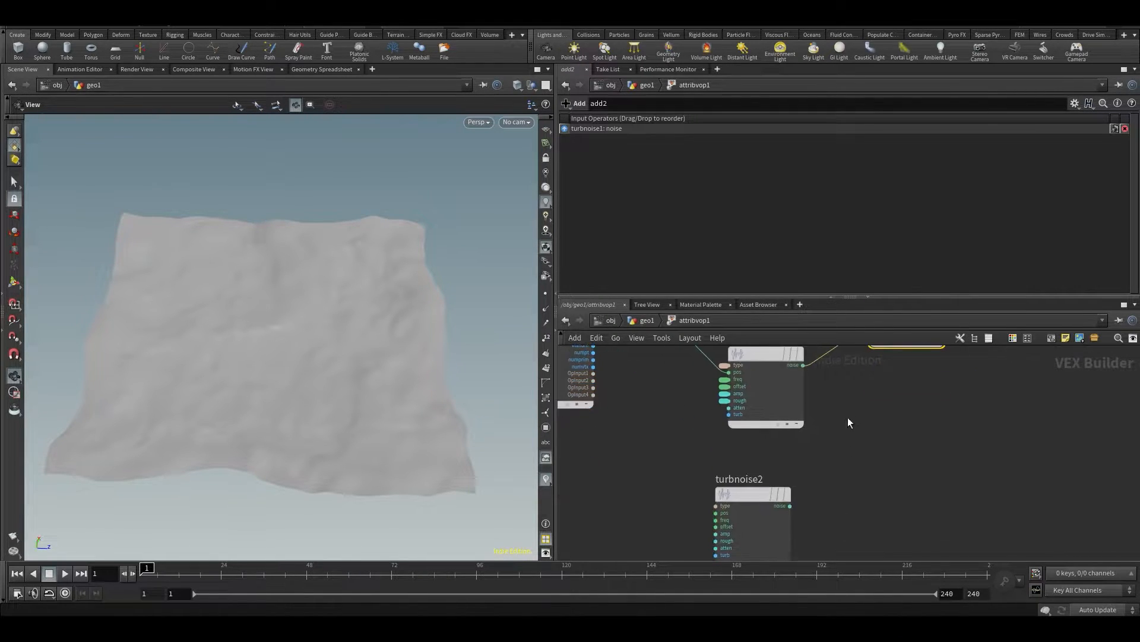
# Connect the geometry globals' P output to the position input of turbnoise2
pyautogui.scroll(-1, 830, 437)
pyautogui.moveTo(736, 501); pyautogui.dragTo(725, 453)
pyautogui.moveTo(722, 376); pyautogui.dragTo(786, 471, button='middle')
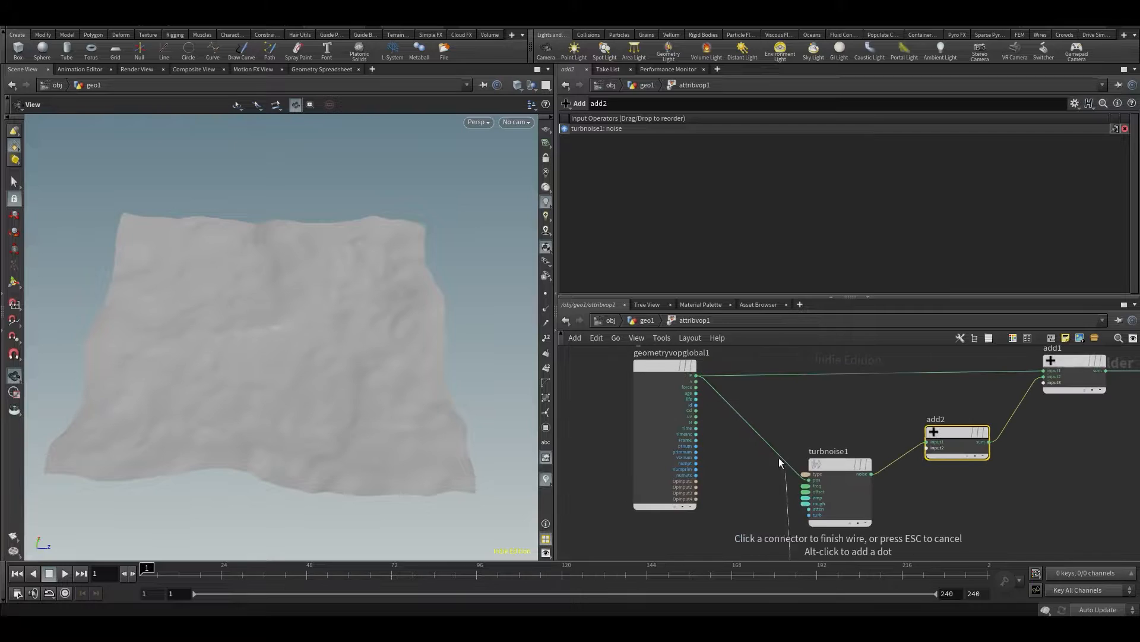
pyautogui.click(696, 375)
pyautogui.moveTo(896, 462); pyautogui.dragTo(880, 375, button='middle')
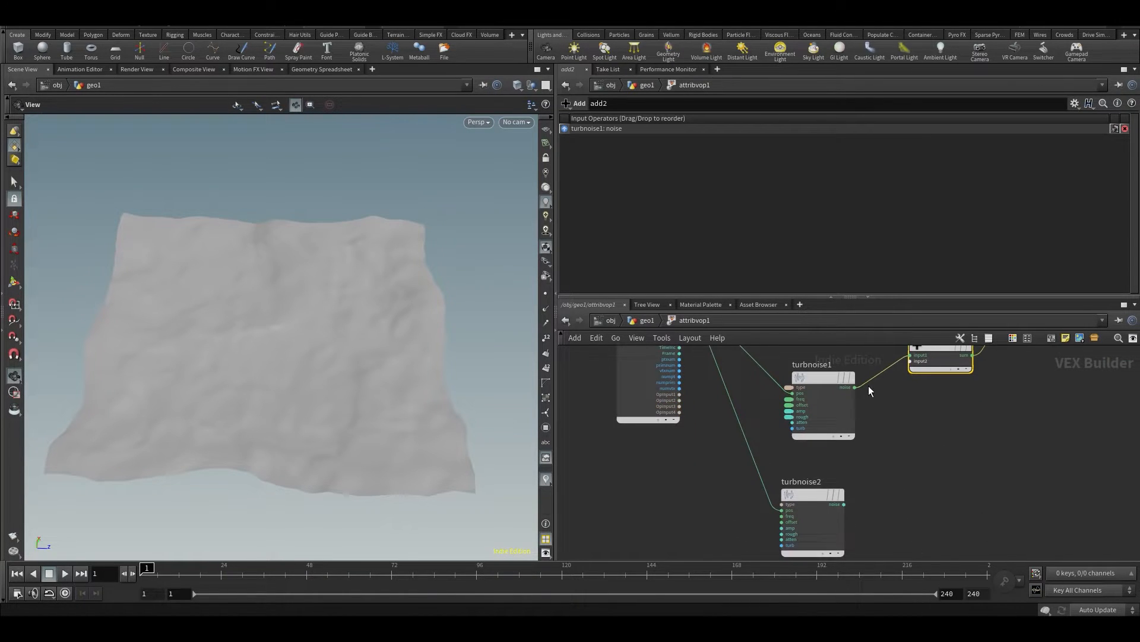
# Set turbnoise2's signature to 3D Noise and wire its noise output into the second input of add2
pyautogui.click(809, 484)
pyautogui.click(659, 119)
pyautogui.click(664, 148)
pyautogui.click(844, 503)
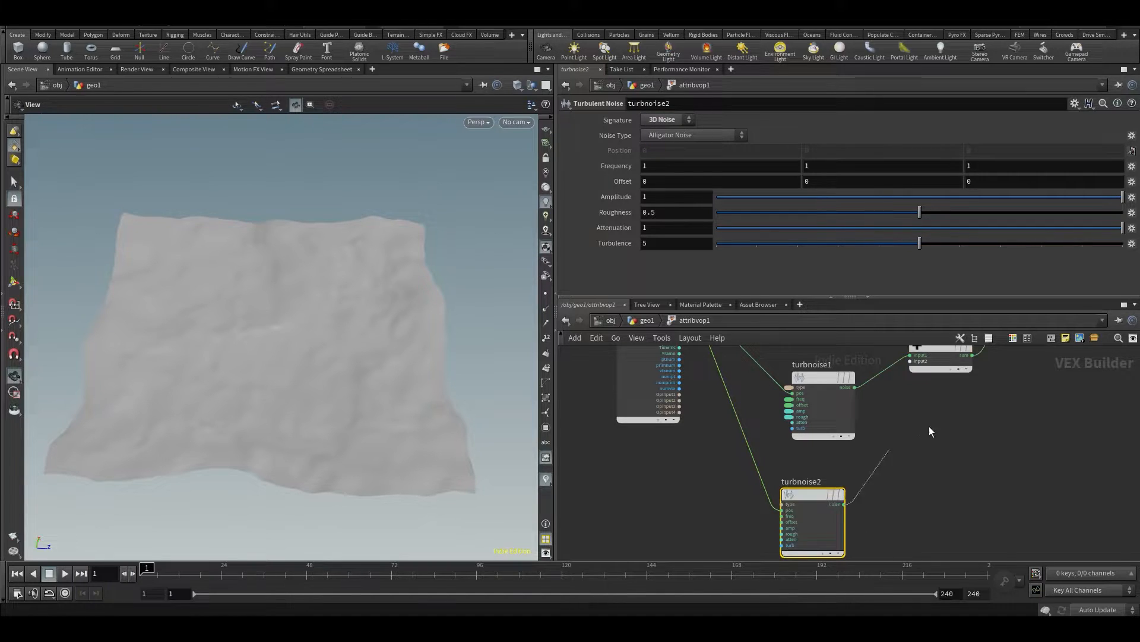
pyautogui.click(941, 364)
pyautogui.moveTo(973, 397); pyautogui.dragTo(957, 421, button='middle')
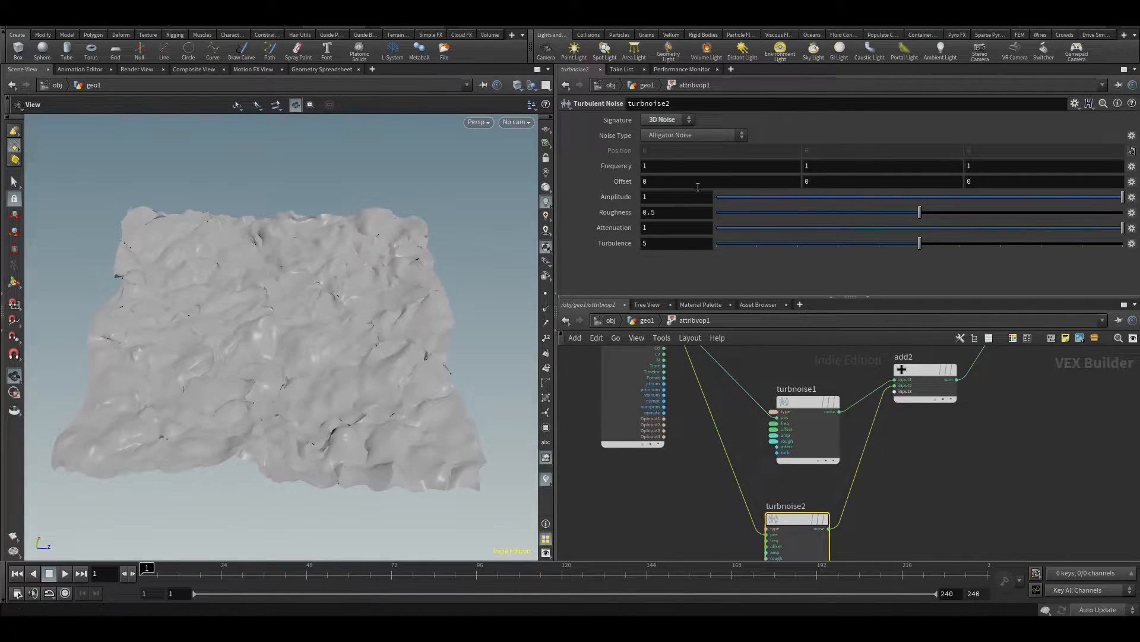
# Set turbnoise2's amplitude to 0.553 and roughness to 0.591, and inspect the displaced surface from a low angle
pyautogui.moveTo(941, 197); pyautogui.dragTo(1016, 200)
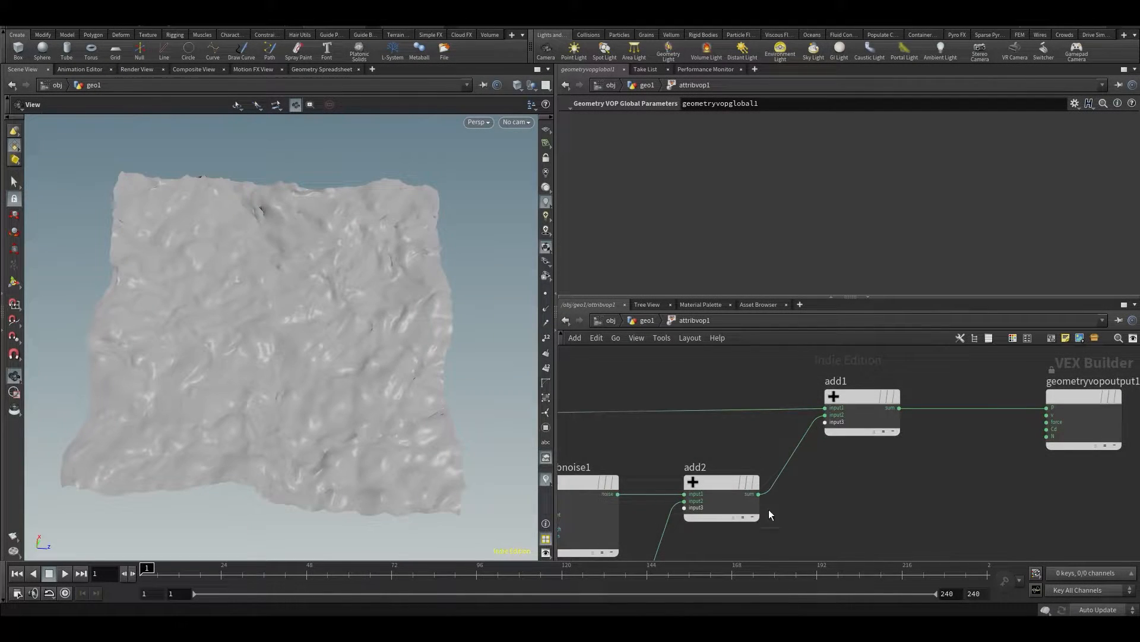
pyautogui.moveTo(770, 514); pyautogui.dragTo(790, 485, button='middle')
pyautogui.moveTo(363, 425); pyautogui.dragTo(413, 341)
# Promote the third input of add2 to a parameter and set its type to 3 Floats (vector)
pyautogui.moveTo(944, 424); pyautogui.dragTo(941, 482, button='middle')
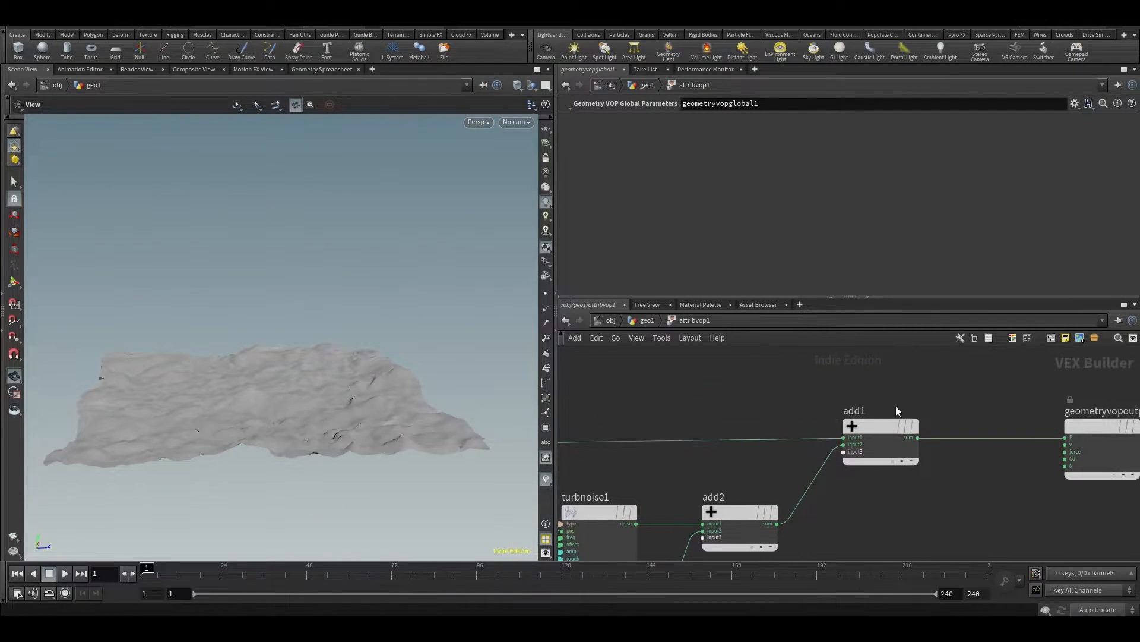
pyautogui.moveTo(722, 461); pyautogui.dragTo(811, 390, button='middle')
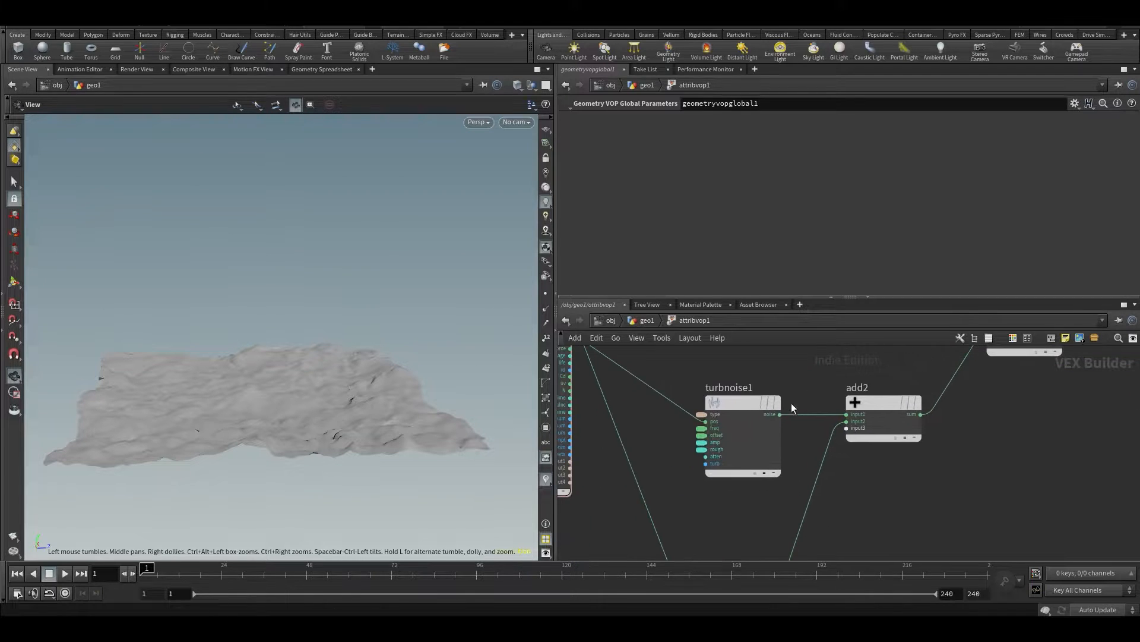
pyautogui.moveTo(741, 405); pyautogui.dragTo(745, 388)
pyautogui.moveTo(955, 509); pyautogui.dragTo(1012, 334, button='middle')
pyautogui.moveTo(929, 347); pyautogui.dragTo(878, 522, button='middle')
pyautogui.scroll(3, 868, 439)
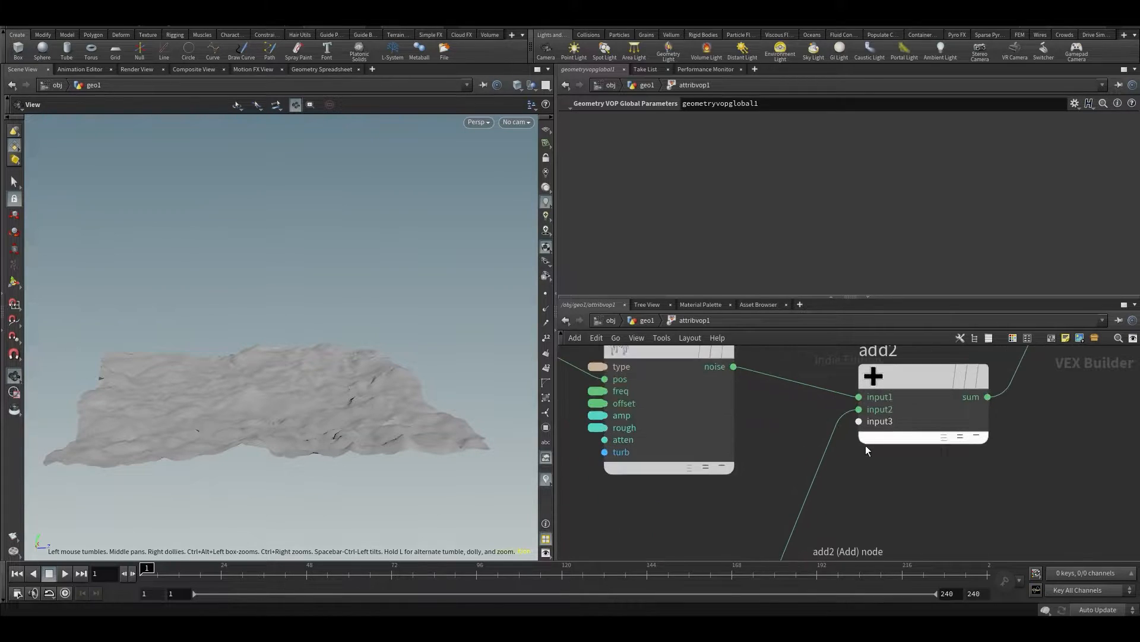
pyautogui.rightClick(860, 398)
pyautogui.click(869, 401)
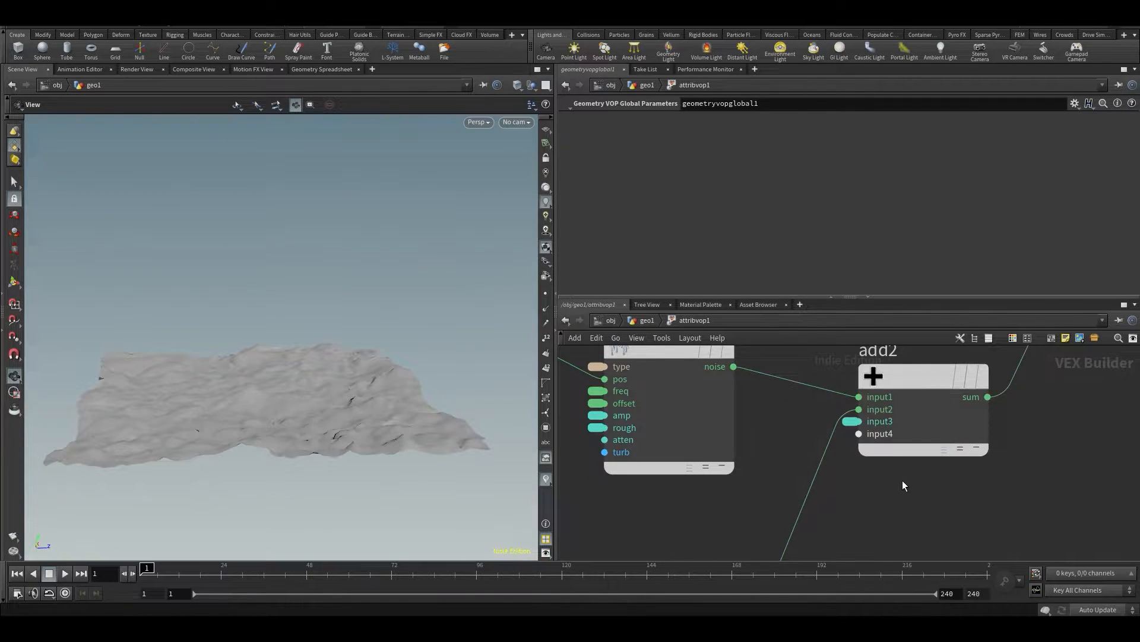
pyautogui.click(849, 421)
pyautogui.click(683, 176)
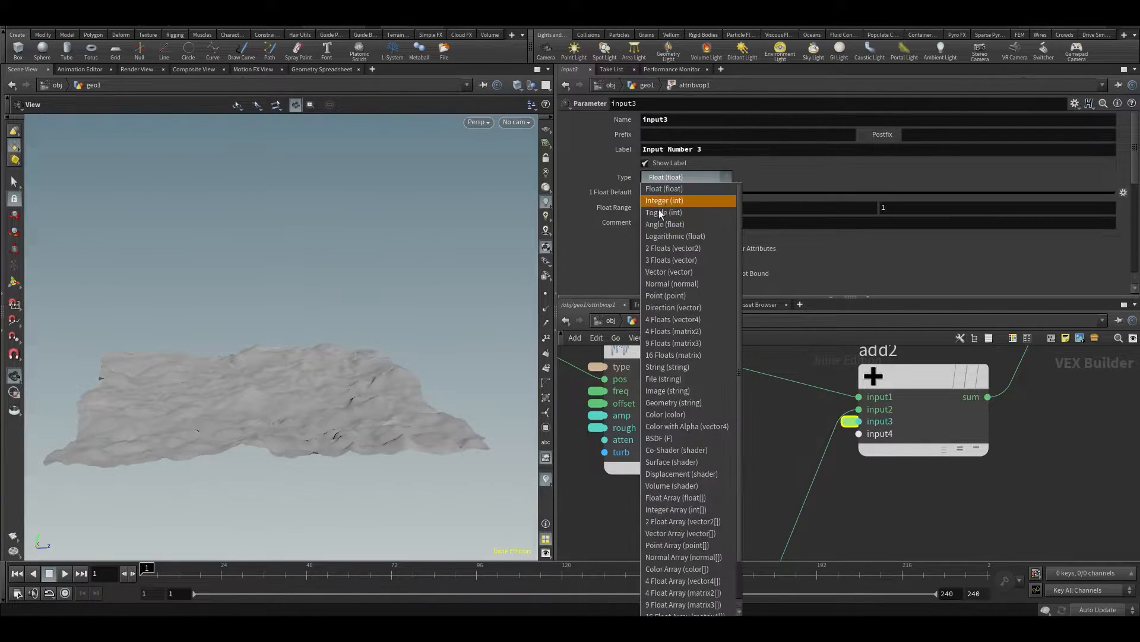
pyautogui.click(677, 262)
# Return to the geometry level, try changing the promoted Input Number 3 on attribvop1, and undo the change
pyautogui.press('u')
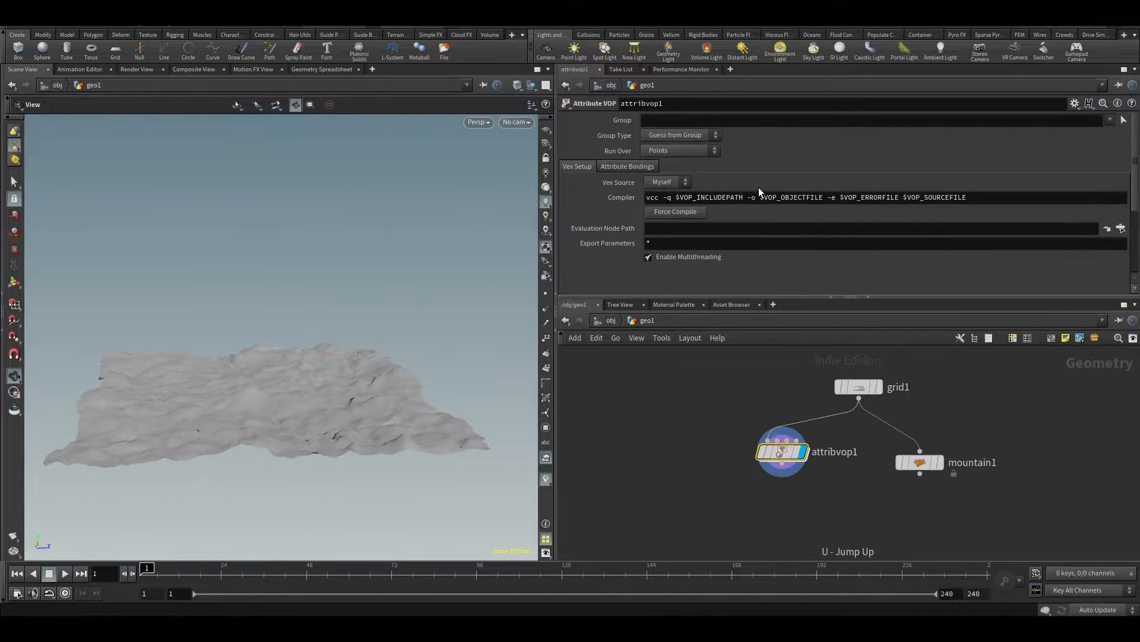
pyautogui.scroll(-5, 758, 188)
pyautogui.moveTo(859, 287); pyautogui.dragTo(962, 301, button='middle')
pyautogui.hotkey('ctrl', 'z')
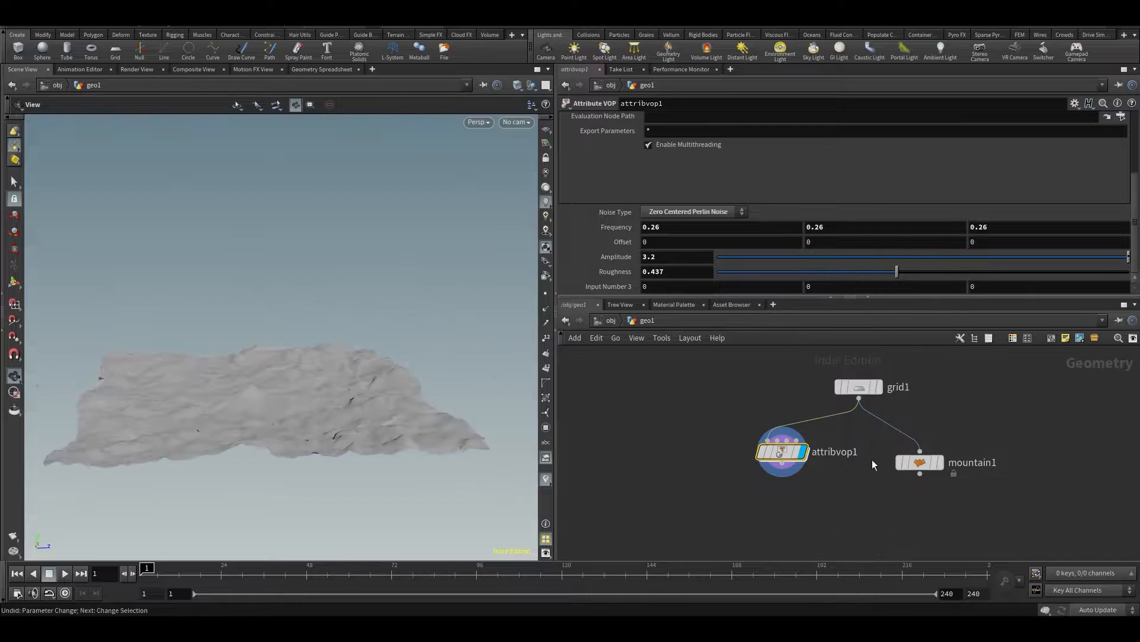
# Reopen the attribvop1 network, cut the wiring of turbnoise2, delete that node, and return to the geometry level
pyautogui.doubleClick(779, 450)
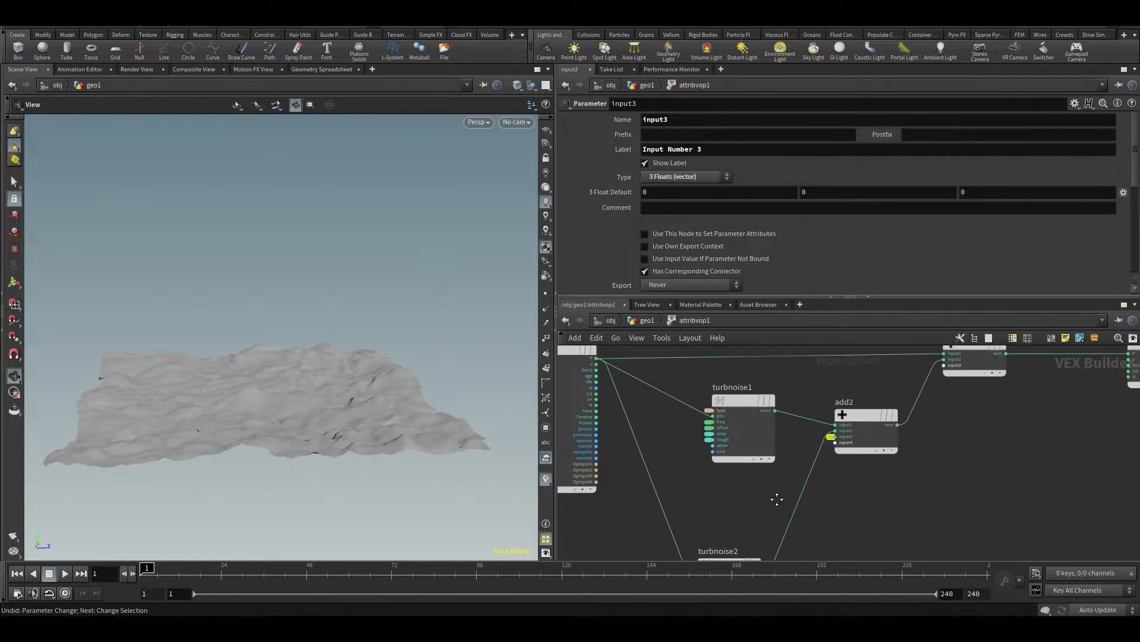
pyautogui.press('y')
pyautogui.moveTo(772, 469); pyautogui.dragTo(824, 512)
pyautogui.moveTo(828, 519); pyautogui.dragTo(836, 475, button='middle')
pyautogui.moveTo(838, 473); pyautogui.dragTo(714, 550)
pyautogui.press('Delete')
pyautogui.press('u')
# Set attribvop1's frequency to 0.1 on all three axes and its amplitude to 13.9
pyautogui.moveTo(764, 453); pyautogui.dragTo(755, 456)
pyautogui.moveTo(619, 258); pyautogui.dragTo(734, 242, button='middle')
pyautogui.write('.1')
pyautogui.press('Tab')
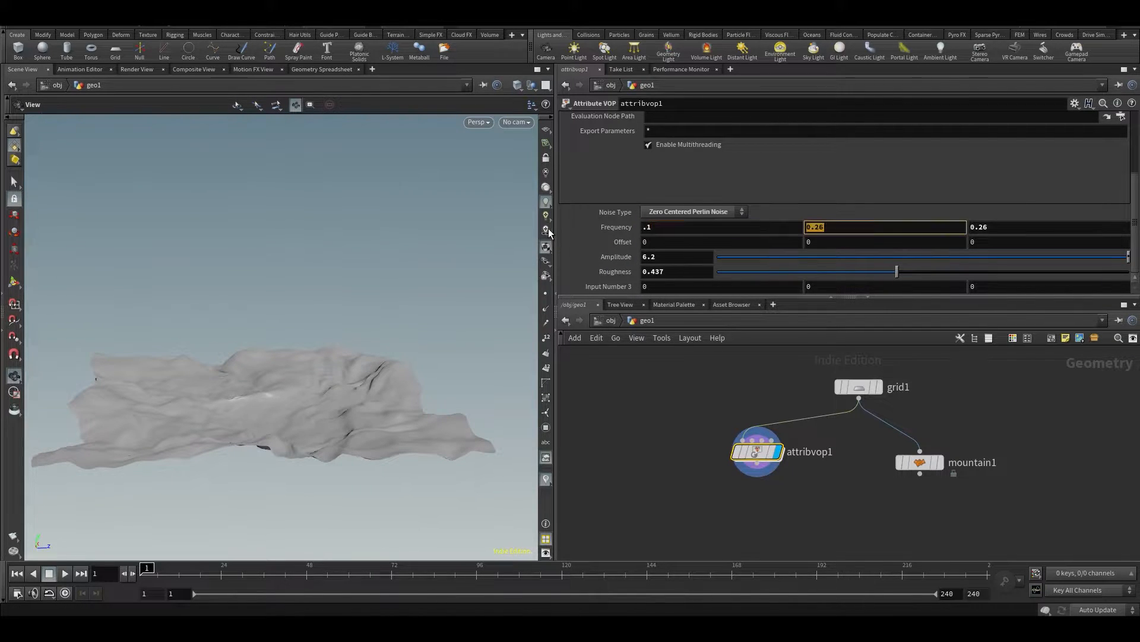
pyautogui.write('.1')
pyautogui.press('Return')
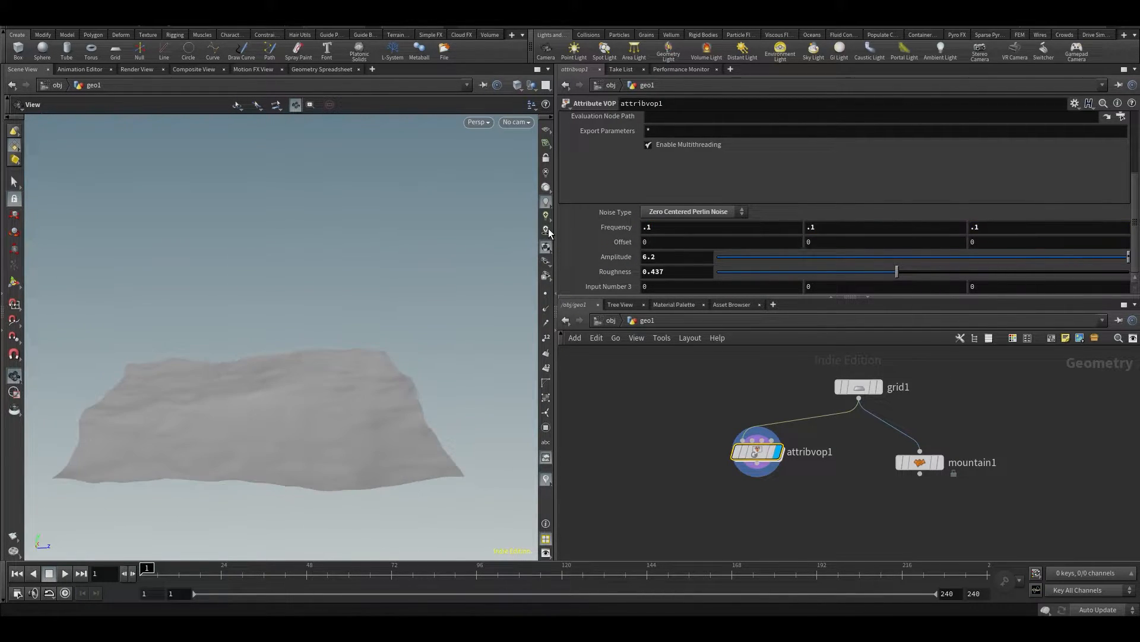
pyautogui.moveTo(611, 259); pyautogui.dragTo(974, 260, button='middle')
pyautogui.moveTo(303, 367); pyautogui.dragTo(269, 414)
pyautogui.moveTo(814, 474); pyautogui.dragTo(777, 459, button='middle')
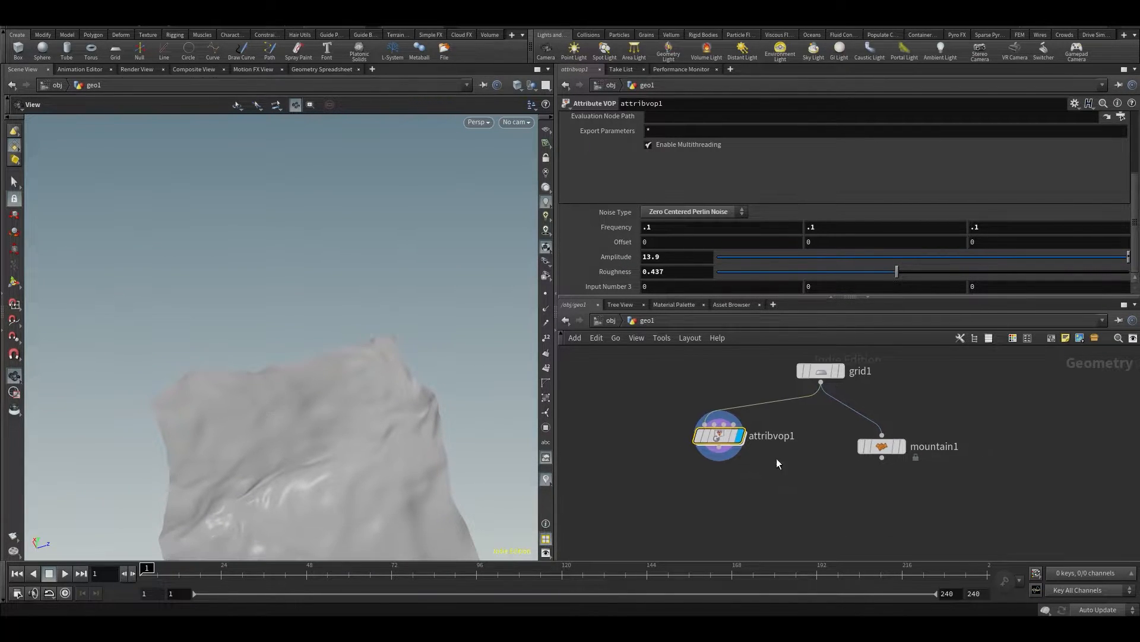
pyautogui.click(720, 447)
pyautogui.moveTo(717, 497); pyautogui.dragTo(708, 428, button='middle')
pyautogui.hotkey('ctrl', 'v')
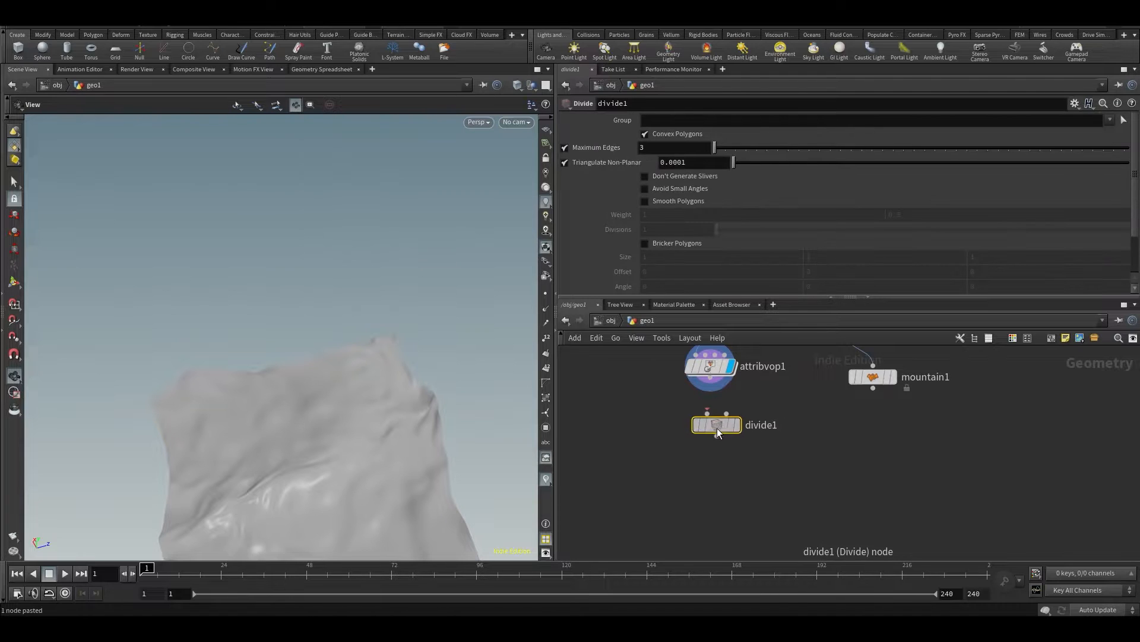
pyautogui.hotkey('ctrl', 'z')
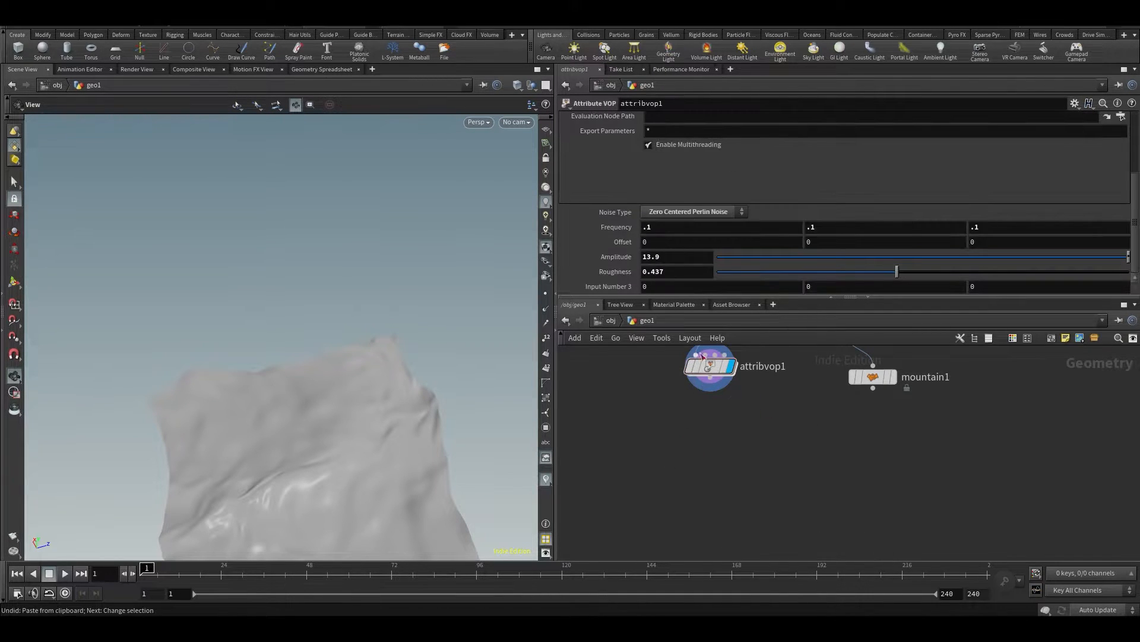
# Paste a copy of attribvop1 below it and wire the original's output into the copy's first input
pyautogui.hotkey('ctrl', 'v')
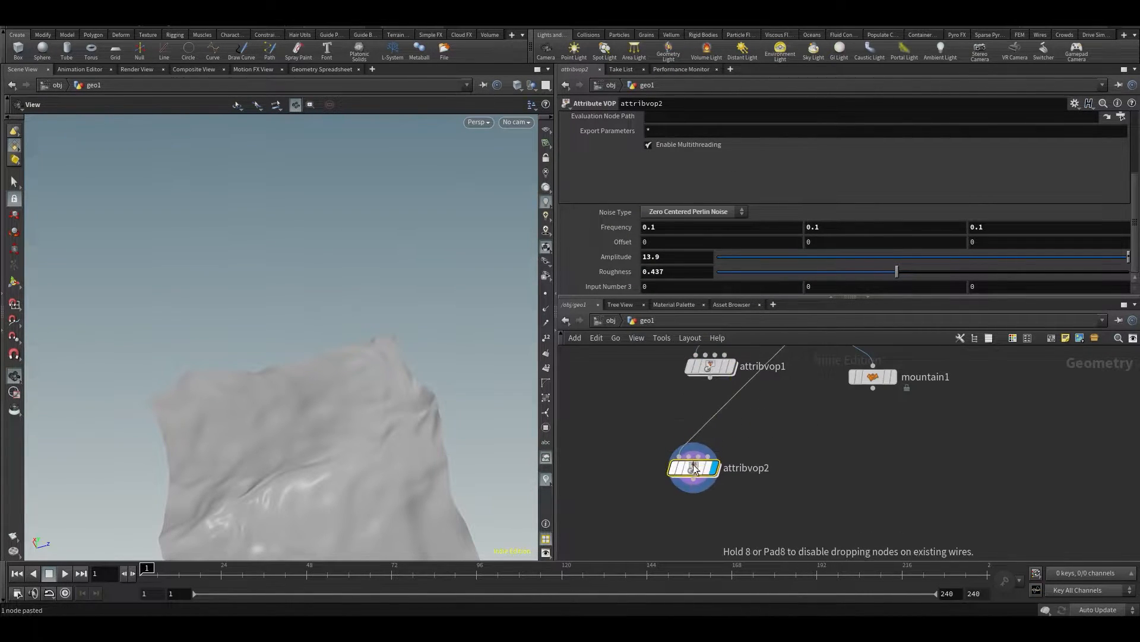
pyautogui.click(709, 378)
pyautogui.click(680, 456)
pyautogui.moveTo(680, 463); pyautogui.dragTo(697, 432)
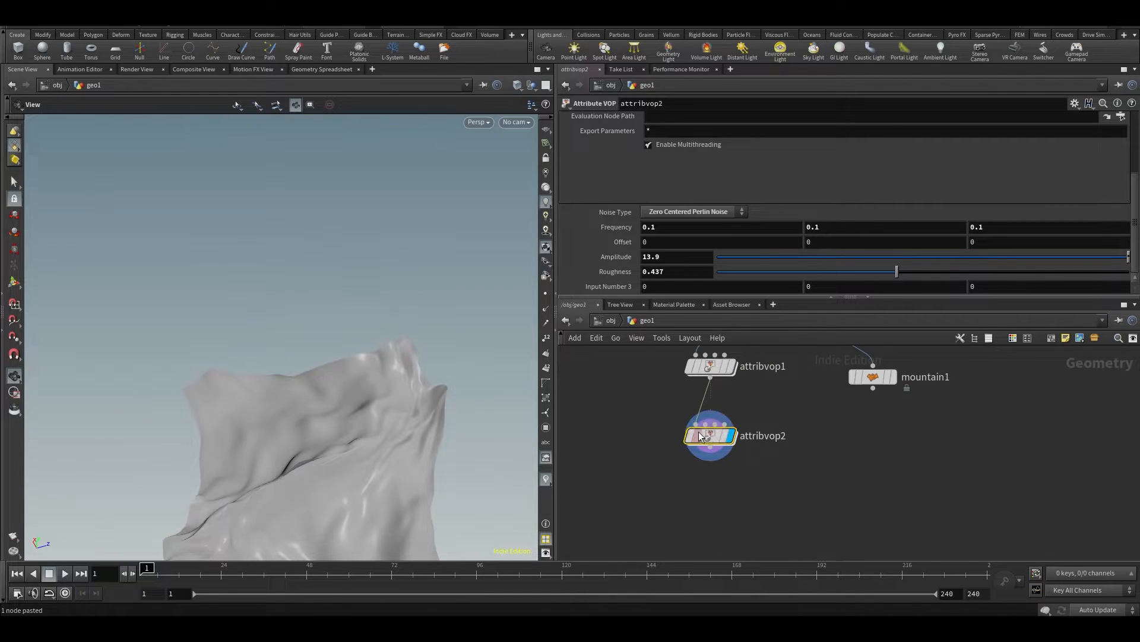
# Set attribvop2's frequency to 2.4 on all three axes and its amplitude to 0.38
pyautogui.moveTo(615, 227); pyautogui.dragTo(1020, 257)
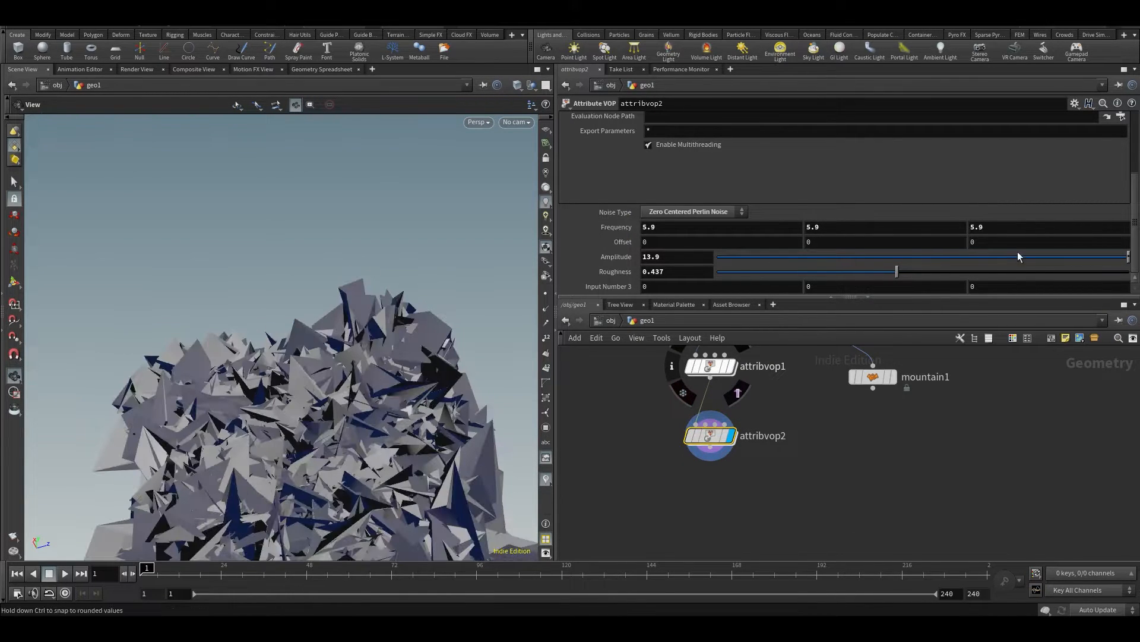
pyautogui.moveTo(907, 260); pyautogui.dragTo(902, 259)
pyautogui.moveTo(1005, 252); pyautogui.dragTo(950, 264)
pyautogui.moveTo(634, 229); pyautogui.dragTo(428, 261, button='middle')
pyautogui.moveTo(187, 488); pyautogui.dragTo(520, 395)
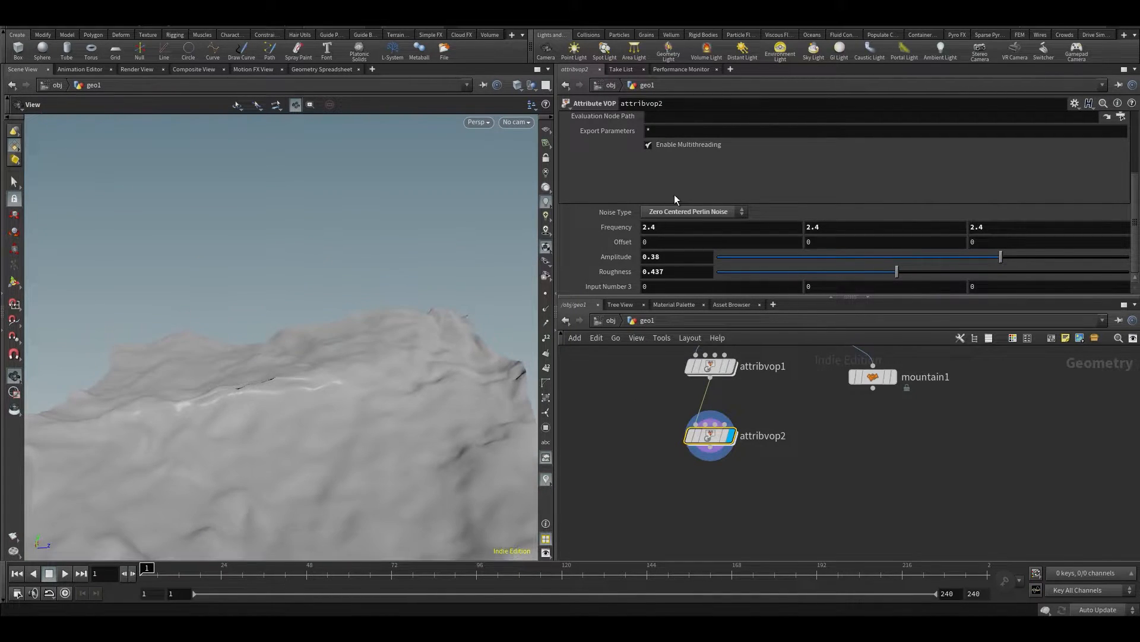
# Display attribvop1's result for comparison, switch the display back to attribvop2, and examine the added surface detail
pyautogui.moveTo(726, 386); pyautogui.dragTo(746, 425, button='middle')
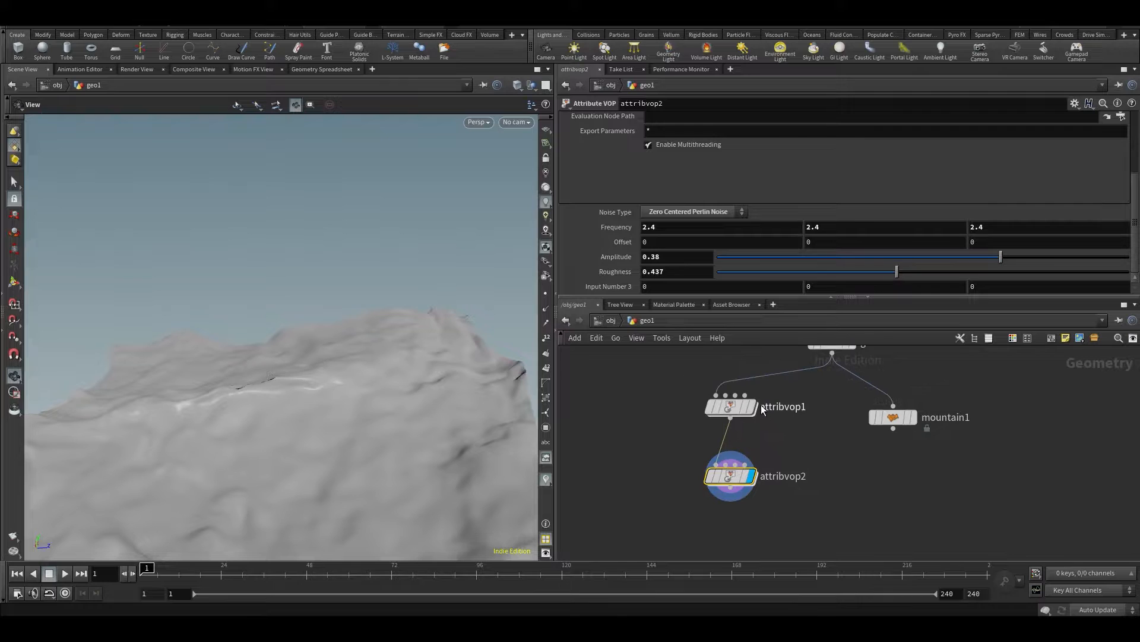
pyautogui.click(750, 406)
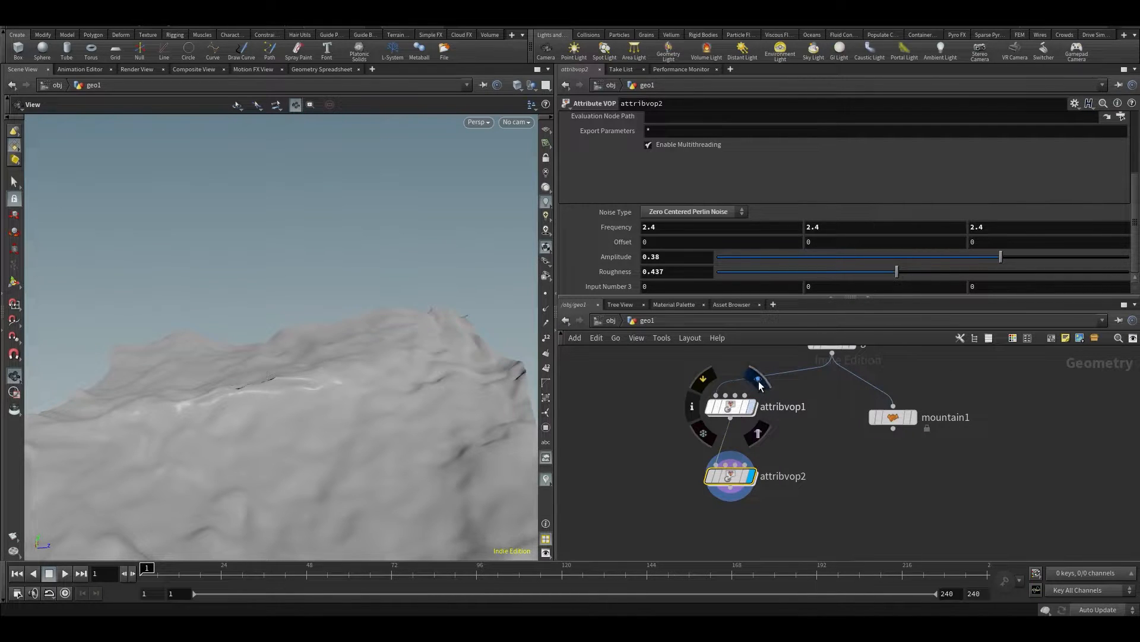
pyautogui.click(751, 475)
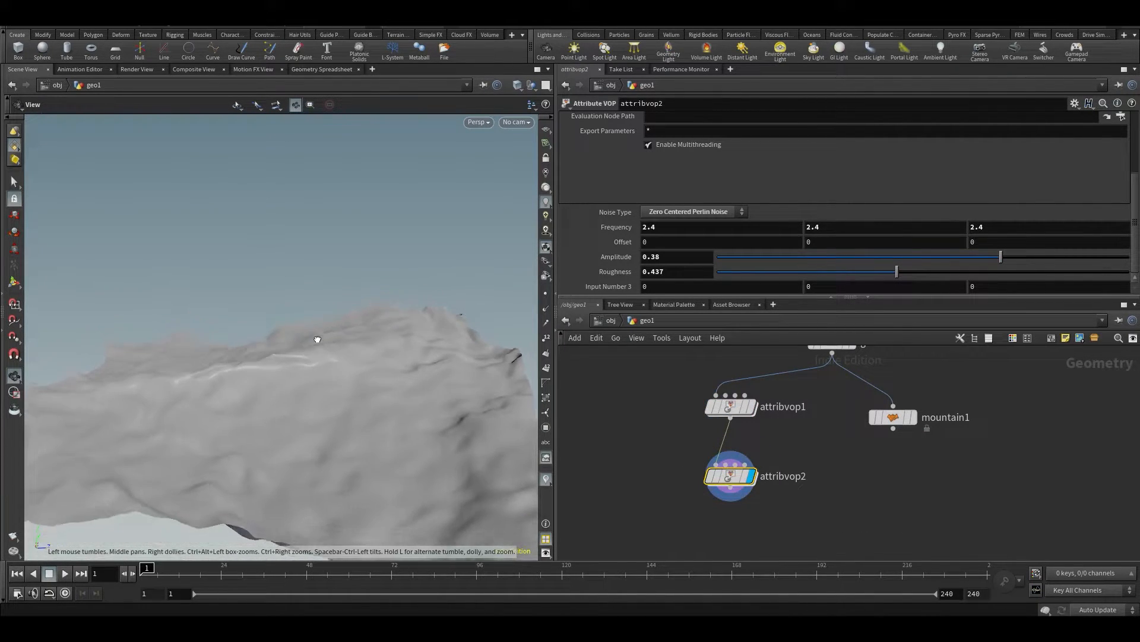
pyautogui.moveTo(759, 457); pyautogui.dragTo(784, 496, button='middle')
# Place a Test Geometry: Pig Head node, display and frame it, and turn off Add Shader
pyautogui.click(685, 458)
pyautogui.scroll(-1, 685, 458)
pyautogui.moveTo(686, 457); pyautogui.dragTo(688, 443, button='middle')
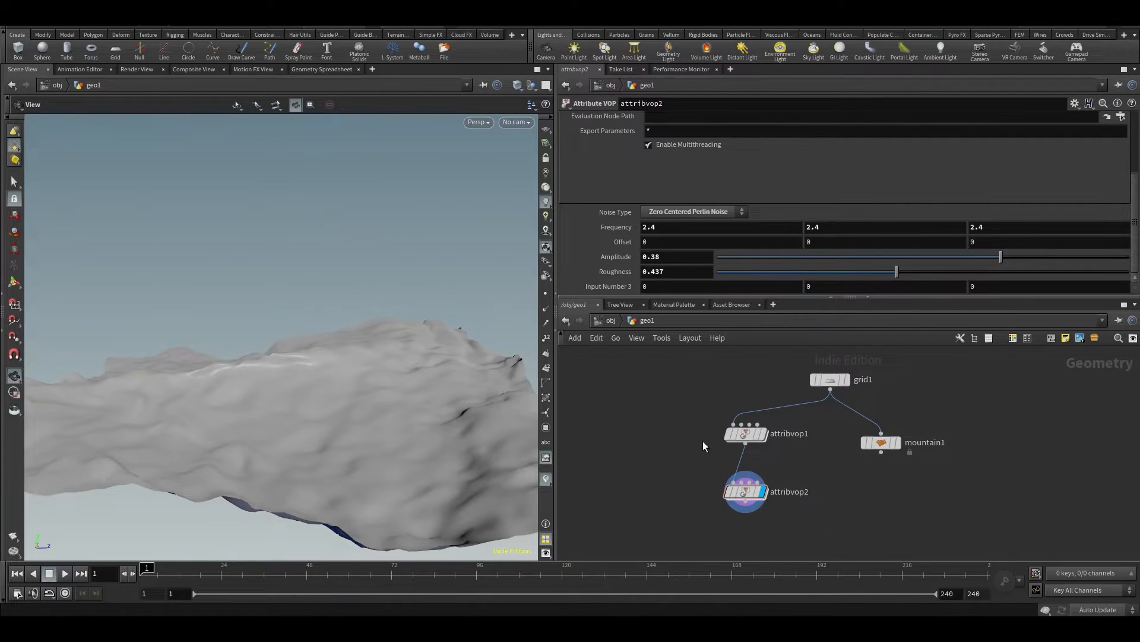
pyautogui.press('Tab')
pyautogui.write('pig')
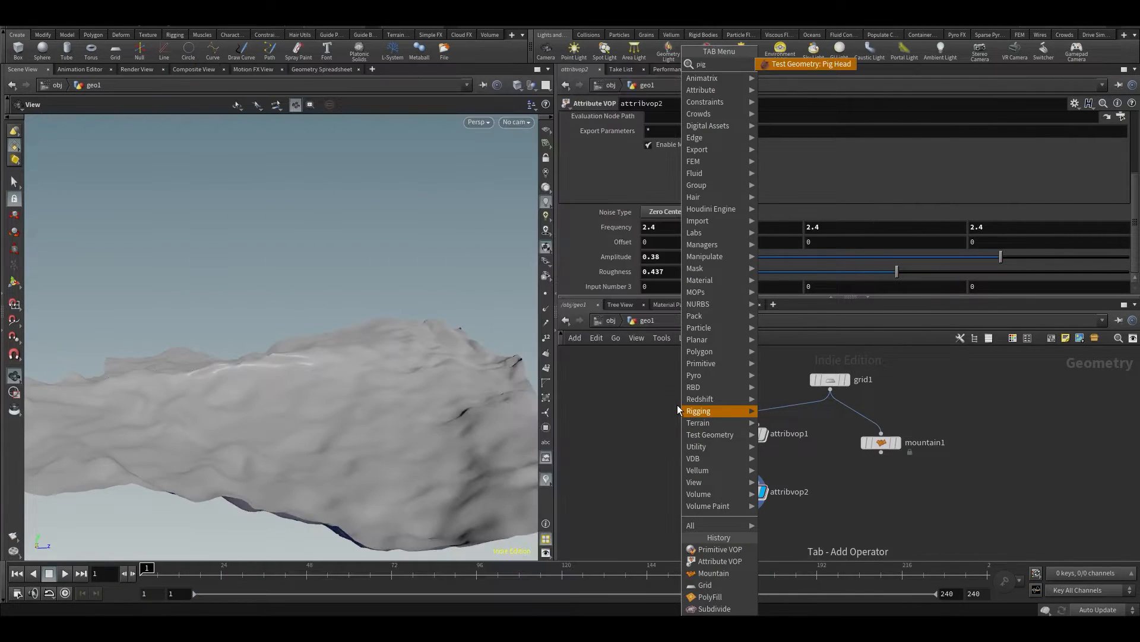
pyautogui.press('Return')
pyautogui.click(683, 363)
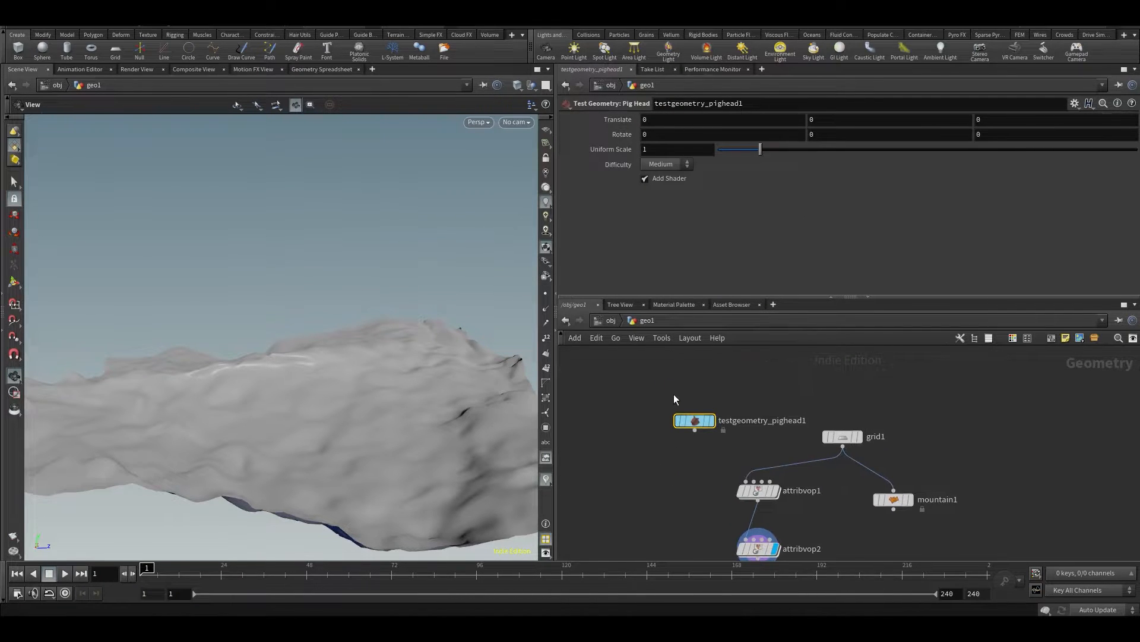
pyautogui.click(712, 400)
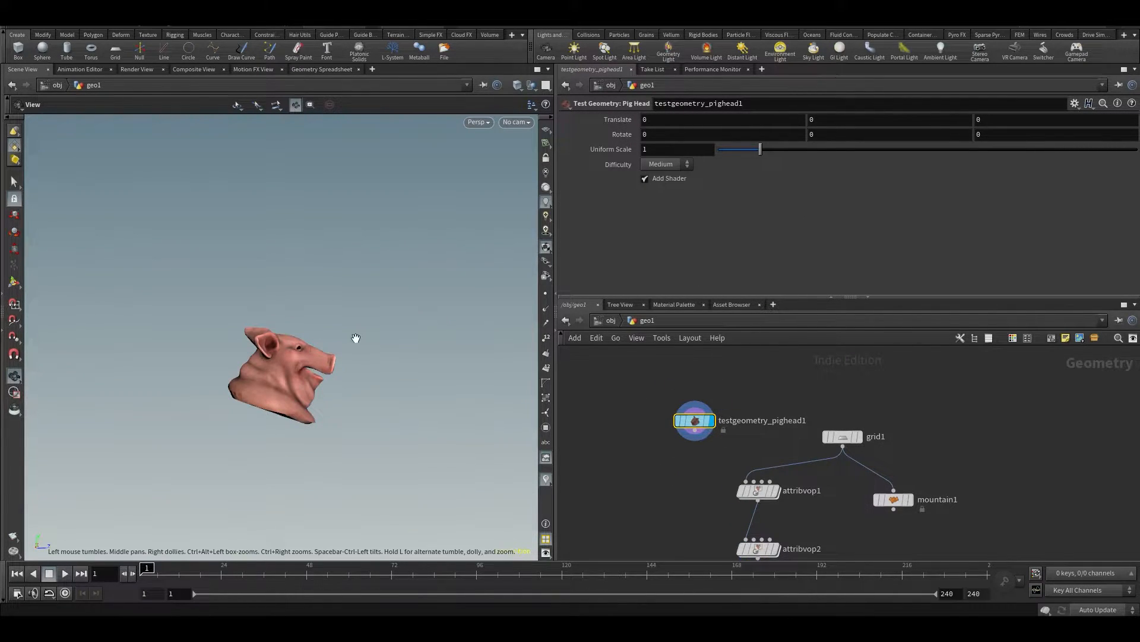
pyautogui.press('f')
pyautogui.click(644, 178)
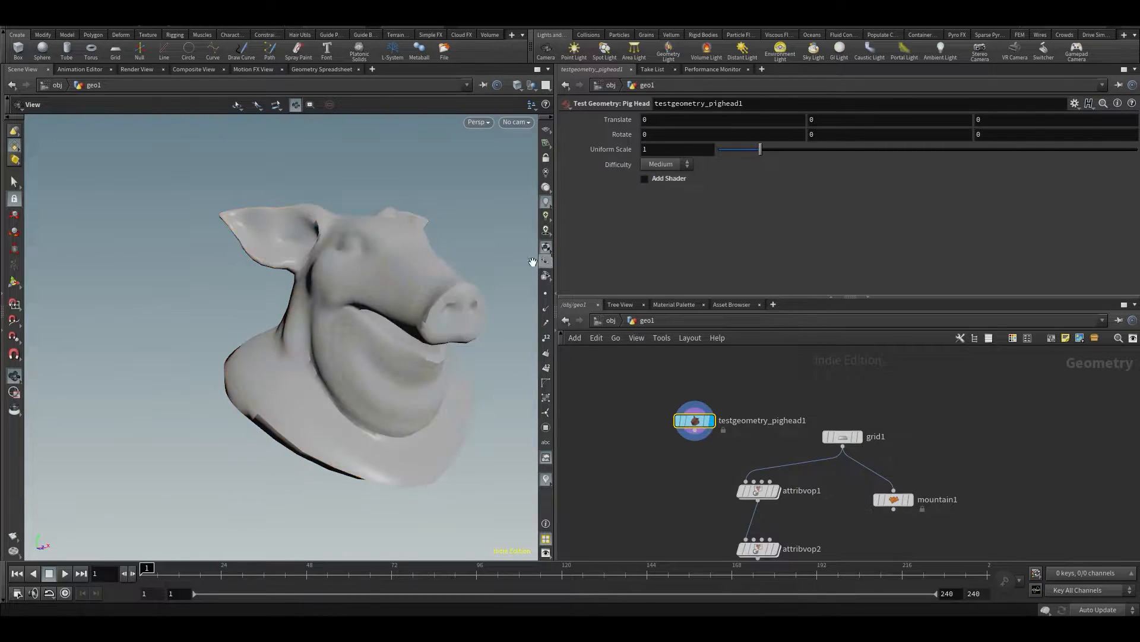
# Wire the pig head into attribvop1's first input in place of the grid and display attribvop2
pyautogui.moveTo(732, 487); pyautogui.dragTo(724, 441, button='middle')
pyautogui.keyDown('ctrl'); pyautogui.moveTo(748, 443); pyautogui.dragTo(662, 452); pyautogui.keyUp('ctrl')
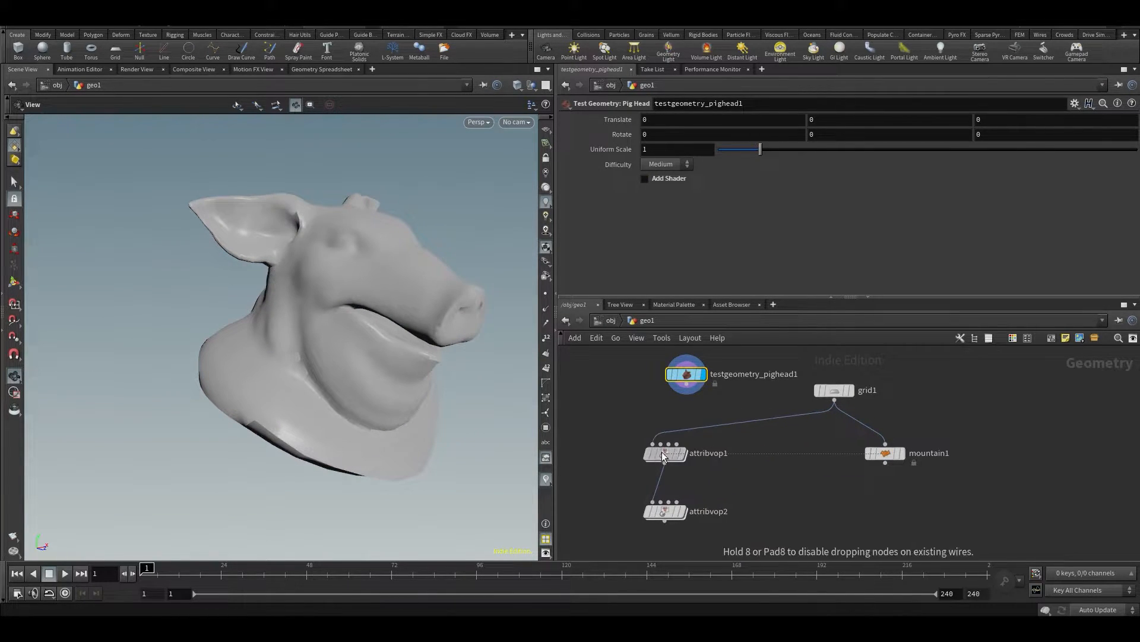
pyautogui.click(686, 391)
pyautogui.click(653, 443)
pyautogui.click(680, 511)
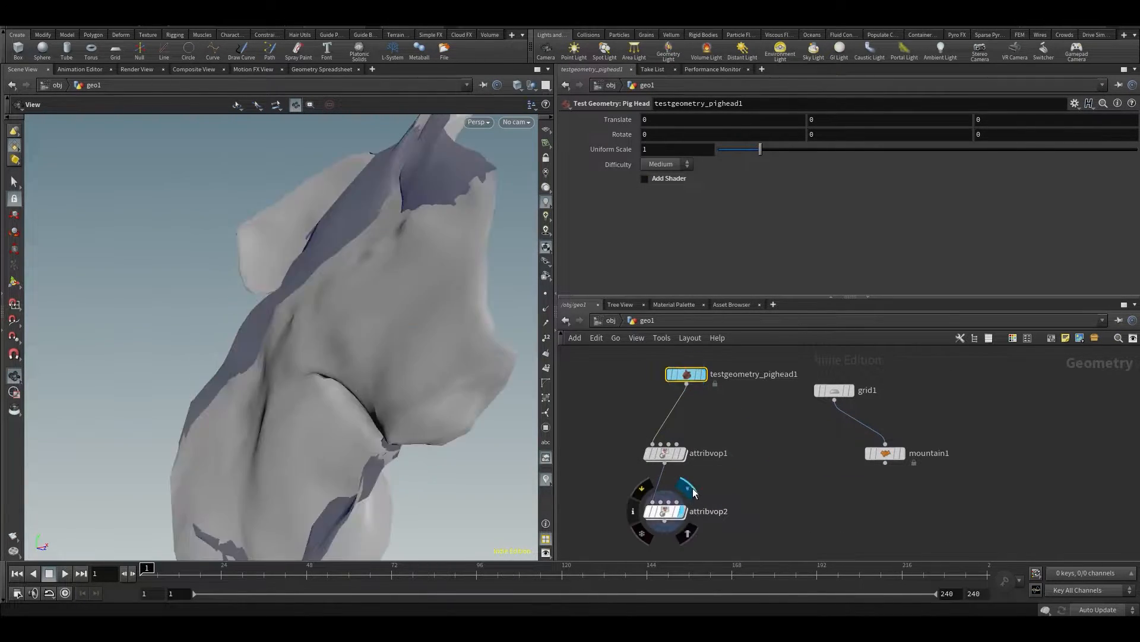
# Delete attribvop1 and move attribvop2 up beneath the pig head
pyautogui.moveTo(677, 470); pyautogui.dragTo(677, 471)
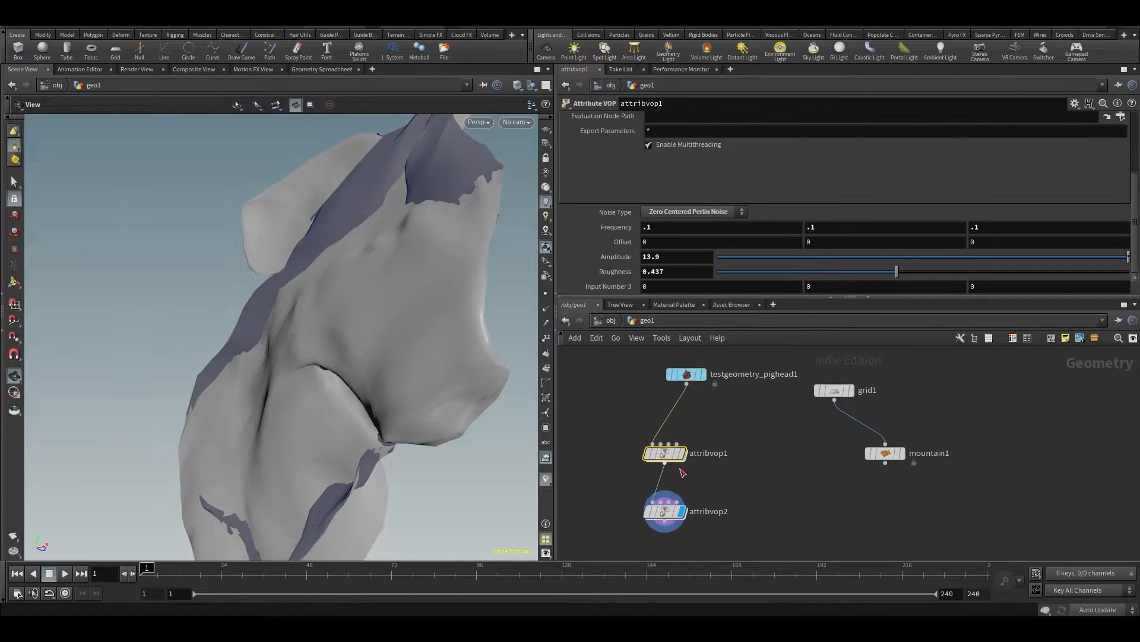
pyautogui.press('Delete')
pyautogui.moveTo(665, 512); pyautogui.dragTo(685, 456)
pyautogui.click(684, 456)
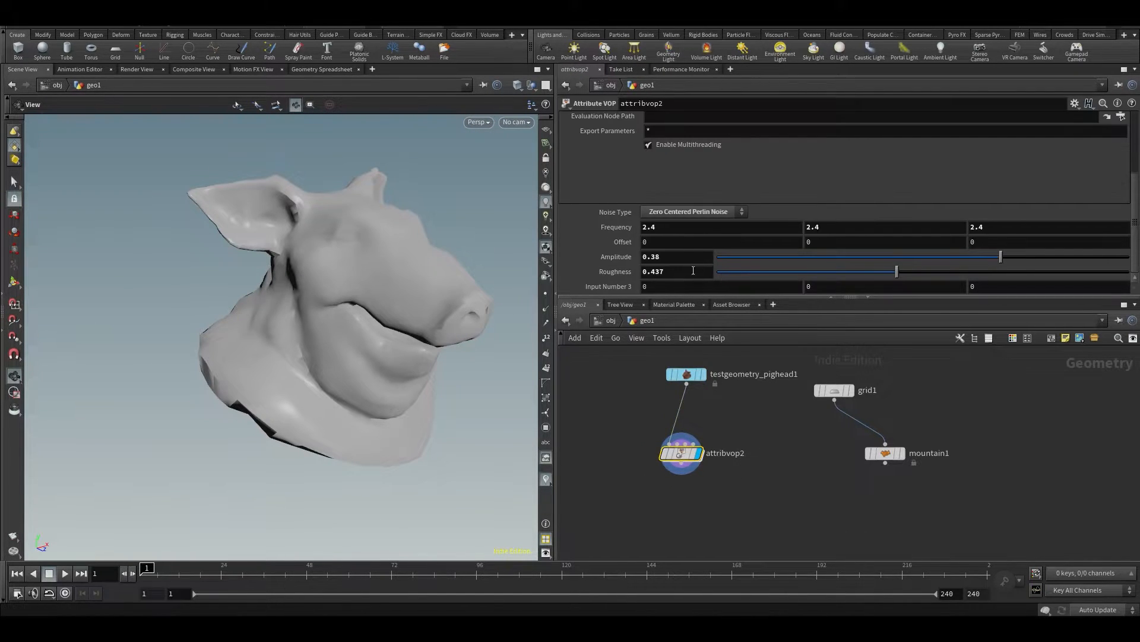
# Set attribvop2's amplitude to 0.58 and inspect the deformed pig head from other angles
pyautogui.moveTo(631, 263); pyautogui.dragTo(677, 263, button='middle')
pyautogui.moveTo(466, 305); pyautogui.dragTo(310, 306)
pyautogui.moveTo(407, 308); pyautogui.dragTo(429, 133)
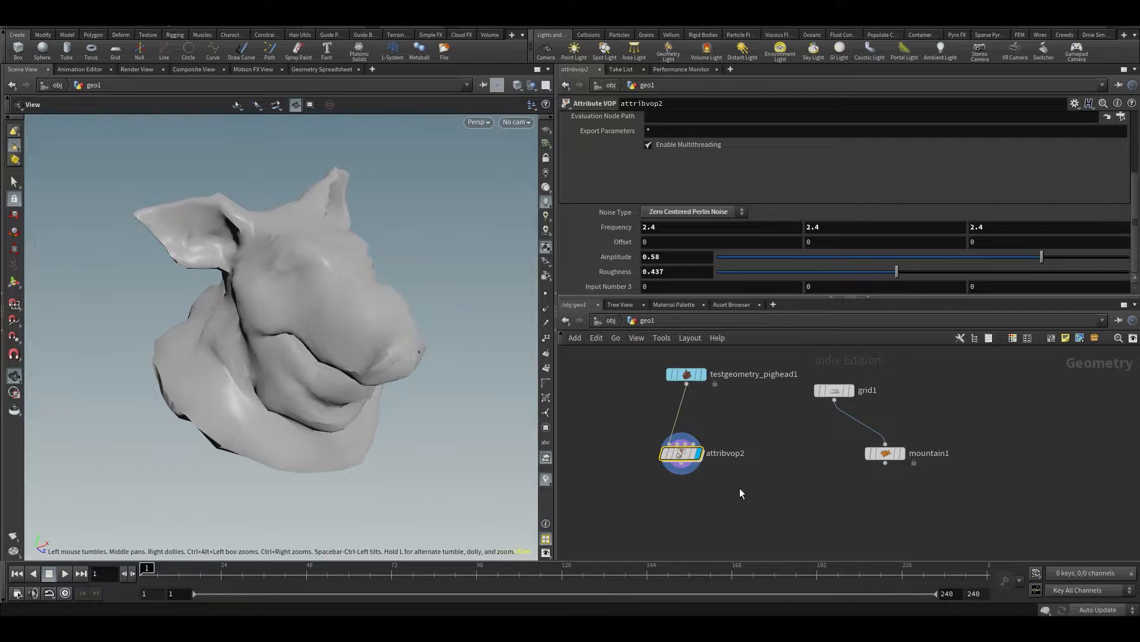
# Inside attribvop2, move add2 slightly up toward add1, return to geo1 and inspect the deformed pig head from its other side
pyautogui.doubleClick(680, 453)
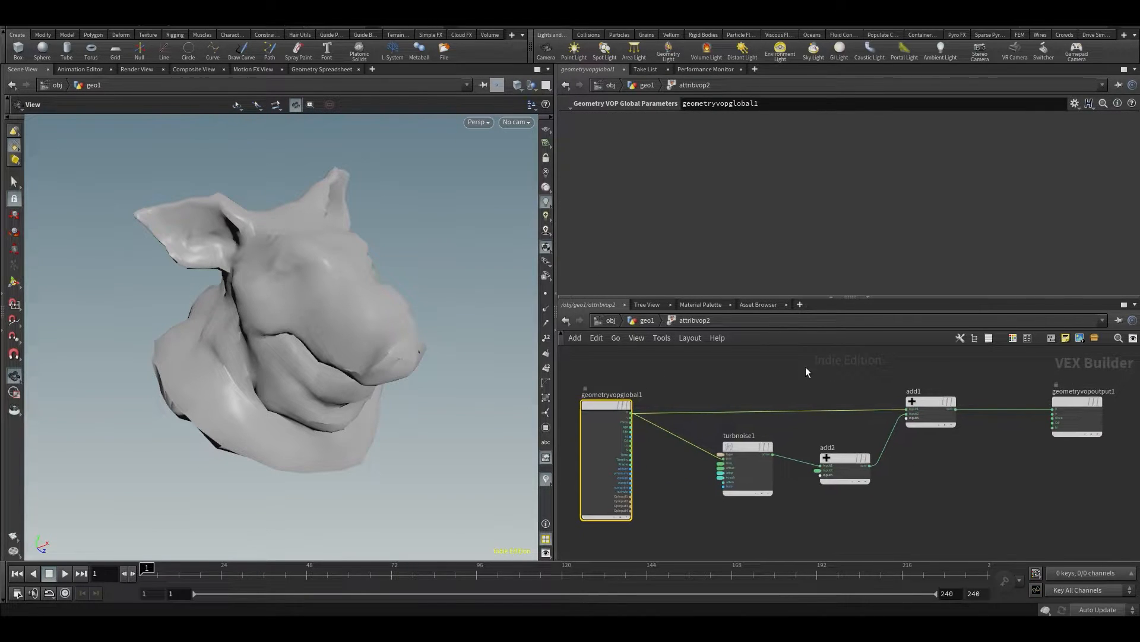
pyautogui.moveTo(846, 458); pyautogui.dragTo(850, 441)
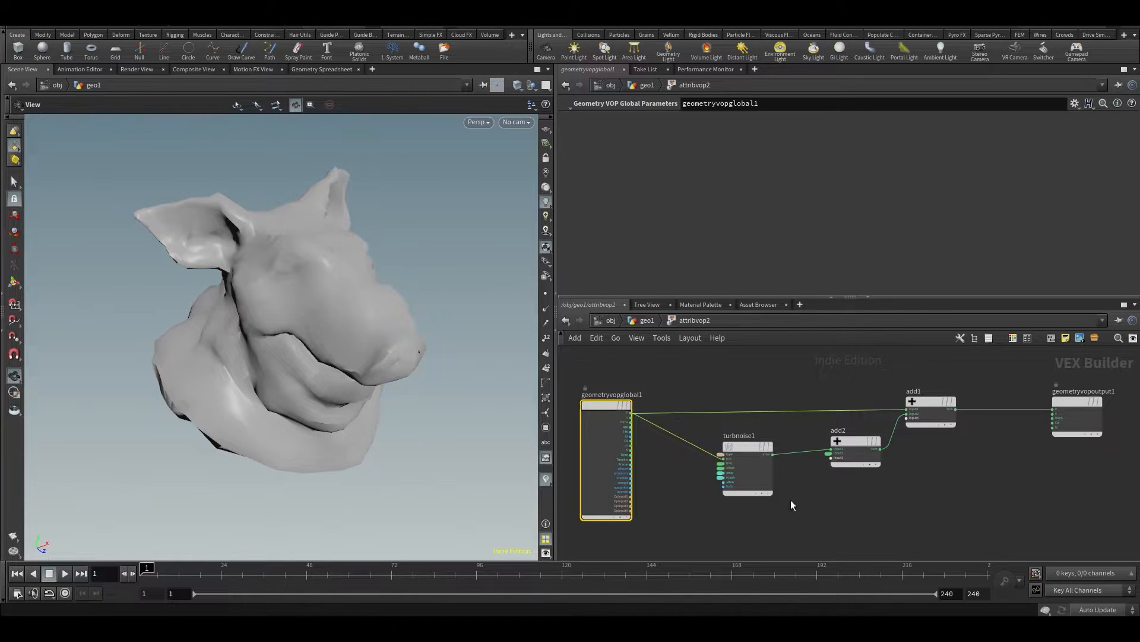
pyautogui.moveTo(346, 339); pyautogui.dragTo(328, 314)
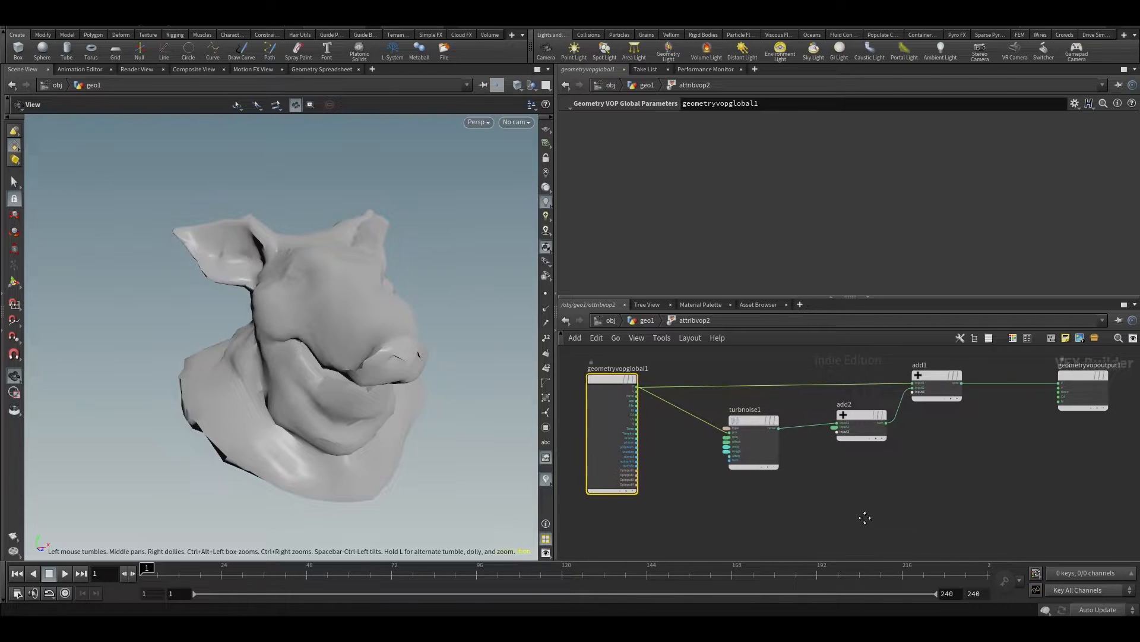
pyautogui.press('u')
pyautogui.moveTo(415, 326); pyautogui.dragTo(296, 333)
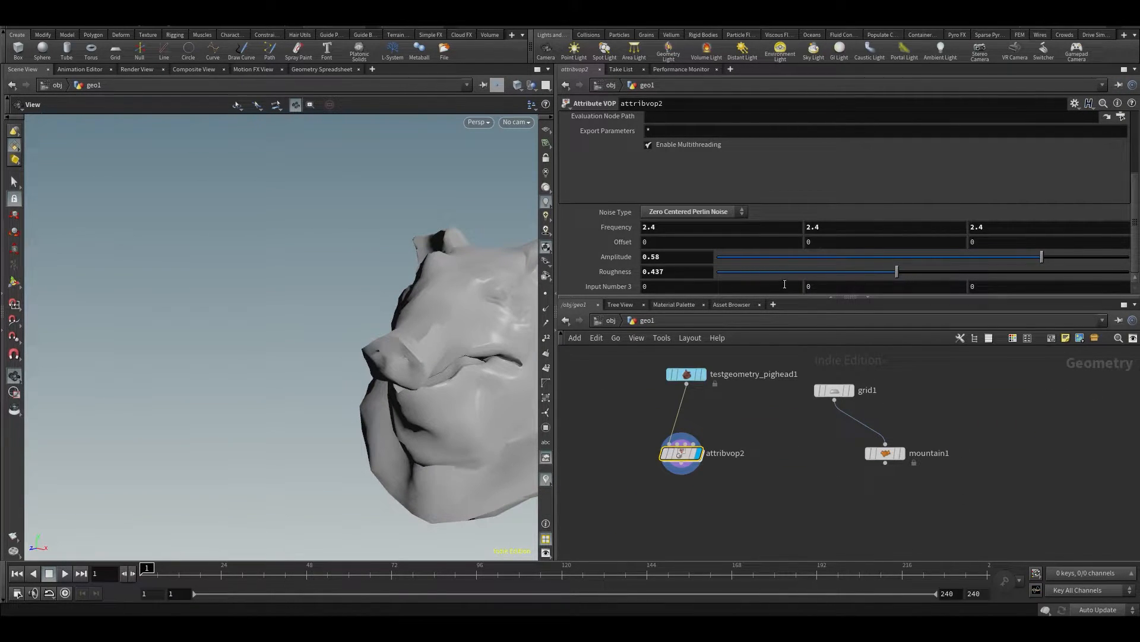
pyautogui.moveTo(339, 380); pyautogui.dragTo(372, 303)
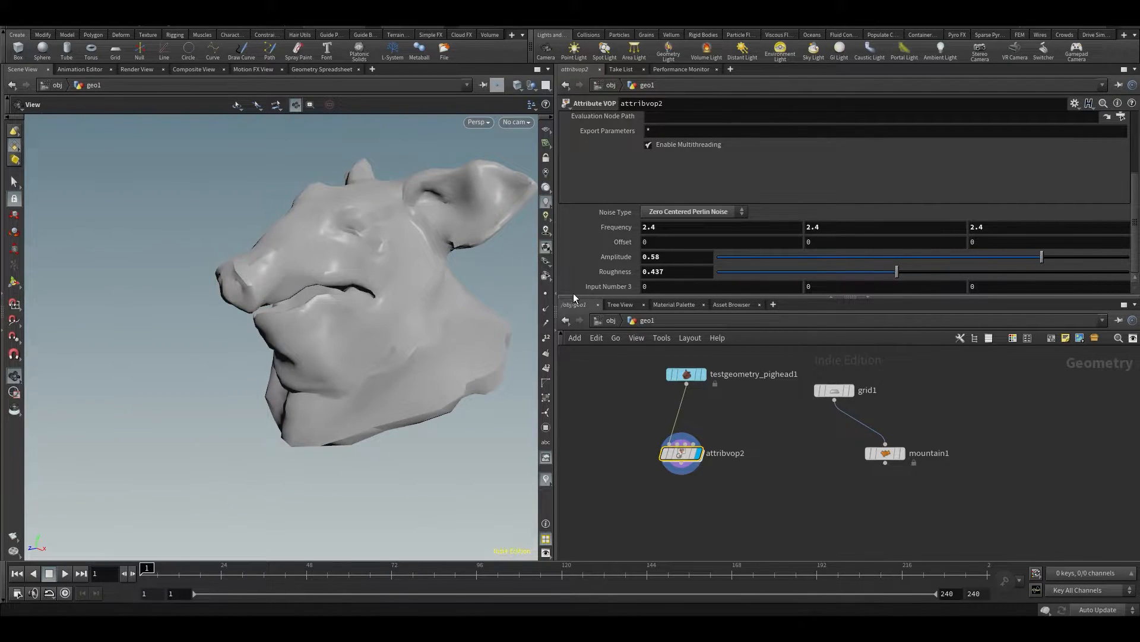
# Enlarge the parameter area slightly, then add an empty sticky note to the geo1 network between attribvop2 and mountain1
pyautogui.moveTo(582, 295); pyautogui.dragTo(582, 363)
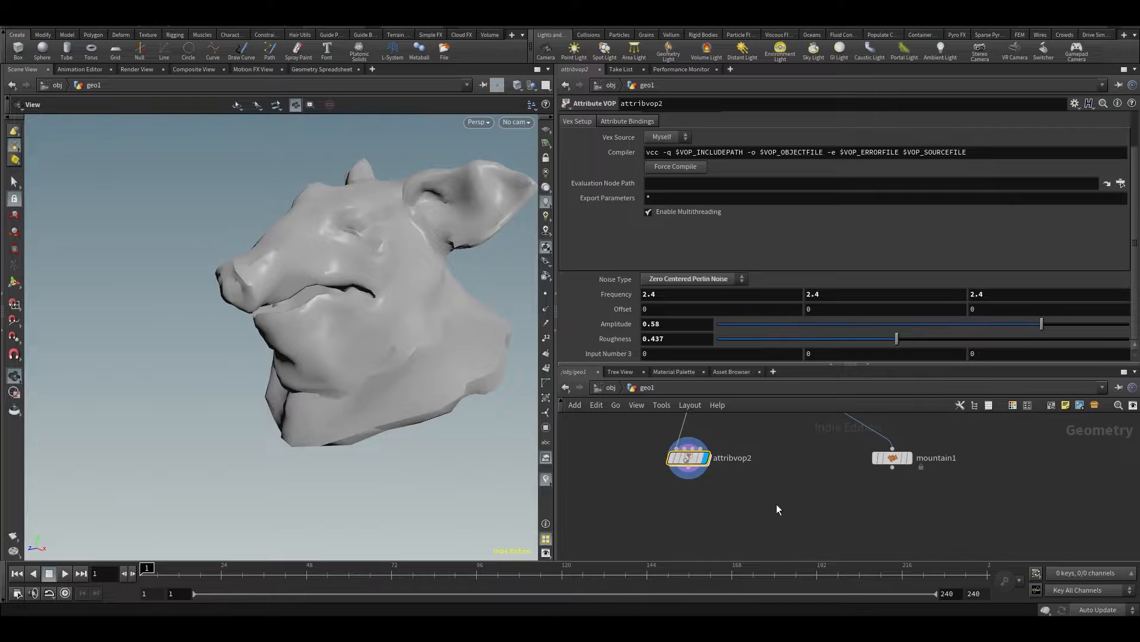
pyautogui.moveTo(743, 364); pyautogui.dragTo(744, 326)
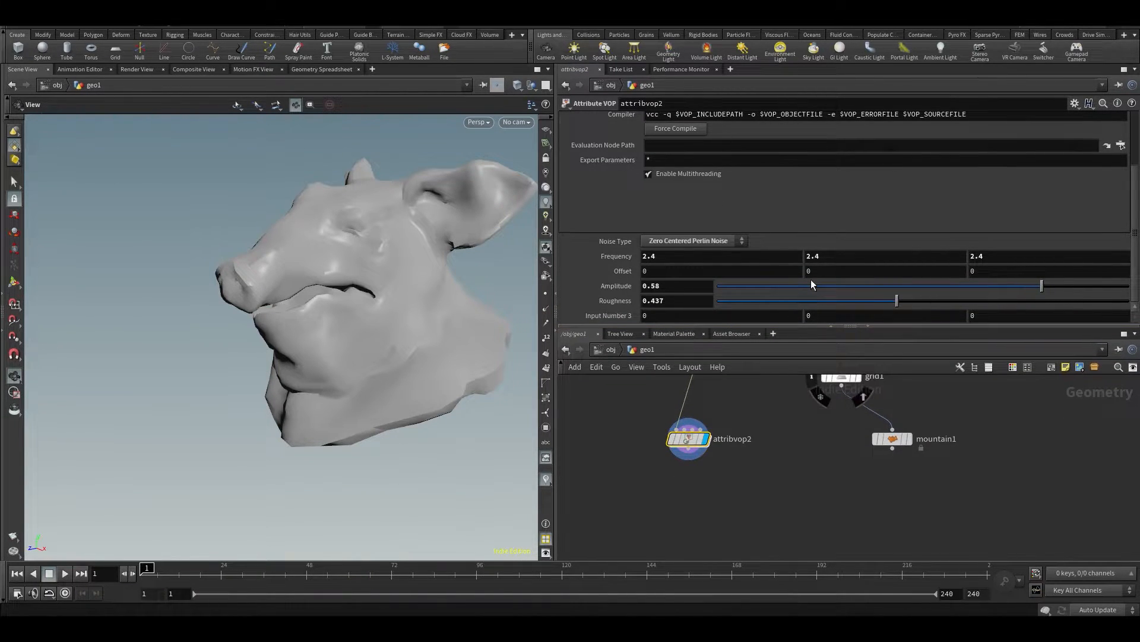
pyautogui.scroll(2, 730, 469)
pyautogui.moveTo(731, 469); pyautogui.dragTo(689, 423, button='middle')
pyautogui.click(689, 423)
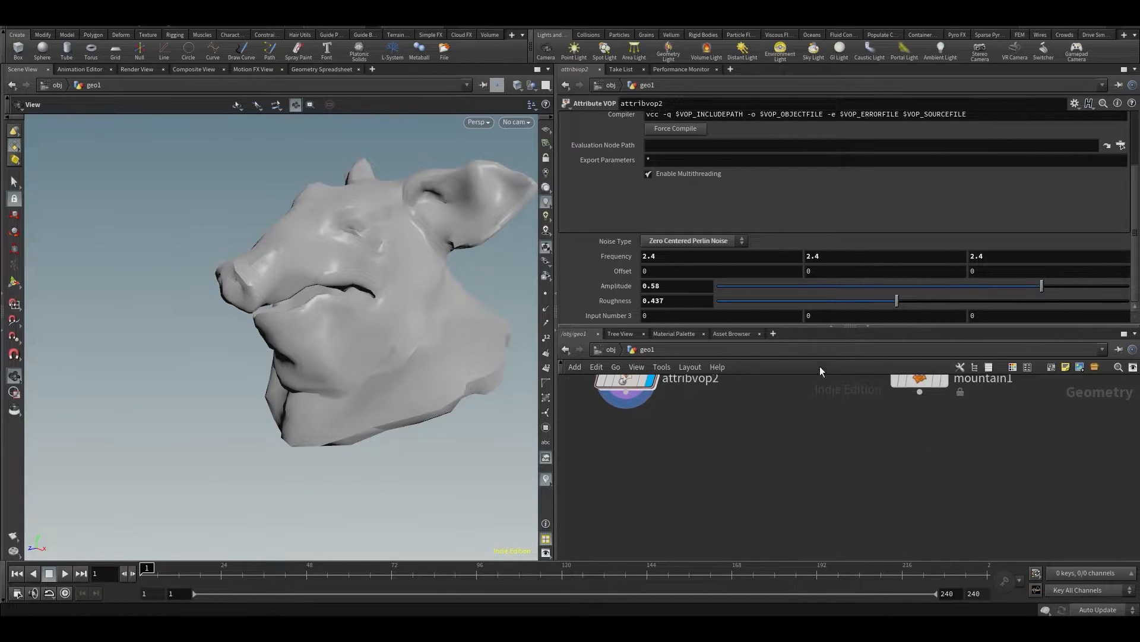
pyautogui.click(1066, 367)
pyautogui.scroll(-2, 710, 475)
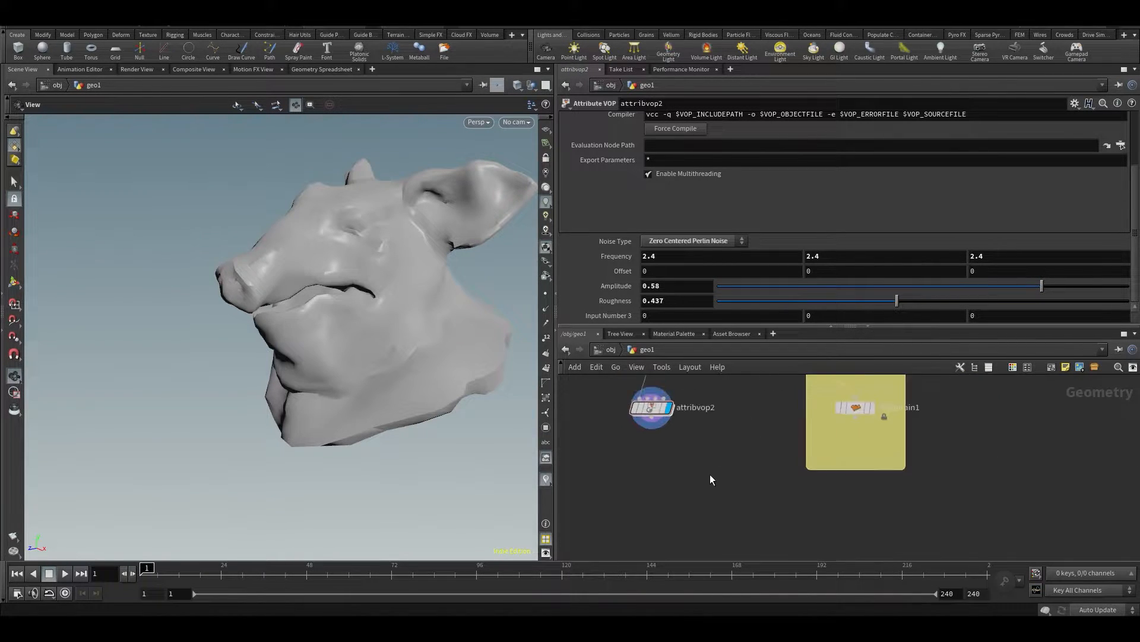
pyautogui.moveTo(786, 413); pyautogui.dragTo(765, 475, button='middle')
pyautogui.moveTo(820, 425); pyautogui.dragTo(721, 463)
pyautogui.scroll(2, 721, 463)
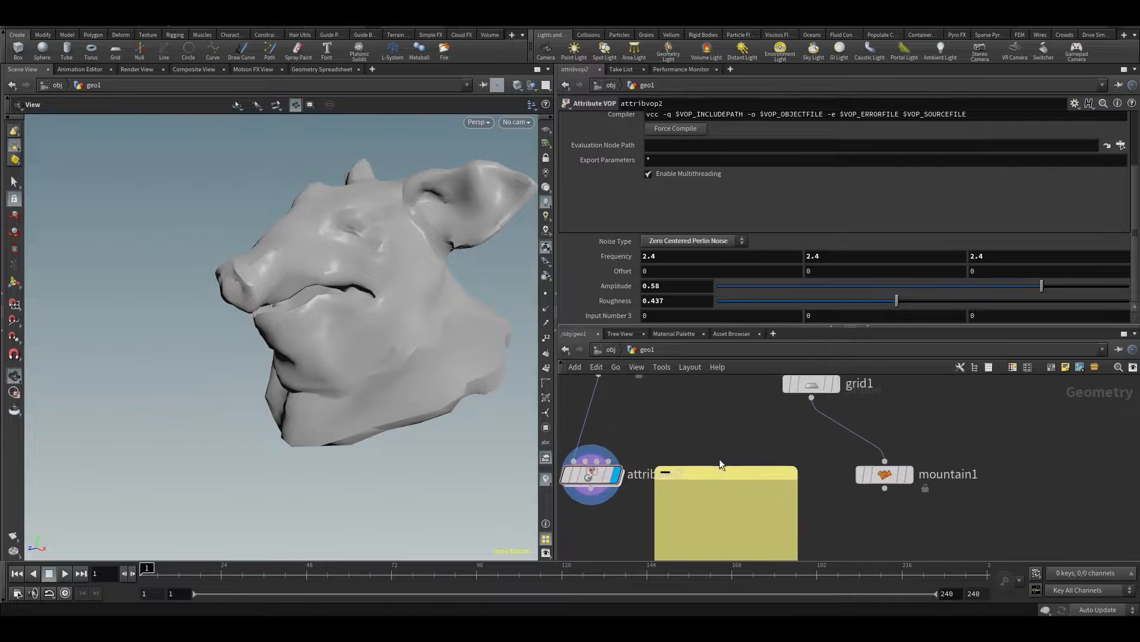
pyautogui.moveTo(708, 419); pyautogui.dragTo(708, 360, button='middle')
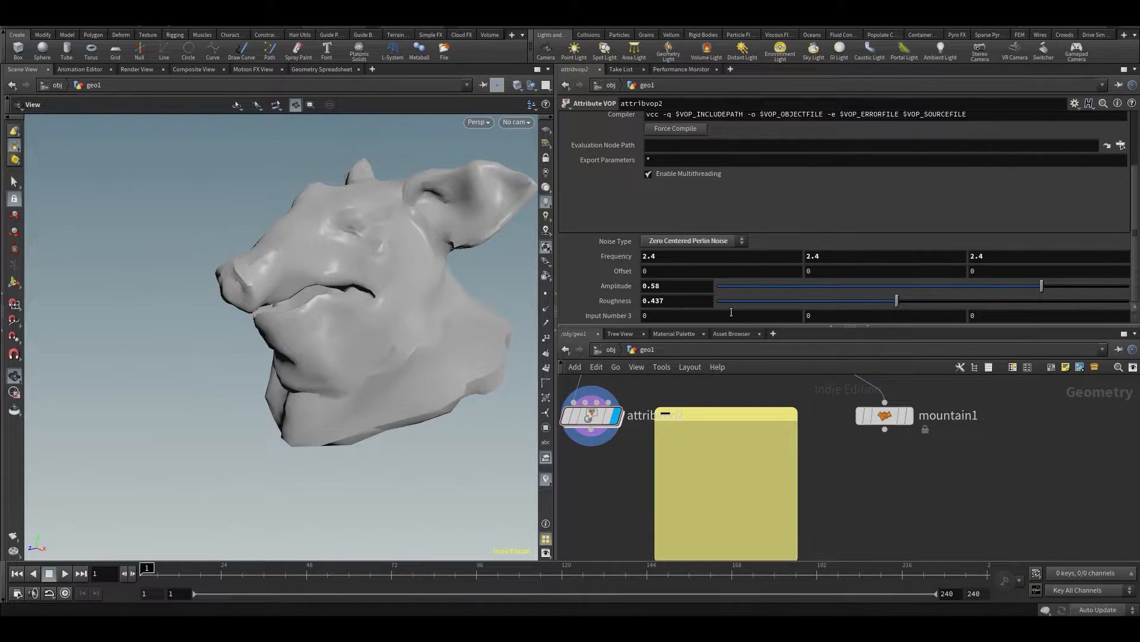
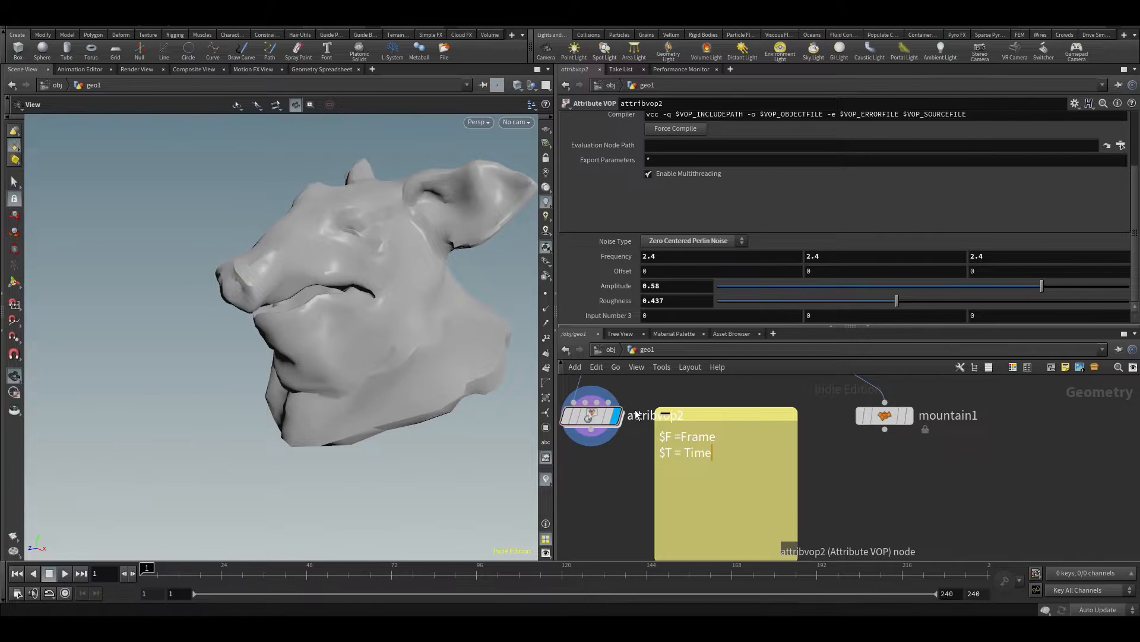
# Move the sticky note listing $F =Frame and $T = Time down below the attribvop2 and mountain1 nodes
pyautogui.moveTo(707, 416); pyautogui.dragTo(714, 491)
pyautogui.scroll(-2, 753, 469)
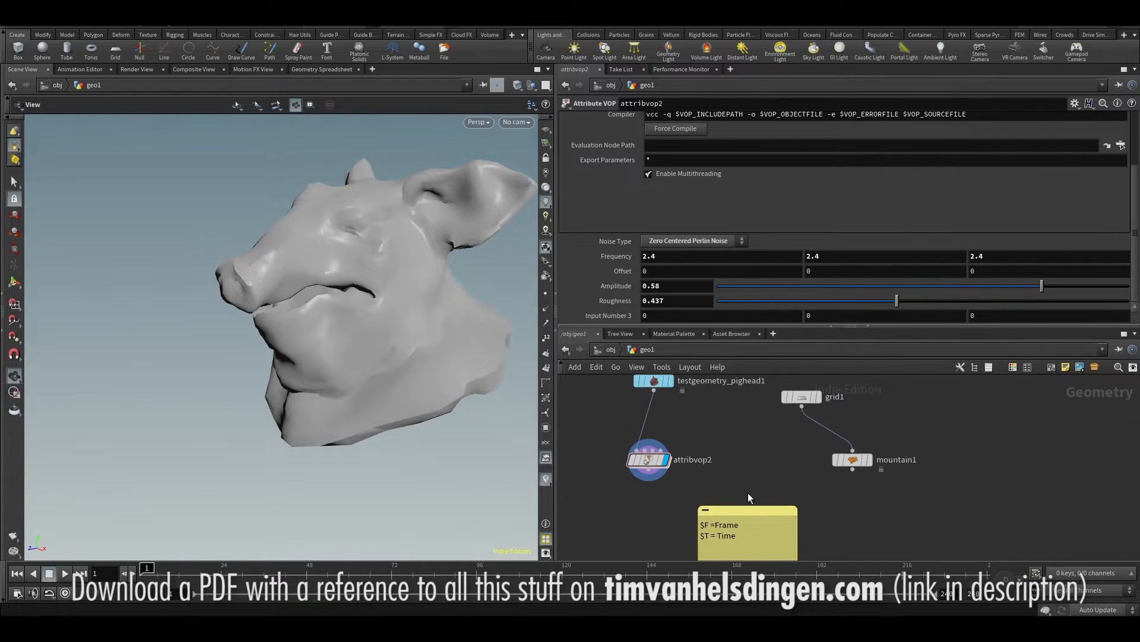
pyautogui.moveTo(693, 549); pyautogui.dragTo(694, 460, button='middle')
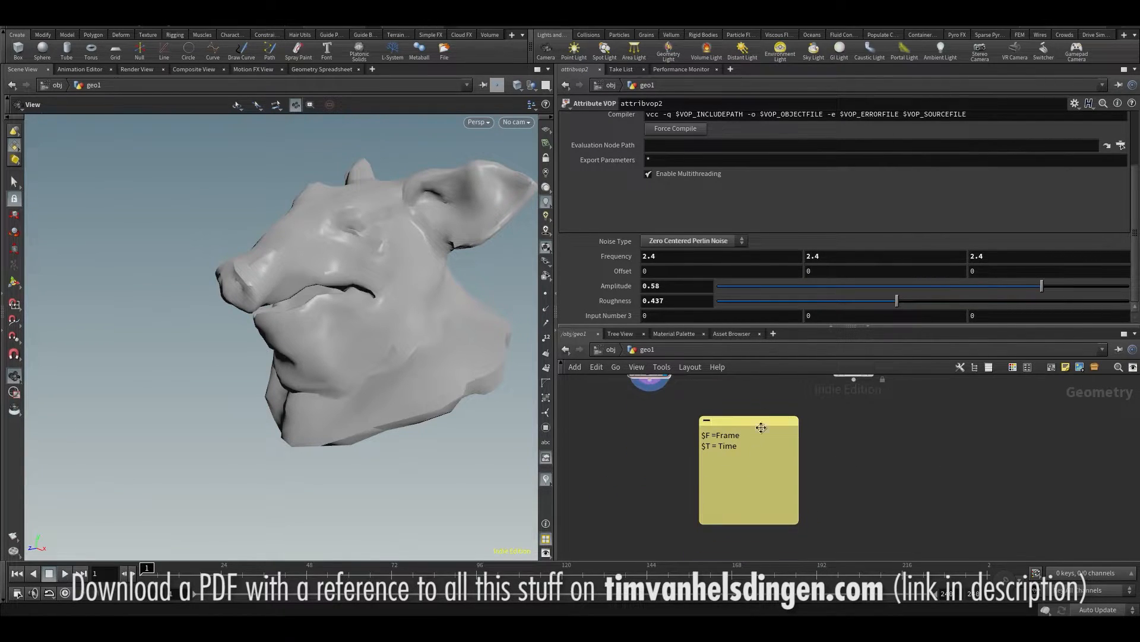
pyautogui.scroll(3, 753, 445)
pyautogui.scroll(-1, 889, 438)
pyautogui.moveTo(882, 403); pyautogui.dragTo(840, 450, button='middle')
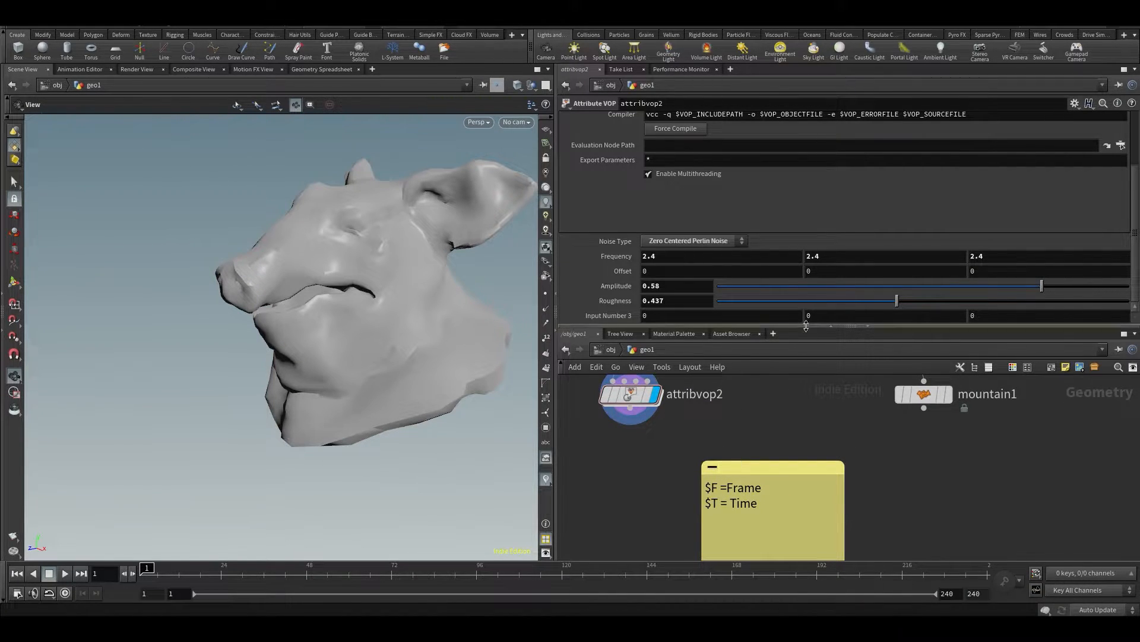
# Set attribvop2's Y noise offset to 0.8
pyautogui.click(818, 311)
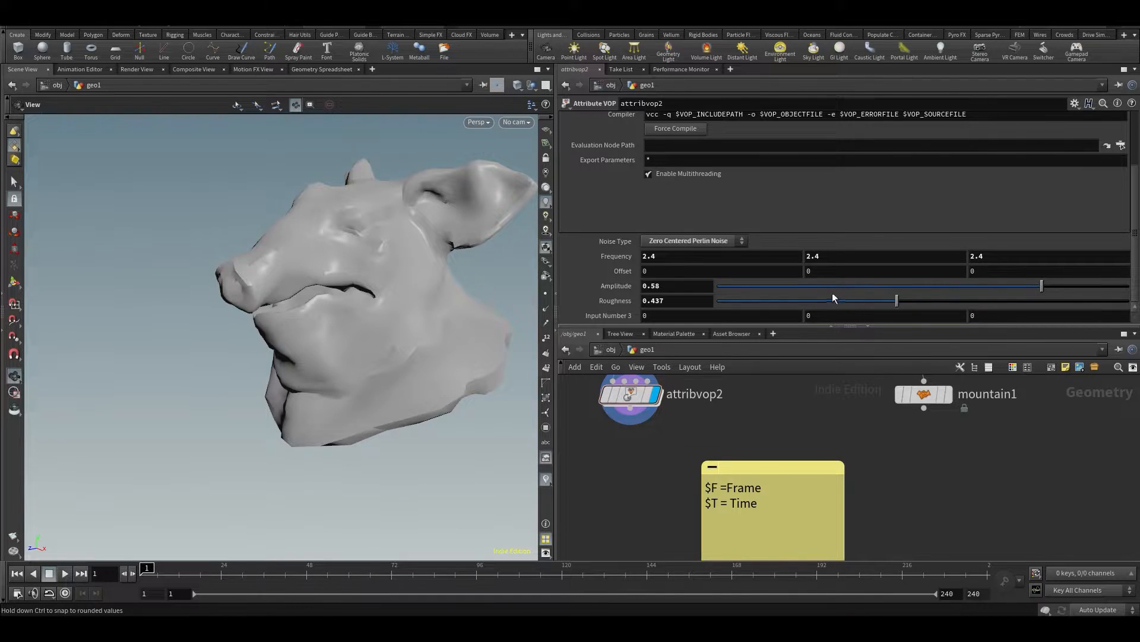
pyautogui.moveTo(841, 267); pyautogui.dragTo(871, 243, button='middle')
# Duplicate attribvop2, place the copy between attribvop2 and mountain1, and connect and display it under grid1
pyautogui.scroll(-4, 712, 467)
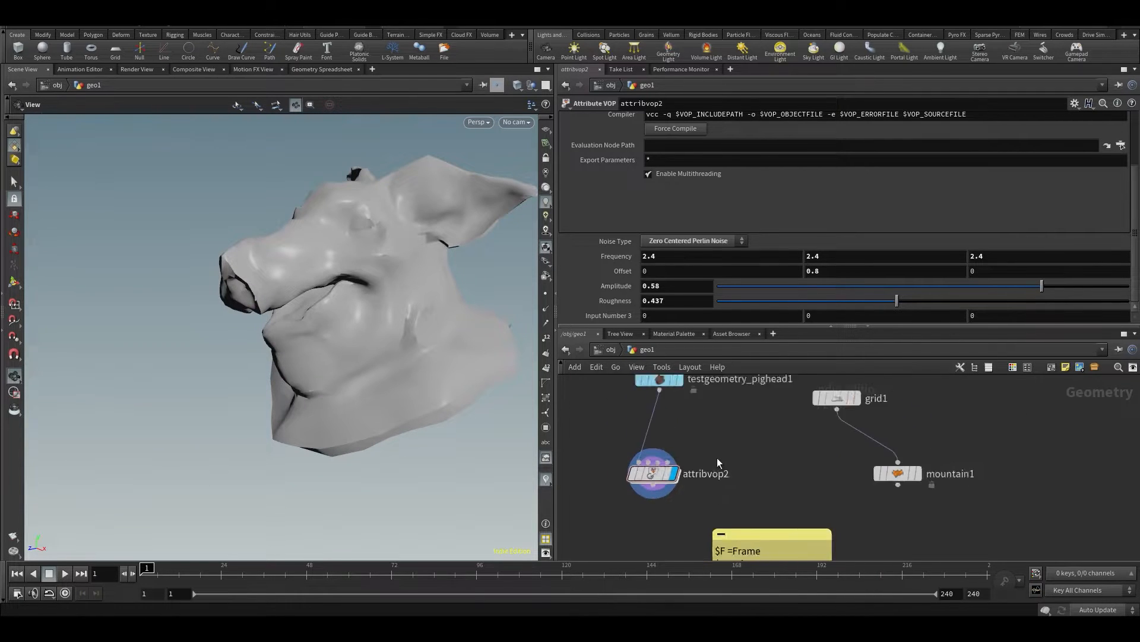
pyautogui.hotkey('ctrl', 'c')
pyautogui.hotkey('ctrl', 'v')
pyautogui.moveTo(705, 467); pyautogui.dragTo(747, 487)
pyautogui.moveTo(782, 435); pyautogui.dragTo(735, 478)
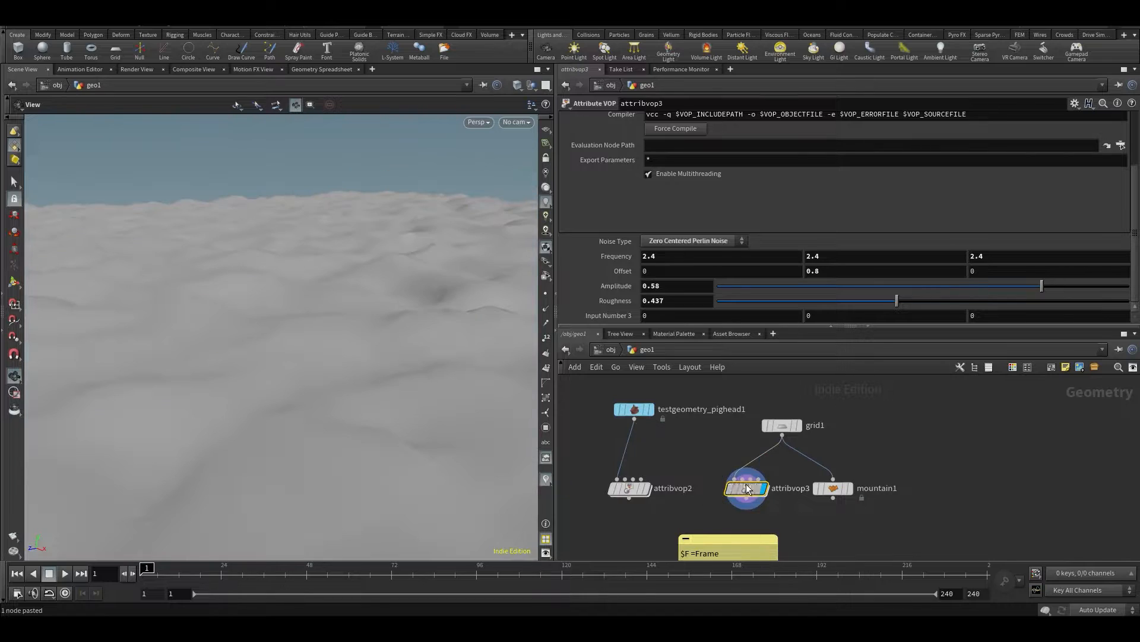
# Inside attribvop3, set turbnoise1's signature to 1D Noise and wire its noise output into Cd on geometryvopoutput1
pyautogui.doubleClick(745, 488)
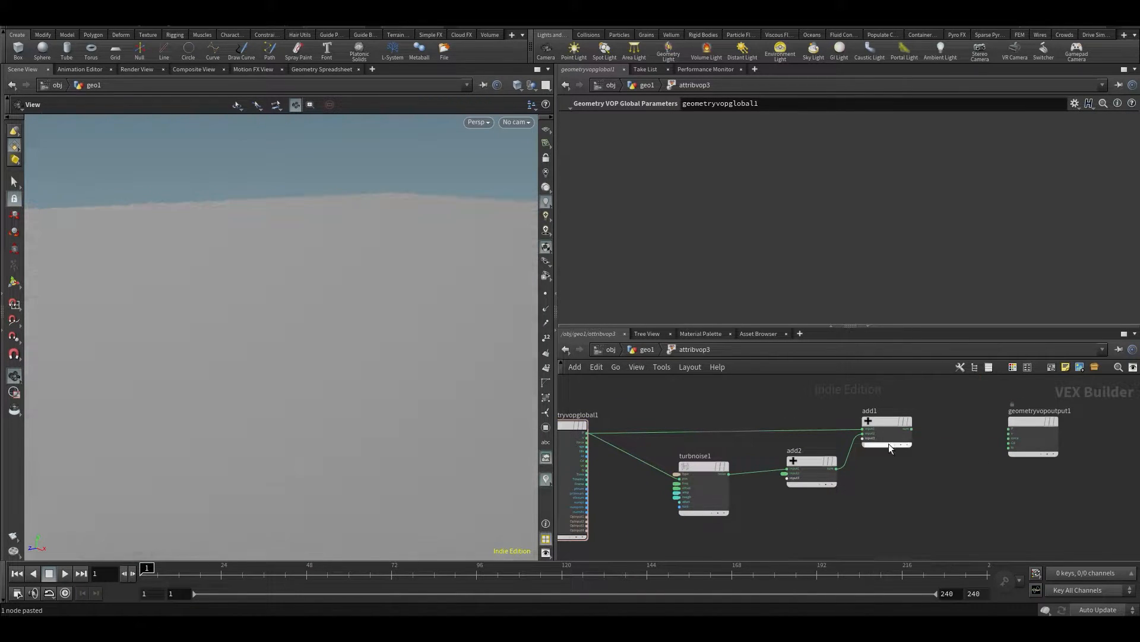
pyautogui.scroll(2, 730, 472)
pyautogui.click(688, 472)
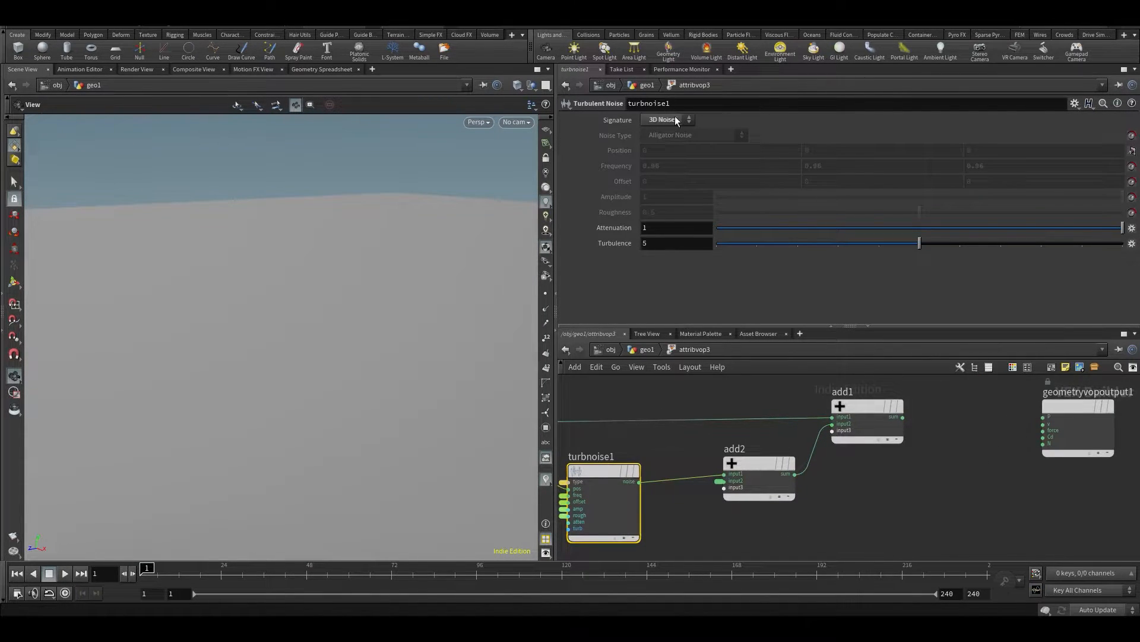
pyautogui.click(639, 482)
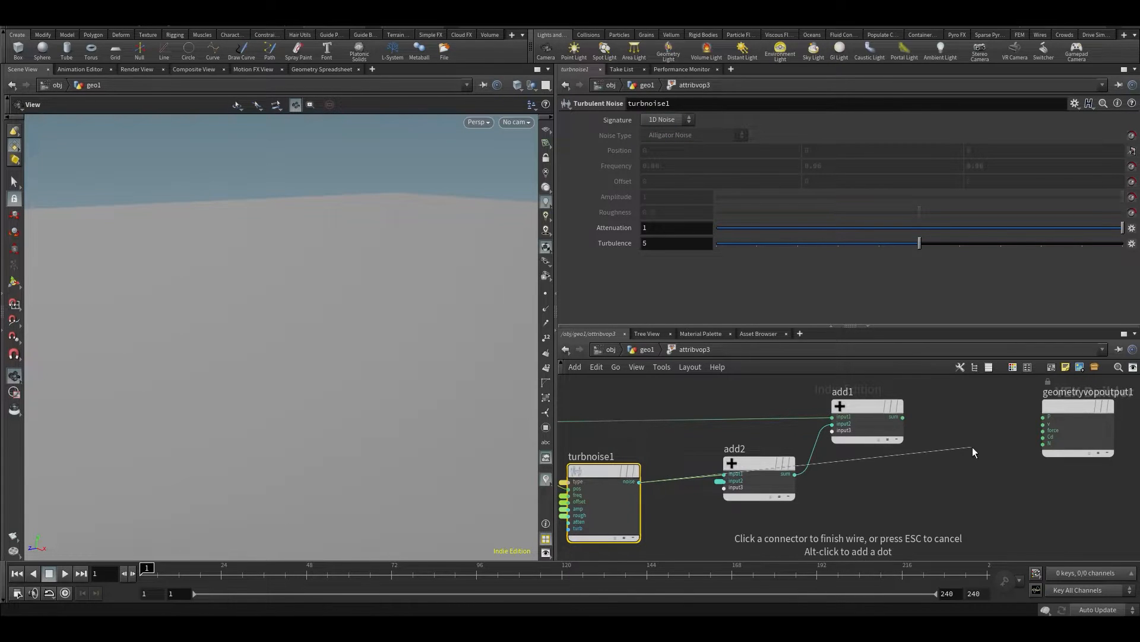
pyautogui.click(1049, 440)
pyautogui.click(963, 505)
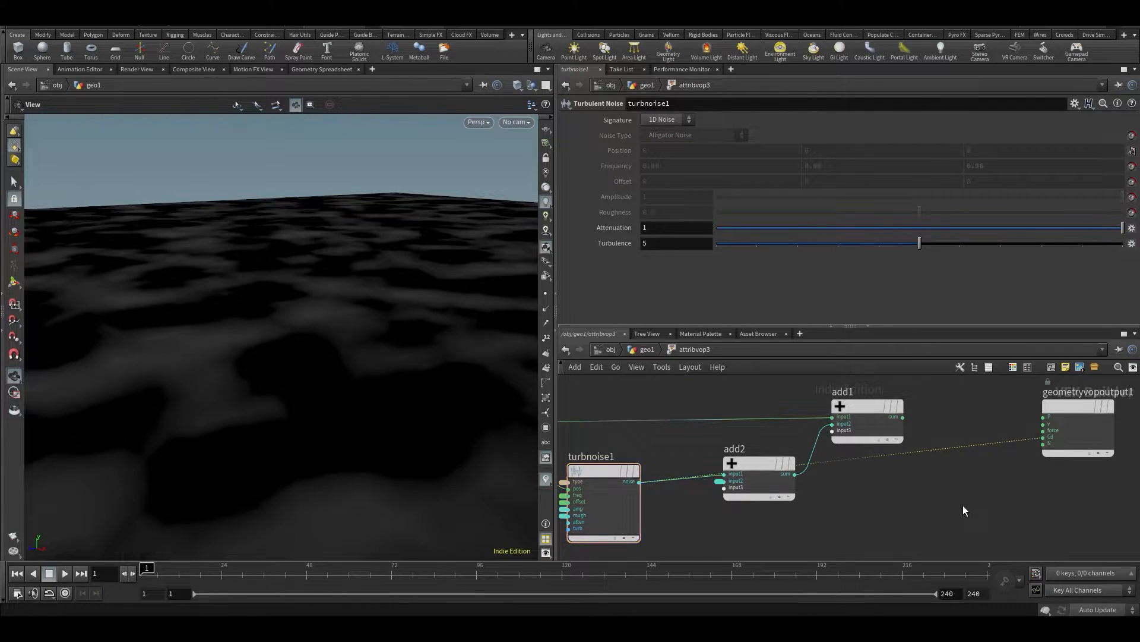
# Return to geo1 and examine the noise colouring on the grid from above
pyautogui.press('u')
pyautogui.moveTo(452, 297); pyautogui.dragTo(443, 339)
pyautogui.moveTo(444, 339); pyautogui.dragTo(329, 364, button='right')
pyautogui.moveTo(329, 364); pyautogui.dragTo(389, 441)
pyautogui.moveTo(653, 262); pyautogui.dragTo(1045, 294, button='middle')
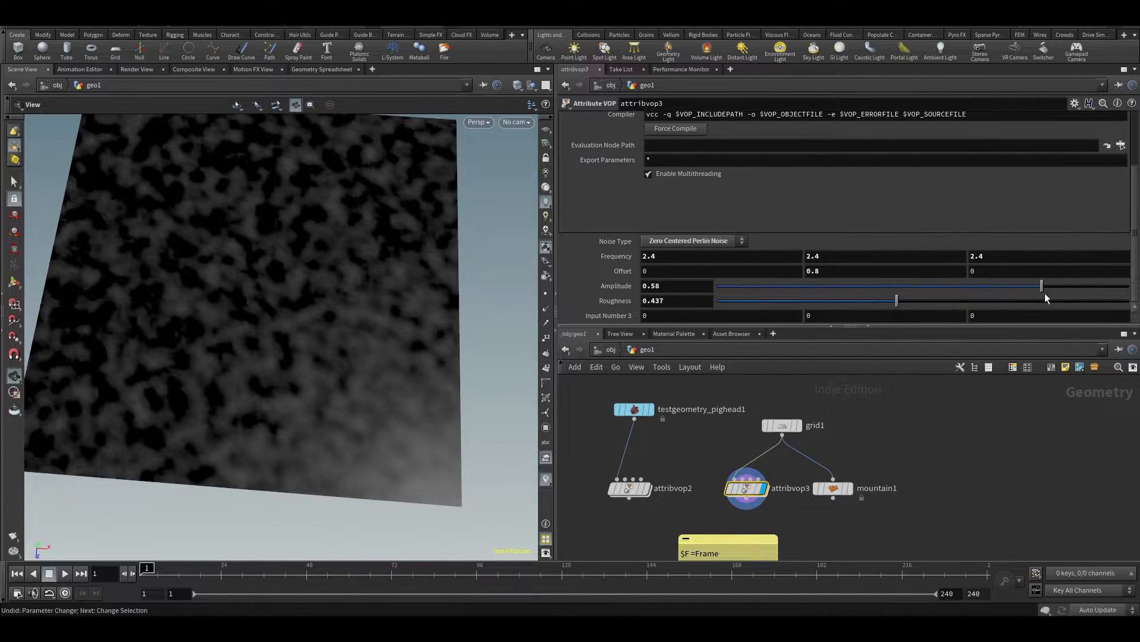
# Display attribvop2, frame the pig head, and undo a trial change of its Y offset
pyautogui.click(646, 489)
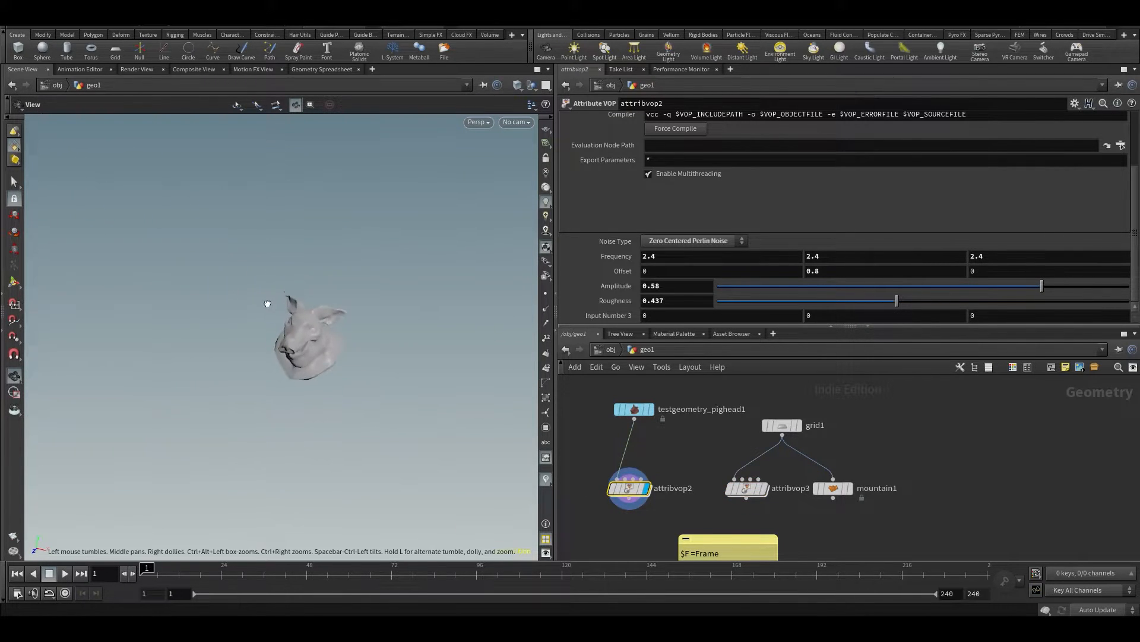
pyautogui.press('f')
pyautogui.moveTo(816, 271); pyautogui.dragTo(854, 262, button='middle')
pyautogui.hotkey('ctrl', 'z')
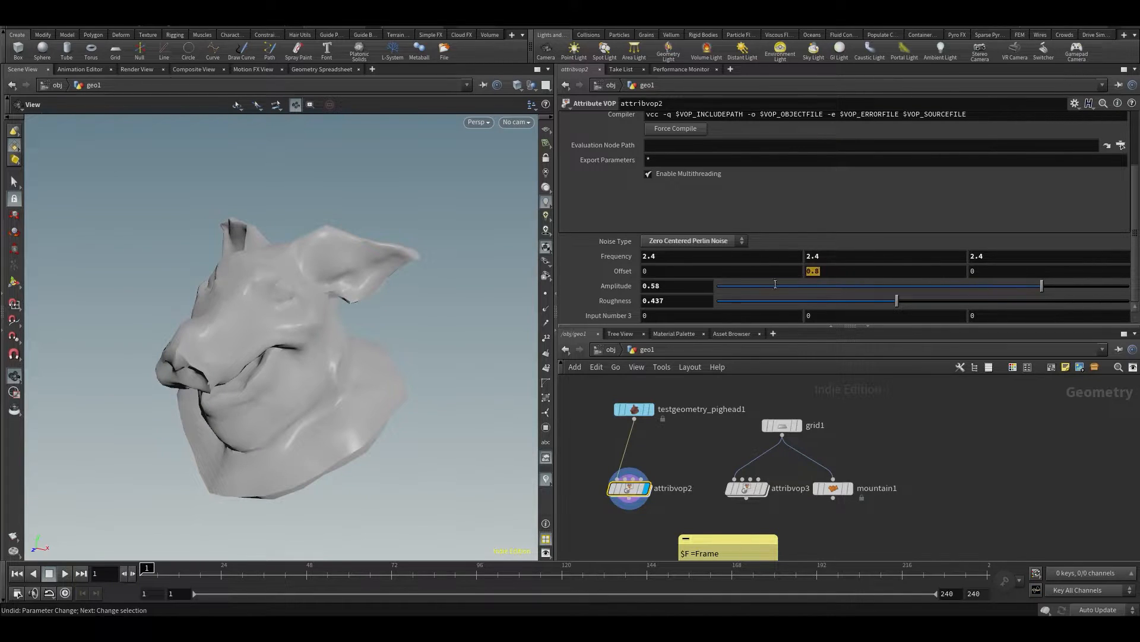
# Set attribvop2's Y offset to the expression $F and play the animation in real time
pyautogui.click(622, 271)
pyautogui.write('$F')
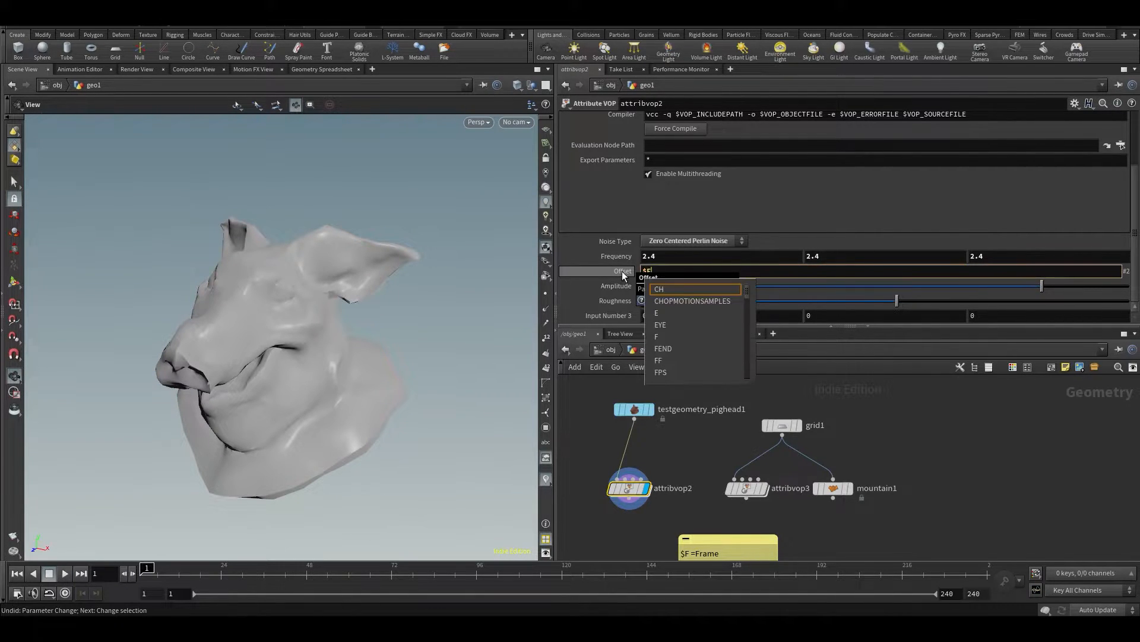
pyautogui.press('Return')
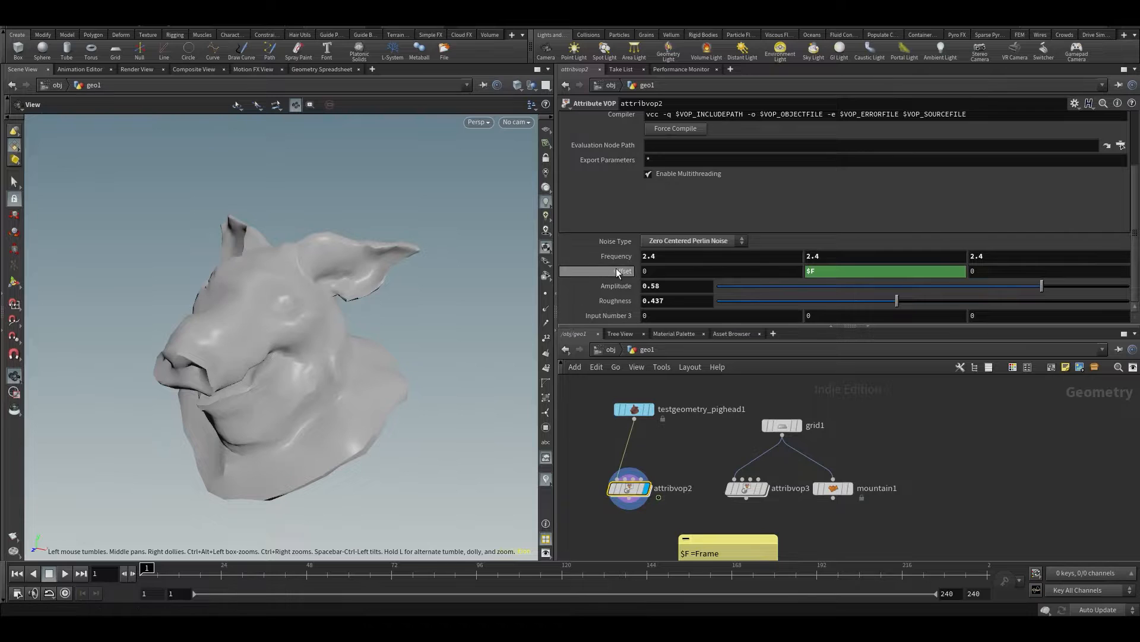
pyautogui.press('Up')
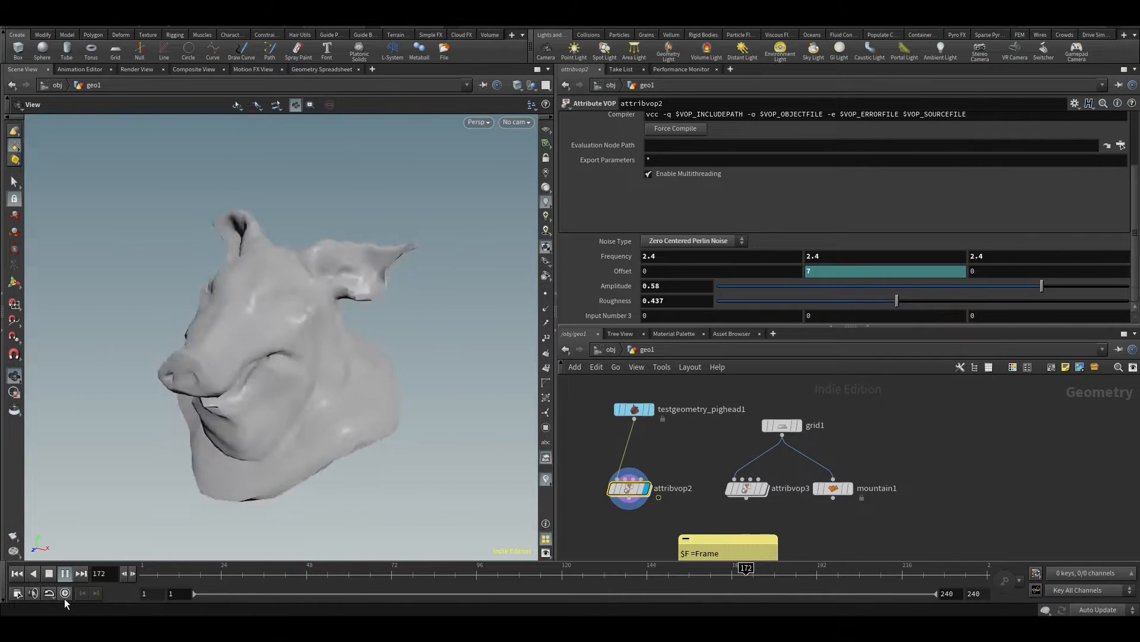
pyautogui.press('Up')
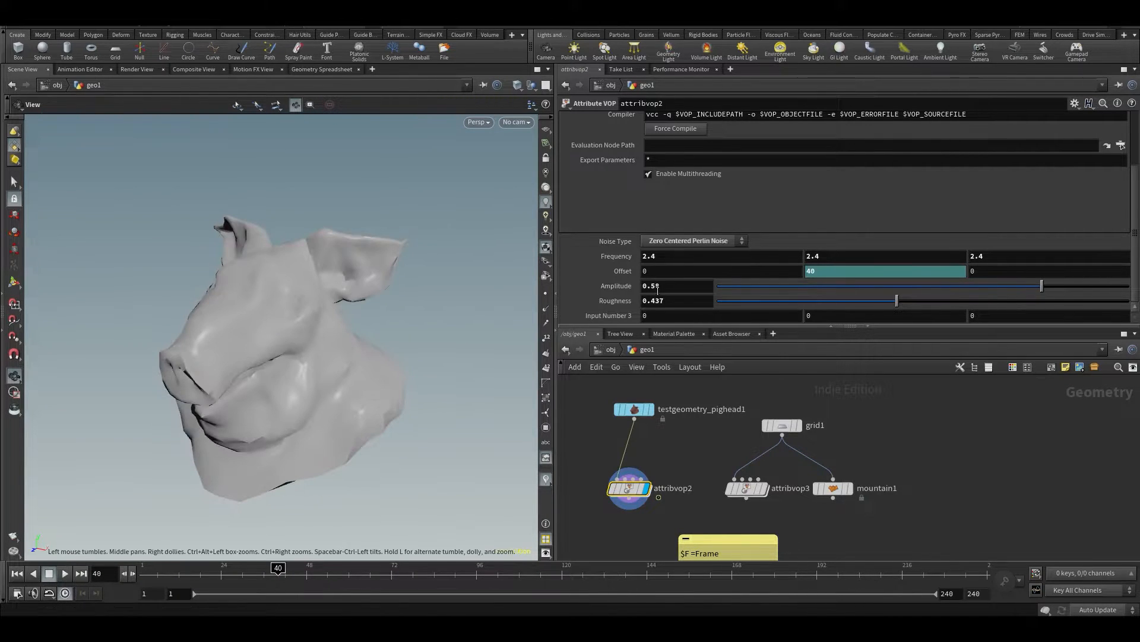
# Slow the noise by changing attribvop2's Y offset to $F/5 and play the animation
pyautogui.click(829, 271)
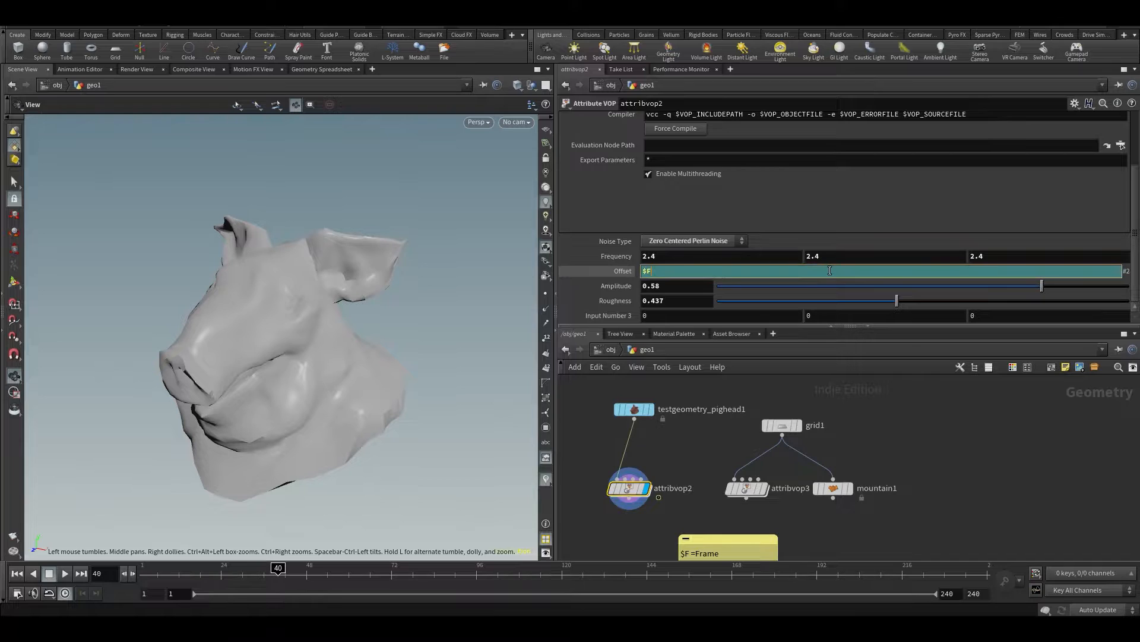
pyautogui.write('/5')
pyautogui.press('Return')
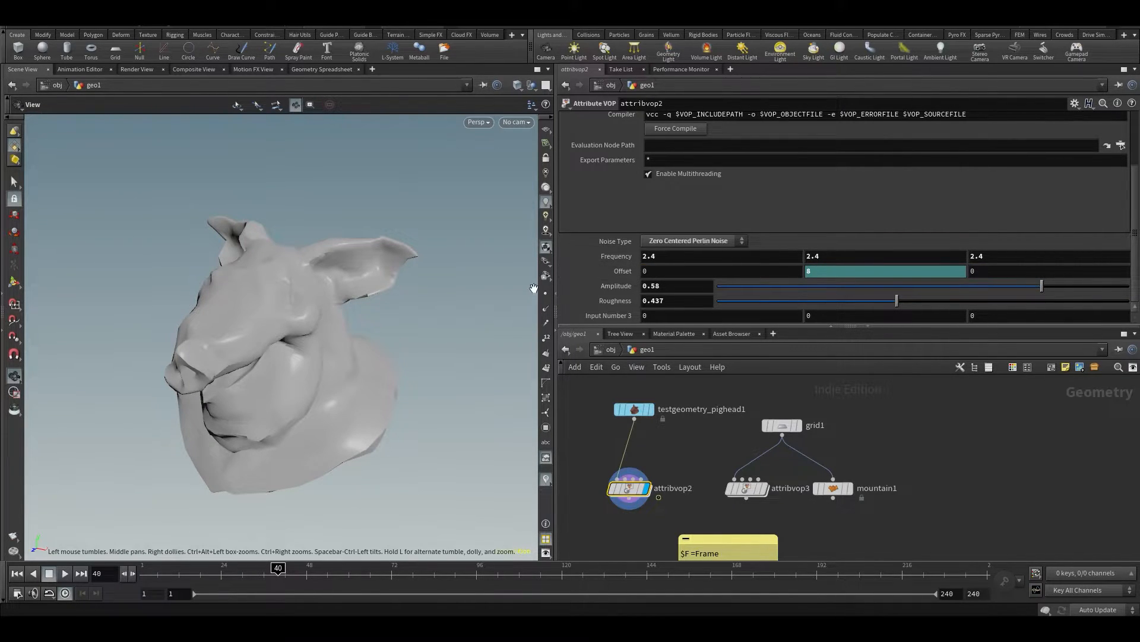
pyautogui.press('Up')
pyautogui.press('Up')
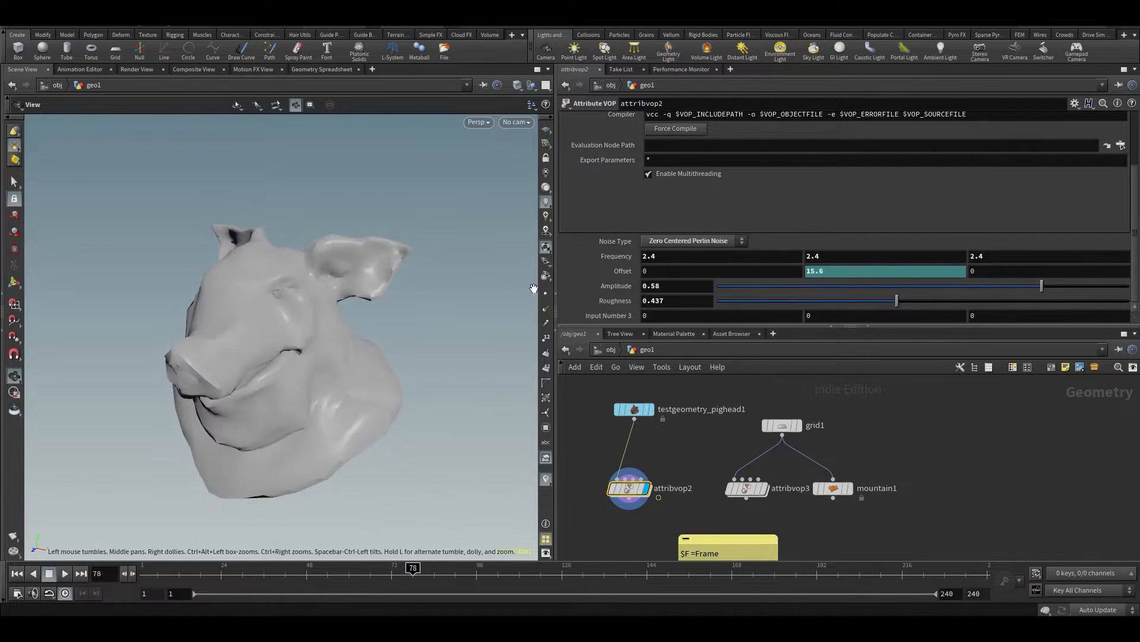
# Change attribvop2's Y offset expression to $FF/5 and play the animation from a lower viewing angle
pyautogui.click(623, 272)
pyautogui.click(816, 271)
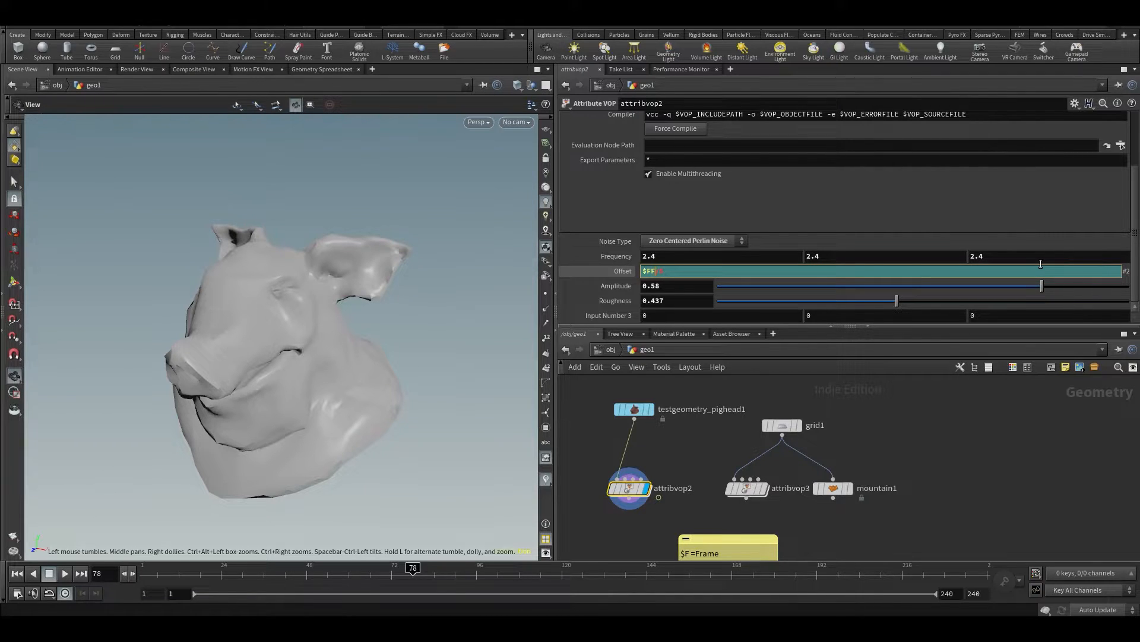
pyautogui.press('Return')
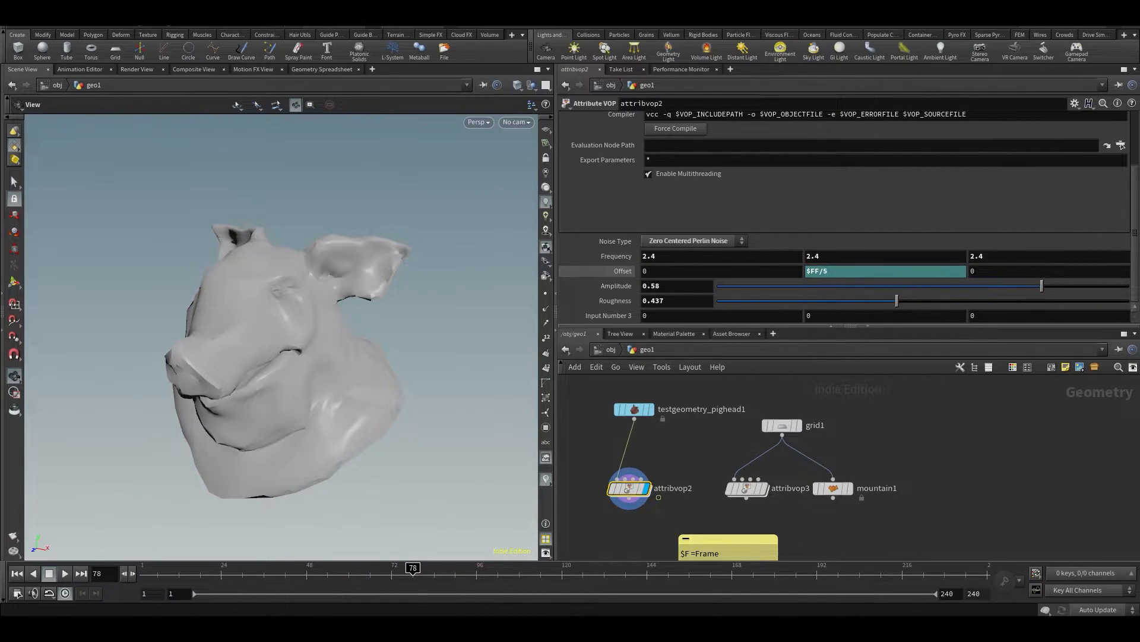
pyautogui.moveTo(356, 349); pyautogui.dragTo(341, 295)
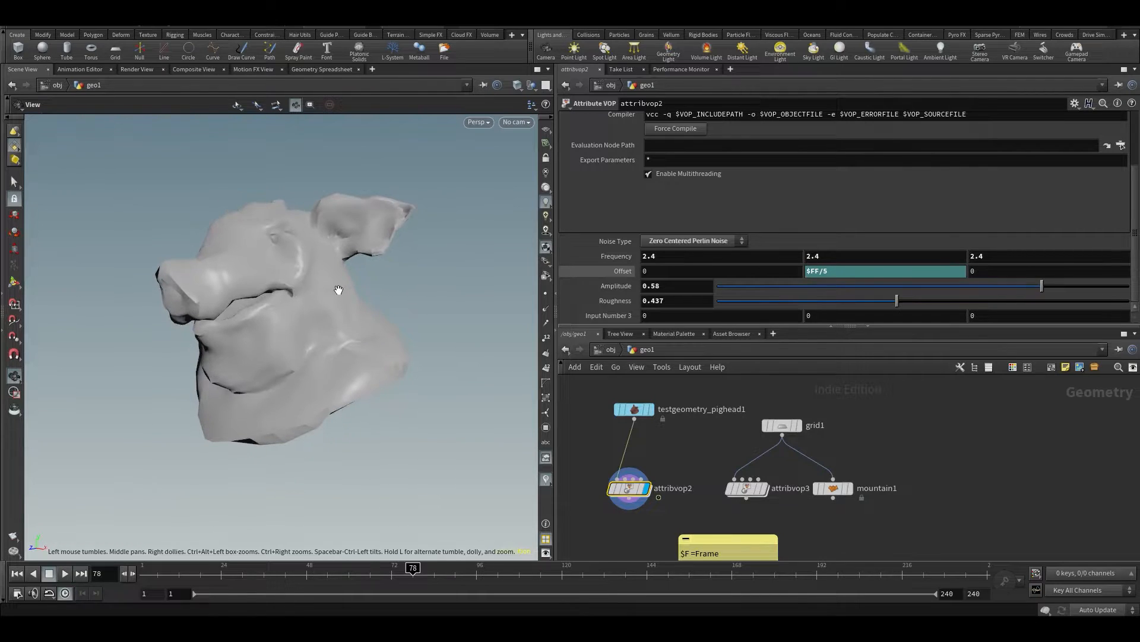
pyautogui.press('Up')
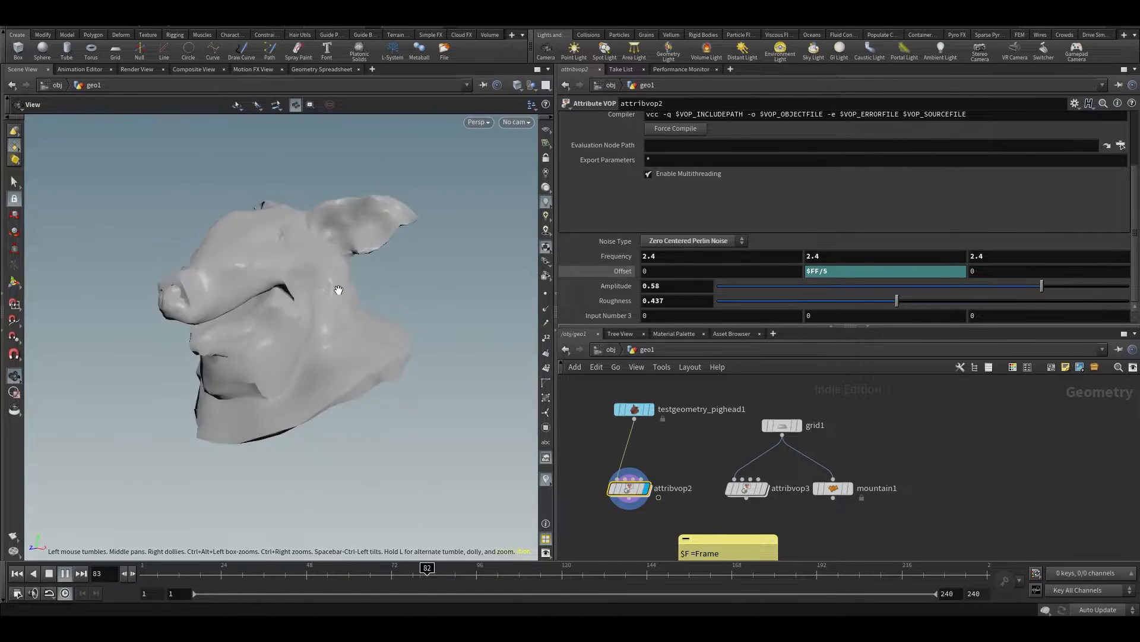
# Set attribvop2's Y offset to $FF/10 and inspect the animated pig head up close
pyautogui.click(871, 271)
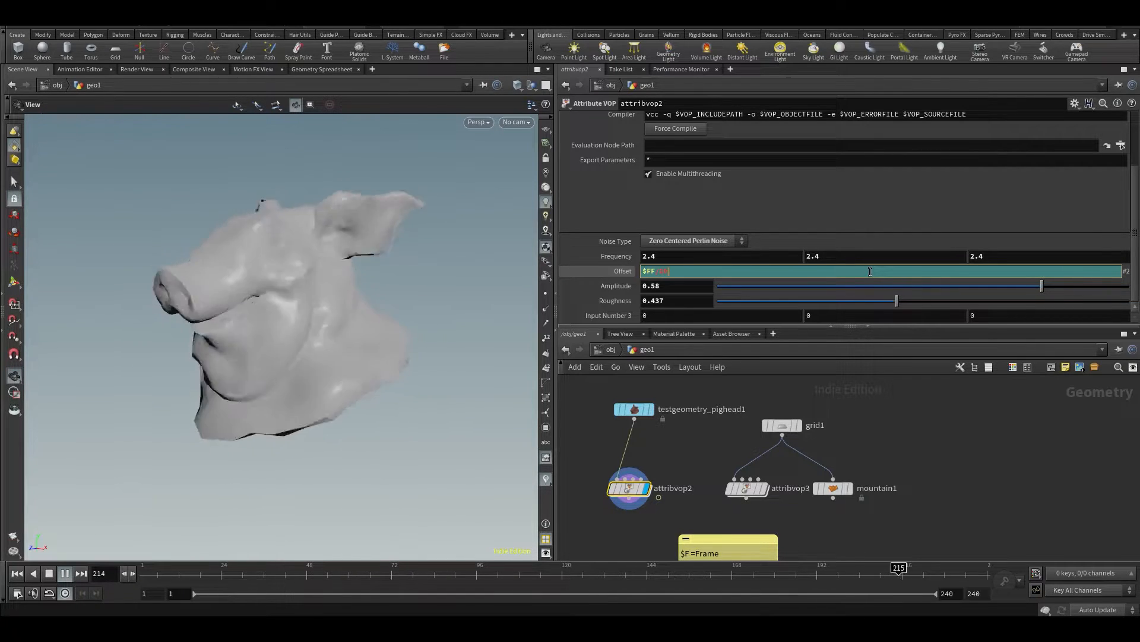
pyautogui.press('Return')
pyautogui.moveTo(400, 309); pyautogui.dragTo(281, 300)
pyautogui.scroll(3, 281, 302)
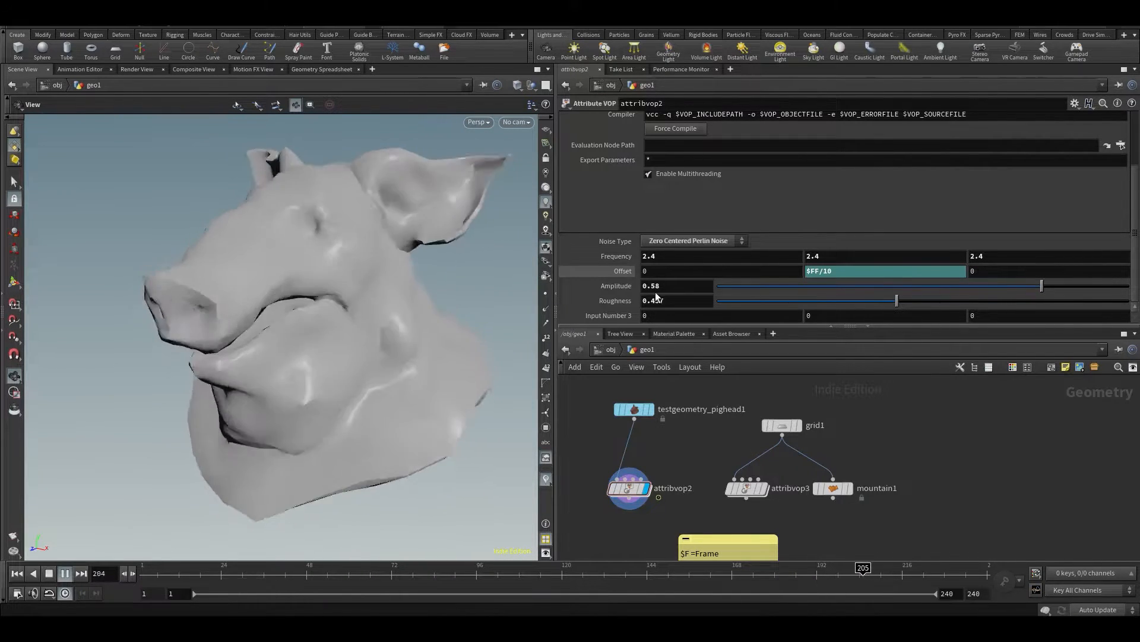
# Set attribvop2's X offset to $T, stop playback and show the evaluated offset values
pyautogui.click(658, 273)
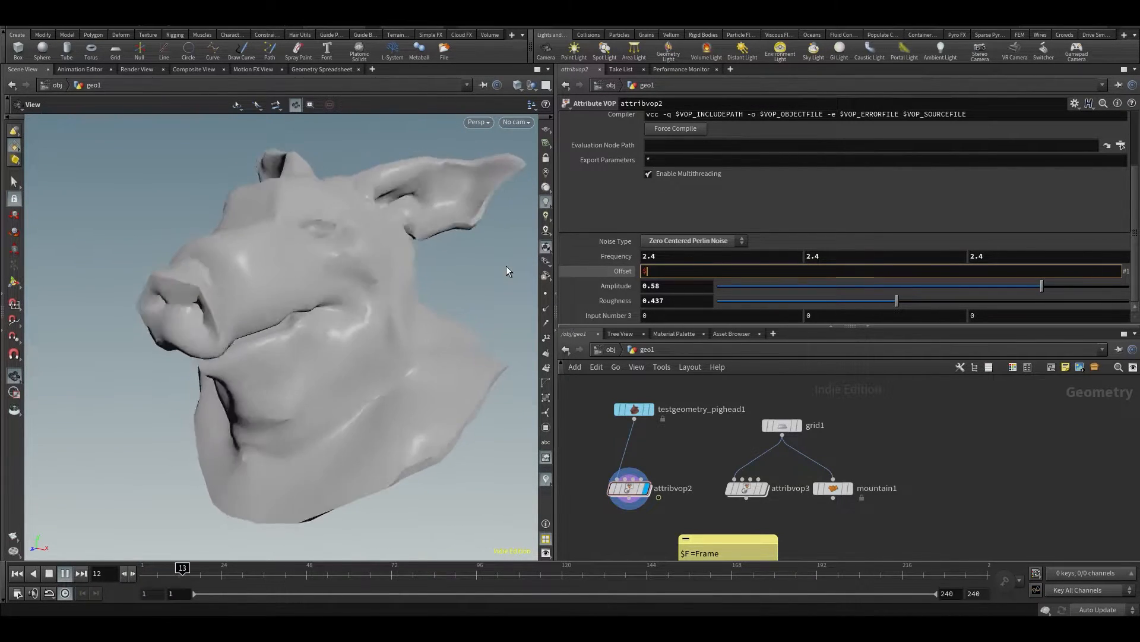
pyautogui.write('$T')
pyautogui.press('Return')
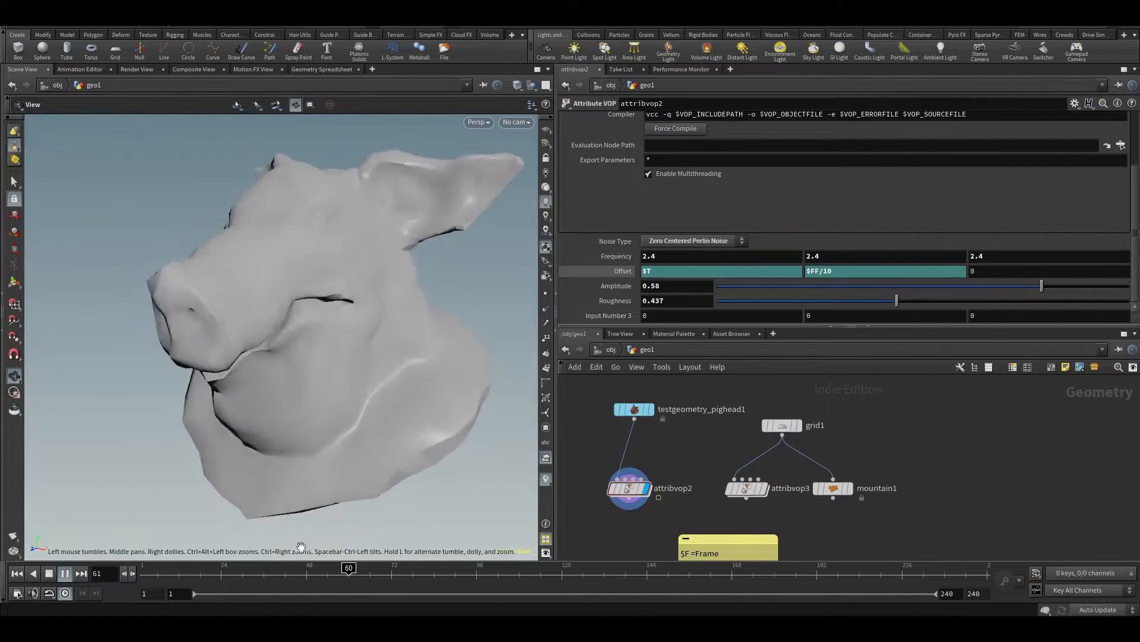
pyautogui.click(616, 269)
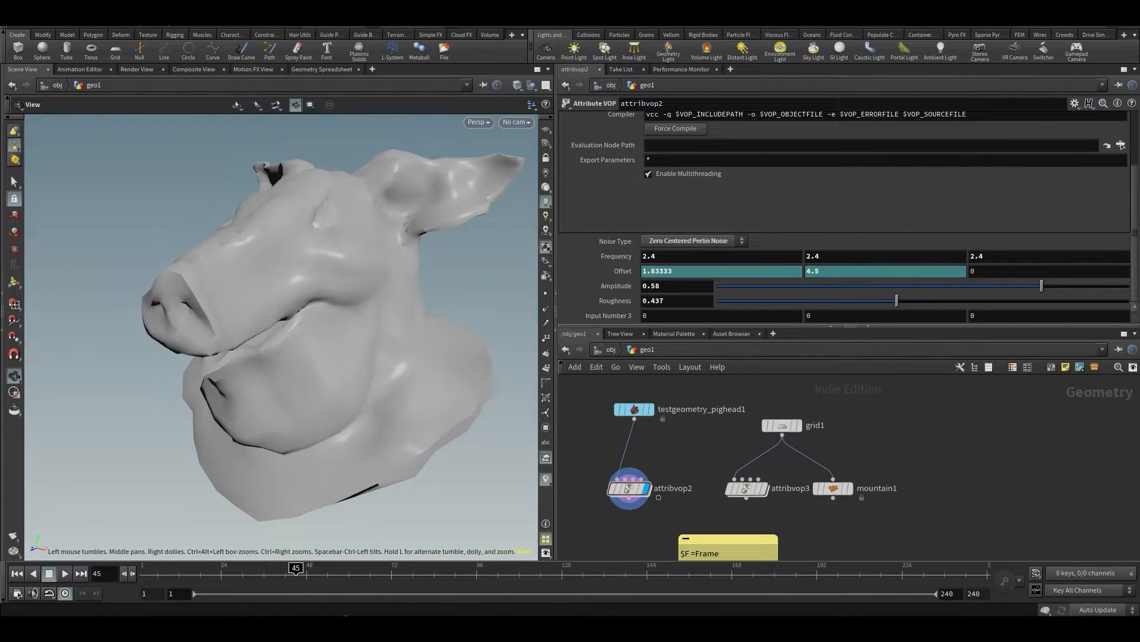
# Scrub to frame 24, check the FPS in the global animation options, and advance to frame 25
pyautogui.moveTo(231, 573); pyautogui.dragTo(222, 570)
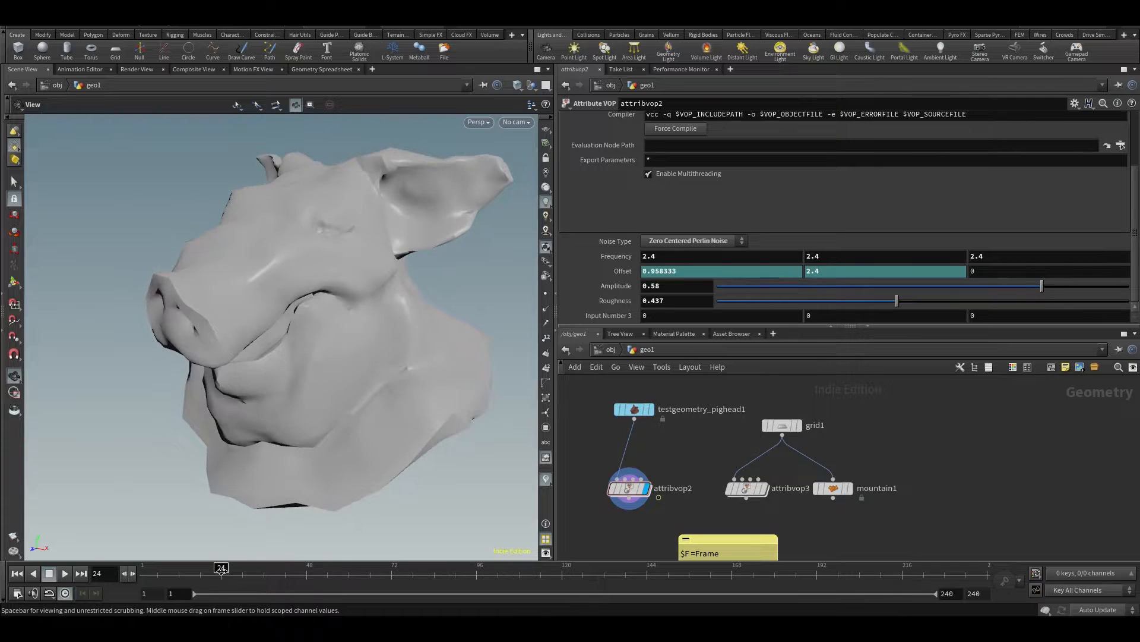
pyautogui.click(16, 592)
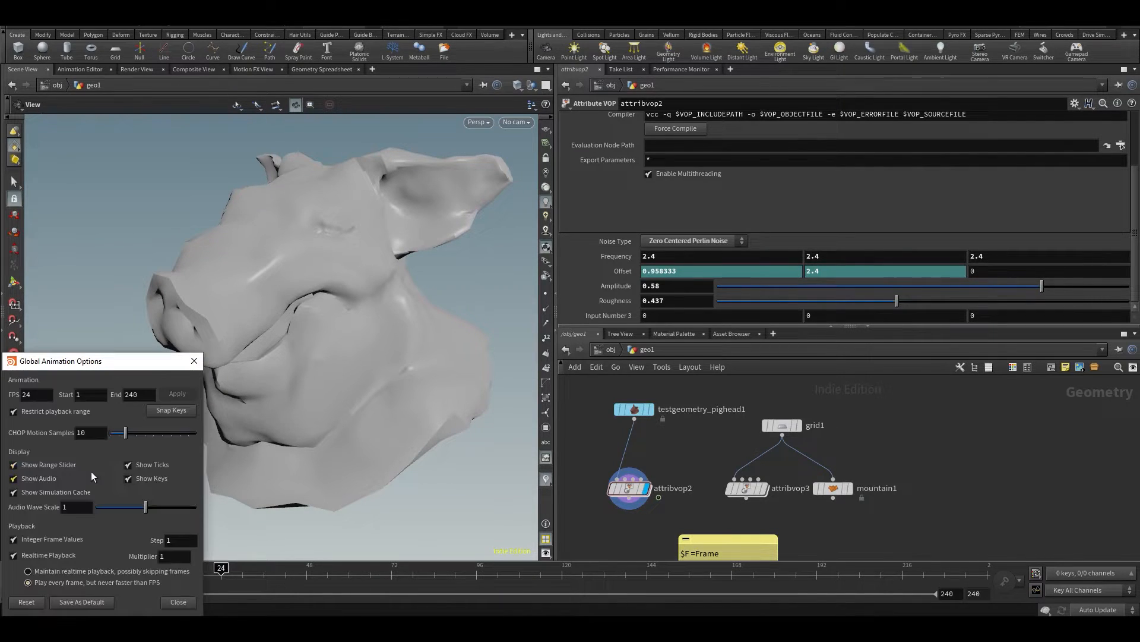
pyautogui.click(194, 360)
pyautogui.press('Right')
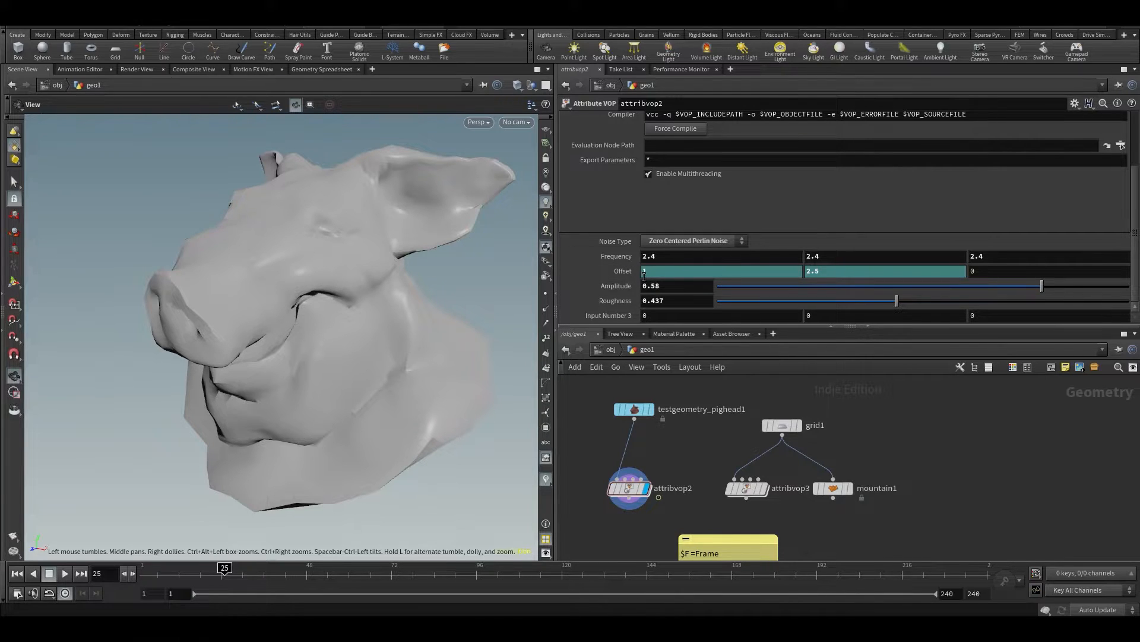
# Play the animation and set attribvop2's Z offset to $T, watching the pig head from another angle
pyautogui.press('Up')
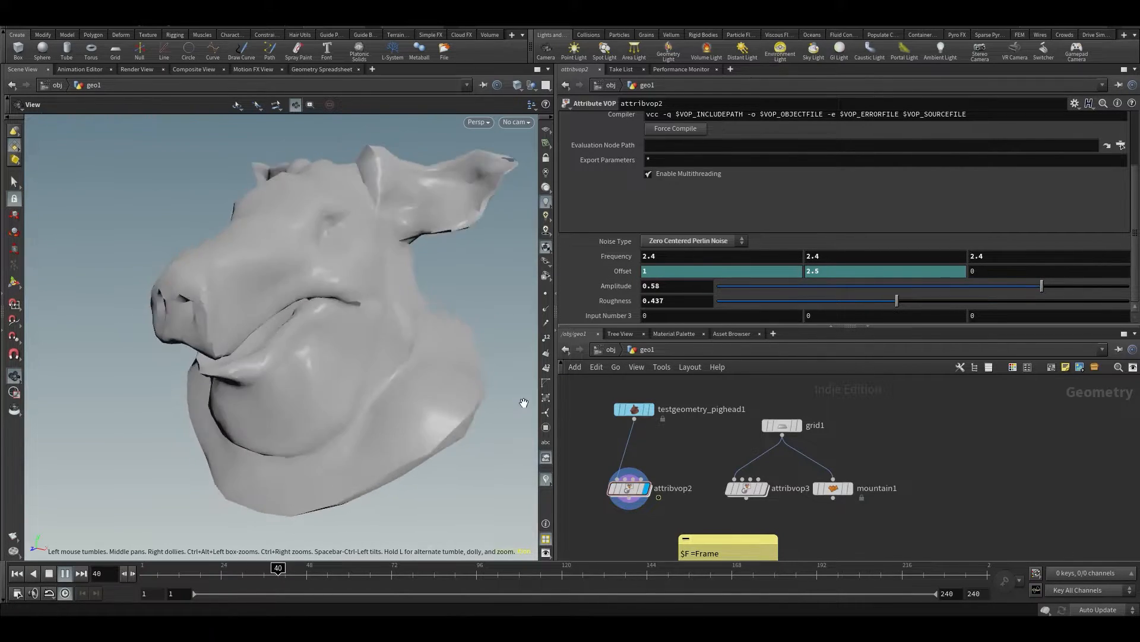
pyautogui.moveTo(319, 253); pyautogui.dragTo(383, 352)
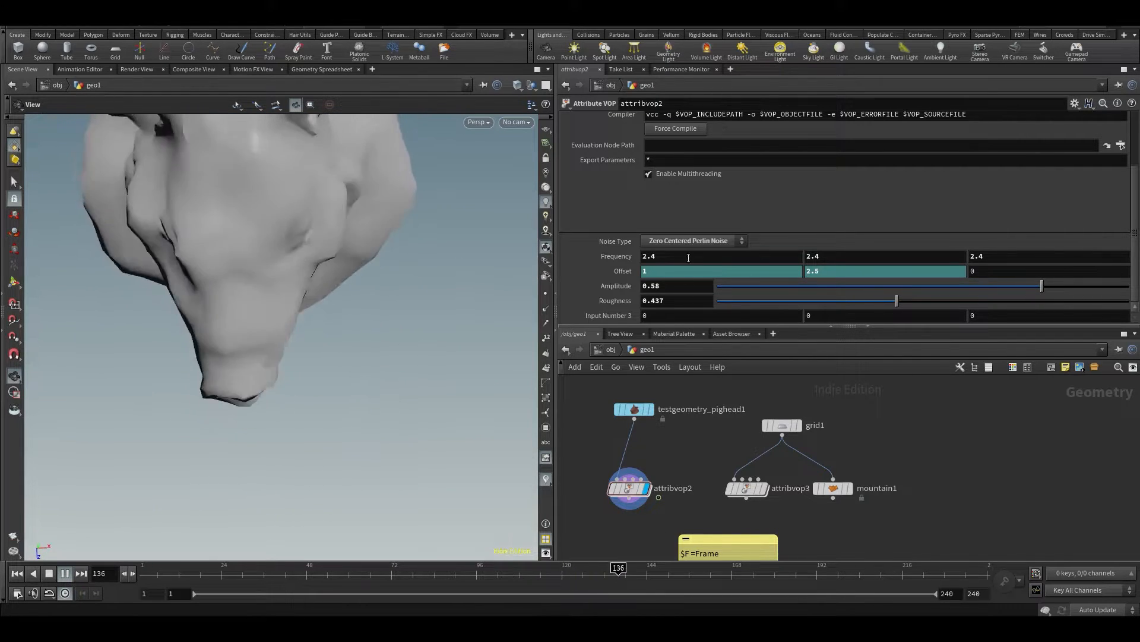
pyautogui.click(628, 272)
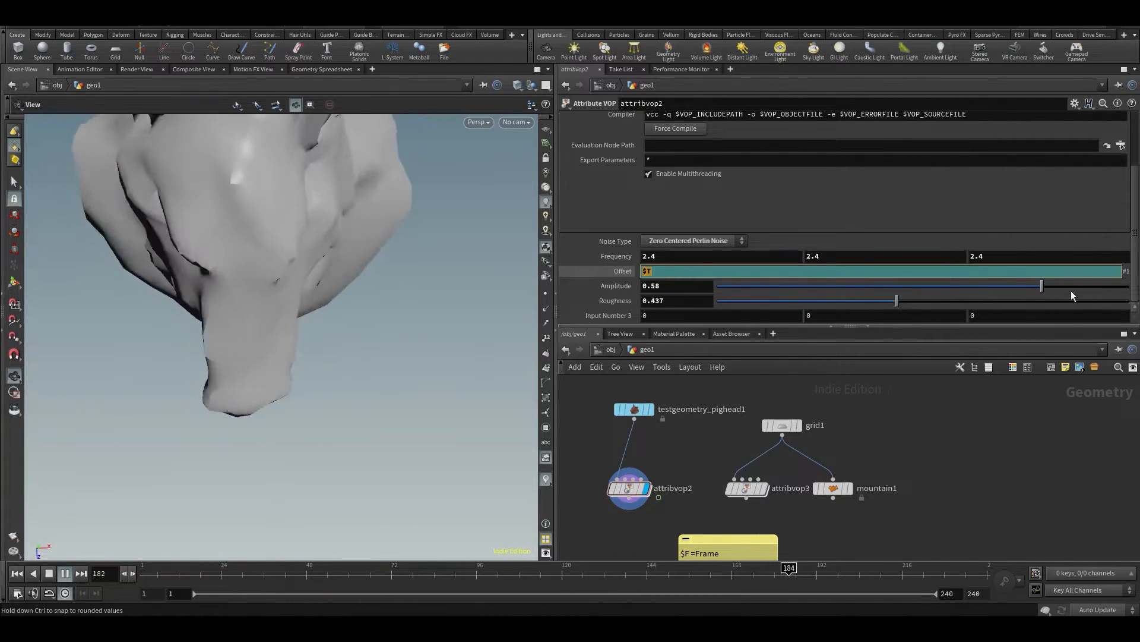
pyautogui.click(986, 270)
pyautogui.write('$T')
pyautogui.press('Return')
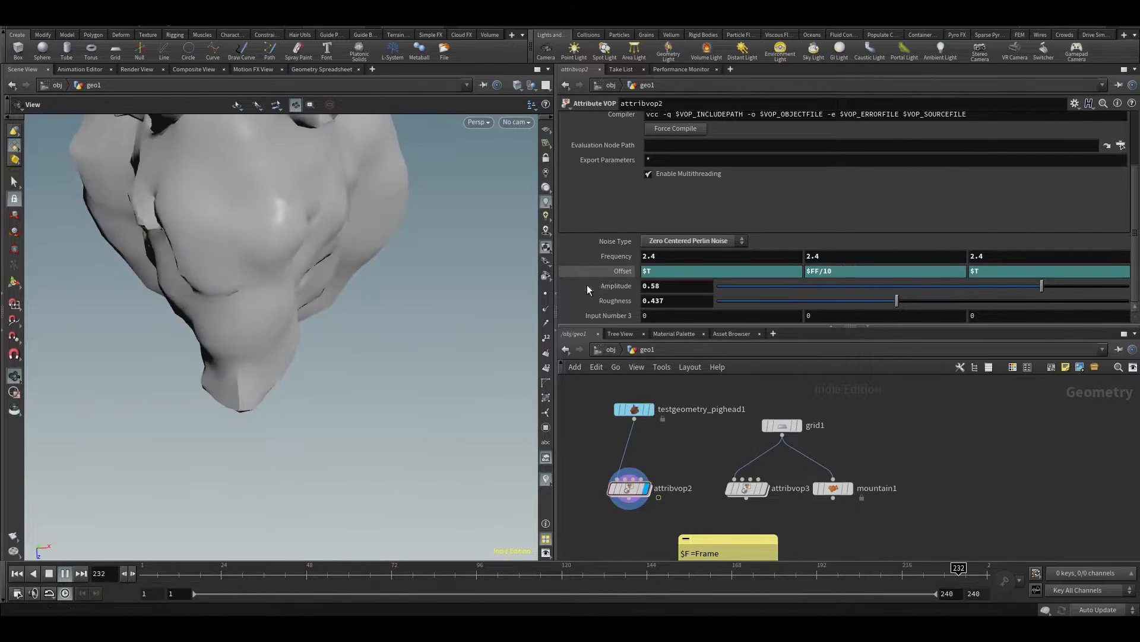
pyautogui.moveTo(229, 286); pyautogui.dragTo(273, 356)
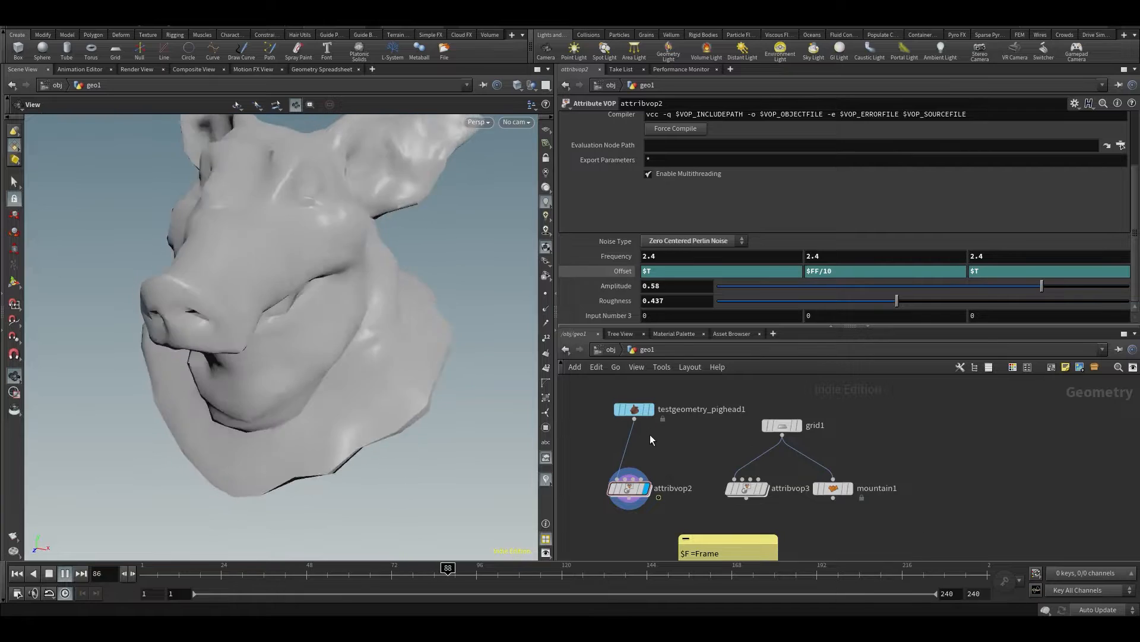
# Insert a Subdivide node between testgeometry_pighead1 and attribvop2 and inspect the smoother animated pig head
pyautogui.press('Tab')
pyautogui.write('su')
pyautogui.press('Return')
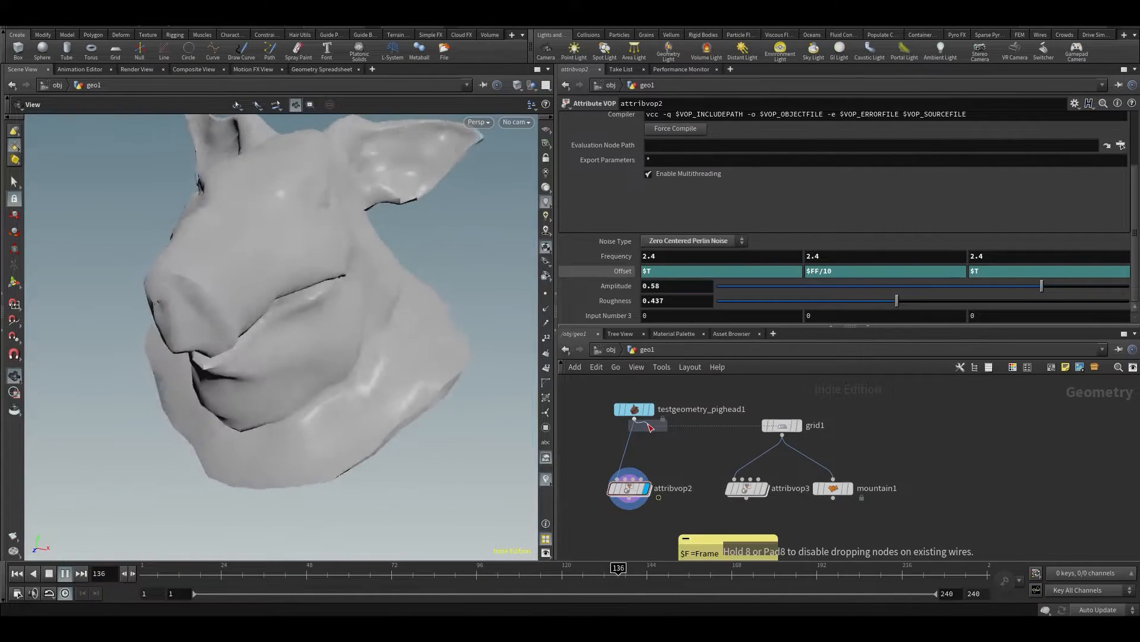
pyautogui.click(628, 480)
pyautogui.scroll(-2, 369, 332)
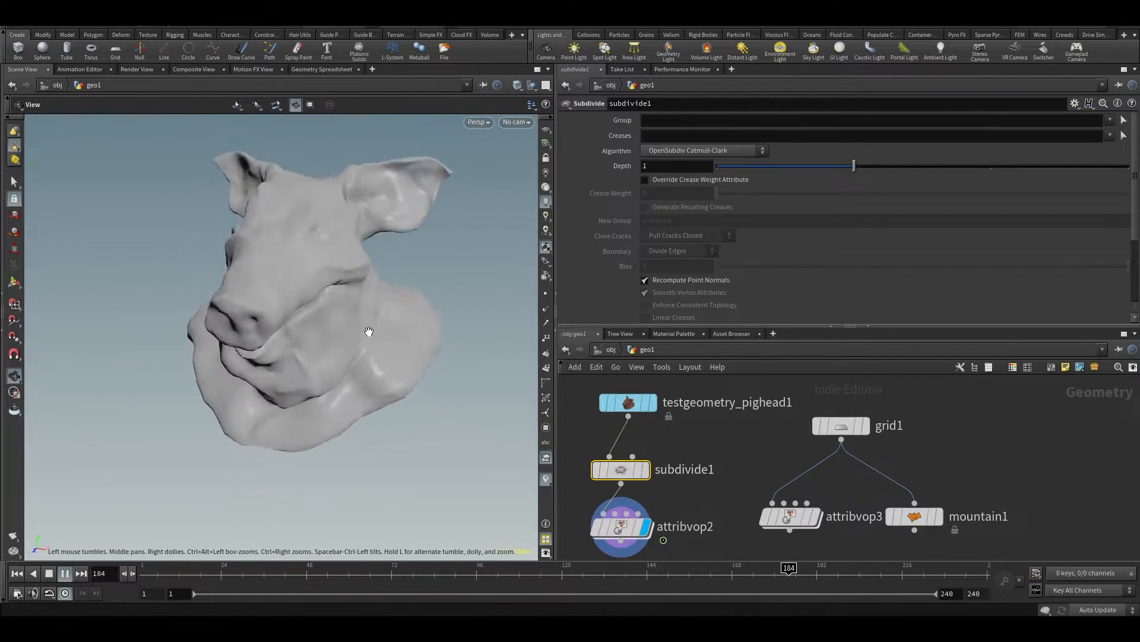
pyautogui.moveTo(272, 313); pyautogui.dragTo(350, 297)
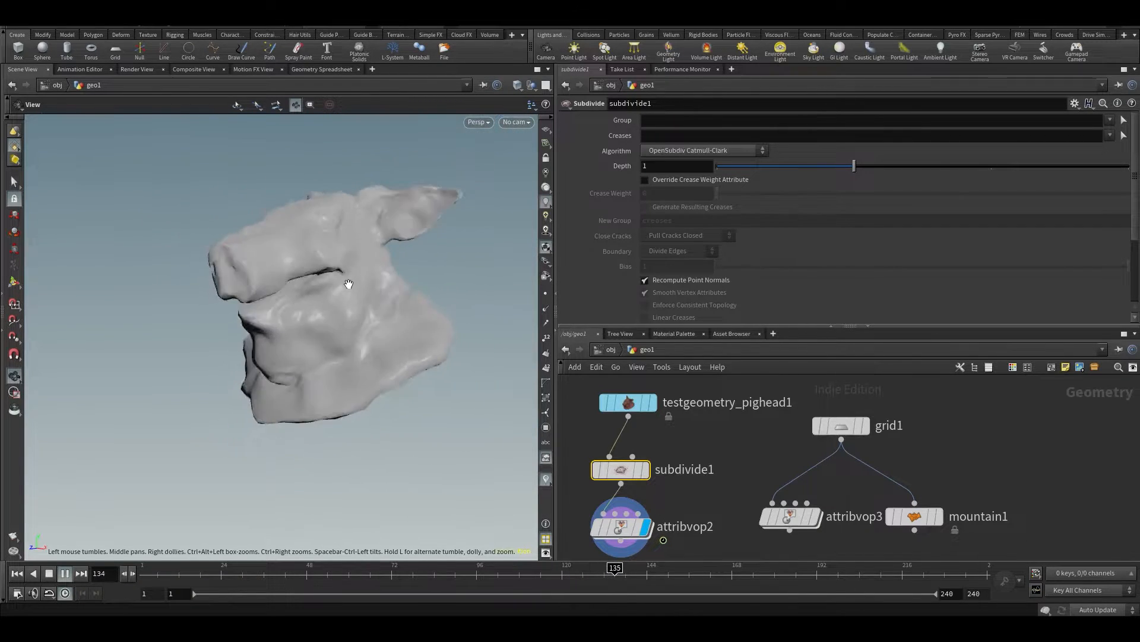
# Review the node network inside attribvop2 and duplicate attribvop2 as a displayed second branch under subdivide1
pyautogui.moveTo(733, 465); pyautogui.dragTo(746, 400, button='middle')
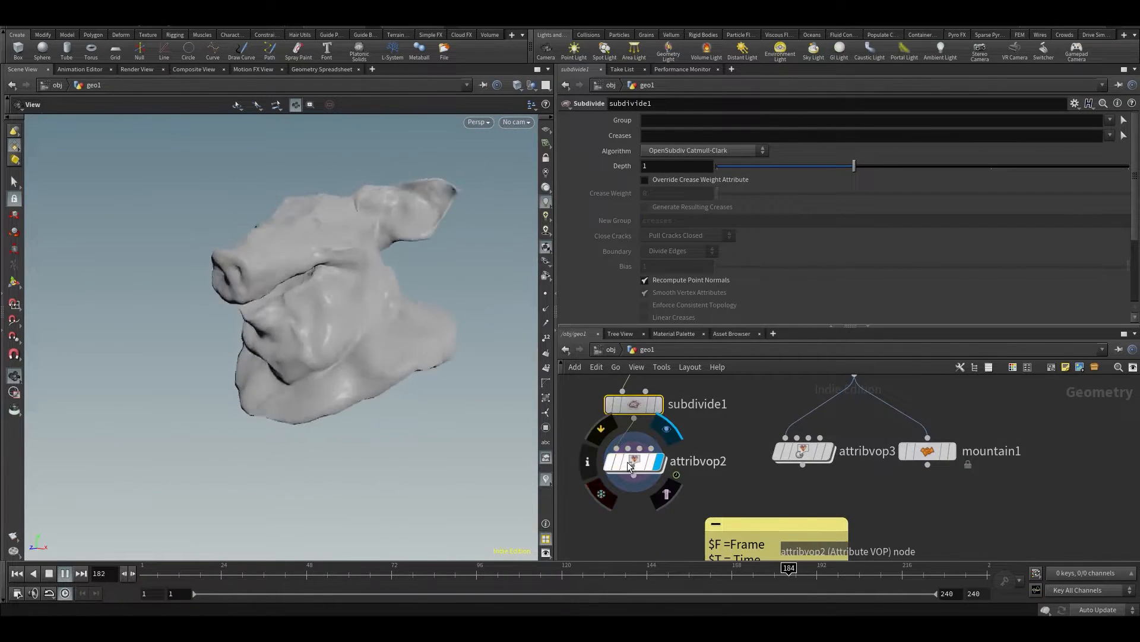
pyautogui.click(628, 466)
pyautogui.doubleClick(638, 463)
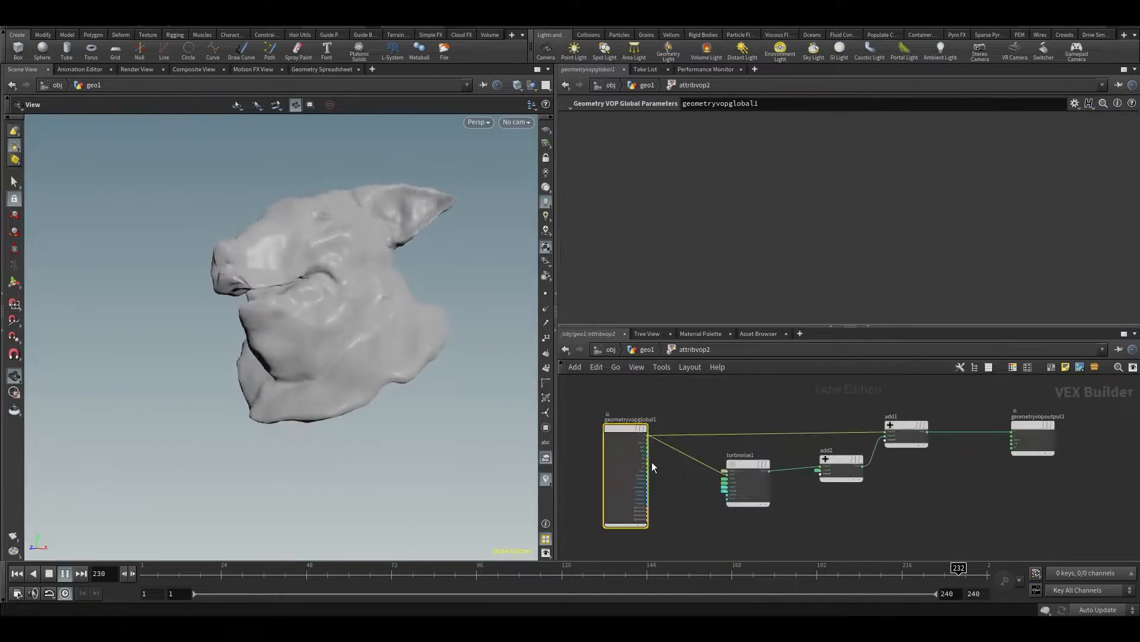
pyautogui.click(856, 518)
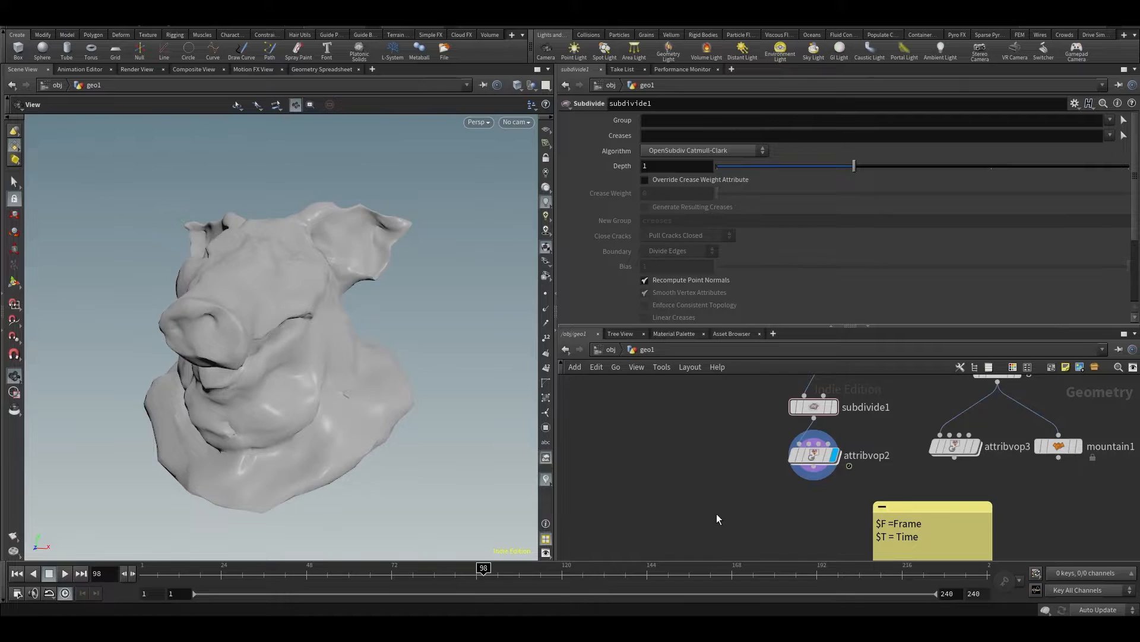
pyautogui.moveTo(716, 514); pyautogui.dragTo(841, 442)
pyautogui.hotkey('ctrl', 'c')
pyautogui.hotkey('ctrl', 'v')
pyautogui.moveTo(726, 455); pyautogui.dragTo(714, 460)
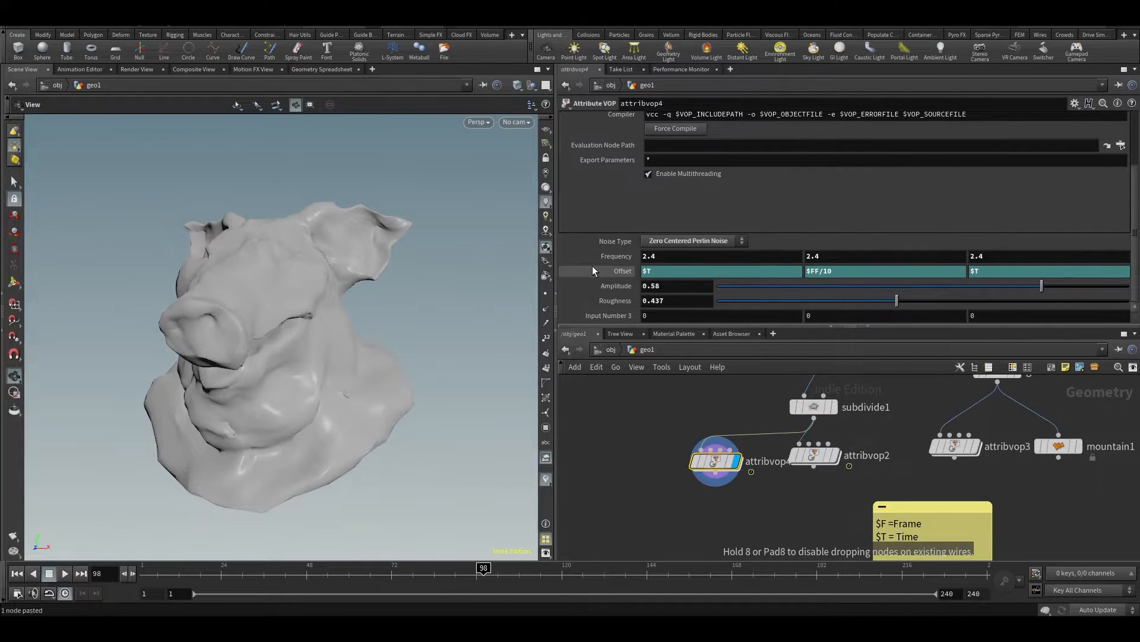
# Delete the Offset channels on the duplicated Attribute VOP and reset all three offset values to 0
pyautogui.rightClick(618, 275)
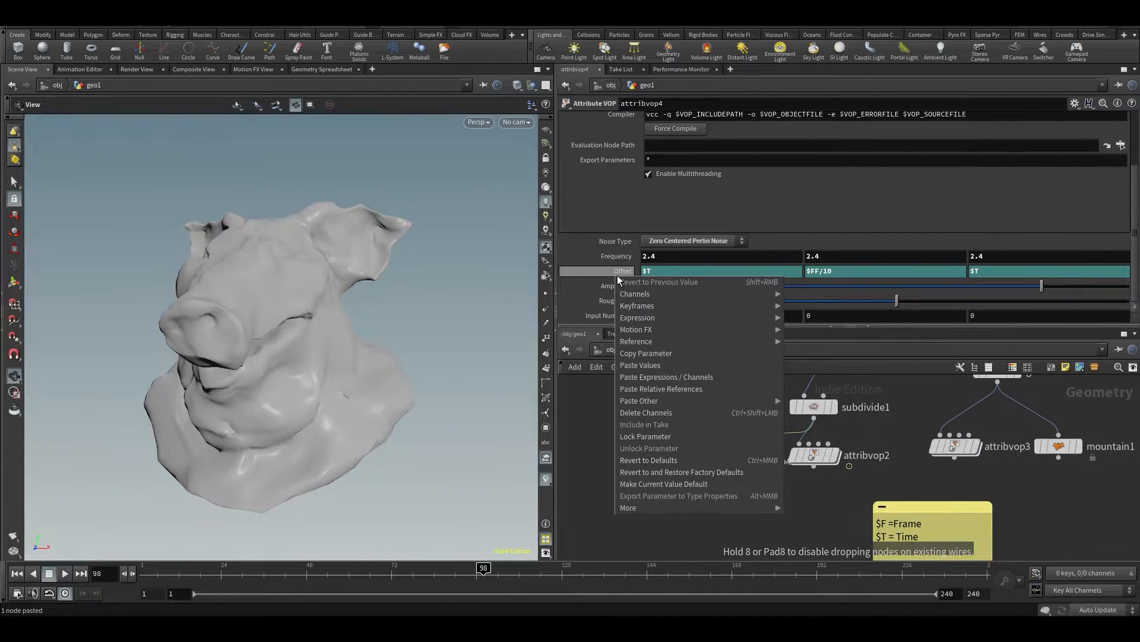
pyautogui.click(658, 411)
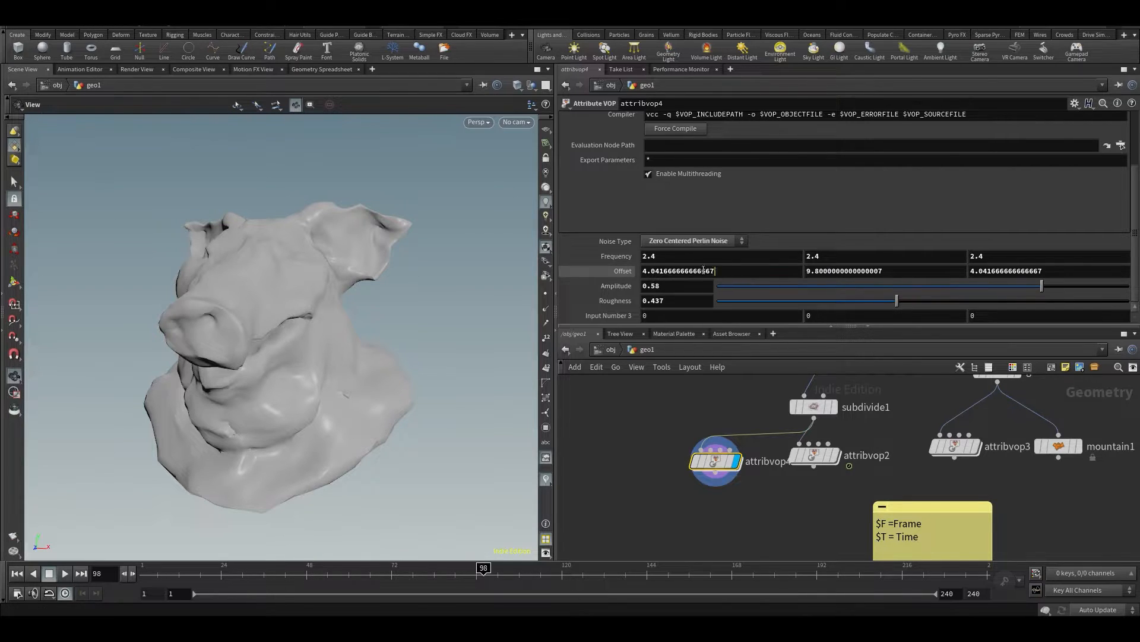
pyautogui.moveTo(714, 271); pyautogui.dragTo(244, 304)
pyautogui.write('0')
pyautogui.press('Return')
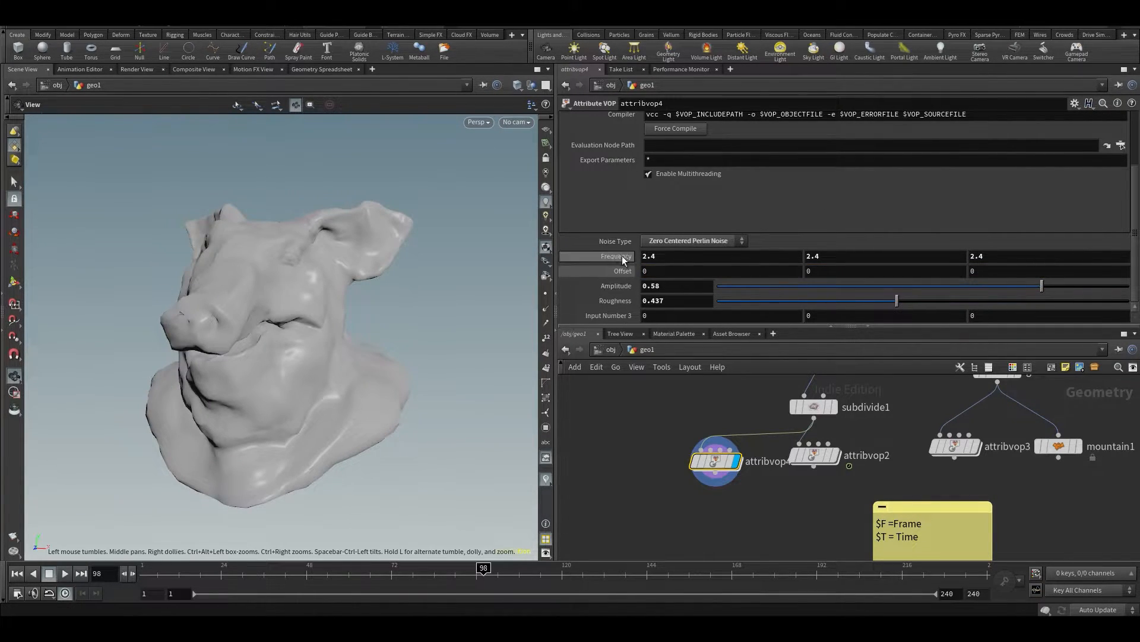
# Set attribvop4's Frequency to 1 on all axes and its Amplitude to 0.88, checking the pig head up close
pyautogui.moveTo(613, 259); pyautogui.dragTo(532, 256)
pyautogui.moveTo(589, 284); pyautogui.dragTo(639, 308, button='middle')
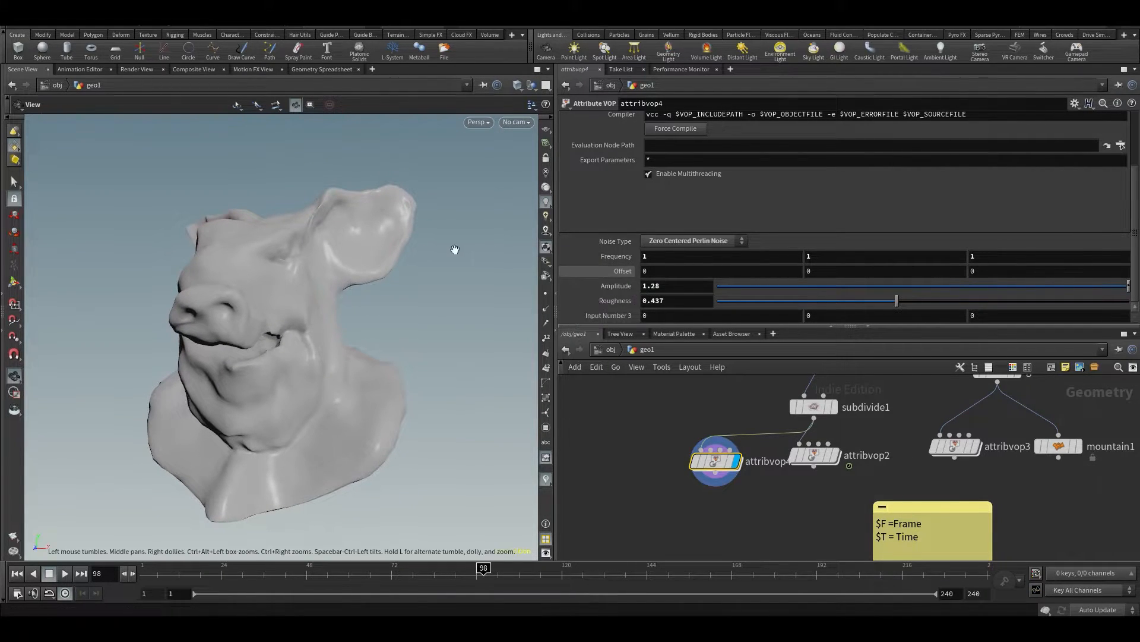
pyautogui.moveTo(265, 196); pyautogui.dragTo(336, 250)
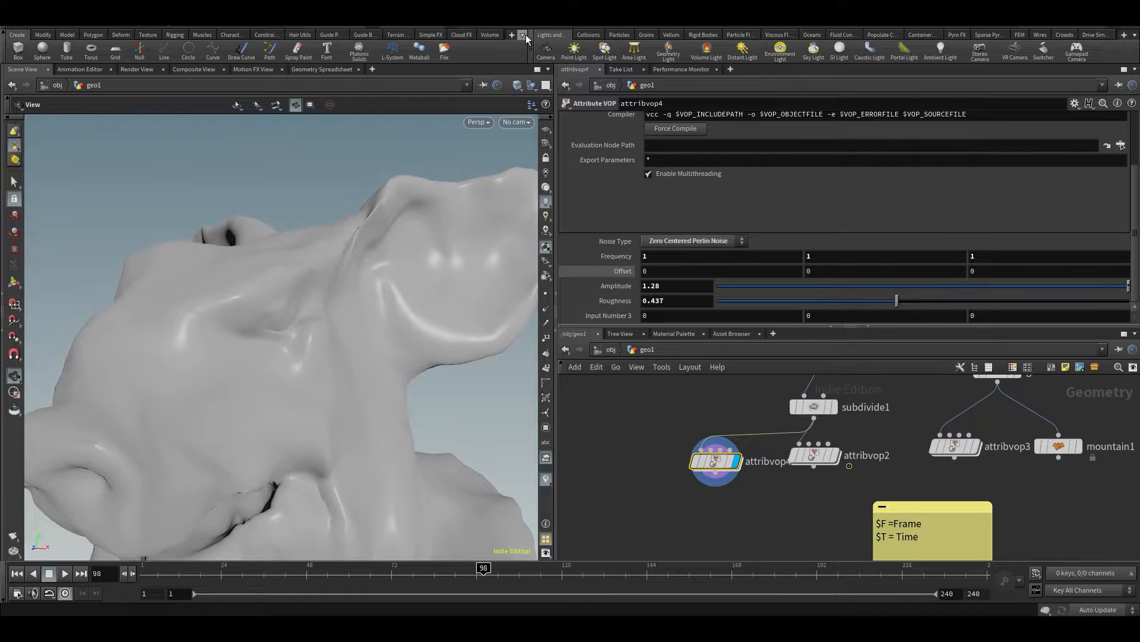
pyautogui.moveTo(584, 289)
pyautogui.mouseDown(button='middle')
pyautogui.moveTo(612, 289)
pyautogui.moveTo(563, 288)
pyautogui.mouseUp(button='middle')
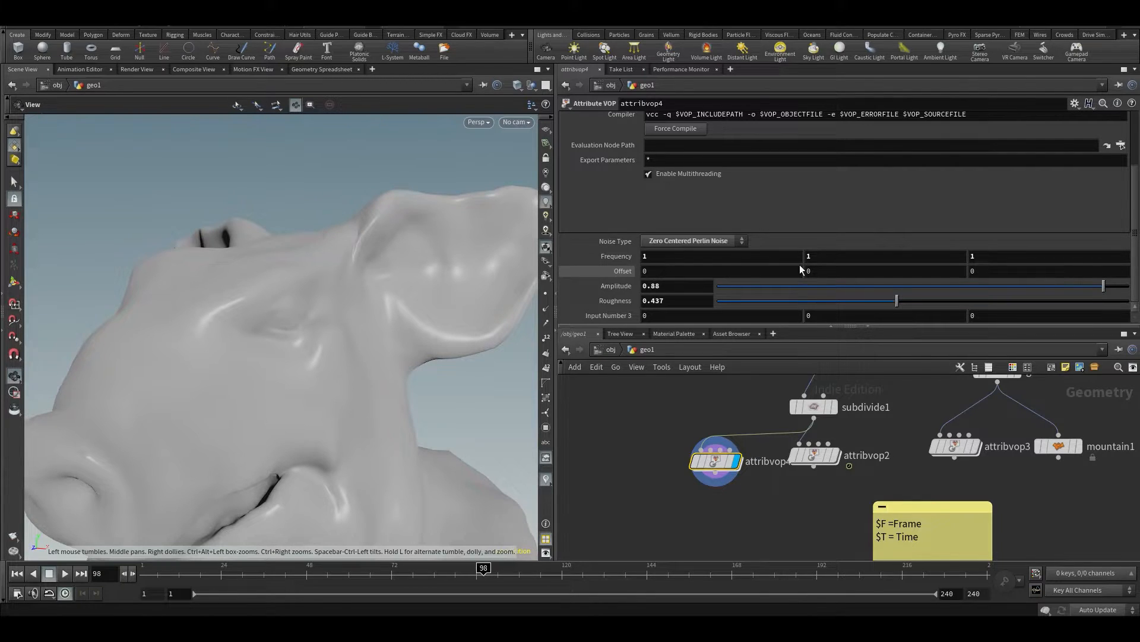
pyautogui.moveTo(623, 289); pyautogui.dragTo(638, 289, button='middle')
# Inside attribvop4, wire turbnoise1's noise output to Cd on the geometry output and return to the geometry network
pyautogui.doubleClick(716, 459)
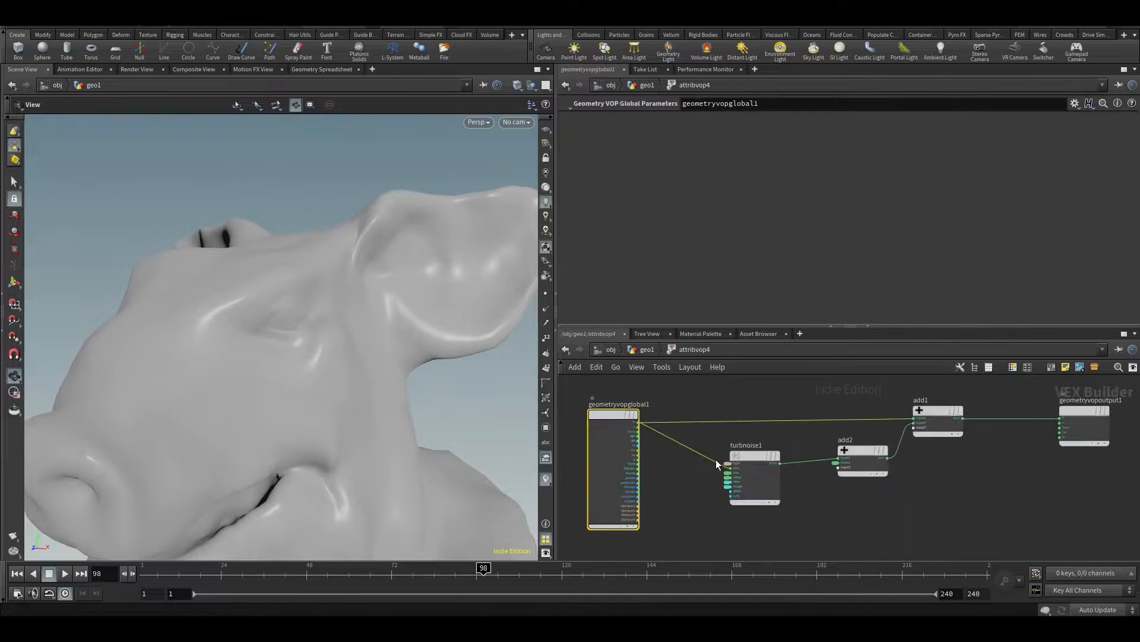
pyautogui.scroll(3, 1022, 482)
pyautogui.moveTo(945, 489); pyautogui.dragTo(978, 433, button='middle')
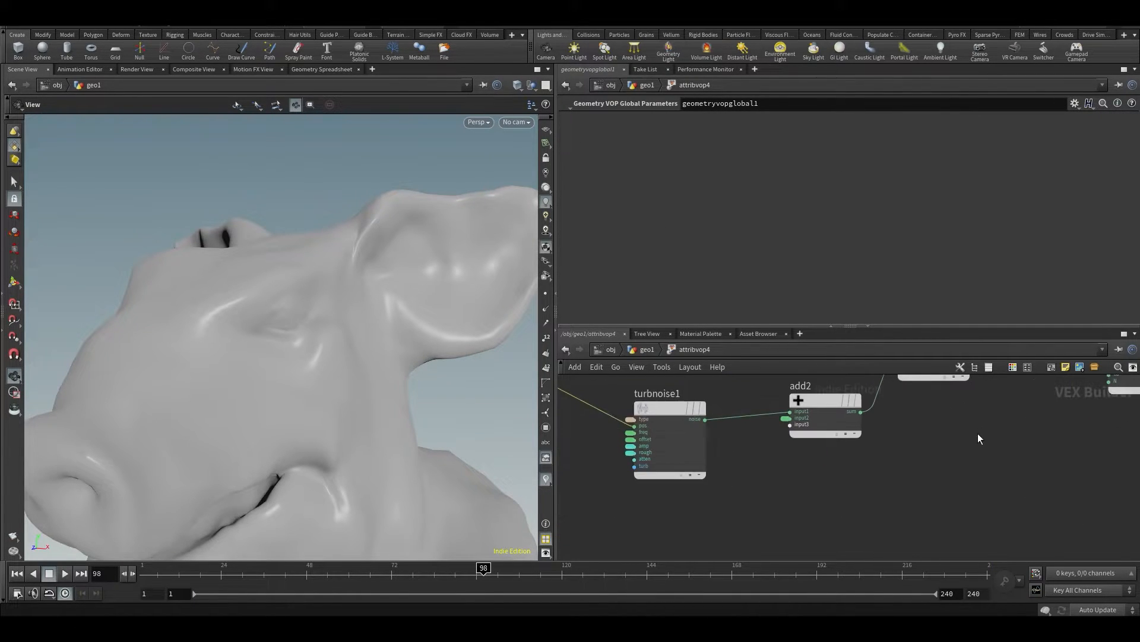
pyautogui.click(697, 419)
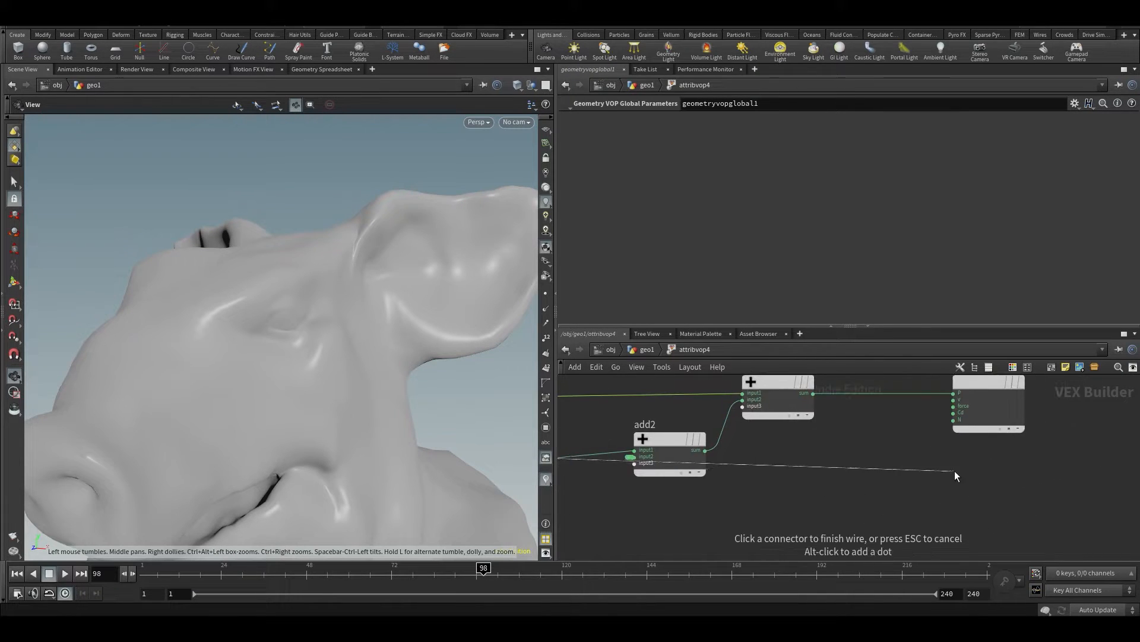
pyautogui.click(953, 413)
pyautogui.press('u')
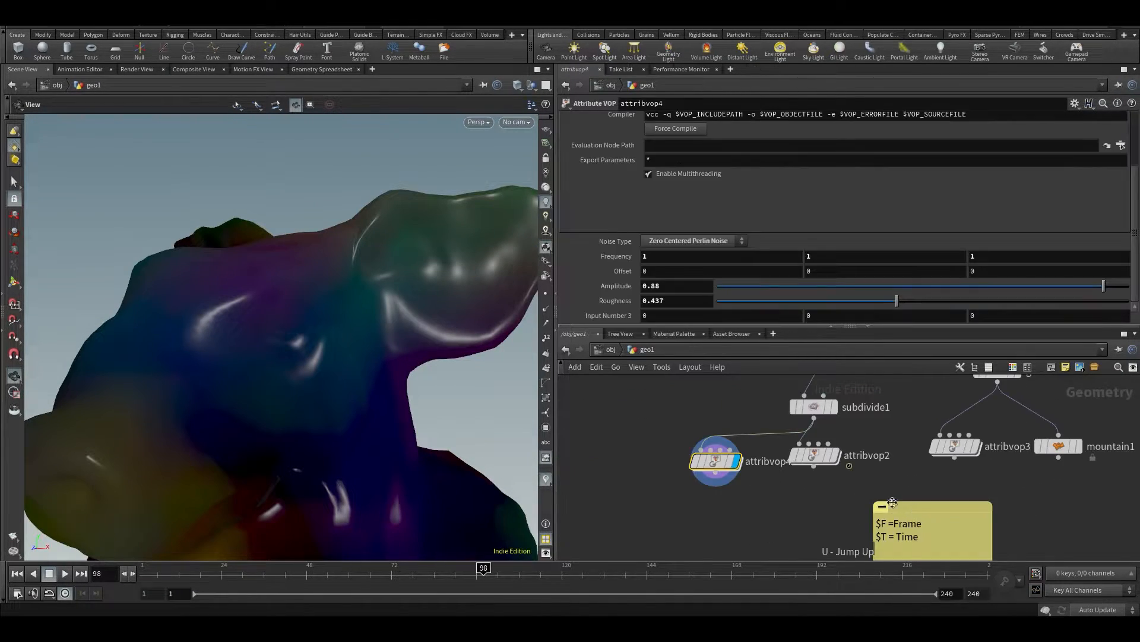
# Reduce attribvop4's Amplitude to 0.397 and inspect the coloured pig head from several angles
pyautogui.moveTo(1074, 284); pyautogui.dragTo(1007, 330)
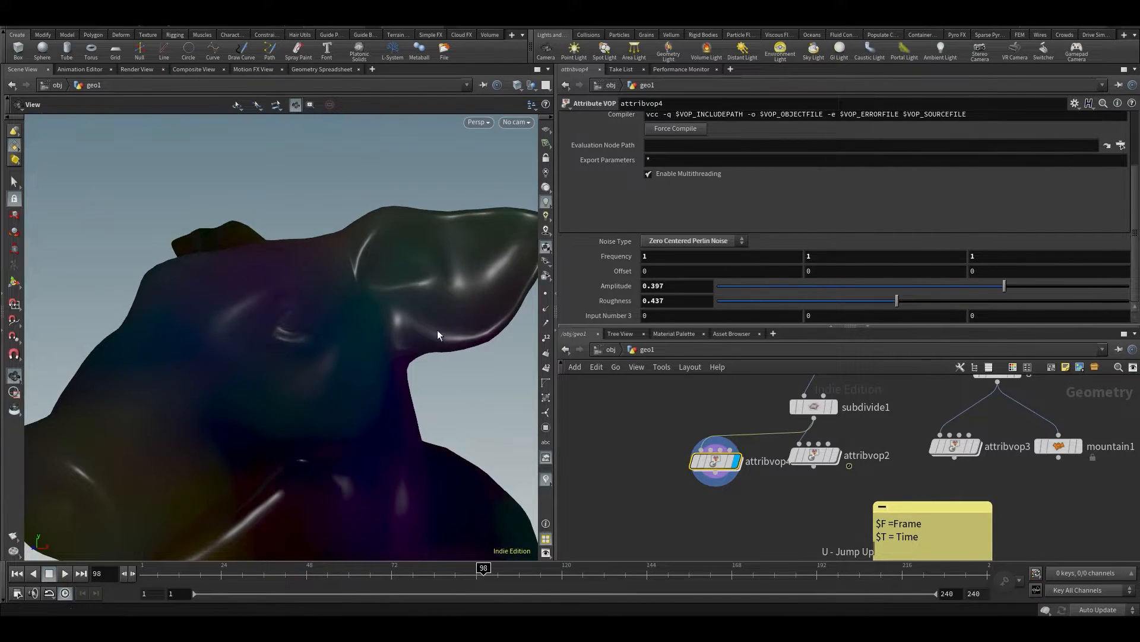
pyautogui.moveTo(297, 315); pyautogui.dragTo(265, 322)
pyautogui.scroll(-5, 277, 325)
pyautogui.moveTo(281, 328); pyautogui.dragTo(292, 282, button='middle')
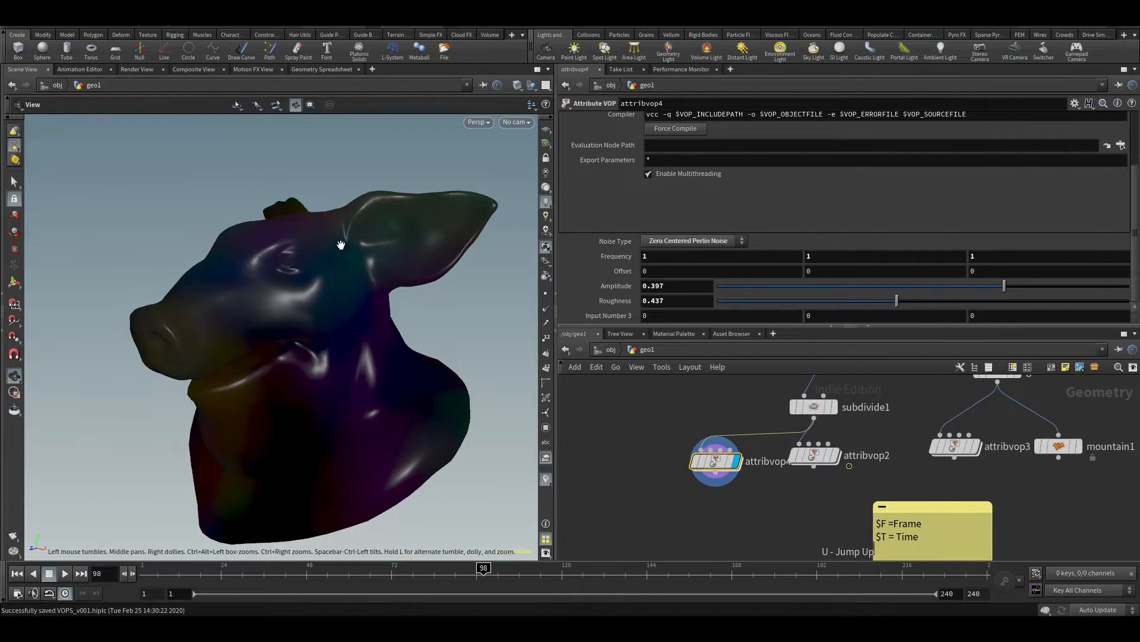
pyautogui.moveTo(304, 316); pyautogui.dragTo(326, 277)
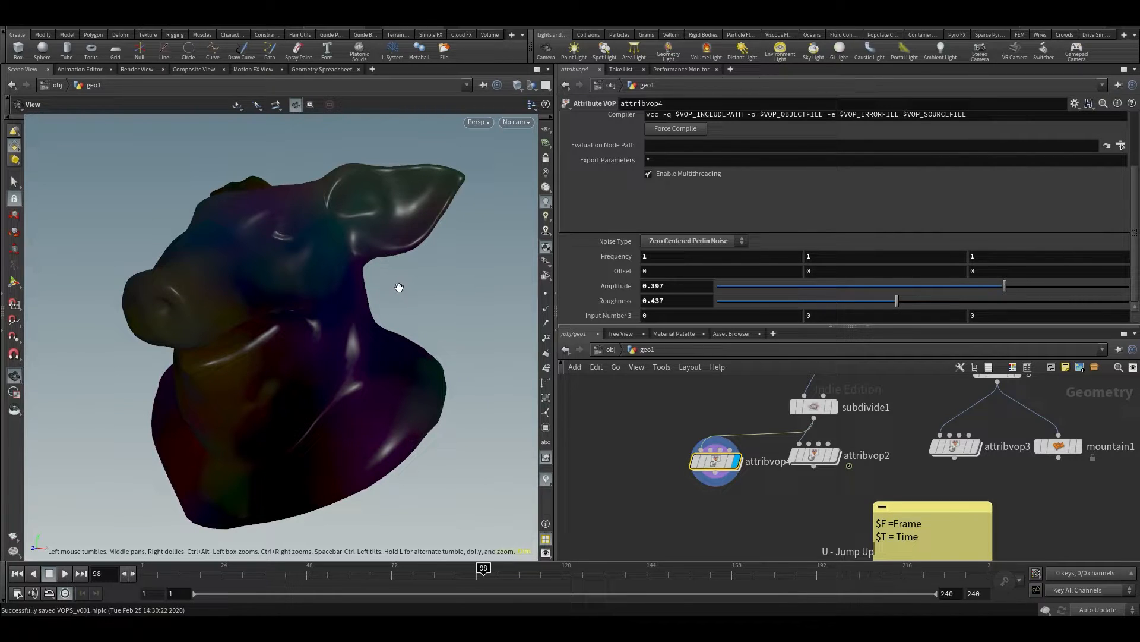
# Add a Marker scene visualizer in the viewport display options with style Vector Trail and attribute Cd
pyautogui.press('d')
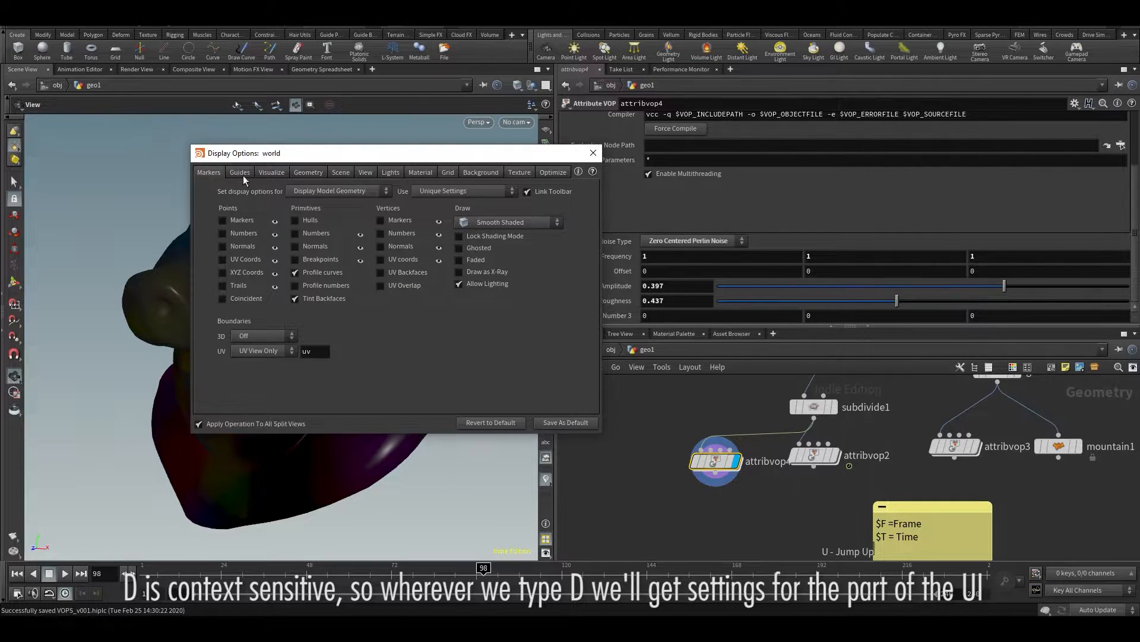
pyautogui.click(274, 172)
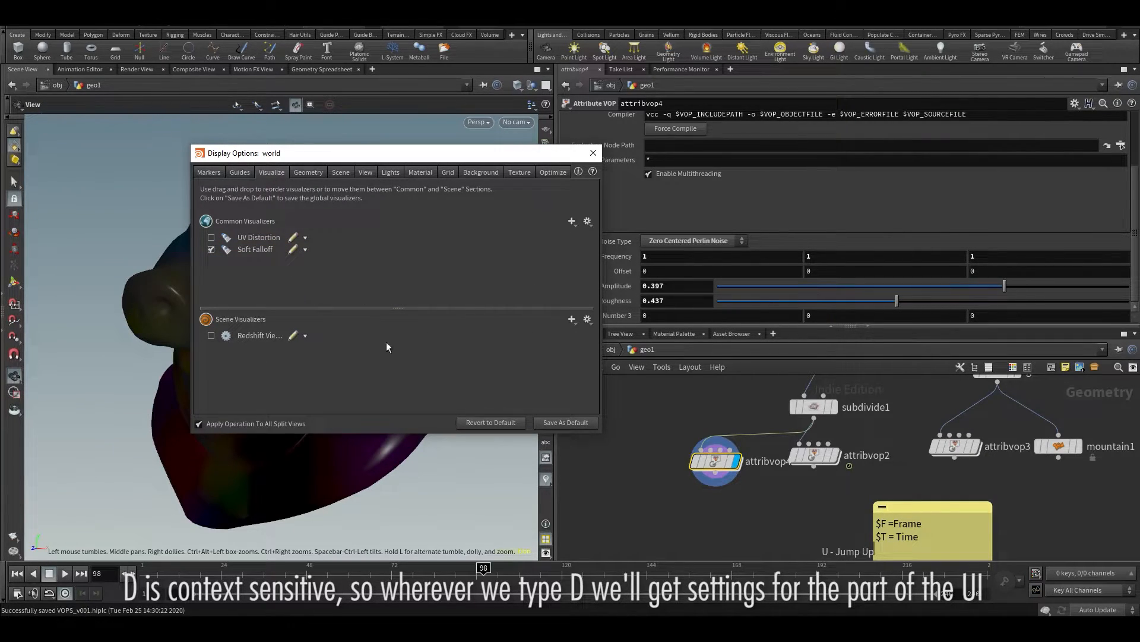
pyautogui.click(572, 320)
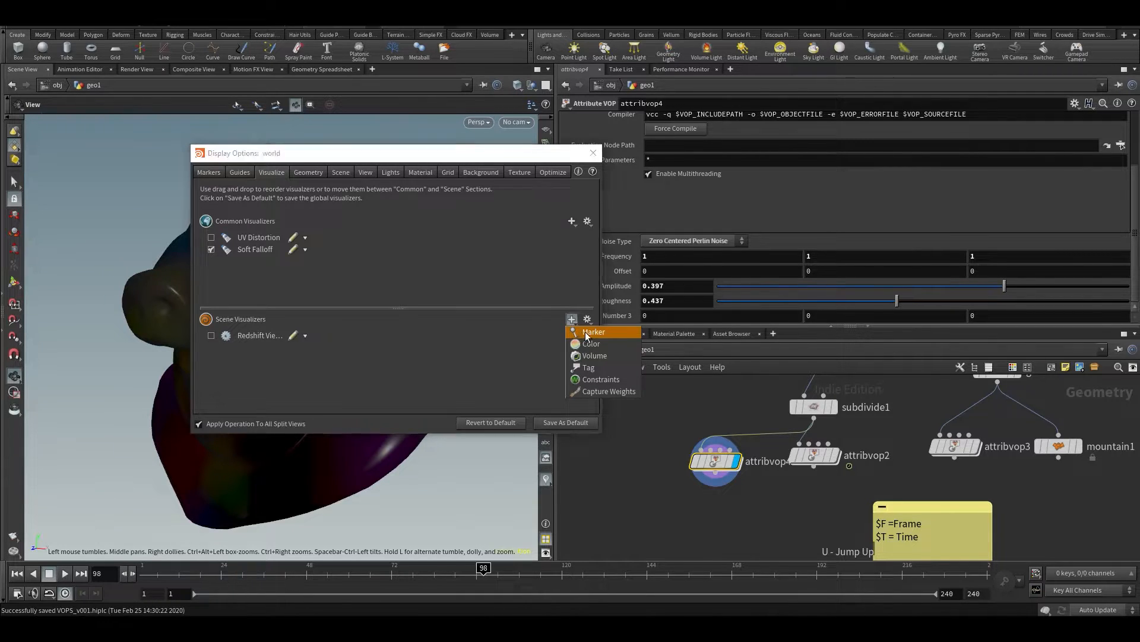
pyautogui.click(586, 333)
pyautogui.click(523, 311)
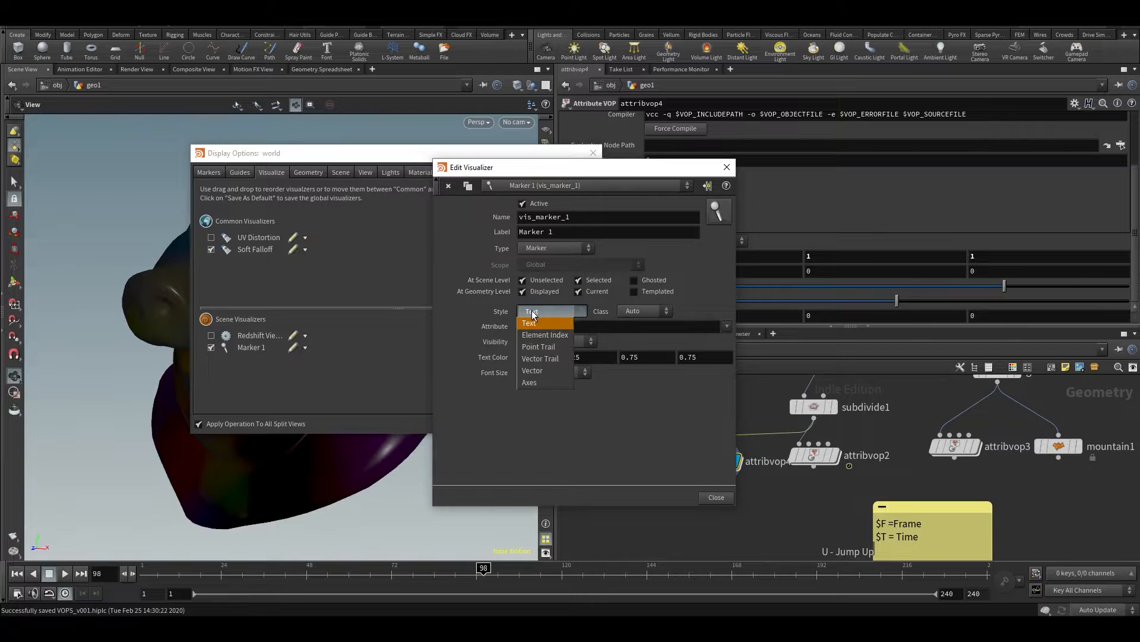
pyautogui.click(540, 359)
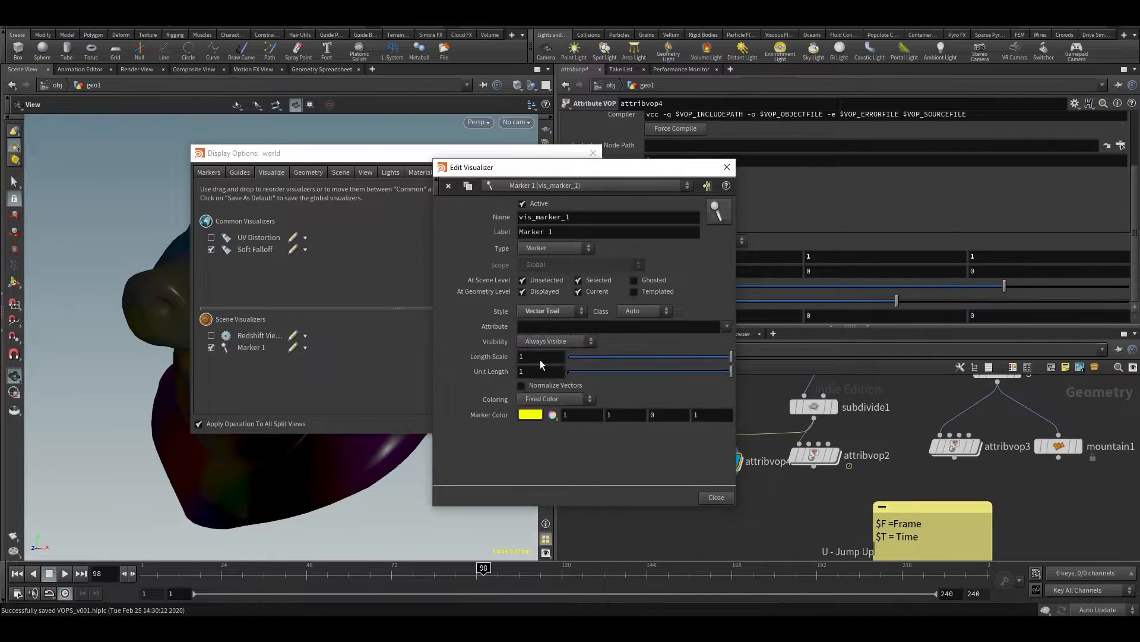
pyautogui.write('Cd')
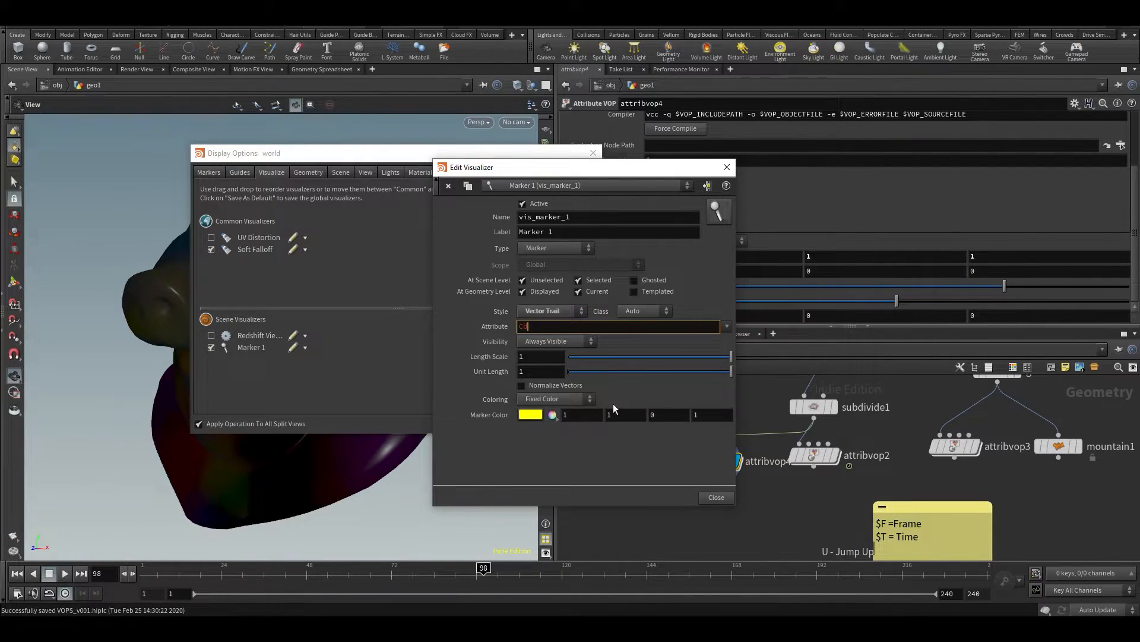
pyautogui.press('Return')
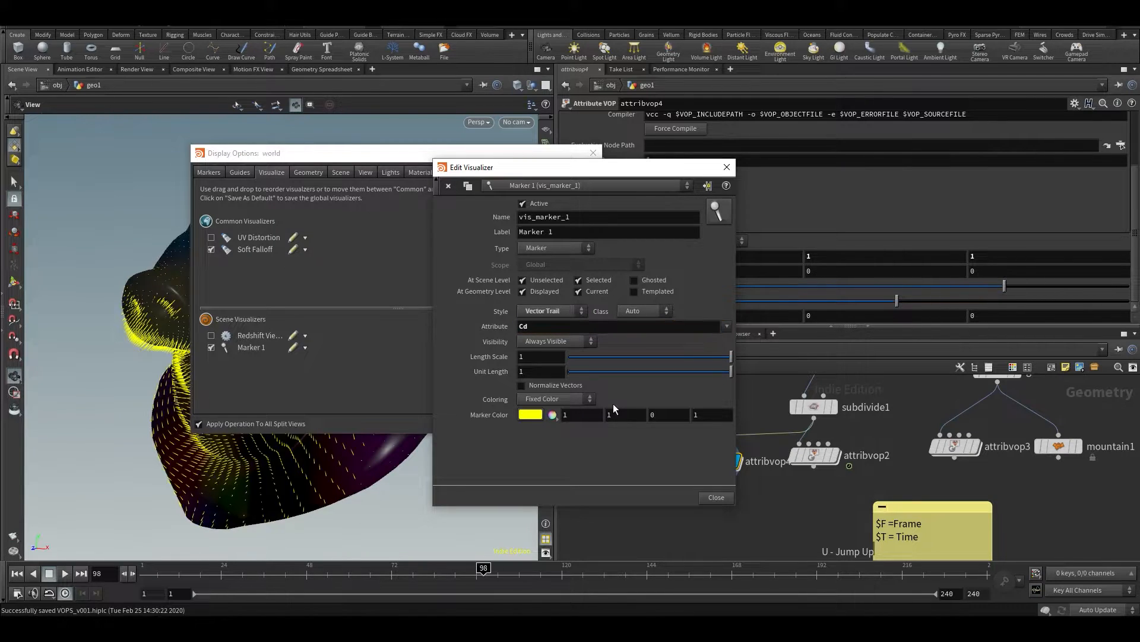
# Move the Display Options window aside, close it, and examine the Cd vector trails around the ear and neck
pyautogui.moveTo(356, 158); pyautogui.dragTo(156, 387)
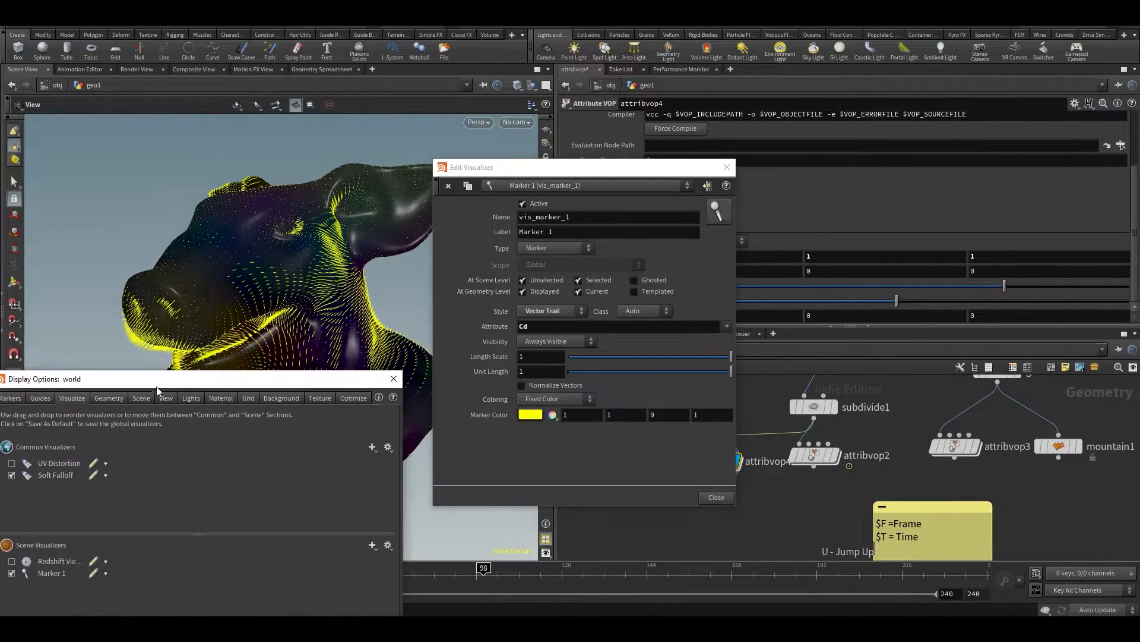
pyautogui.moveTo(324, 199); pyautogui.dragTo(282, 214)
pyautogui.scroll(5, 283, 215)
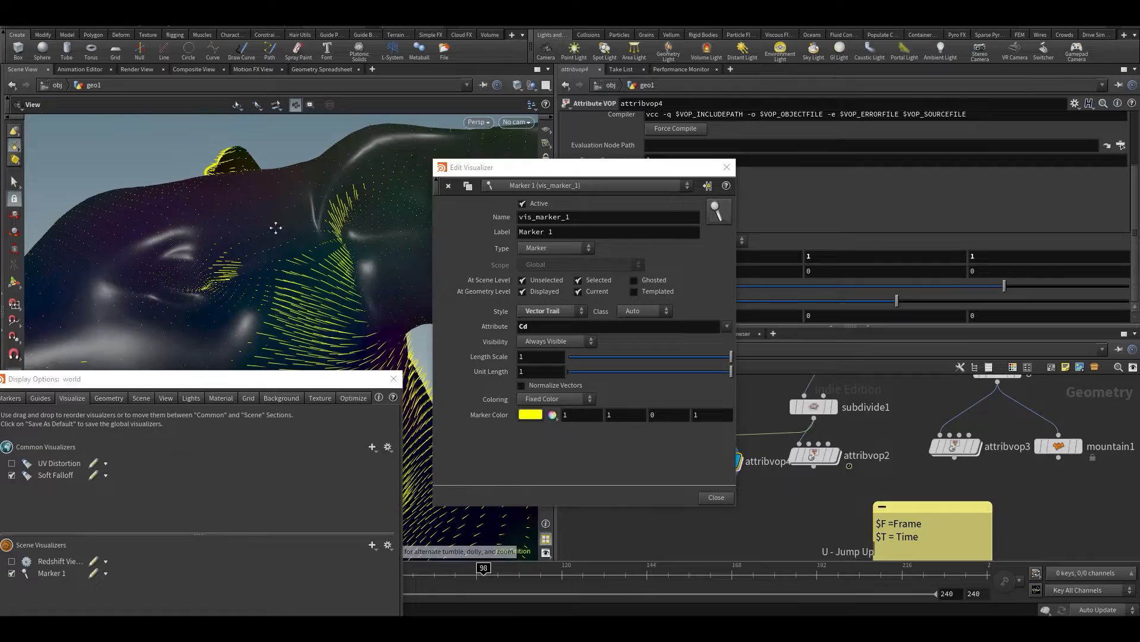
pyautogui.scroll(-2, 280, 224)
pyautogui.click(393, 379)
pyautogui.moveTo(290, 342); pyautogui.dragTo(276, 252)
pyautogui.moveTo(251, 325); pyautogui.dragTo(265, 213)
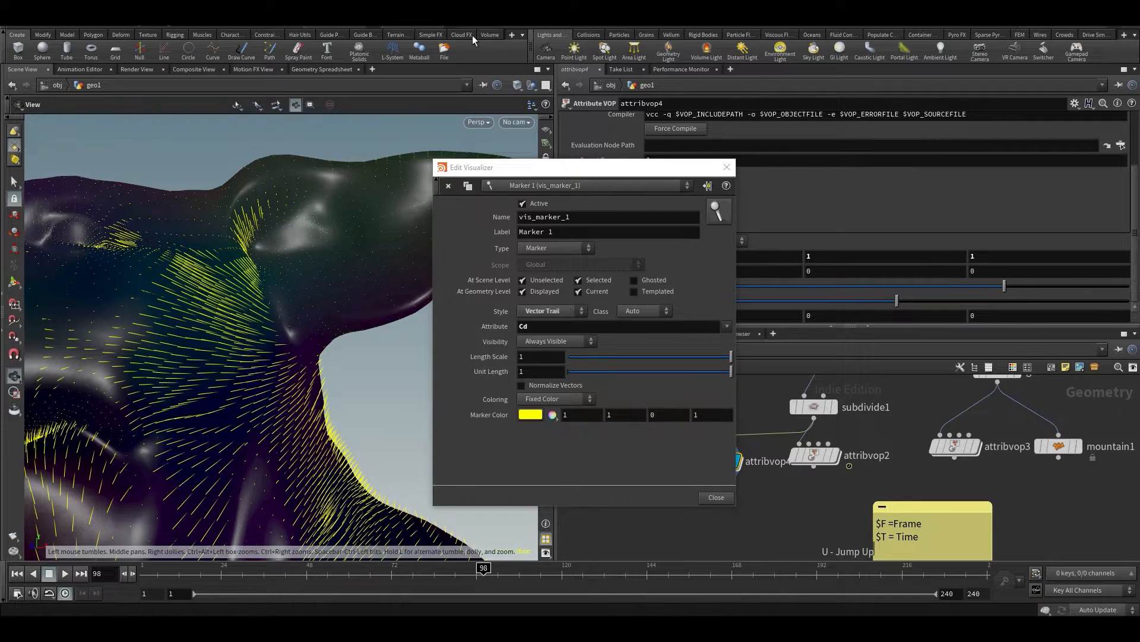
# Check the Cd values in the geometry spreadsheet, then return to the 3D scene with the Edit Visualizer window moved aside
pyautogui.click(329, 69)
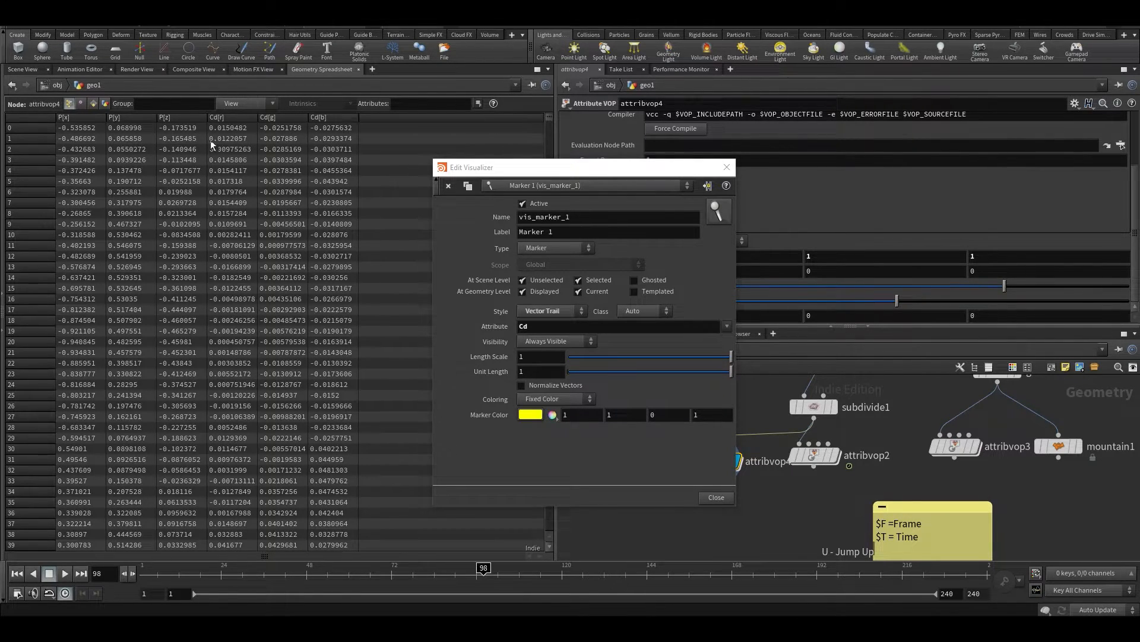
pyautogui.click(19, 68)
pyautogui.moveTo(217, 265); pyautogui.dragTo(416, 178)
pyautogui.moveTo(570, 169); pyautogui.dragTo(420, 298)
# Lower attribvop4's Amplitude to 0.146 and inspect the shorter Cd trails on the pig head from close up and further away
pyautogui.moveTo(985, 288); pyautogui.dragTo(953, 286)
pyautogui.moveTo(304, 166); pyautogui.dragTo(246, 222, button='right')
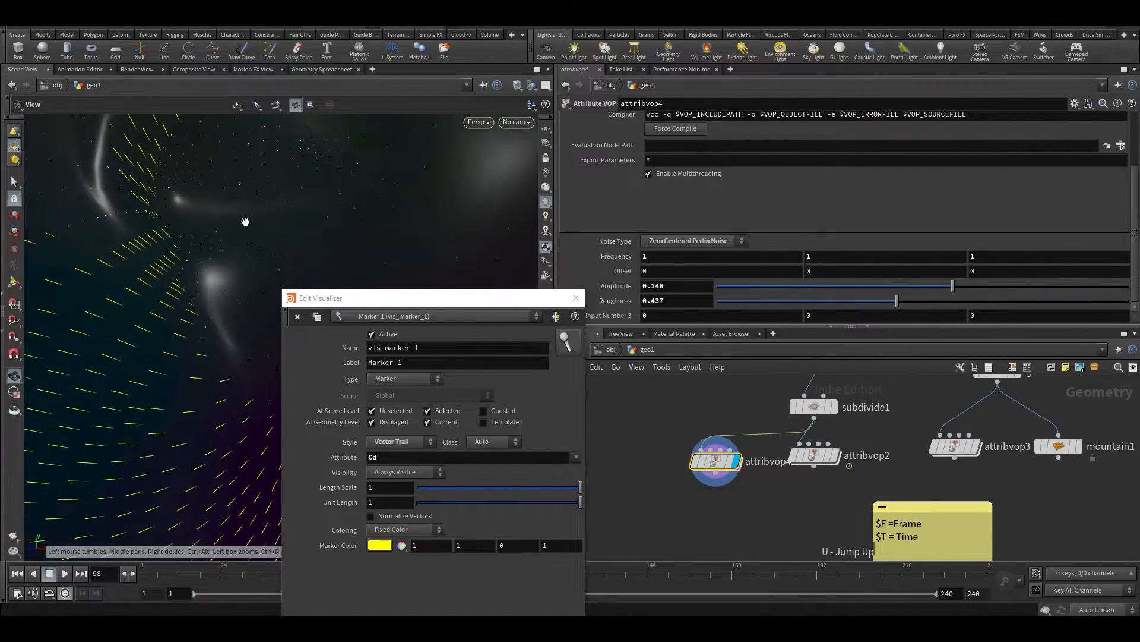
pyautogui.moveTo(263, 235); pyautogui.dragTo(99, 210)
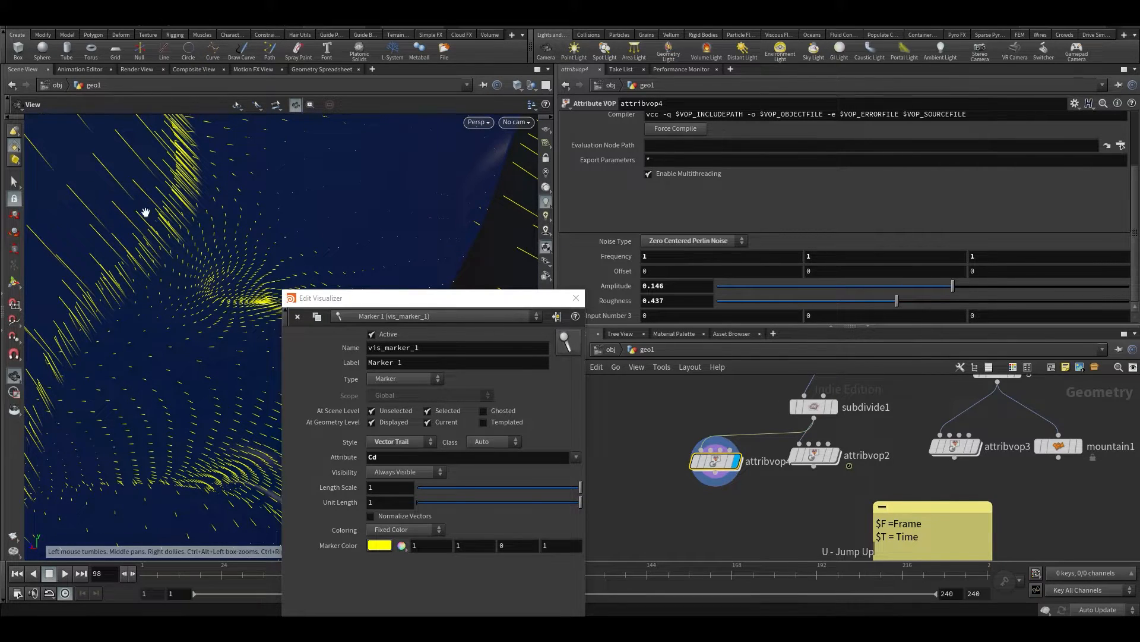
pyautogui.moveTo(160, 216); pyautogui.dragTo(229, 254)
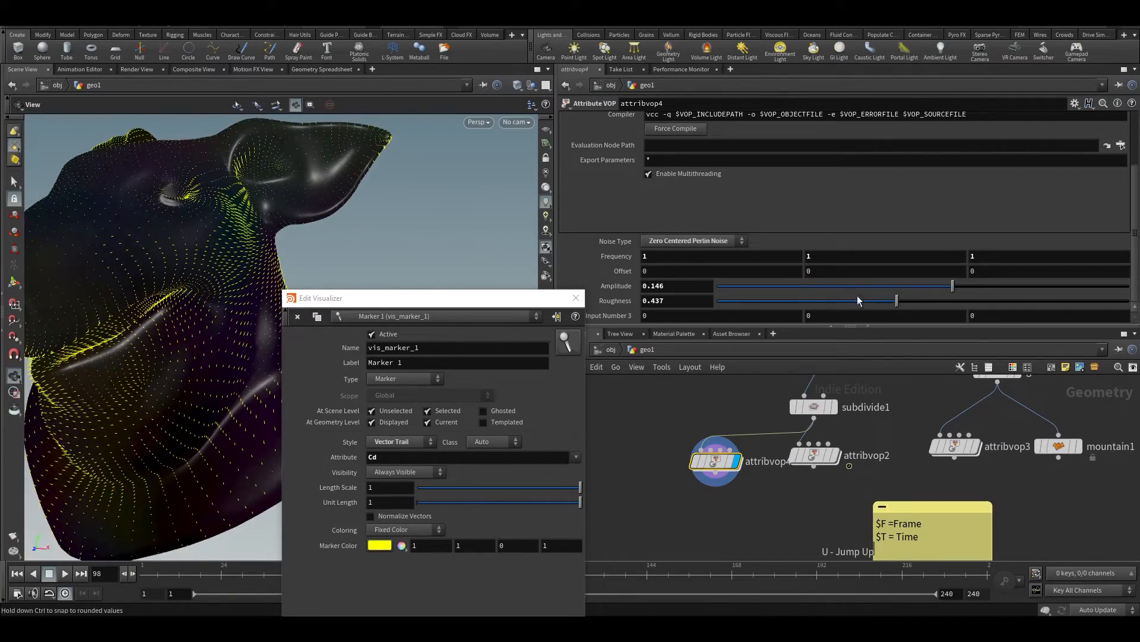
# Raise attribvop4's Amplitude to 0.928, undoing the overshoot to 1.928, and close the Edit Visualizer window
pyautogui.moveTo(948, 286); pyautogui.dragTo(1114, 285)
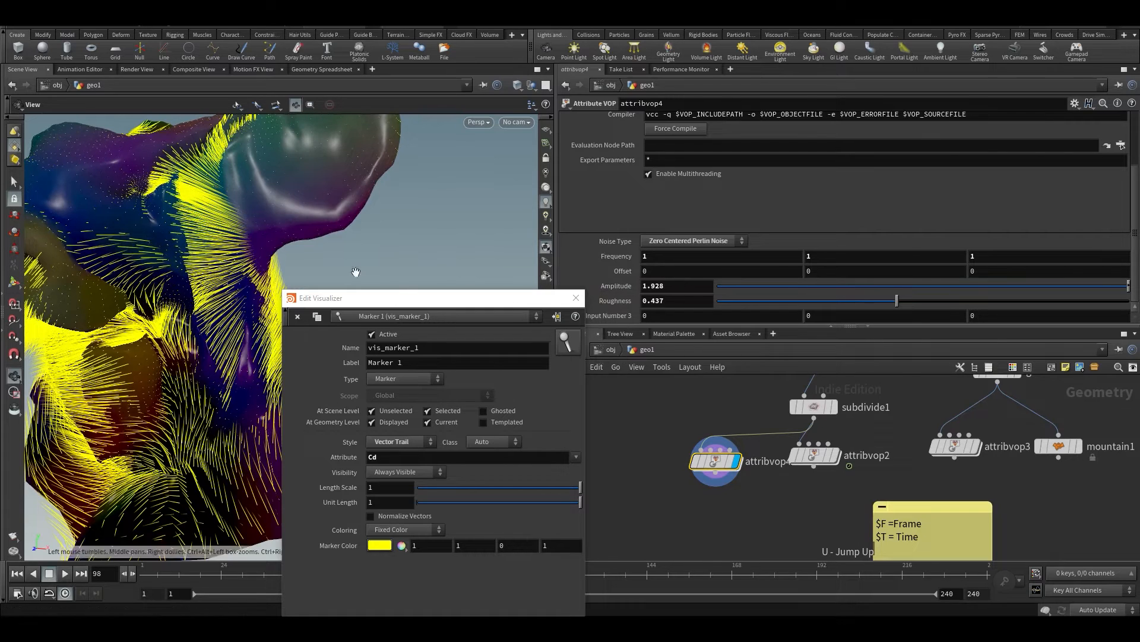
pyautogui.hotkey('ctrl', 'z')
pyautogui.moveTo(480, 305); pyautogui.dragTo(612, 272)
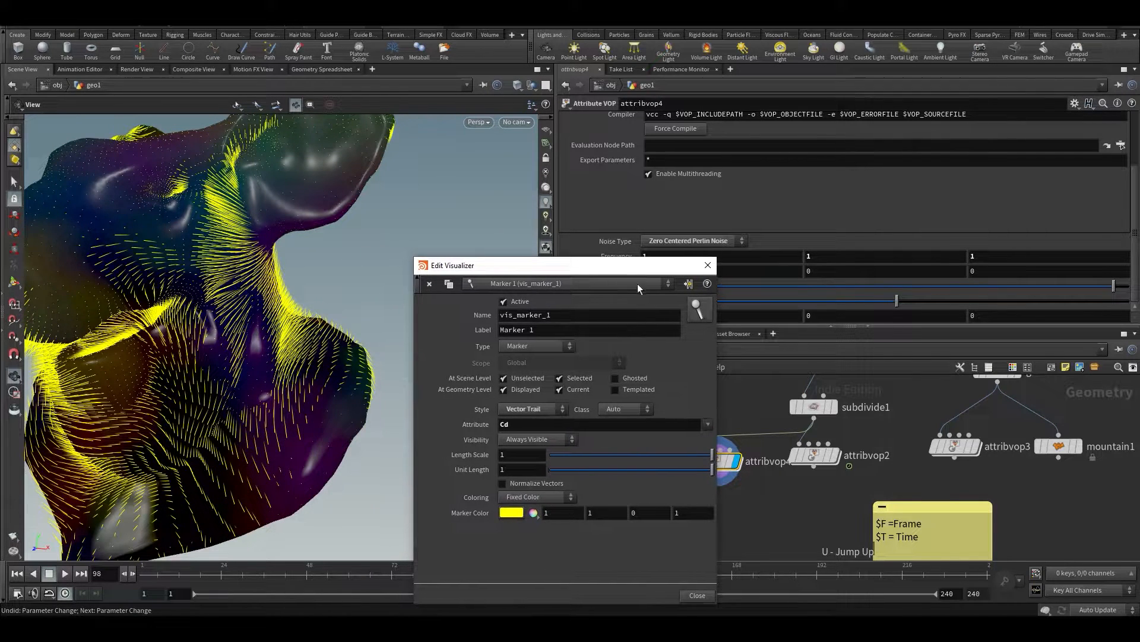
pyautogui.click(707, 265)
# Turn off the Marker 1 scene visualizer in the viewport display options and close them
pyautogui.press('d')
pyautogui.moveTo(139, 385); pyautogui.dragTo(561, 235)
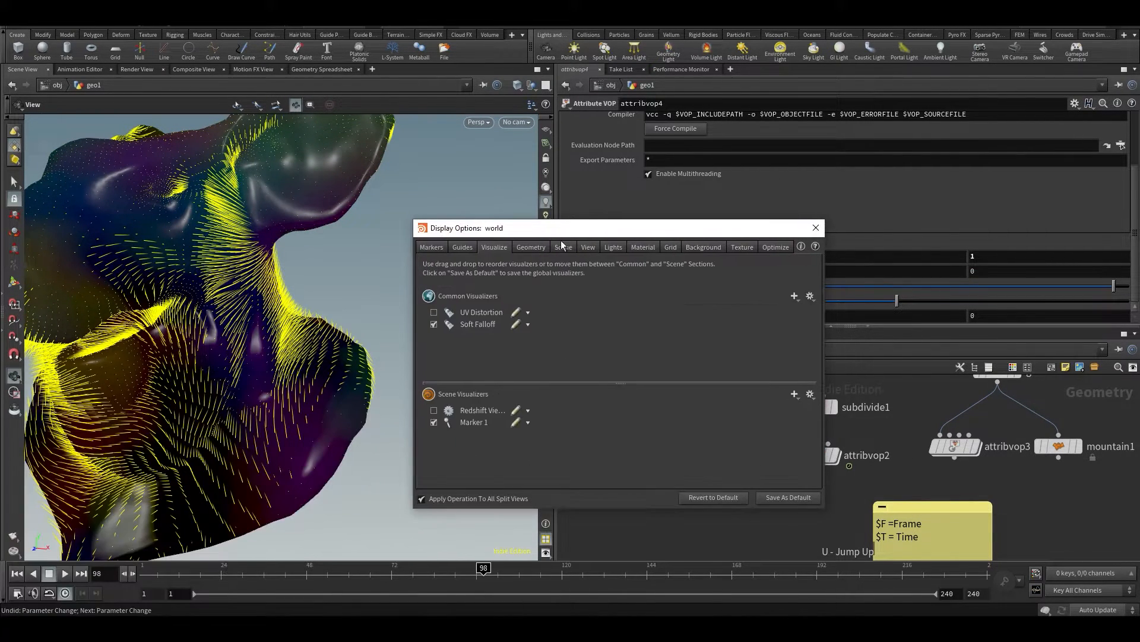
pyautogui.click(433, 422)
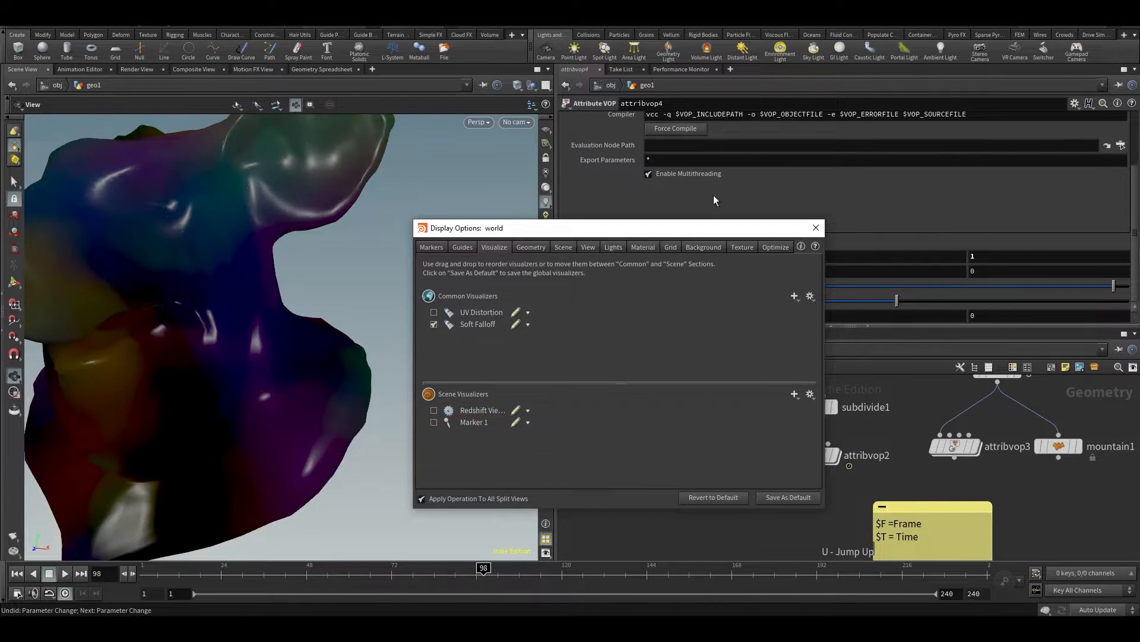
pyautogui.click(814, 229)
# Save the scene file and examine the coloured pig head from the front and side
pyautogui.moveTo(339, 280); pyautogui.dragTo(281, 297)
pyautogui.hotkey('ctrl', 's')
pyautogui.moveTo(245, 352); pyautogui.dragTo(279, 259)
pyautogui.scroll(3, 263, 311)
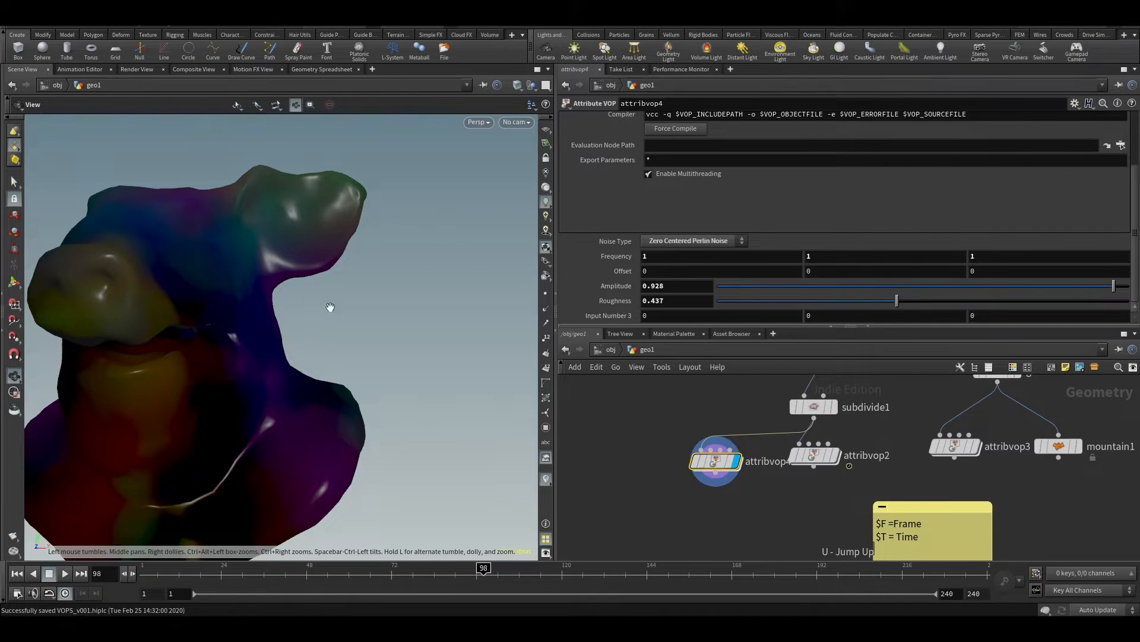
pyautogui.moveTo(251, 285); pyautogui.dragTo(265, 279)
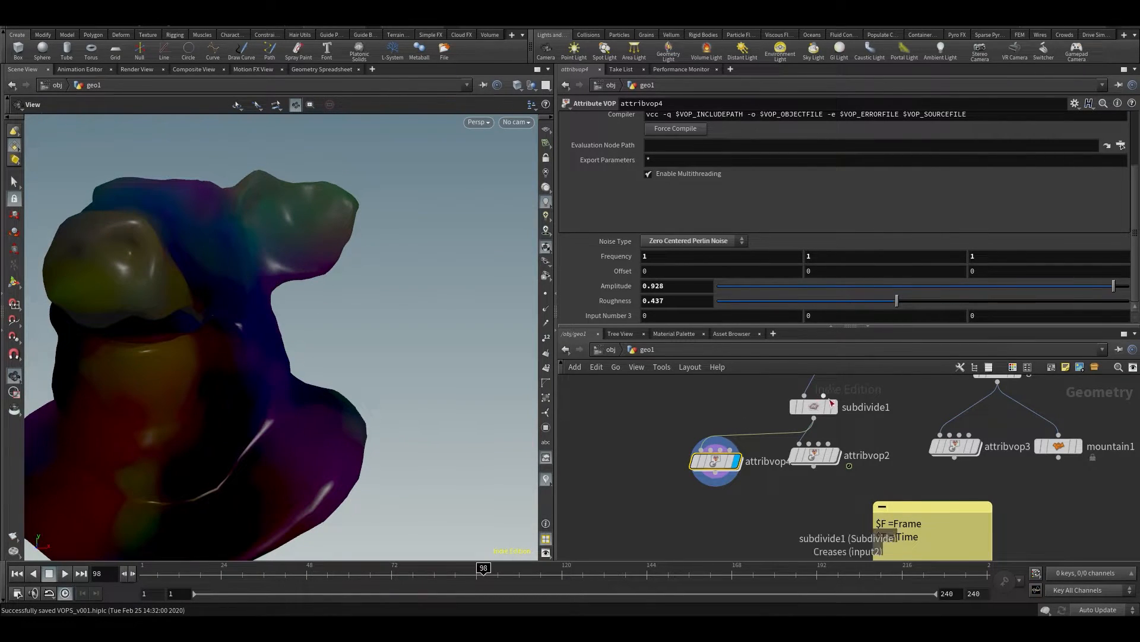
# Display subdivide1, add a Null node beside the existing branches and connect it to subdivide1's output
pyautogui.click(839, 382)
pyautogui.scroll(-2, 803, 440)
pyautogui.press('Tab')
pyautogui.write('null')
pyautogui.click(918, 64)
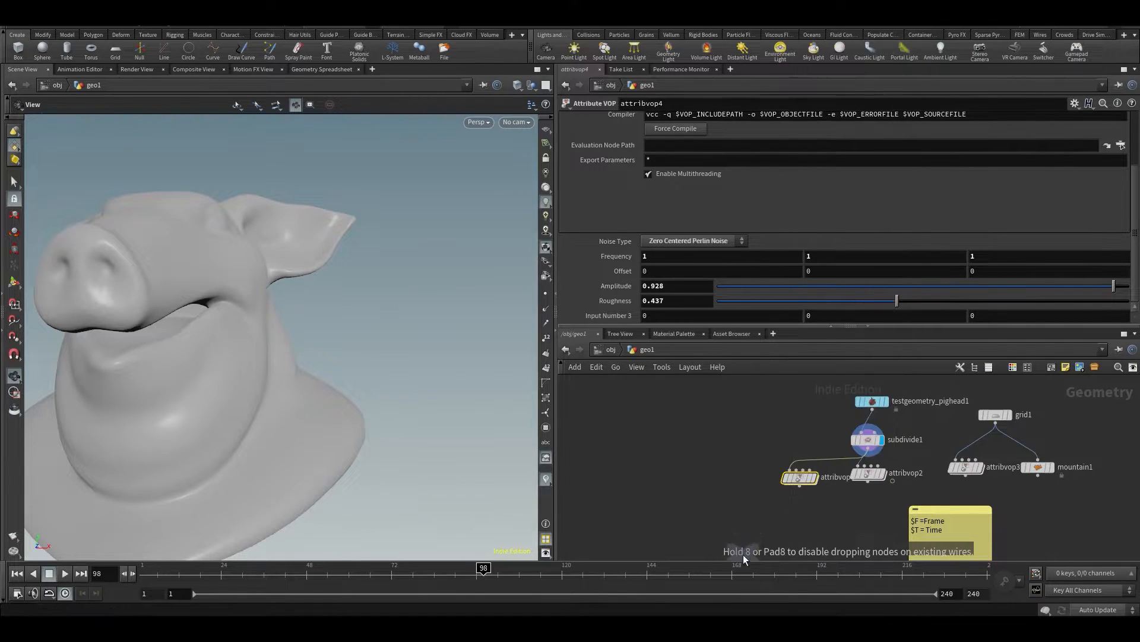
pyautogui.click(721, 461)
pyautogui.scroll(2, 757, 443)
pyautogui.click(914, 459)
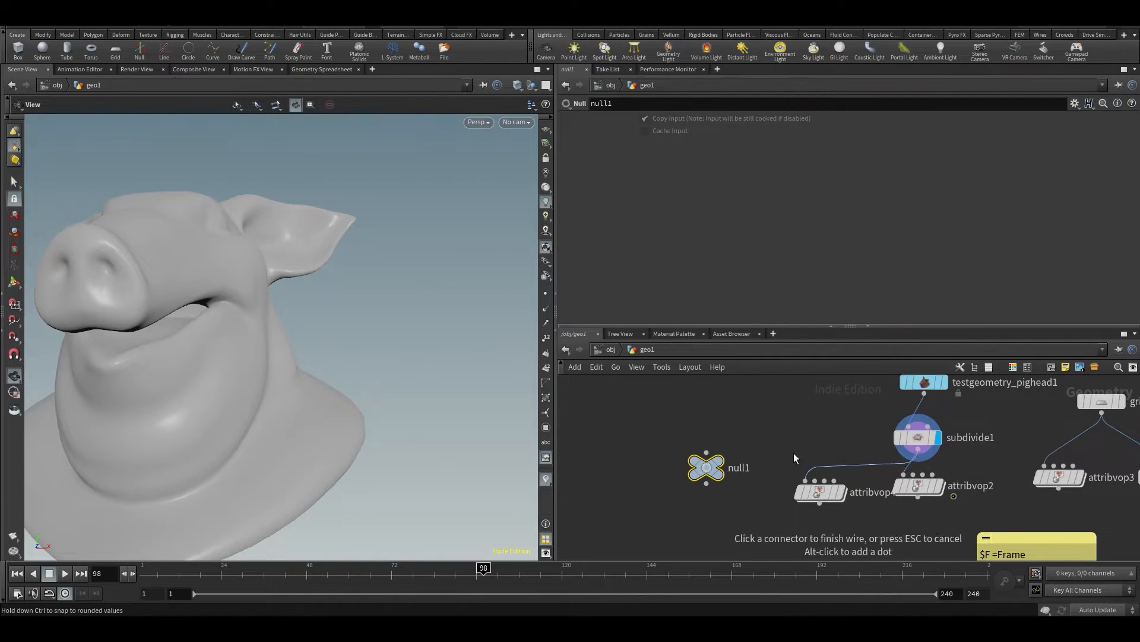
pyautogui.click(706, 452)
# Preview the pig head's points, switch to showing point normals instead, and examine the normals around the snout and cheek
pyautogui.click(547, 294)
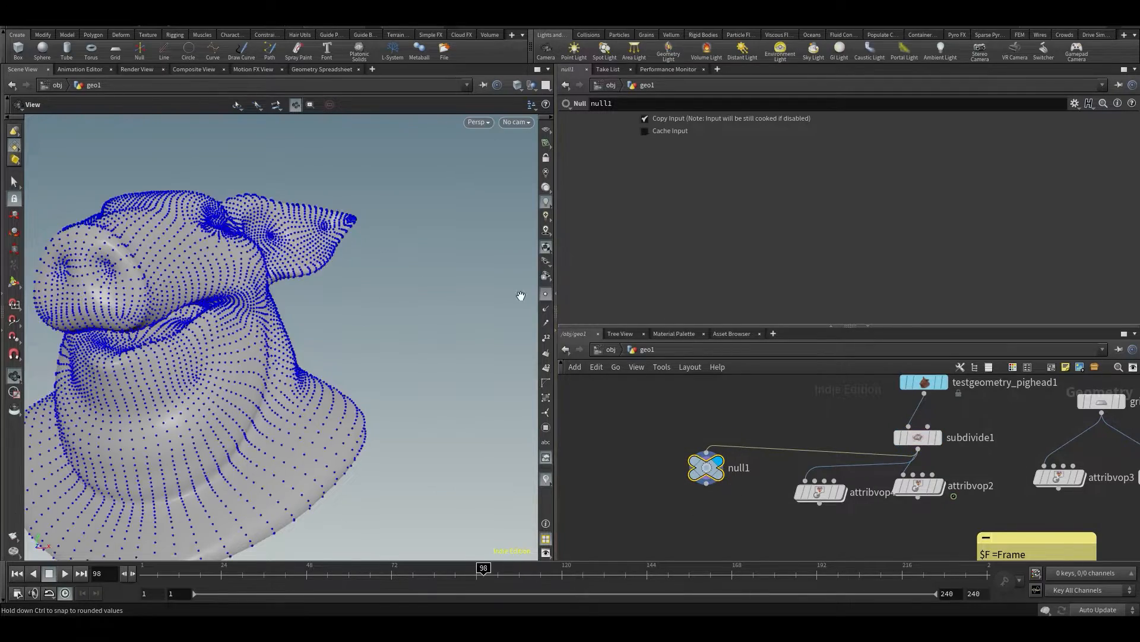
pyautogui.moveTo(240, 313); pyautogui.dragTo(256, 348)
pyautogui.click(546, 295)
pyautogui.click(547, 309)
pyautogui.moveTo(237, 283); pyautogui.dragTo(278, 318)
pyautogui.moveTo(706, 468); pyautogui.dragTo(643, 525)
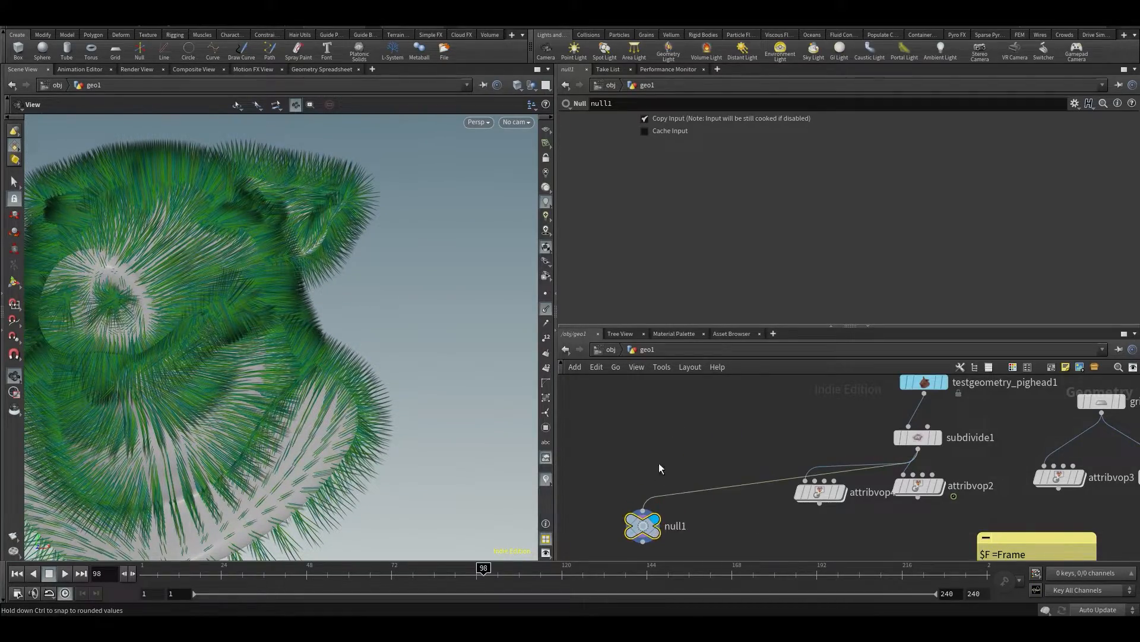
pyautogui.moveTo(657, 476); pyautogui.dragTo(682, 416, button='middle')
pyautogui.moveTo(63, 403); pyautogui.dragTo(341, 302)
# Add an Attribute VOP below null1, wire null1 into its first input and display the new node
pyautogui.moveTo(693, 552); pyautogui.dragTo(705, 428, button='middle')
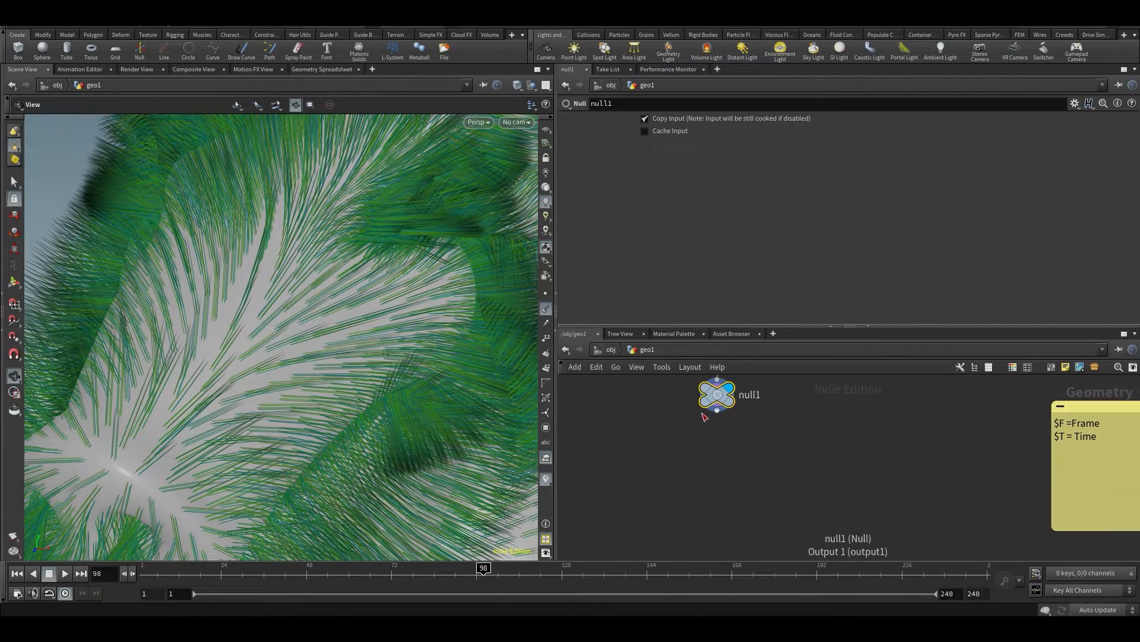
pyautogui.press('Tab')
pyautogui.write('av')
pyautogui.press('Return')
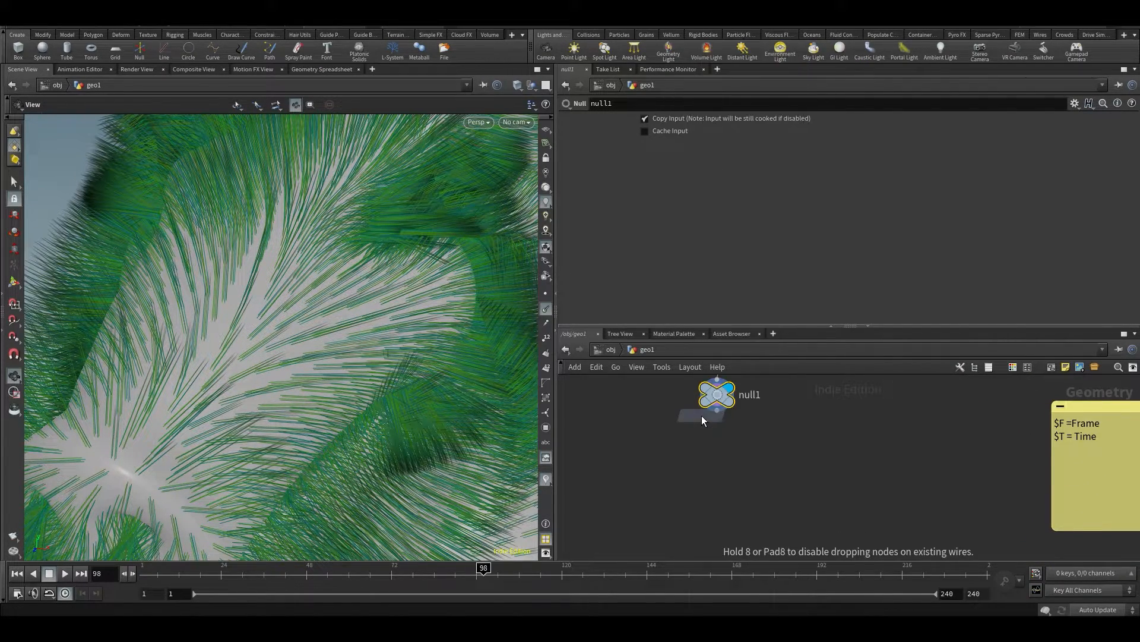
pyautogui.click(707, 487)
pyautogui.moveTo(717, 411); pyautogui.dragTo(698, 465)
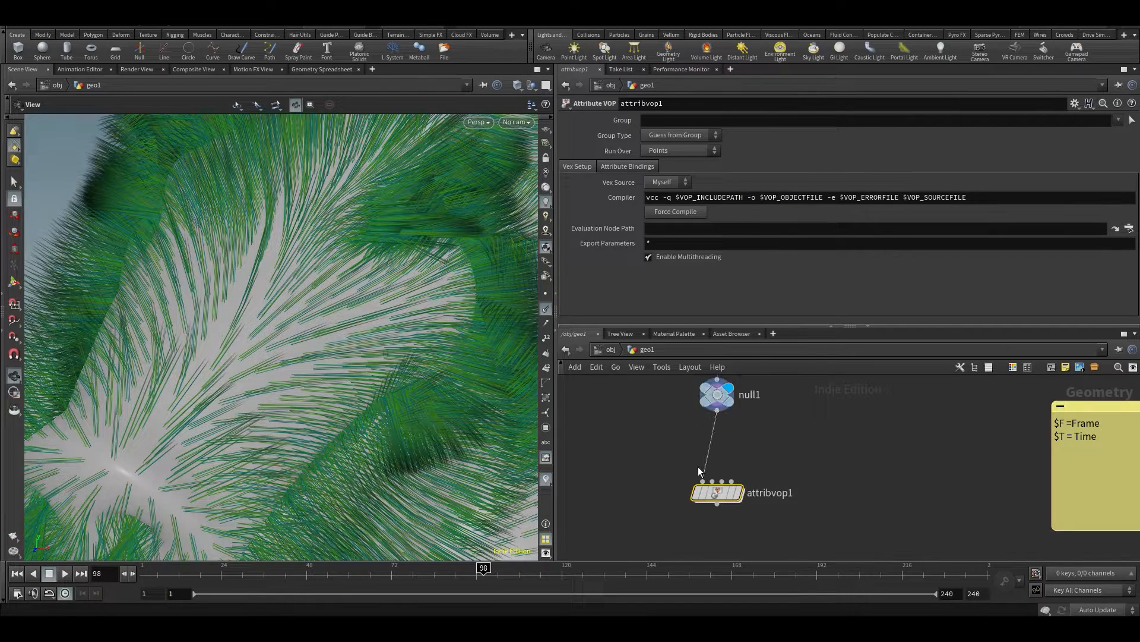
pyautogui.click(658, 149)
pyautogui.click(605, 145)
pyautogui.click(745, 460)
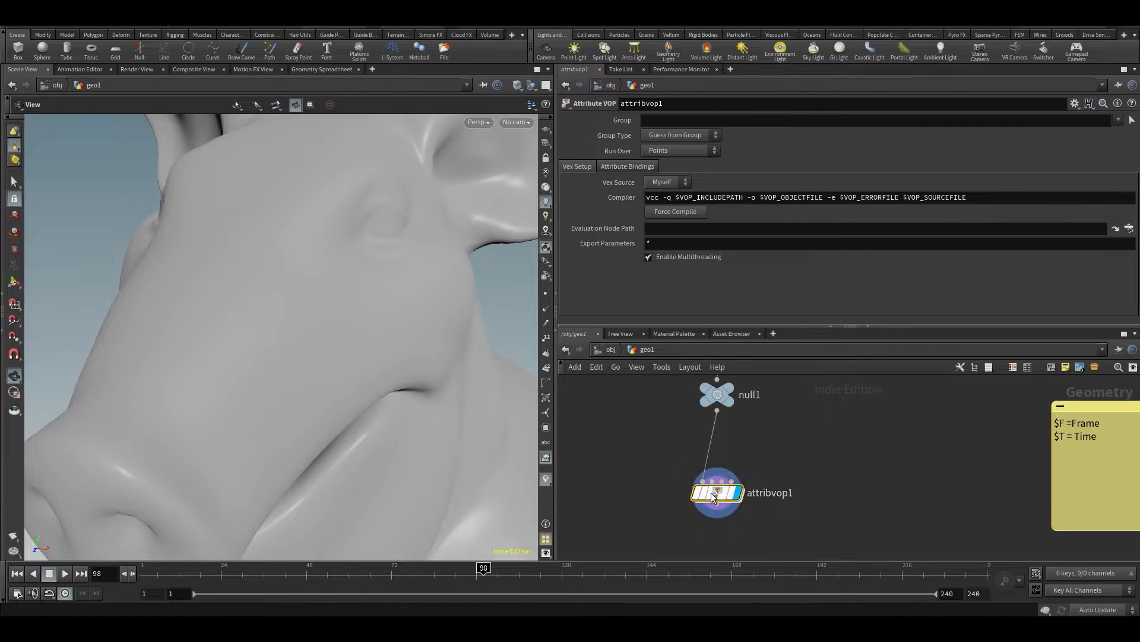
# Open attribvop1's inner network and wire P from geometryvopglobal1 to P on geometryvopoutput1
pyautogui.doubleClick(695, 498)
pyautogui.moveTo(830, 452); pyautogui.dragTo(924, 495)
pyautogui.press('Escape')
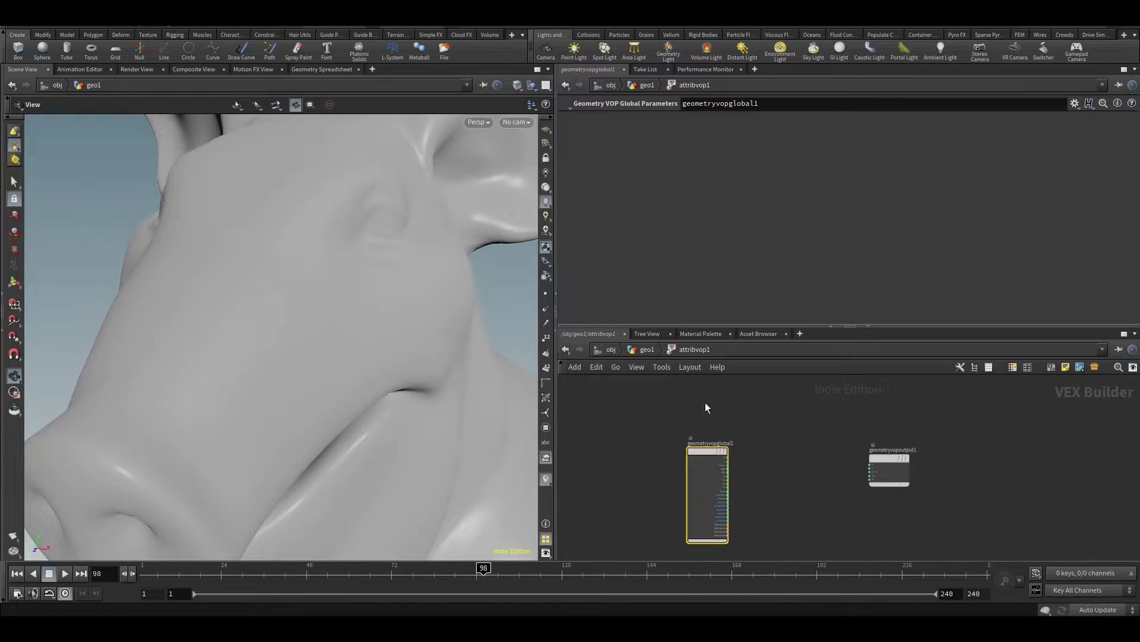
pyautogui.scroll(3, 829, 465)
pyautogui.click(790, 457)
pyautogui.click(1020, 466)
pyautogui.moveTo(1053, 460); pyautogui.dragTo(1062, 434)
# Insert an Add node on the P wire between geometryvopglobal1 and geometryvopoutput1
pyautogui.press('Tab')
pyautogui.write('add')
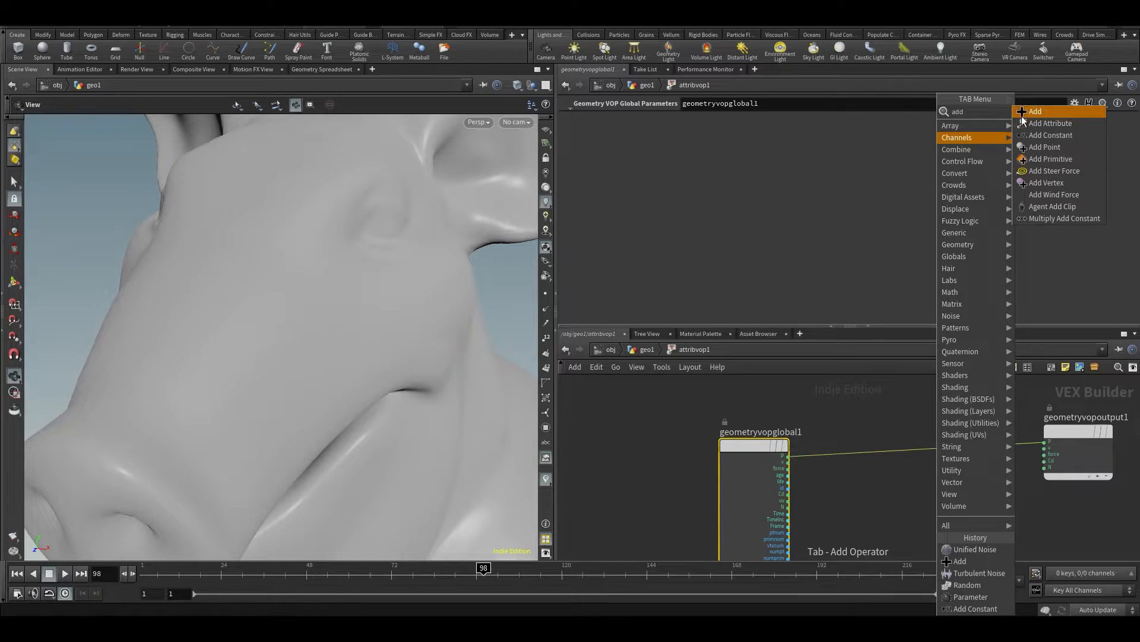
pyautogui.click(1023, 113)
pyautogui.click(910, 438)
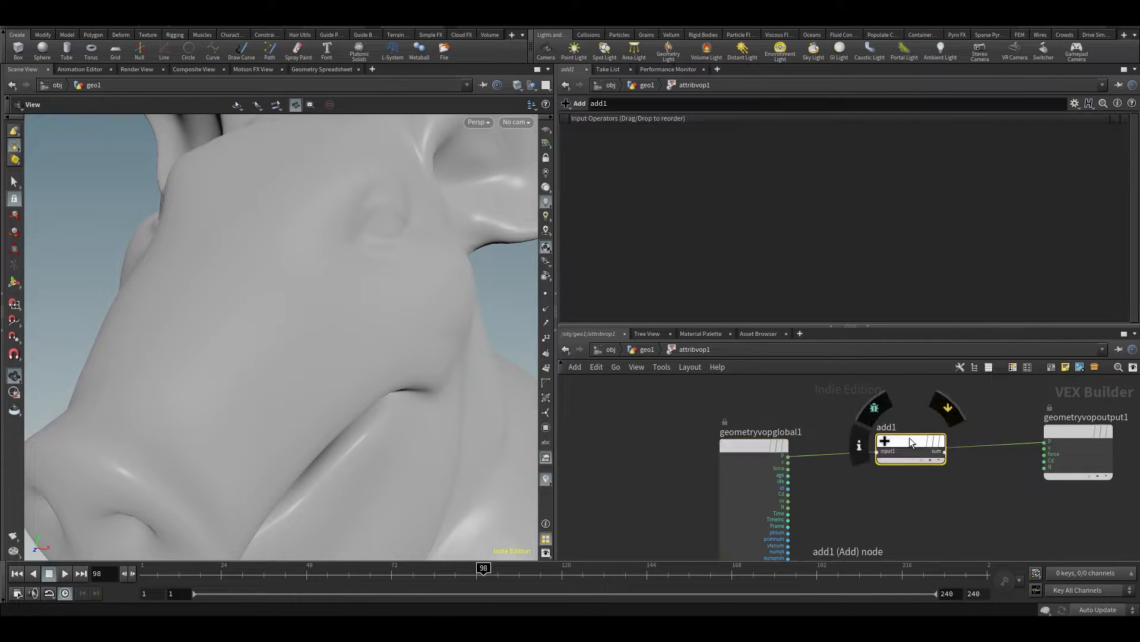
pyautogui.press('h')
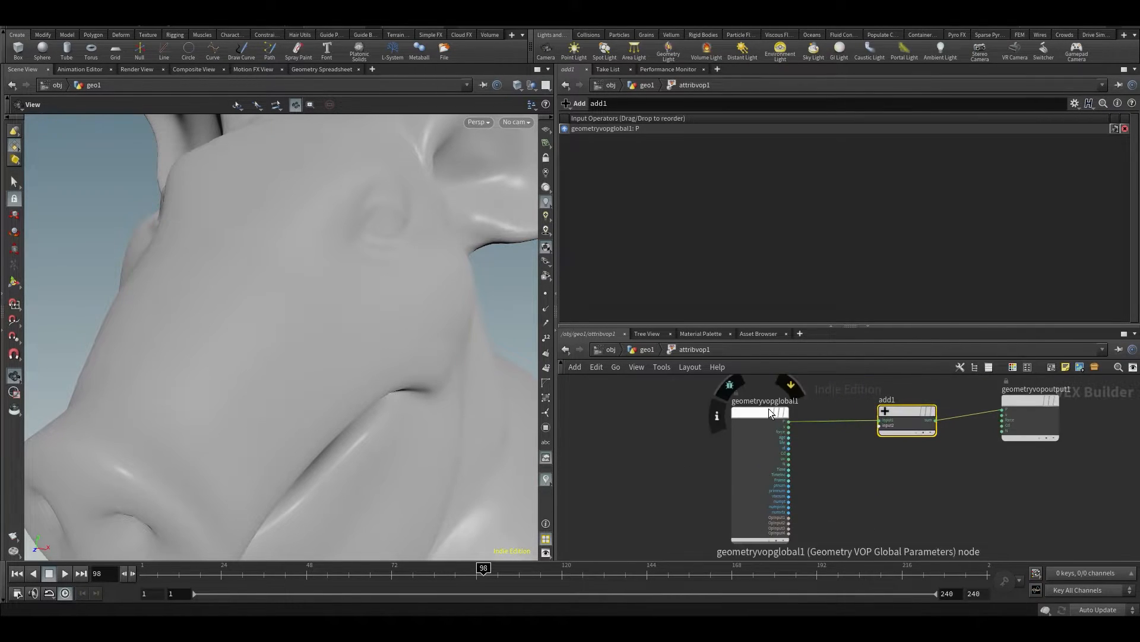
# Wire geometryvopglobal1's N into add1's second input and examine the displaced pig head from several angles
pyautogui.moveTo(423, 364); pyautogui.dragTo(372, 339)
pyautogui.moveTo(372, 339); pyautogui.dragTo(324, 354, button='right')
pyautogui.moveTo(323, 354); pyautogui.dragTo(241, 326)
pyautogui.moveTo(310, 277); pyautogui.dragTo(294, 297)
pyautogui.scroll(5, 829, 490)
pyautogui.click(708, 443)
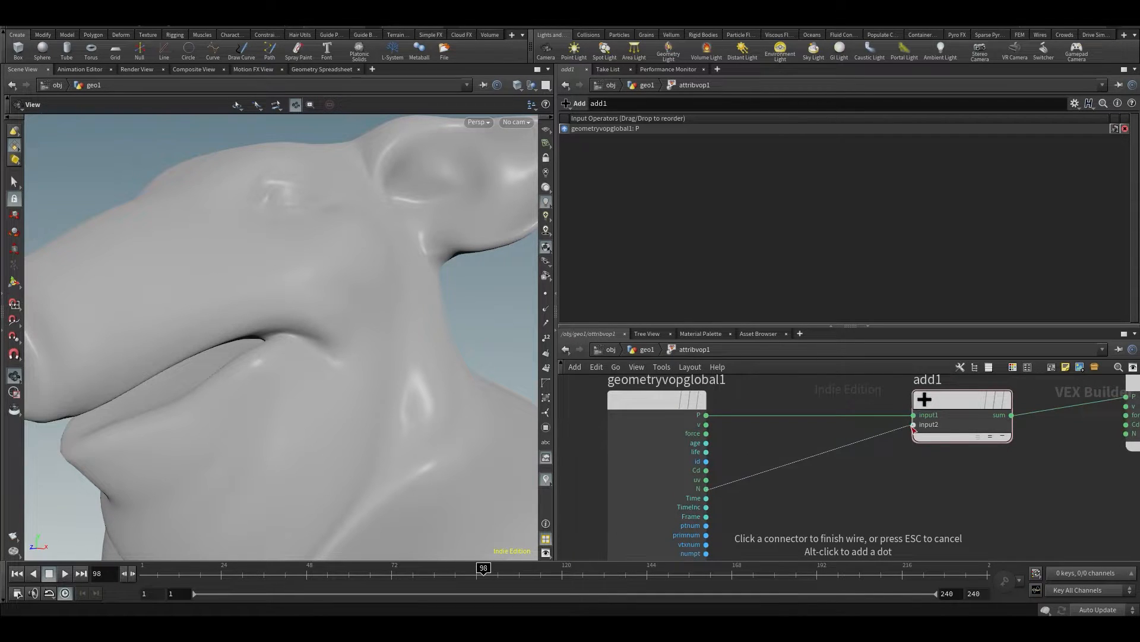
pyautogui.click(913, 424)
pyautogui.scroll(-5, 365, 289)
pyautogui.moveTo(363, 292); pyautogui.dragTo(354, 326)
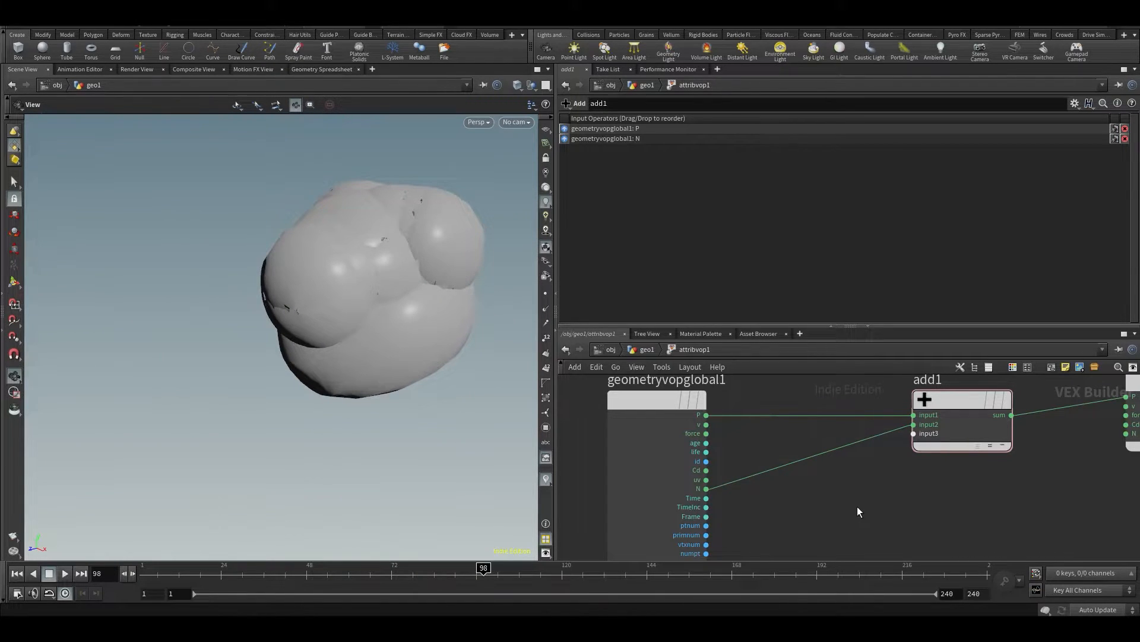
pyautogui.moveTo(858, 512); pyautogui.dragTo(822, 498, button='middle')
pyautogui.moveTo(272, 322); pyautogui.dragTo(359, 331)
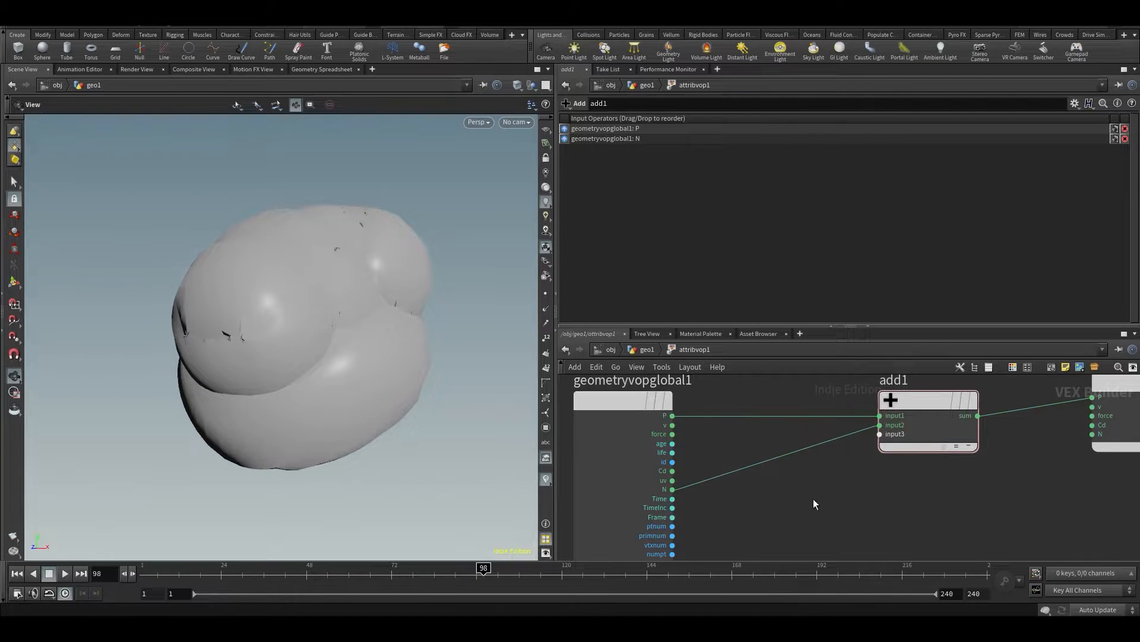
# Return to the geometry network and display null1 with its point normals to compare them with the displaced shape
pyautogui.press('Tab')
pyautogui.keyDown('alt'); pyautogui.moveTo(422, 372); pyautogui.dragTo(279, 297); pyautogui.keyUp('alt')
pyautogui.press('u')
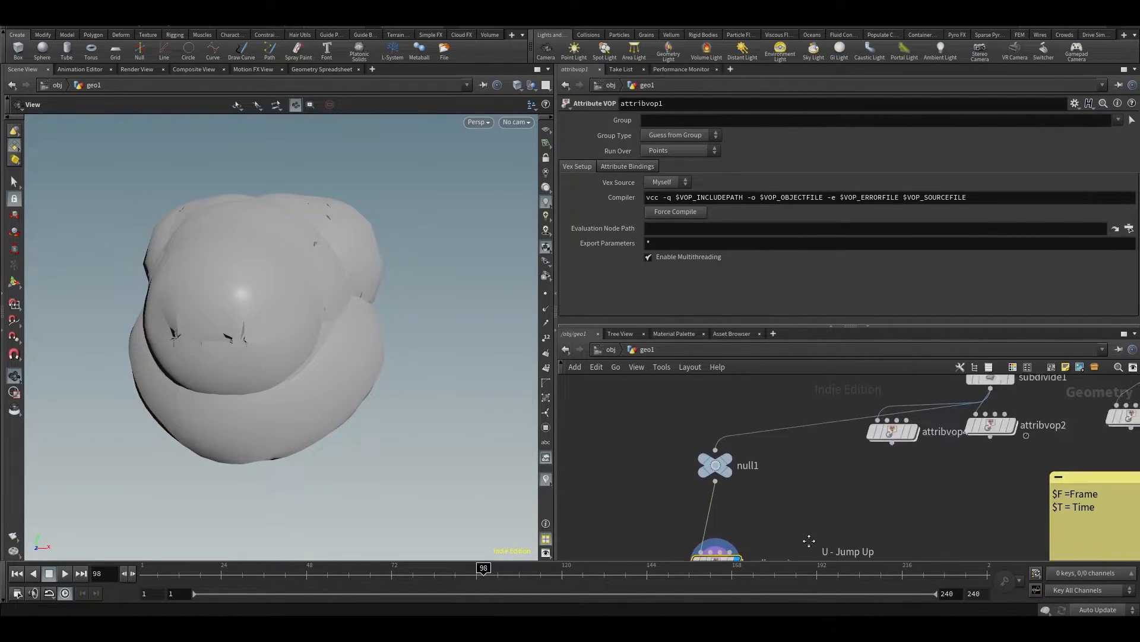
pyautogui.click(717, 478)
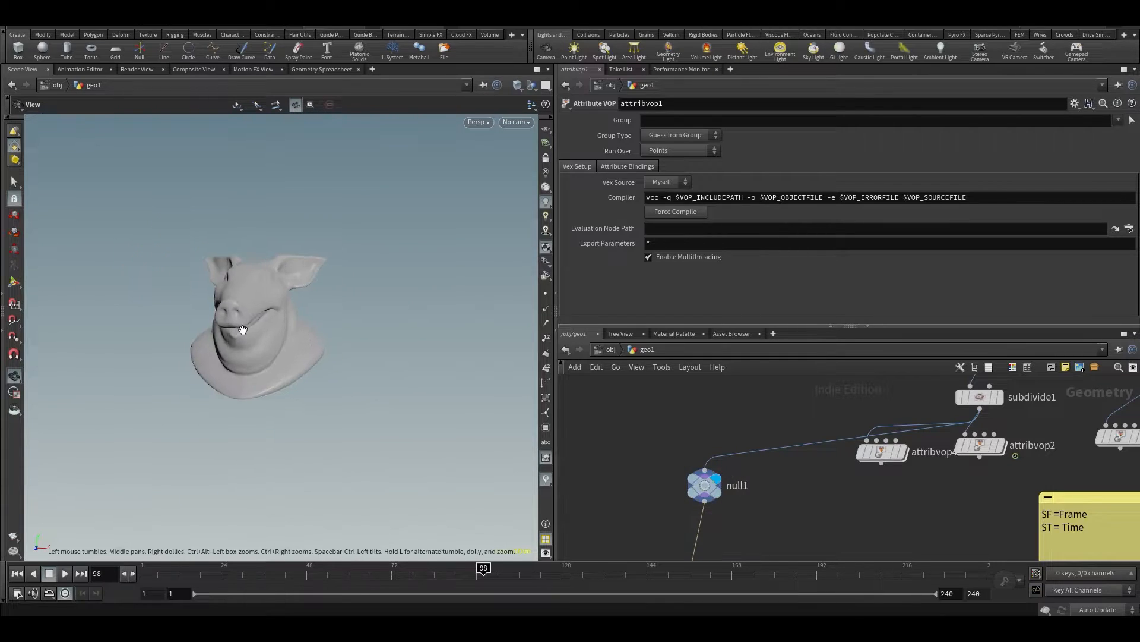
pyautogui.click(546, 308)
pyautogui.moveTo(332, 230); pyautogui.dragTo(338, 249)
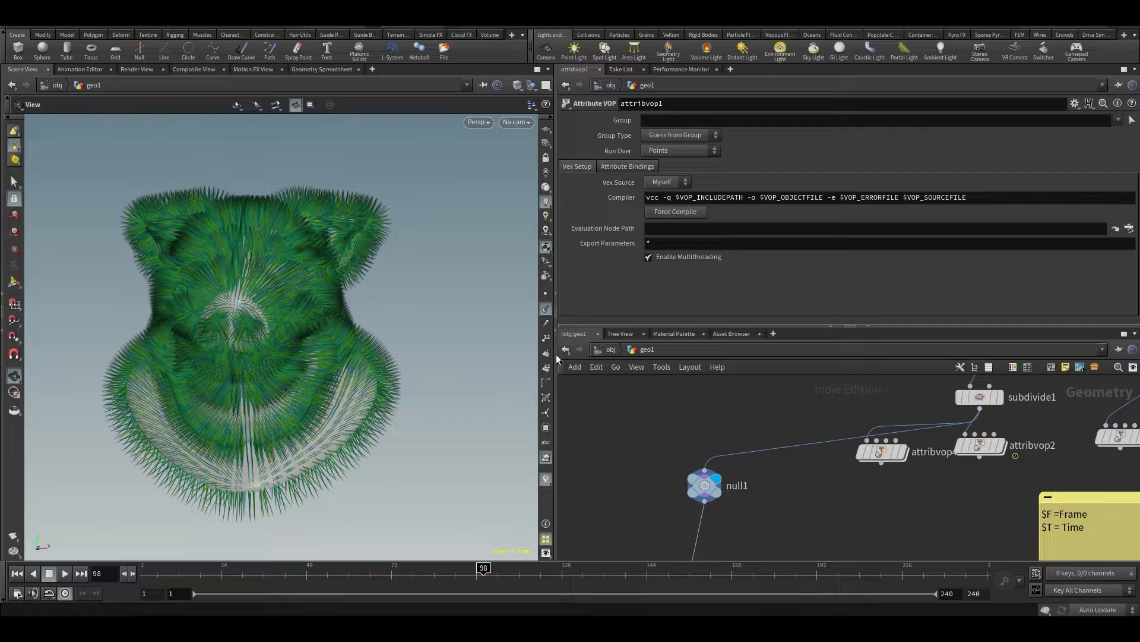
pyautogui.moveTo(734, 507); pyautogui.dragTo(753, 411, button='middle')
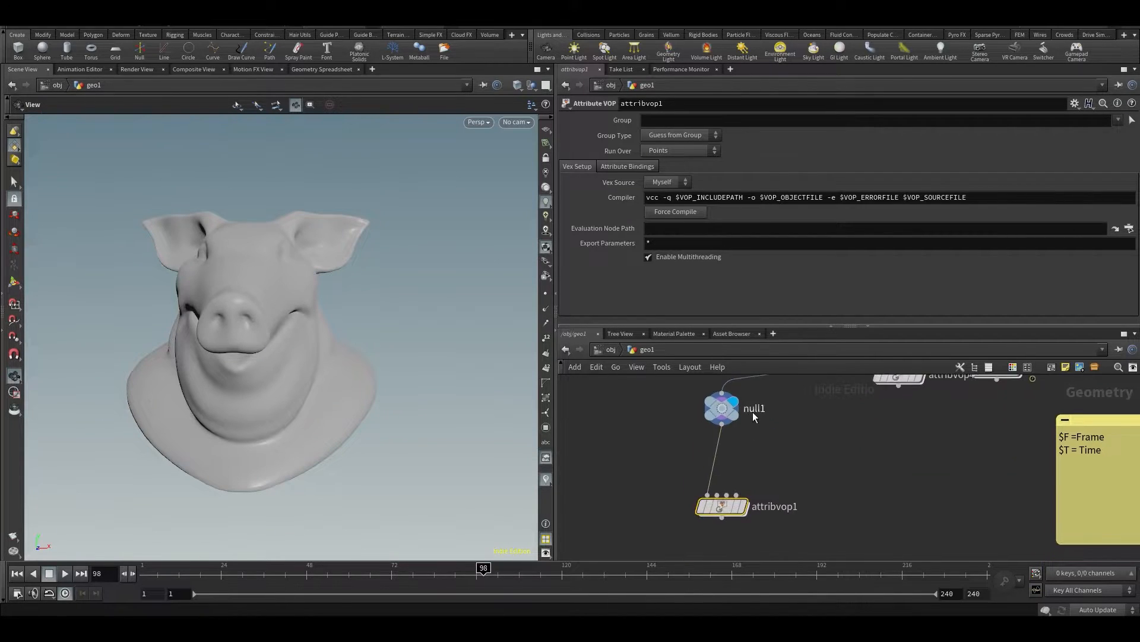
# Display attribvop1 again and, inside it, insert a Multiply node on the wire from N to add1
pyautogui.click(749, 481)
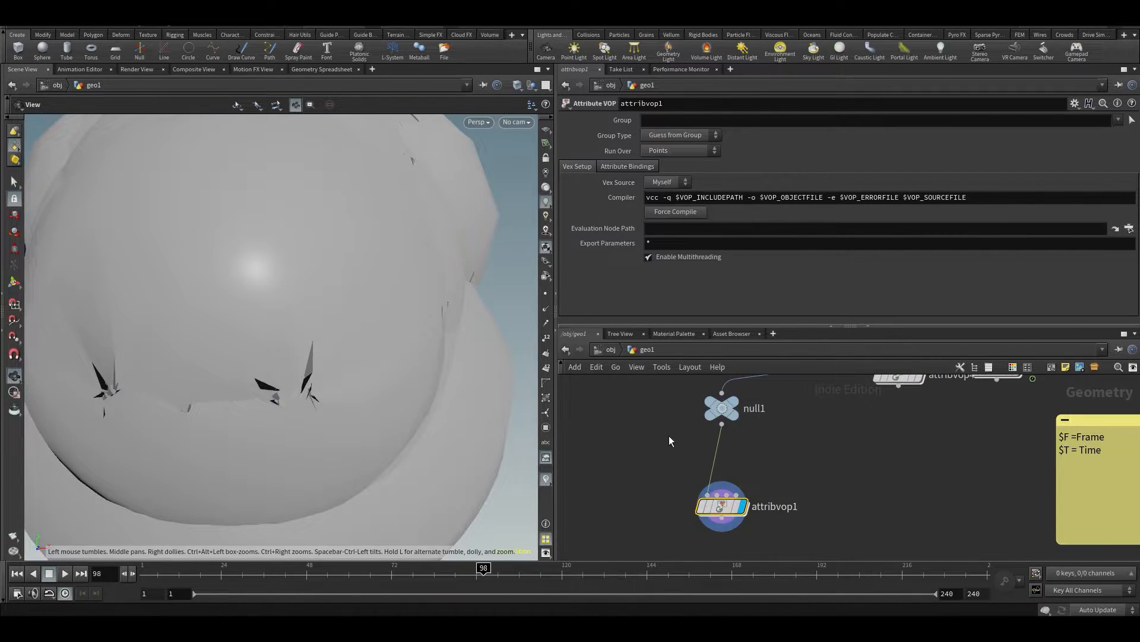
pyautogui.doubleClick(722, 506)
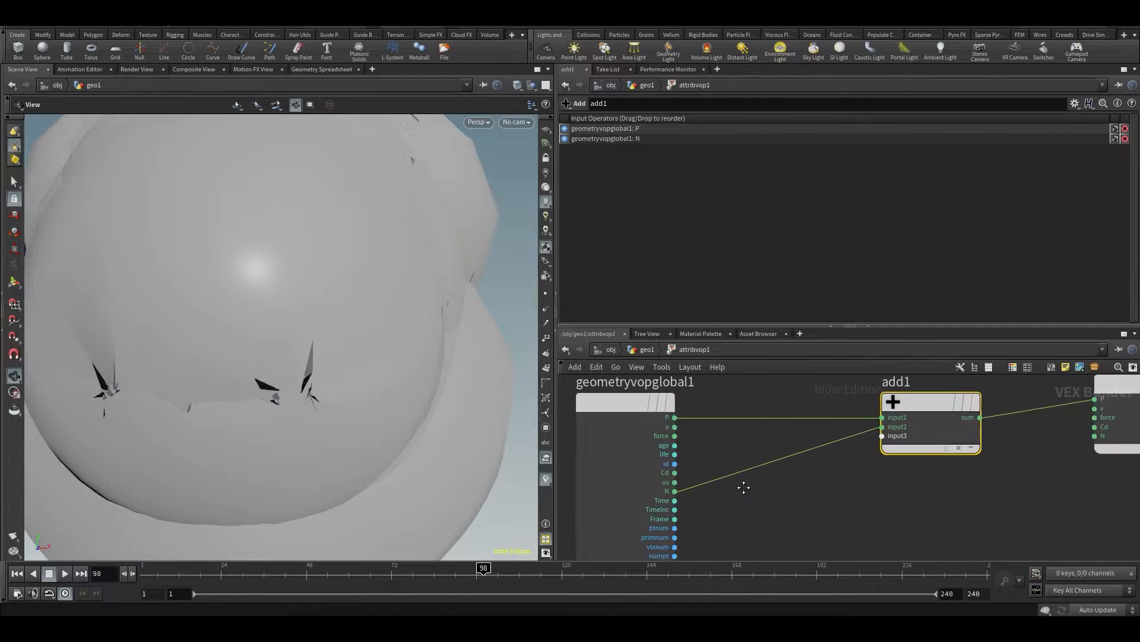
pyautogui.press('Tab')
pyautogui.write('mul')
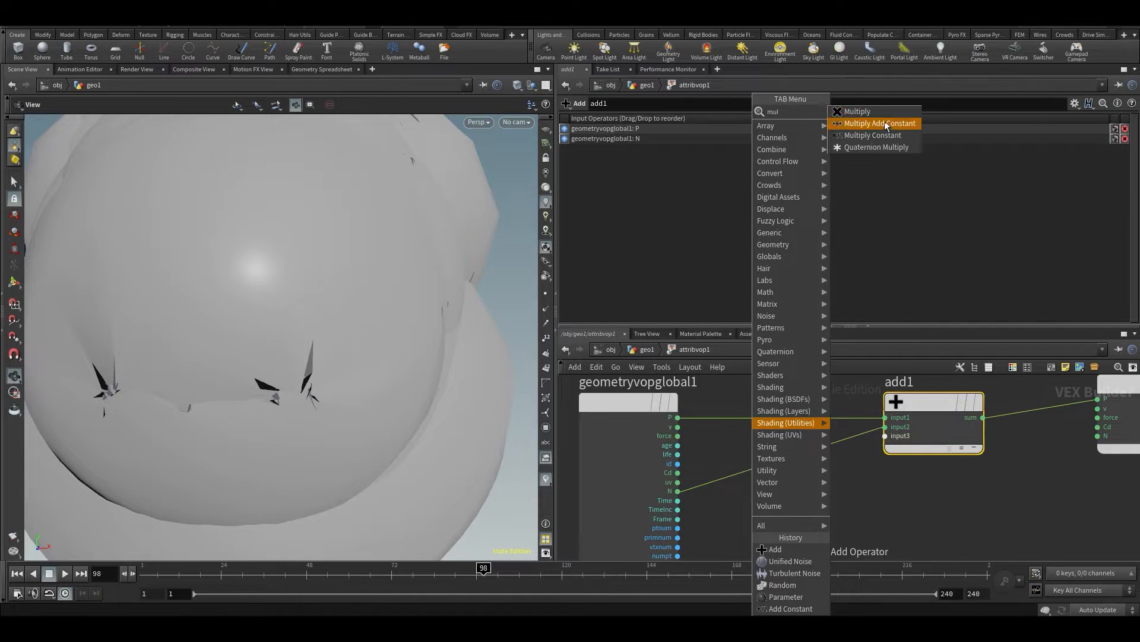
pyautogui.click(871, 113)
pyautogui.click(760, 475)
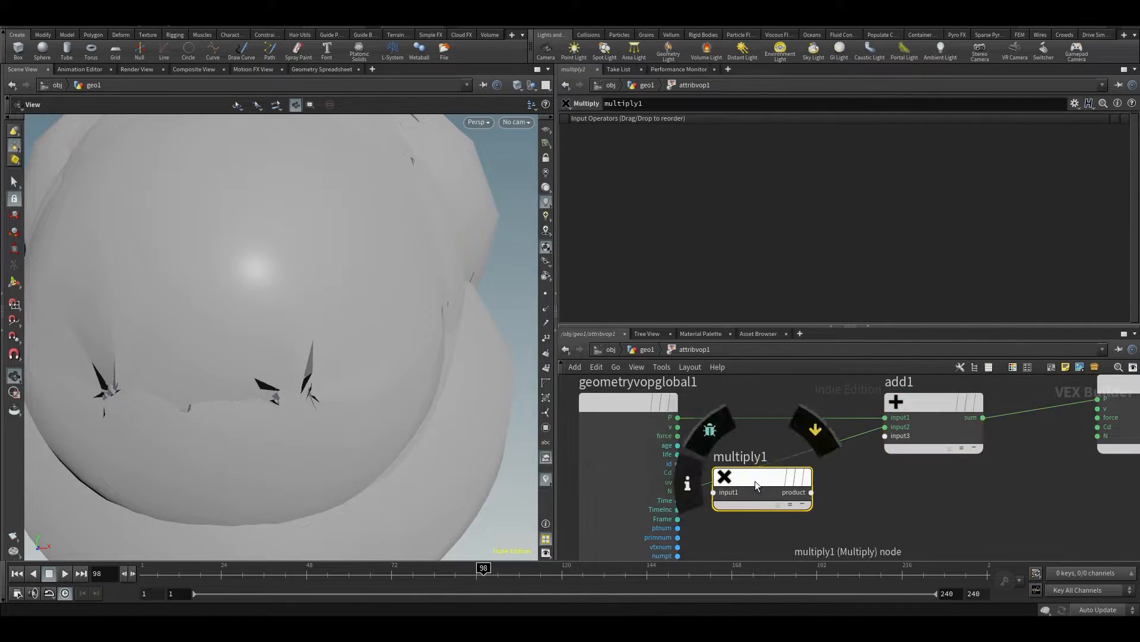
# Promote multiply1's input2 to a parameter and select that parameter to show its settings
pyautogui.rightClick(765, 480)
pyautogui.click(790, 398)
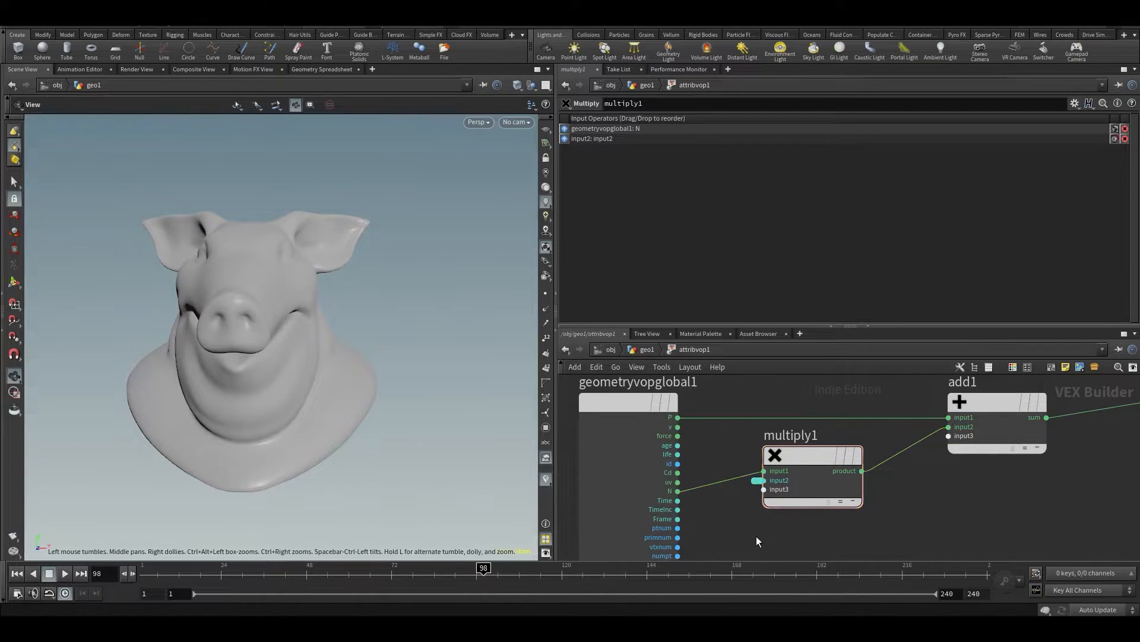
pyautogui.click(755, 480)
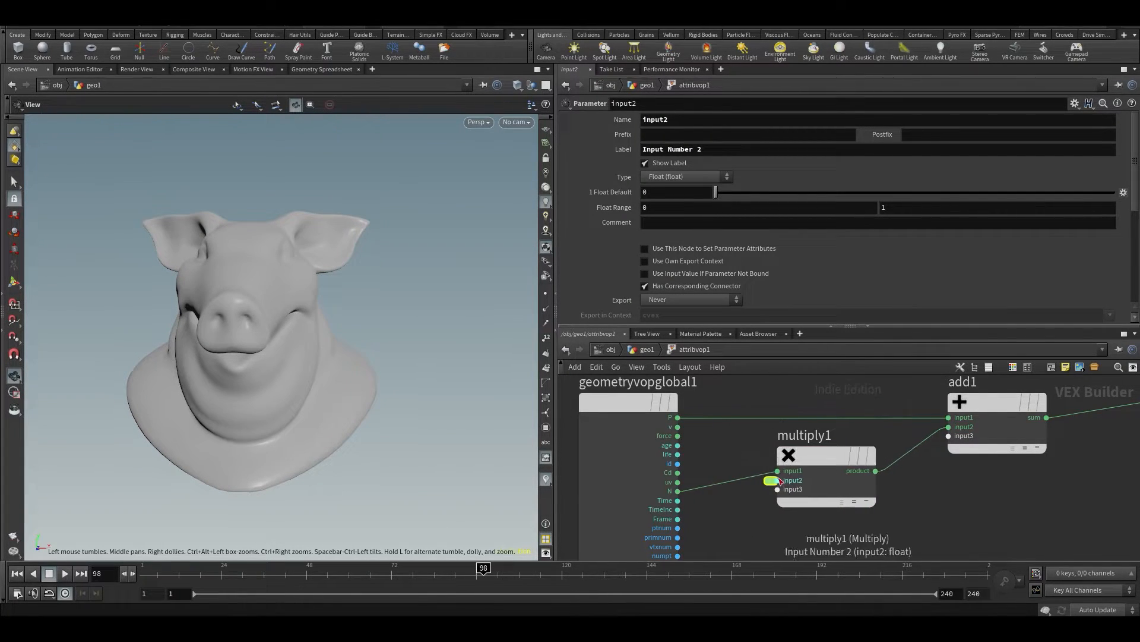
# Return to the geometry network and raise attribvop1's Input Number 2 to about 0.141 to inflate the pig head
pyautogui.scroll(1, 773, 481)
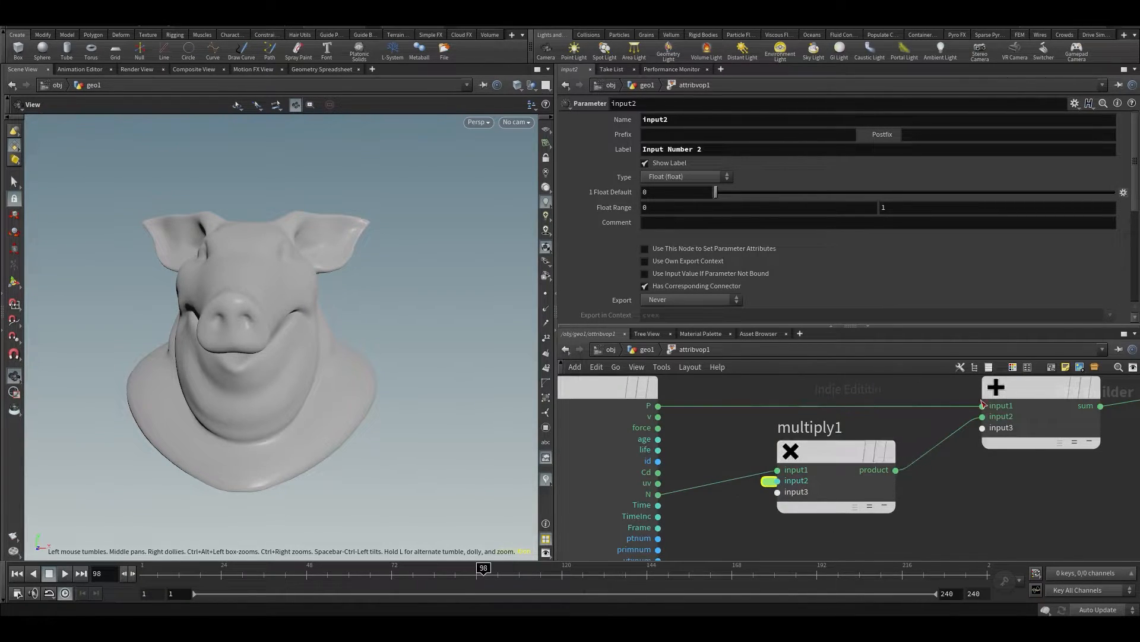
pyautogui.moveTo(790, 437)
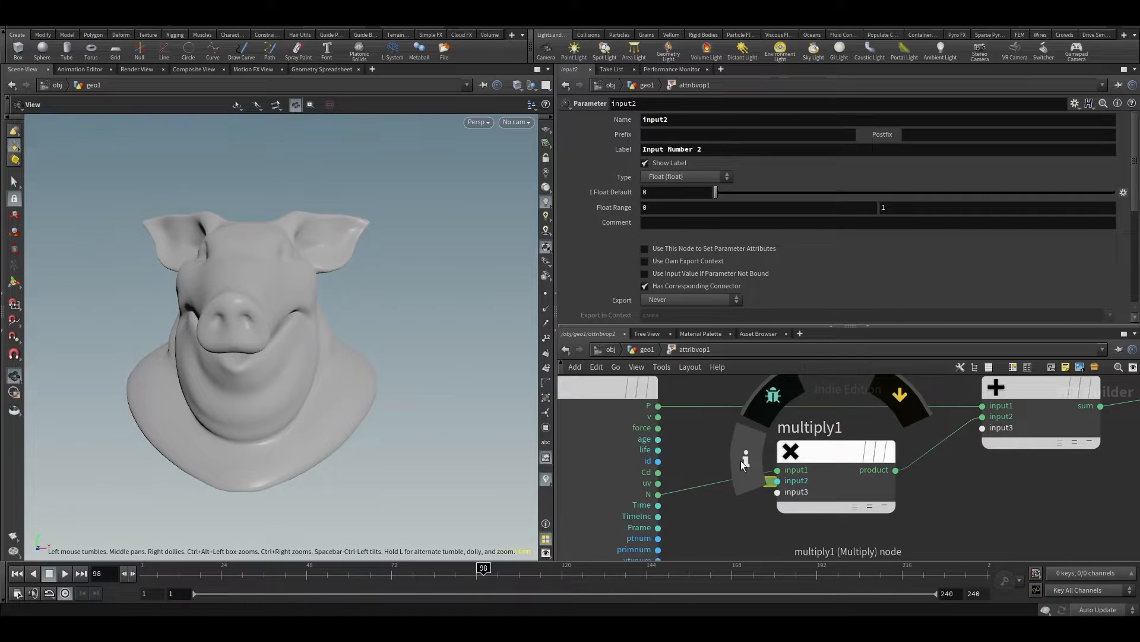
pyautogui.press('u')
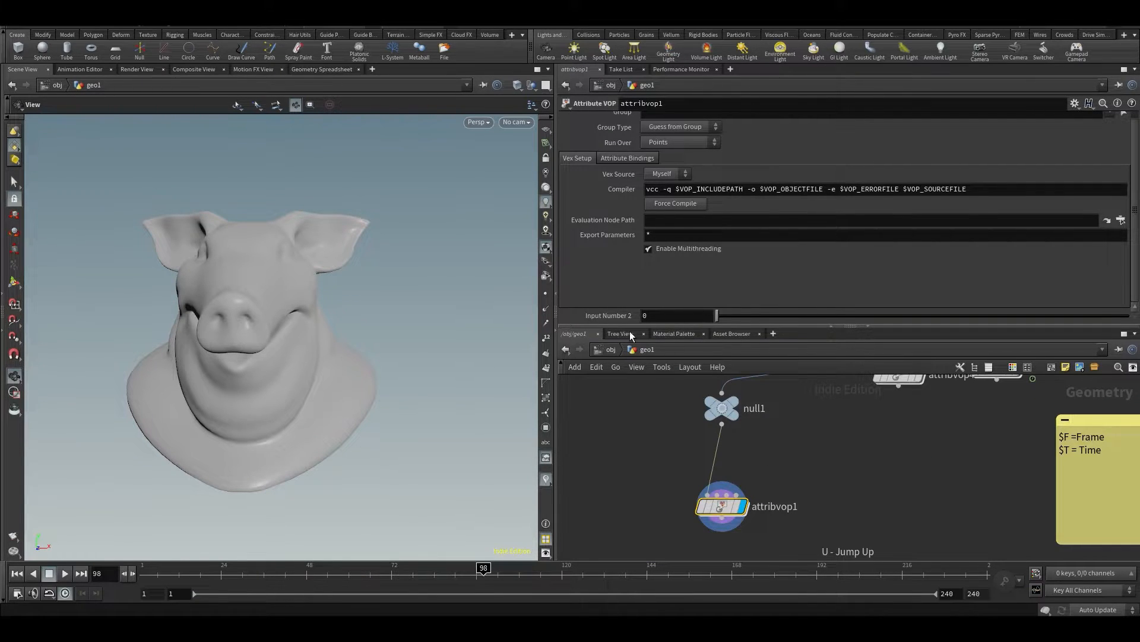
pyautogui.moveTo(718, 315); pyautogui.dragTo(774, 327)
pyautogui.moveTo(655, 512); pyautogui.dragTo(708, 444, button='middle')
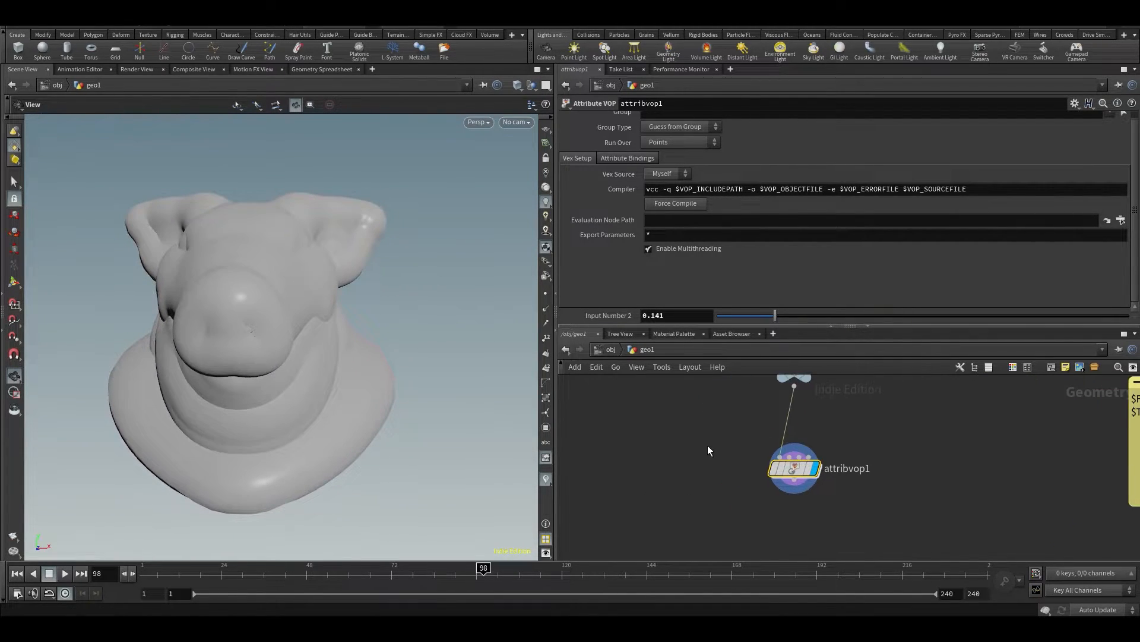
# Add a Peak node beside attribvop1, wire null1 into it and display it
pyautogui.press('Tab')
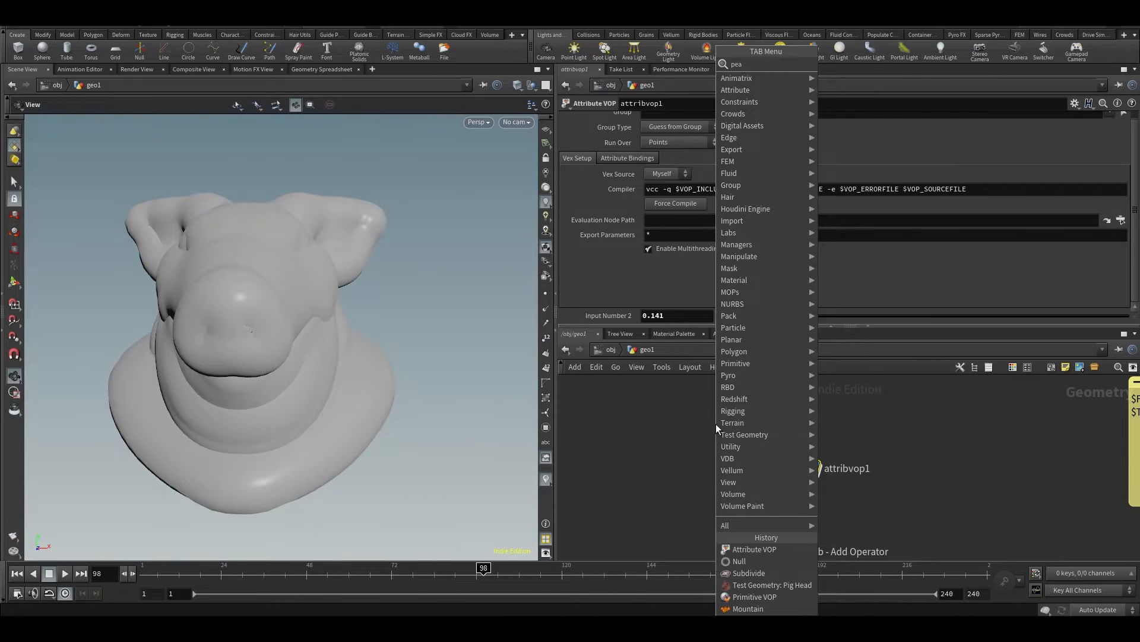
pyautogui.write('pea')
pyautogui.press('Return')
pyautogui.click(713, 482)
pyautogui.moveTo(736, 423); pyautogui.dragTo(737, 429, button='middle')
pyautogui.click(799, 408)
pyautogui.click(715, 479)
pyautogui.click(739, 472)
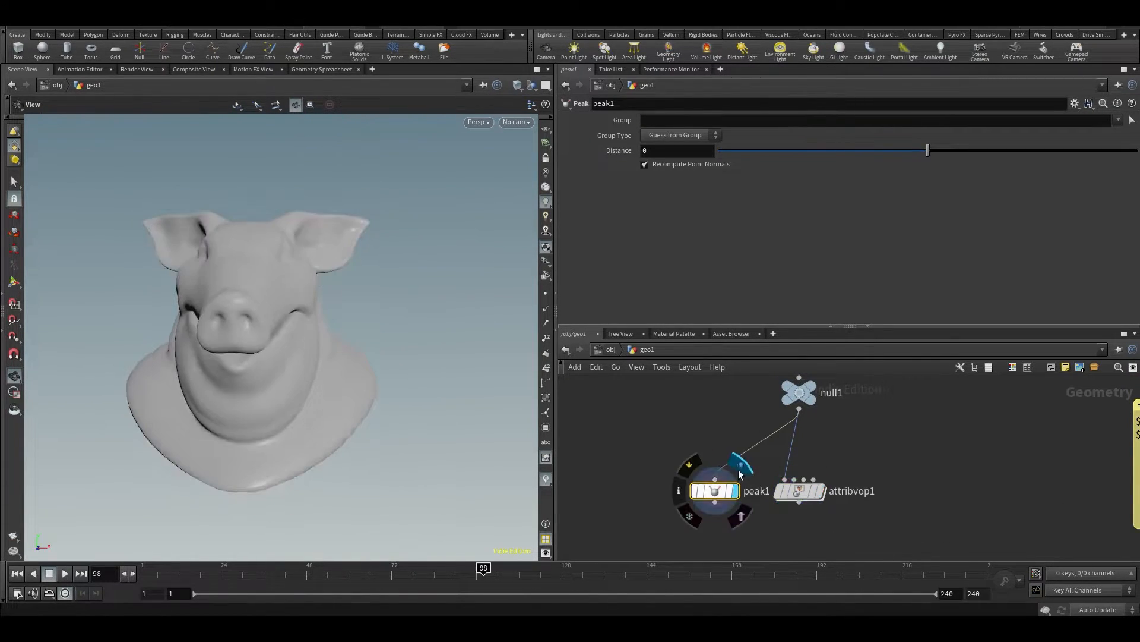
# Try out the Peak node's Distance, undo the change and delete the node
pyautogui.moveTo(953, 151); pyautogui.dragTo(936, 159)
pyautogui.hotkey('ctrl', 'z')
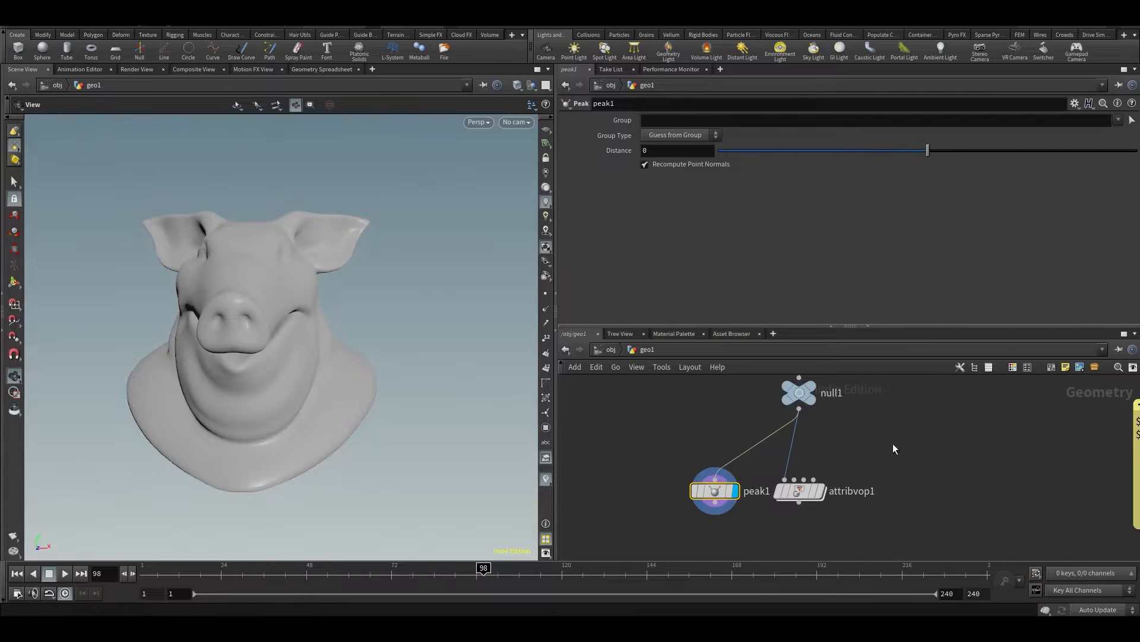
pyautogui.moveTo(719, 493); pyautogui.dragTo(713, 458)
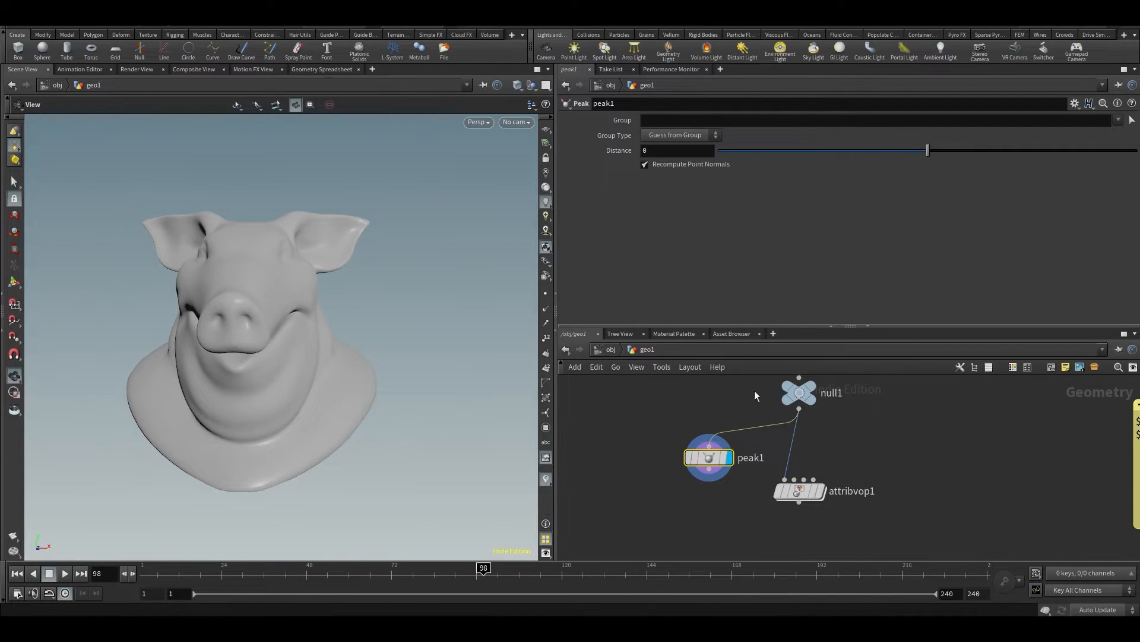
pyautogui.rightClick(710, 460)
pyautogui.click(664, 449)
pyautogui.press('Delete')
# Display attribvop1 again and set its Input Number 2 to 0
pyautogui.click(822, 491)
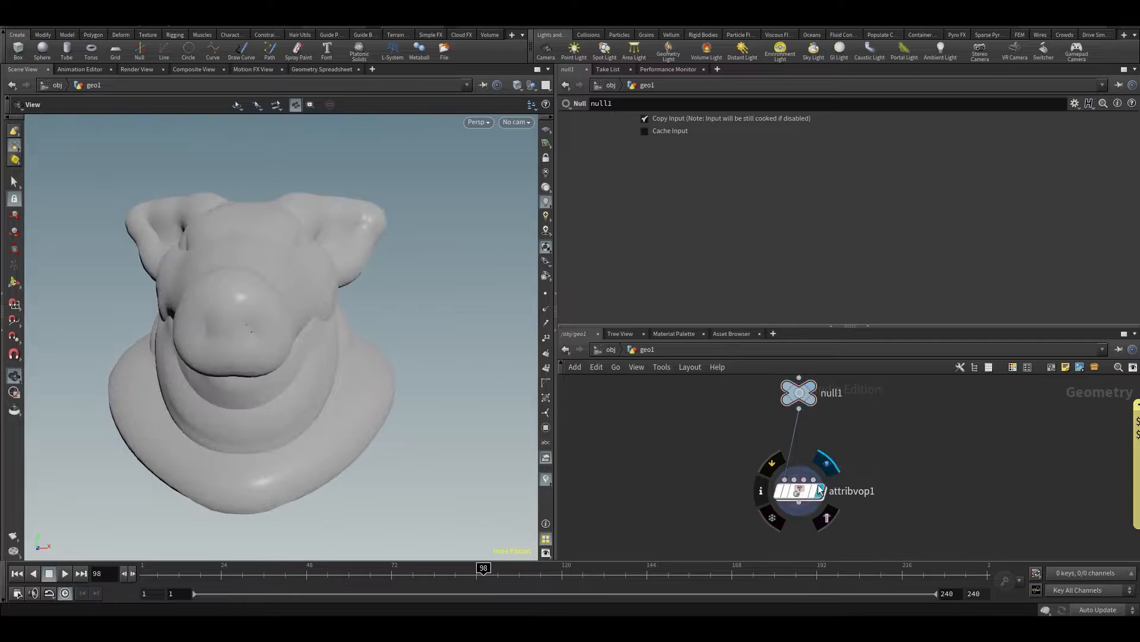
pyautogui.moveTo(803, 489); pyautogui.dragTo(805, 477)
pyautogui.moveTo(746, 315); pyautogui.dragTo(707, 324)
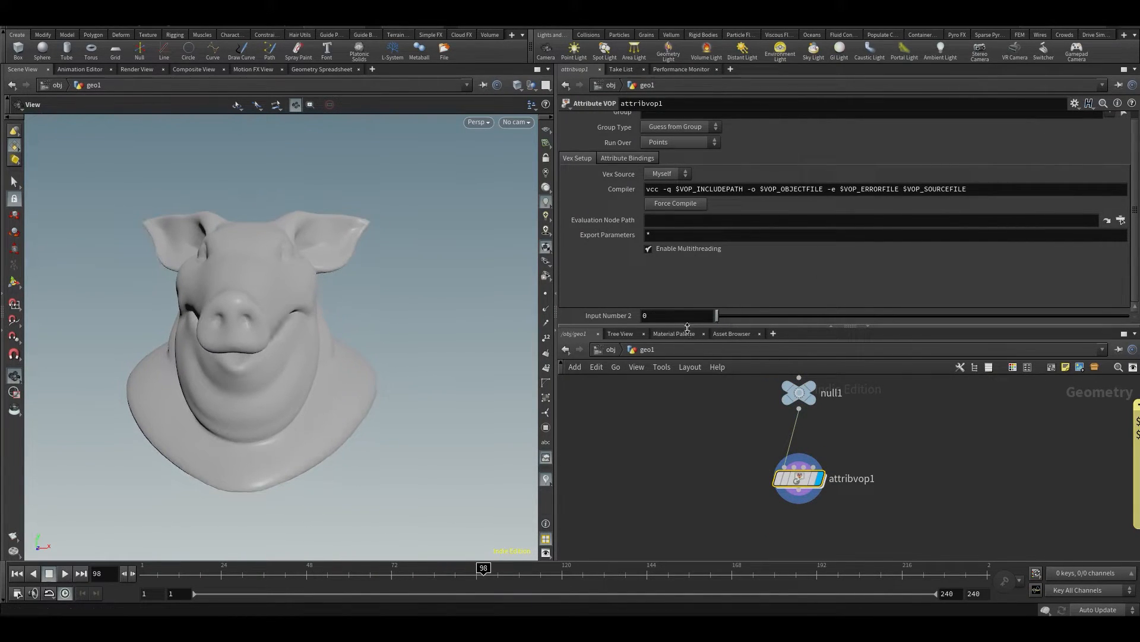
# Inside attribvop1, delete the promoted parameter feeding multiply1's input2 and save the scene
pyautogui.doubleClick(797, 480)
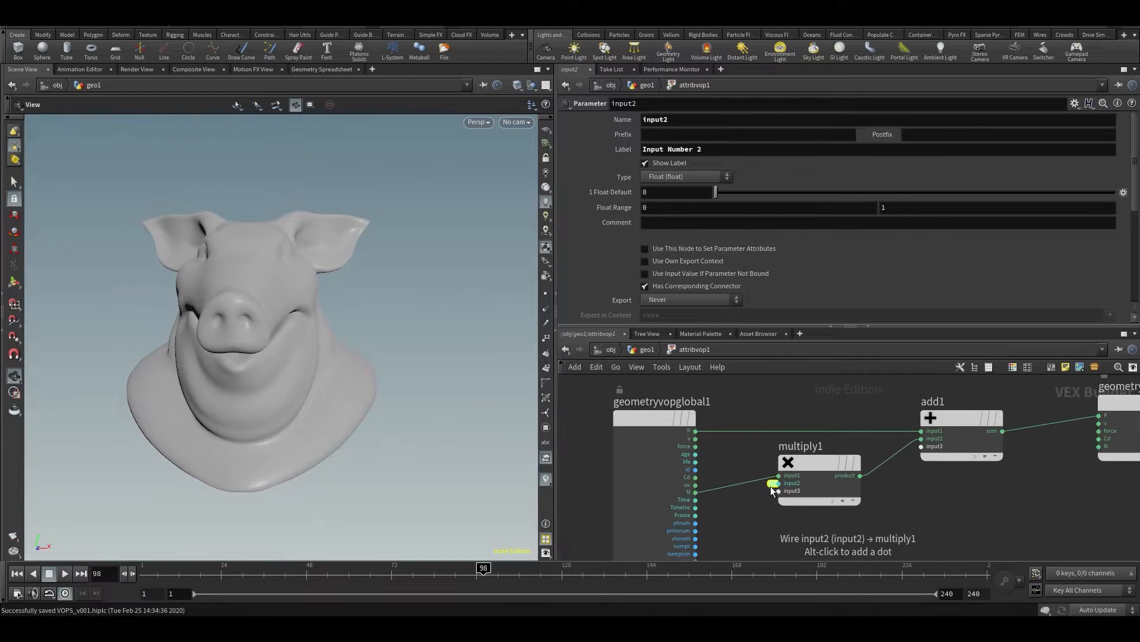
pyautogui.moveTo(760, 517); pyautogui.dragTo(837, 443, button='middle')
pyautogui.scroll(-2, 837, 445)
pyautogui.moveTo(747, 379); pyautogui.dragTo(654, 379)
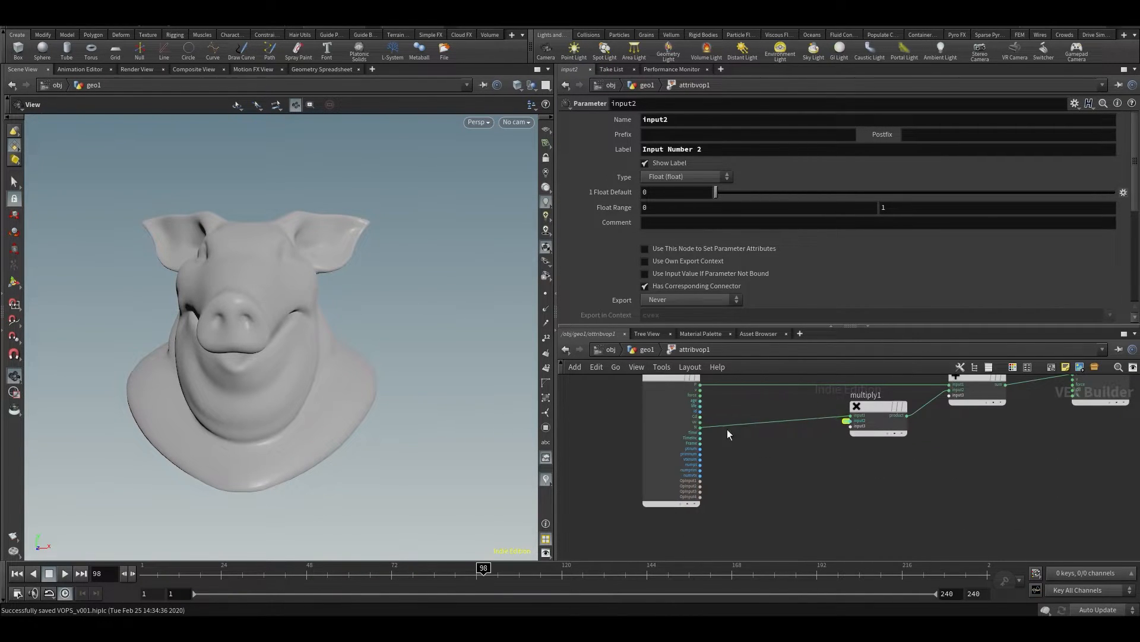
pyautogui.scroll(2, 833, 448)
pyautogui.scroll(2, 850, 434)
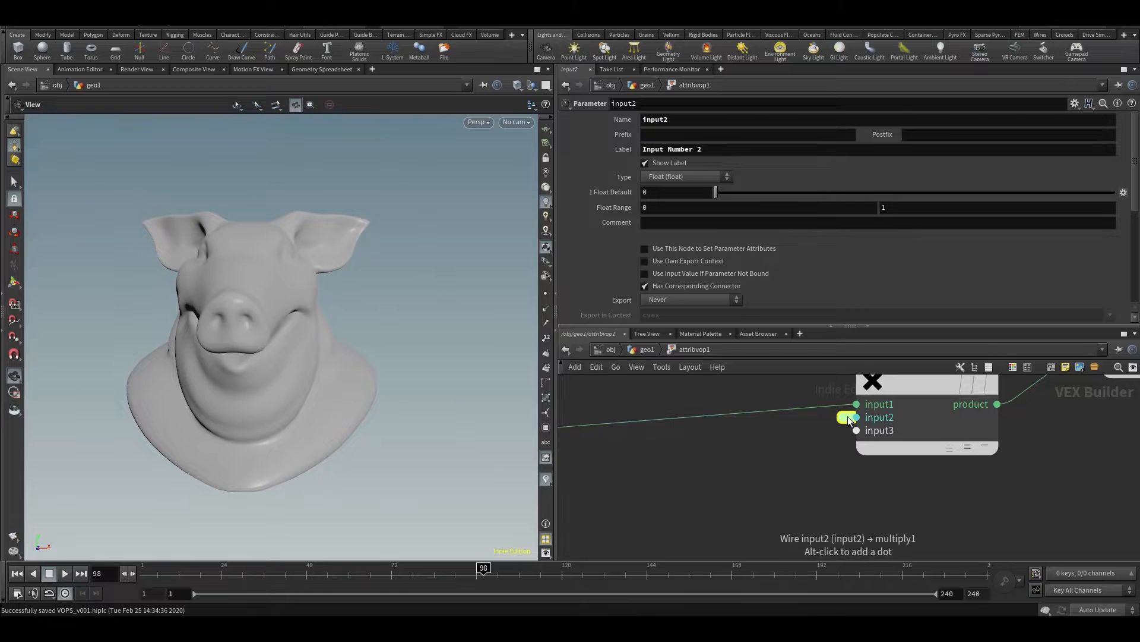
pyautogui.press('Delete')
pyautogui.scroll(-3, 830, 438)
pyautogui.hotkey('ctrl', 's')
# Add a Turbulent Noise node below multiply1 and maximise the network editor
pyautogui.moveTo(806, 478)
pyautogui.mouseDown(button='middle')
pyautogui.moveTo(803, 443)
pyautogui.moveTo(797, 482)
pyautogui.mouseUp(button='middle')
pyautogui.press('Tab')
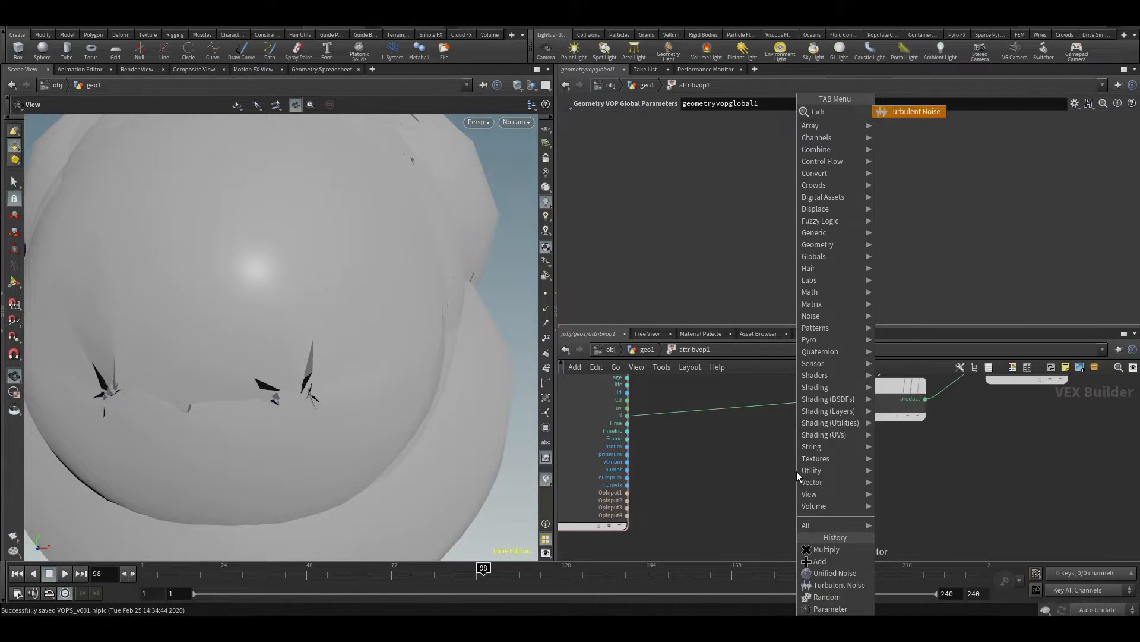
pyautogui.press('Return')
pyautogui.click(796, 472)
pyautogui.moveTo(728, 452); pyautogui.dragTo(737, 497, button='middle')
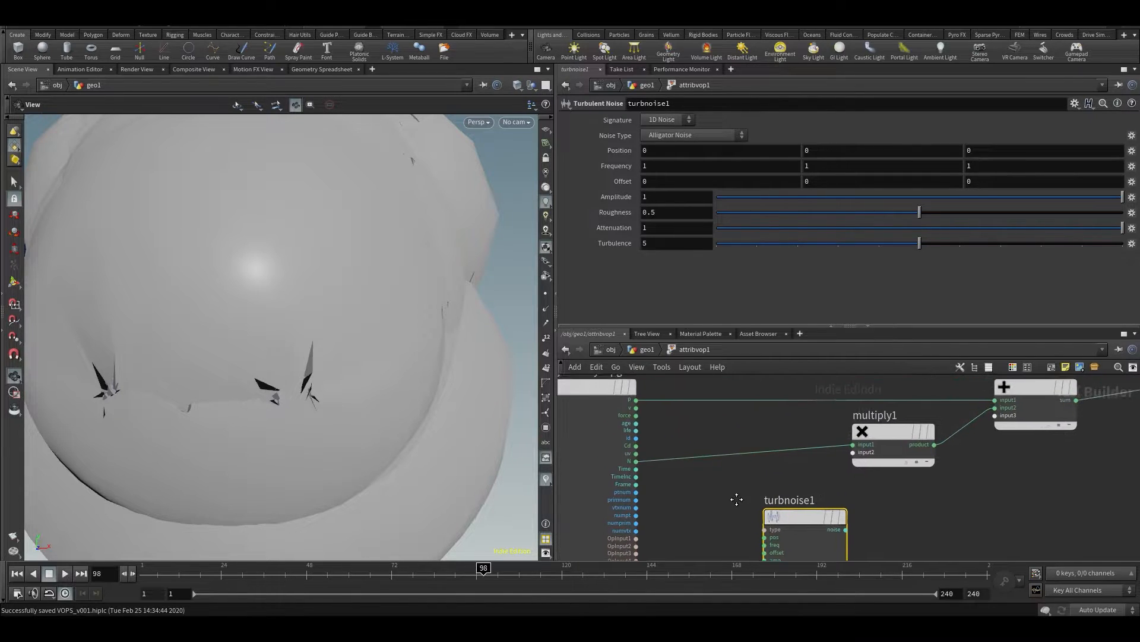
pyautogui.hotkey('ctrl', 'b')
pyautogui.scroll(3, 364, 269)
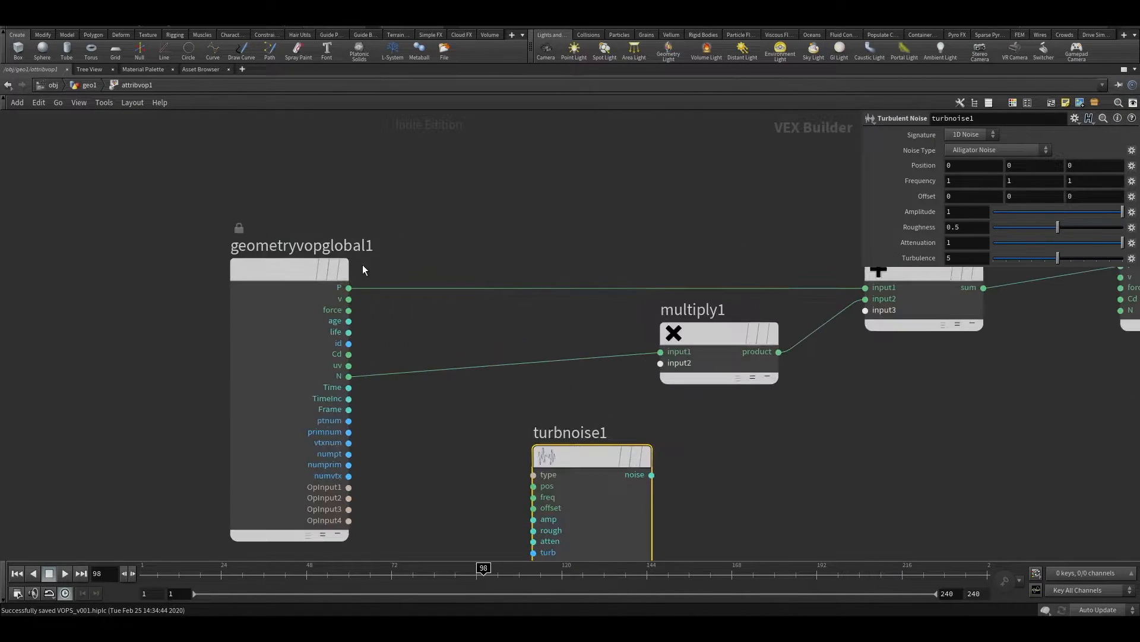
# Wire geometryvopglobal1's P into turbnoise1's pos input and place the noise node closer to the globals node
pyautogui.moveTo(341, 289); pyautogui.dragTo(448, 422)
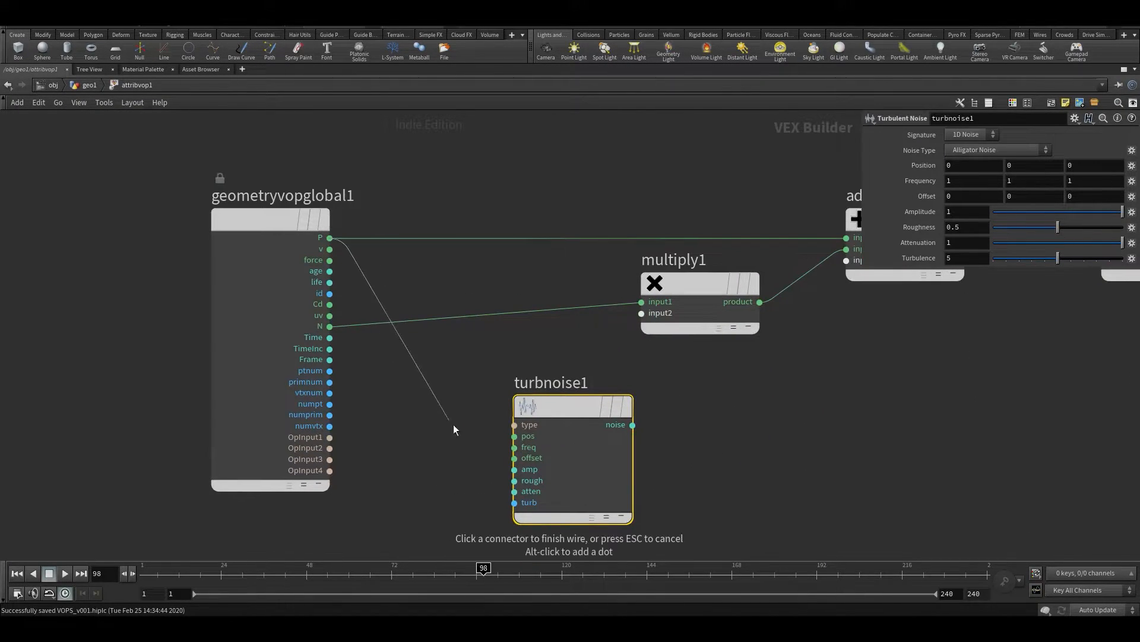
pyautogui.click(517, 438)
pyautogui.moveTo(519, 410); pyautogui.dragTo(467, 426)
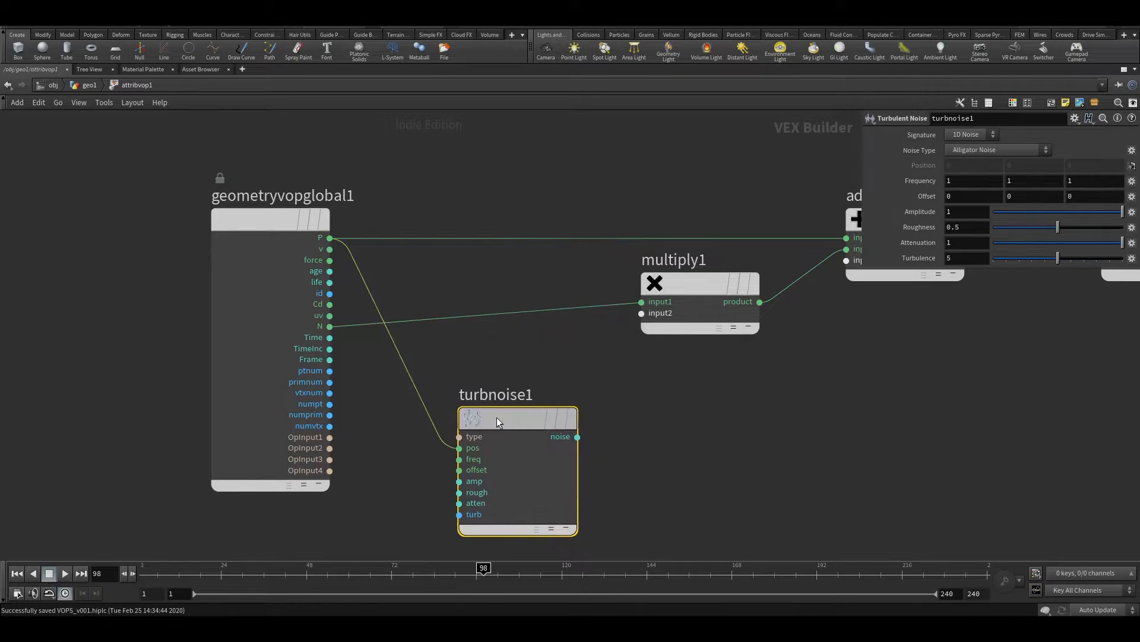
pyautogui.moveTo(661, 470); pyautogui.dragTo(572, 476, button='middle')
pyautogui.moveTo(423, 430); pyautogui.dragTo(402, 422)
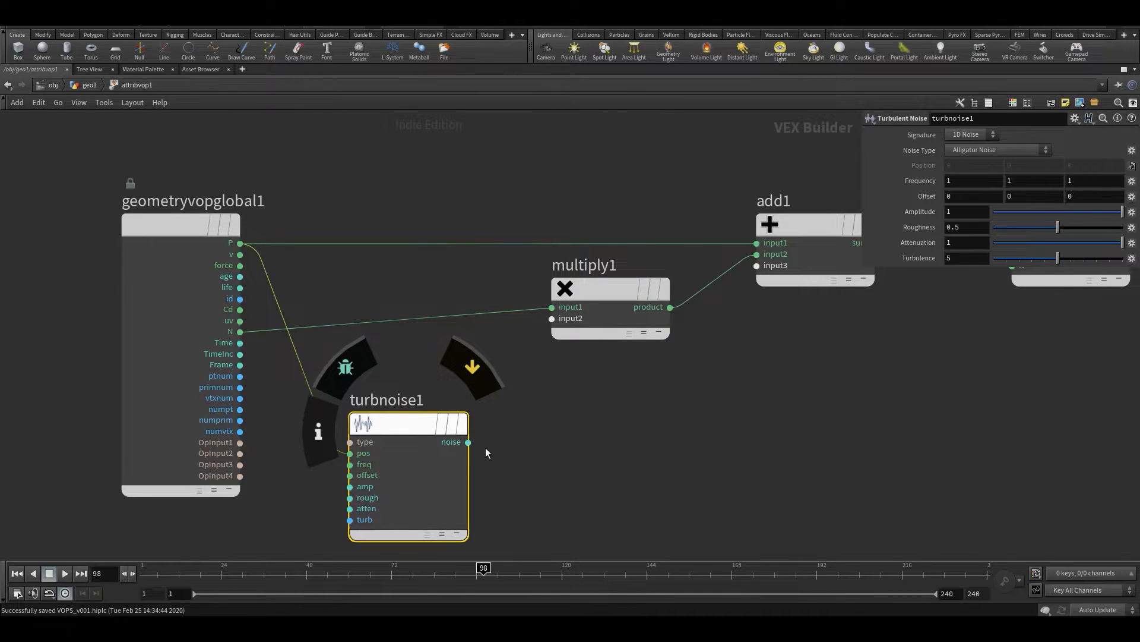
# Connect turbnoise1's noise output to multiply1's input2
pyautogui.moveTo(494, 471); pyautogui.dragTo(529, 396, button='middle')
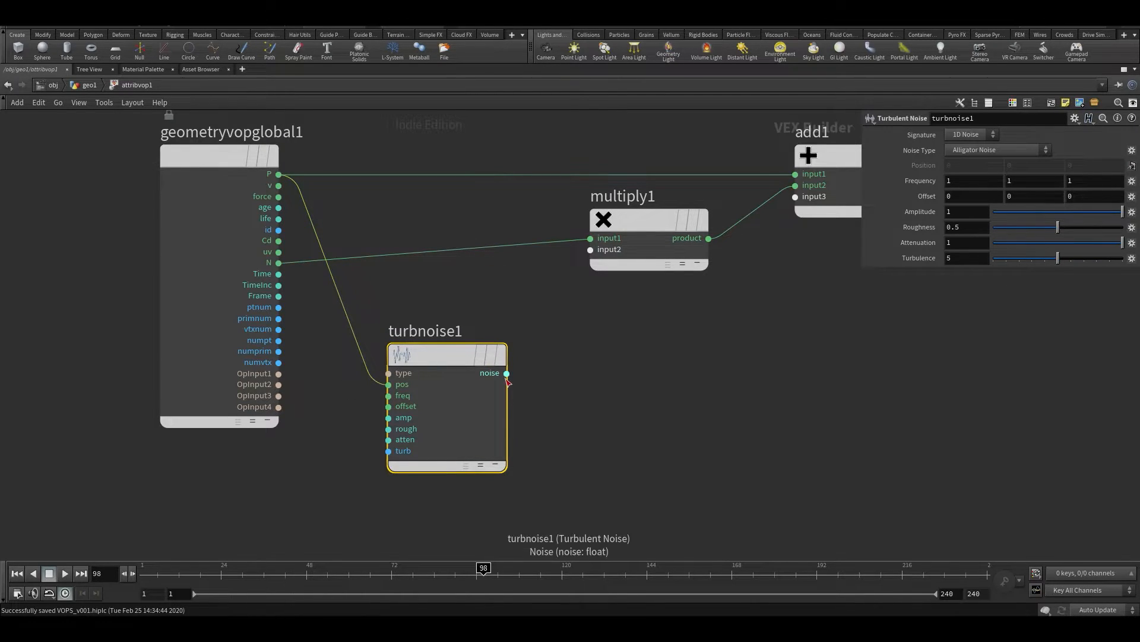
pyautogui.moveTo(629, 219)
pyautogui.mouseDown()
pyautogui.moveTo(619, 226)
pyautogui.moveTo(619, 216)
pyautogui.mouseUp()
pyautogui.moveTo(692, 249); pyautogui.dragTo(560, 415, button='middle')
pyautogui.moveTo(692, 383); pyautogui.dragTo(564, 474, button='middle')
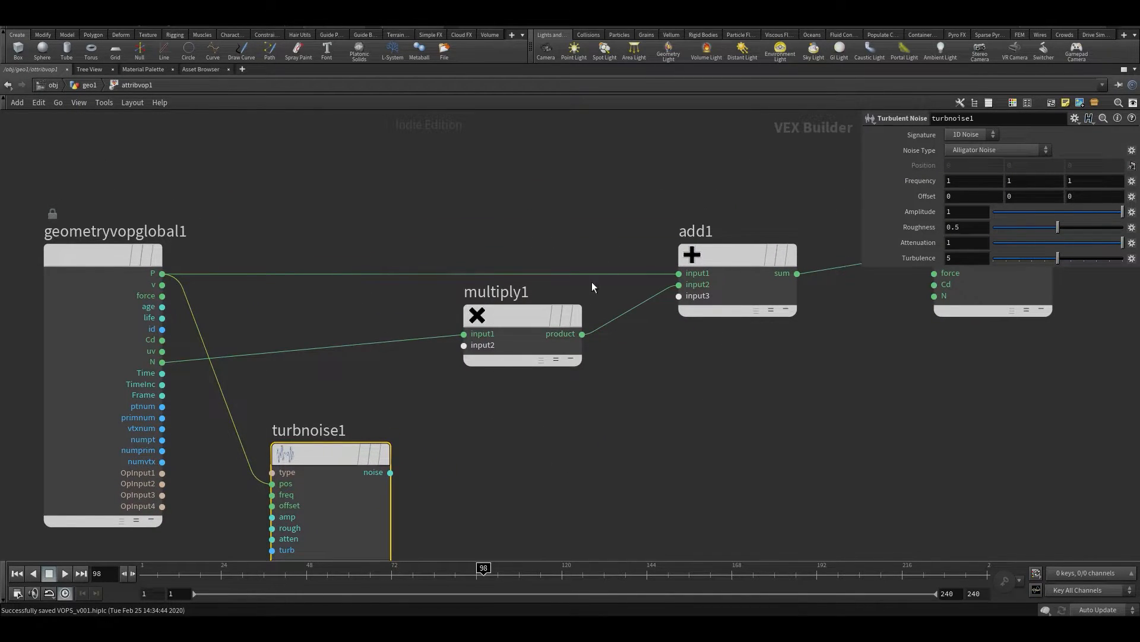
pyautogui.click(390, 472)
pyautogui.click(464, 345)
pyautogui.moveTo(381, 390); pyautogui.dragTo(439, 327, button='middle')
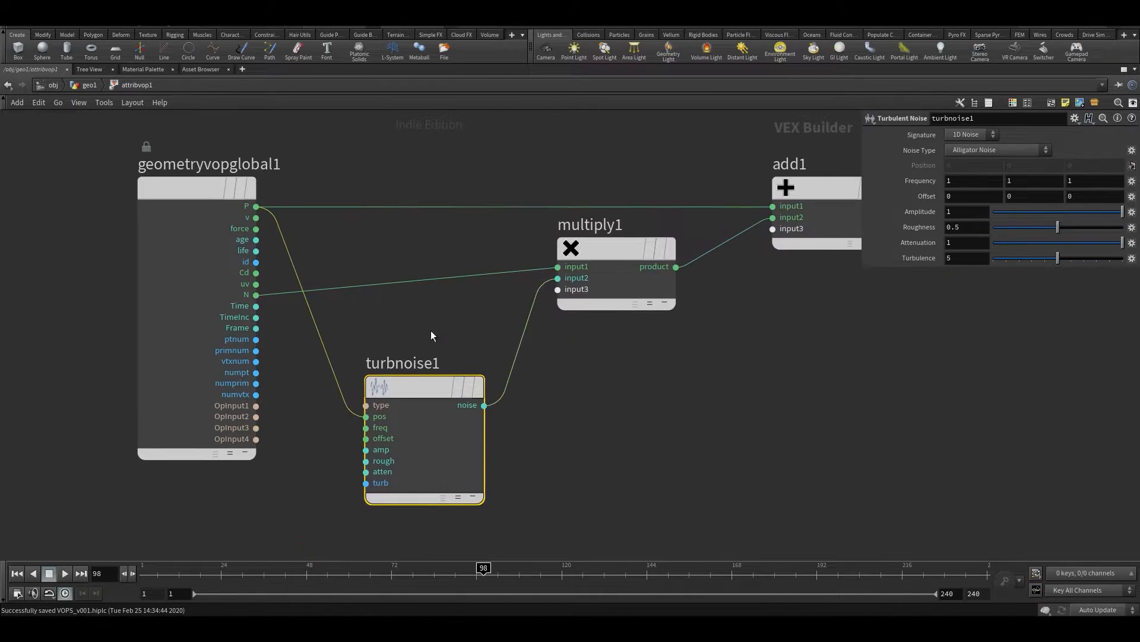
# Promote turbnoise1's type, freq, offset, amp and rough inputs to parameters
pyautogui.scroll(2, 368, 392)
pyautogui.rightClick(386, 408)
pyautogui.click(389, 411)
pyautogui.scroll(-1, 389, 411)
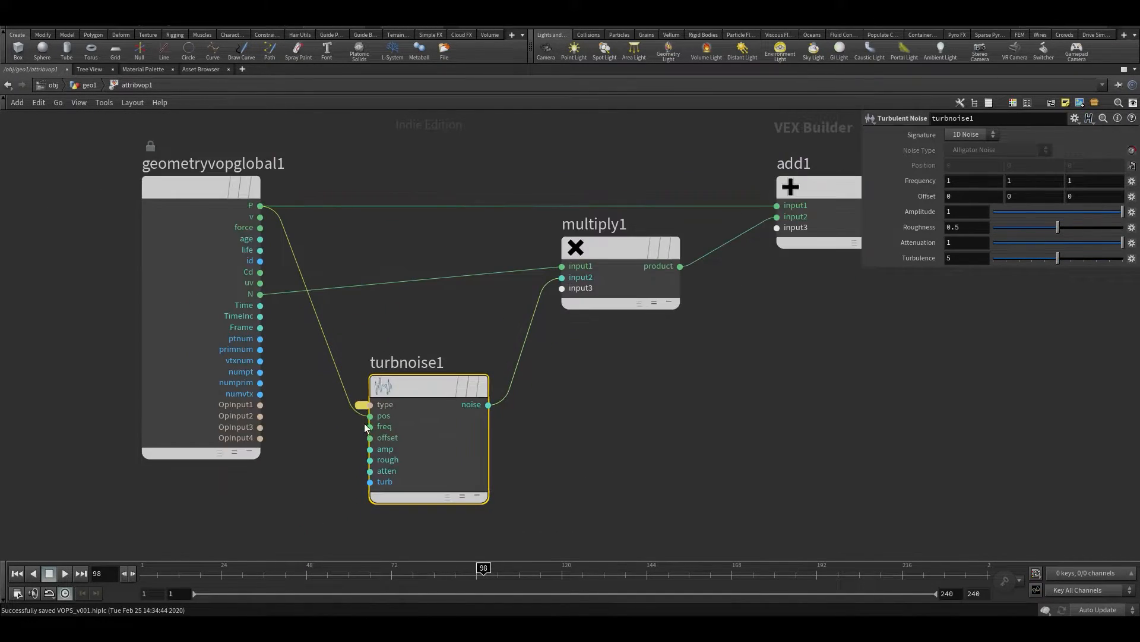
pyautogui.rightClick(381, 410)
pyautogui.click(381, 411)
pyautogui.rightClick(369, 436)
pyautogui.click(386, 411)
pyautogui.rightClick(372, 446)
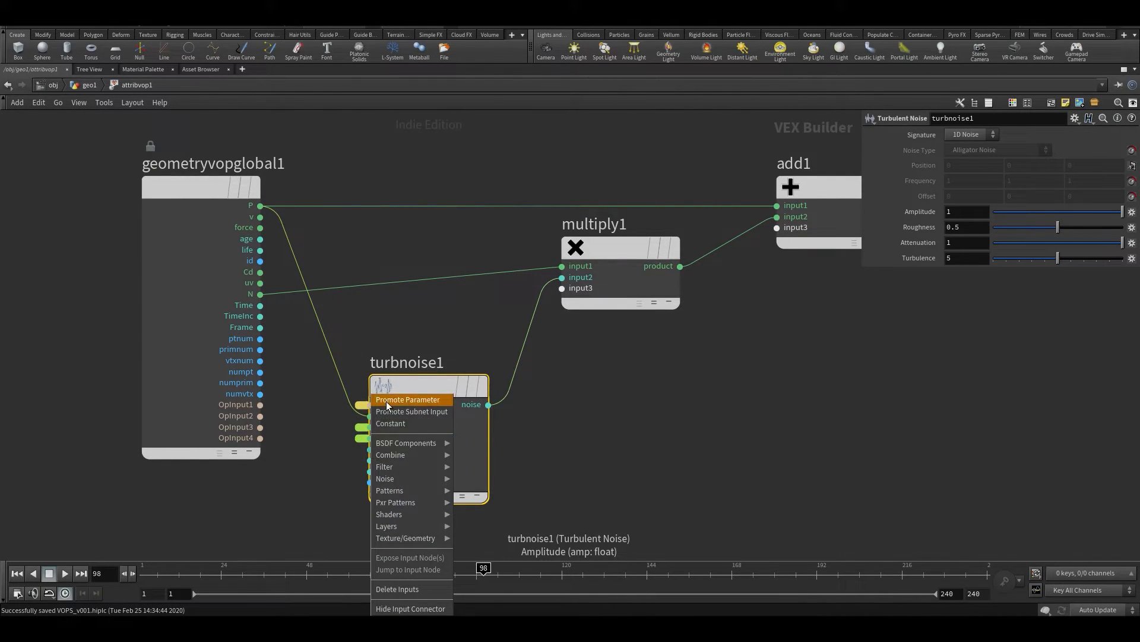
pyautogui.click(389, 411)
pyautogui.rightClick(373, 454)
pyautogui.click(391, 412)
pyautogui.click(703, 444)
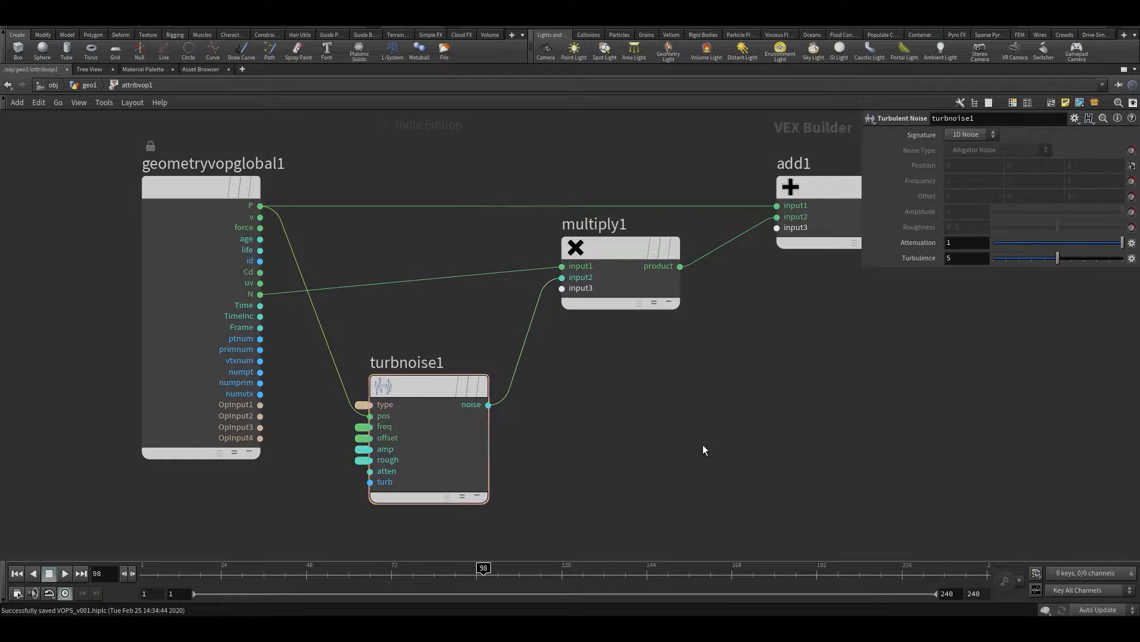
# Return to the geometry network with the viewport restored and lower attribvop1's noise Amplitude to about 0.564
pyautogui.press('u')
pyautogui.hotkey('ctrl', 'b')
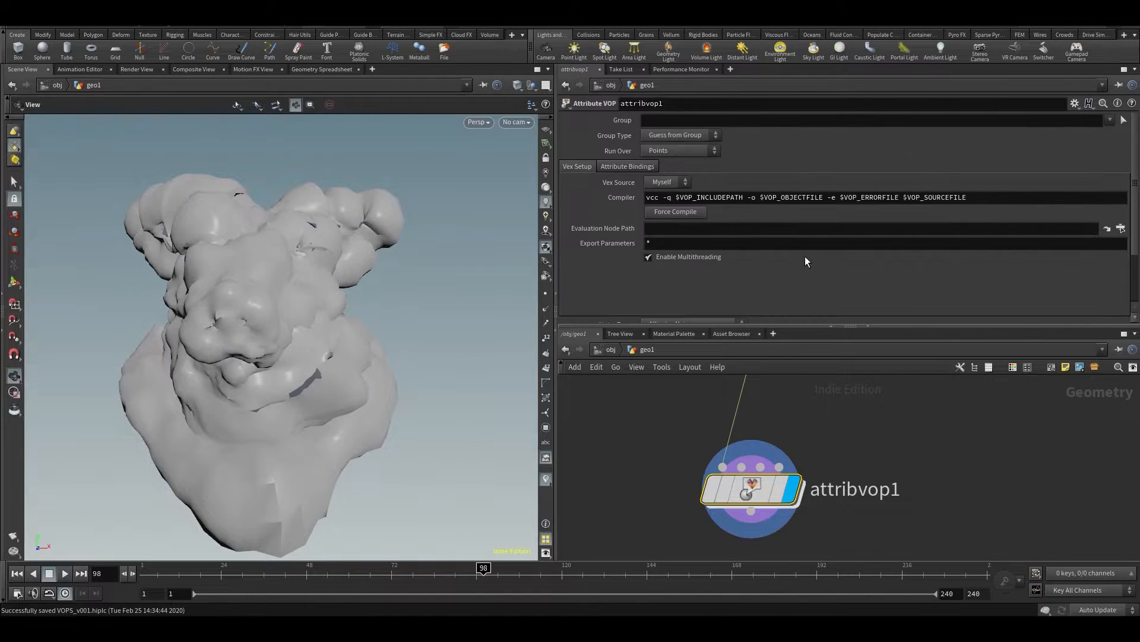
pyautogui.scroll(-3, 833, 189)
pyautogui.moveTo(1089, 300)
pyautogui.mouseDown()
pyautogui.moveTo(1011, 311)
pyautogui.moveTo(923, 302)
pyautogui.moveTo(1082, 308)
pyautogui.moveTo(1075, 301)
pyautogui.mouseUp()
pyautogui.moveTo(410, 291); pyautogui.dragTo(283, 285)
pyautogui.scroll(5, 283, 285)
pyautogui.moveTo(283, 285); pyautogui.dragTo(346, 290, button='middle')
pyautogui.moveTo(346, 291); pyautogui.dragTo(314, 279)
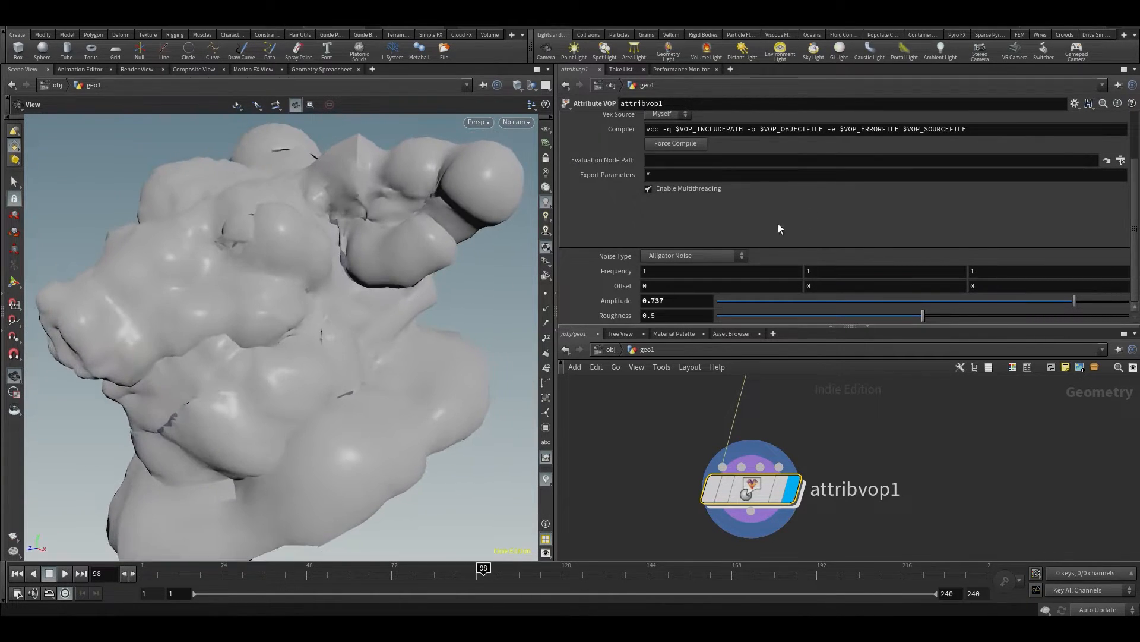
pyautogui.moveTo(956, 300); pyautogui.dragTo(1039, 313)
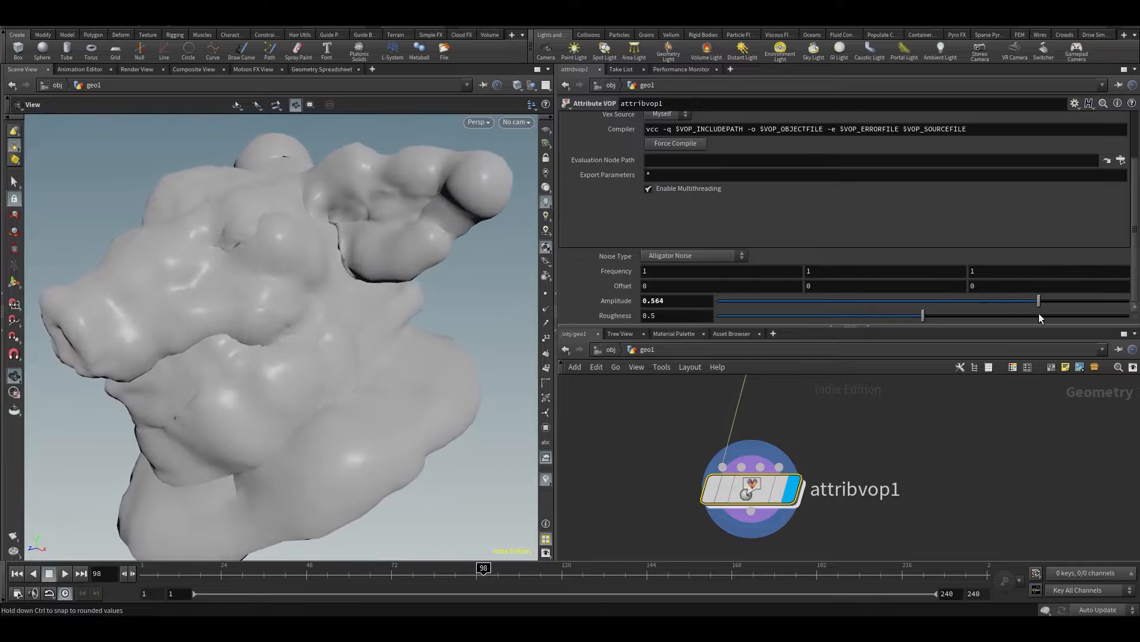
# Set attribvop1's noise Frequency to 1.4 on all three axes and save the scene
pyautogui.moveTo(216, 250); pyautogui.dragTo(288, 274)
pyautogui.scroll(-2, 271, 302)
pyautogui.moveTo(597, 271)
pyautogui.mouseDown(button='middle')
pyautogui.moveTo(646, 271)
pyautogui.moveTo(608, 274)
pyautogui.moveTo(619, 275)
pyautogui.mouseUp(button='middle')
pyautogui.moveTo(333, 350); pyautogui.dragTo(266, 389)
pyautogui.hotkey('ctrl', 's')
pyautogui.moveTo(392, 293); pyautogui.dragTo(368, 297)
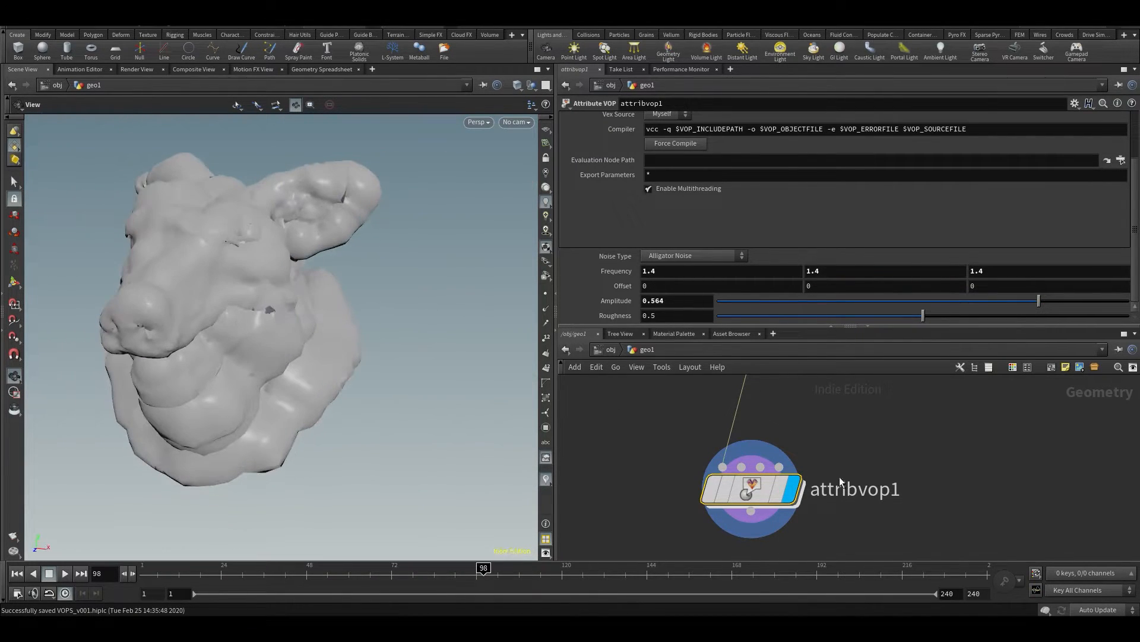
# Go back inside attribvop1, save the scene and maximise the network editor with the parameter overlay shown
pyautogui.doubleClick(743, 488)
pyautogui.moveTo(892, 485); pyautogui.dragTo(916, 515, button='middle')
pyautogui.hotkey('ctrl', 's')
pyautogui.click(872, 512)
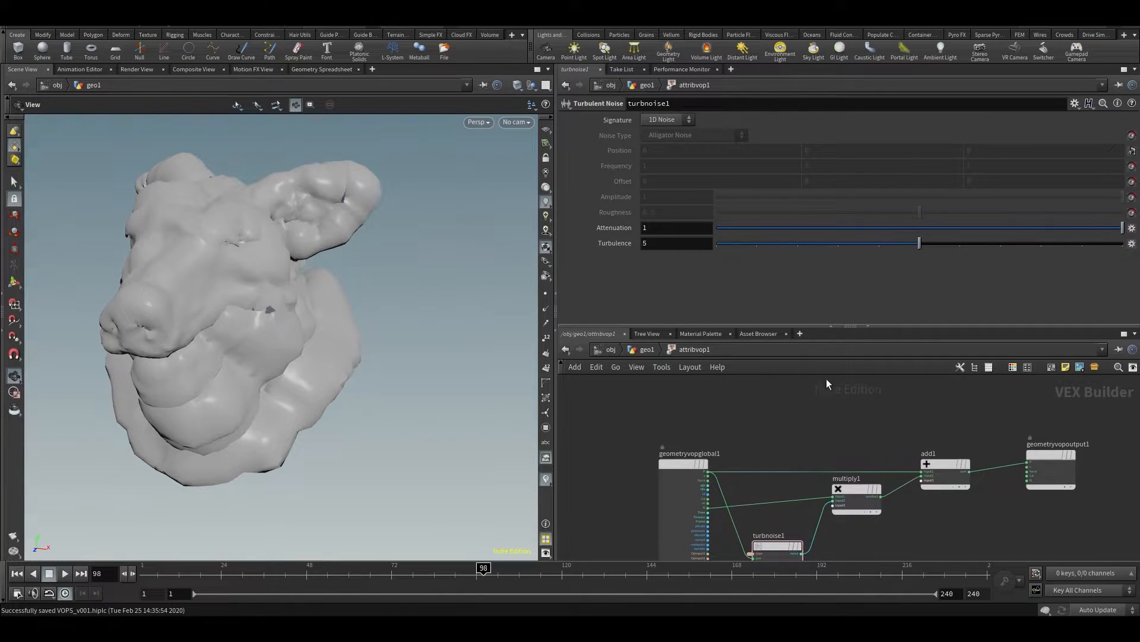
pyautogui.hotkey('ctrl', 'b')
pyautogui.press('p')
pyautogui.scroll(4, 594, 238)
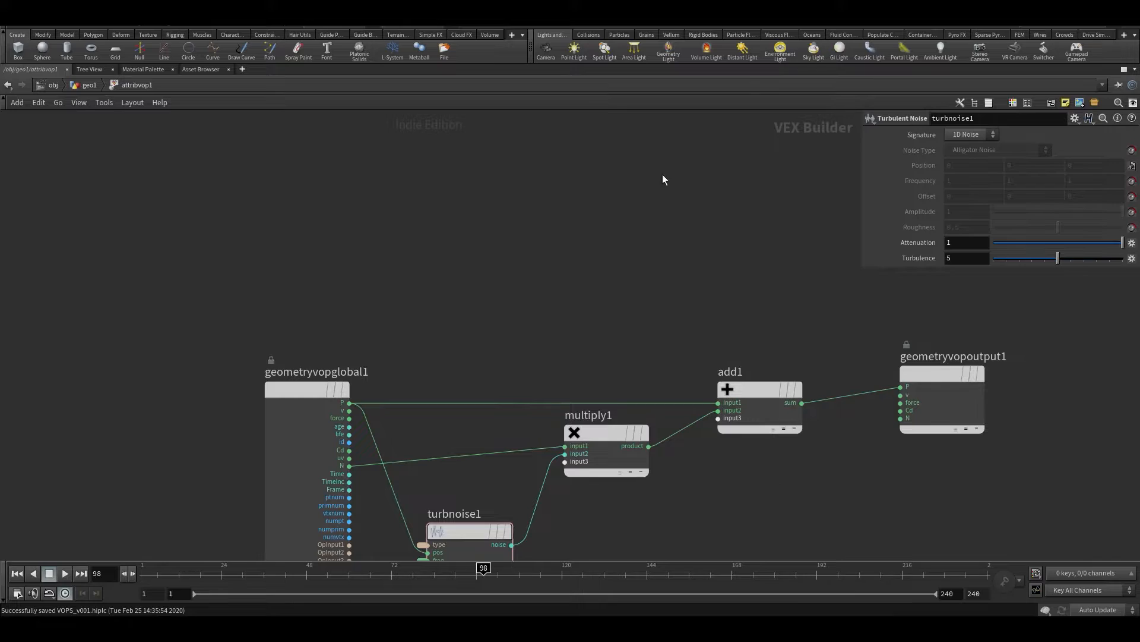
# Add a Displace Along Normal node above add1
pyautogui.press('Tab')
pyautogui.write('disp')
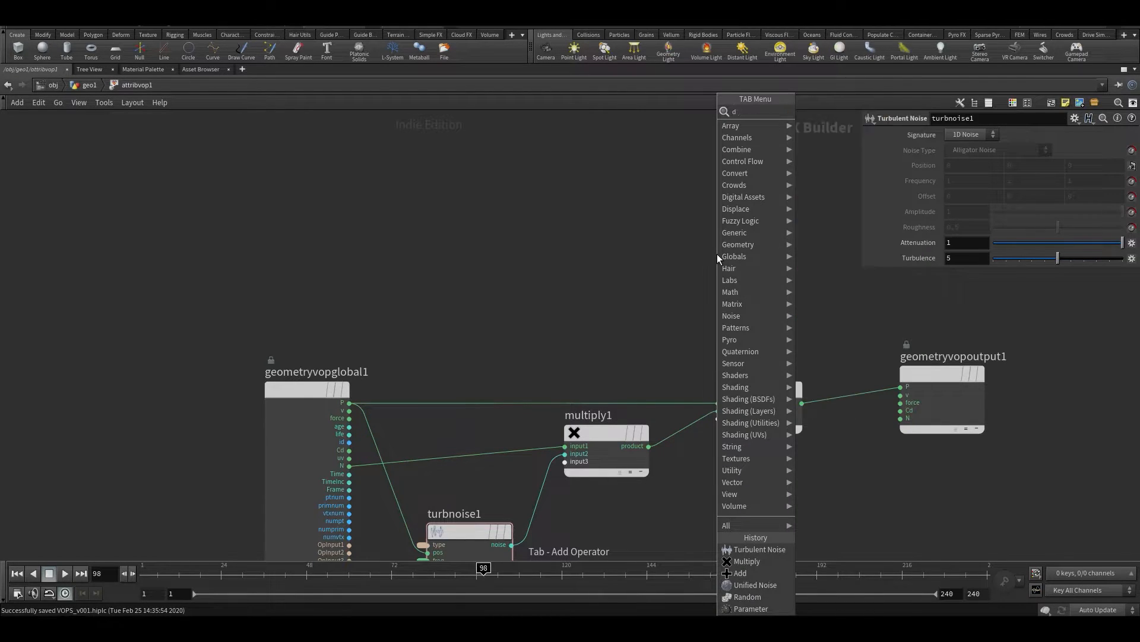
pyautogui.click(811, 114)
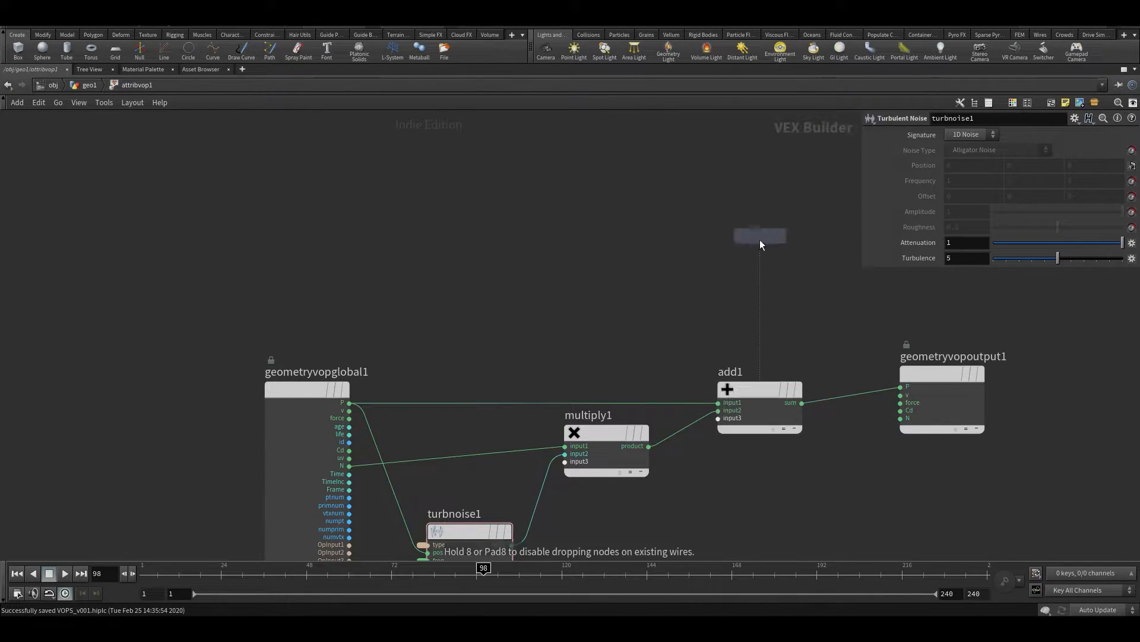
pyautogui.click(741, 281)
pyautogui.moveTo(726, 281); pyautogui.dragTo(777, 242)
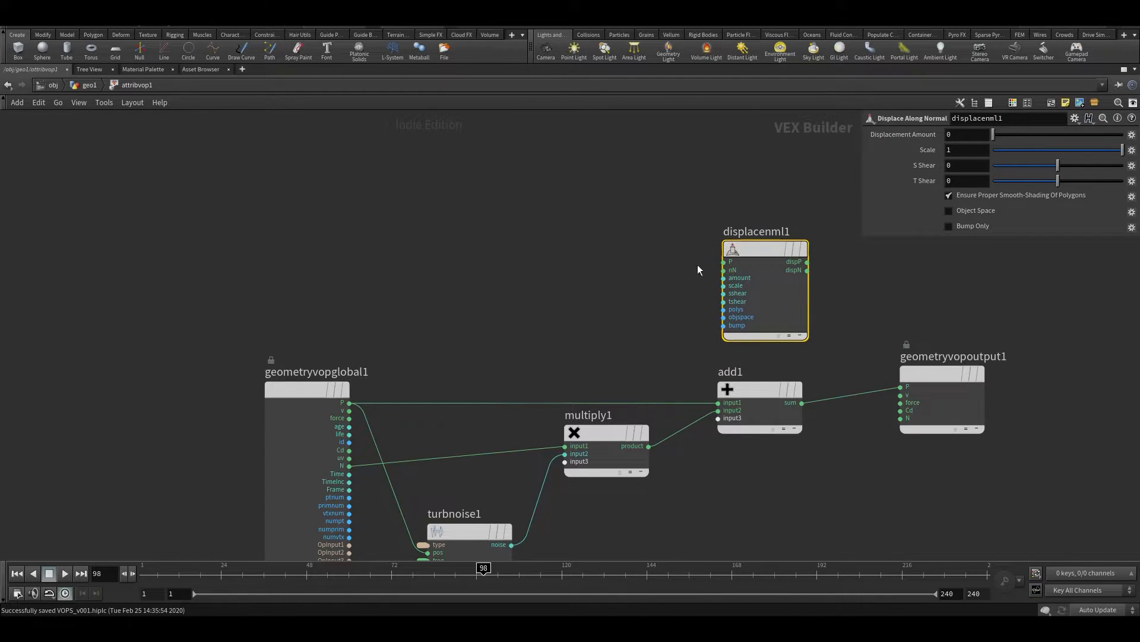
# Wire geometryvopglobal1's P and N outputs into displacenml1's P and nN inputs
pyautogui.moveTo(497, 343); pyautogui.dragTo(549, 247, button='middle')
pyautogui.click(401, 306)
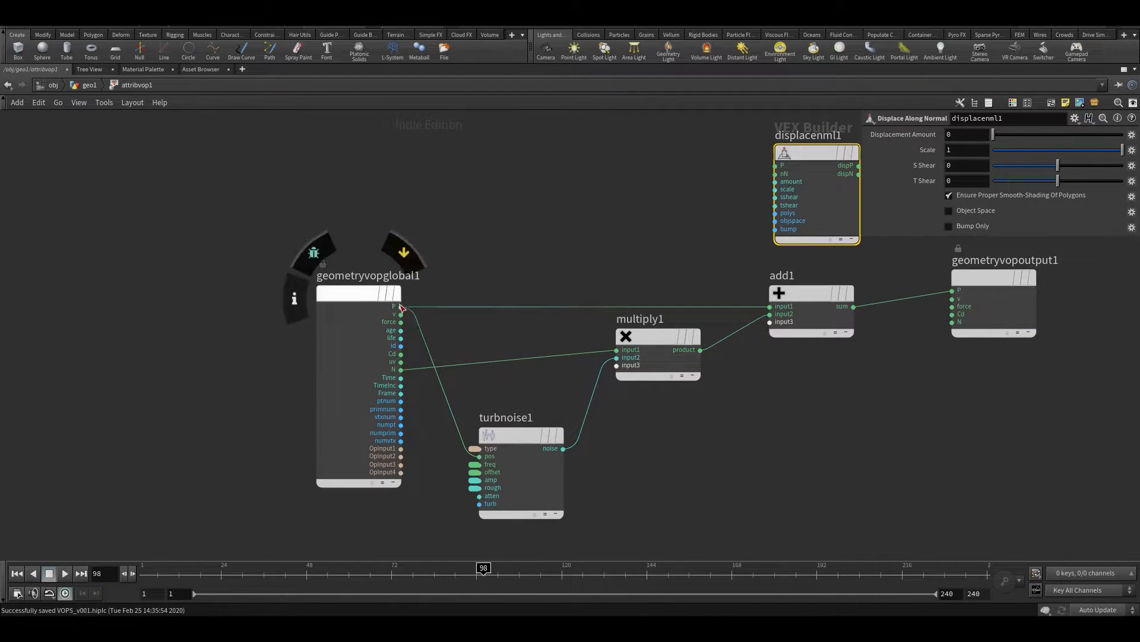
pyautogui.click(779, 177)
pyautogui.click(779, 184)
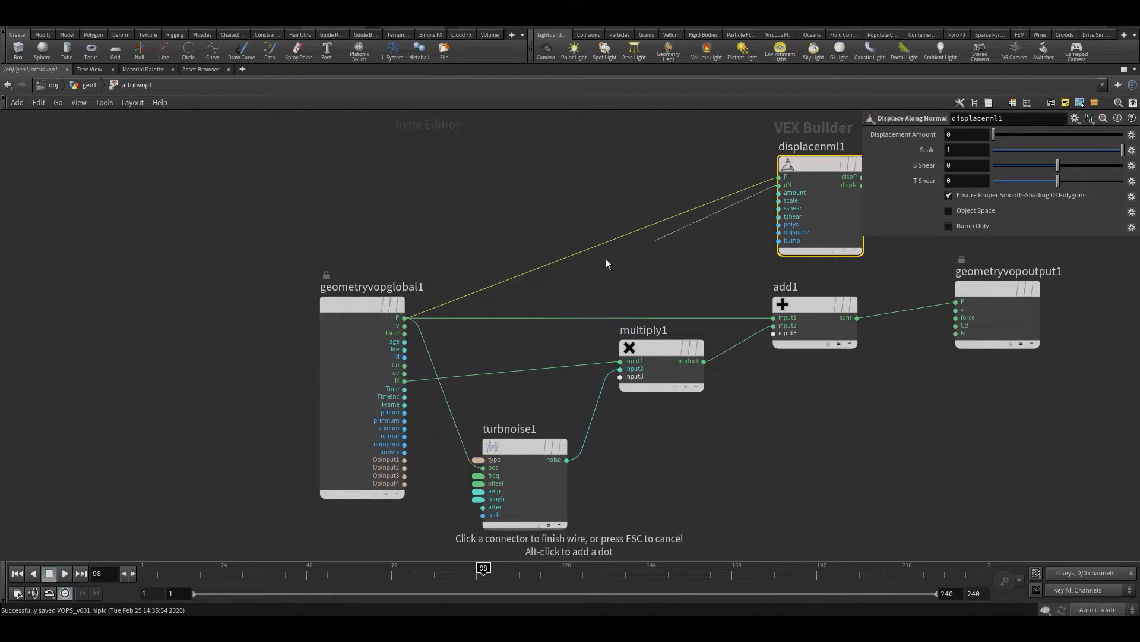
pyautogui.click(404, 380)
pyautogui.moveTo(664, 179); pyautogui.dragTo(619, 179, button='middle')
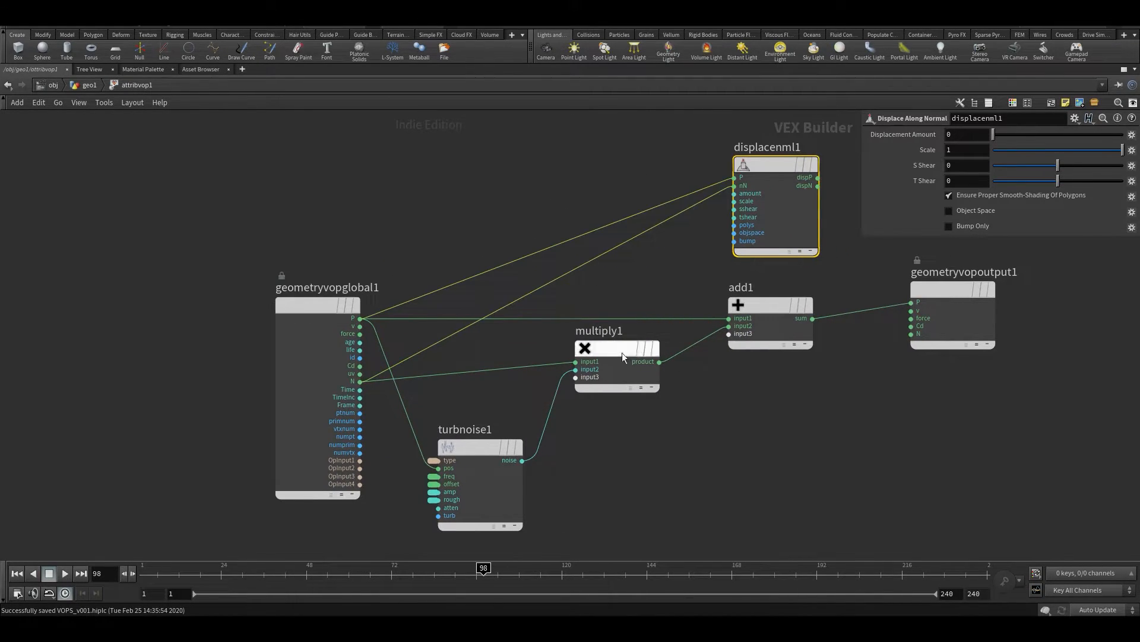
# Wire turbnoise1's noise output into displacenml1's amount input
pyautogui.moveTo(604, 347); pyautogui.dragTo(625, 361)
pyautogui.scroll(2, 778, 161)
pyautogui.click(716, 208)
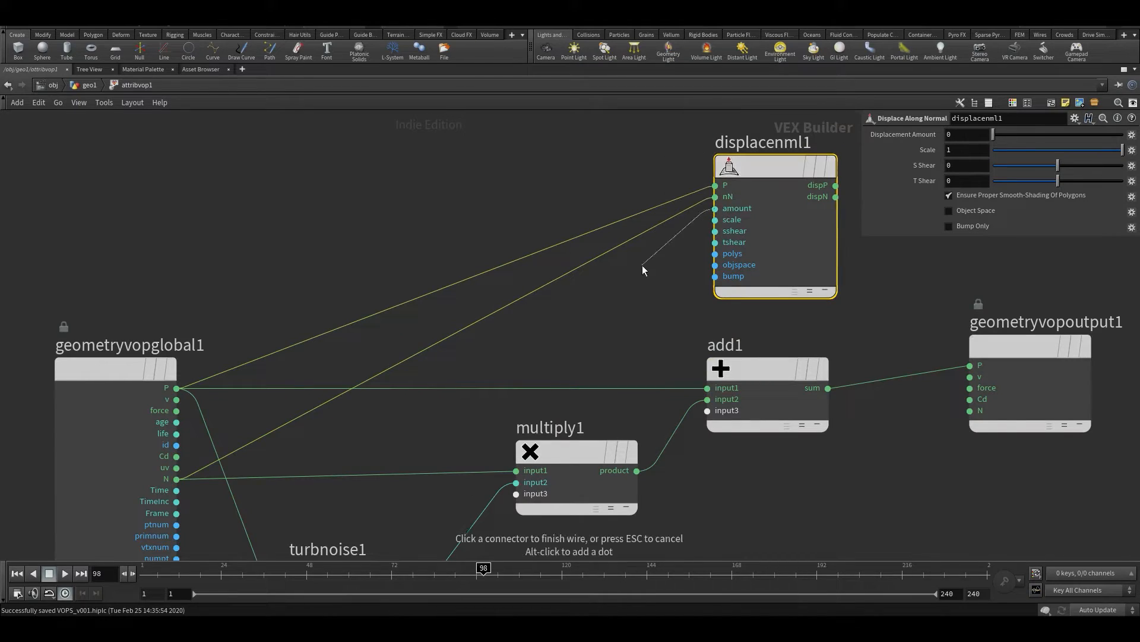
pyautogui.moveTo(460, 529); pyautogui.dragTo(546, 328, button='middle')
pyautogui.click(485, 388)
pyautogui.moveTo(667, 360); pyautogui.dragTo(610, 505, button='middle')
pyautogui.scroll(-2, 610, 505)
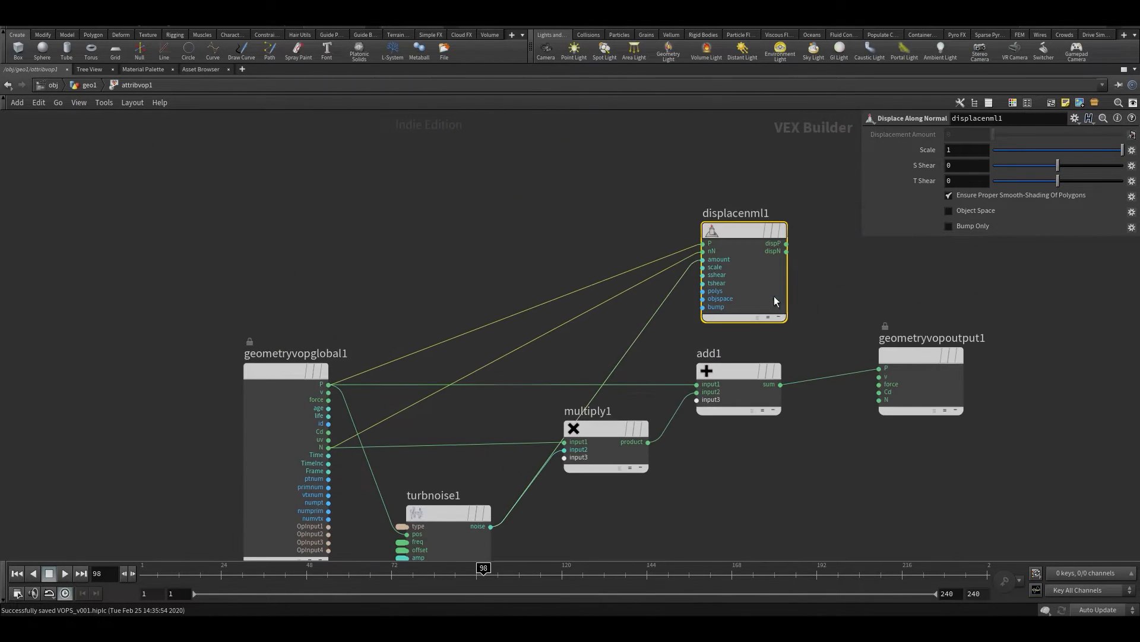
# Wire displacenml1's dispP into geometryvopoutput1's P, then restore the viewport and reopen attribvop1 beside it
pyautogui.click(879, 369)
pyautogui.click(788, 243)
pyautogui.press('u')
pyautogui.hotkey('ctrl', 'b')
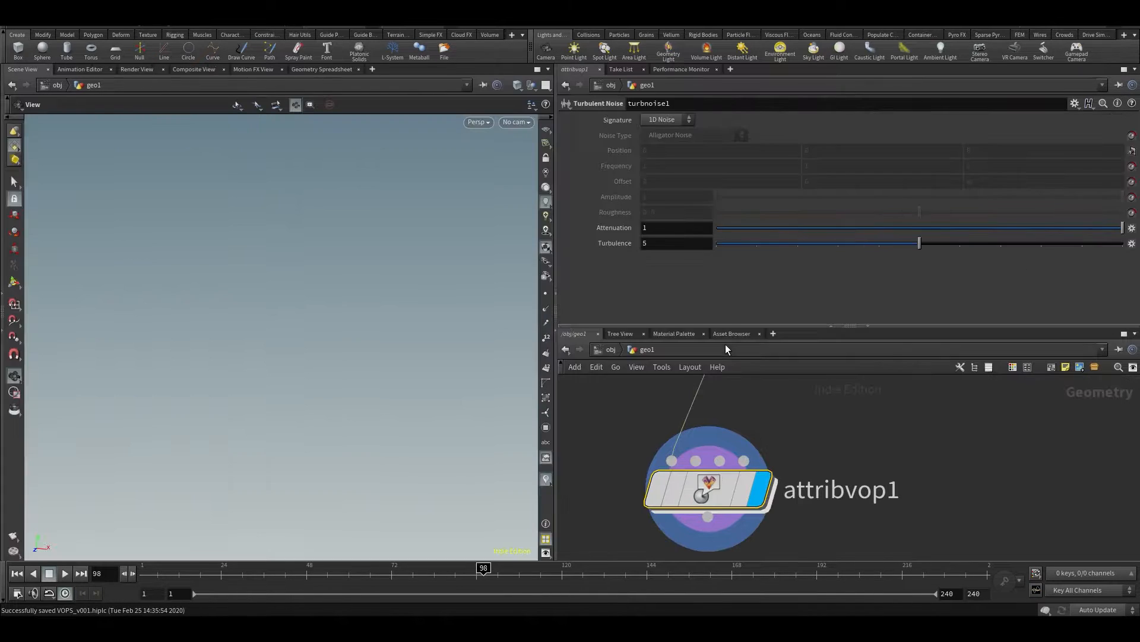
pyautogui.moveTo(443, 349); pyautogui.dragTo(205, 294)
pyautogui.scroll(-5, 237, 272)
pyautogui.doubleClick(713, 495)
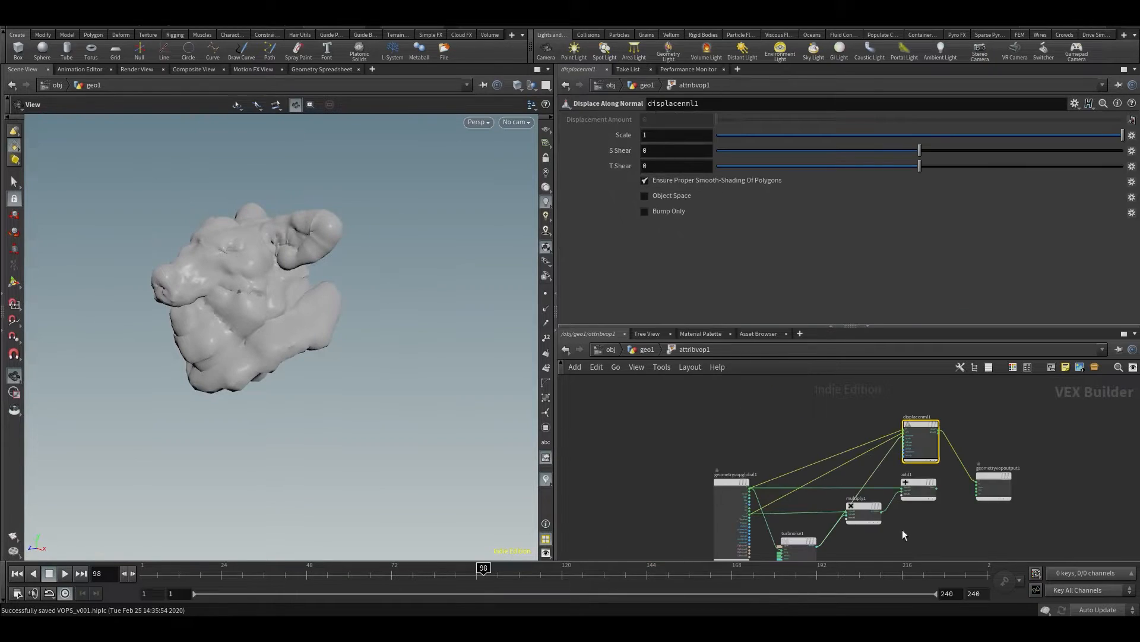
# Switch geometryvopoutput1's P input to add1's sum and back to displacenml1's dispP to compare the displacement on the pig head
pyautogui.click(951, 496)
pyautogui.click(1003, 482)
pyautogui.click(955, 394)
pyautogui.click(1022, 483)
pyautogui.moveTo(451, 313); pyautogui.dragTo(480, 319)
pyautogui.moveTo(981, 522); pyautogui.dragTo(992, 547, button='middle')
pyautogui.moveTo(823, 542); pyautogui.dragTo(825, 475, button='middle')
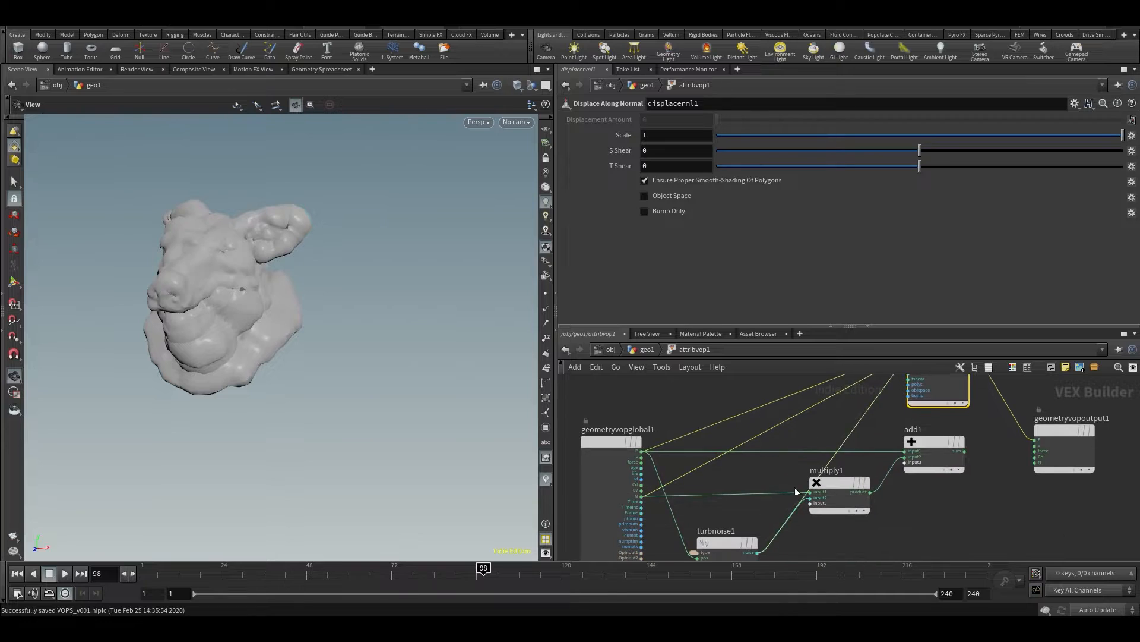
# Examine how displacenml1's inputs and output wire compare with the turbnoise1, multiply1 and add1 chain
pyautogui.press('f')
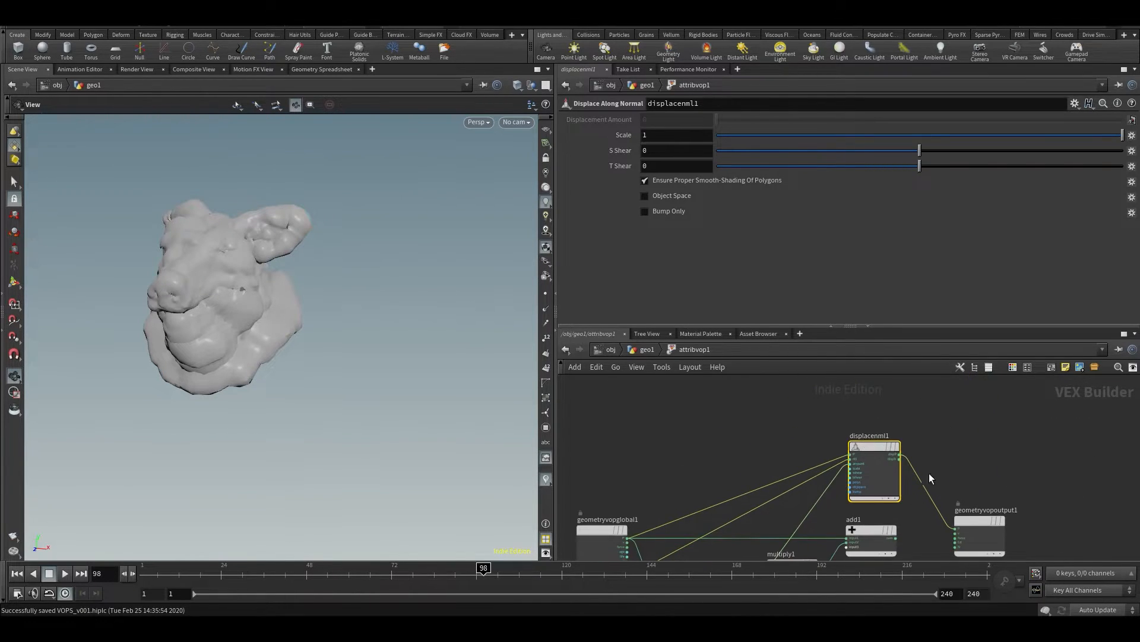
pyautogui.press('y')
pyautogui.moveTo(955, 468); pyautogui.dragTo(920, 509)
pyautogui.scroll(3, 902, 527)
pyautogui.moveTo(892, 545)
pyautogui.mouseDown()
pyautogui.moveTo(949, 516)
pyautogui.moveTo(994, 529)
pyautogui.mouseUp()
pyautogui.scroll(-1, 937, 448)
pyautogui.moveTo(870, 465); pyautogui.dragTo(827, 470)
pyautogui.scroll(3, 937, 489)
pyautogui.moveTo(937, 489); pyautogui.dragTo(1024, 560, button='middle')
pyautogui.scroll(-2, 1054, 514)
pyautogui.click(982, 453)
pyautogui.moveTo(1027, 481); pyautogui.dragTo(1009, 385, button='middle')
pyautogui.click(1052, 485)
pyautogui.moveTo(1115, 480); pyautogui.dragTo(1081, 548, button='middle')
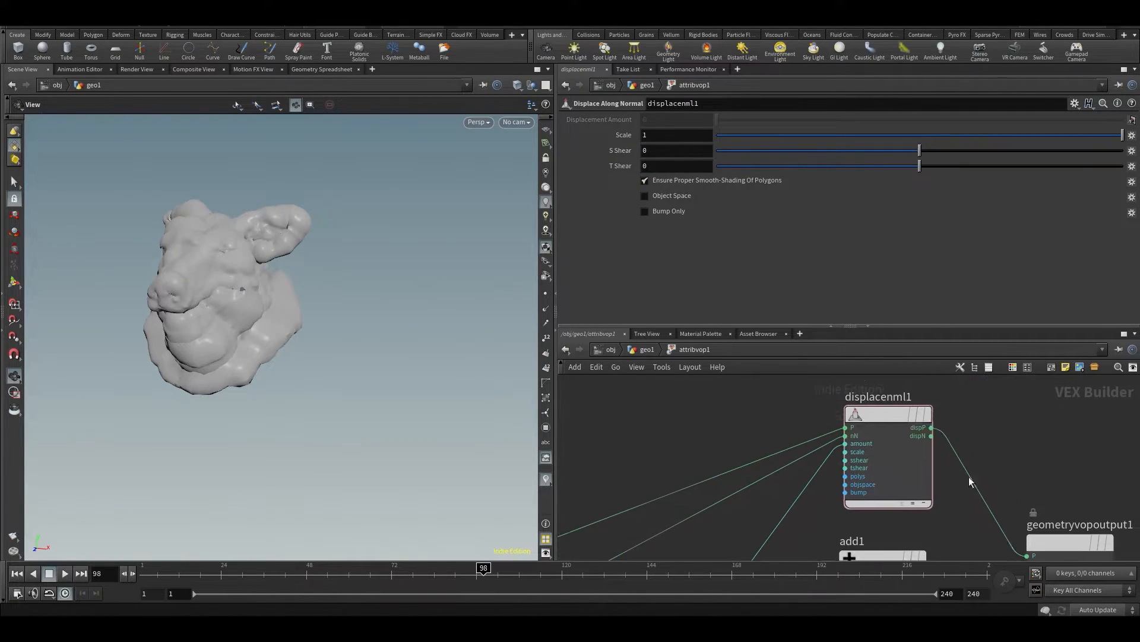
# Set displacenml1's Scale to 0.5
pyautogui.click(888, 414)
pyautogui.scroll(2, 858, 440)
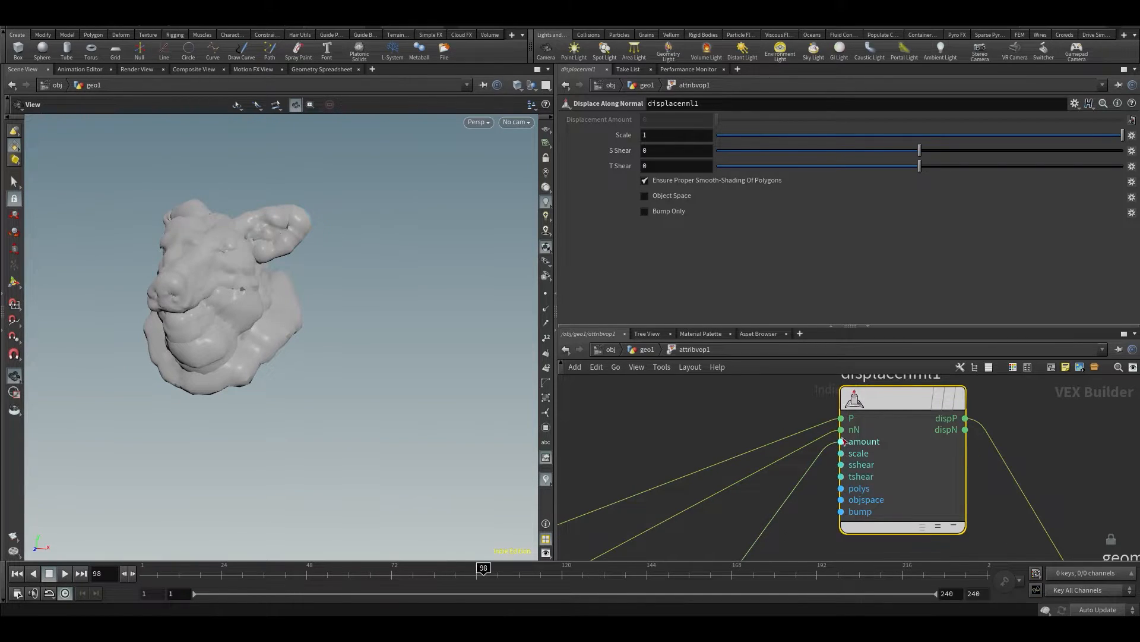
pyautogui.moveTo(1116, 144); pyautogui.dragTo(1105, 180)
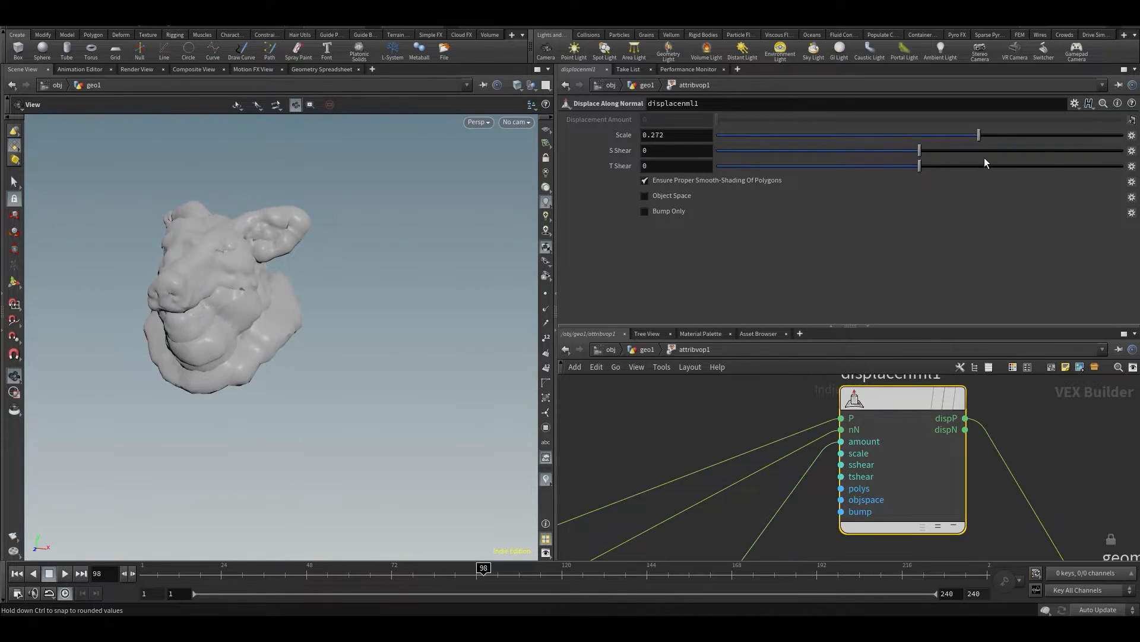
pyautogui.moveTo(984, 158); pyautogui.dragTo(1021, 160)
# Promote multiply1's unused third input as a parameter
pyautogui.moveTo(697, 455); pyautogui.dragTo(732, 395, button='middle')
pyautogui.scroll(-3, 726, 528)
pyautogui.moveTo(726, 529); pyautogui.dragTo(843, 297, button='middle')
pyautogui.scroll(3, 813, 387)
pyautogui.moveTo(784, 392); pyautogui.dragTo(829, 469, button='middle')
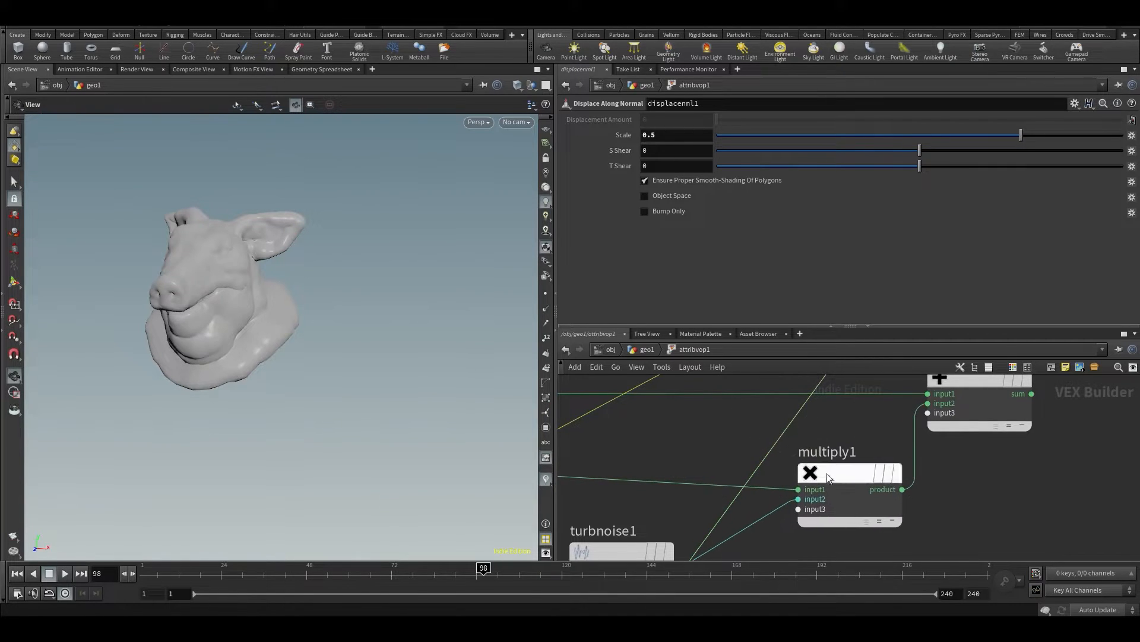
pyautogui.scroll(2, 796, 529)
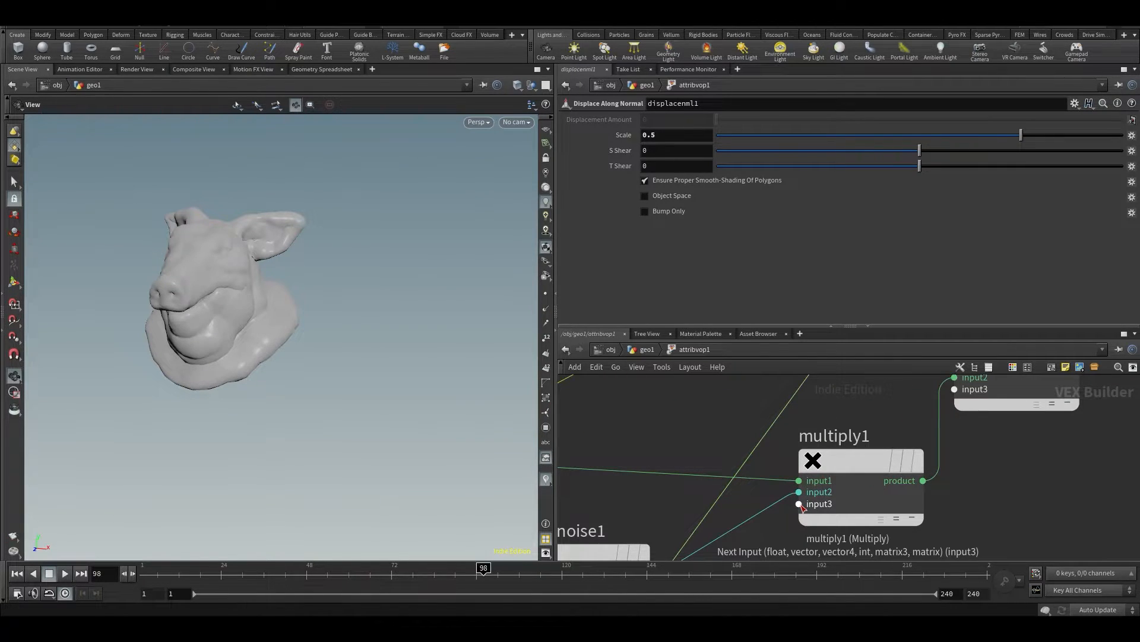
pyautogui.rightClick(800, 504)
pyautogui.click(832, 398)
# Wire add1's sum into geometryvopoutput1's P and set attribvop1's promoted Input Number 3 to 0.654
pyautogui.scroll(-2, 911, 485)
pyautogui.click(865, 473)
pyautogui.click(962, 455)
pyautogui.moveTo(887, 509); pyautogui.dragTo(957, 424, button='middle')
pyautogui.press('u')
pyautogui.moveTo(720, 316); pyautogui.dragTo(986, 333)
# Go back inside attribvop1 and wire displacenml1's dispP into geometryvopoutput1's P
pyautogui.doubleClick(707, 489)
pyautogui.moveTo(953, 396); pyautogui.dragTo(866, 554, button='middle')
pyautogui.moveTo(909, 378); pyautogui.dragTo(886, 440, button='middle')
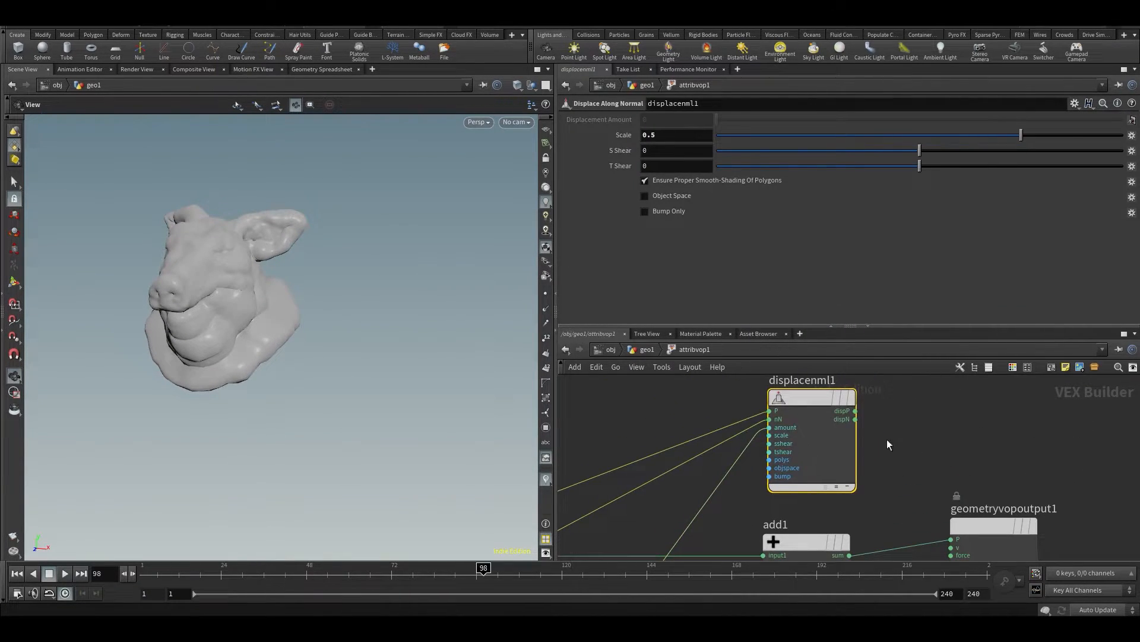
pyautogui.click(855, 410)
pyautogui.click(862, 393)
# Promote displacenml1's scale input as a parameter, then try adjusting Scale on attribvop1 and undo the change
pyautogui.scroll(2, 779, 429)
pyautogui.middleClick(764, 438)
pyautogui.click(789, 399)
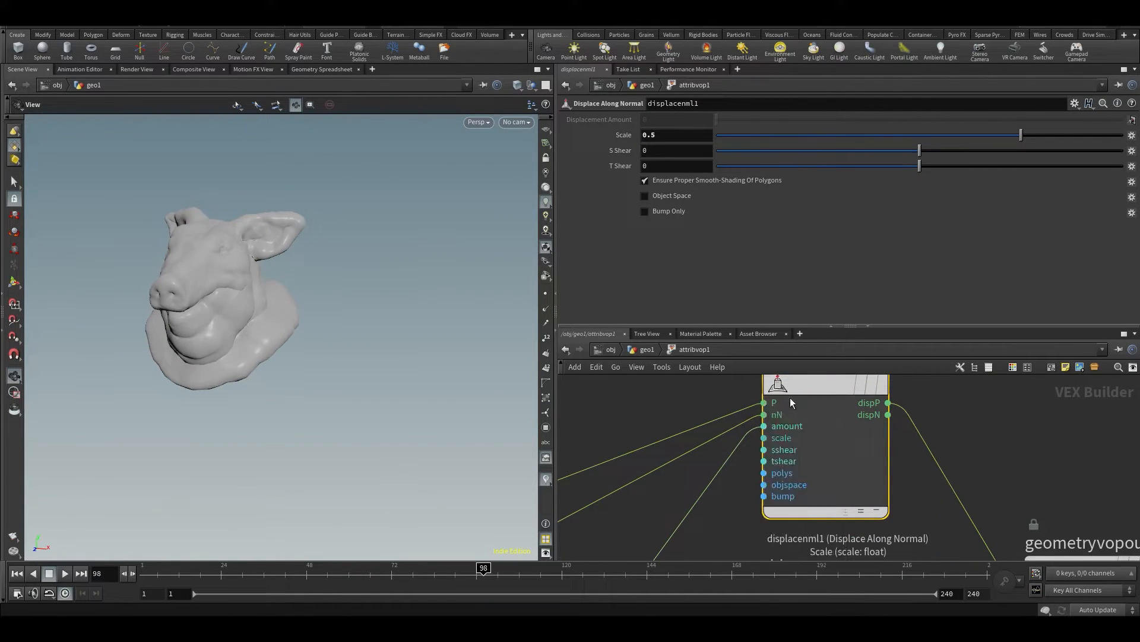
pyautogui.press('u')
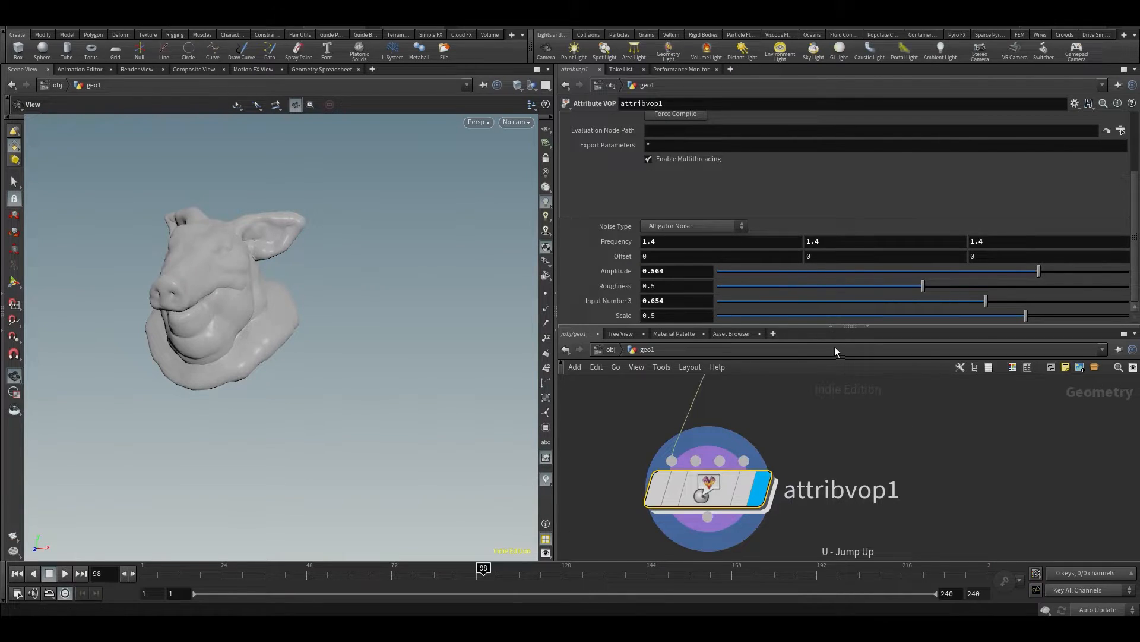
pyautogui.moveTo(1030, 319); pyautogui.dragTo(1076, 322)
pyautogui.hotkey('ctrl', 'z')
# Delete displacenml1's promoted scale parameter inside attribvop1 and wire add1's sum back into geometryvopoutput1's P
pyautogui.press('i')
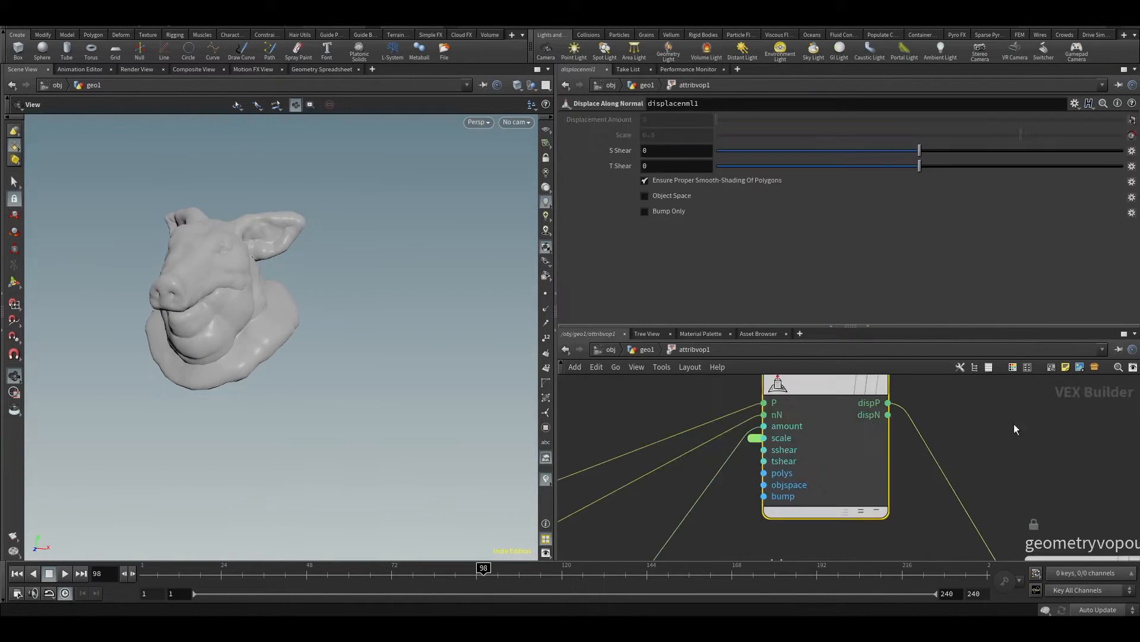
pyautogui.click(778, 405)
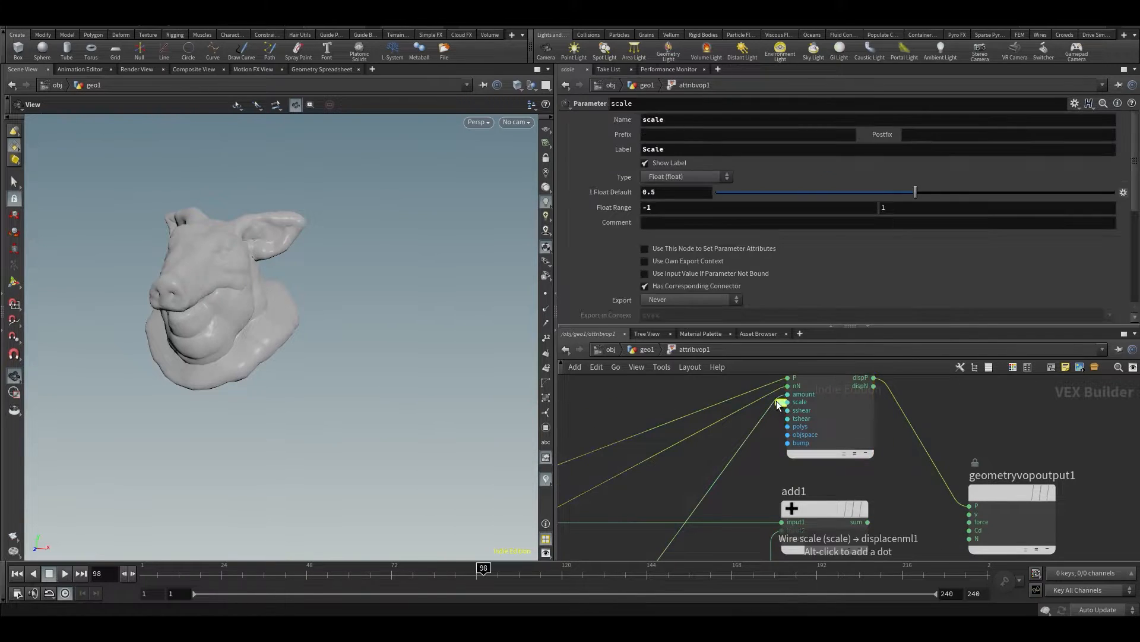
pyautogui.press('Delete')
pyautogui.moveTo(907, 443); pyautogui.dragTo(911, 425, button='middle')
pyautogui.click(869, 507)
pyautogui.click(972, 487)
# Maximise the network editor and move geometryvopglobal1 slightly up and further away from the other nodes
pyautogui.moveTo(913, 508); pyautogui.dragTo(955, 436, button='middle')
pyautogui.scroll(-3, 954, 437)
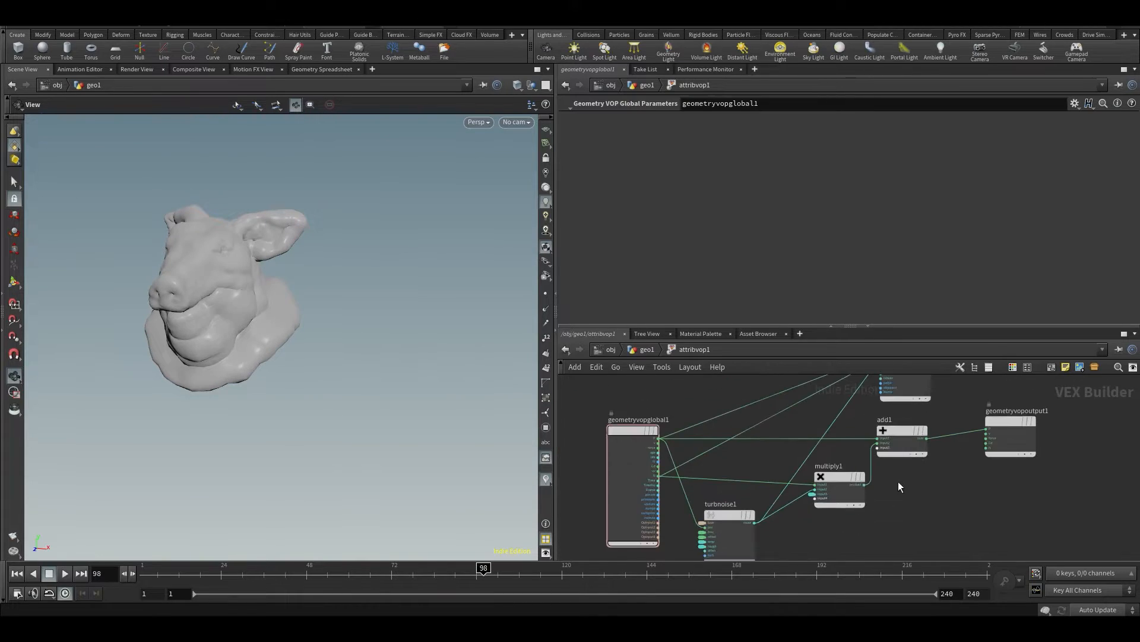
pyautogui.scroll(3, 899, 482)
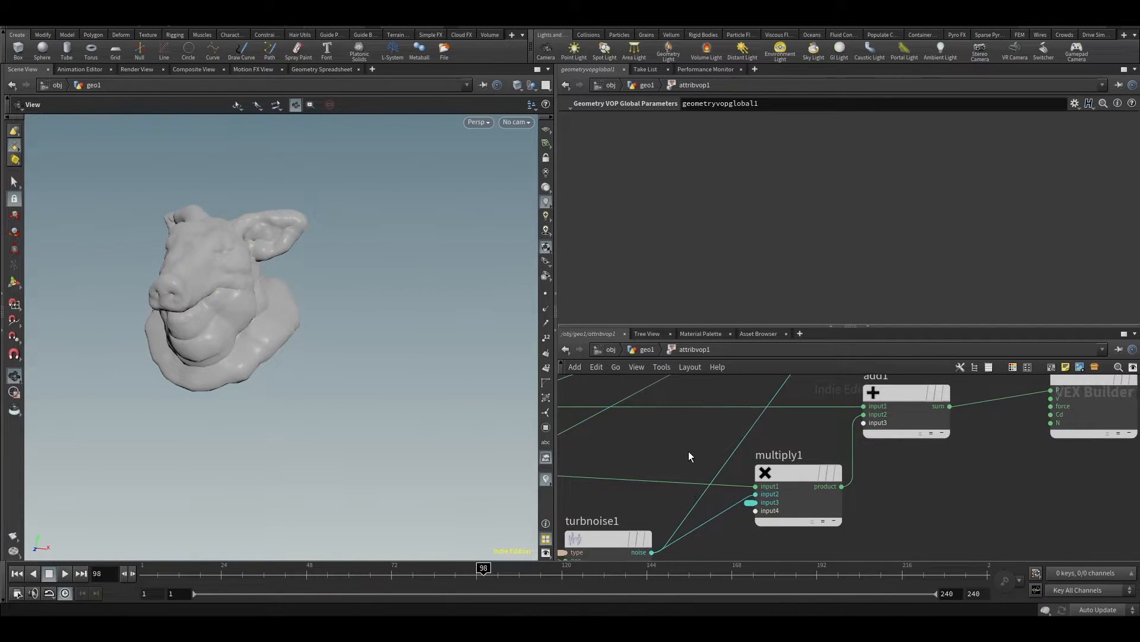
pyautogui.hotkey('ctrl', 'b')
pyautogui.moveTo(410, 264); pyautogui.dragTo(545, 343, button='middle')
pyautogui.moveTo(340, 342); pyautogui.dragTo(260, 299)
pyautogui.moveTo(627, 224); pyautogui.dragTo(514, 330, button='middle')
# Try deleting the Displace Along Normal node, then undo the deletion
pyautogui.moveTo(753, 236); pyautogui.dragTo(562, 344)
pyautogui.press('Delete')
pyautogui.moveTo(562, 341); pyautogui.dragTo(739, 195, button='middle')
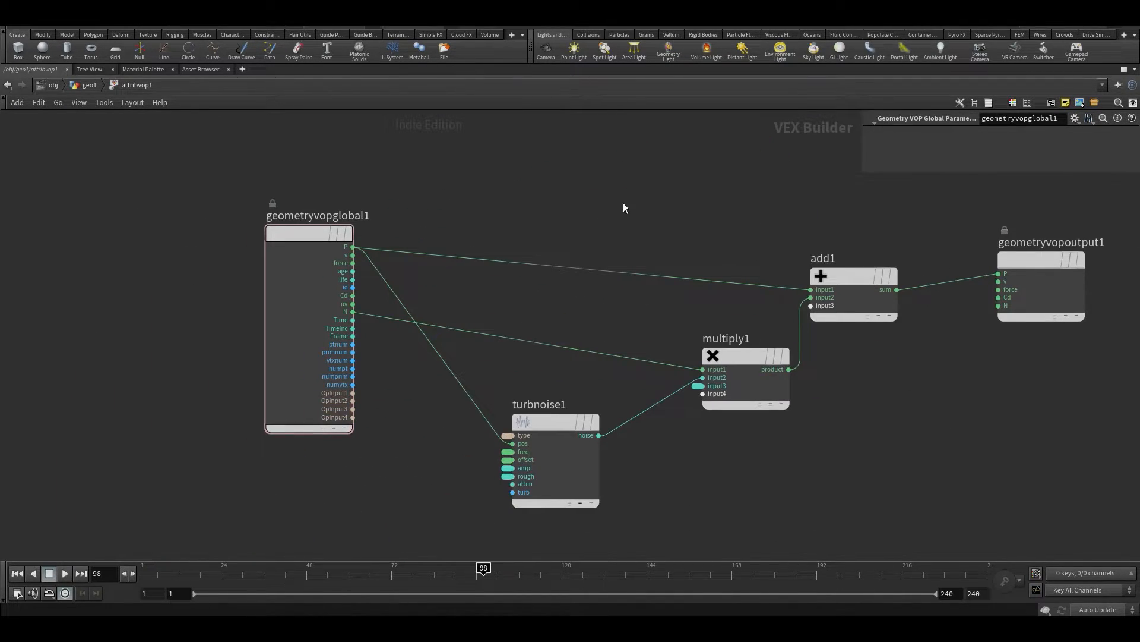
pyautogui.hotkey('ctrl', 'z')
# Move displacenml1 well above the rest of the VOP network and save the scene
pyautogui.moveTo(754, 308); pyautogui.dragTo(745, 163)
pyautogui.moveTo(524, 309); pyautogui.dragTo(576, 186, button='middle')
pyautogui.hotkey('ctrl', 's')
pyautogui.scroll(3, 310, 284)
pyautogui.press('h')
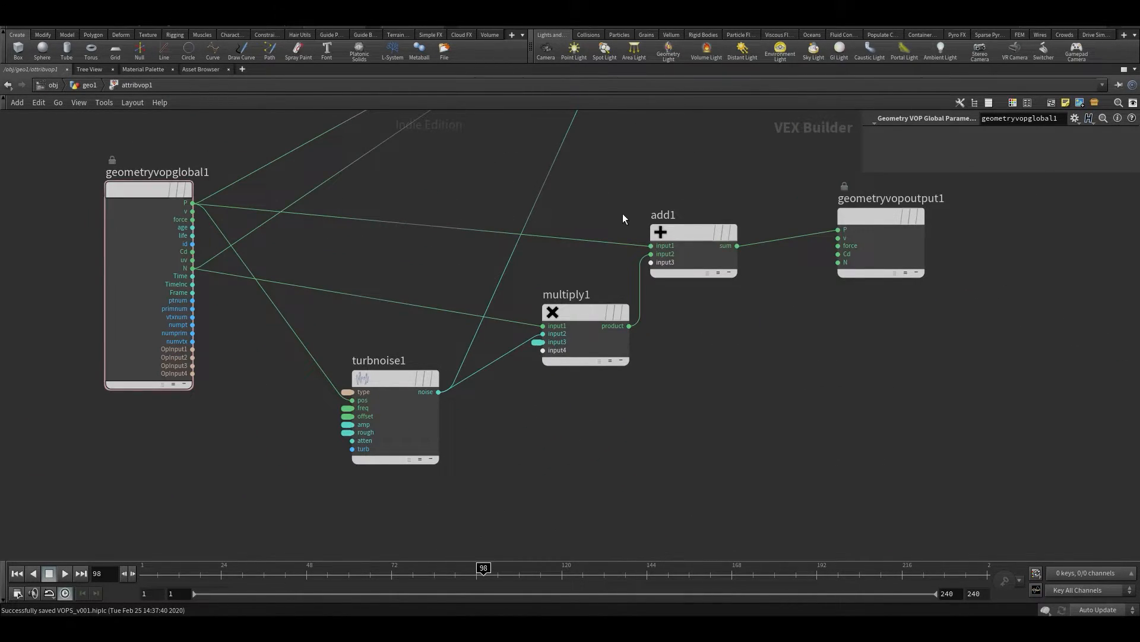
# Shift turbnoise1 slightly down and multiply1 slightly up to tidy the noise chain
pyautogui.moveTo(380, 378); pyautogui.dragTo(372, 397)
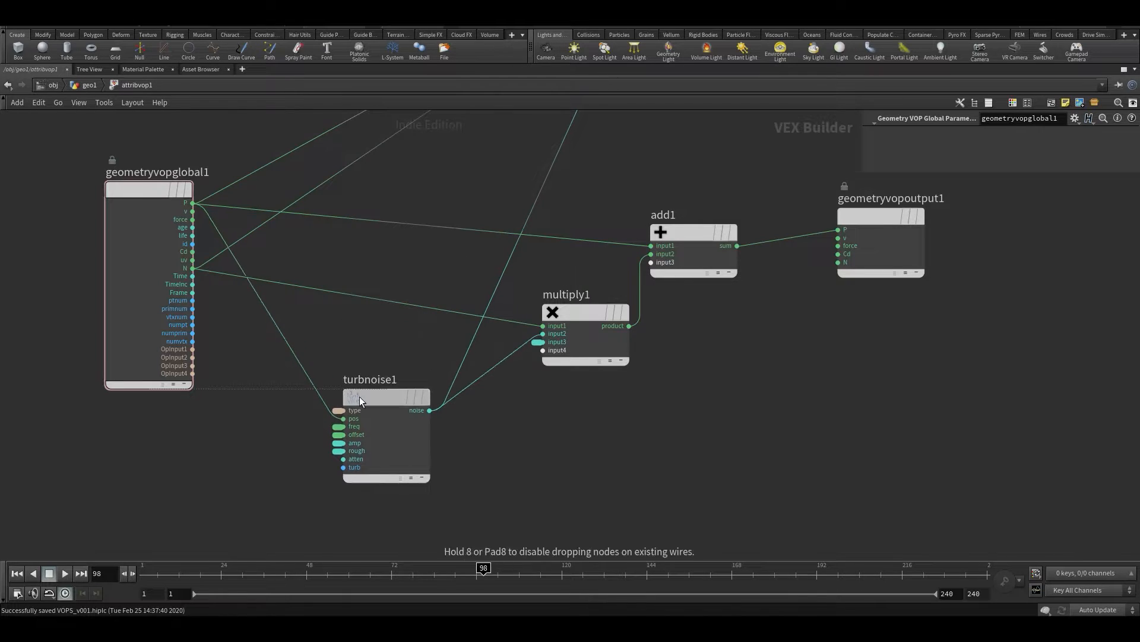
pyautogui.moveTo(586, 312)
pyautogui.mouseDown()
pyautogui.moveTo(577, 283)
pyautogui.moveTo(582, 290)
pyautogui.mouseUp()
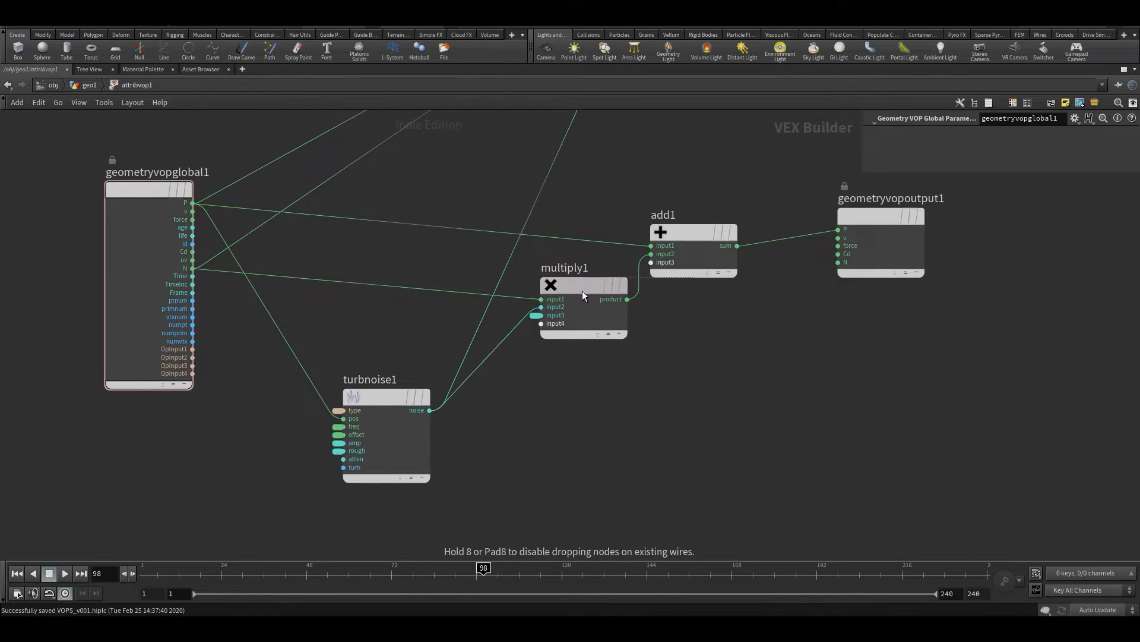
pyautogui.moveTo(663, 400); pyautogui.dragTo(631, 440, button='middle')
# Return to the geometry network with the viewport restored and set attribvop1's noise Offset Y to $T
pyautogui.press('u')
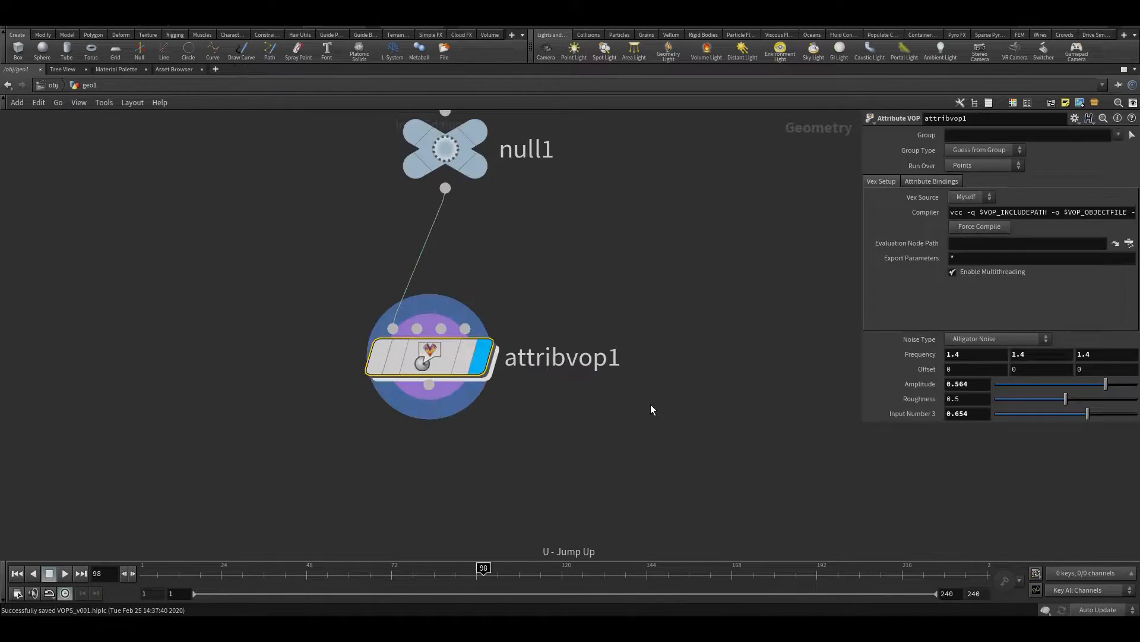
pyautogui.hotkey('ctrl', 'b')
pyautogui.moveTo(364, 311); pyautogui.dragTo(311, 335)
pyautogui.moveTo(311, 335); pyautogui.dragTo(372, 379, button='middle')
pyautogui.write('$F')
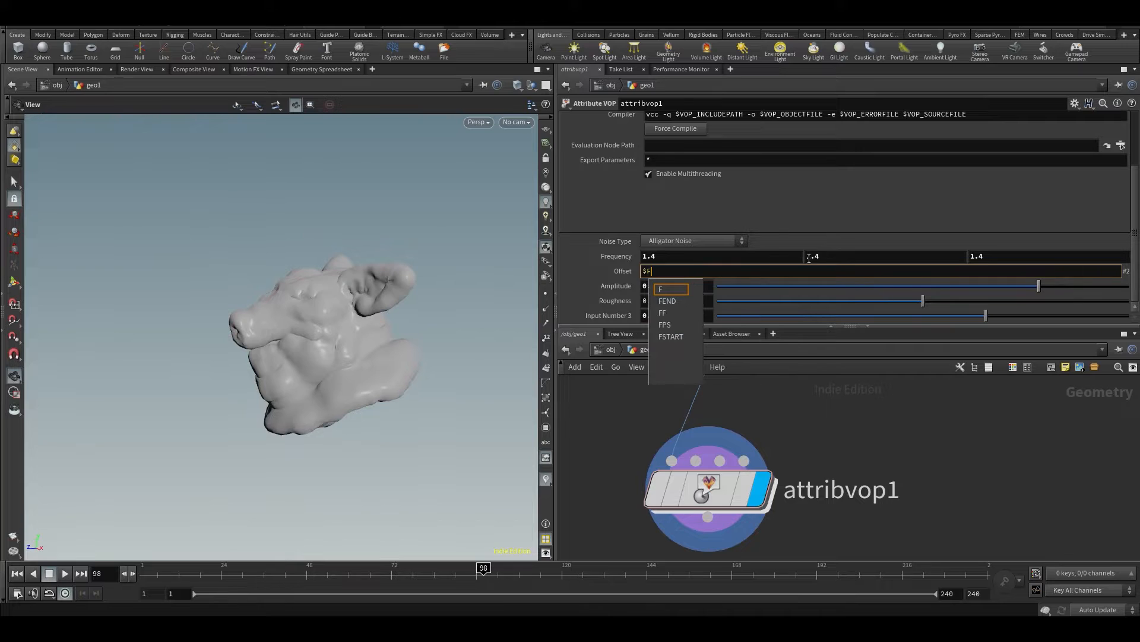
pyautogui.write('T')
pyautogui.press('Return')
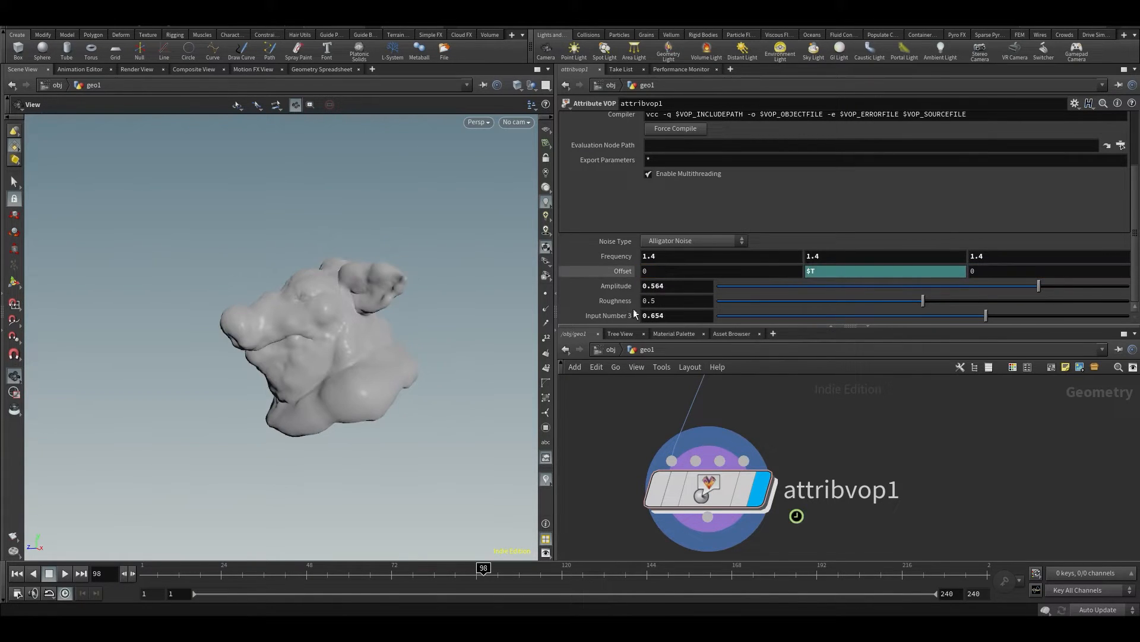
# Play the animated noise while viewing the pig head from several angles, then stop playback and save the scene
pyautogui.moveTo(448, 283); pyautogui.dragTo(260, 362)
pyautogui.press('Up')
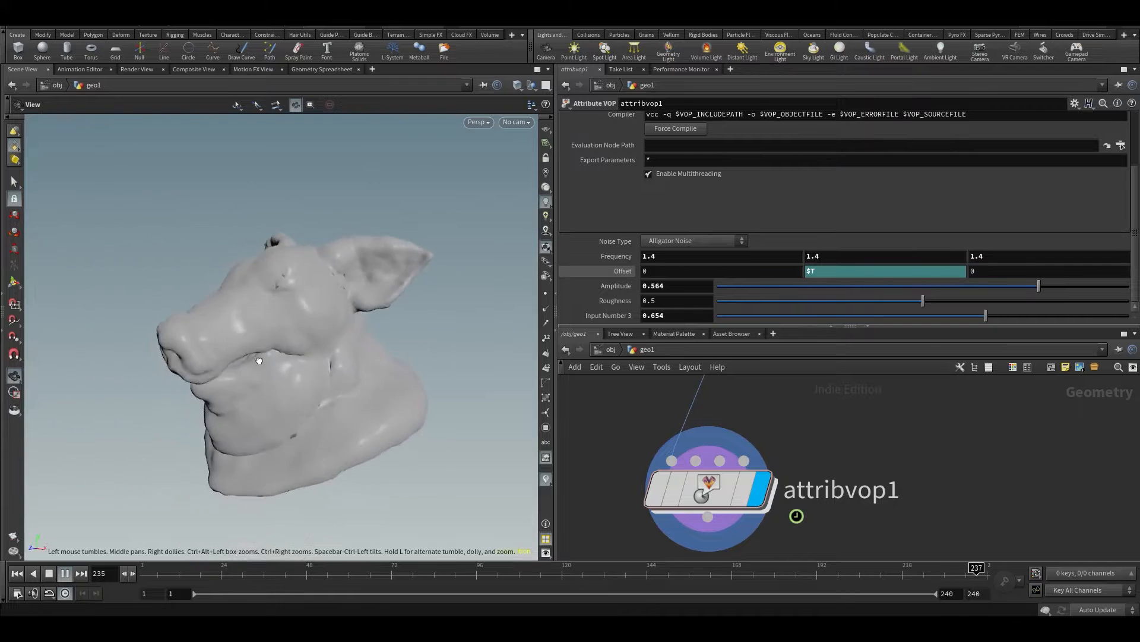
pyautogui.moveTo(315, 396); pyautogui.dragTo(221, 427)
pyautogui.hotkey('ctrl', 's')
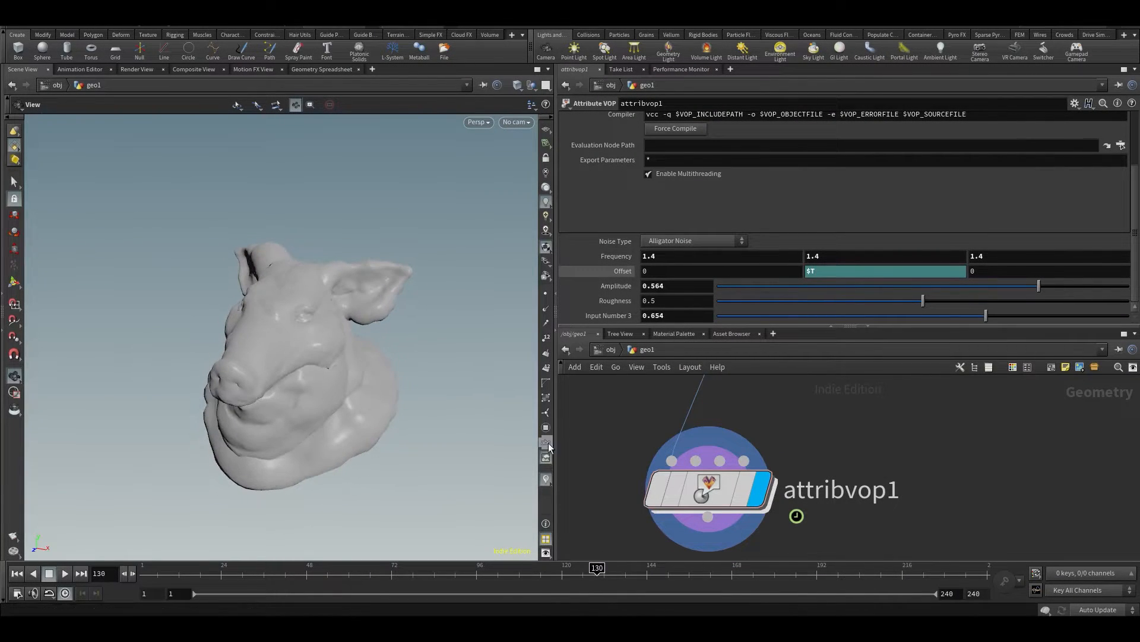
# Move null1 up and place attribvop1 directly beneath it
pyautogui.moveTo(330, 360); pyautogui.dragTo(336, 332)
pyautogui.moveTo(882, 470); pyautogui.dragTo(860, 409, button='middle')
pyautogui.scroll(-3, 881, 520)
pyautogui.moveTo(287, 324); pyautogui.dragTo(324, 365)
pyautogui.scroll(-3, 829, 519)
pyautogui.moveTo(878, 503); pyautogui.dragTo(858, 489, button='middle')
pyautogui.moveTo(775, 458); pyautogui.dragTo(784, 417)
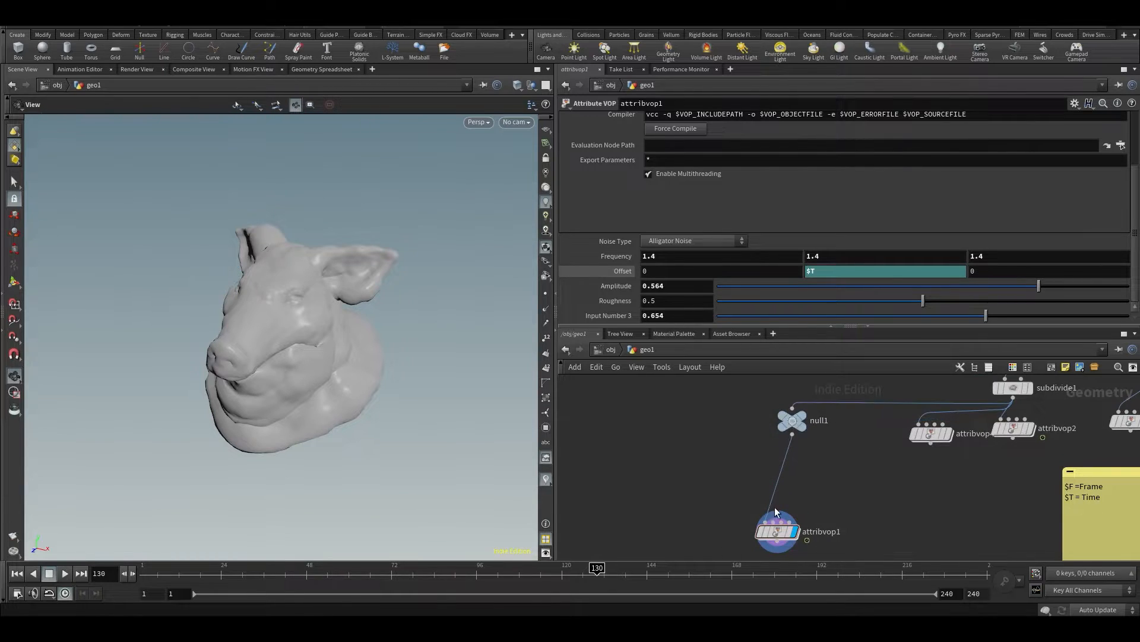
pyautogui.moveTo(778, 534); pyautogui.dragTo(801, 484)
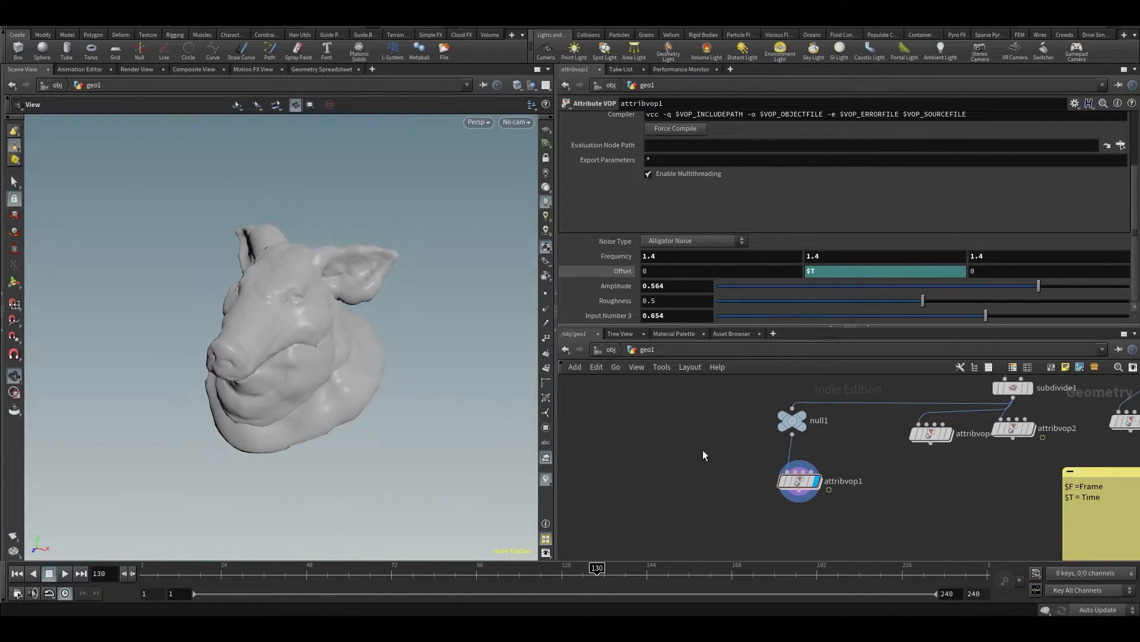
pyautogui.moveTo(703, 452); pyautogui.dragTo(699, 454, button='middle')
pyautogui.moveTo(361, 325); pyautogui.dragTo(355, 310)
pyautogui.scroll(2, 702, 459)
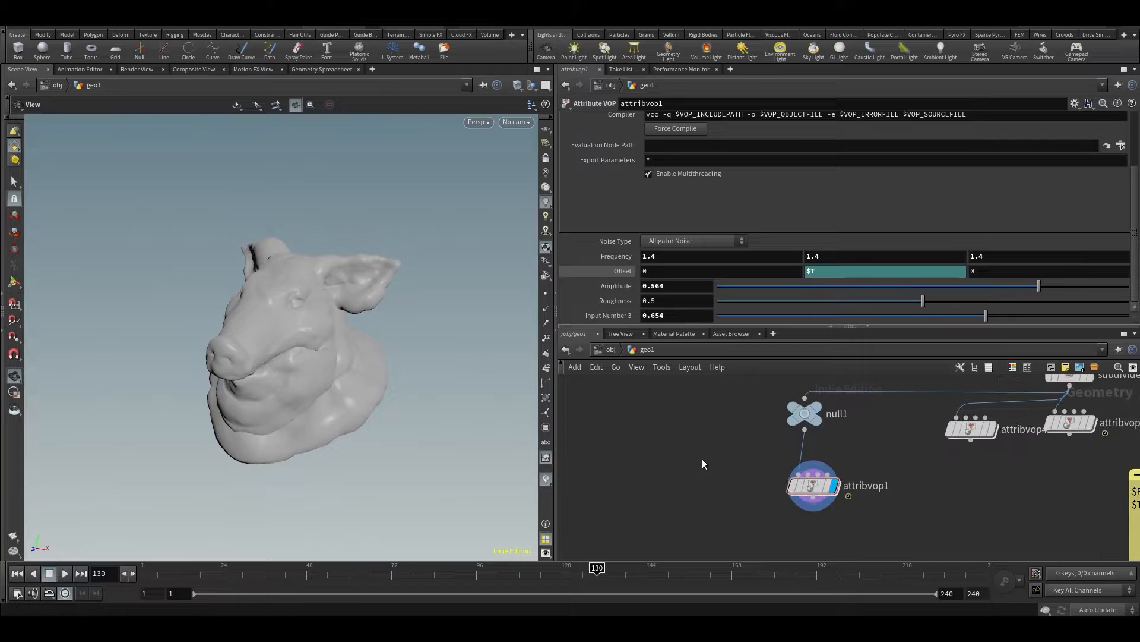
# Add a new Attribute VOP beside attribvop1 and wire null1 into its first input
pyautogui.press('Tab')
pyautogui.write('a')
pyautogui.press('BackSpace')
pyautogui.press('Escape')
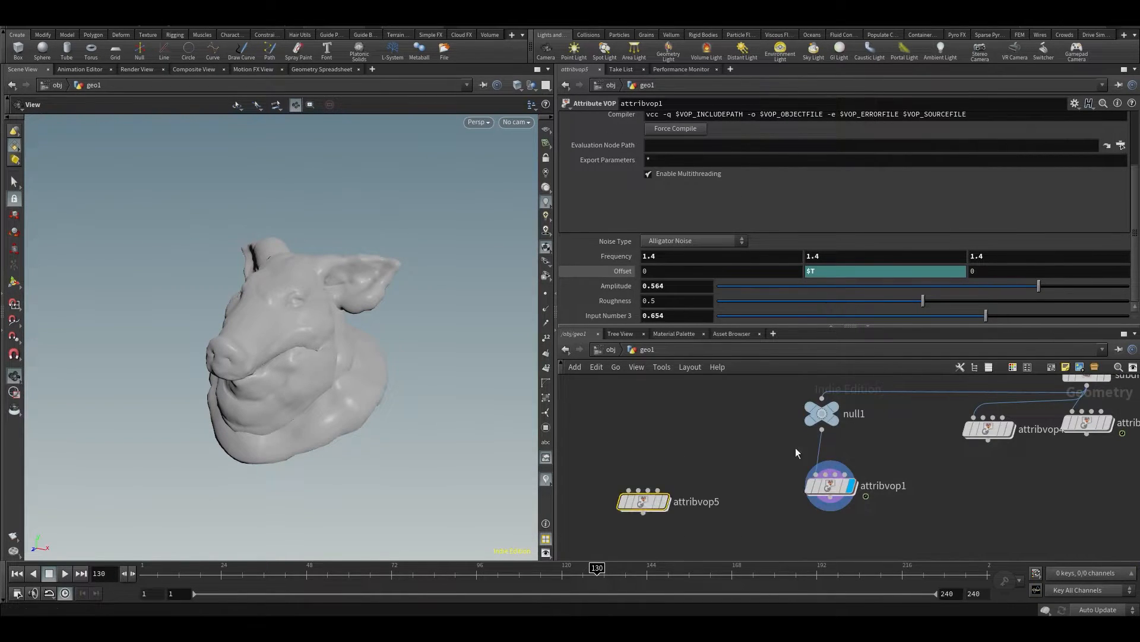
pyautogui.click(643, 501)
pyautogui.click(822, 429)
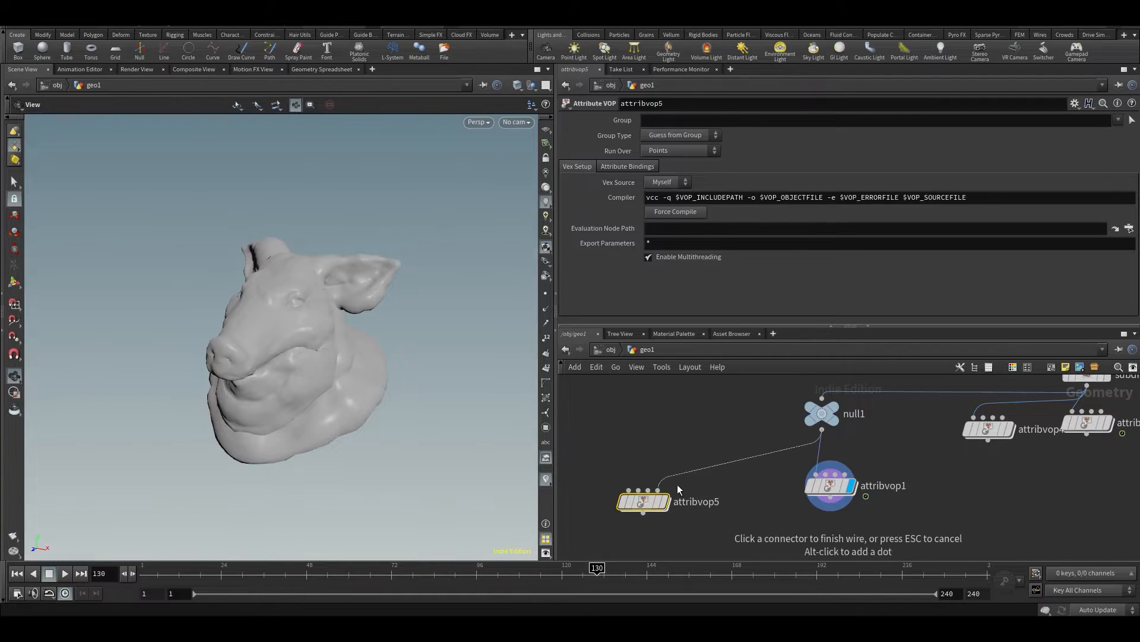
pyautogui.click(629, 490)
# Add a Grid node above attribvop5 and wire it into the first input
pyautogui.scroll(-2, 677, 505)
pyautogui.press('Tab')
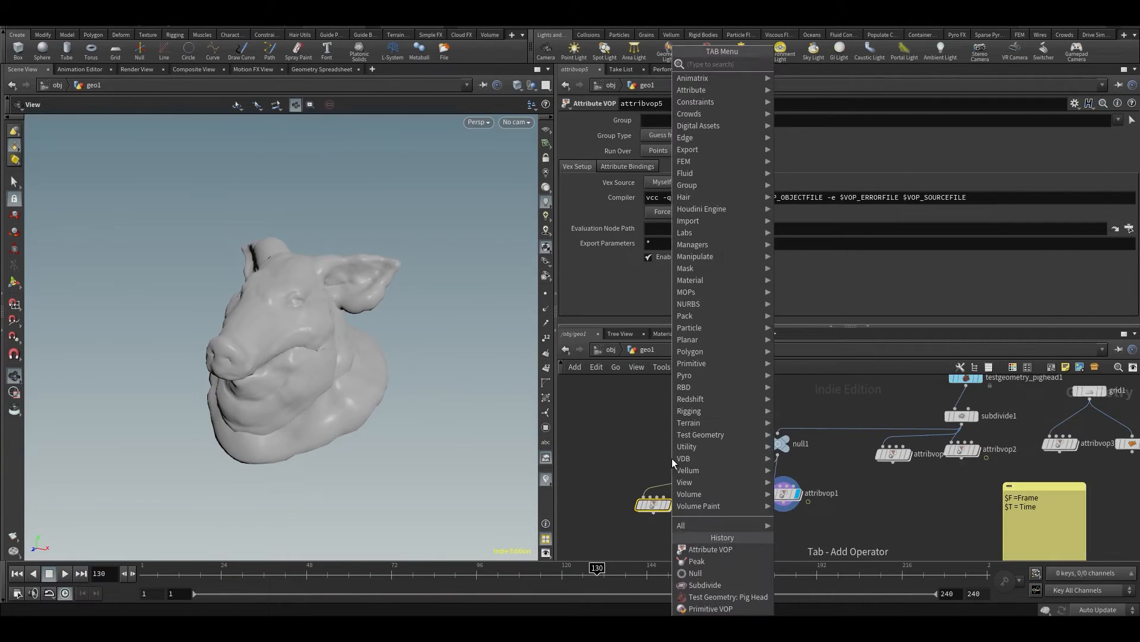
pyautogui.press('Return')
pyautogui.click(656, 404)
pyautogui.click(654, 410)
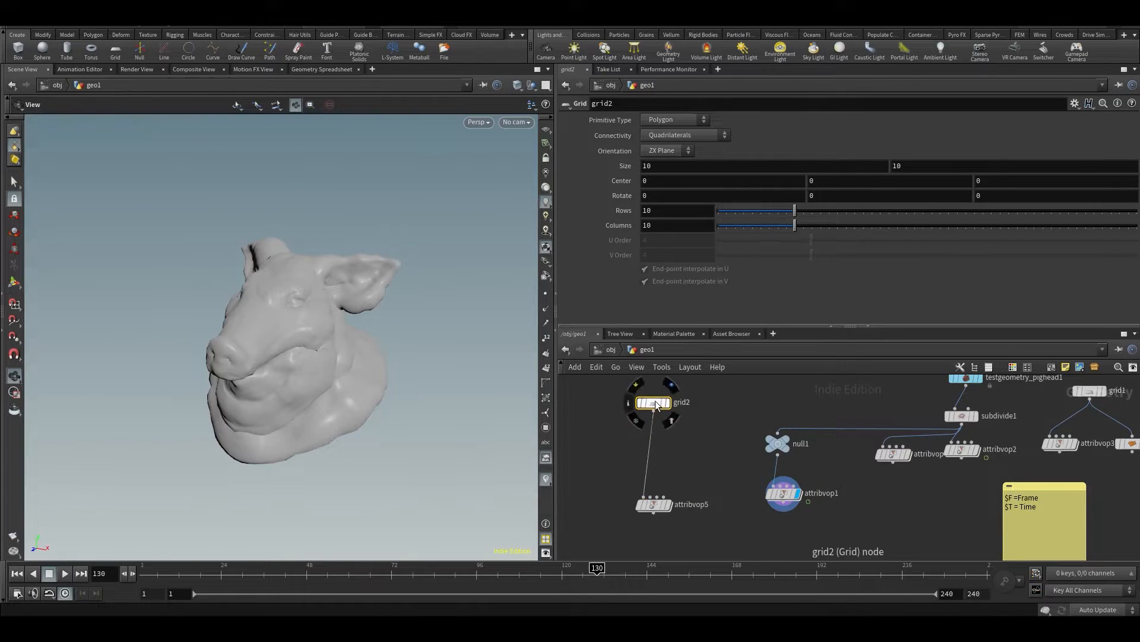
# Set grid2's Rows and Columns to 50, then display the grid and frame it in the viewport
pyautogui.doubleClick(670, 209)
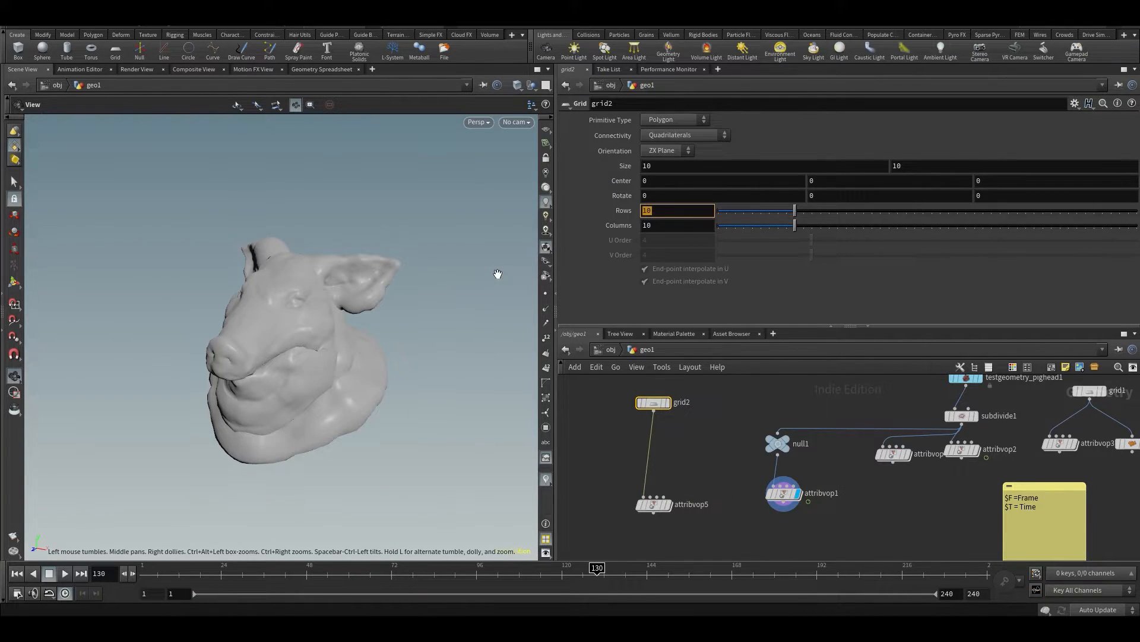
pyautogui.write('50')
pyautogui.press('Tab')
pyautogui.write('50')
pyautogui.press('Return')
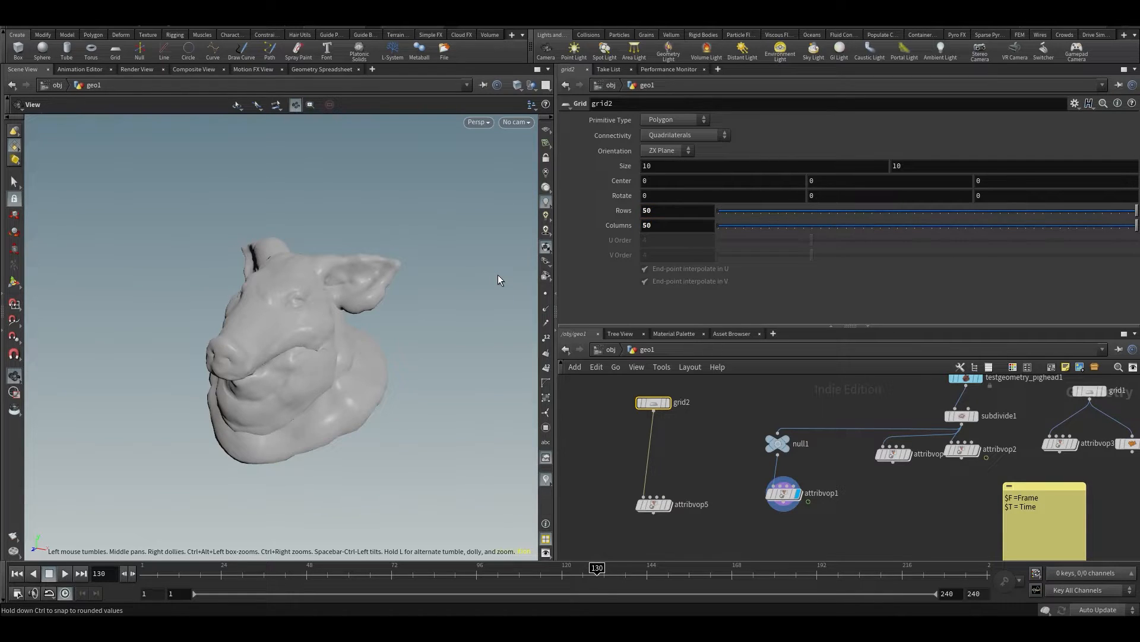
pyautogui.click(668, 402)
pyautogui.hotkey('space', 'f')
pyautogui.moveTo(346, 339); pyautogui.dragTo(346, 387)
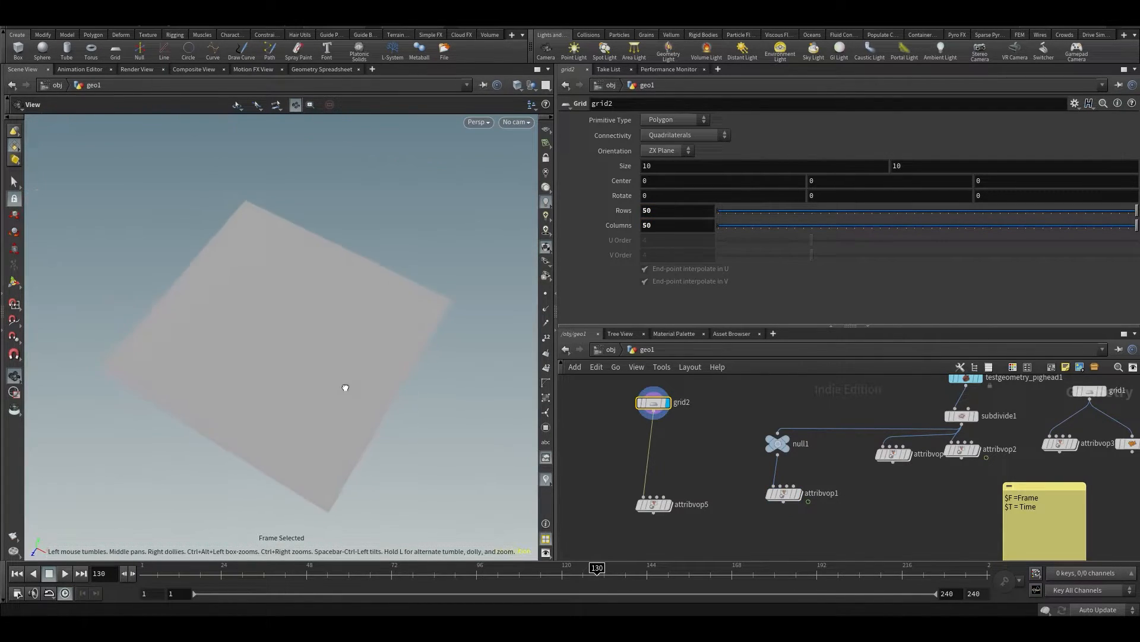
# Display attribvop5, move it up closer to grid2 and enter its VOP network
pyautogui.click(668, 504)
pyautogui.moveTo(660, 512); pyautogui.dragTo(658, 486)
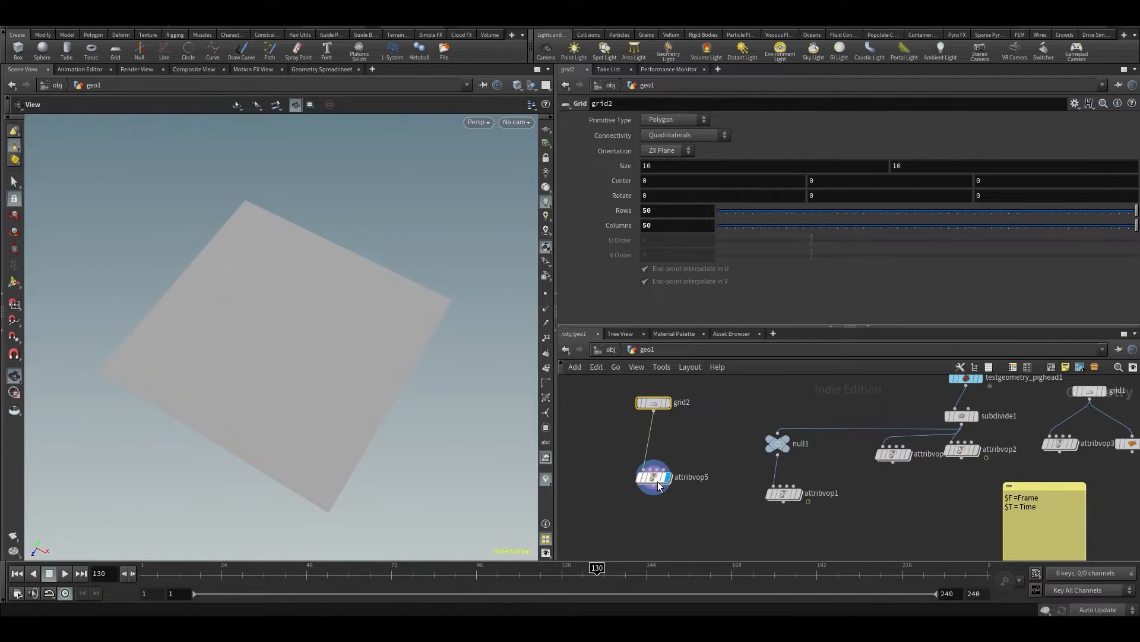
pyautogui.doubleClick(658, 486)
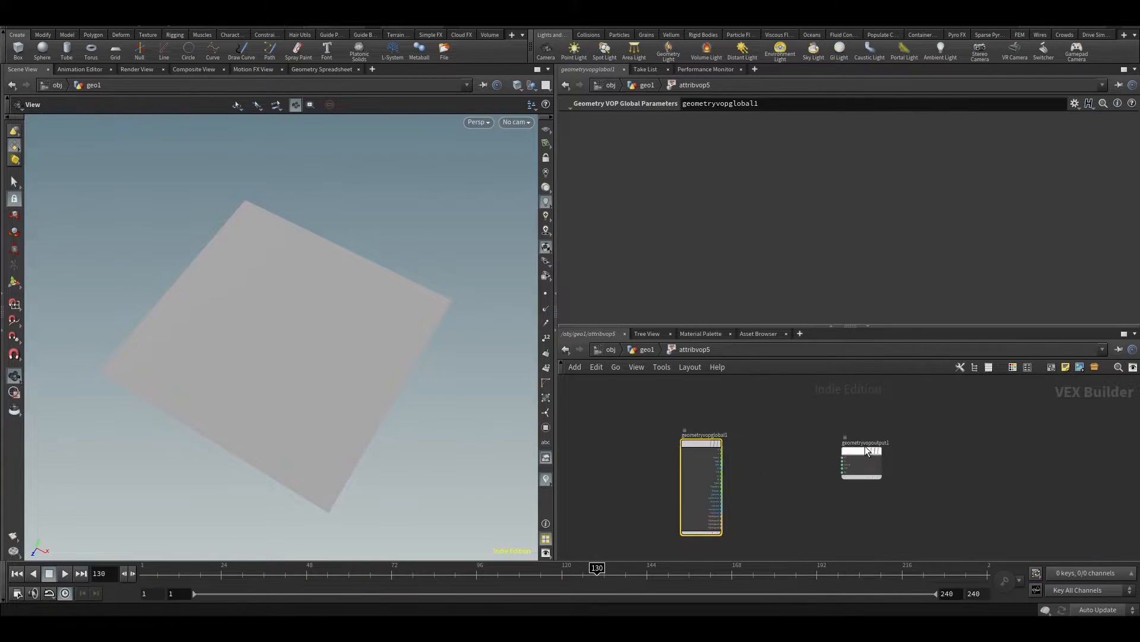
# Add a Turbulent Noise node, wire the global P into its pos input and place it nearer the global parameters node
pyautogui.scroll(3, 864, 445)
pyautogui.press('Tab')
pyautogui.press('Return')
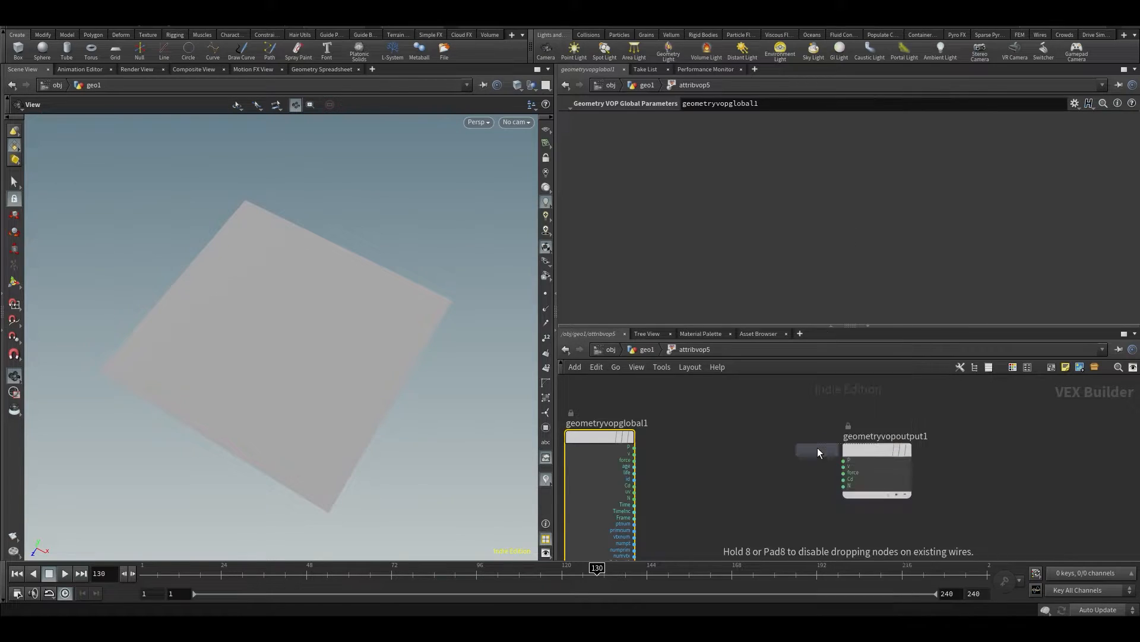
pyautogui.click(780, 487)
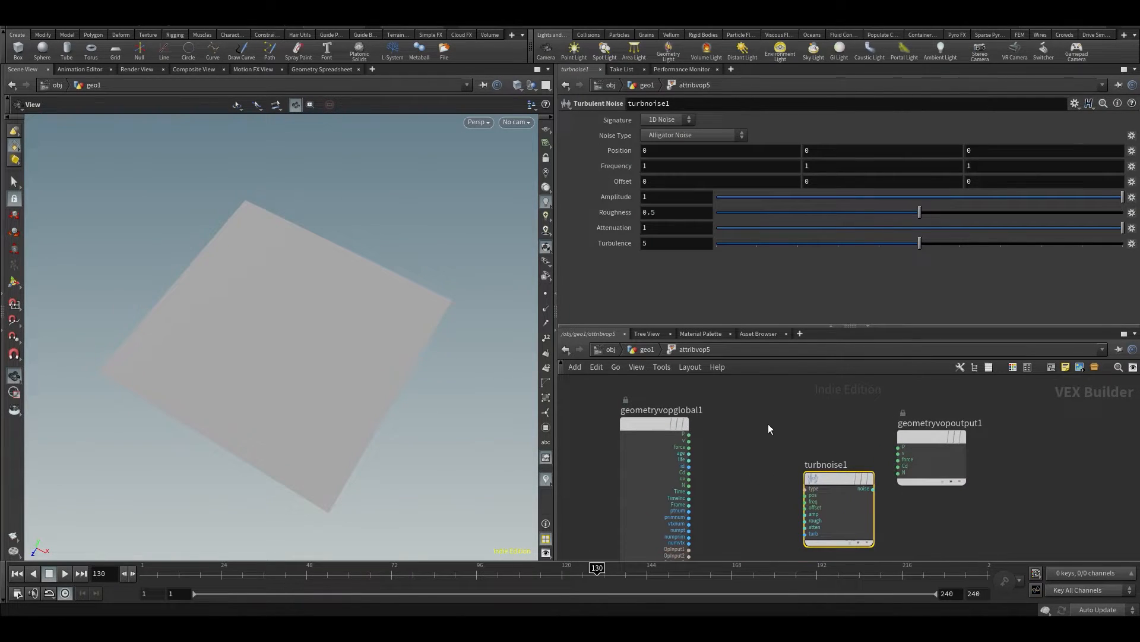
pyautogui.click(688, 435)
pyautogui.scroll(2, 772, 472)
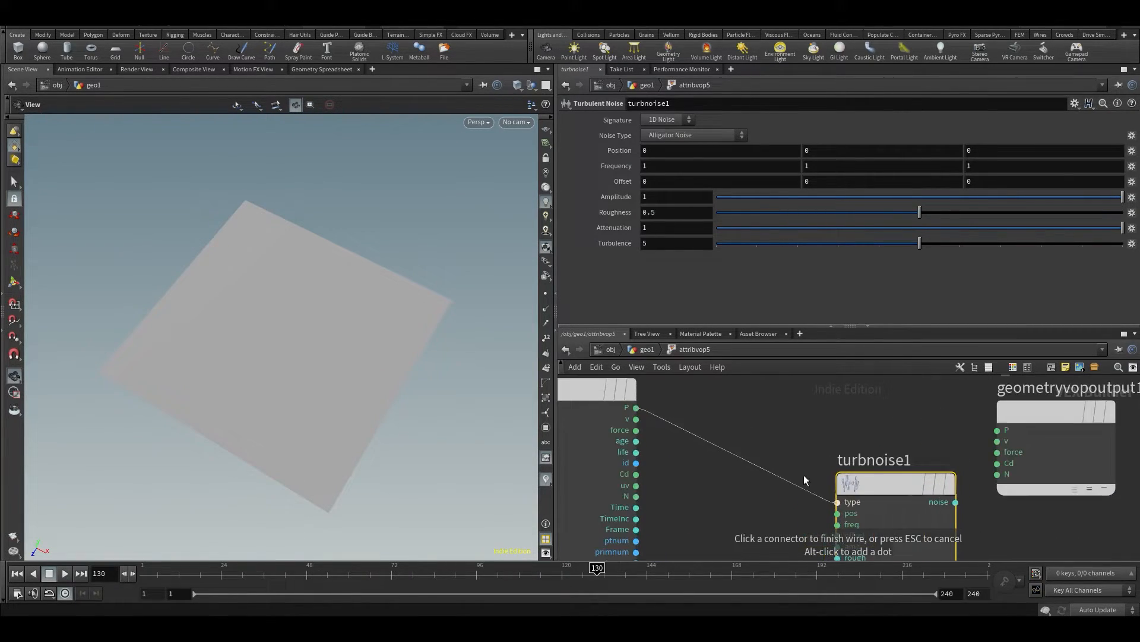
pyautogui.click(836, 513)
pyautogui.scroll(-3, 832, 457)
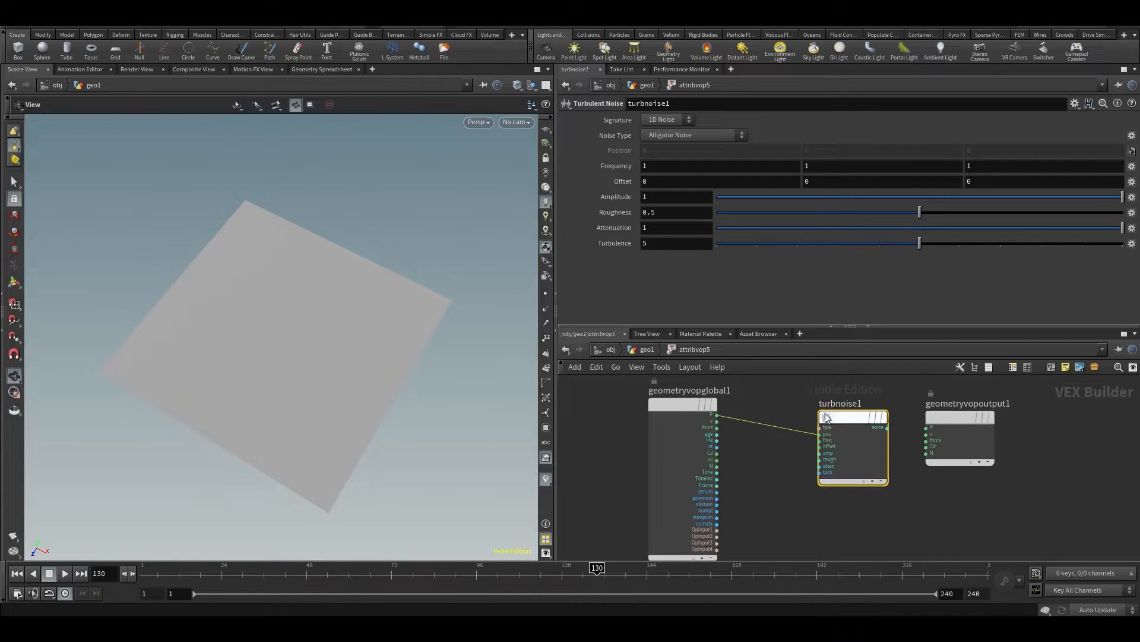
pyautogui.moveTo(827, 419); pyautogui.dragTo(785, 419)
# Wire turbnoise1's noise output into the Cd input of geometryvopoutput1
pyautogui.scroll(2, 893, 509)
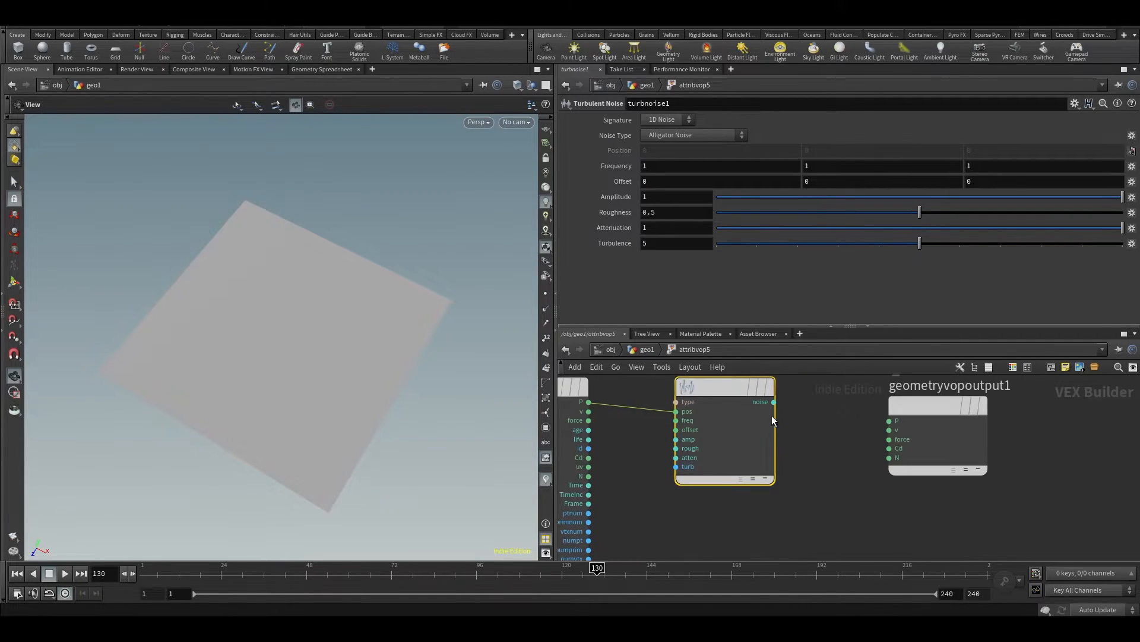
pyautogui.click(774, 404)
pyautogui.click(890, 449)
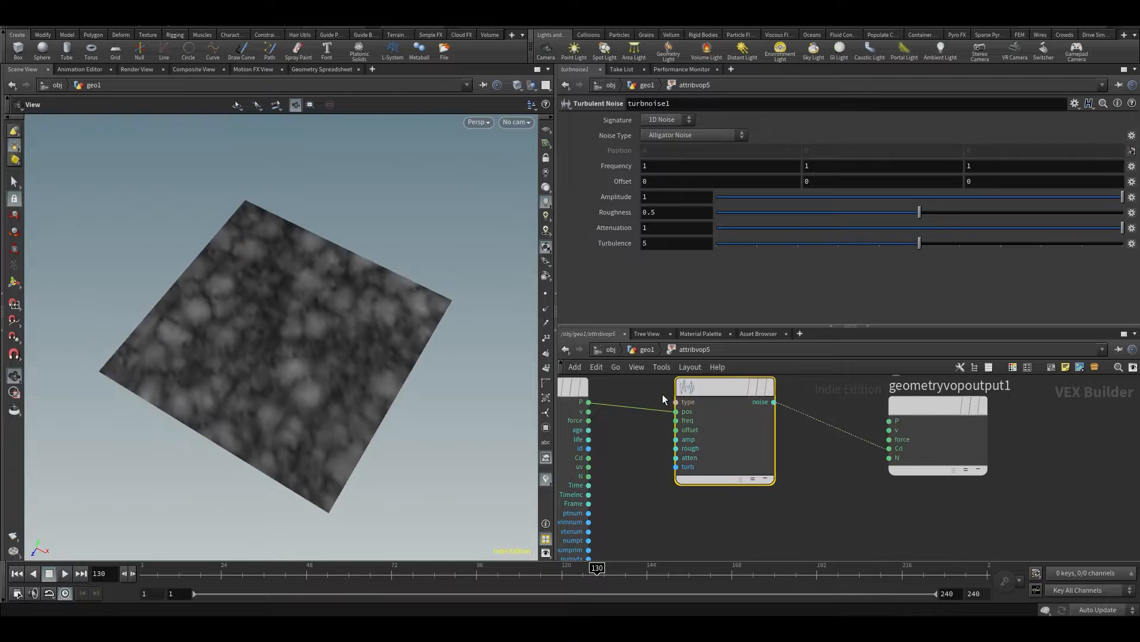
# Promote turbnoise1's type, freq, offset, amp and rough inputs as parameters
pyautogui.scroll(1, 662, 398)
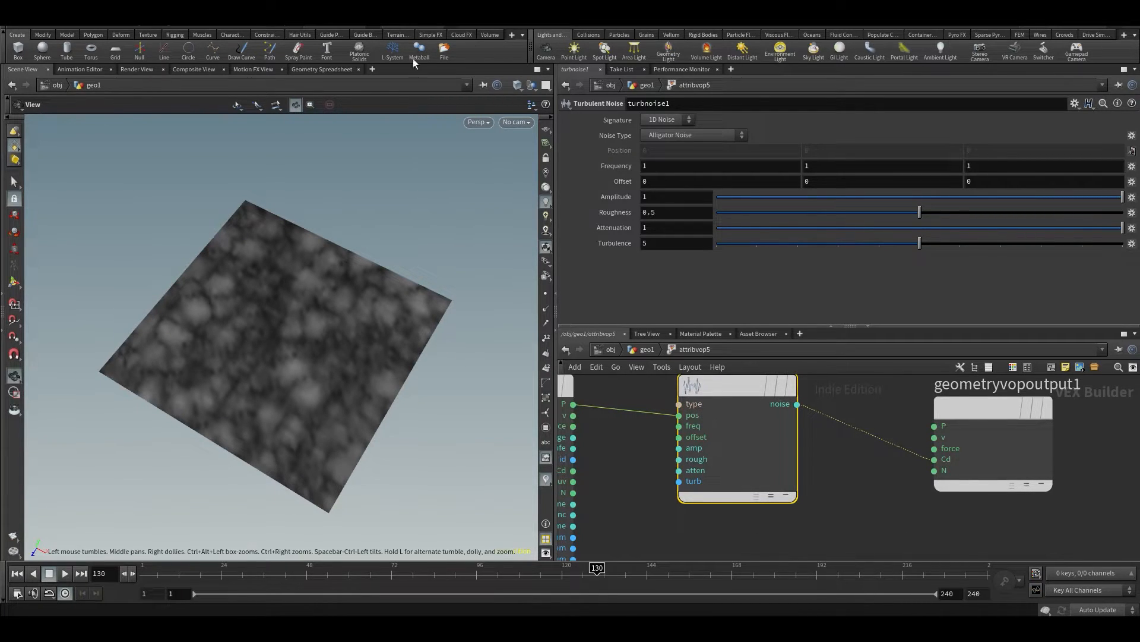
pyautogui.rightClick(685, 405)
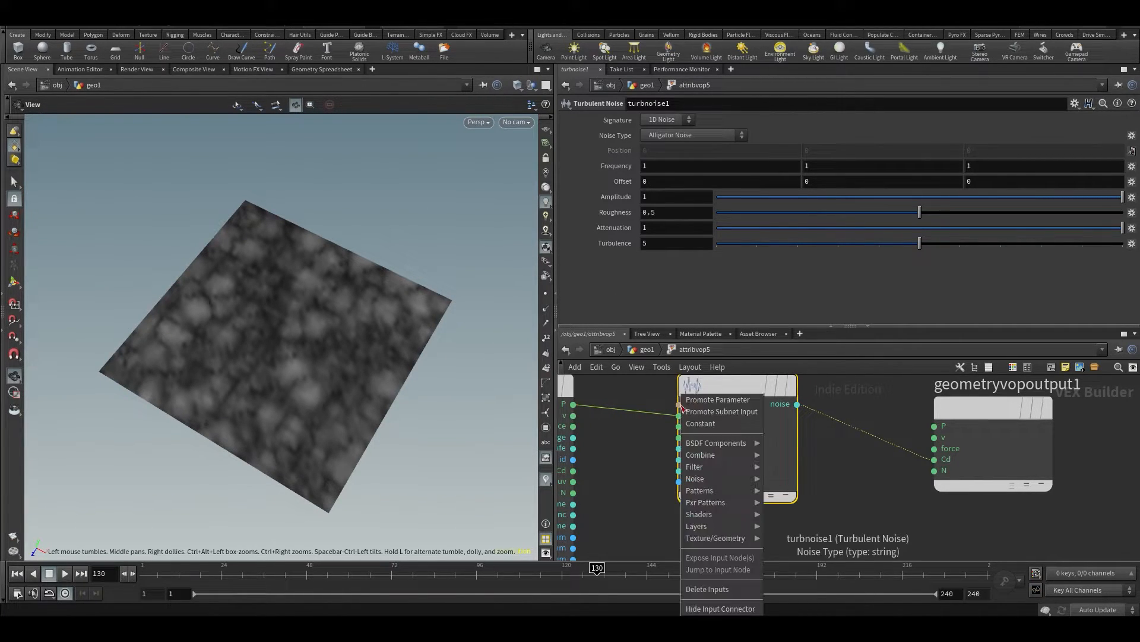
pyautogui.click(716, 399)
pyautogui.rightClick(692, 425)
pyautogui.click(697, 401)
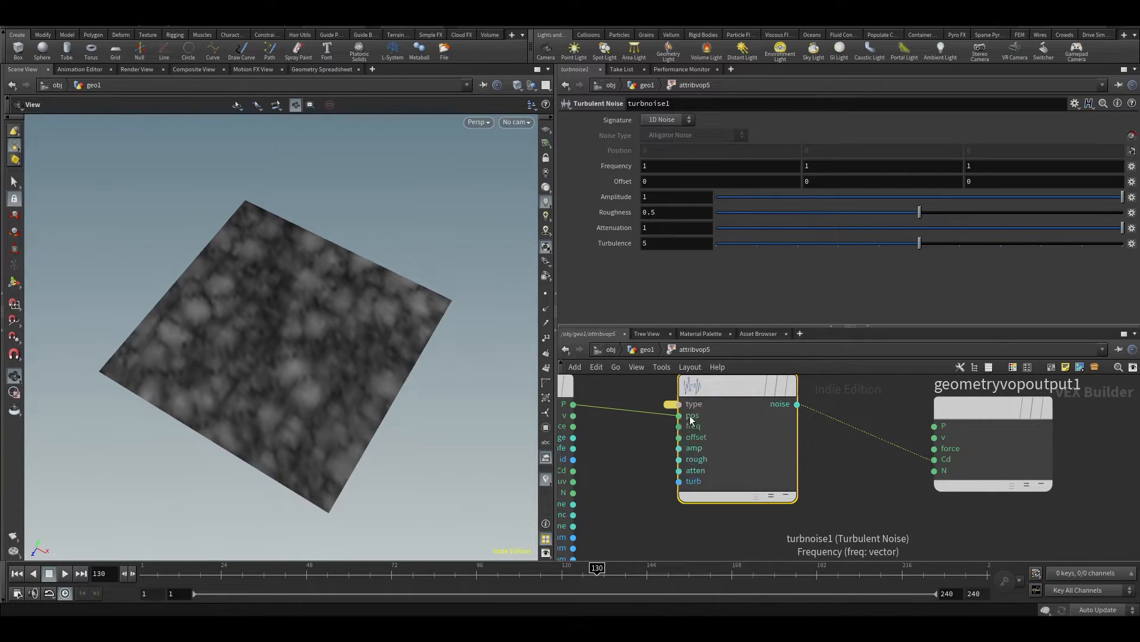
pyautogui.middleClick(680, 435)
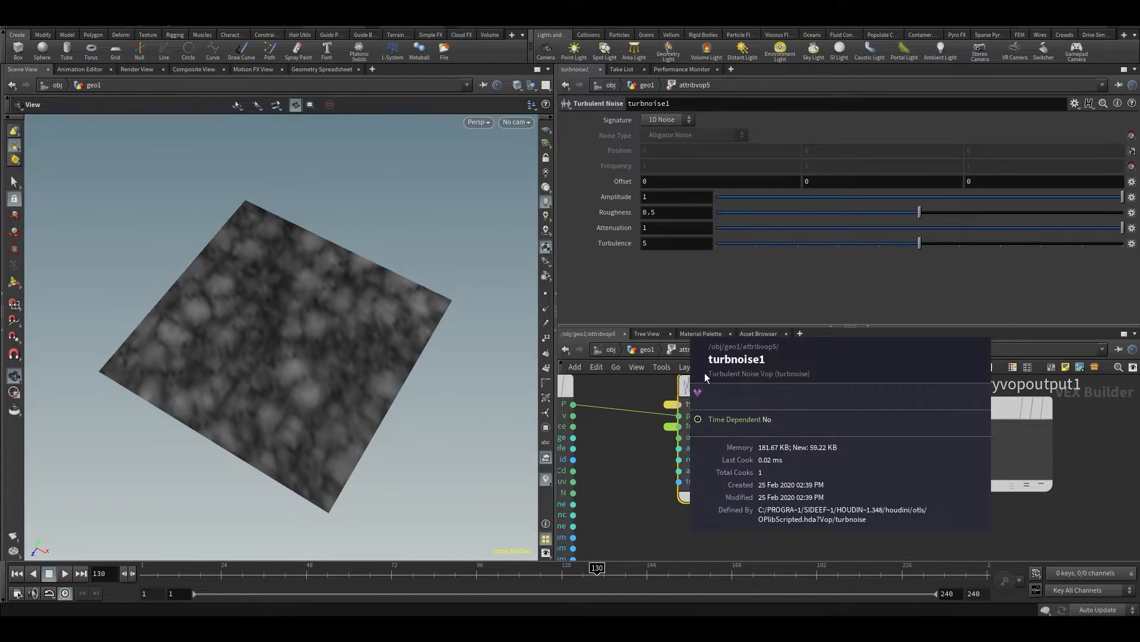
pyautogui.rightClick(680, 438)
pyautogui.click(691, 402)
pyautogui.rightClick(679, 448)
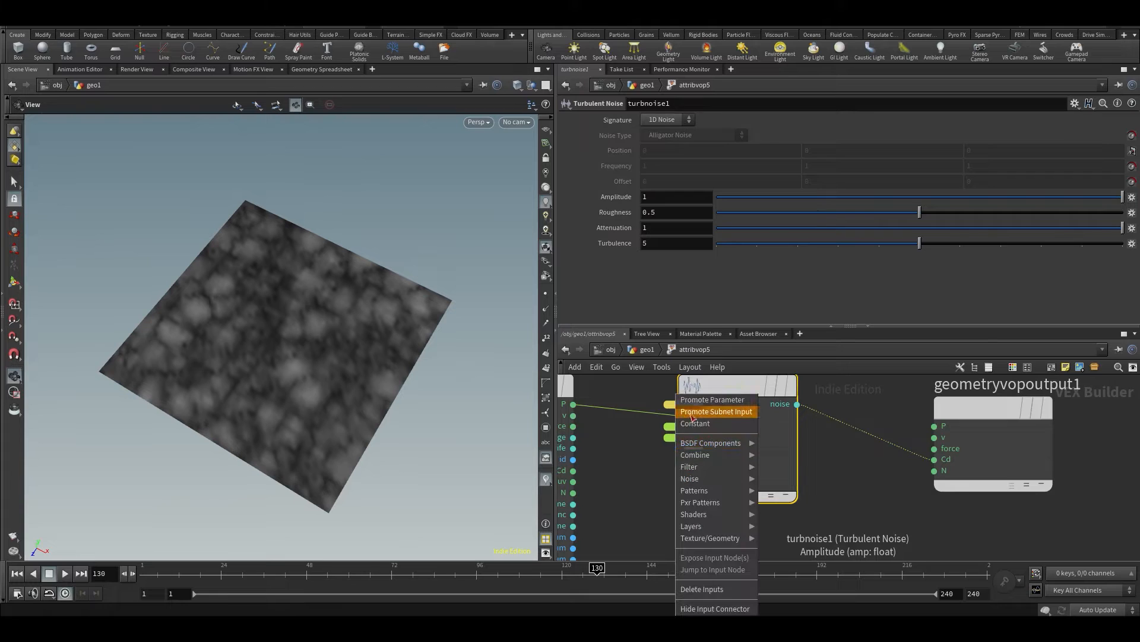
pyautogui.click(698, 400)
pyautogui.rightClick(679, 458)
pyautogui.click(698, 399)
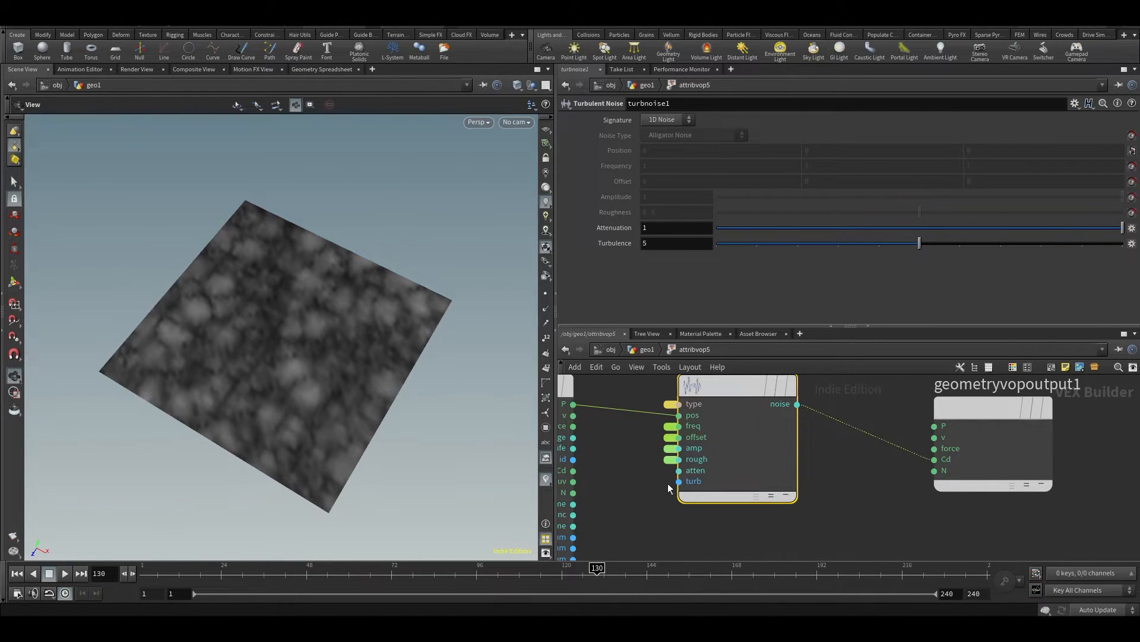
# Return to the geometry network and set attribvop5's noise Amplitude to 0.691
pyautogui.press('u')
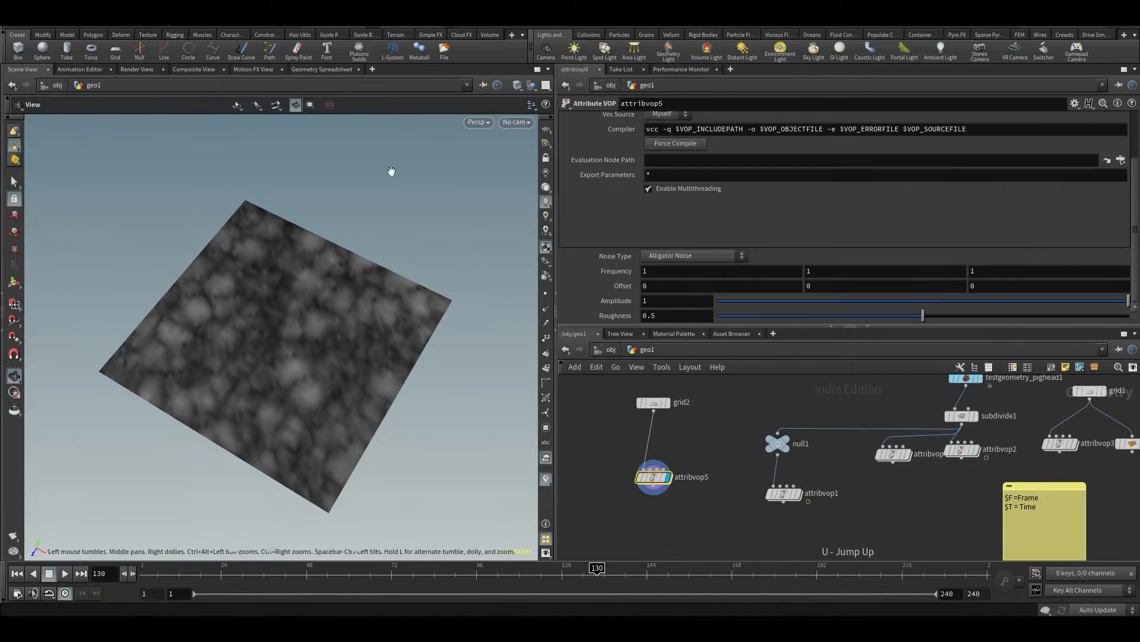
pyautogui.moveTo(849, 305); pyautogui.dragTo(1066, 322)
# Sort the geometry spreadsheet by Cd[r] and examine the range of color values on the grid points
pyautogui.click(303, 70)
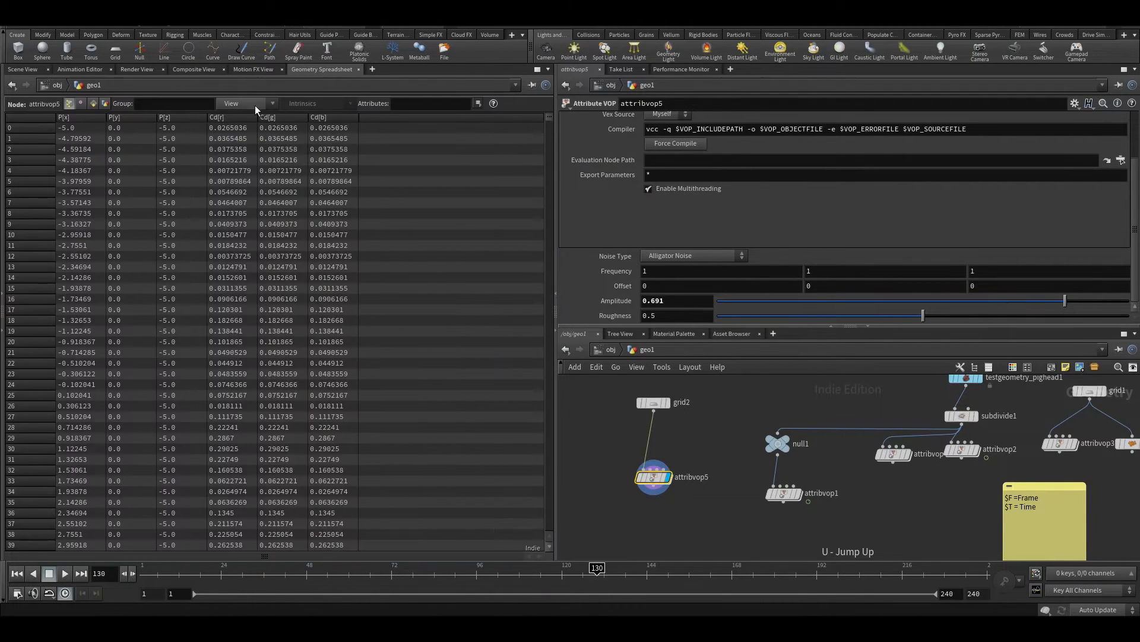
pyautogui.click(241, 116)
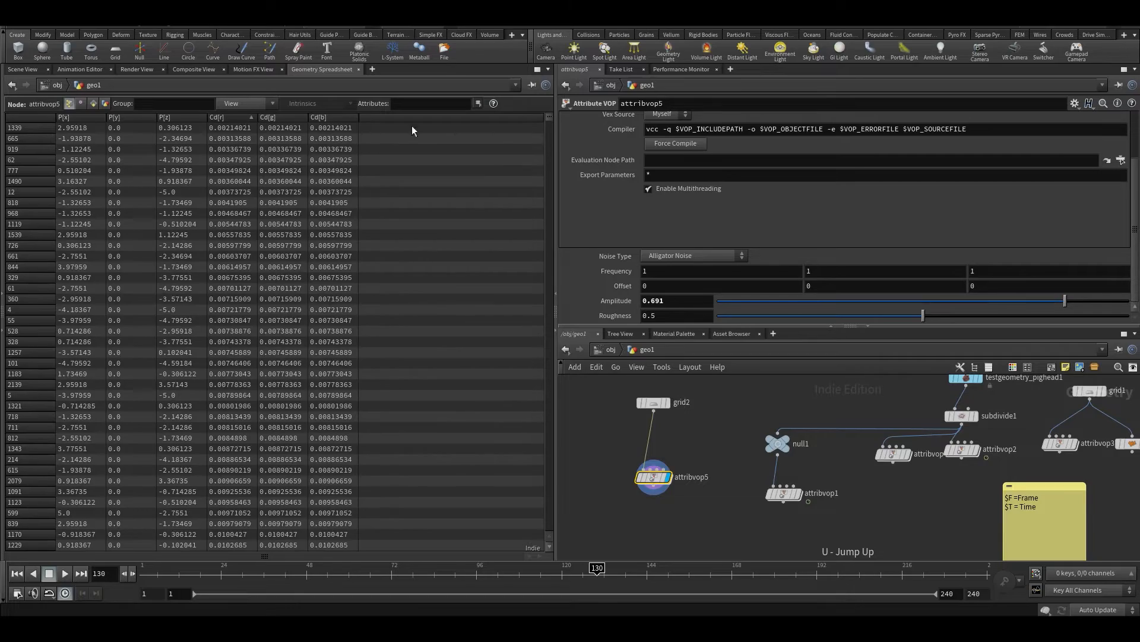
pyautogui.scroll(-10, 543, 131)
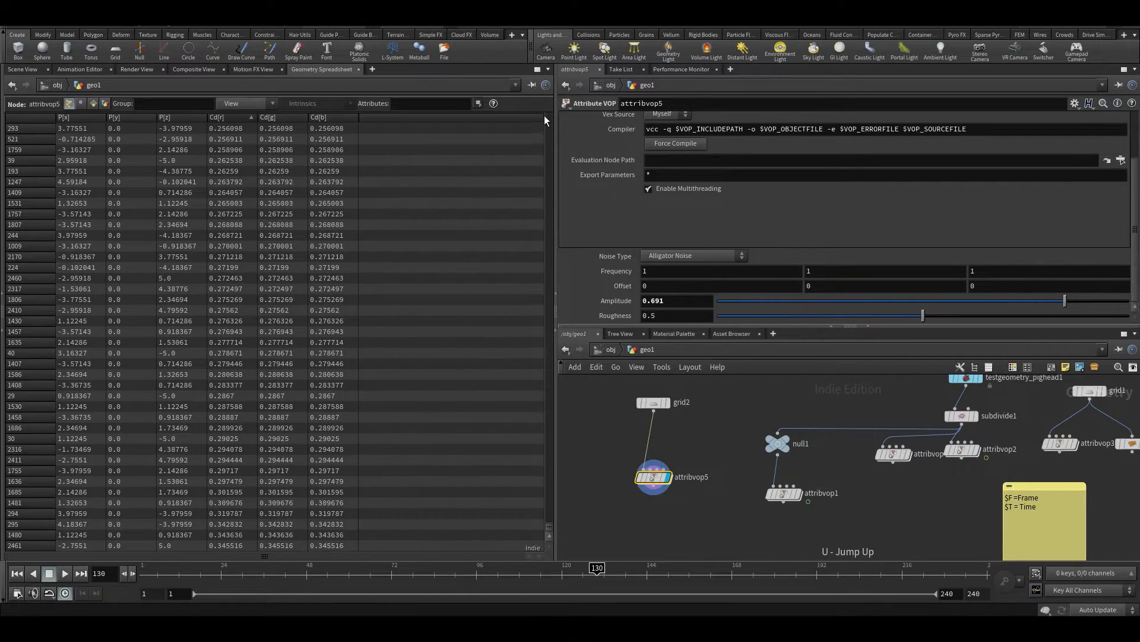
pyautogui.moveTo(547, 523); pyautogui.dragTo(536, 109)
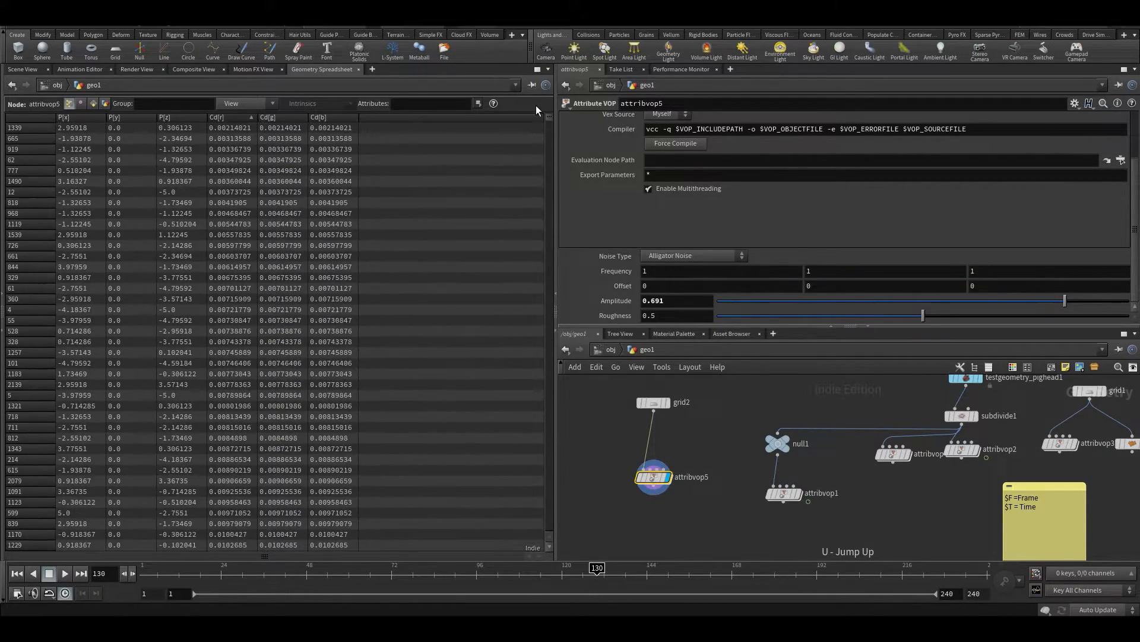
# Set attribvop5's noise Frequency to 0.6 on all axes and check the Cd values in the geometry spreadsheet
pyautogui.click(21, 70)
pyautogui.moveTo(419, 332); pyautogui.dragTo(420, 285)
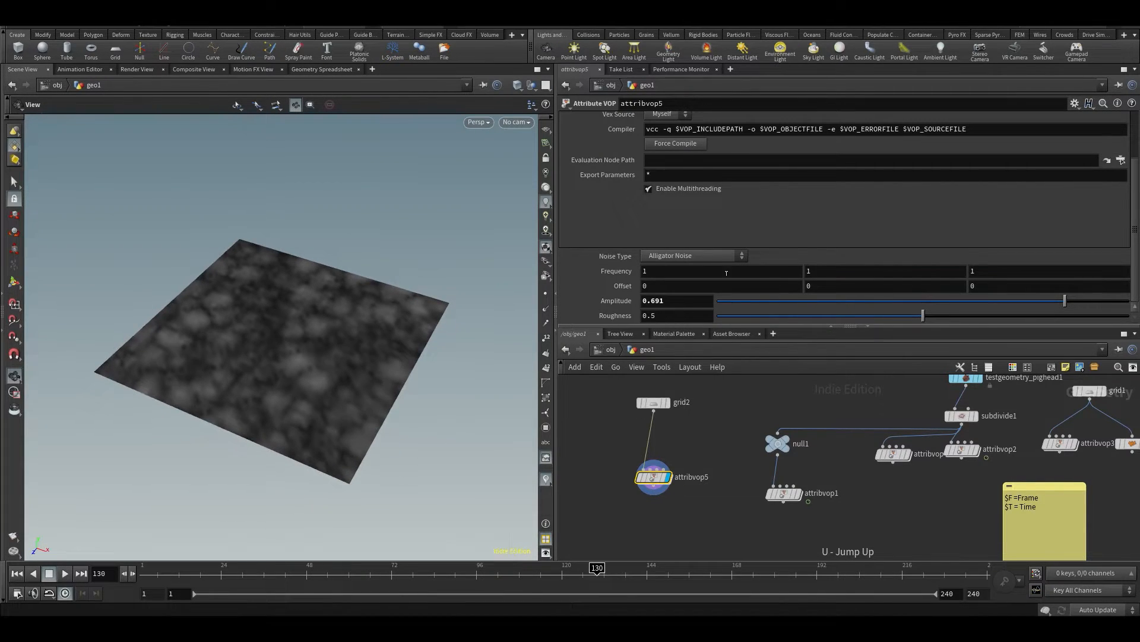
pyautogui.moveTo(624, 271); pyautogui.dragTo(588, 267, button='middle')
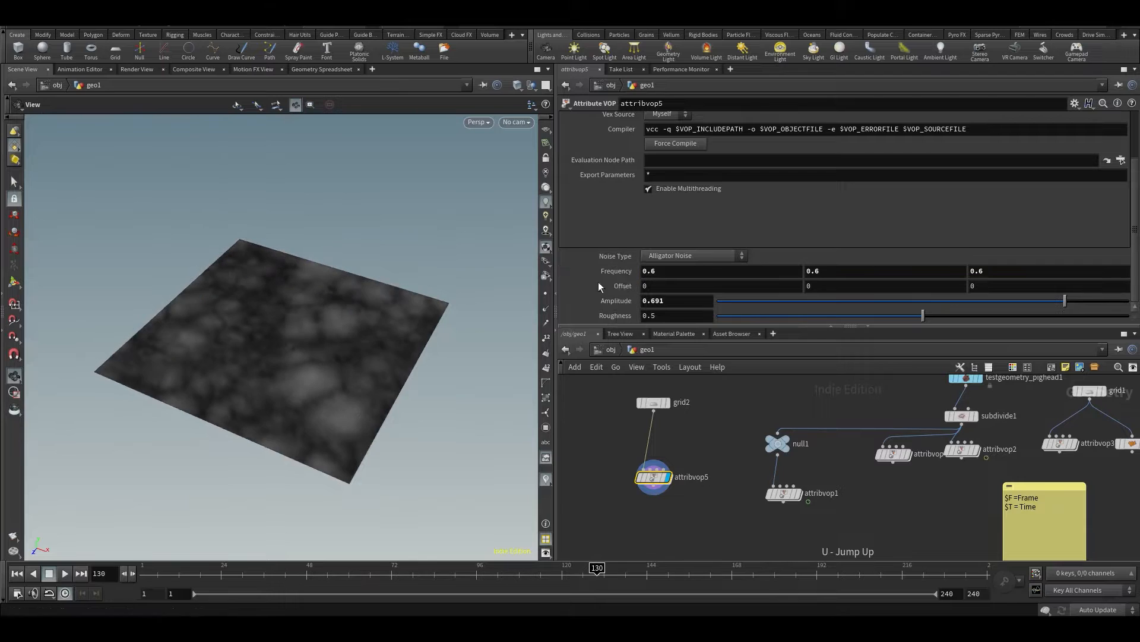
pyautogui.click(302, 70)
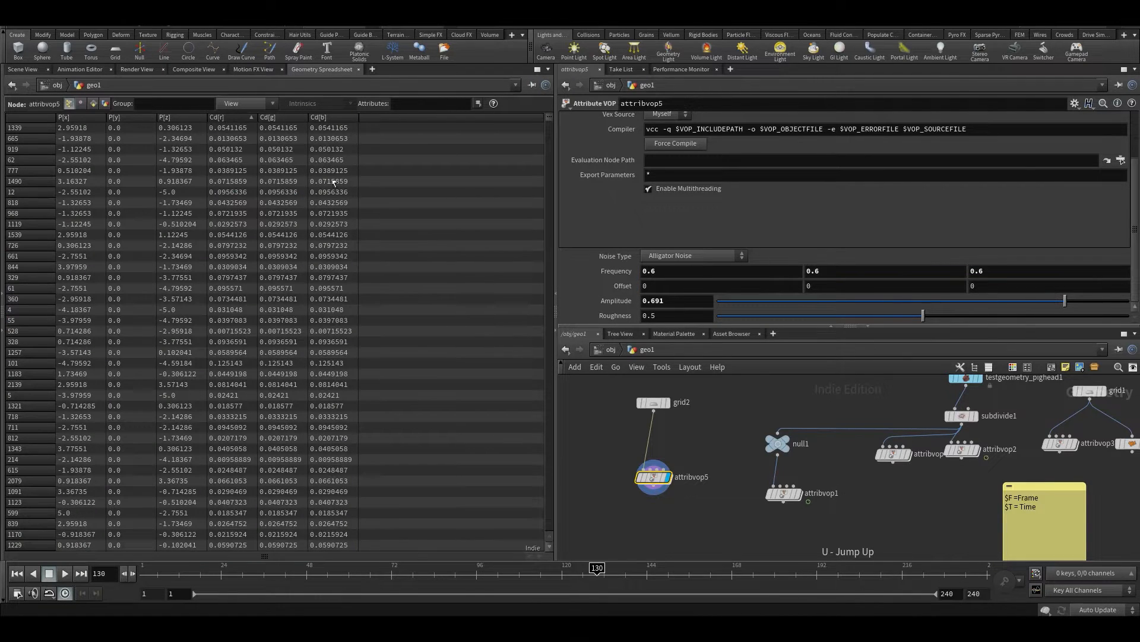
# Return to the 3D view of the grid and set attribvop5's noise Roughness to 0.436
pyautogui.click(13, 73)
pyautogui.moveTo(199, 262); pyautogui.dragTo(405, 298)
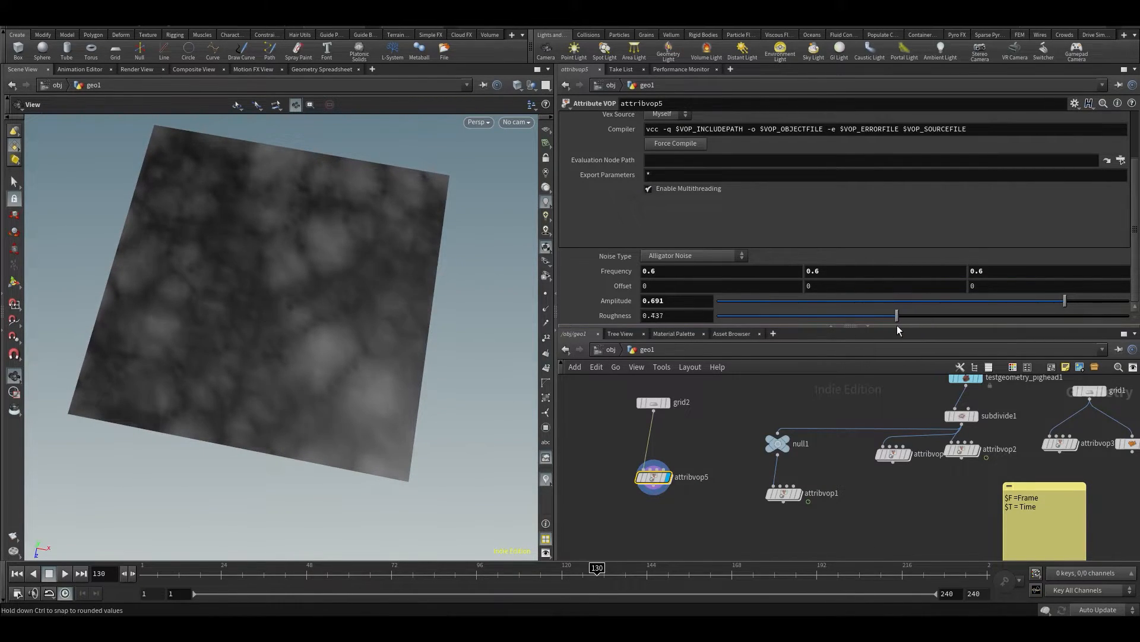
# Enter attribvop5's VOP network and cut the wire from turbnoise1's noise output to Cd
pyautogui.scroll(4, 665, 467)
pyautogui.moveTo(659, 482); pyautogui.dragTo(666, 428)
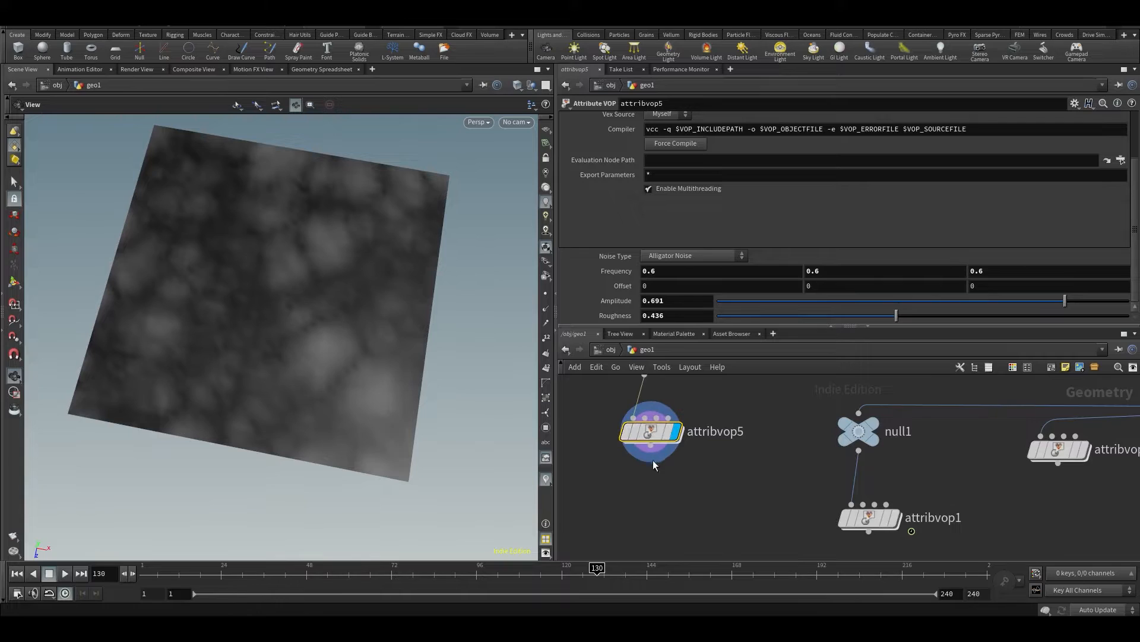
pyautogui.moveTo(654, 460); pyautogui.dragTo(667, 515, button='middle')
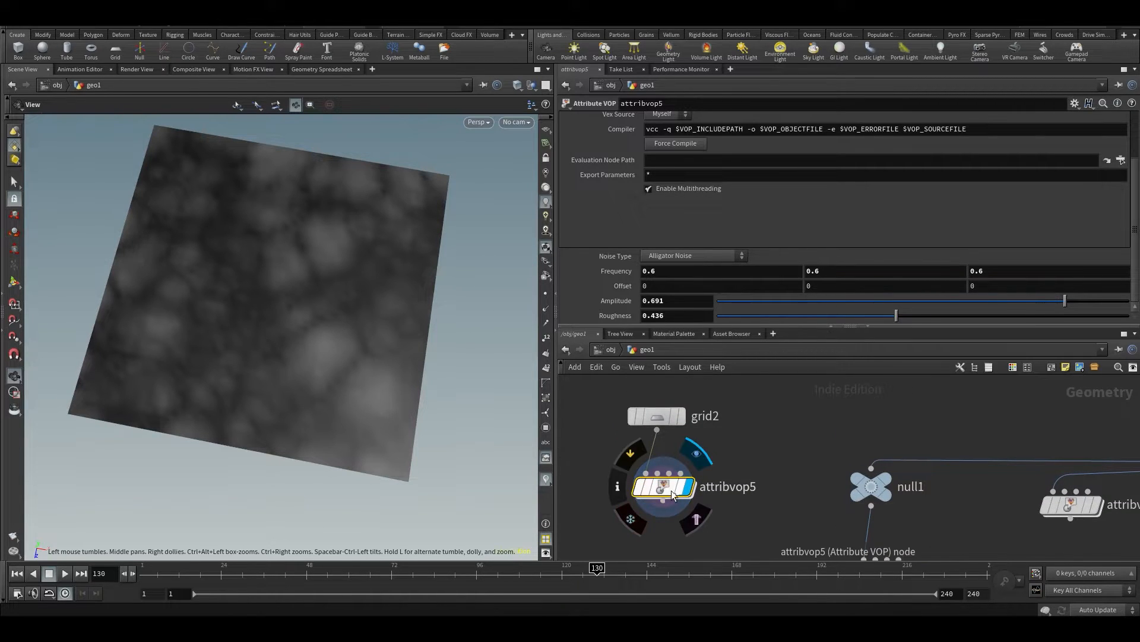
pyautogui.doubleClick(665, 486)
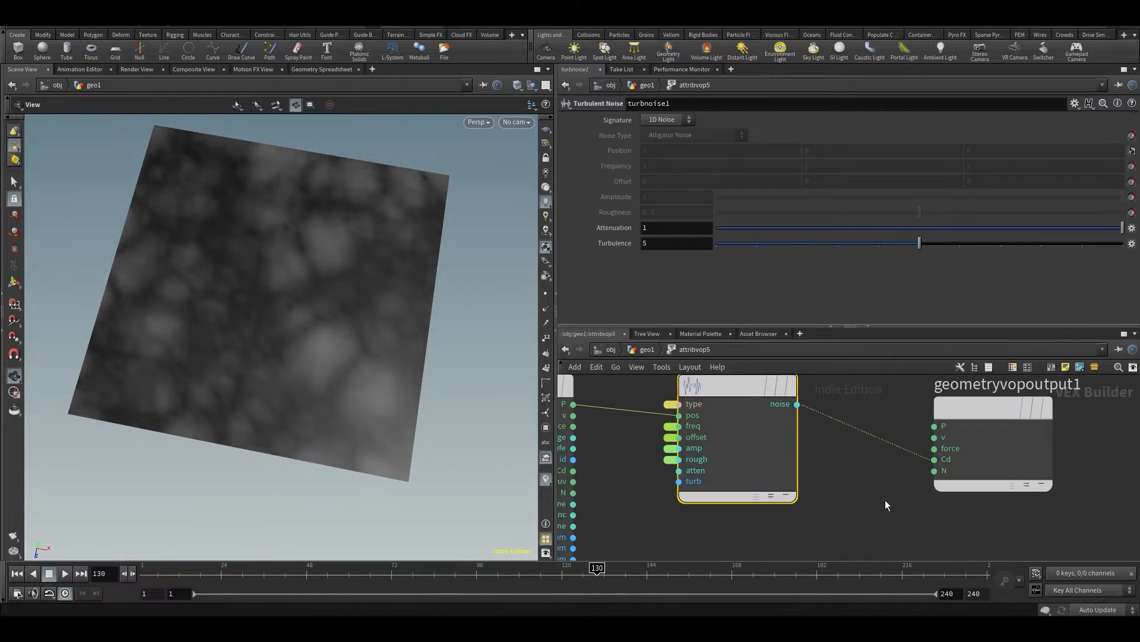
pyautogui.press('y')
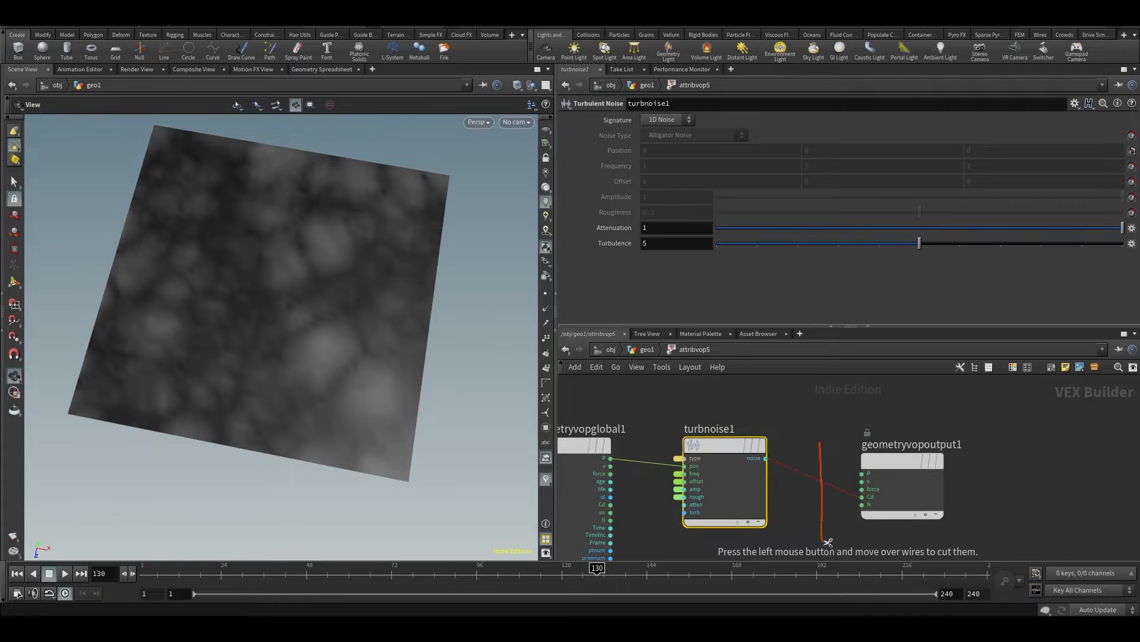
pyautogui.moveTo(828, 540); pyautogui.dragTo(828, 541)
# Add a Bind Export node to attribvop5's VOP network, above geometryvopoutput1
pyautogui.scroll(-2, 722, 561)
pyautogui.press('Tab')
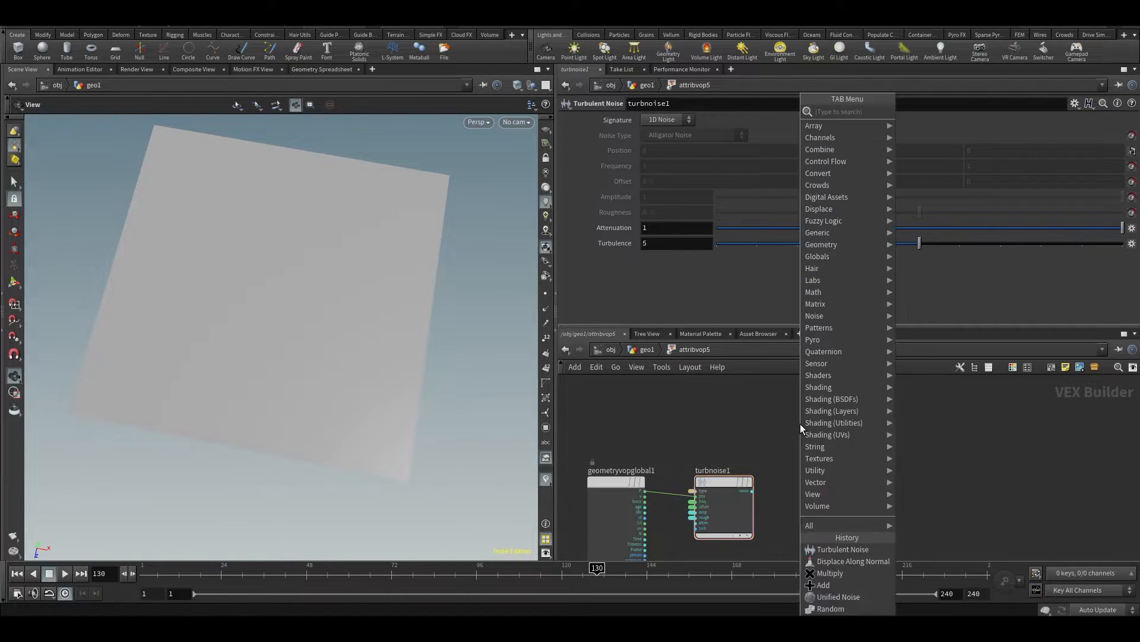
pyautogui.write('bind')
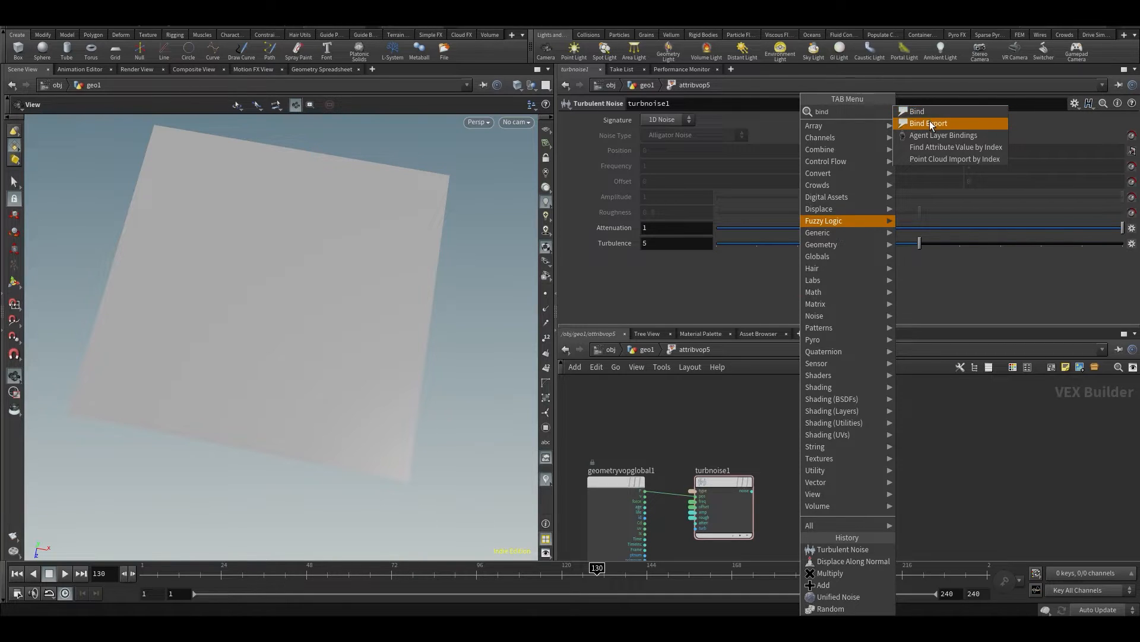
pyautogui.click(935, 123)
pyautogui.click(825, 412)
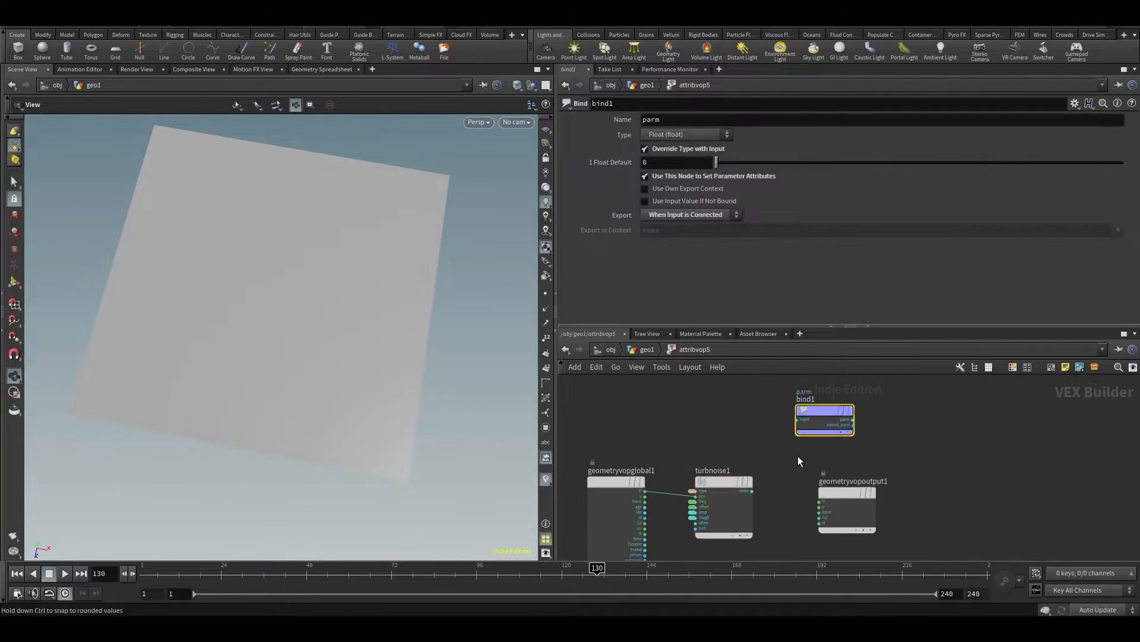
# Wire turbnoise1's noise output into bind1's input and name the bound attribute pscale
pyautogui.scroll(2, 798, 455)
pyautogui.moveTo(871, 506); pyautogui.dragTo(840, 509, button='middle')
pyautogui.scroll(-1, 805, 496)
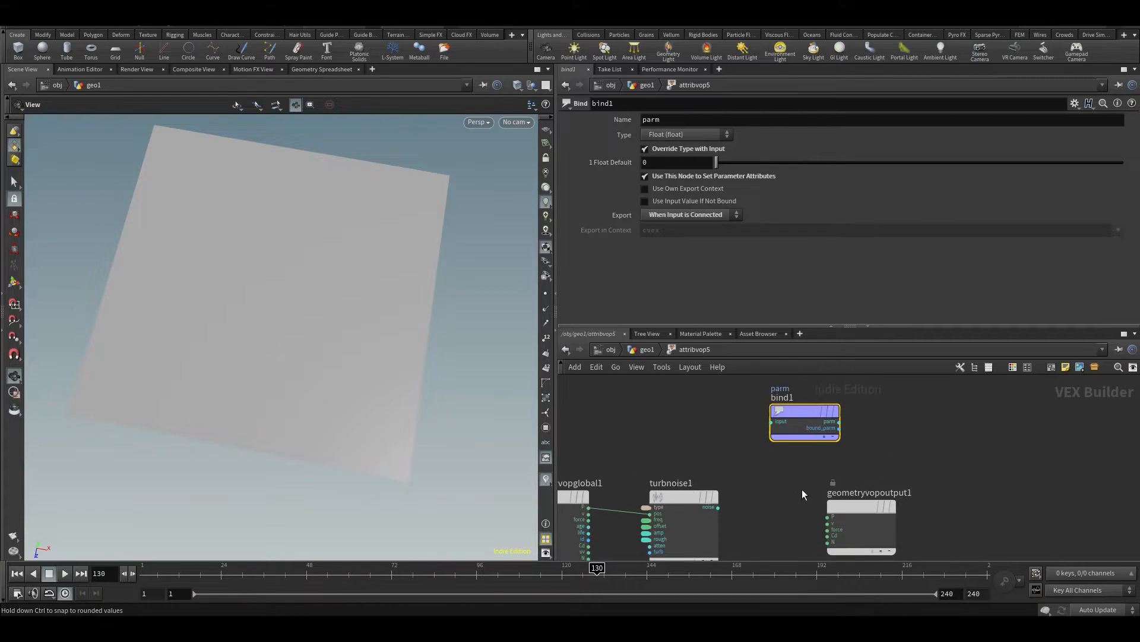
pyautogui.moveTo(782, 415); pyautogui.dragTo(805, 426)
pyautogui.click(719, 507)
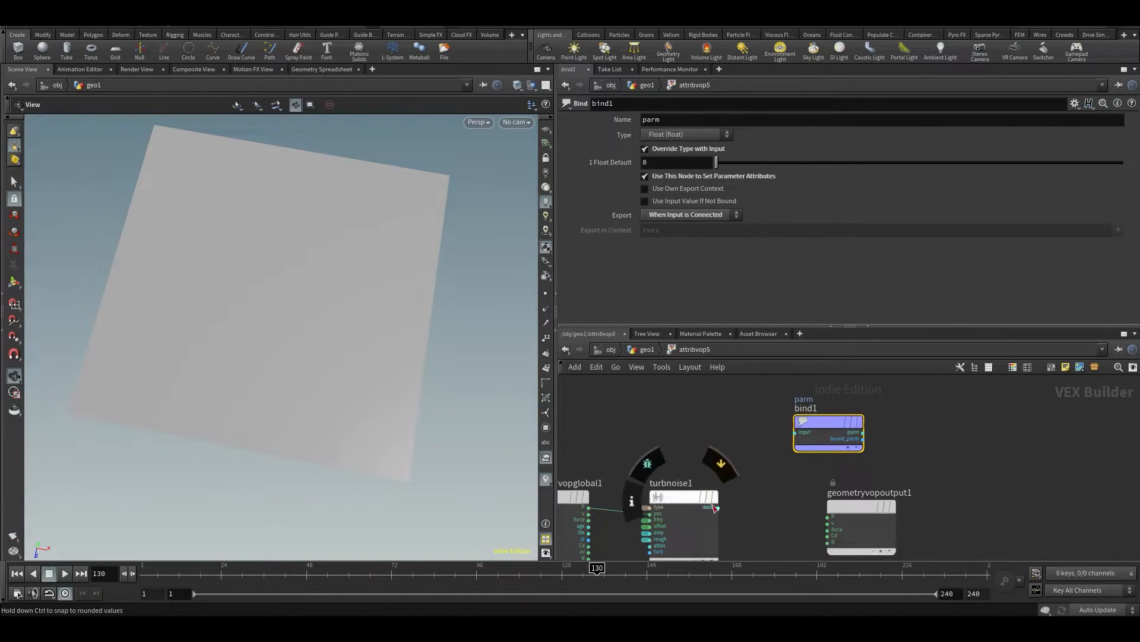
pyautogui.click(797, 438)
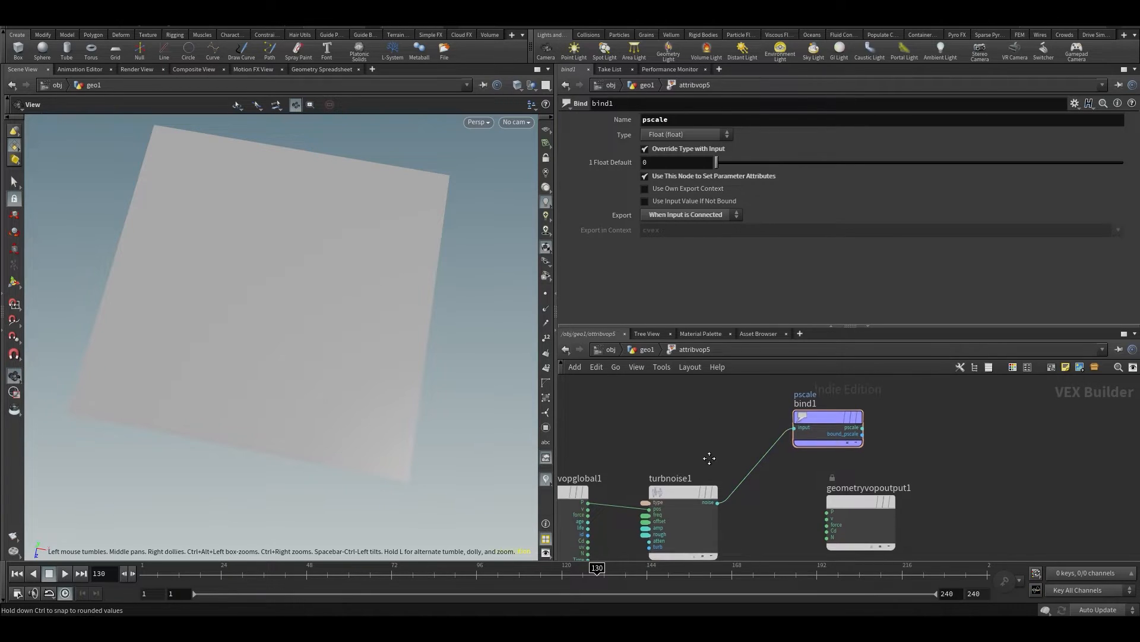
# Leave the VOP network and check the points' pscale values in the geometry spreadsheet before returning to the 3D view
pyautogui.press('u')
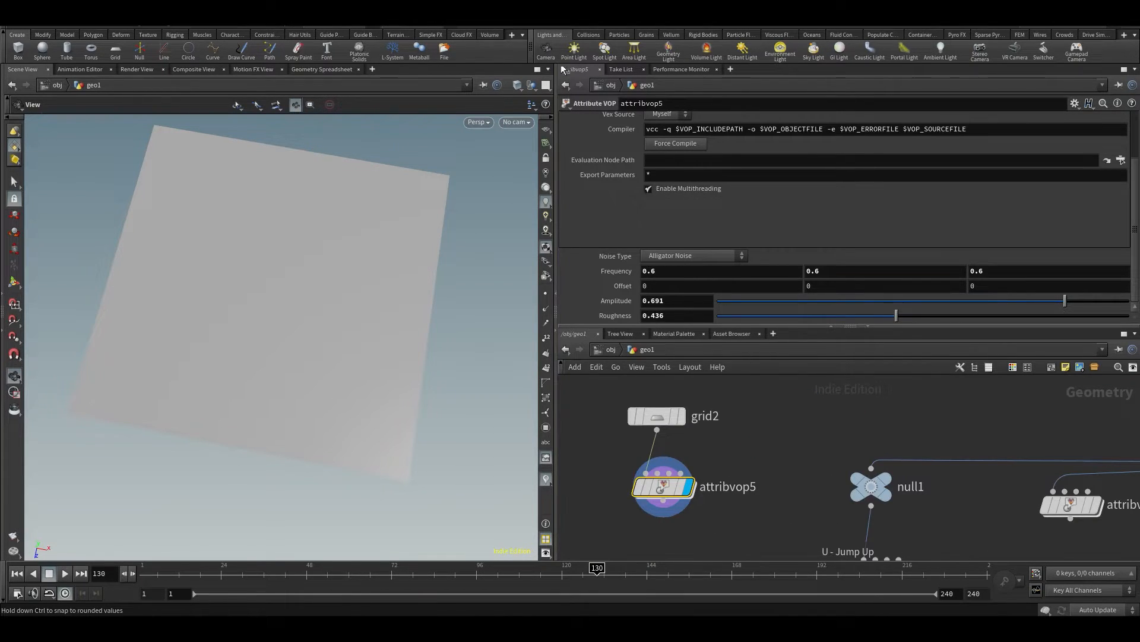
pyautogui.click(315, 72)
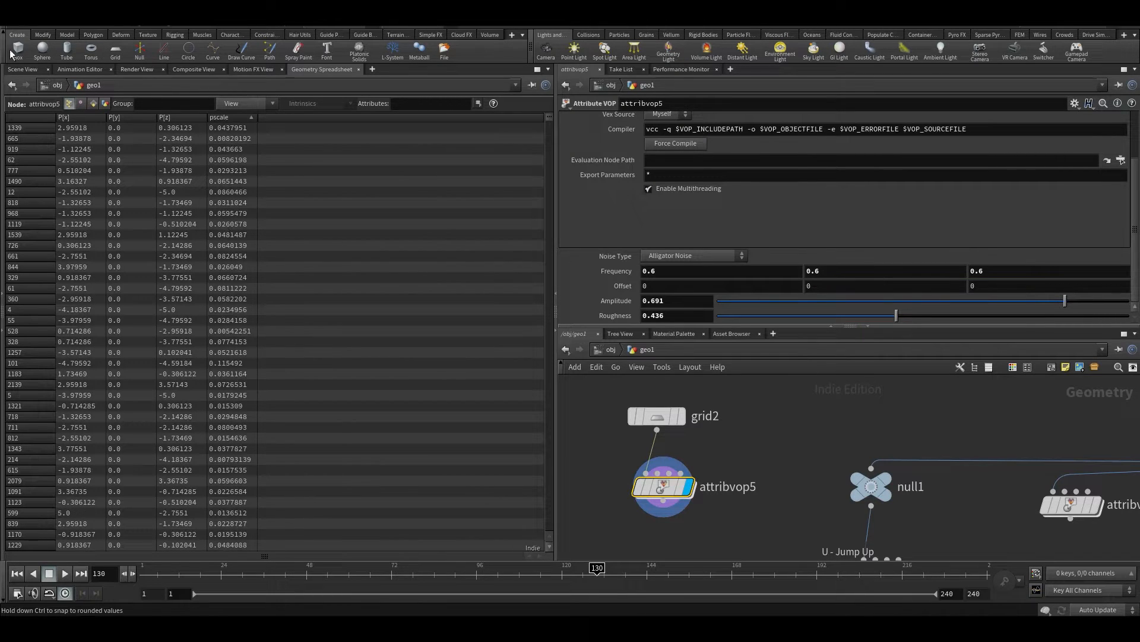
pyautogui.click(18, 72)
# Make room between grid2 and attribvop5 and show the grid's wireframe in the 3D view
pyautogui.scroll(-4, 672, 502)
pyautogui.moveTo(729, 448); pyautogui.dragTo(736, 486, button='middle')
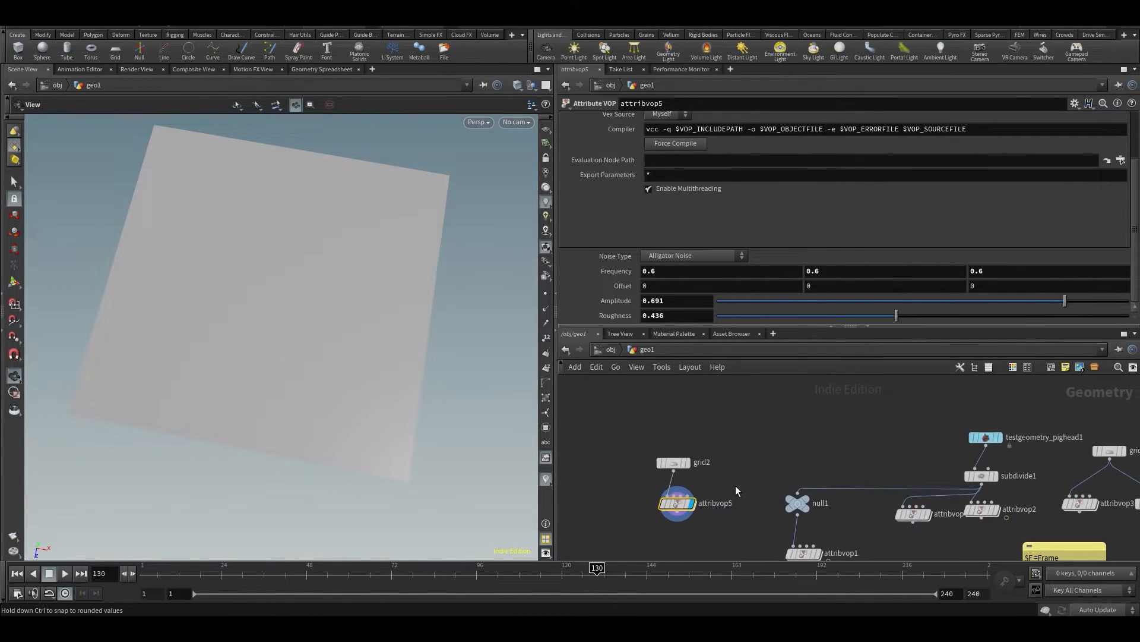
pyautogui.scroll(3, 698, 469)
pyautogui.moveTo(656, 455); pyautogui.dragTo(668, 405)
pyautogui.click(531, 105)
pyautogui.click(516, 205)
# Insert a Scatter node between grid2 and attribvop5
pyautogui.press('Tab')
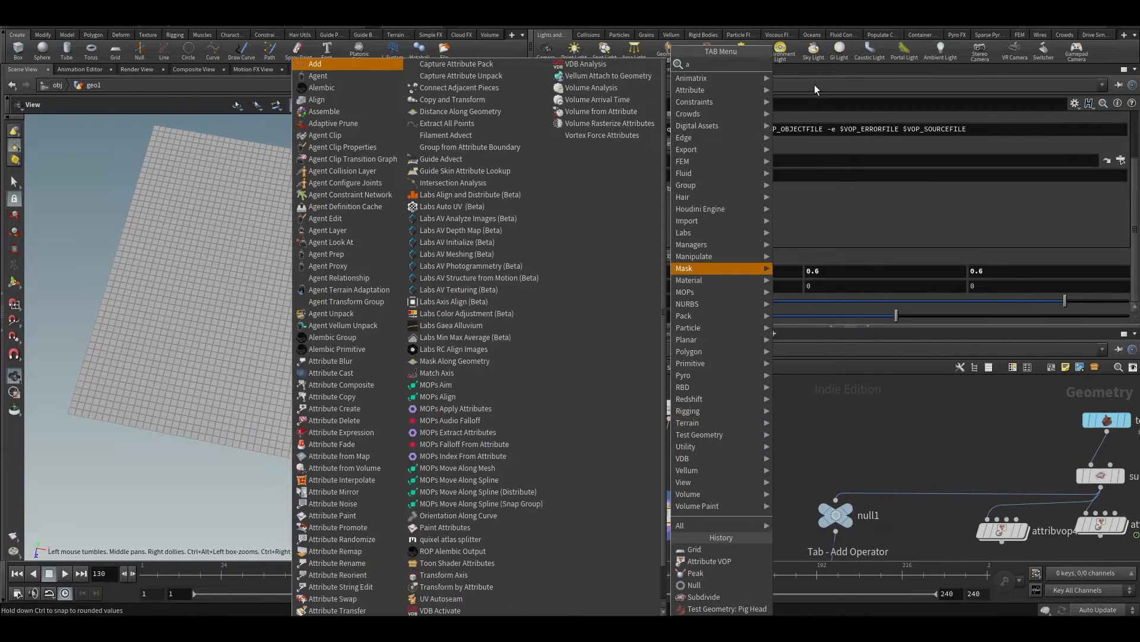
pyautogui.write('ac')
pyautogui.press('BackSpace')
pyautogui.press('BackSpace')
pyautogui.write('sca')
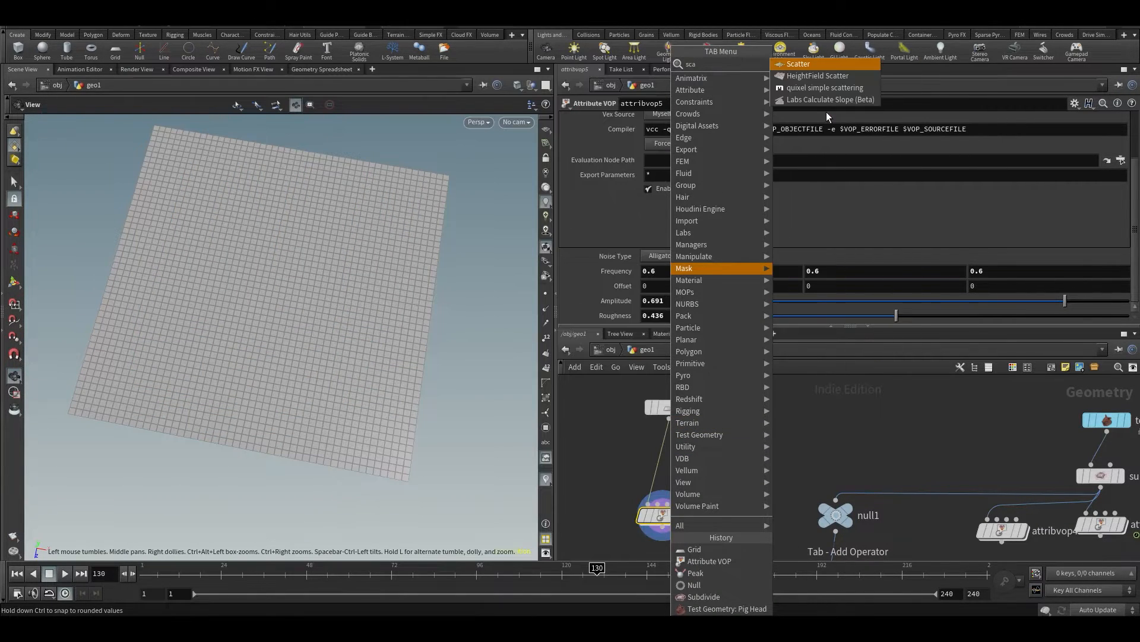
pyautogui.press('Return')
pyautogui.click(654, 466)
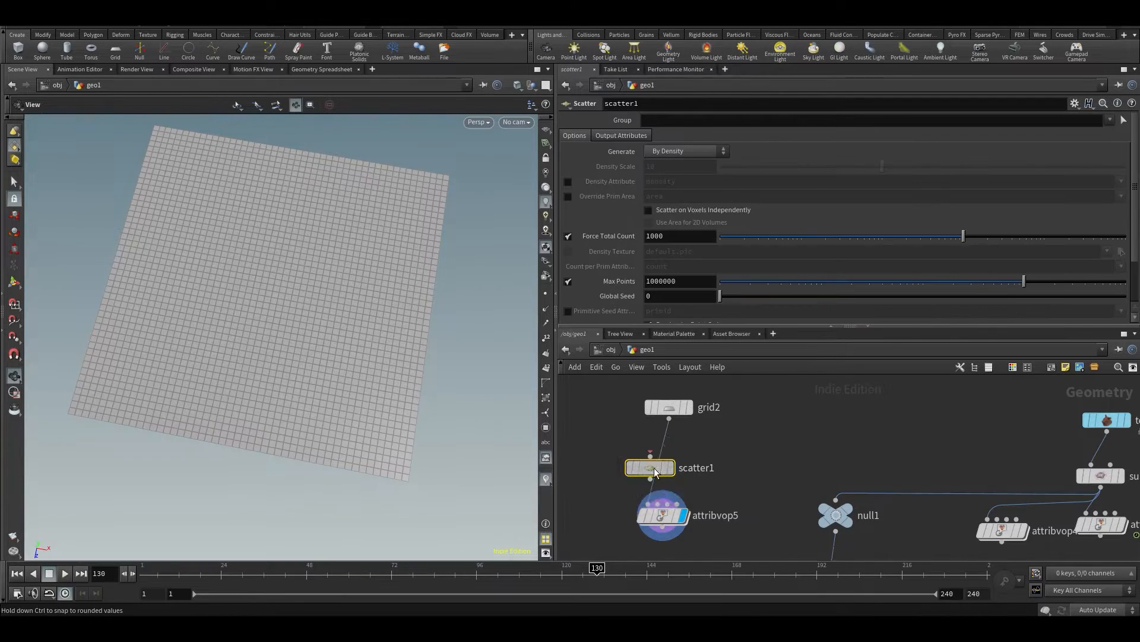
pyautogui.moveTo(661, 468); pyautogui.dragTo(668, 468)
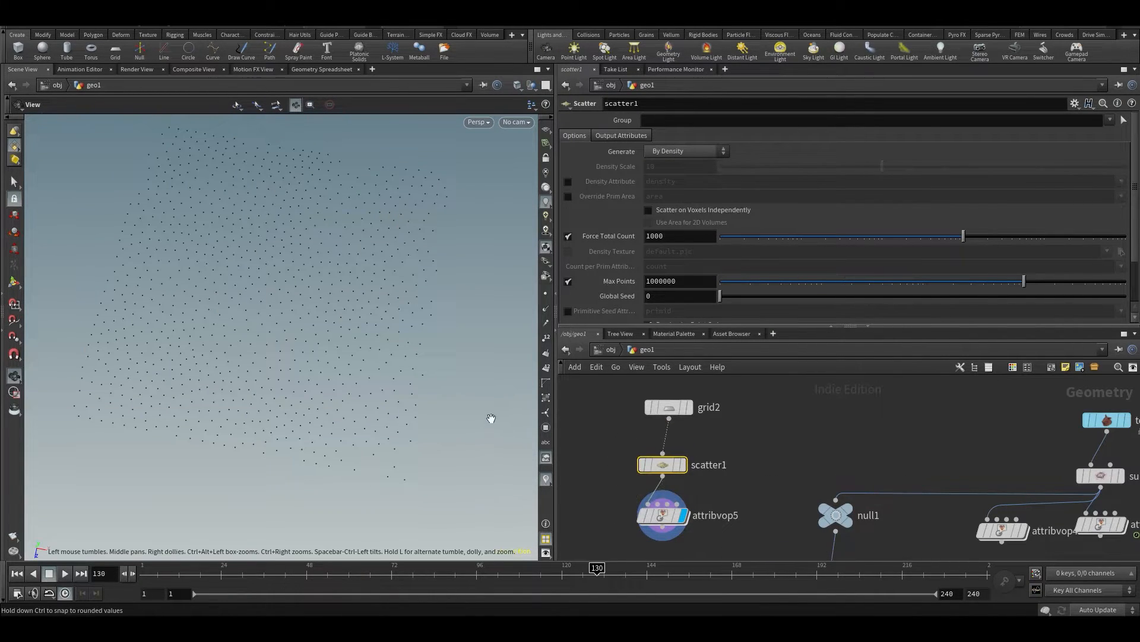
# Inside attribvop5, also wire turbnoise1's noise output to Cd on geometryvopoutput1, and return to the geo1 network
pyautogui.doubleClick(665, 516)
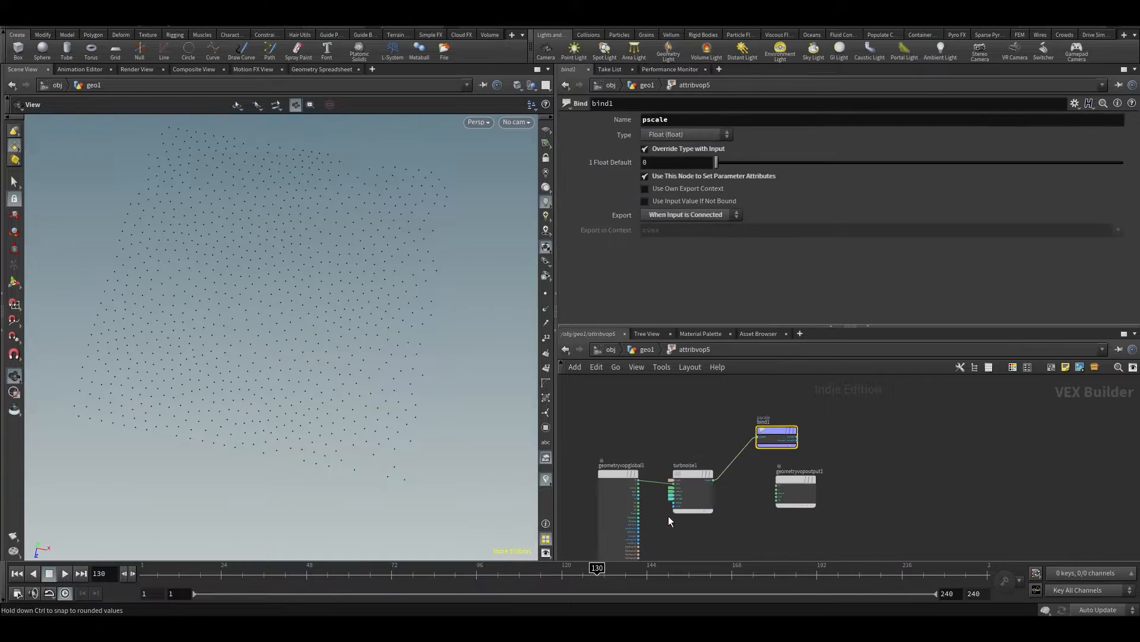
pyautogui.click(629, 489)
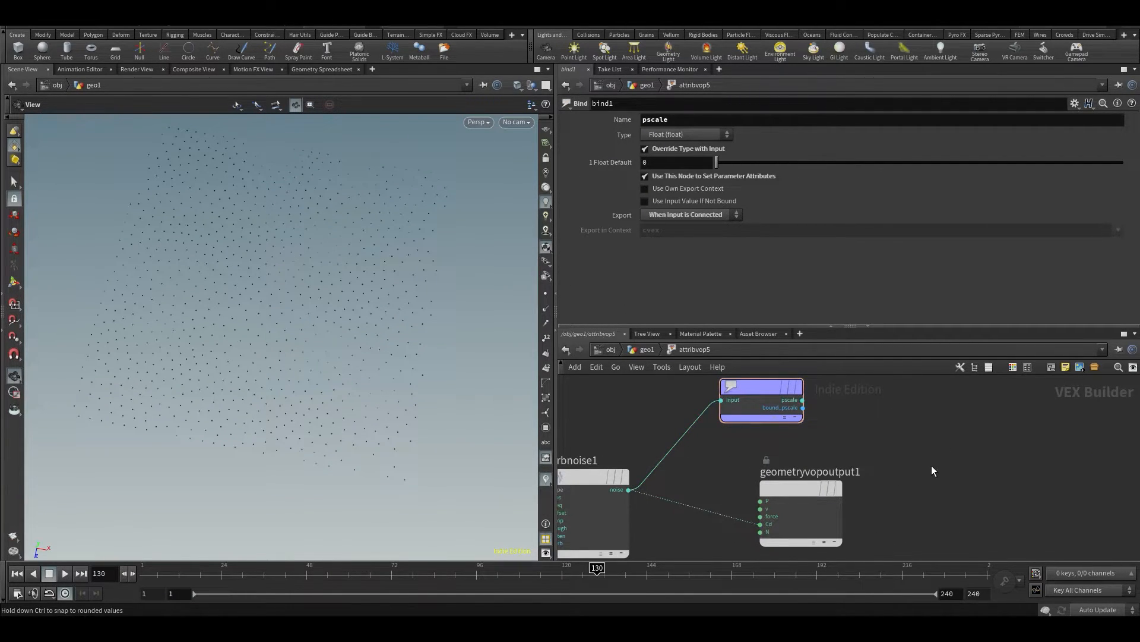
pyautogui.press('u')
# Set scatter1's Force Total Count to 1780
pyautogui.moveTo(264, 285)
pyautogui.mouseDown()
pyautogui.moveTo(275, 213)
pyautogui.moveTo(248, 184)
pyautogui.moveTo(248, 295)
pyautogui.mouseUp()
pyautogui.click(661, 466)
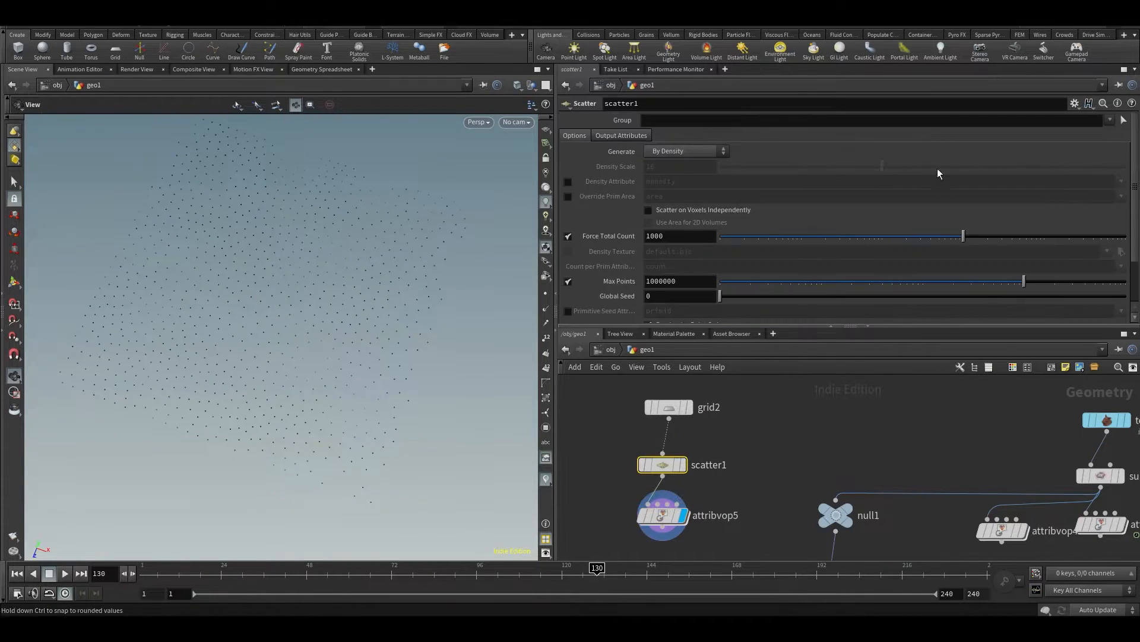
pyautogui.moveTo(964, 237); pyautogui.dragTo(979, 271)
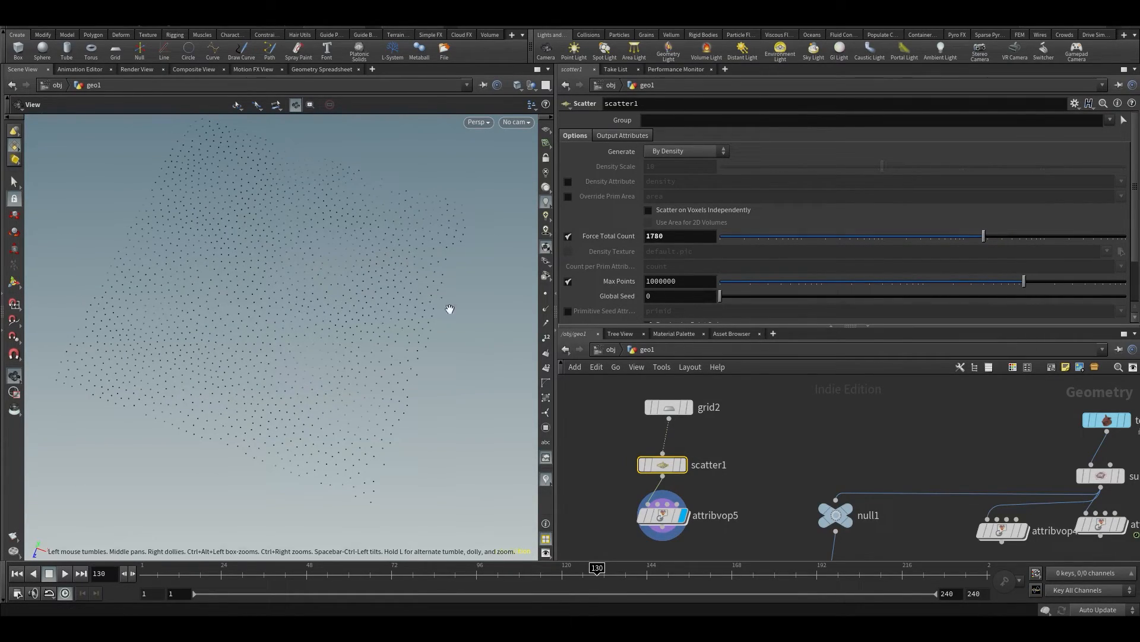
# Cut the wire from turbnoise1's noise output to Cd inside attribvop5, return to geo1 and save the scene
pyautogui.doubleClick(665, 522)
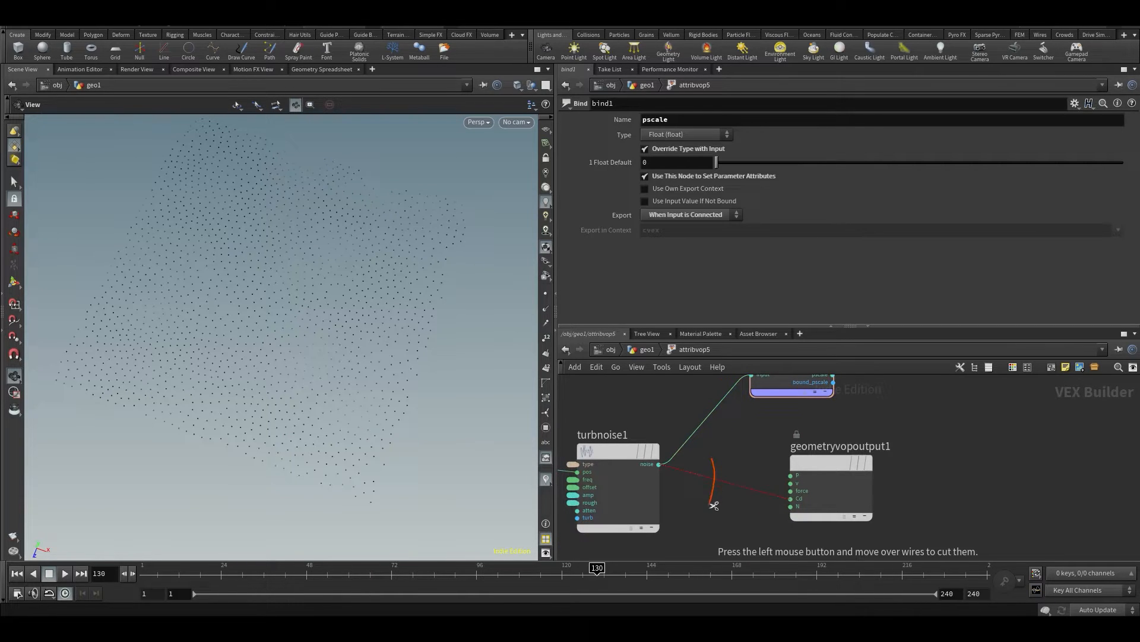
pyautogui.moveTo(714, 505); pyautogui.dragTo(740, 500)
pyautogui.press('u')
pyautogui.moveTo(738, 500); pyautogui.dragTo(792, 451, button='middle')
pyautogui.hotkey('ctrl', 's')
# Add a Copy to Points node, feed attribvop5 into its target points input and enable Pack and Instance
pyautogui.moveTo(689, 540); pyautogui.dragTo(777, 468, button='middle')
pyautogui.press('Tab')
pyautogui.write('ctp')
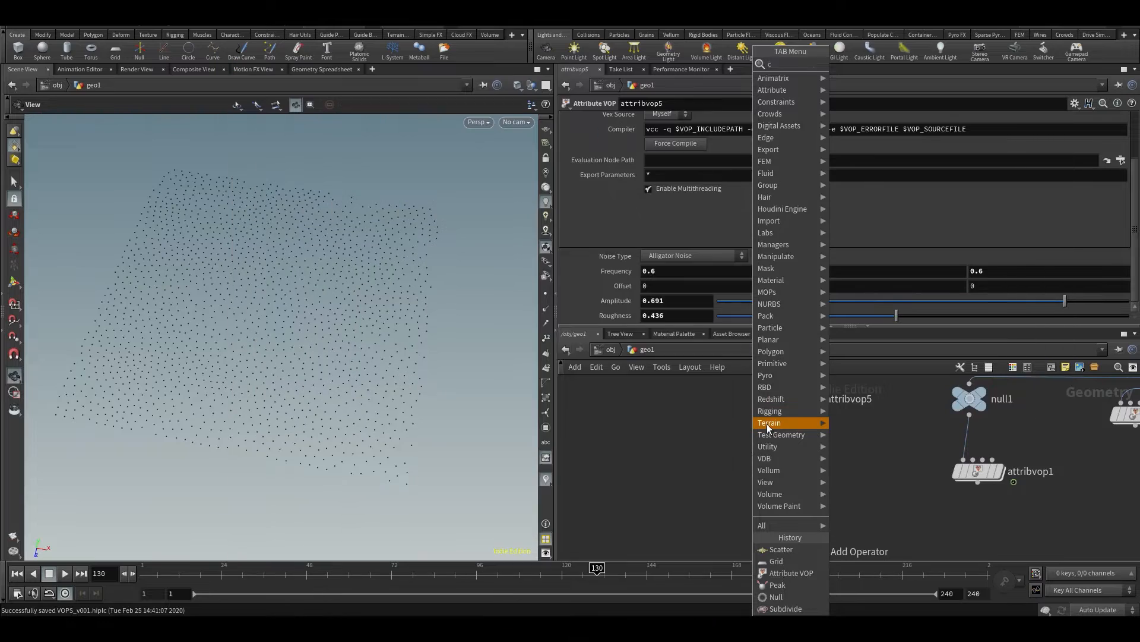
pyautogui.press('Return')
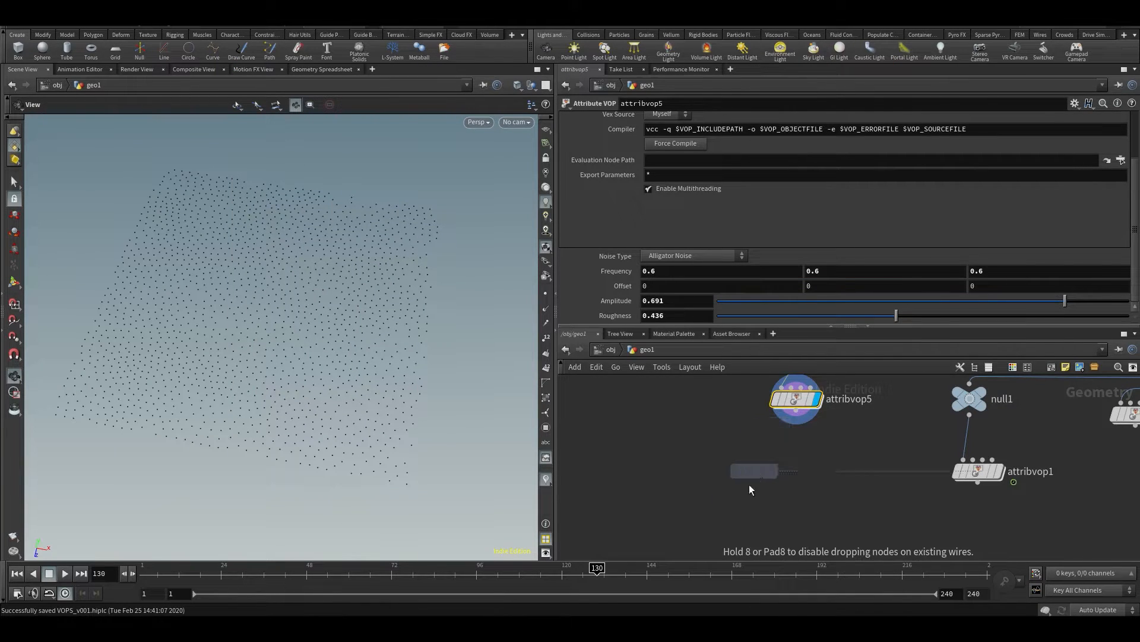
pyautogui.click(735, 511)
pyautogui.click(797, 422)
pyautogui.click(744, 497)
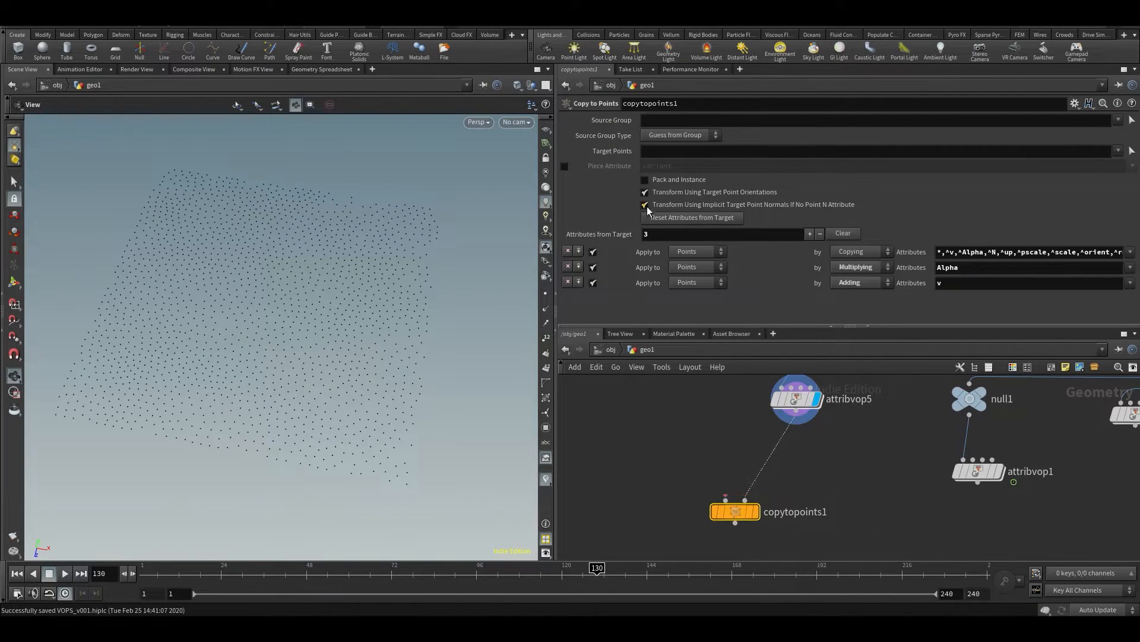
pyautogui.click(666, 179)
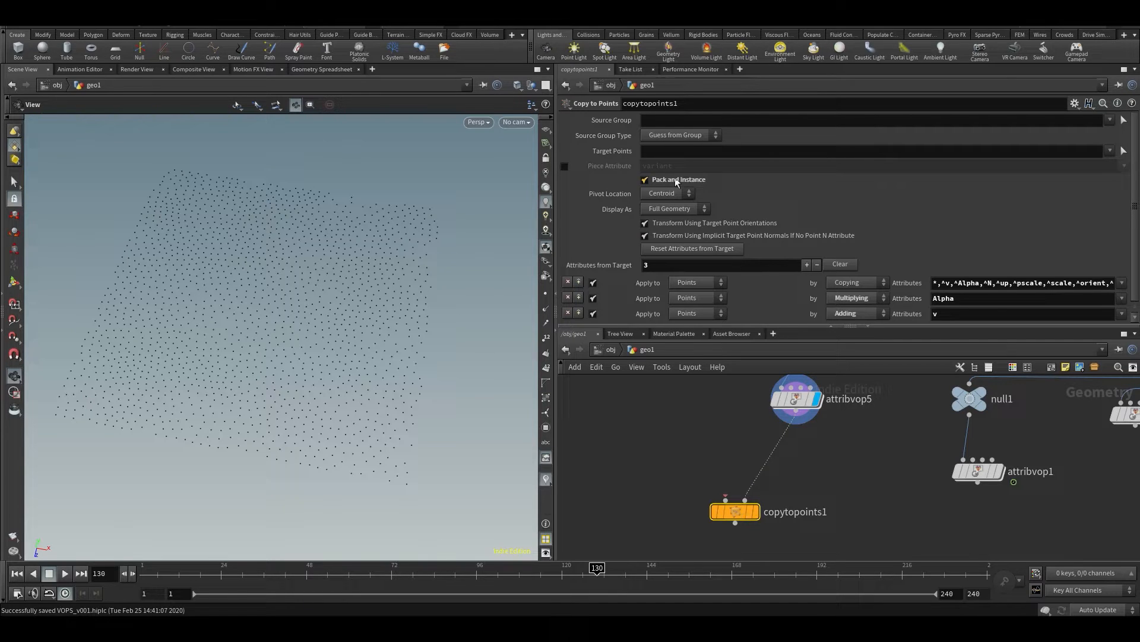
# Add a Sphere node, connect it to copytopoints1's first input and display copytopoints1
pyautogui.press('Tab')
pyautogui.write('sph')
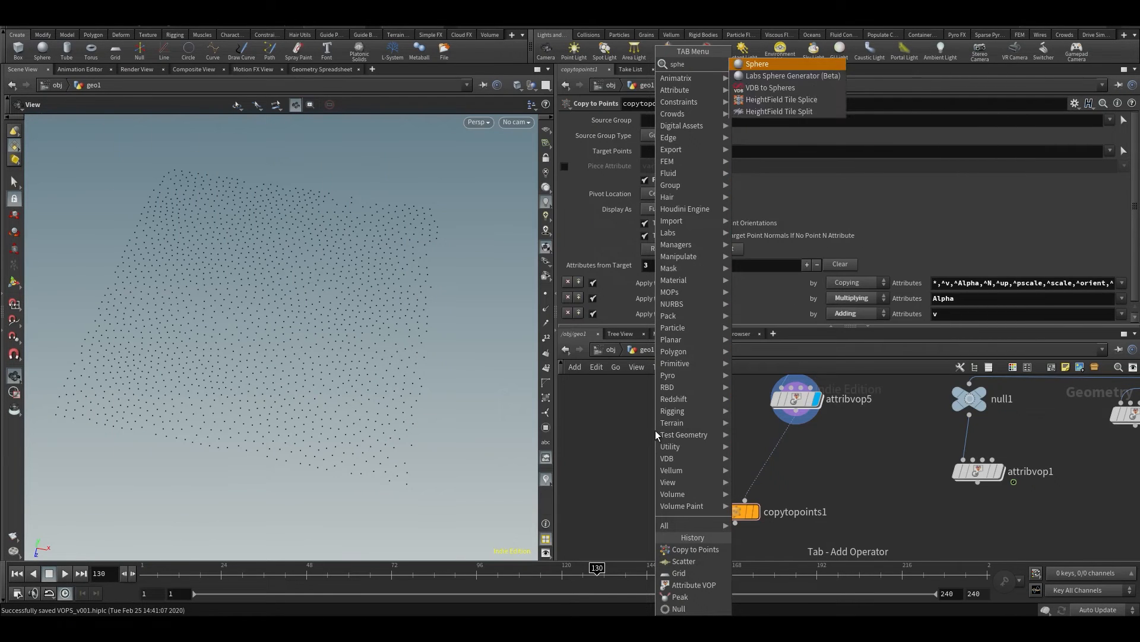
pyautogui.press('Return')
pyautogui.click(655, 430)
pyautogui.moveTo(670, 436); pyautogui.dragTo(673, 411)
pyautogui.click(658, 416)
pyautogui.click(750, 515)
pyautogui.click(762, 488)
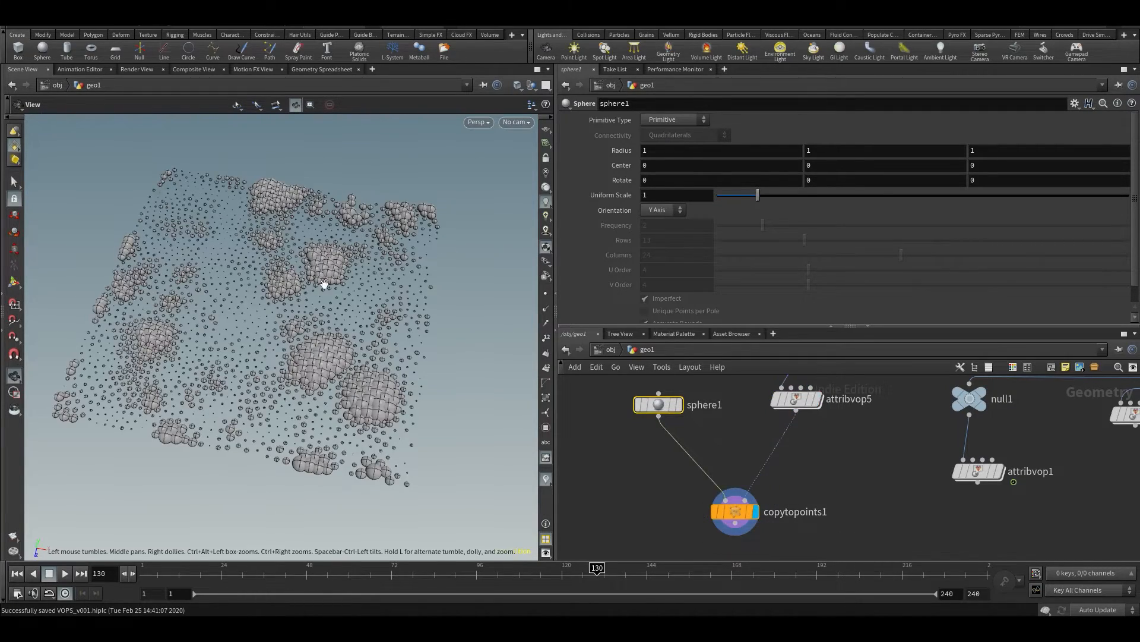
# Set attribvop5's noise Roughness to 0.658 and inspect the copied spheres from above
pyautogui.moveTo(301, 270); pyautogui.dragTo(259, 314)
pyautogui.scroll(3, 280, 323)
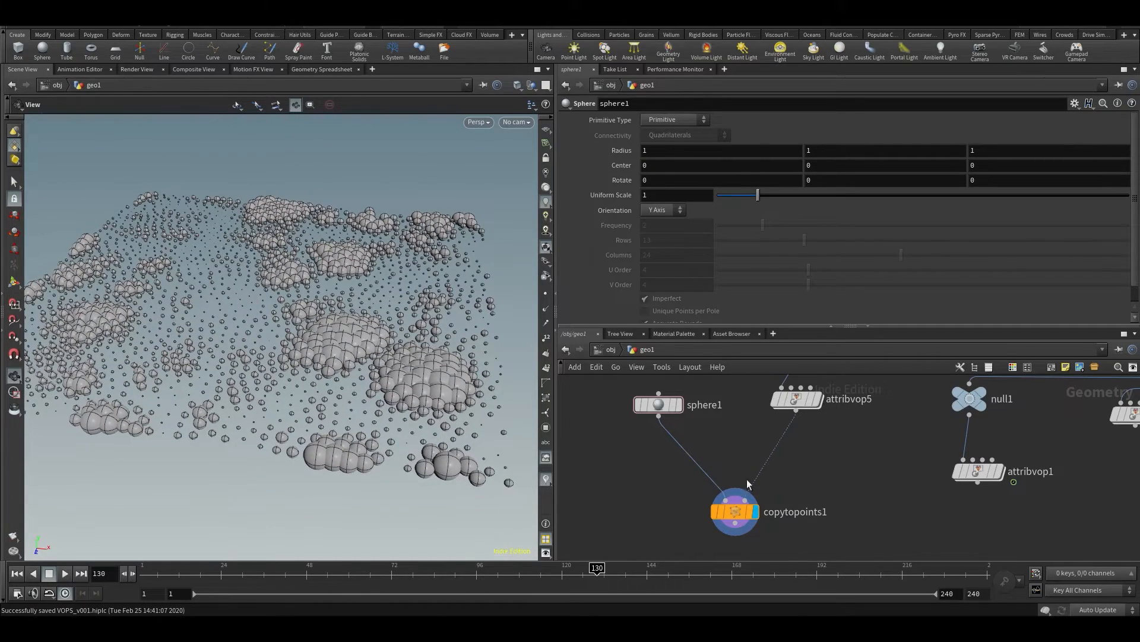
pyautogui.click(804, 394)
pyautogui.moveTo(609, 269)
pyautogui.mouseDown(button='middle')
pyautogui.moveTo(555, 268)
pyautogui.moveTo(611, 269)
pyautogui.mouseUp(button='middle')
pyautogui.moveTo(920, 319); pyautogui.dragTo(988, 344)
pyautogui.moveTo(400, 301); pyautogui.dragTo(410, 398)
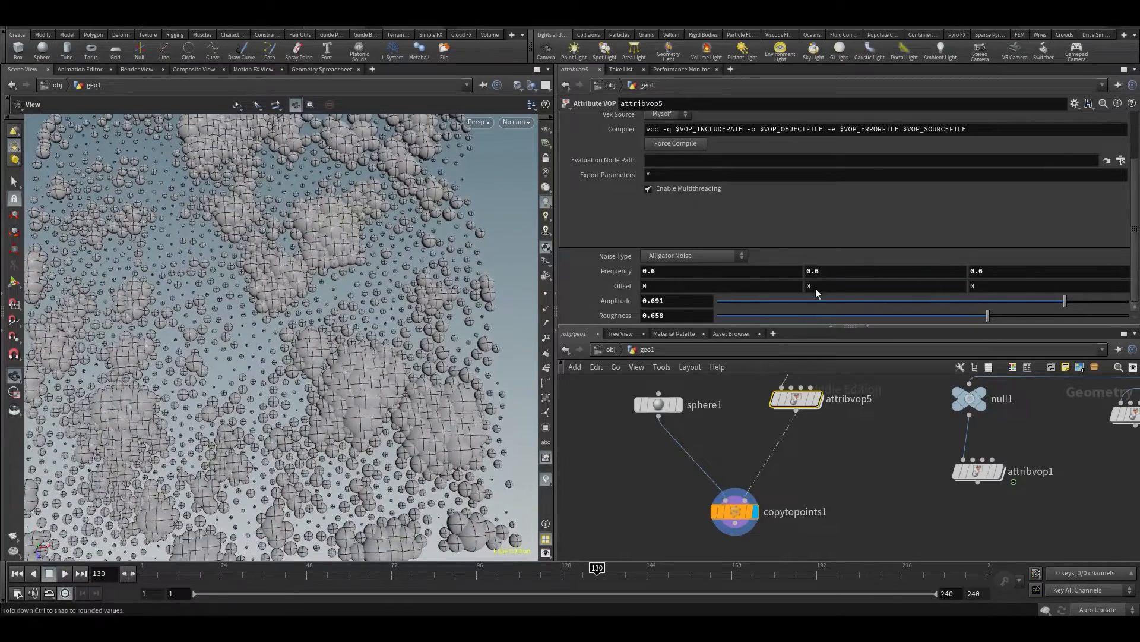
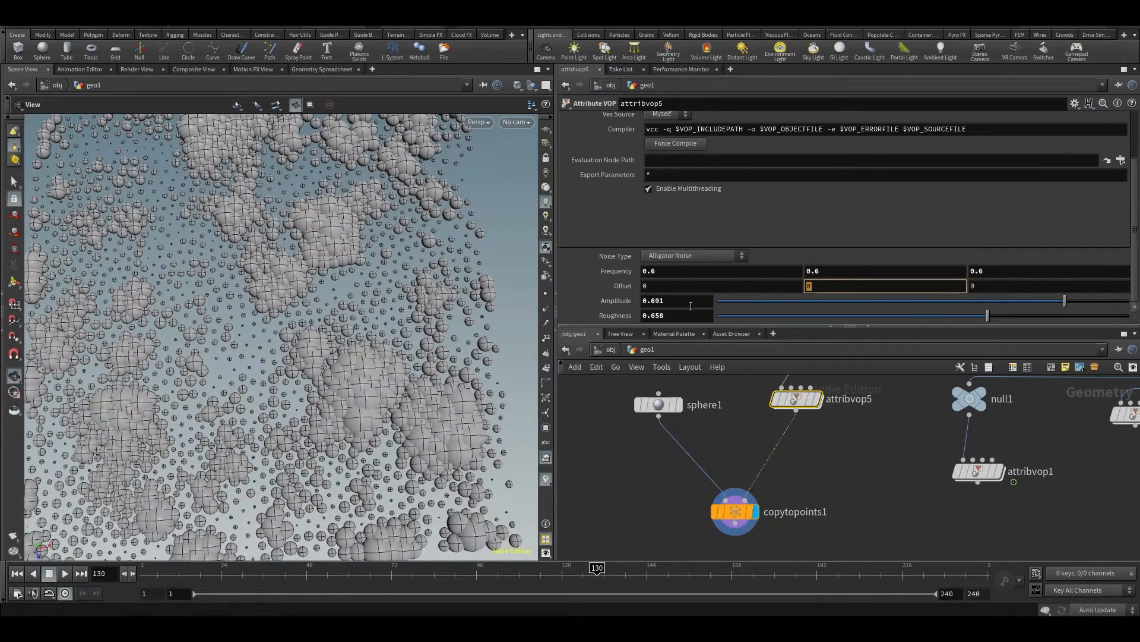
# Set the X Offset of attribvop5's noise to the expression $T and start playing the animation
pyautogui.write('$T')
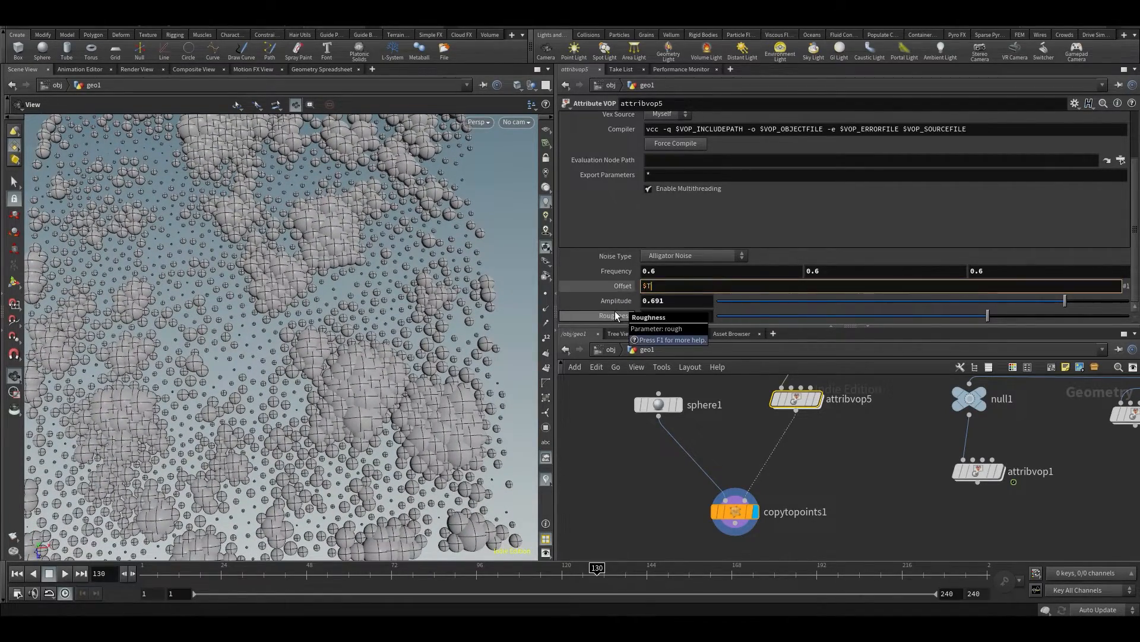
pyautogui.press('Return')
pyautogui.press('Up')
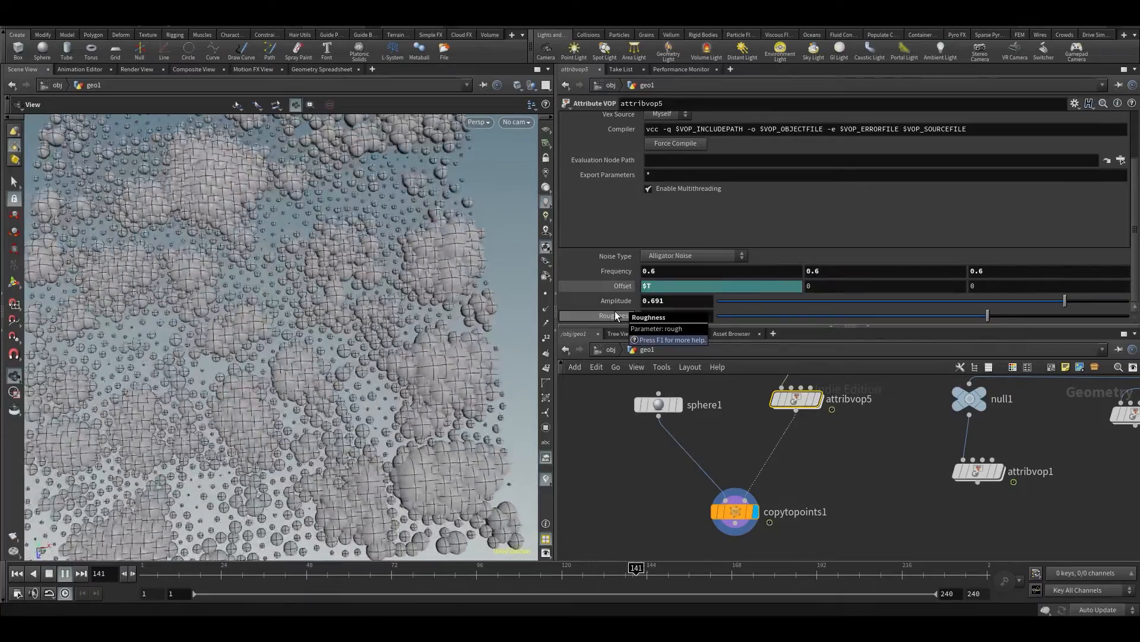
# Lower attribvop5's noise Roughness to 0.362 and inspect the animated spheres from a lower angle
pyautogui.scroll(-3, 350, 357)
pyautogui.moveTo(340, 368); pyautogui.dragTo(297, 404)
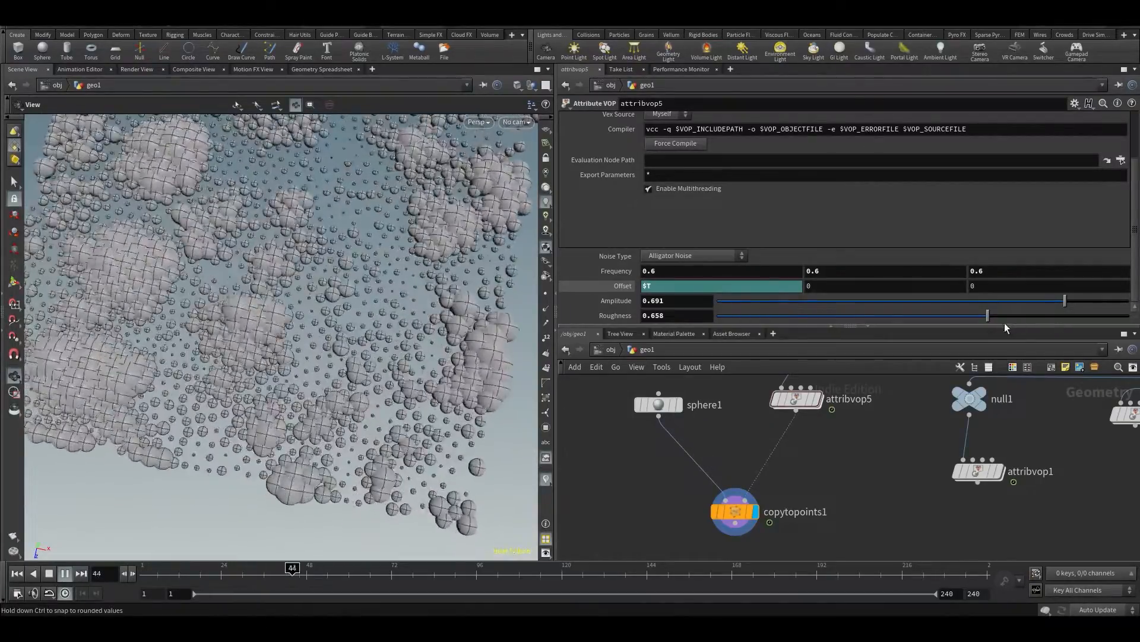
pyautogui.moveTo(977, 319); pyautogui.dragTo(867, 312)
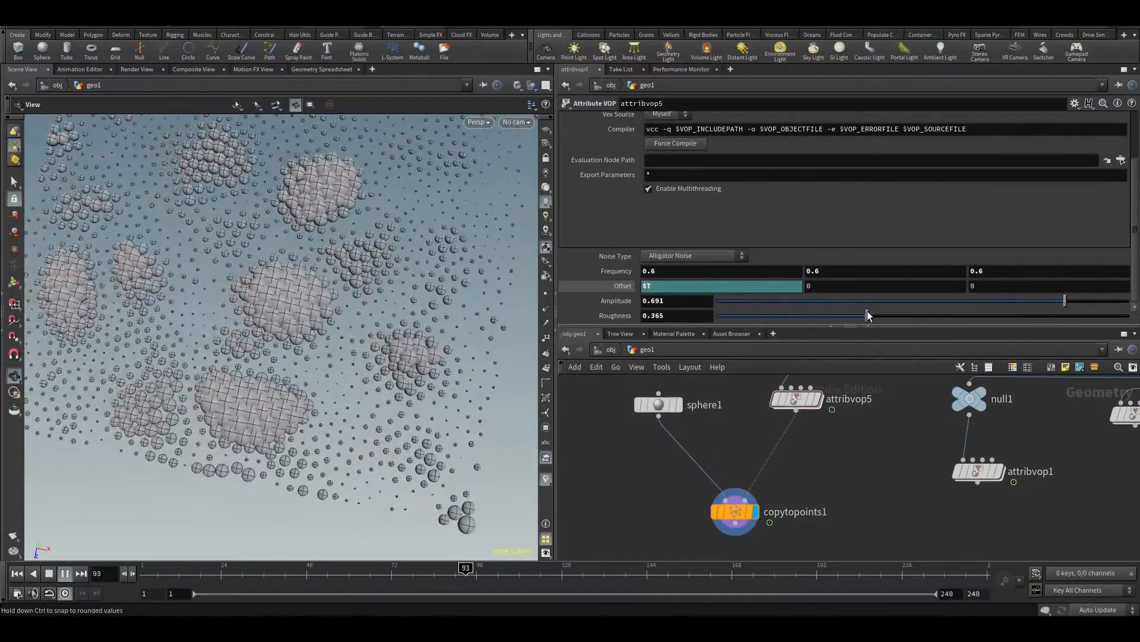
pyautogui.moveTo(397, 325); pyautogui.dragTo(327, 297)
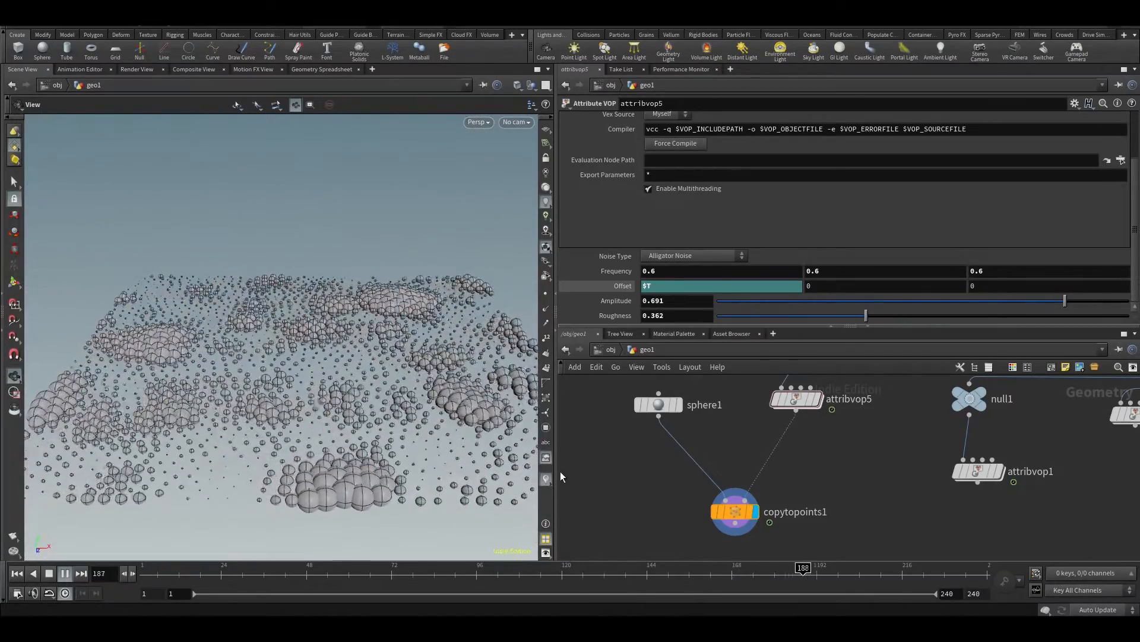
# Add a Pig Head test geometry node, try it in copytopoints1's first input, and reconnect sphere1 there
pyautogui.press('Tab')
pyautogui.write('pig')
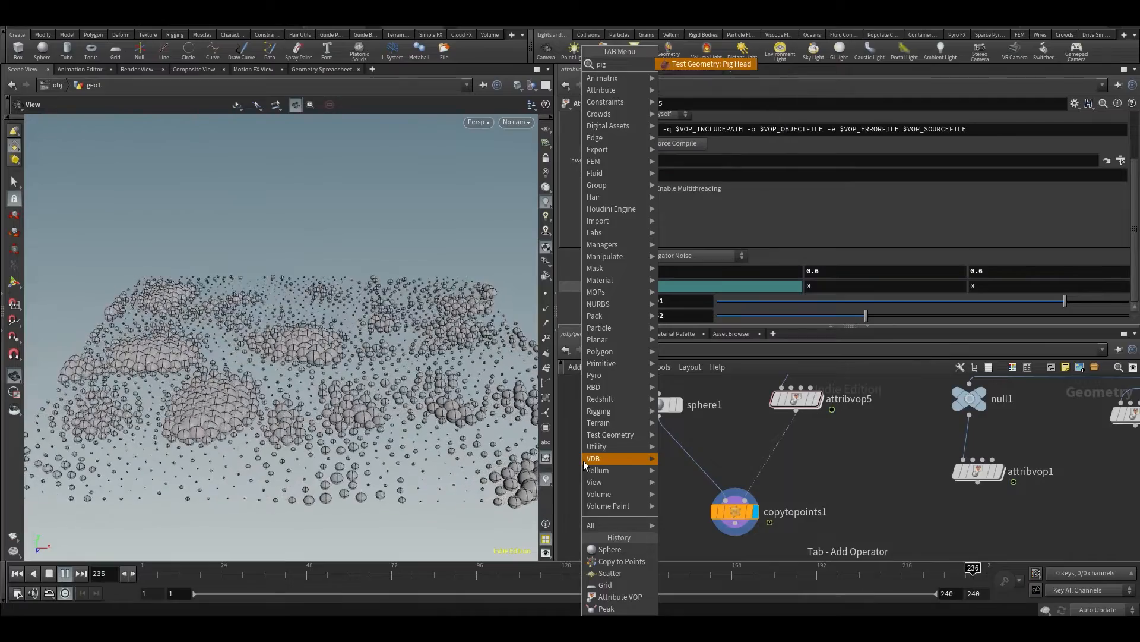
pyautogui.press('Return')
pyautogui.click(583, 461)
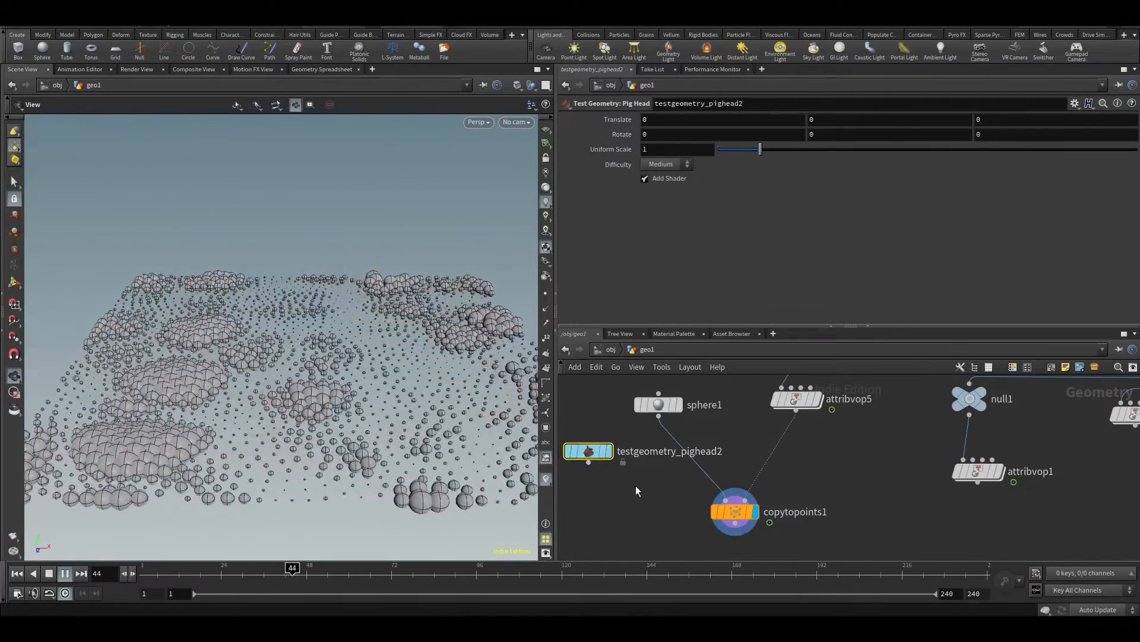
pyautogui.click(725, 495)
pyautogui.click(589, 462)
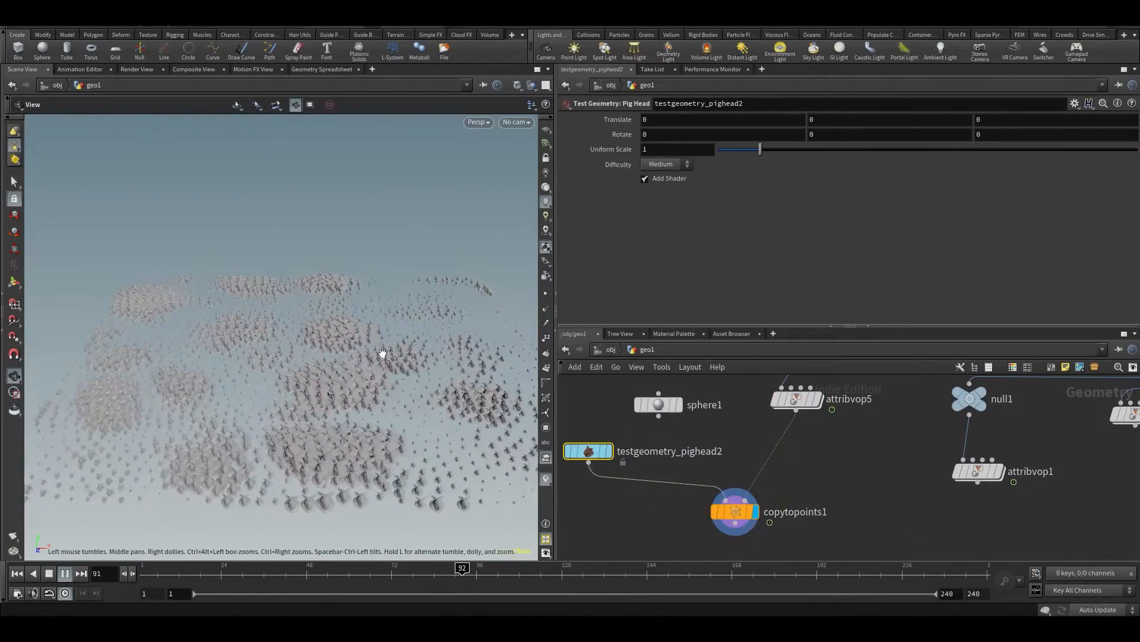
pyautogui.click(659, 416)
pyautogui.click(725, 499)
# Add a Box node and connect it to copytopoints1's first input in place of sphere1
pyautogui.press('Tab')
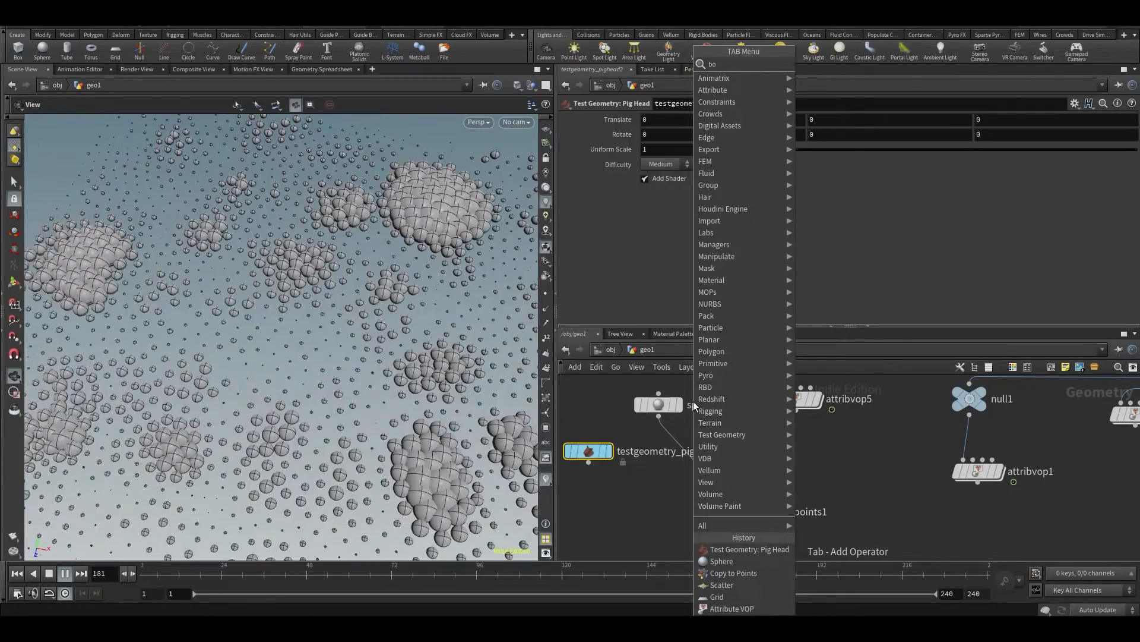
pyautogui.write('box')
pyautogui.press('Return')
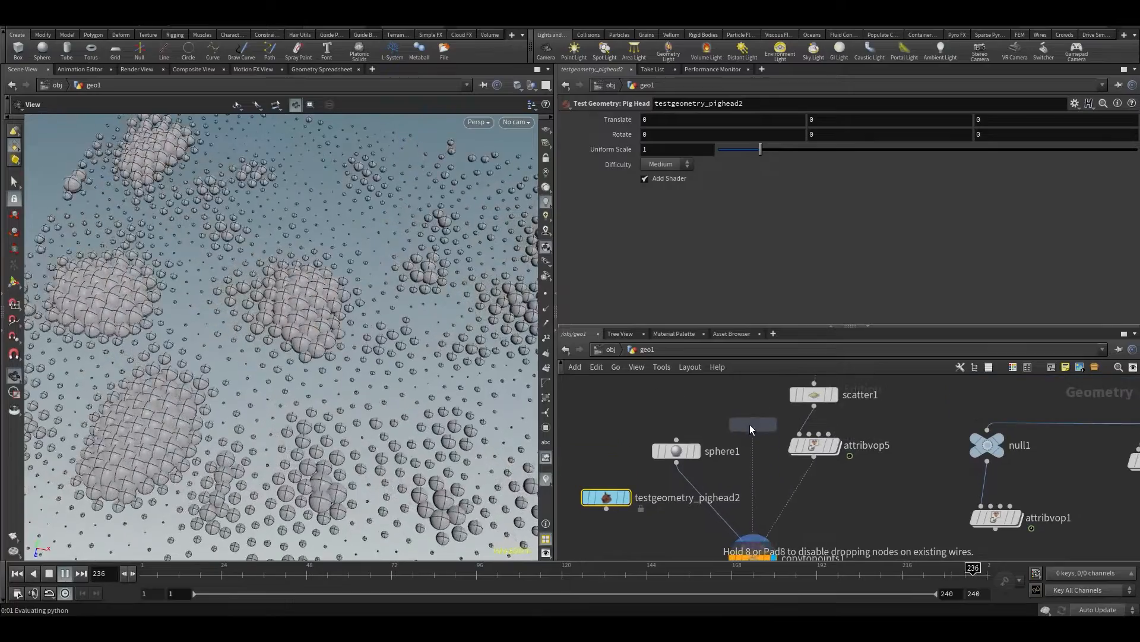
pyautogui.click(692, 394)
pyautogui.click(692, 407)
pyautogui.click(744, 546)
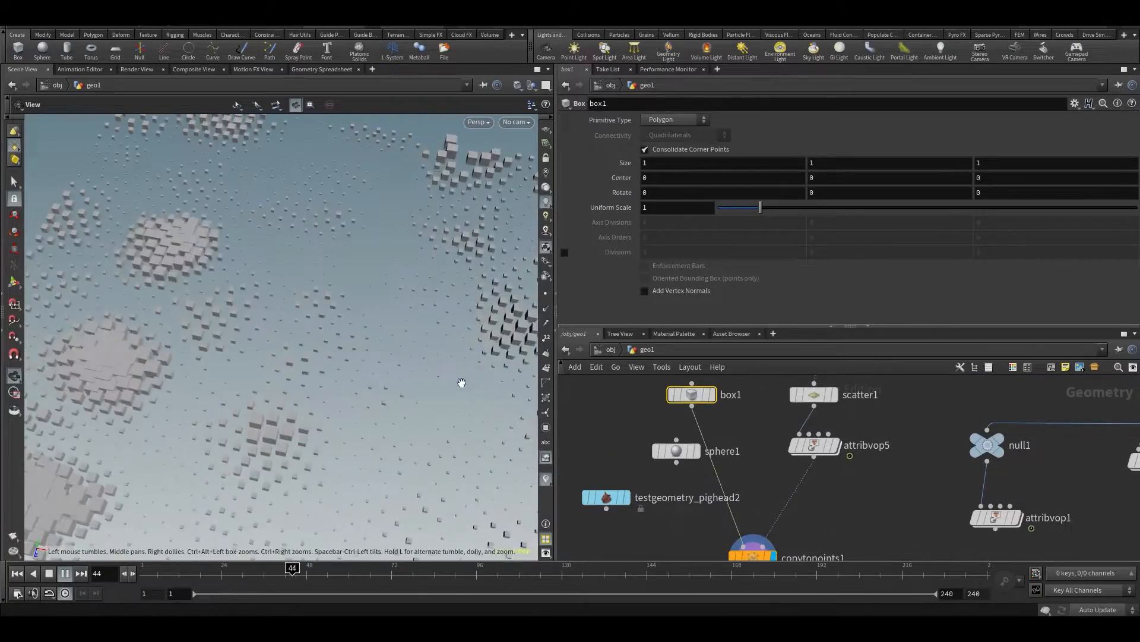
# Set box1's Uniform Scale to 1.93, stop playback at frame 104 and save the scene
pyautogui.moveTo(276, 355); pyautogui.dragTo(300, 298)
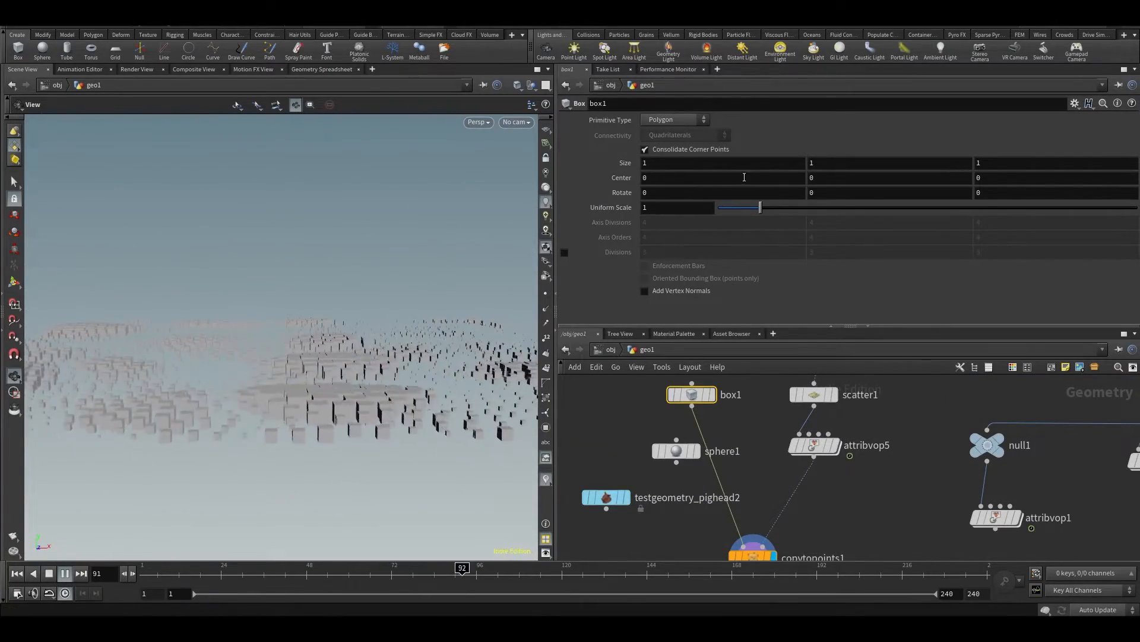
pyautogui.moveTo(307, 345); pyautogui.dragTo(287, 466)
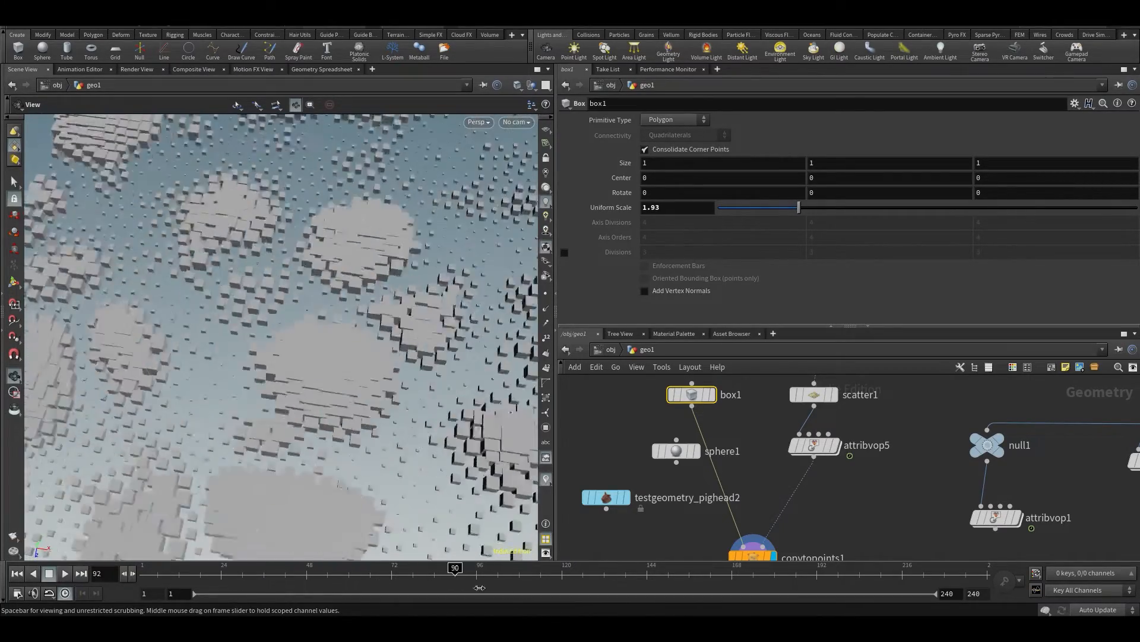
pyautogui.moveTo(815, 450)
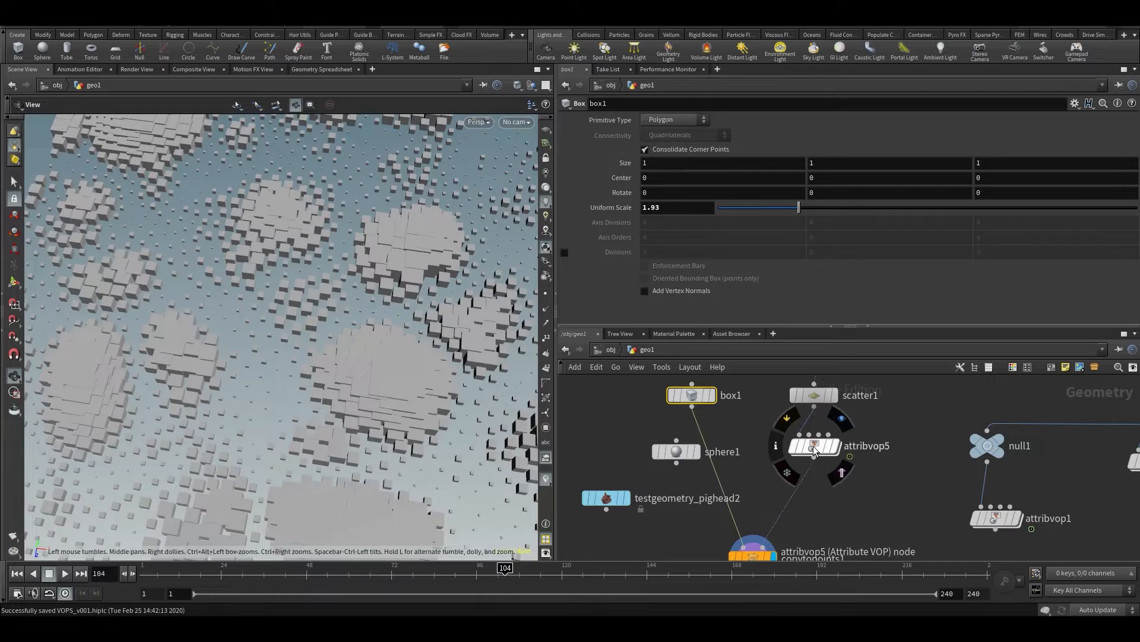
pyautogui.moveTo(420, 357); pyautogui.dragTo(357, 351)
# Inside attribvop5, insert a Multiply node on the wire between turbnoise1's noise output and the pscale bind1 node
pyautogui.doubleClick(813, 447)
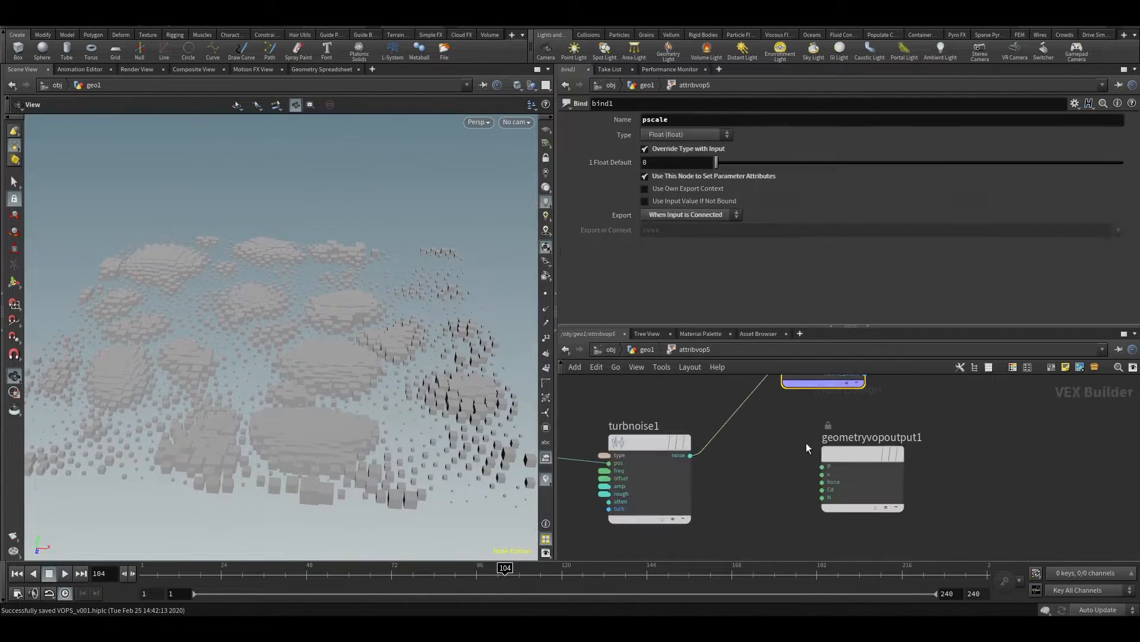
pyautogui.moveTo(840, 446); pyautogui.dragTo(799, 458, button='middle')
pyautogui.press('Tab')
pyautogui.write('m')
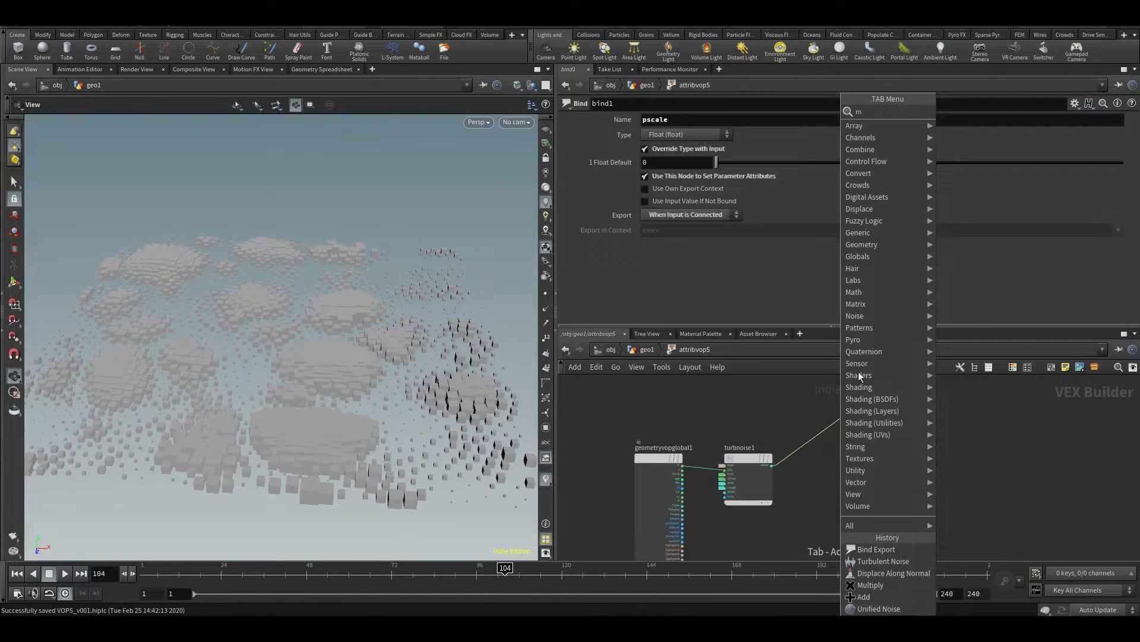
pyautogui.write('ul')
pyautogui.click(949, 113)
pyautogui.scroll(3, 820, 432)
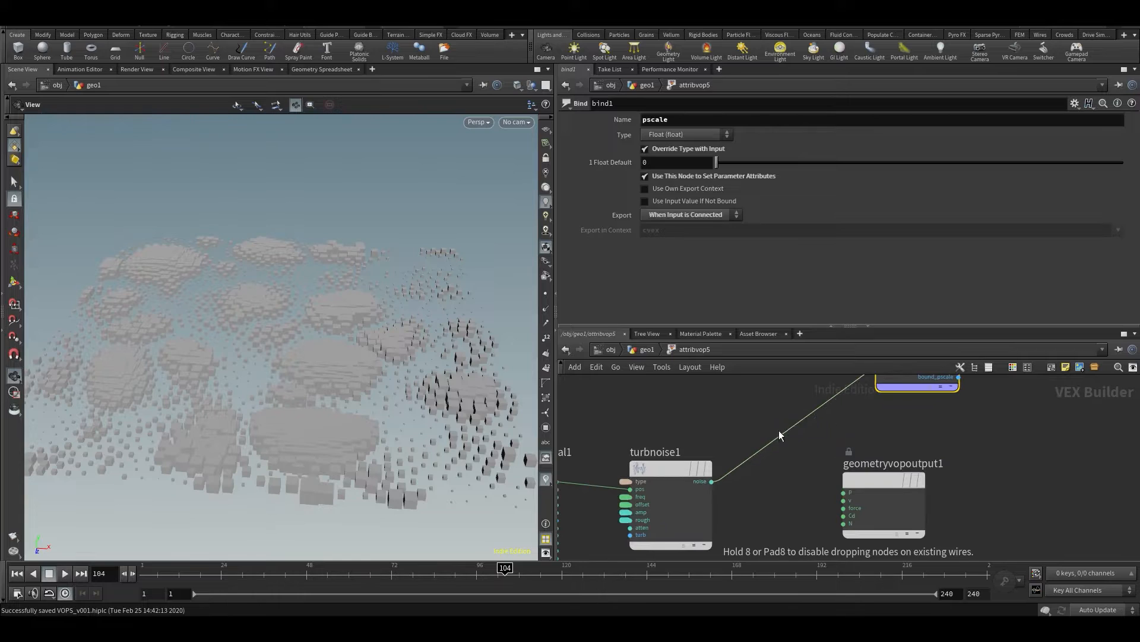
pyautogui.click(787, 429)
# Promote multiply1's second input to a parameter and set both its name and label to scale
pyautogui.rightClick(797, 430)
pyautogui.click(826, 423)
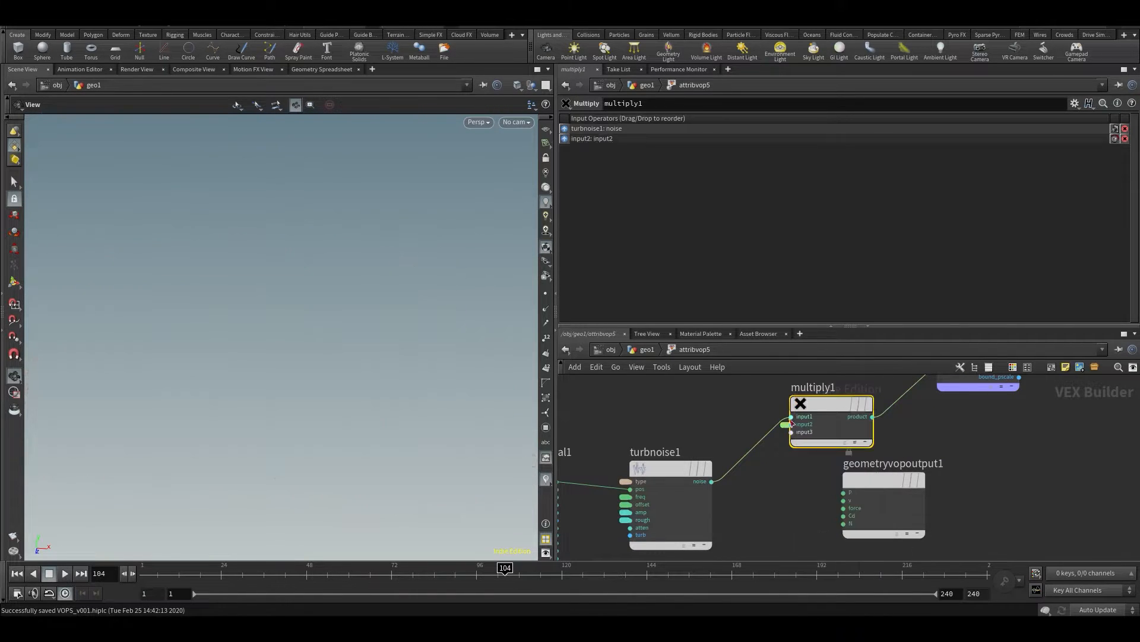
pyautogui.click(785, 424)
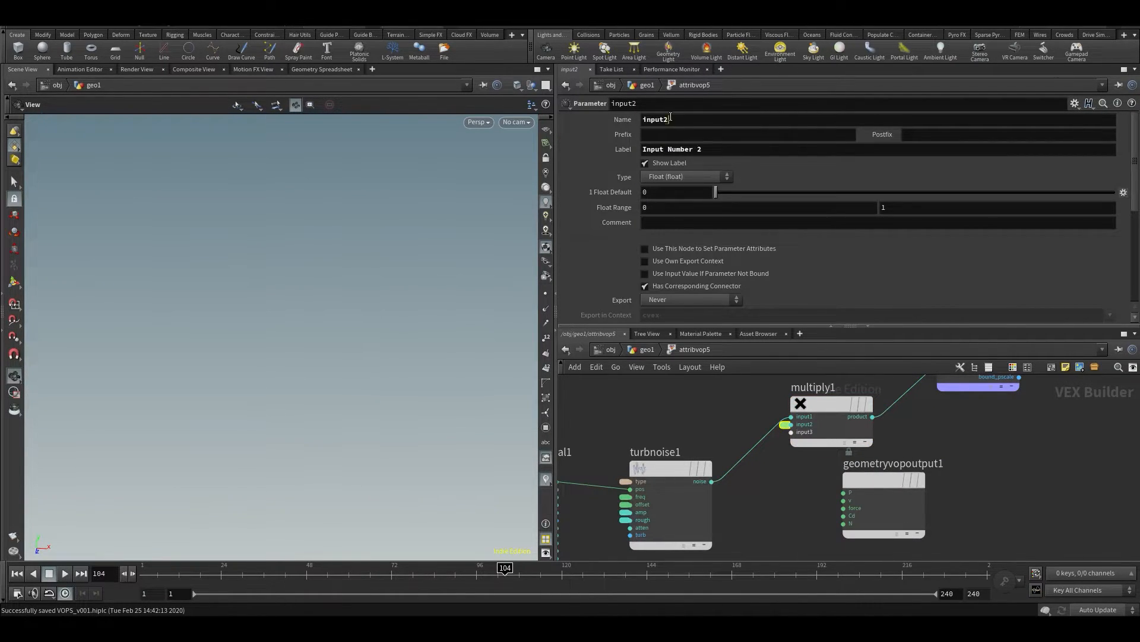
pyautogui.click(674, 119)
pyautogui.write('scLE')
pyautogui.press('BackSpace')
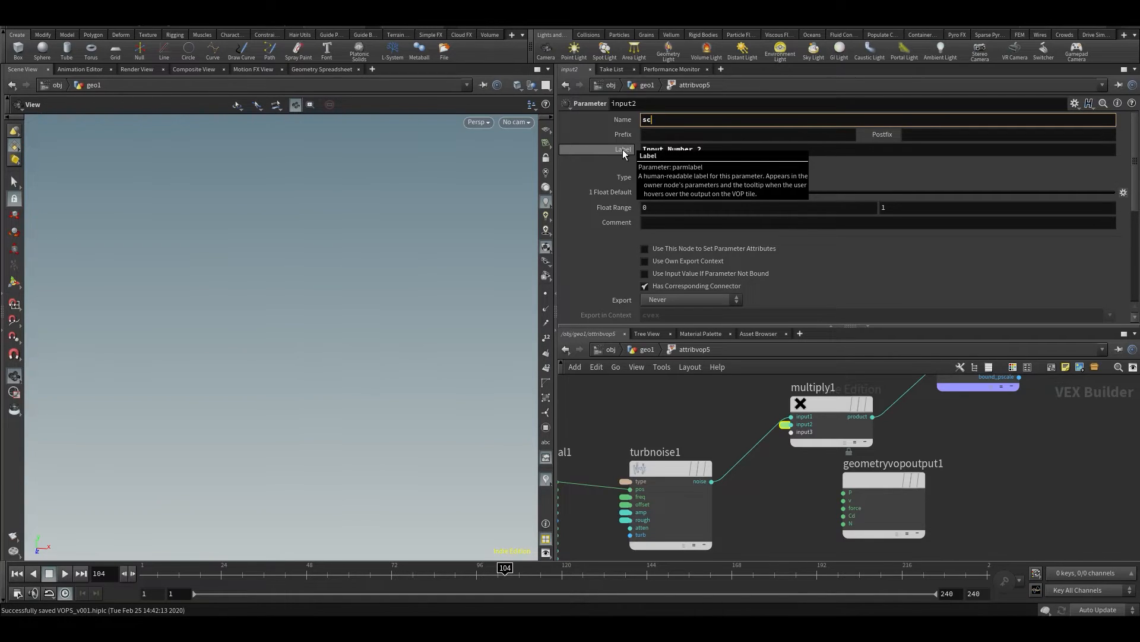
pyautogui.press('Tab')
pyautogui.press('Tab')
pyautogui.write('s')
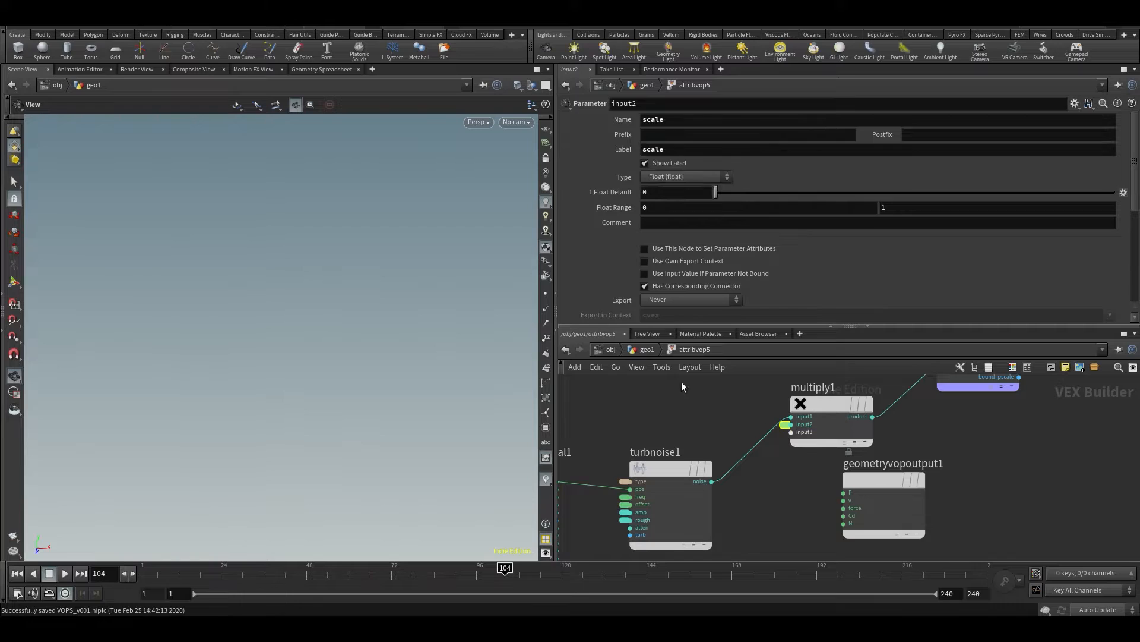
pyautogui.write('u')
# Return to geo1, set attribvop5's scale parameter to 0.866, inspect the boxes during playback and save the scene
pyautogui.moveTo(783, 314); pyautogui.dragTo(1033, 315)
pyautogui.moveTo(679, 314); pyautogui.dragTo(737, 313, button='middle')
pyautogui.moveTo(319, 292); pyautogui.dragTo(317, 348)
pyautogui.click(1075, 315)
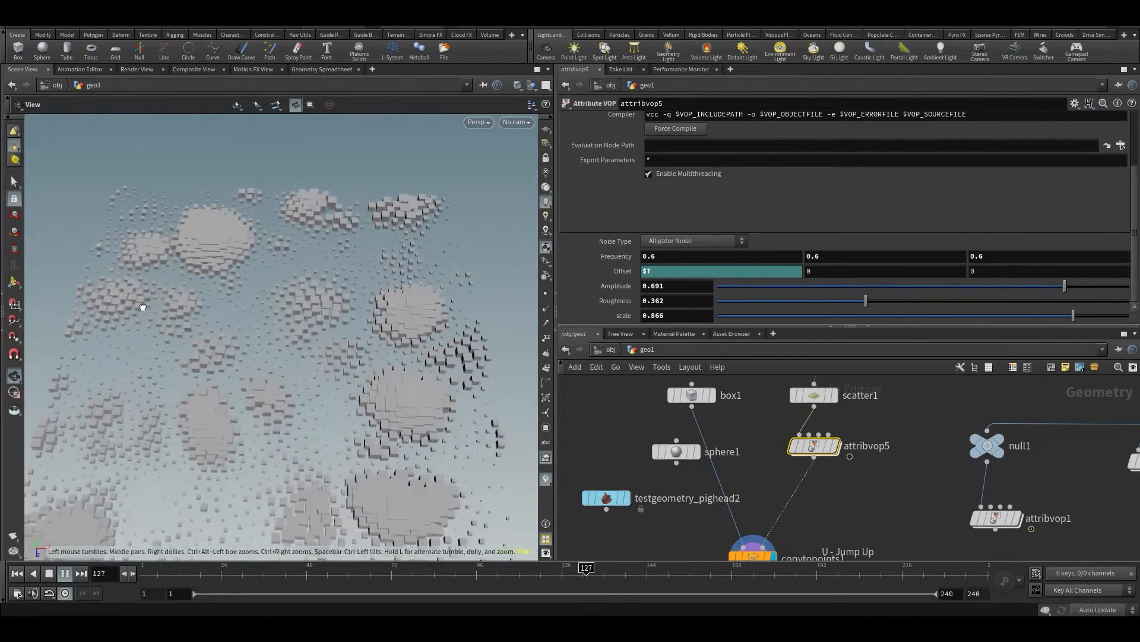
pyautogui.moveTo(236, 271); pyautogui.dragTo(288, 252)
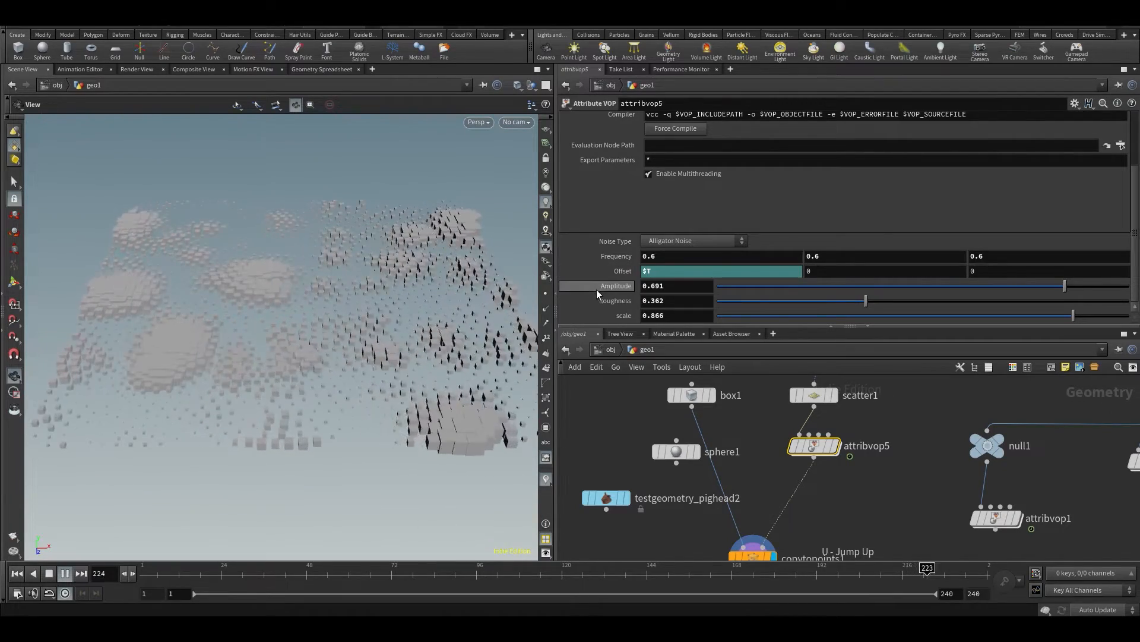
pyautogui.hotkey('ctrl', 's')
# Inside attribvop5, duplicate turbnoise1 together with its promoted parameters and place the copy above it
pyautogui.doubleClick(815, 447)
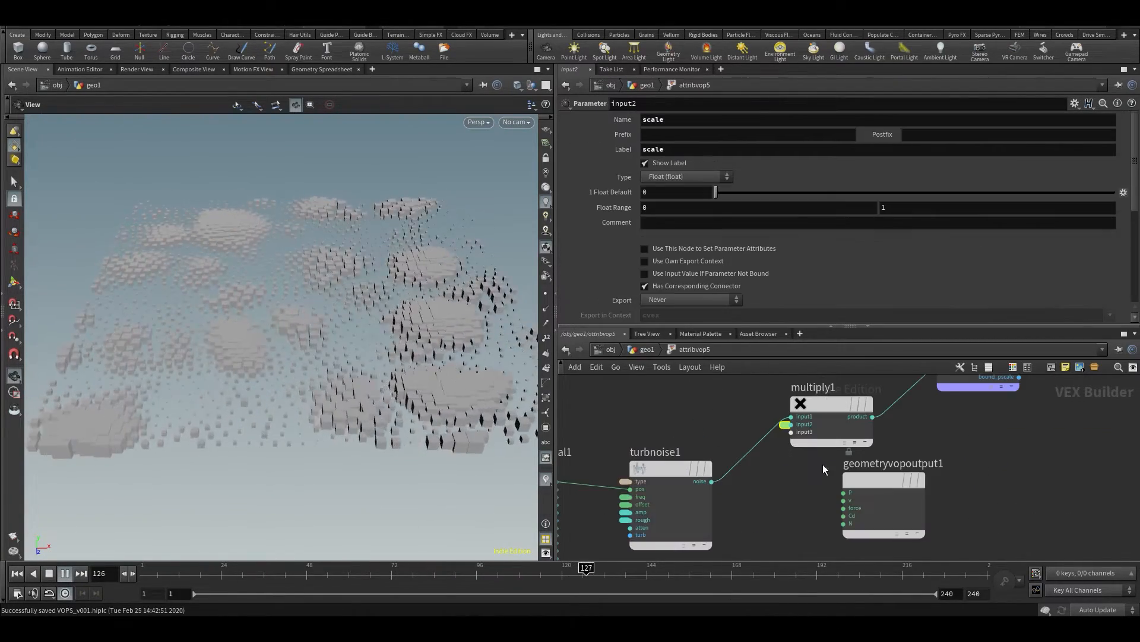
pyautogui.scroll(-3, 778, 507)
pyautogui.moveTo(822, 491); pyautogui.dragTo(854, 528)
pyautogui.moveTo(771, 486); pyautogui.dragTo(859, 417, button='middle')
pyautogui.click(772, 416)
pyautogui.hotkey('ctrl', 'c')
pyautogui.moveTo(771, 399); pyautogui.dragTo(778, 477, button='middle')
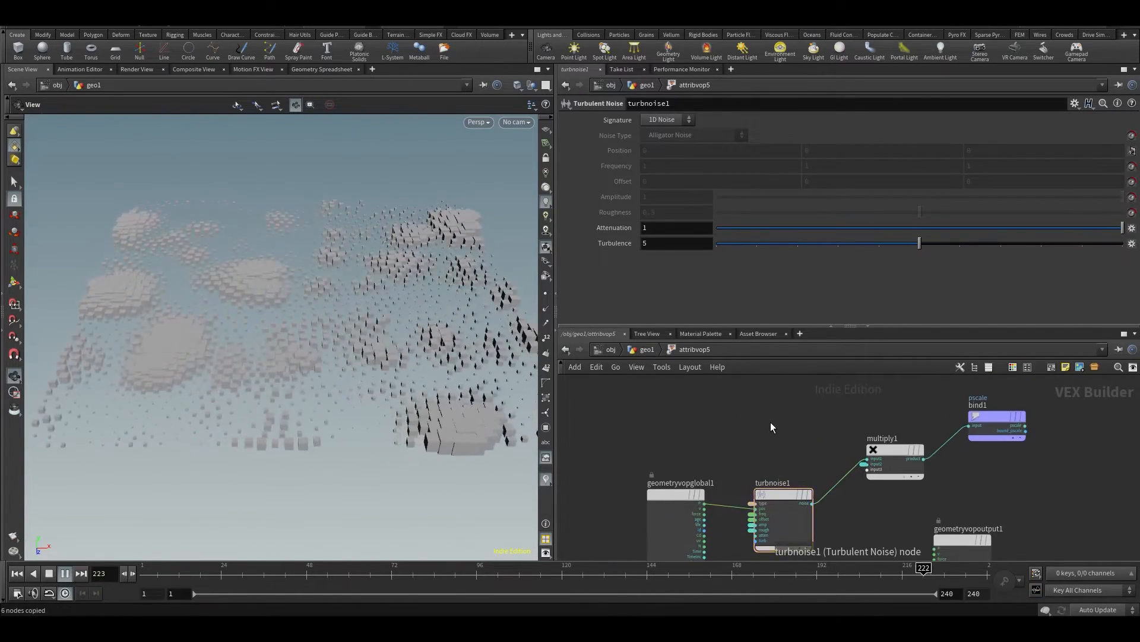
pyautogui.hotkey('ctrl', 'v')
# Delete the promoted type, frequency, offset, amplitude and roughness parameters from turbnoise2, keeping its position input wired
pyautogui.scroll(3, 775, 468)
pyautogui.click(775, 419)
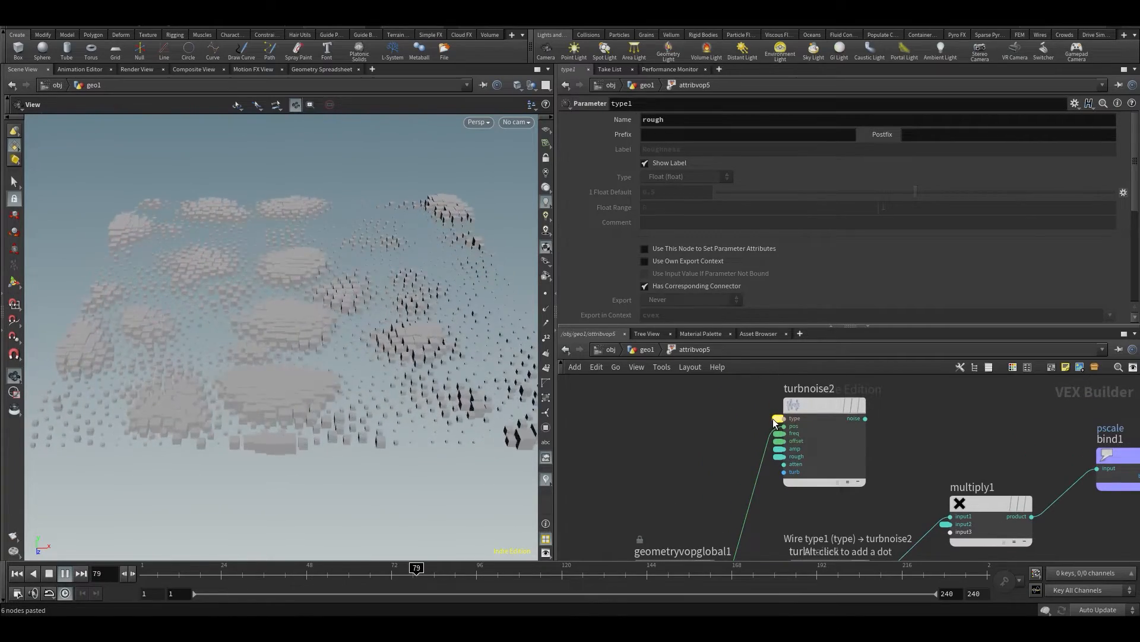
pyautogui.press('Delete')
pyautogui.click(779, 442)
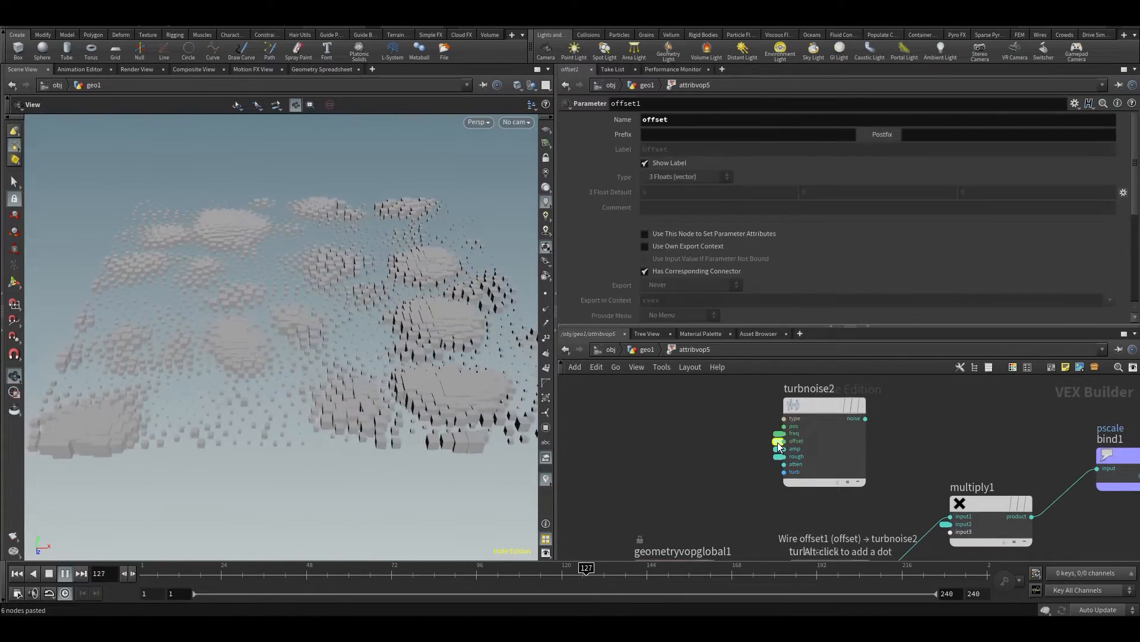
pyautogui.hotkey('ctrl', 'z')
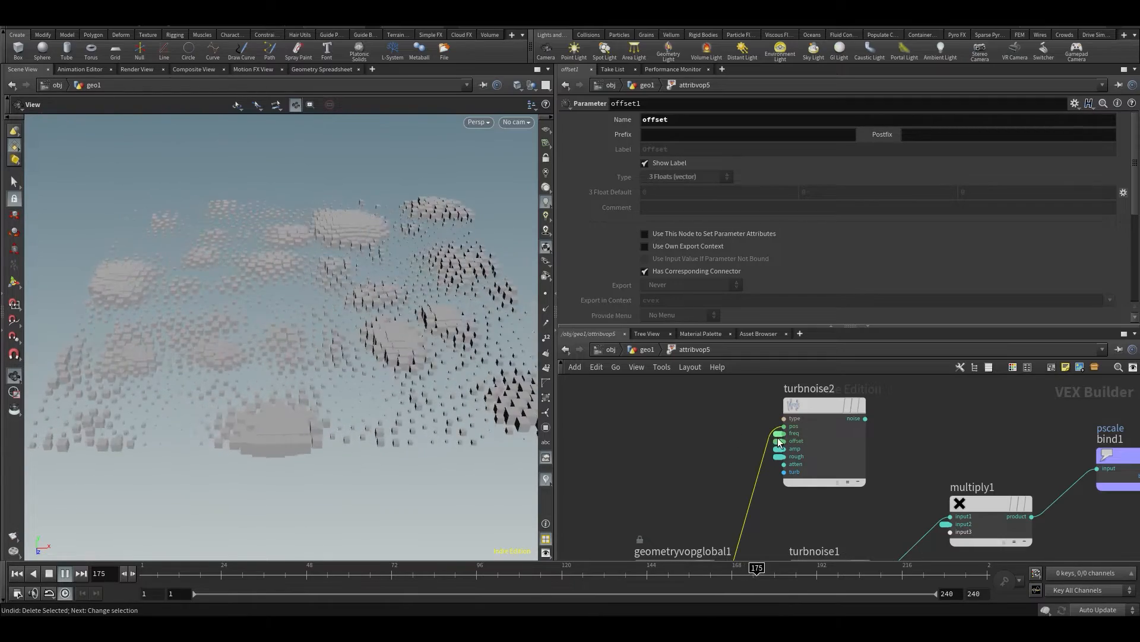
pyautogui.click(779, 435)
pyautogui.click(779, 441)
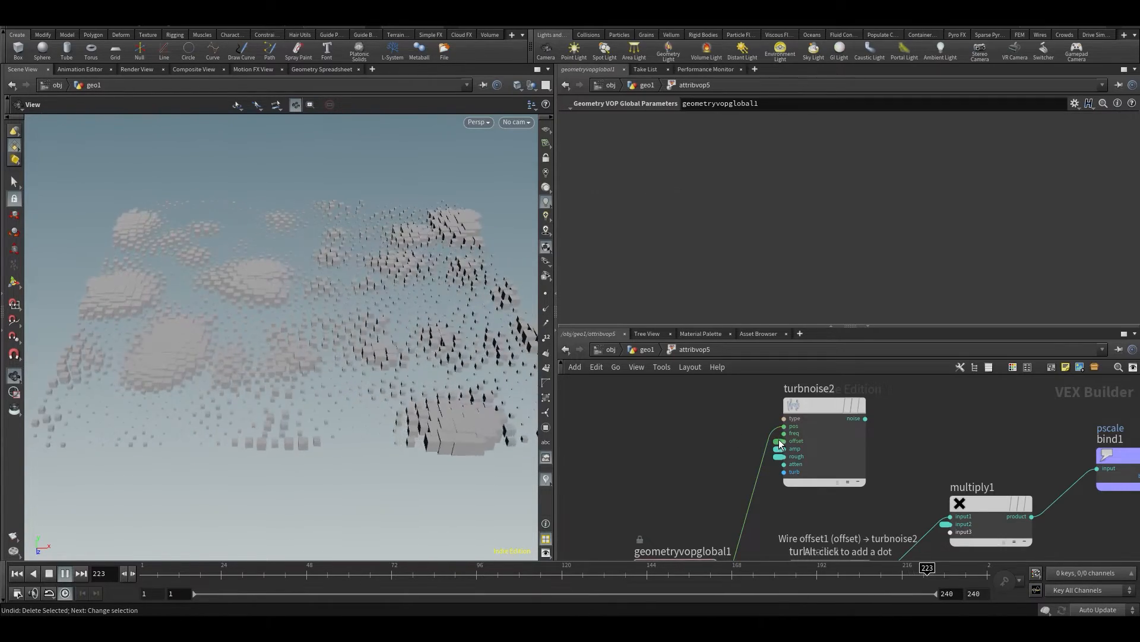
pyautogui.click(779, 448)
pyautogui.click(780, 456)
# Reposition turbnoise2 and change its Signature to 3D Noise
pyautogui.moveTo(810, 407); pyautogui.dragTo(842, 417)
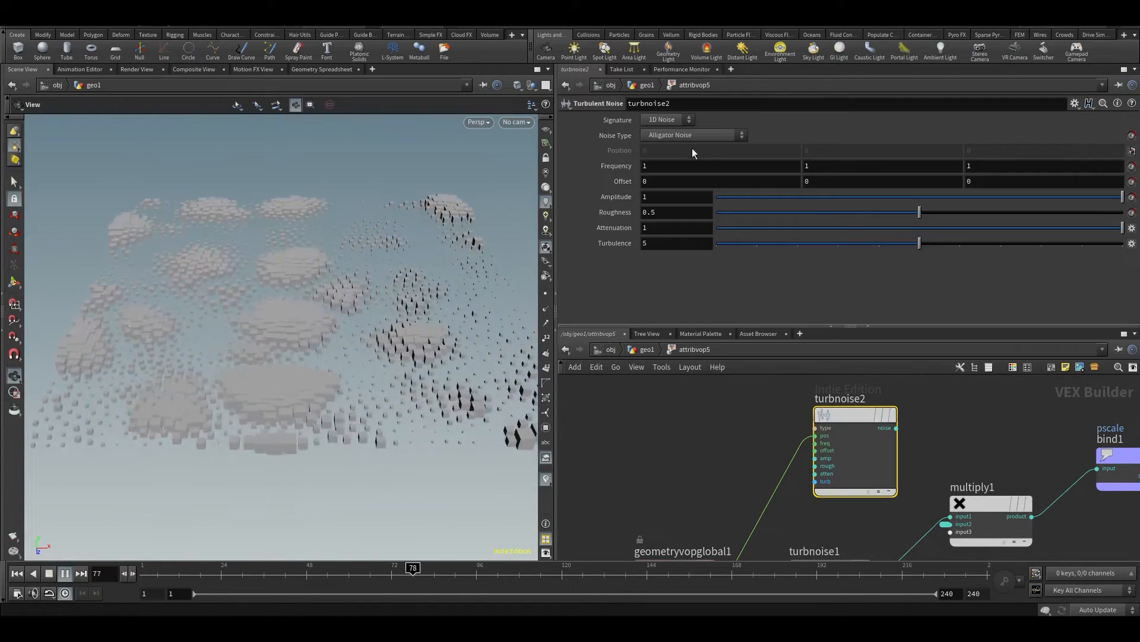
pyautogui.click(665, 120)
pyautogui.click(668, 141)
# Expand turbnoise1's promoted type parameter into a full node and place it above geometryvopglobal1
pyautogui.scroll(-3, 729, 553)
pyautogui.moveTo(730, 552); pyautogui.dragTo(736, 474, button='middle')
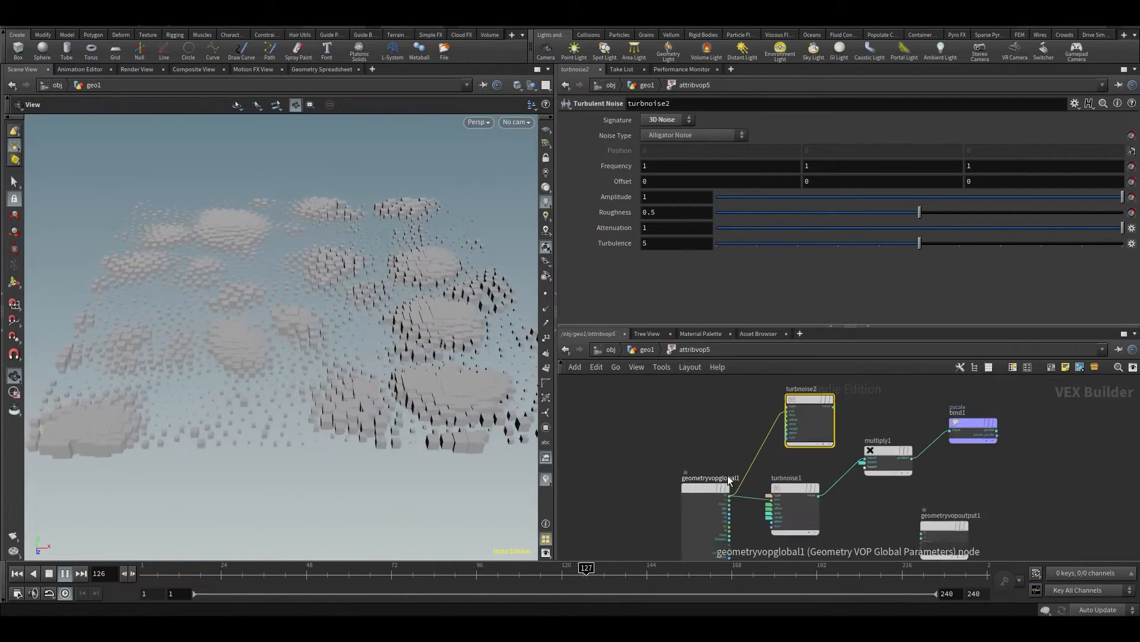
pyautogui.moveTo(698, 488); pyautogui.dragTo(656, 489)
pyautogui.scroll(2, 707, 484)
pyautogui.doubleClick(795, 499)
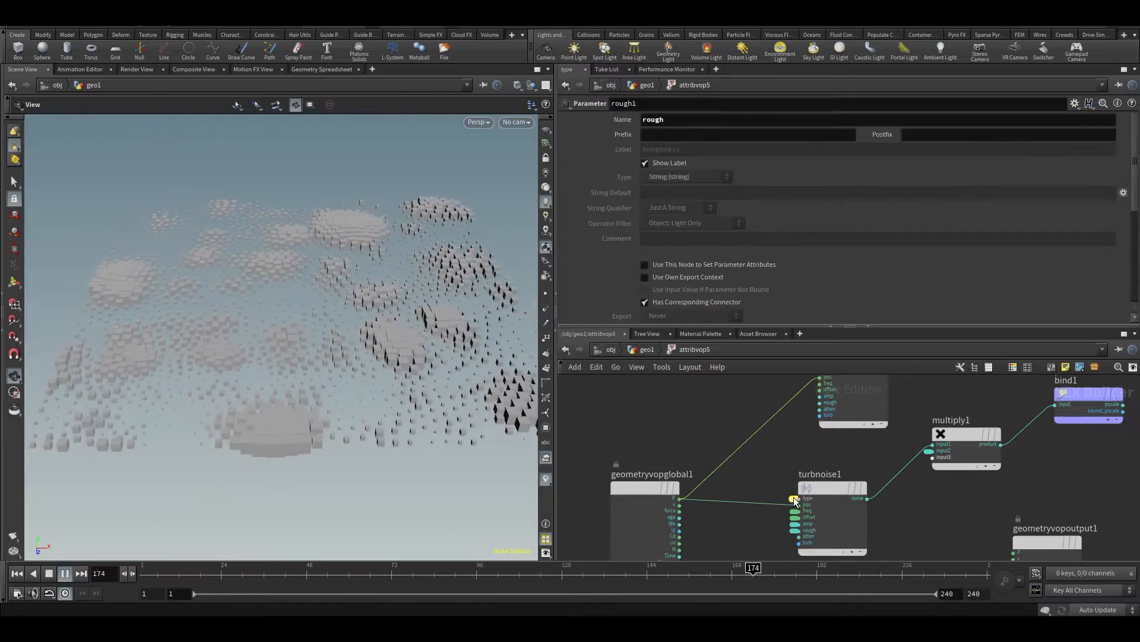
pyautogui.moveTo(802, 482); pyautogui.dragTo(805, 493, button='middle')
pyautogui.moveTo(720, 443); pyautogui.dragTo(648, 408)
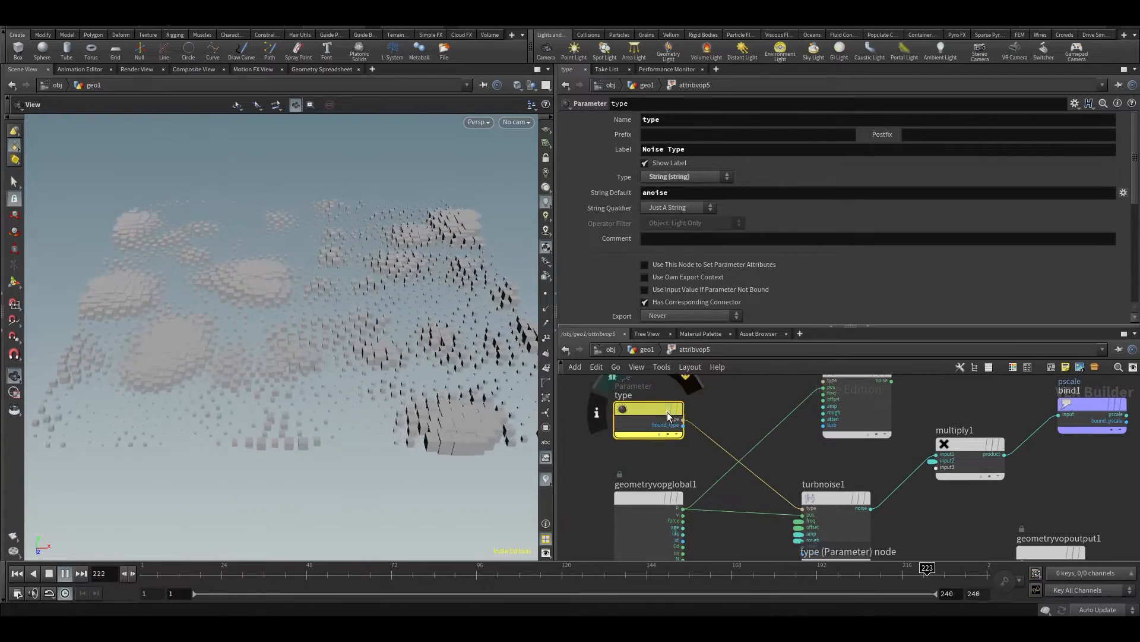
# Wire the Noise Type parameter's type output to turbnoise2's type input as well
pyautogui.click(683, 418)
pyautogui.moveTo(739, 412); pyautogui.dragTo(756, 387, button='middle')
pyautogui.click(801, 402)
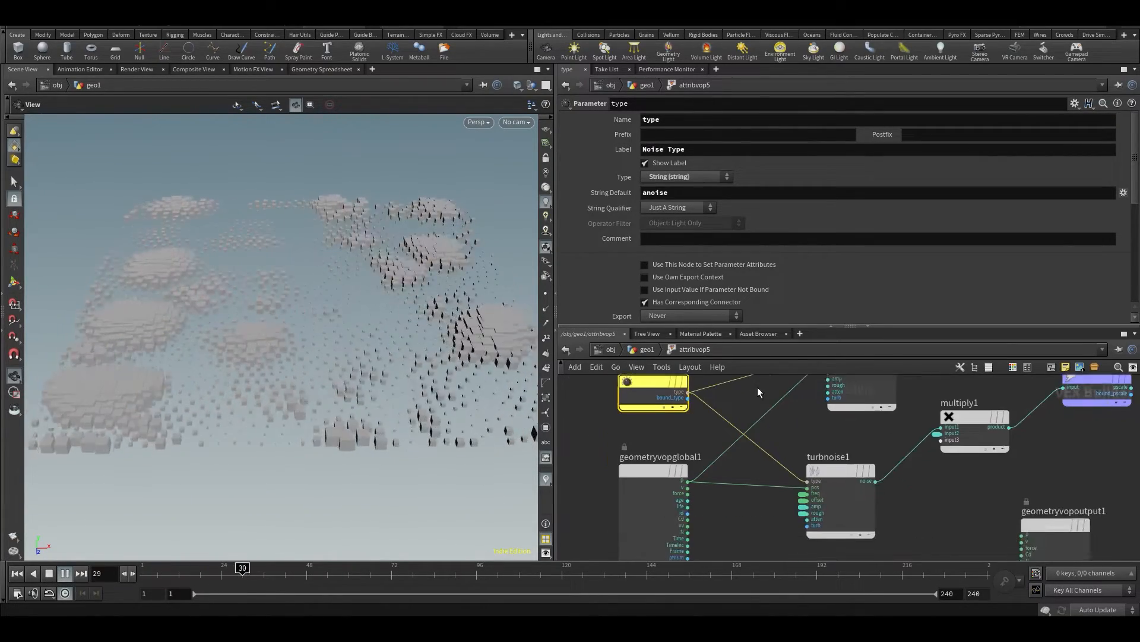
pyautogui.scroll(2, 781, 470)
pyautogui.scroll(-4, 772, 469)
pyautogui.moveTo(687, 424); pyautogui.dragTo(646, 396)
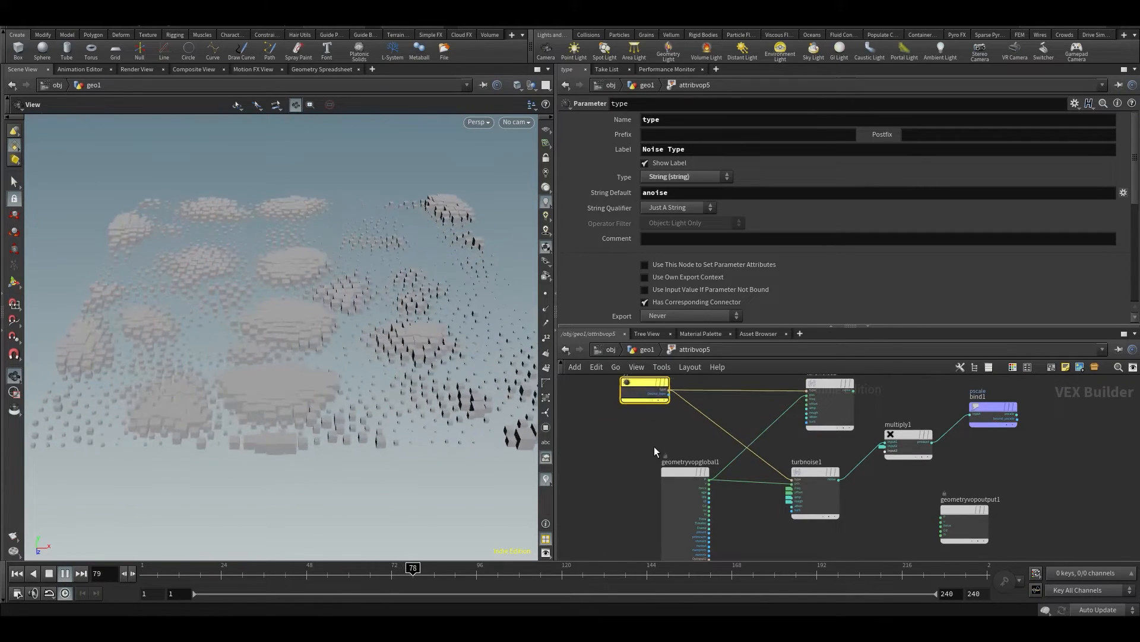
# Stop playback, expand turbnoise1's promoted freq parameter into a full node, and wire its output to turbnoise2's freq input too
pyautogui.moveTo(669, 472); pyautogui.dragTo(594, 512)
pyautogui.hotkey('ctrl', 'b')
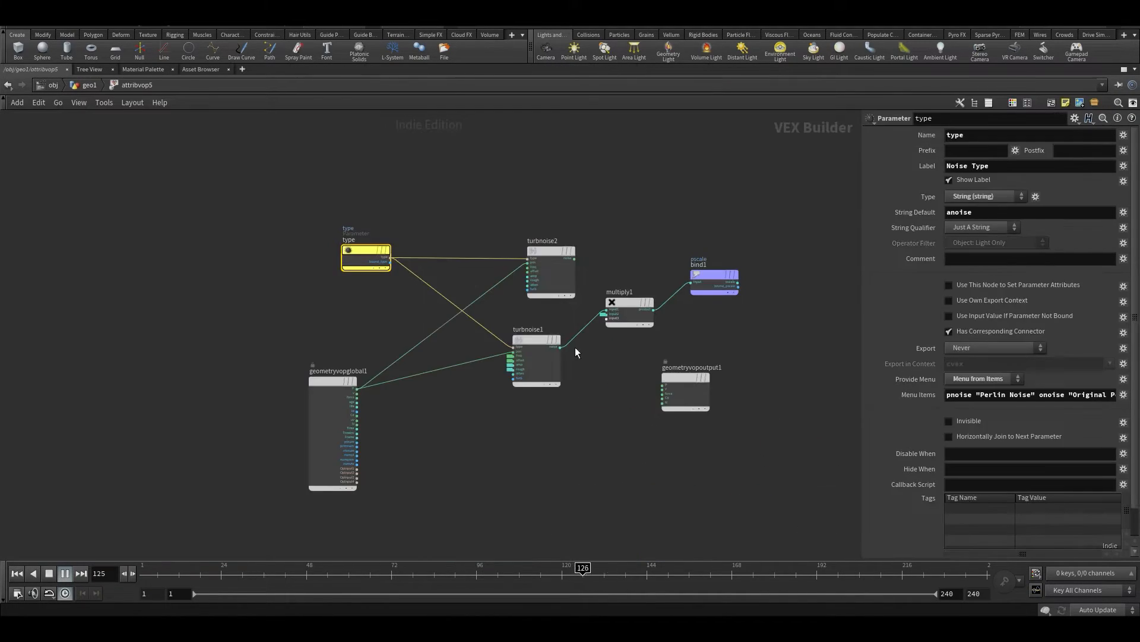
pyautogui.scroll(5, 463, 360)
pyautogui.moveTo(450, 407); pyautogui.dragTo(537, 458, button='middle')
pyautogui.click(562, 574)
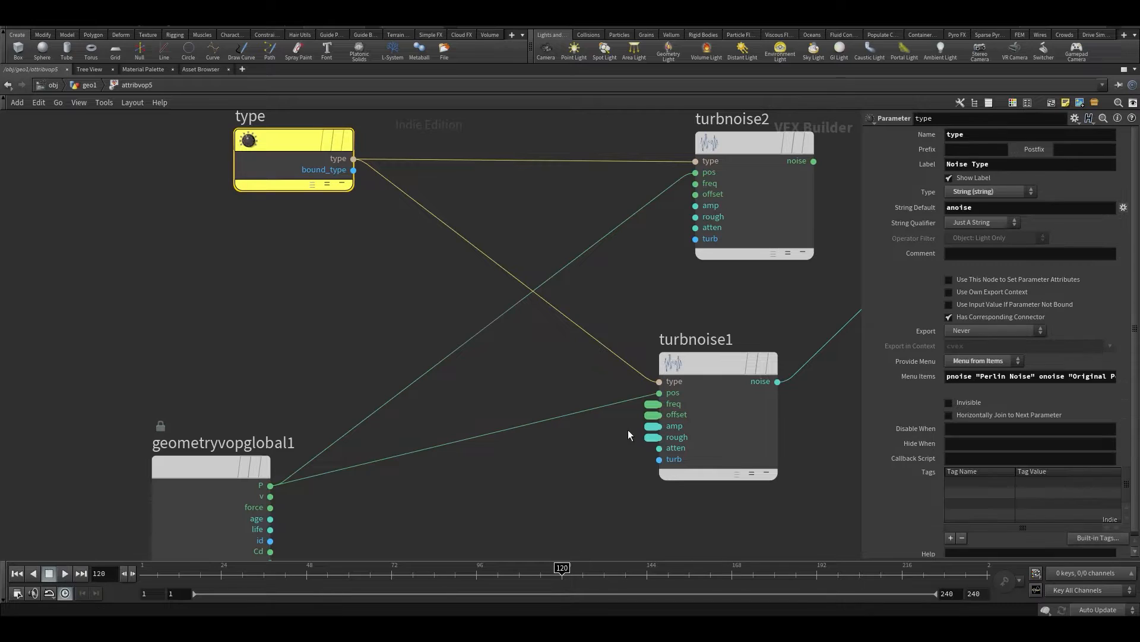
pyautogui.middleClick(652, 408)
pyautogui.moveTo(558, 306); pyautogui.dragTo(197, 269)
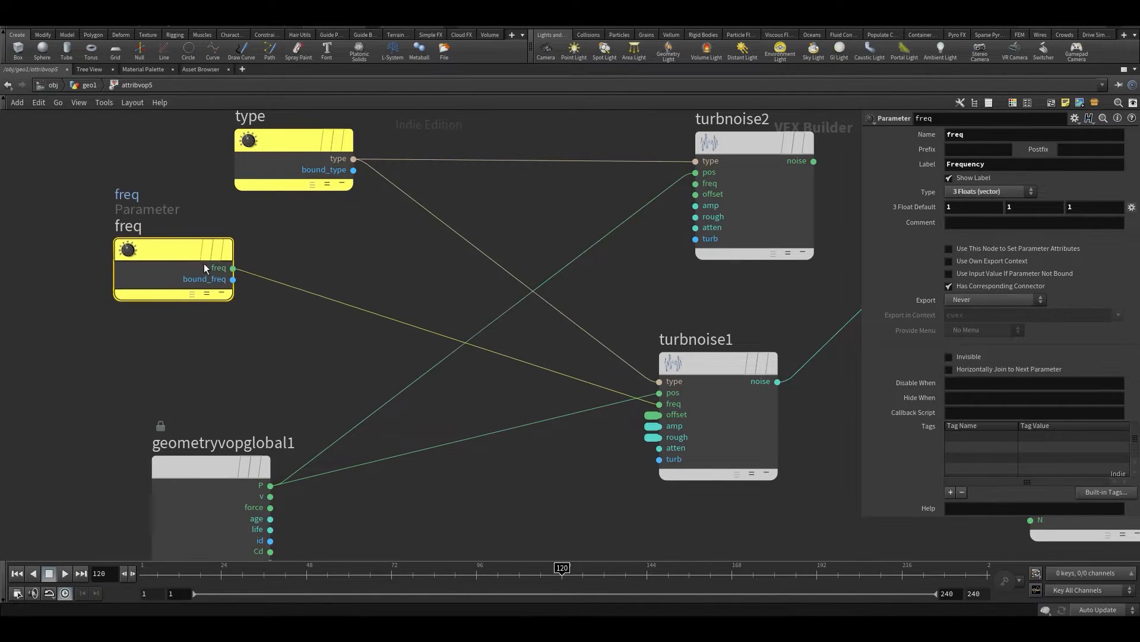
pyautogui.click(233, 267)
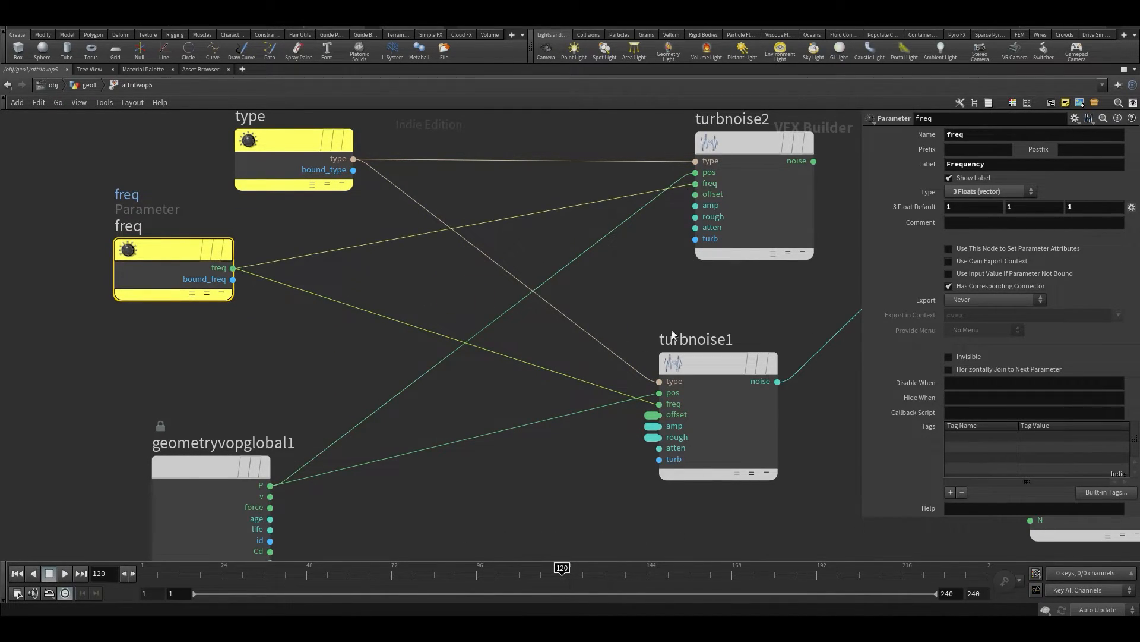
# Expand turbnoise1's promoted offset parameter into a full node below freq and wire its output to turbnoise2's offset input
pyautogui.middleClick(653, 414)
pyautogui.moveTo(522, 309); pyautogui.dragTo(29, 356)
pyautogui.click(111, 370)
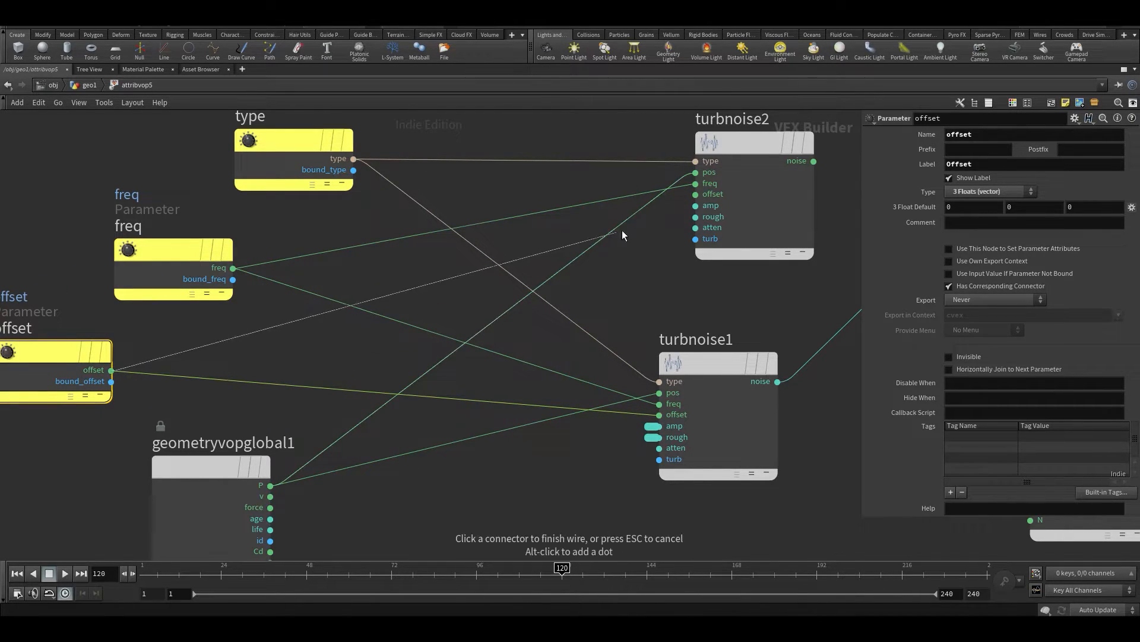
pyautogui.click(695, 195)
# Expand turbnoise1's promoted amp parameter into a full node below offset and wire its output to turbnoise2's amp input
pyautogui.middleClick(652, 426)
pyautogui.moveTo(550, 320); pyautogui.dragTo(34, 448)
pyautogui.click(71, 462)
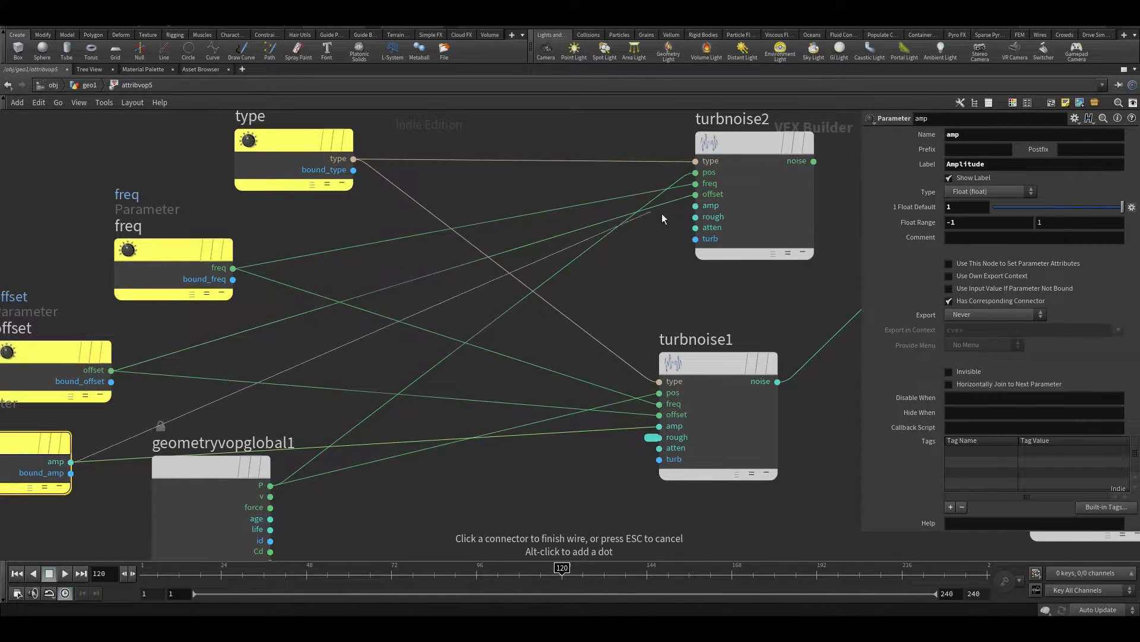
pyautogui.click(696, 206)
# Expand turbnoise1's promoted rough parameter into a full node below amp and wire its output to turbnoise2's rough input
pyautogui.scroll(-3, 624, 442)
pyautogui.moveTo(624, 442); pyautogui.dragTo(638, 405, button='middle')
pyautogui.scroll(-3, 638, 405)
pyautogui.moveTo(525, 408); pyautogui.dragTo(528, 467)
pyautogui.scroll(2, 621, 397)
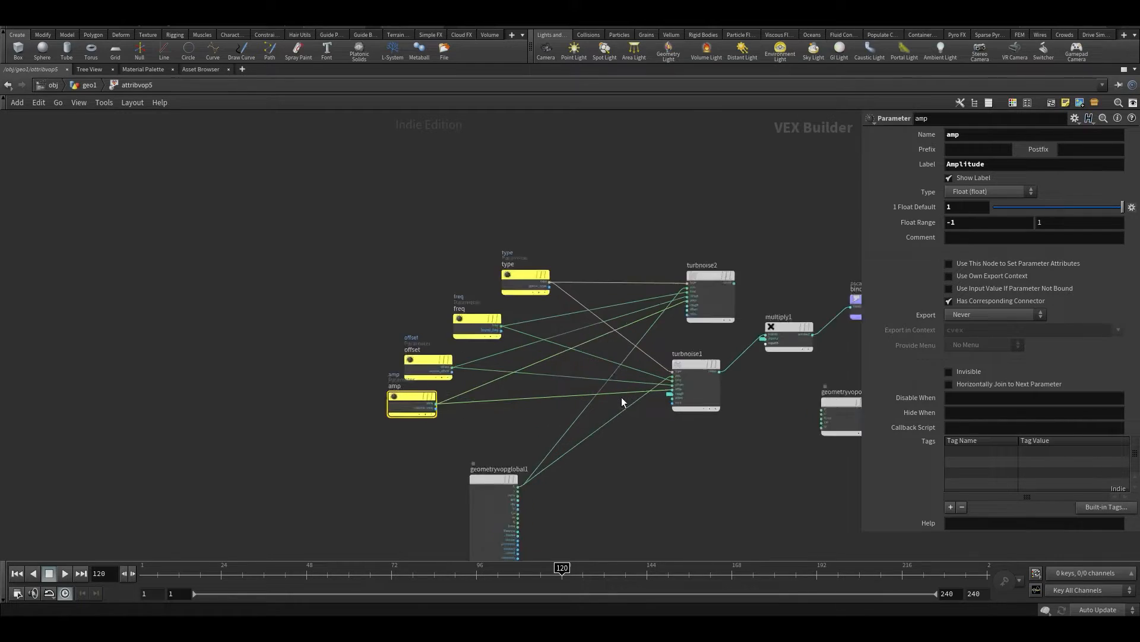
pyautogui.middleClick(679, 392)
pyautogui.moveTo(642, 343); pyautogui.dragTo(372, 452)
pyautogui.click(399, 456)
pyautogui.scroll(1, 688, 316)
pyautogui.scroll(1, 687, 316)
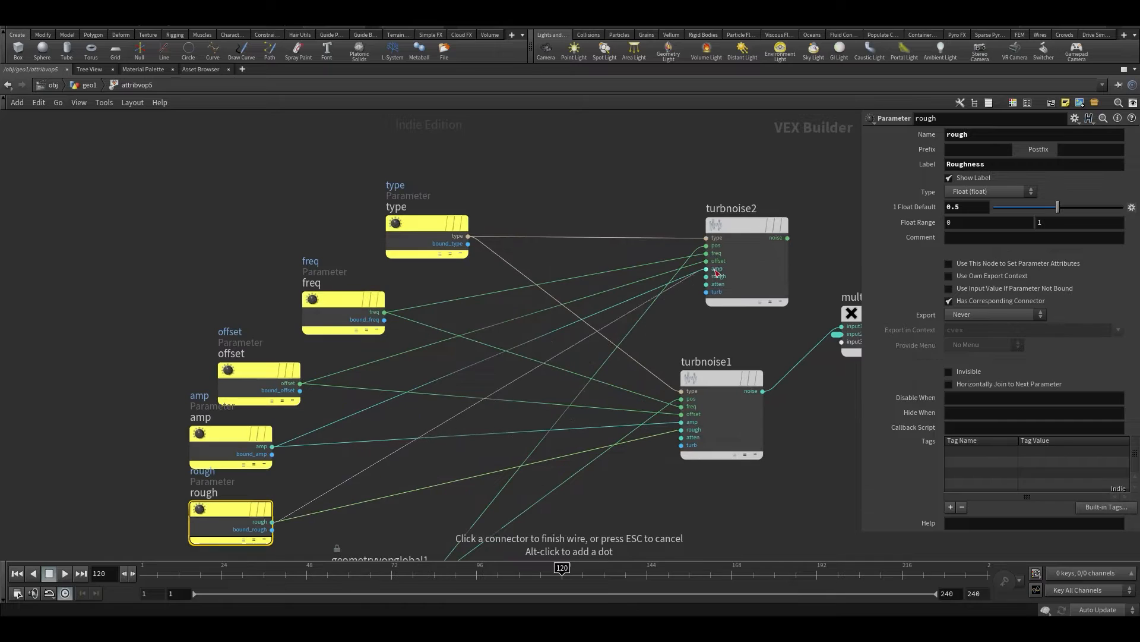
pyautogui.click(707, 284)
# Reposition turbnoise2 above turbnoise1 and move geometryvopoutput1 clear below bind1
pyautogui.moveTo(749, 229)
pyautogui.click(744, 225)
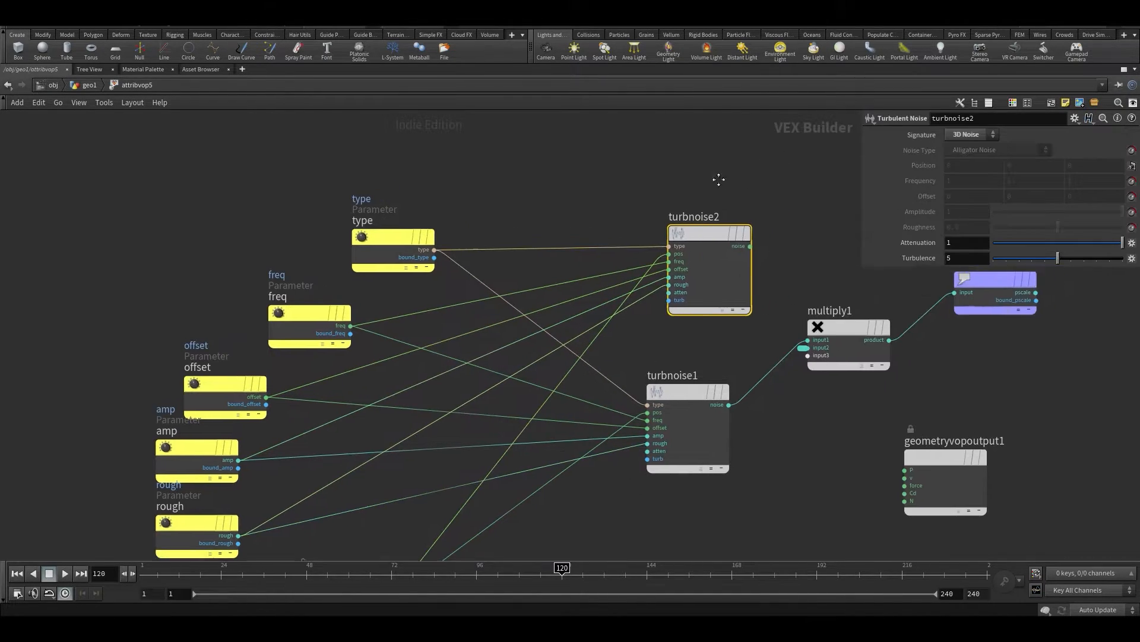
pyautogui.moveTo(758, 279); pyautogui.dragTo(568, 333, button='middle')
pyautogui.moveTo(654, 291); pyautogui.dragTo(588, 233, button='middle')
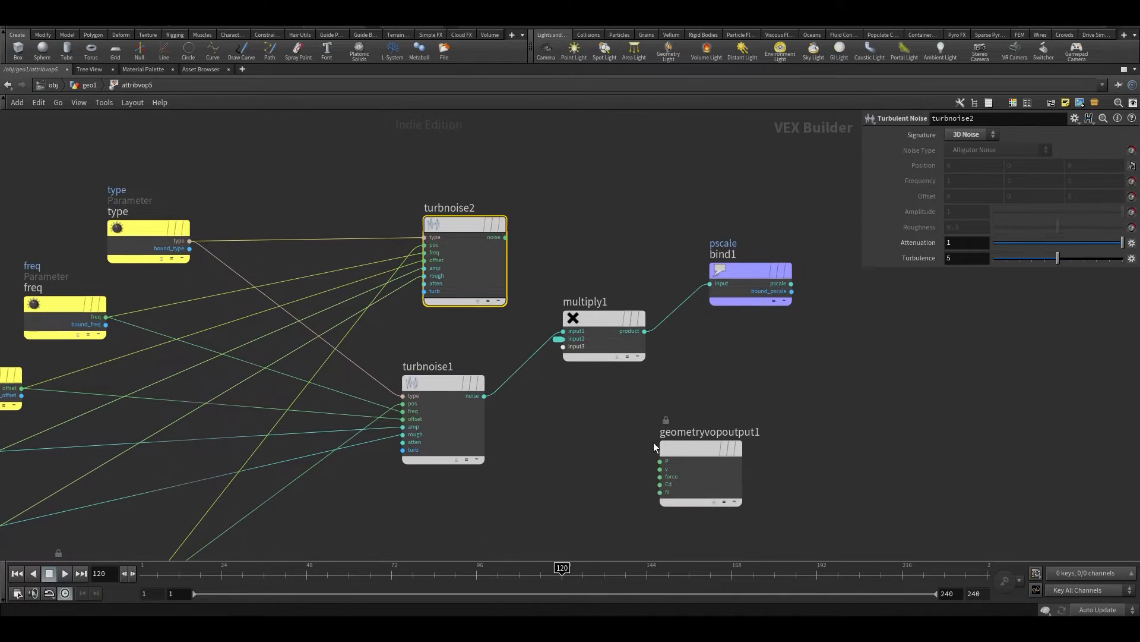
pyautogui.moveTo(438, 235)
pyautogui.mouseDown()
pyautogui.moveTo(452, 218)
pyautogui.moveTo(428, 216)
pyautogui.mouseUp()
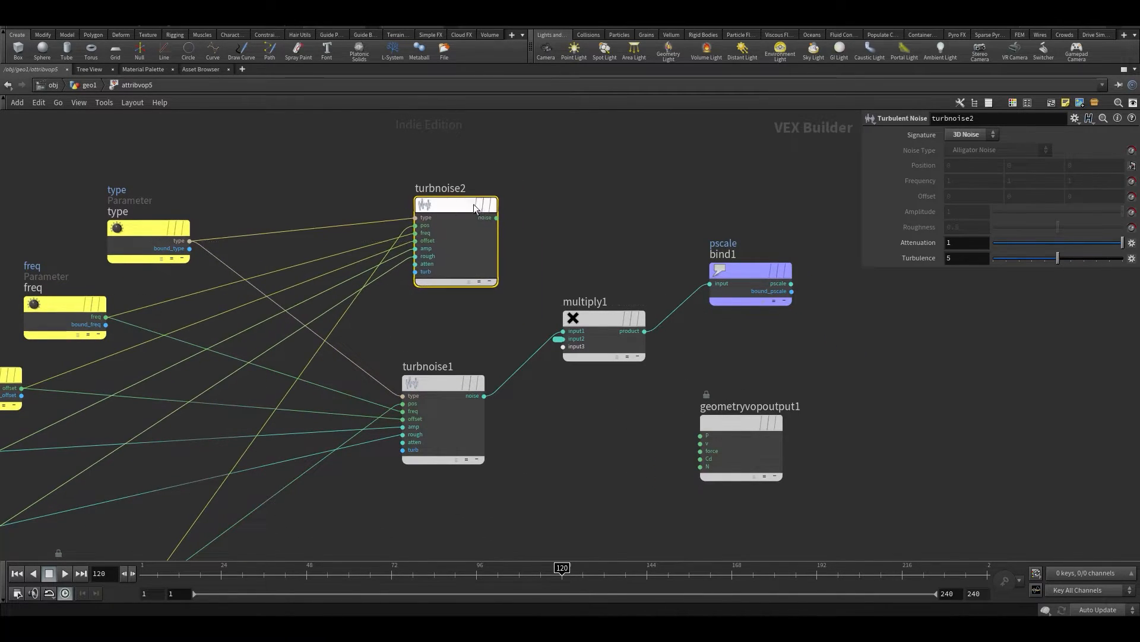
# Wire turbnoise2's noise output to the N input of geometryvopoutput1 and restore the layout with the scene view
pyautogui.scroll(2, 496, 220)
pyautogui.click(579, 229)
pyautogui.click(464, 216)
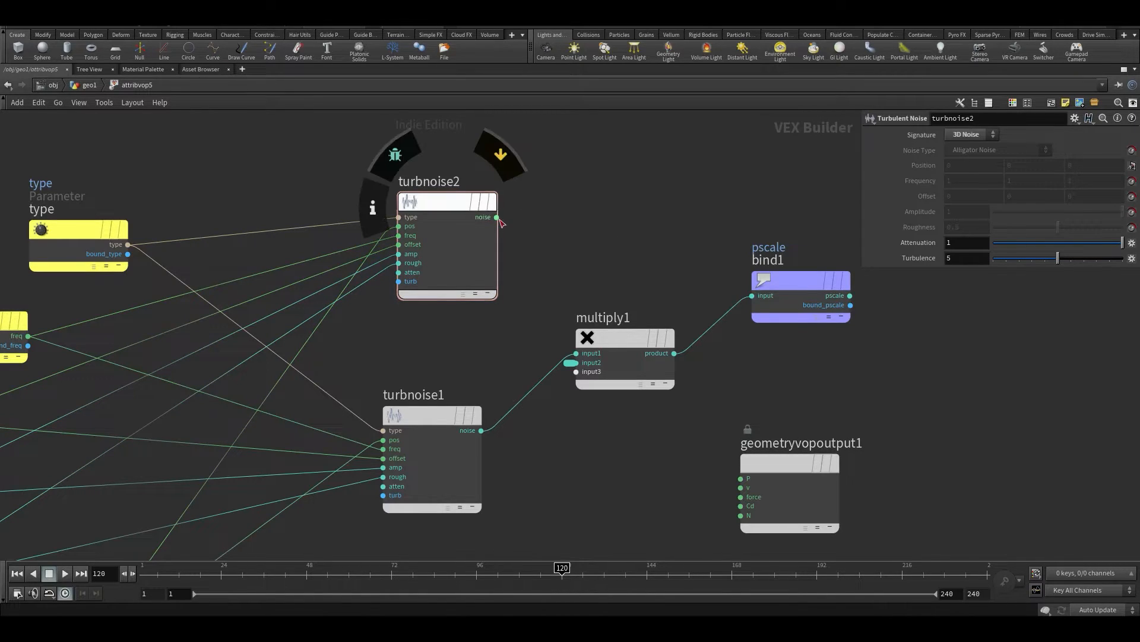
pyautogui.click(740, 513)
pyautogui.click(496, 218)
pyautogui.click(629, 187)
pyautogui.scroll(-3, 629, 187)
pyautogui.hotkey('ctrl', 'b')
# Play the animation and examine how the copied boxes tilt, from above and from the side
pyautogui.moveTo(250, 280); pyautogui.dragTo(297, 343)
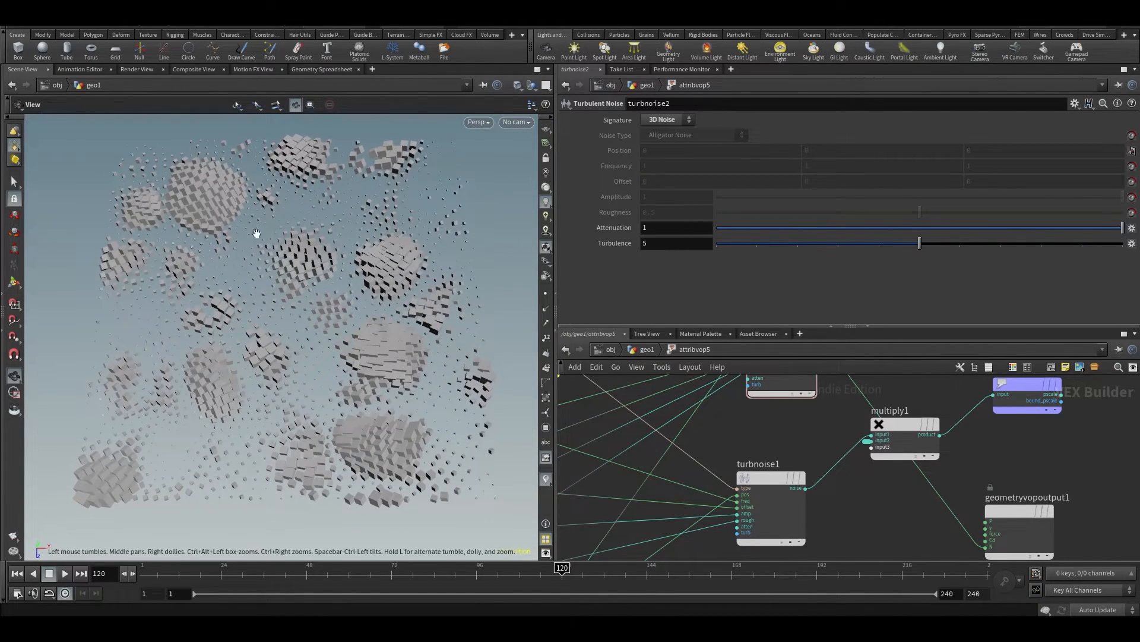
pyautogui.press('Up')
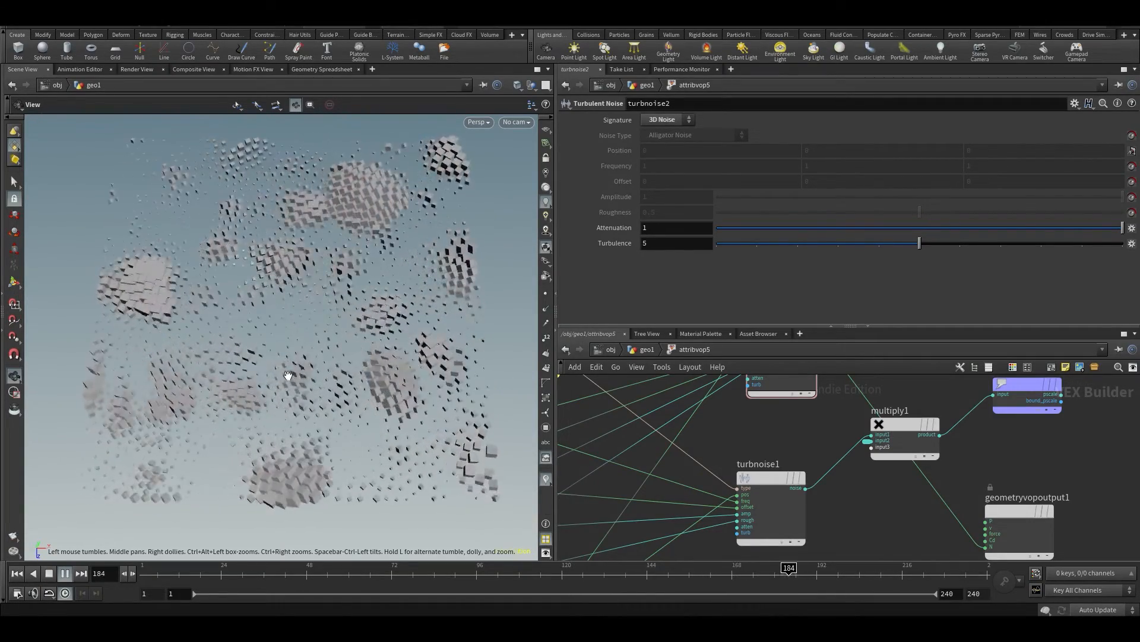
pyautogui.moveTo(287, 374); pyautogui.dragTo(285, 324)
pyautogui.scroll(3, 284, 333)
pyautogui.moveTo(279, 374); pyautogui.dragTo(315, 257)
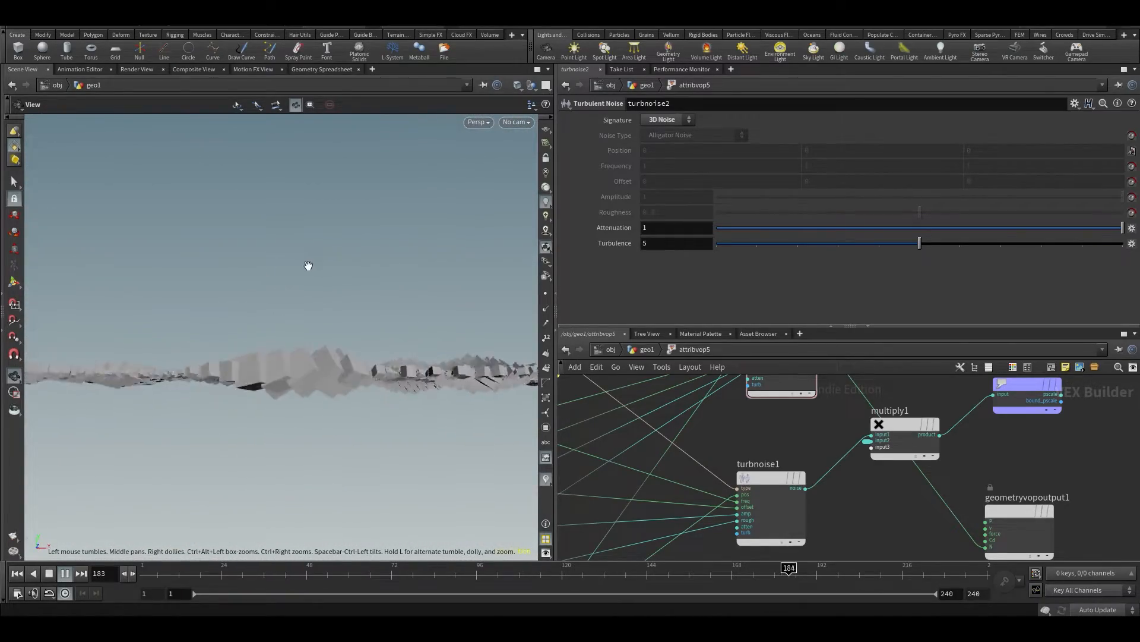
pyautogui.moveTo(296, 312); pyautogui.dragTo(255, 287)
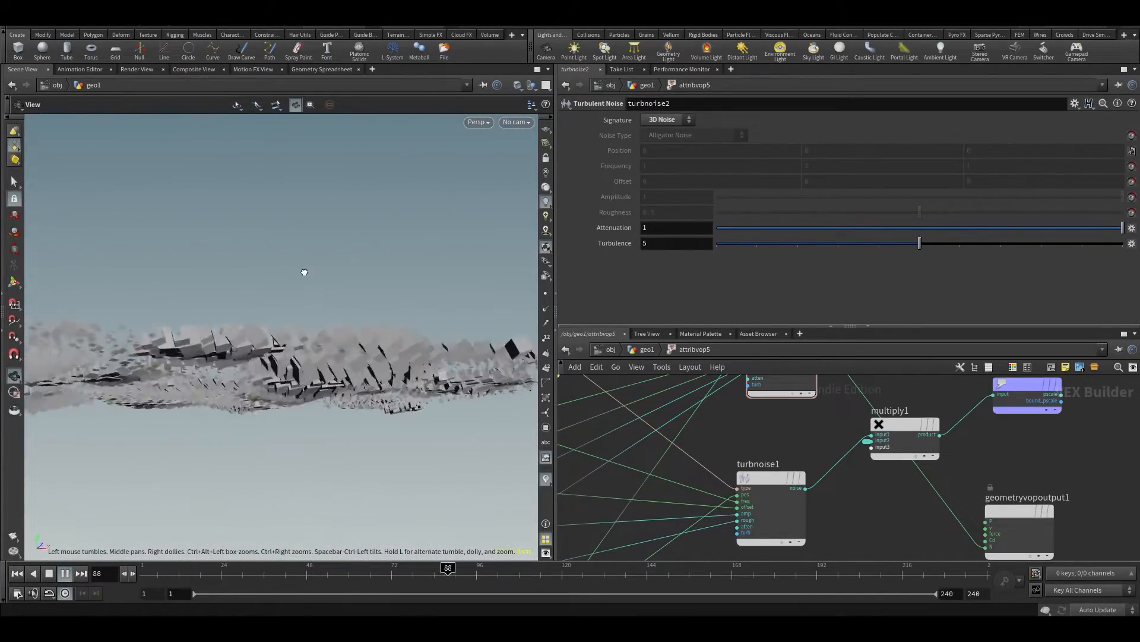
pyautogui.moveTo(283, 248); pyautogui.dragTo(271, 359)
pyautogui.scroll(-7, 273, 341)
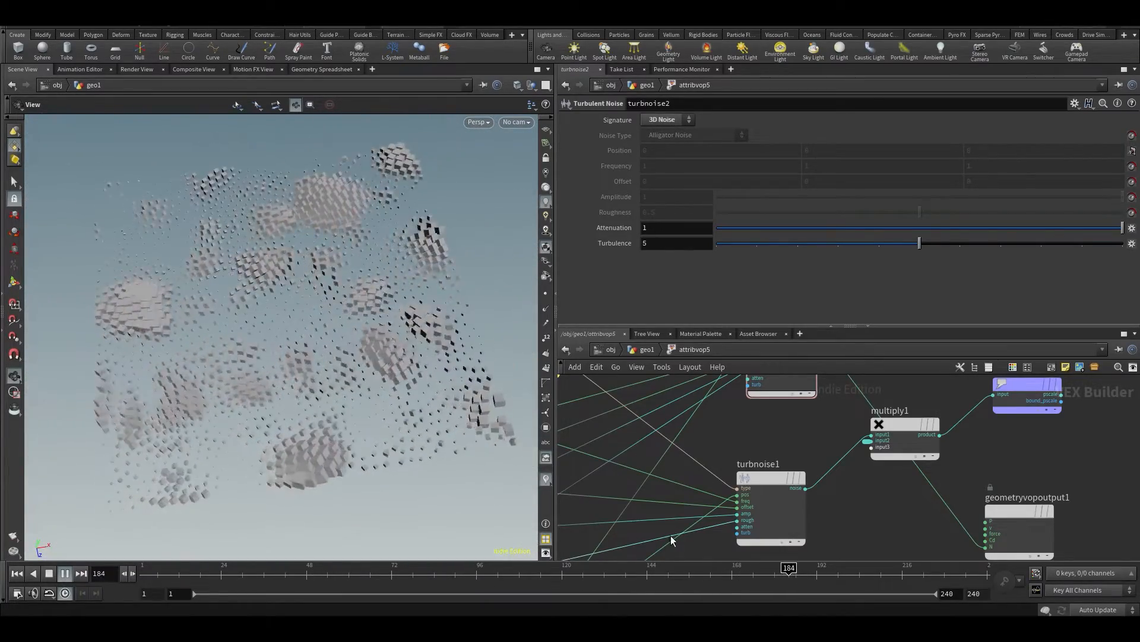
pyautogui.click(590, 574)
# Create an Add node next to turbnoise2 in the attribvop5 network
pyautogui.moveTo(695, 461); pyautogui.dragTo(714, 548, button='middle')
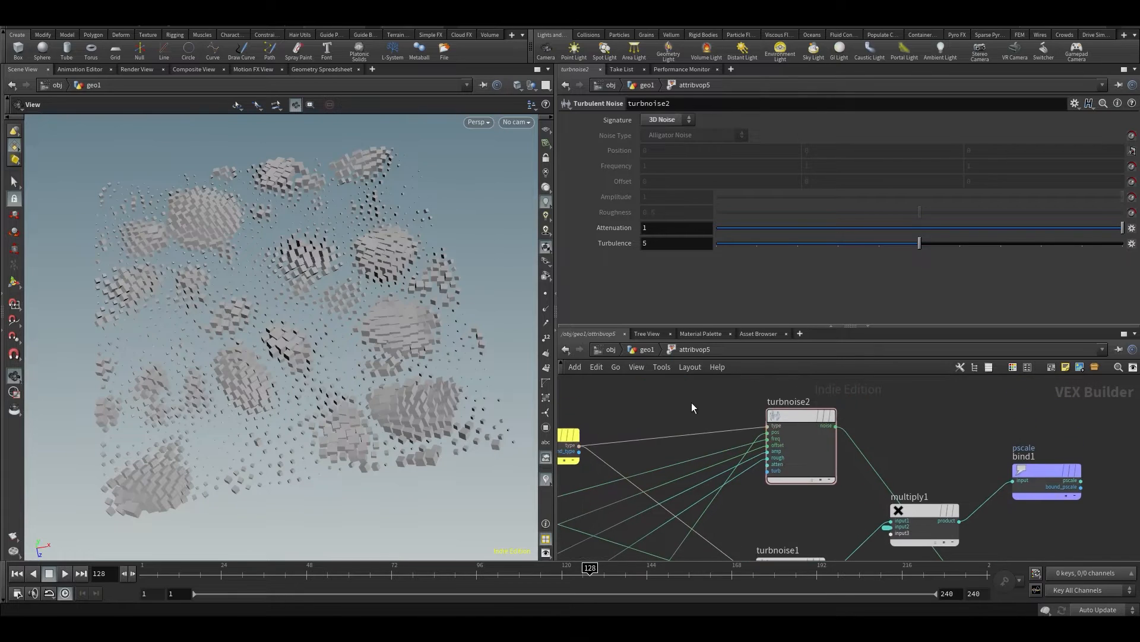
pyautogui.scroll(3, 687, 405)
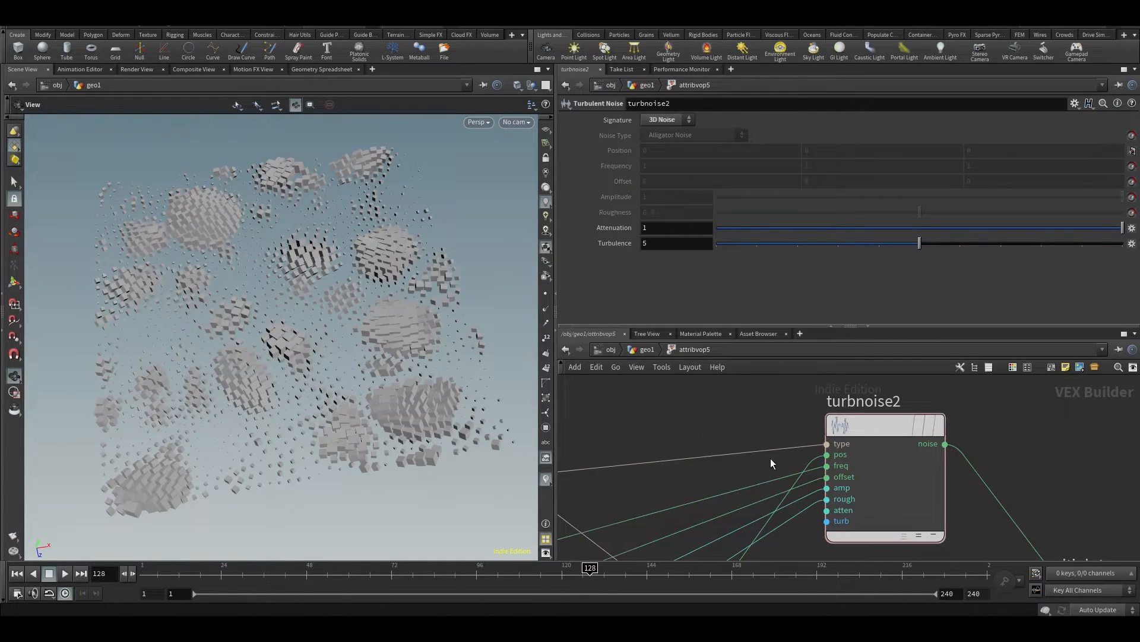
pyautogui.press('Tab')
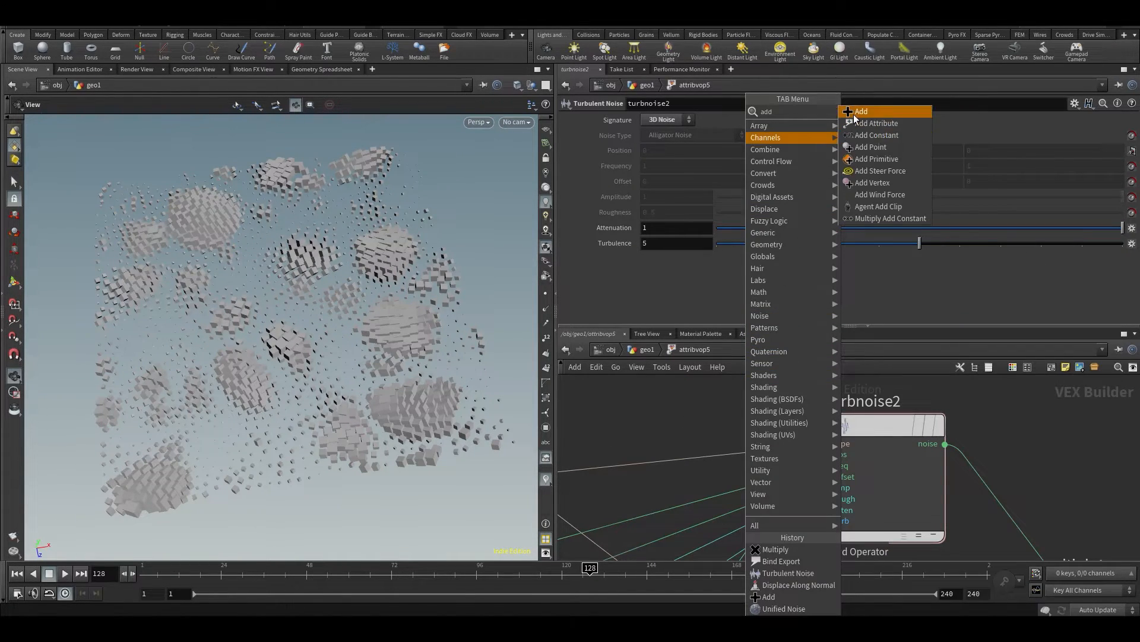
pyautogui.click(853, 113)
pyautogui.click(690, 393)
# Route the offset parameter into add1's first input and wire add1's sum output to turbnoise2's offset input
pyautogui.click(824, 481)
pyautogui.click(744, 408)
pyautogui.scroll(-3, 697, 406)
pyautogui.moveTo(652, 439); pyautogui.dragTo(703, 419, button='middle')
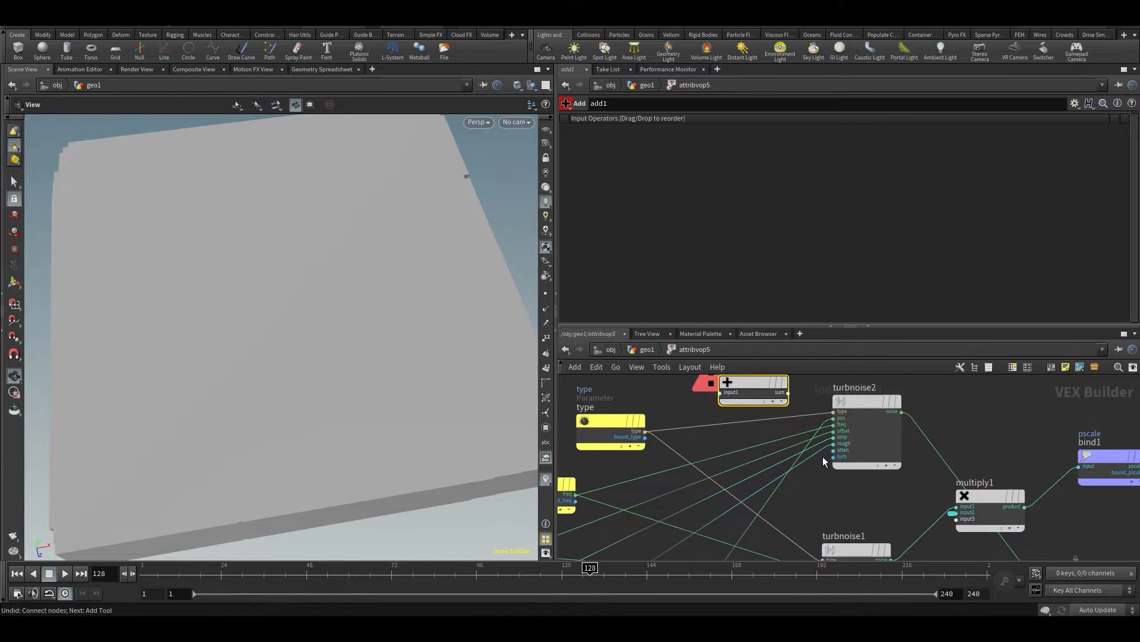
pyautogui.scroll(2, 792, 444)
pyautogui.moveTo(715, 468); pyautogui.dragTo(713, 499, button='middle')
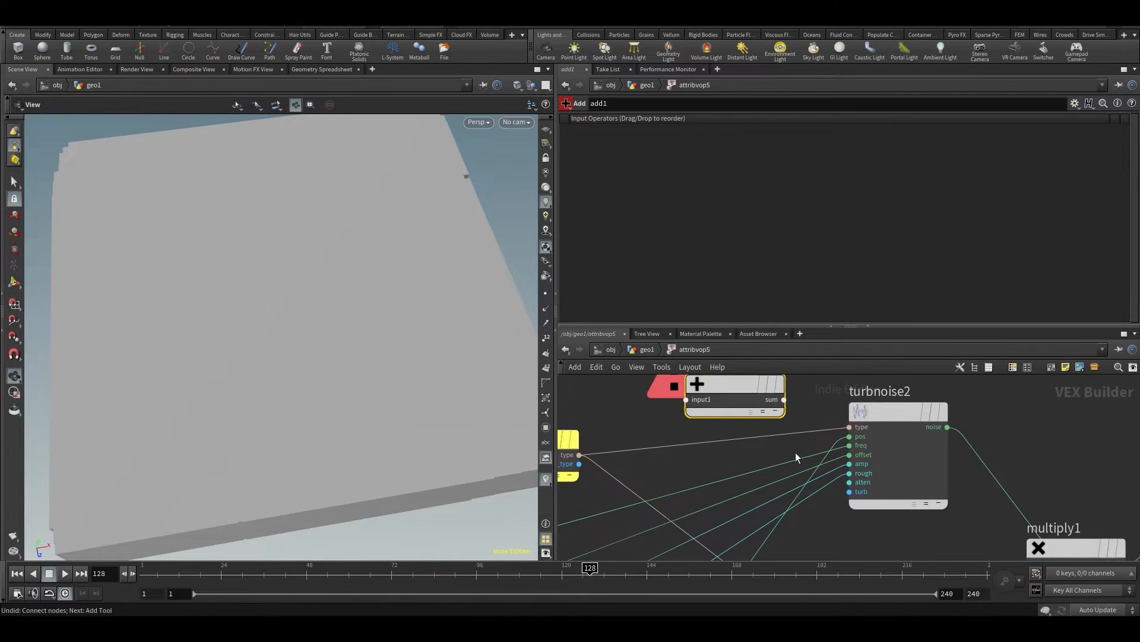
pyautogui.moveTo(850, 455); pyautogui.dragTo(686, 400)
pyautogui.click(781, 403)
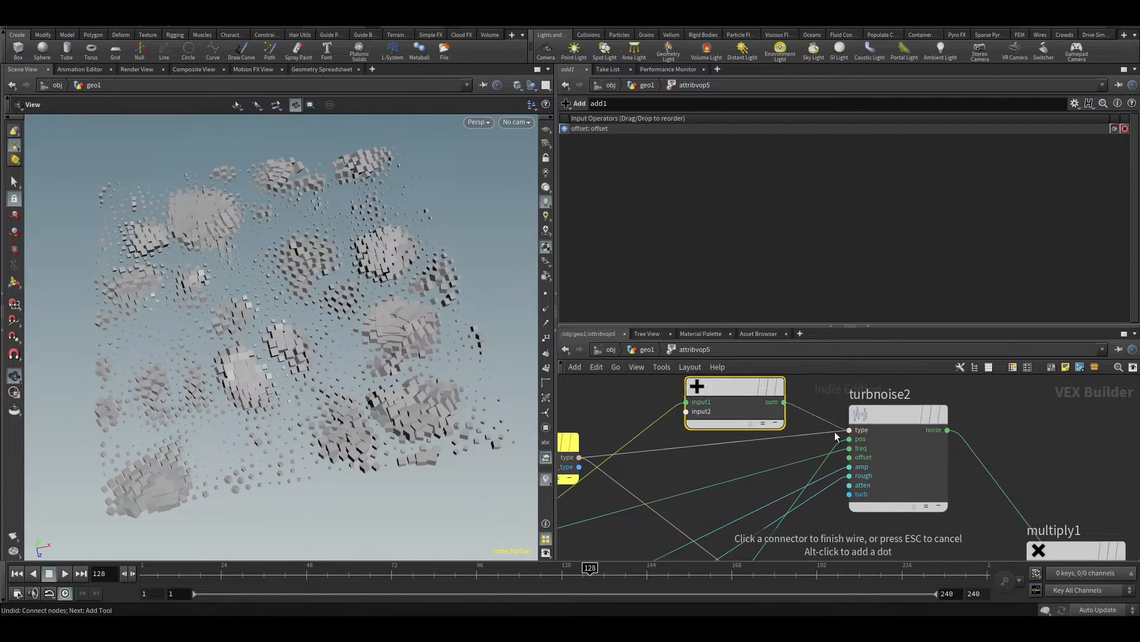
pyautogui.click(849, 457)
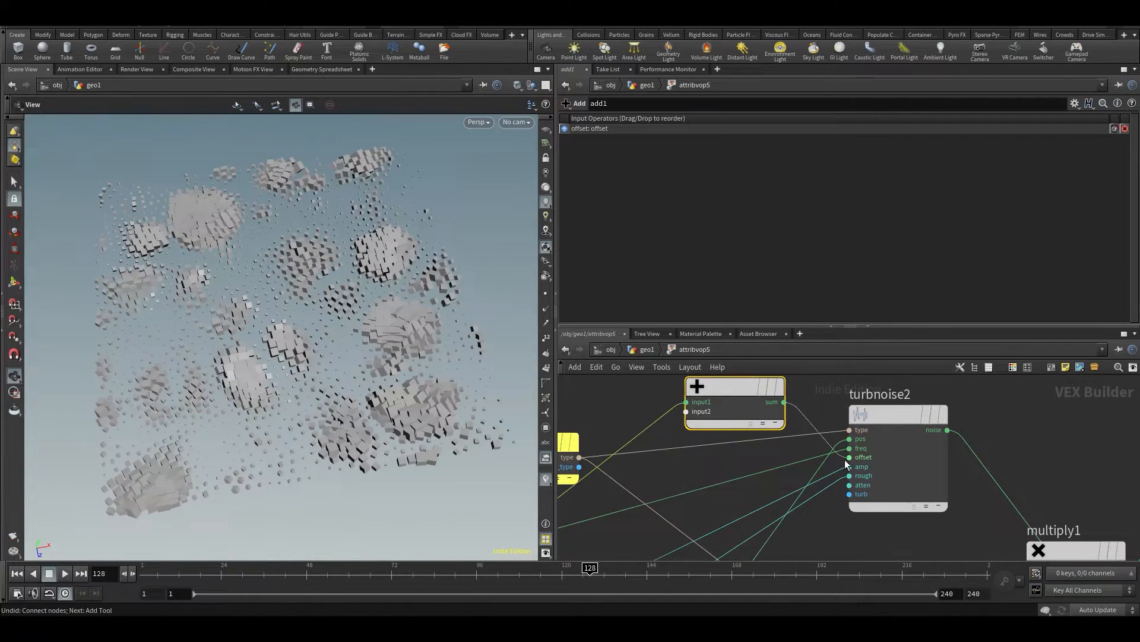
# Promote add1's second input to a parameter of type 3 Floats (vector) and go back up to the geo1 network
pyautogui.rightClick(689, 411)
pyautogui.click(715, 401)
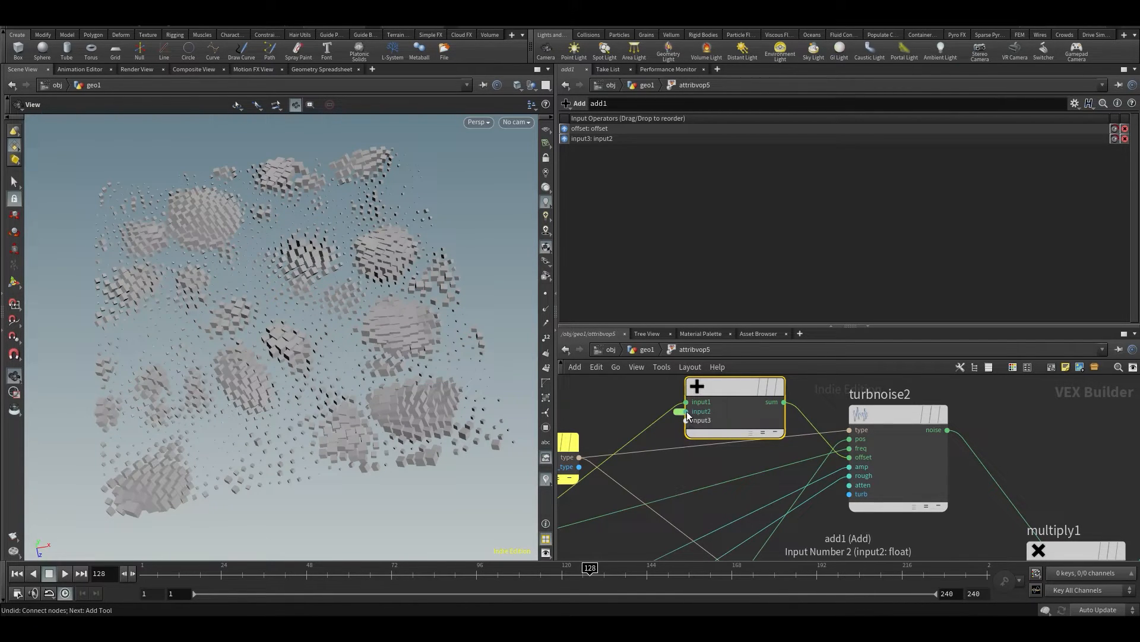
pyautogui.click(683, 413)
pyautogui.click(659, 177)
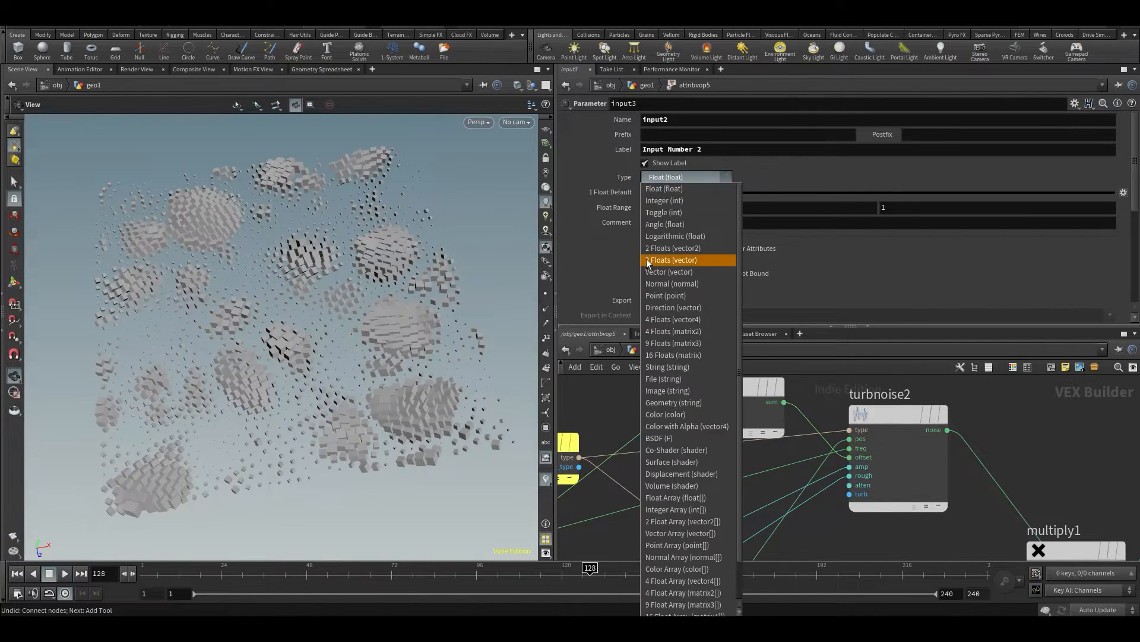
pyautogui.click(649, 265)
pyautogui.press('u')
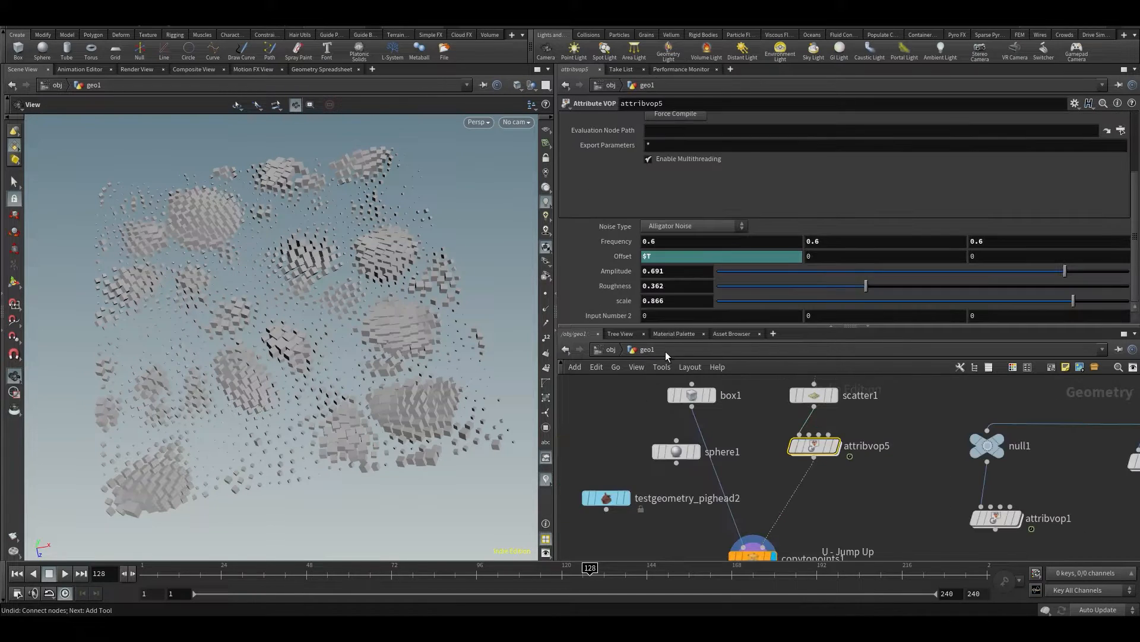
# Set the second component of attribvop5's Input Number 2 to $T with the animation playing
pyautogui.moveTo(812, 315); pyautogui.dragTo(853, 321, button='middle')
pyautogui.hotkey('ctrl', 'z')
pyautogui.press('Up')
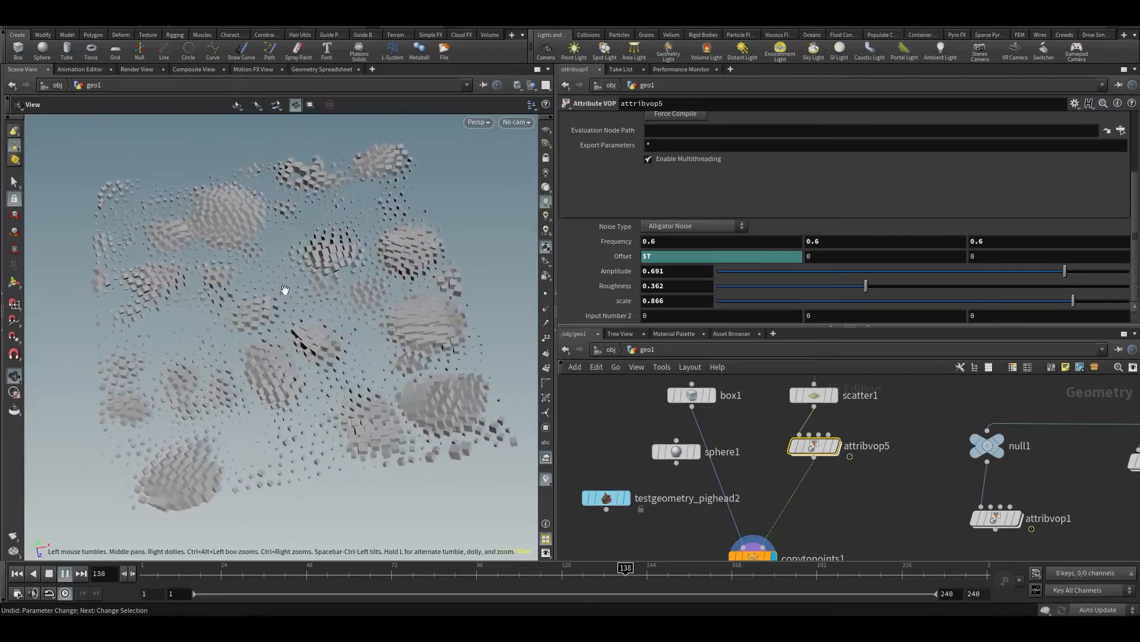
pyautogui.scroll(4, 247, 319)
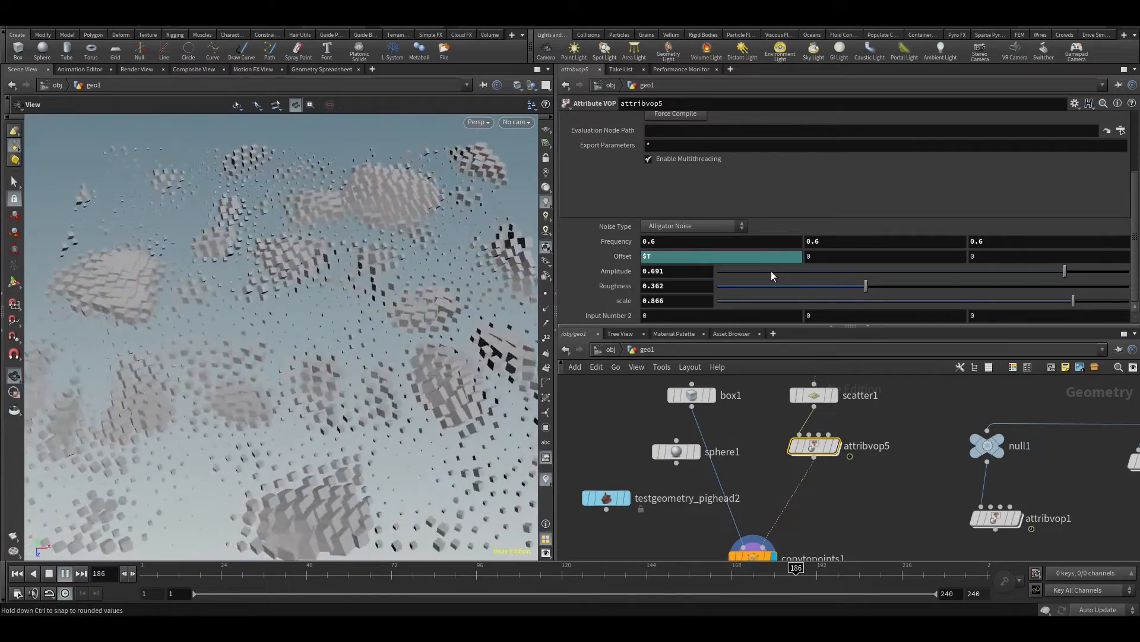
pyautogui.write('$T')
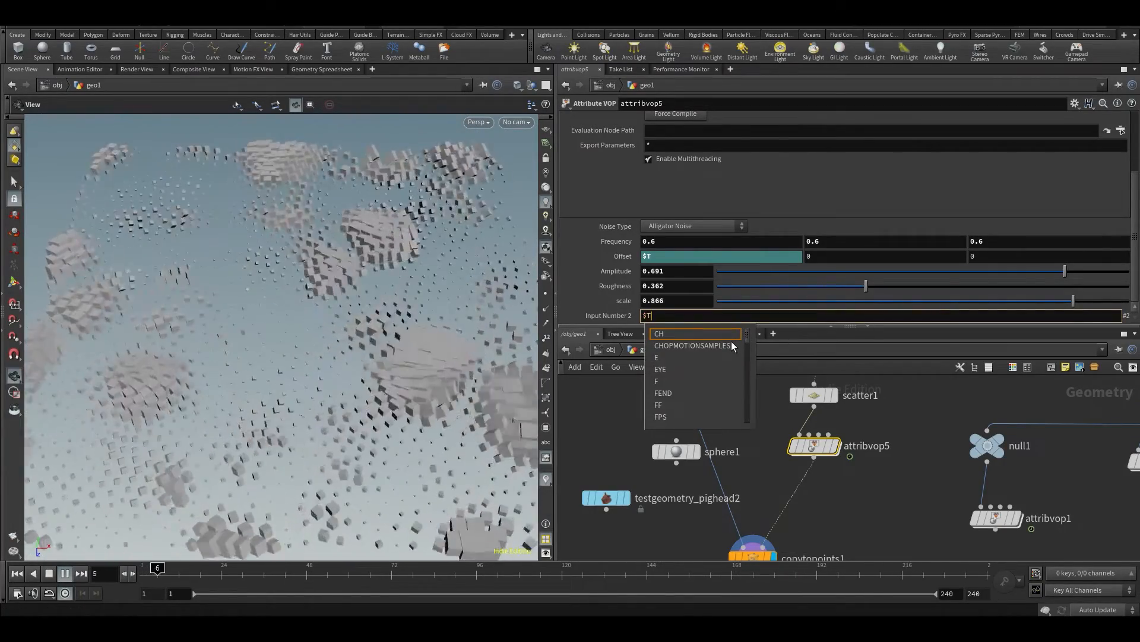
pyautogui.press('Return')
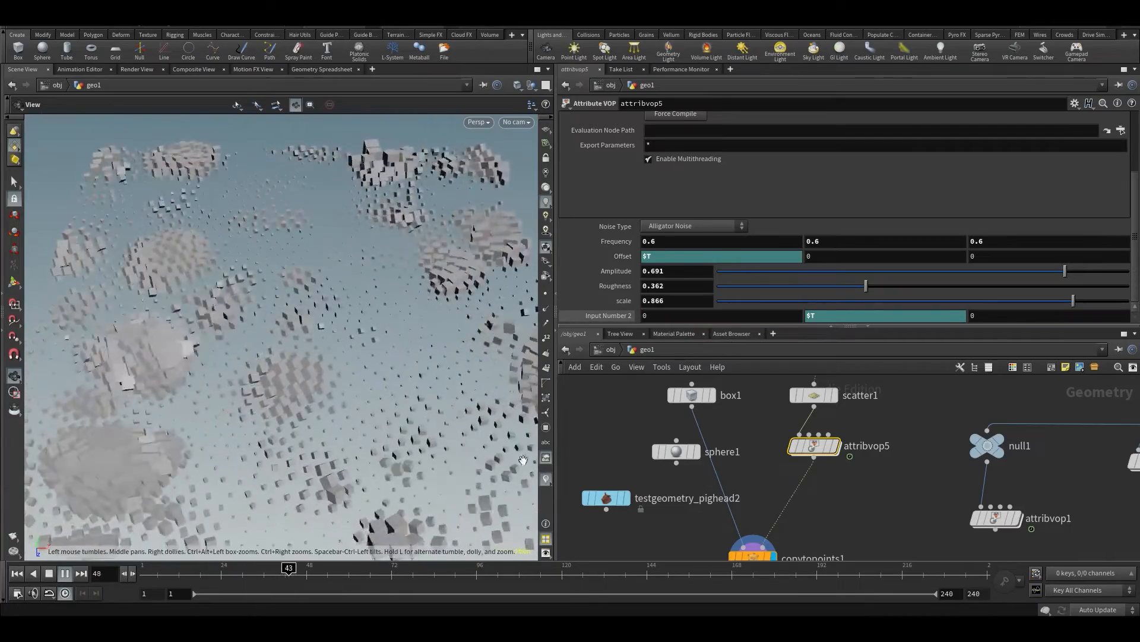
# Change the second component of attribvop5's Input Number 2 to $F
pyautogui.click(843, 316)
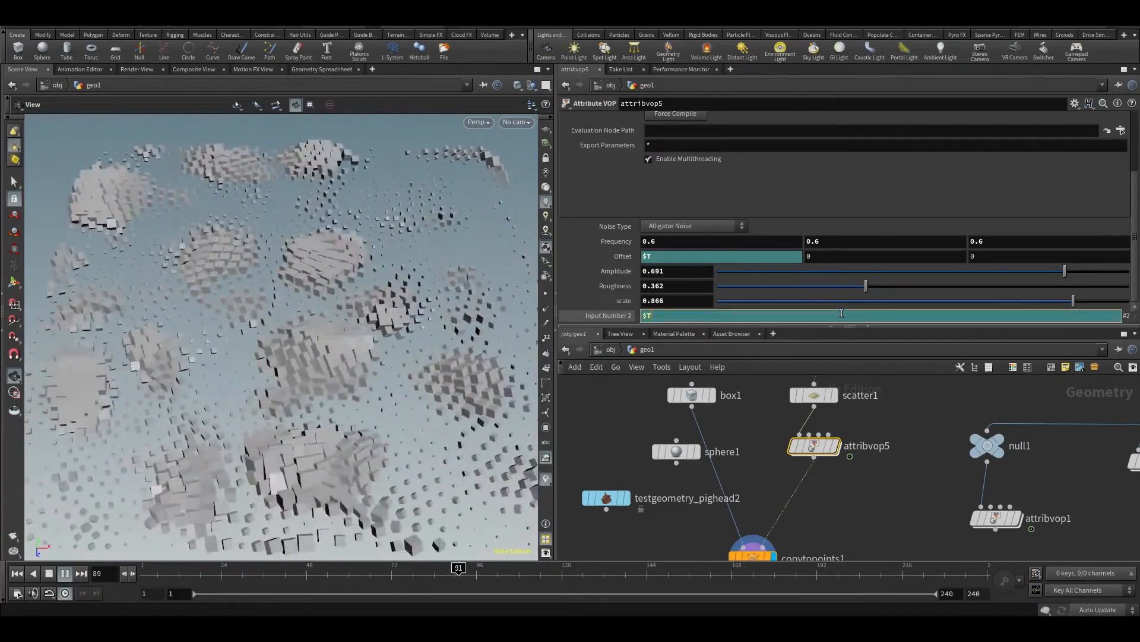
pyautogui.press('BackSpace')
pyautogui.write('F')
pyautogui.press('Return')
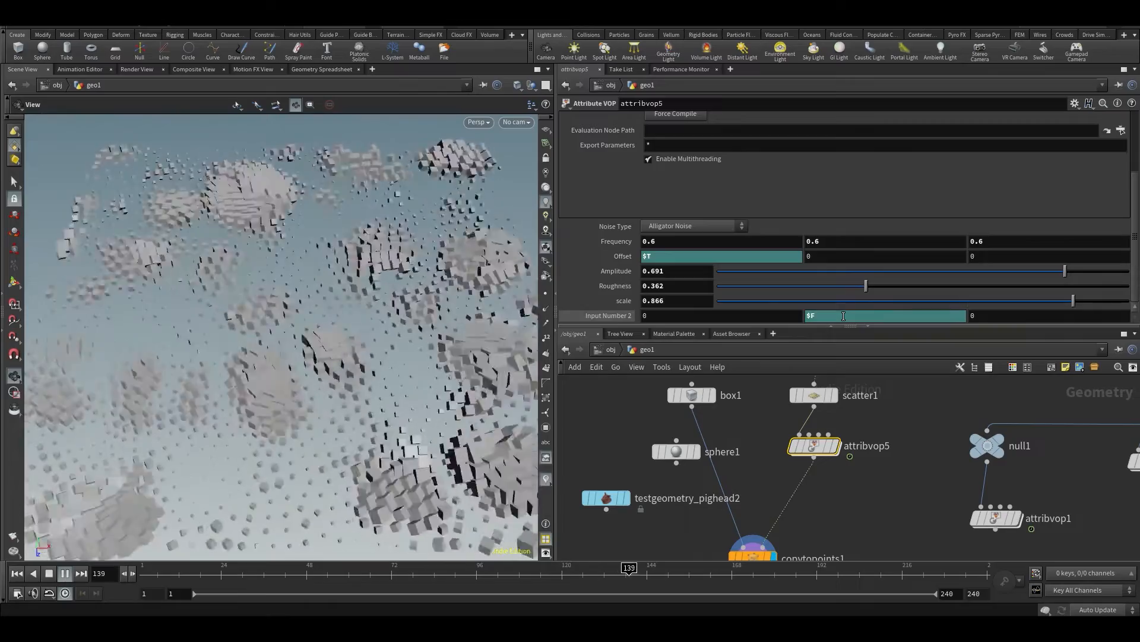
# Try the expression $FF/5 in the second component of attribvop5's Input Number 2
pyautogui.click(836, 317)
pyautogui.write('F/5')
pyautogui.press('Return')
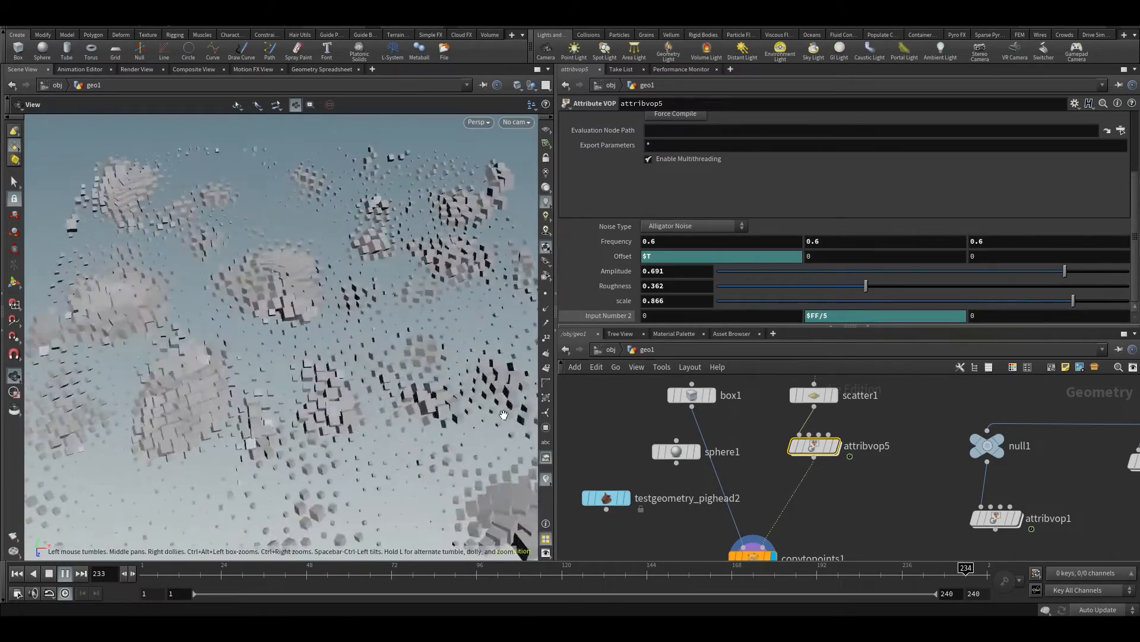
pyautogui.click(467, 588)
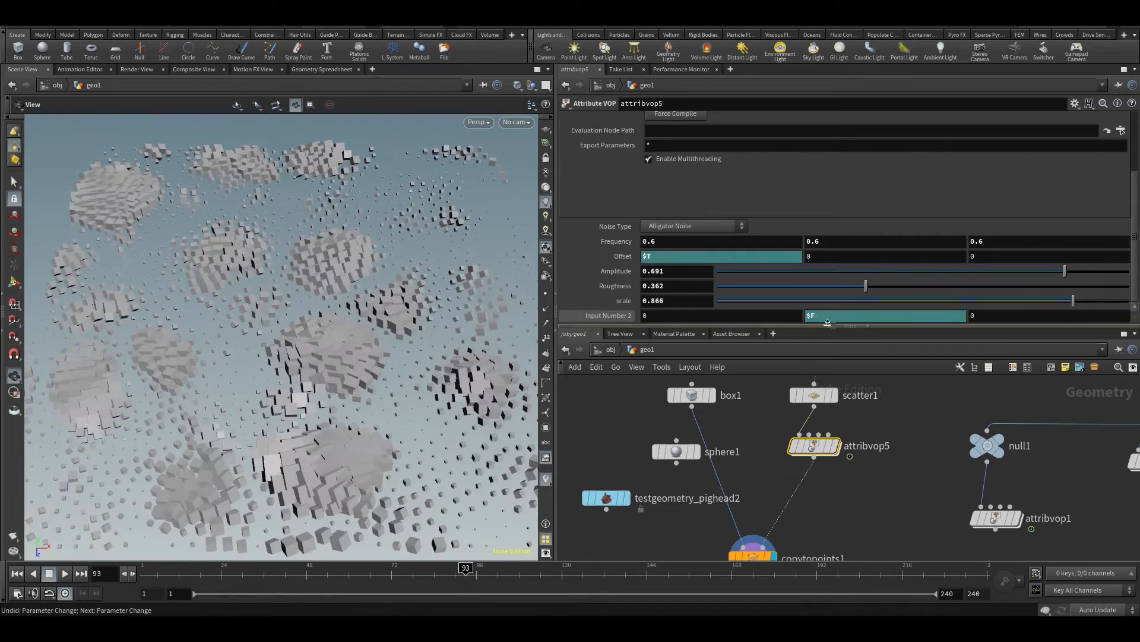
# Undo the expression in Input Number 2 and try 13 in its first component, checking other frames and the playback
pyautogui.hotkey('ctrl', 'z')
pyautogui.moveTo(428, 321); pyautogui.dragTo(298, 420)
pyautogui.scroll(3, 298, 420)
pyautogui.moveTo(298, 419); pyautogui.dragTo(357, 285, button='middle')
pyautogui.moveTo(347, 577); pyautogui.dragTo(367, 574)
pyautogui.moveTo(650, 312); pyautogui.dragTo(734, 307, button='middle')
pyautogui.moveTo(420, 300); pyautogui.dragTo(415, 430)
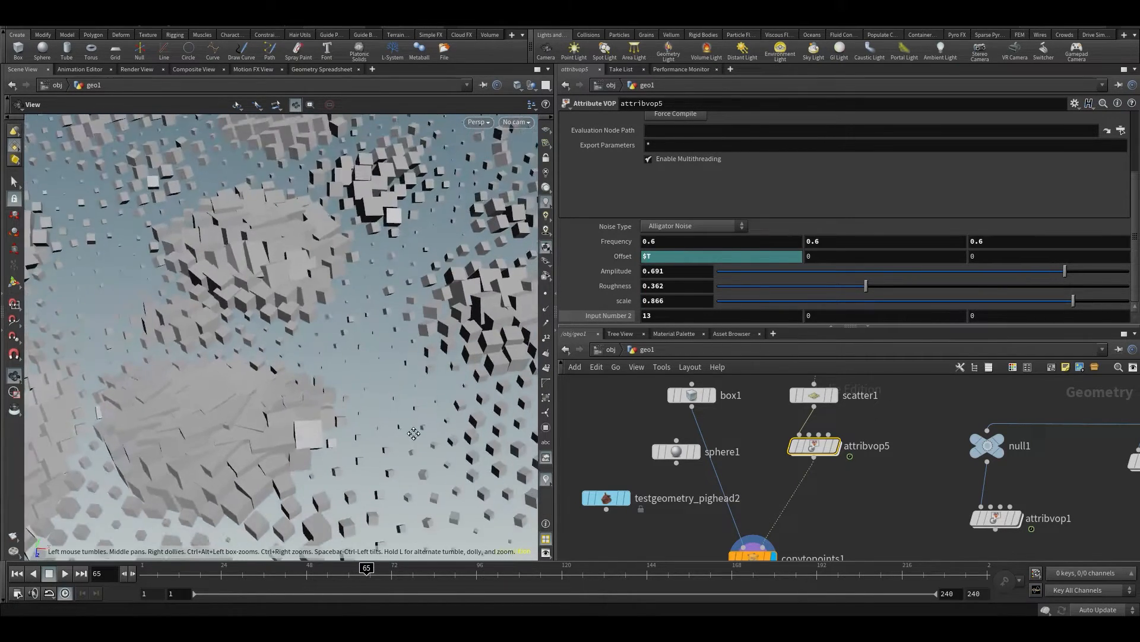
pyautogui.scroll(-3, 403, 392)
pyautogui.press('Up')
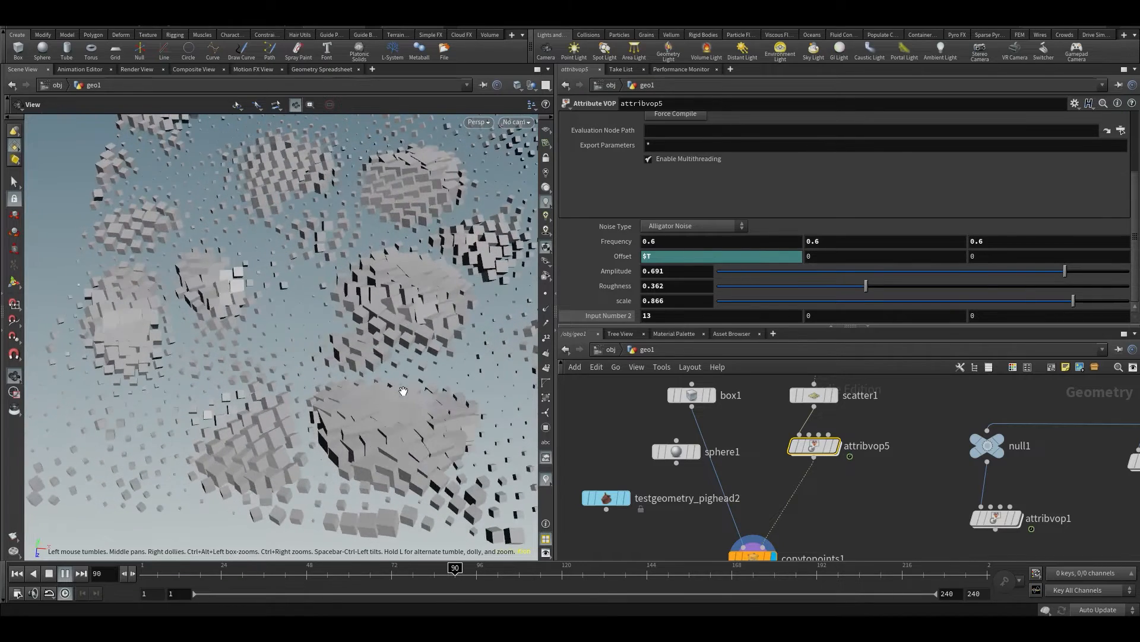
pyautogui.press('Up')
pyautogui.hotkey('ctrl', 'z')
# Delete the add node feeding turbnoise2's offset inside attribvop5 and save the scene
pyautogui.doubleClick(814, 445)
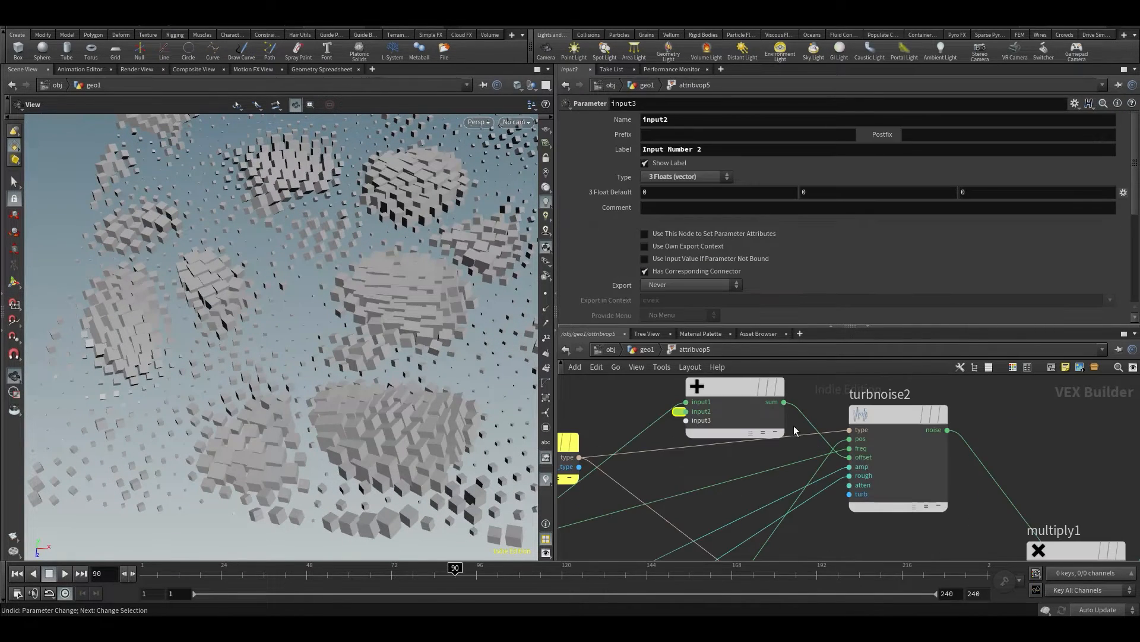
pyautogui.click(736, 384)
pyautogui.press('Delete')
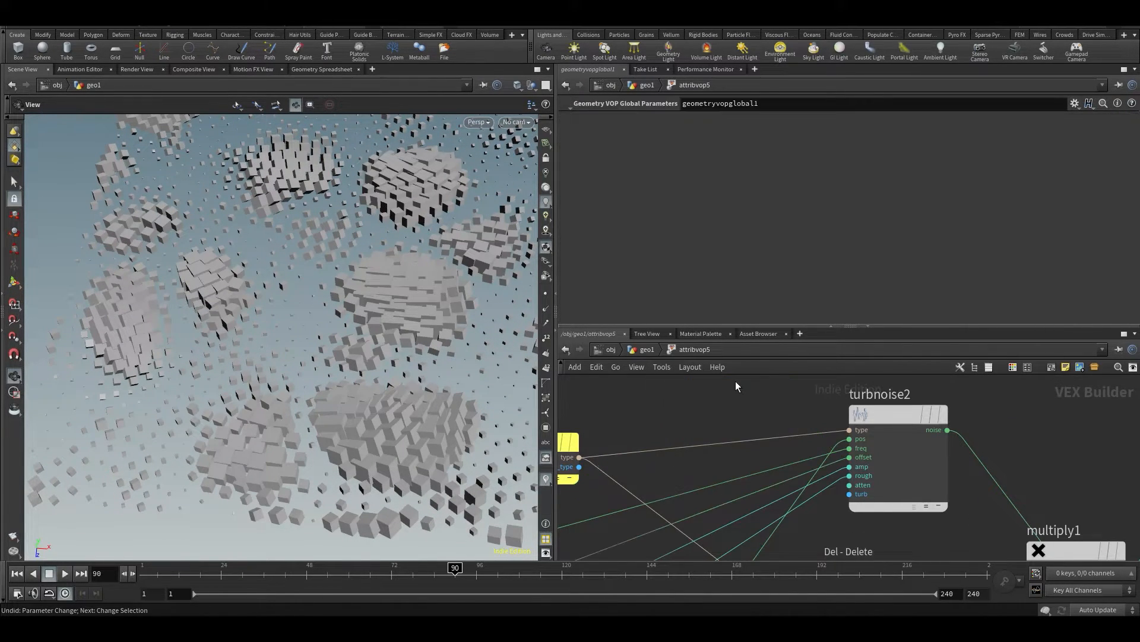
pyautogui.scroll(-2, 734, 383)
pyautogui.hotkey('ctrl', 's')
# Return to the geo1 network and set attribvop5's noise Frequency to 0.3 on all three components
pyautogui.moveTo(367, 276); pyautogui.dragTo(369, 324, button='middle')
pyautogui.press('u')
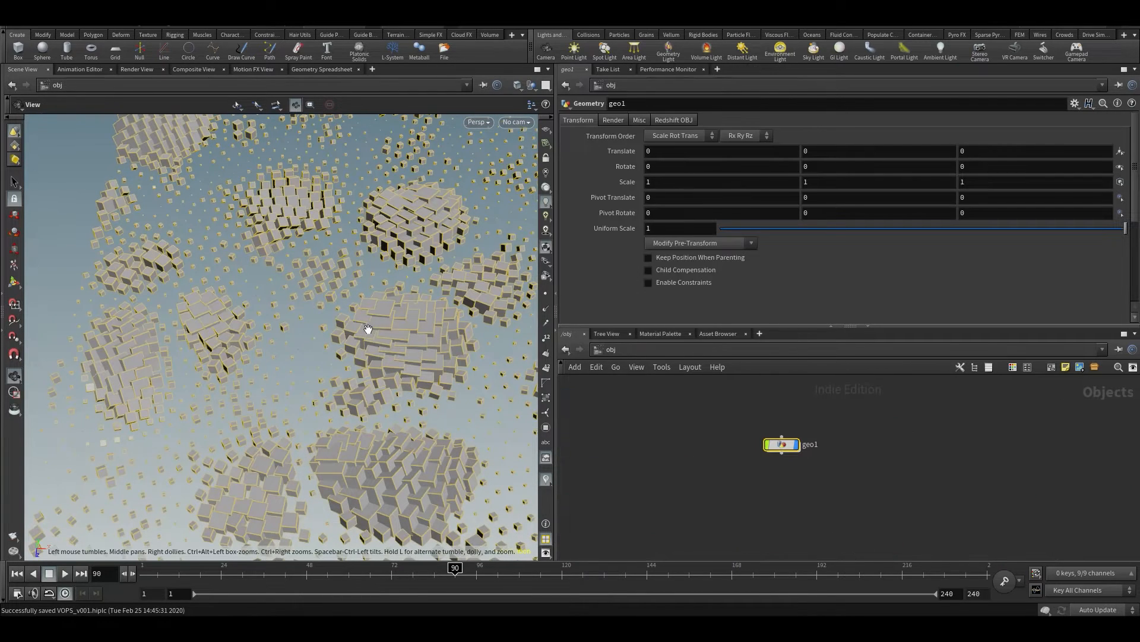
pyautogui.click(695, 512)
pyautogui.doubleClick(783, 446)
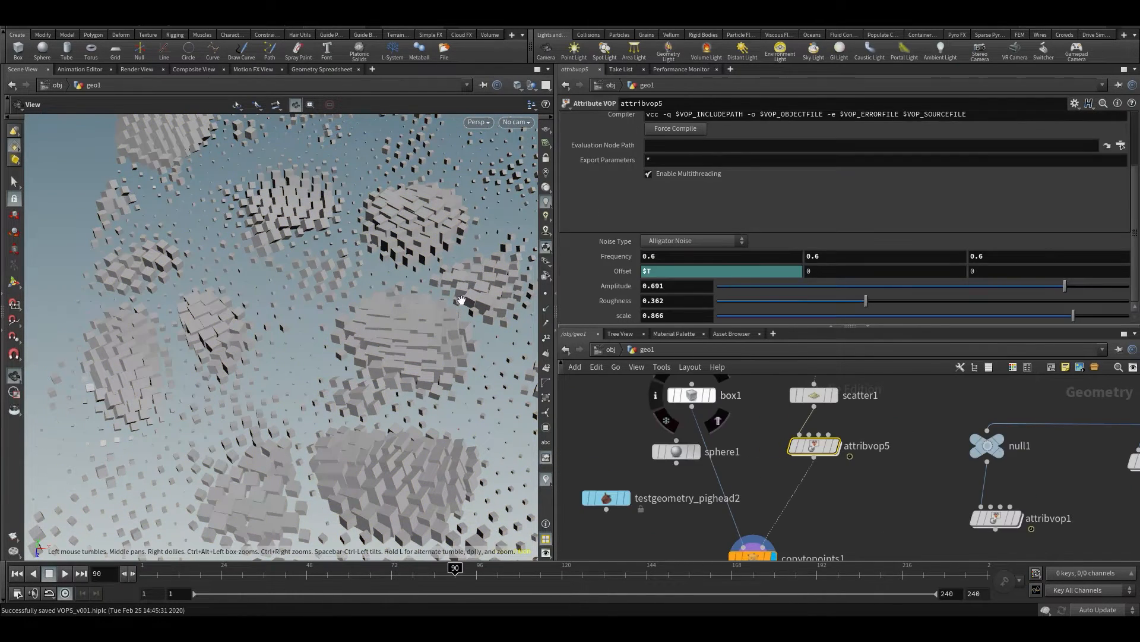
pyautogui.moveTo(613, 257); pyautogui.dragTo(587, 275, button='middle')
pyautogui.scroll(-3, 357, 349)
pyautogui.moveTo(358, 347)
pyautogui.mouseDown()
pyautogui.moveTo(374, 314)
pyautogui.moveTo(373, 392)
pyautogui.moveTo(367, 347)
pyautogui.mouseUp()
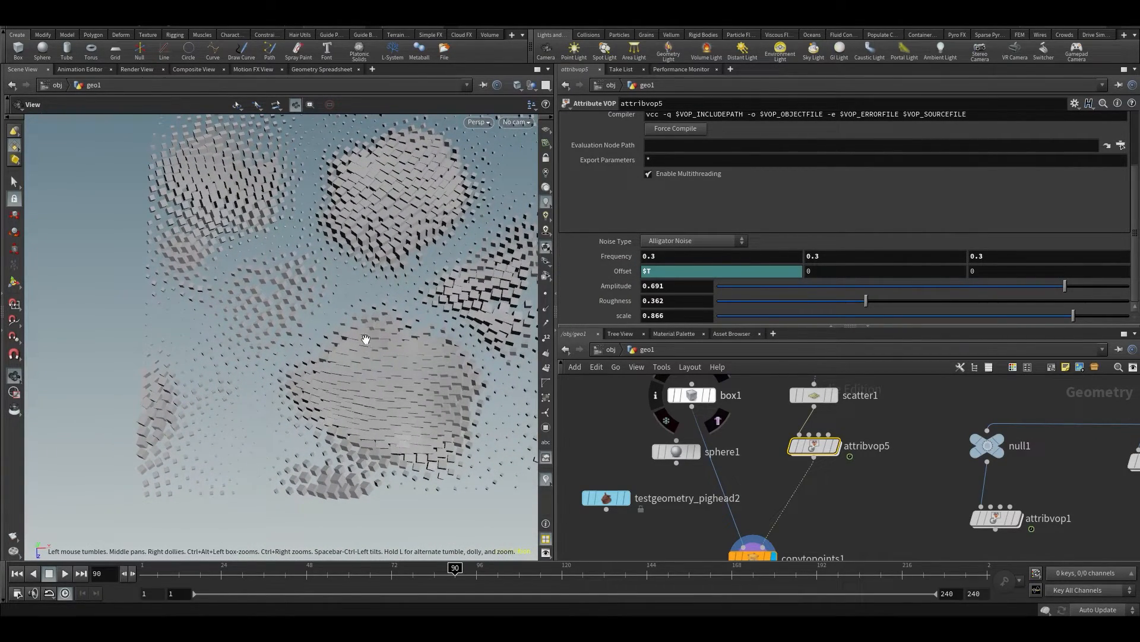
# Try $T in the second component of attribvop5's Offset during playback, undo it and save the scene
pyautogui.press('Up')
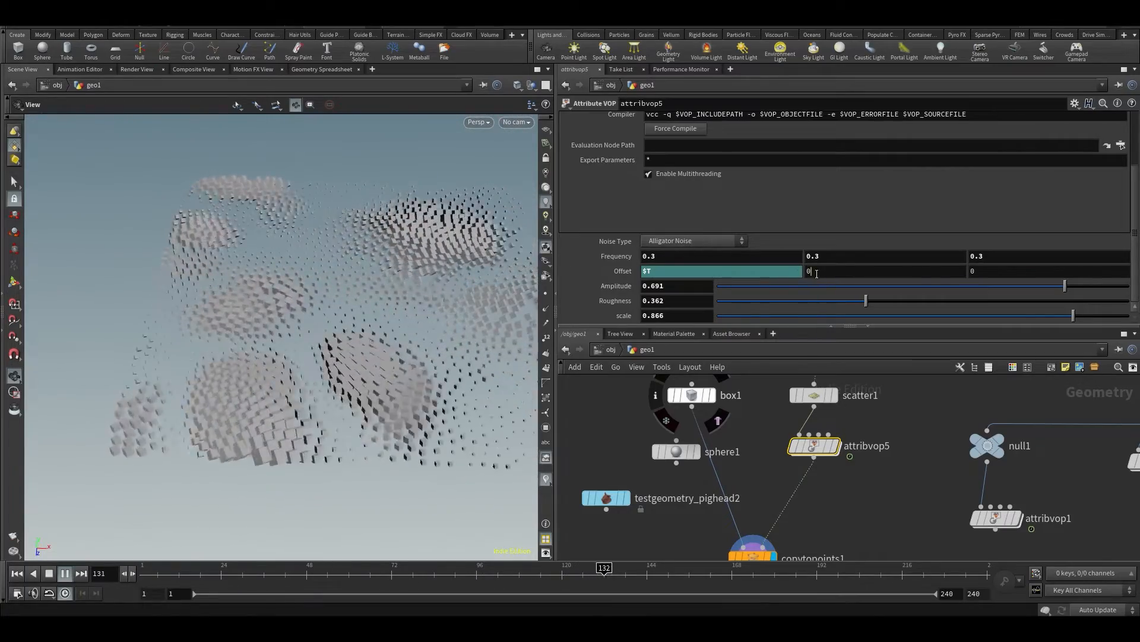
pyautogui.click(822, 271)
pyautogui.write('$T')
pyautogui.press('Return')
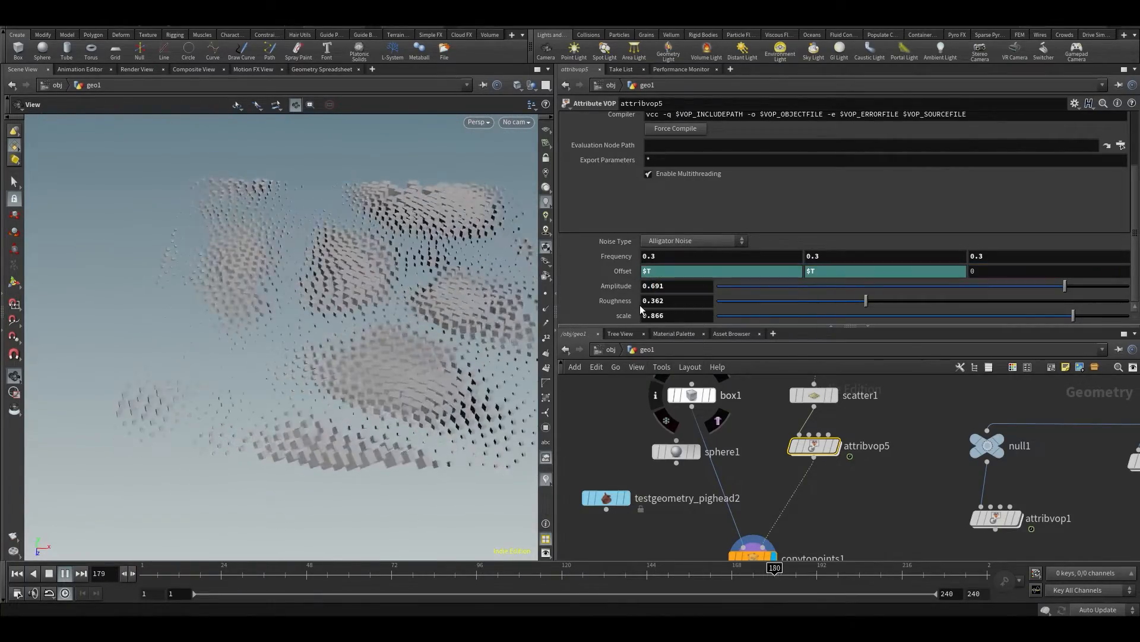
pyautogui.moveTo(482, 324); pyautogui.dragTo(441, 328)
pyautogui.click(290, 571)
pyautogui.hotkey('ctrl', 'z')
pyautogui.hotkey('ctrl', 's')
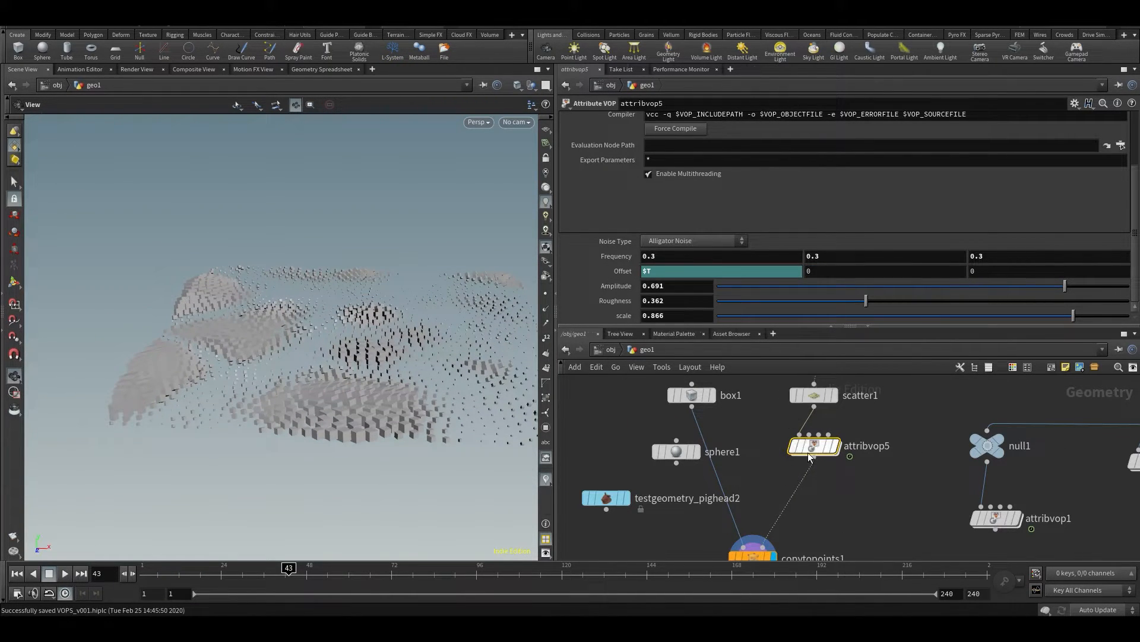
# Add a Bind Export node inside attribvop5 and place it above the pscale bind
pyautogui.doubleClick(810, 454)
pyautogui.scroll(5, 835, 467)
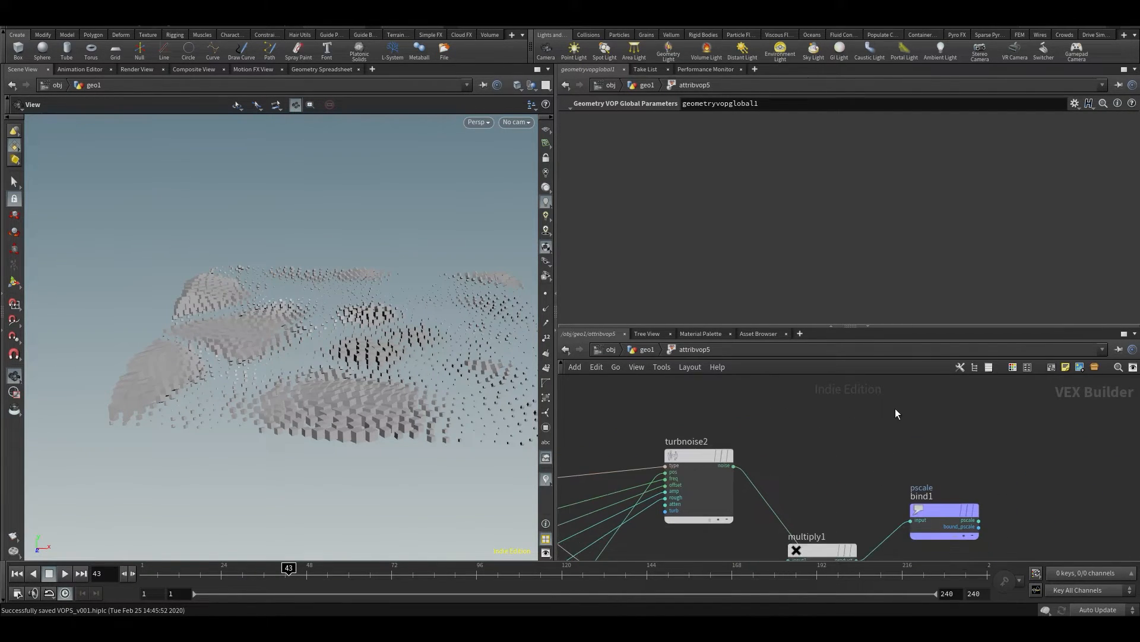
pyautogui.moveTo(896, 408); pyautogui.dragTo(867, 415, button='middle')
pyautogui.press('Tab')
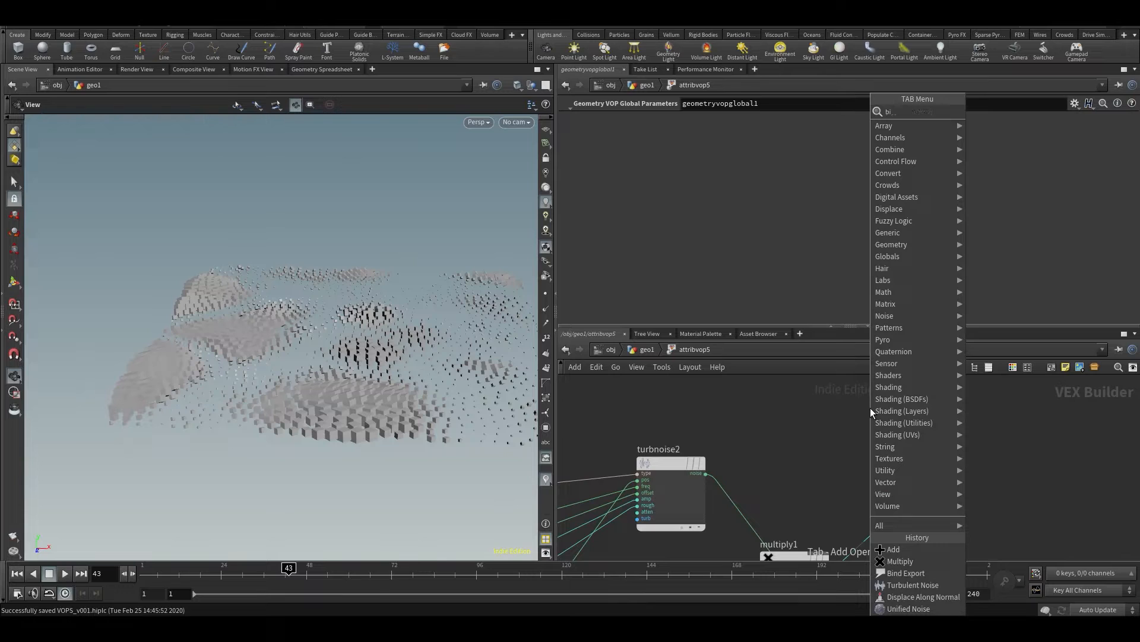
pyautogui.write('bind e')
pyautogui.press('Return')
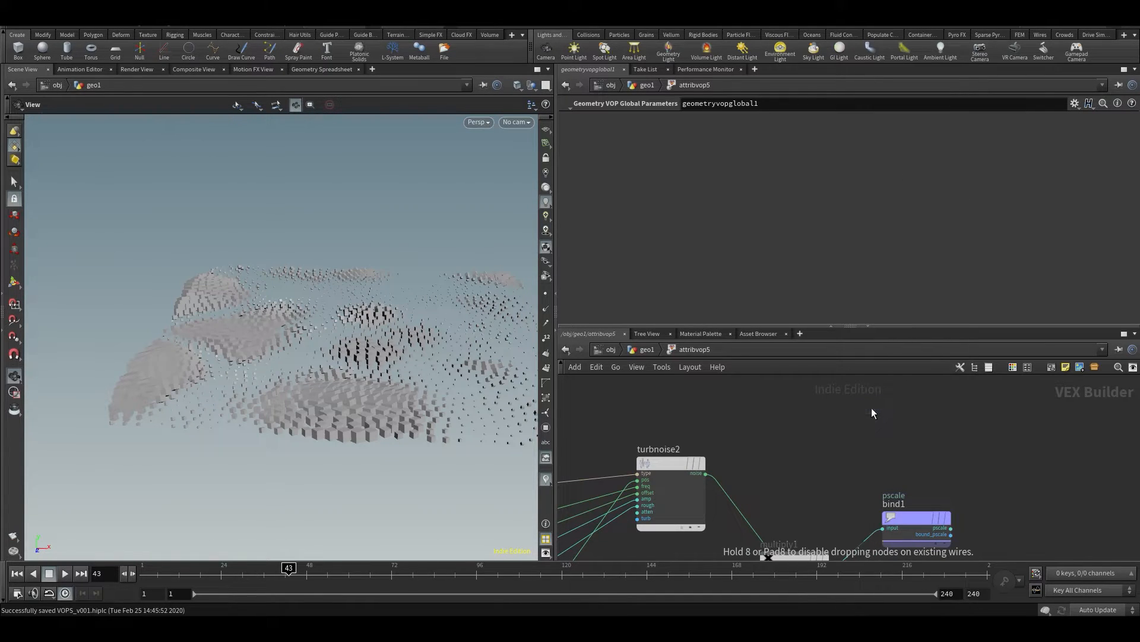
pyautogui.click(870, 407)
pyautogui.moveTo(909, 416); pyautogui.dragTo(937, 408)
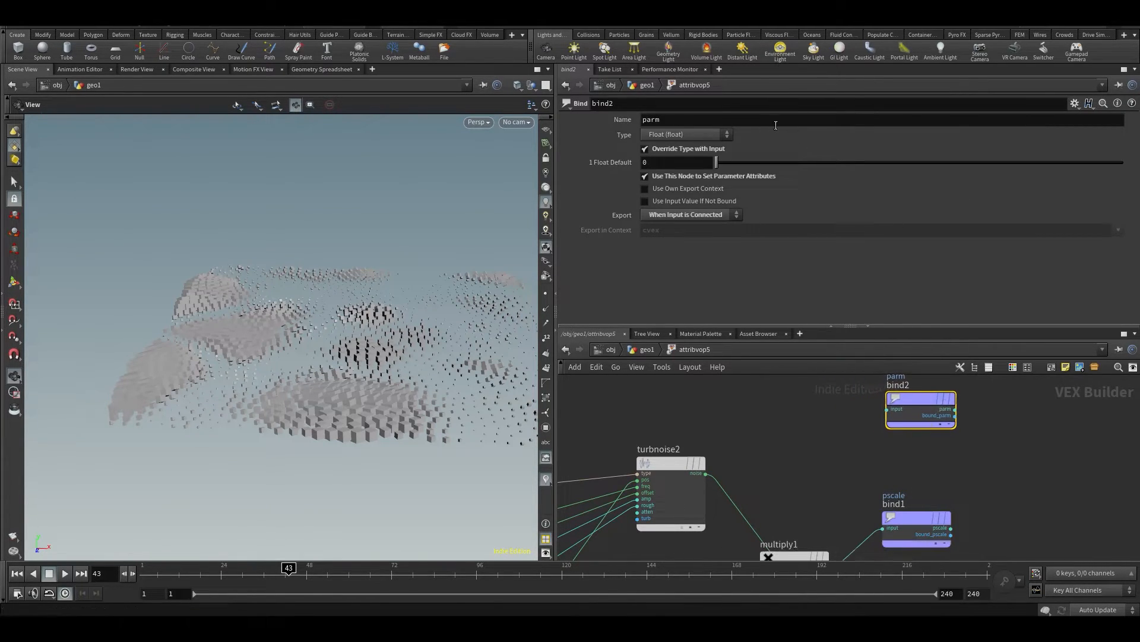
# Set the new bind's type to 3 Floats (vector), name it scale and save the scene
pyautogui.click(665, 136)
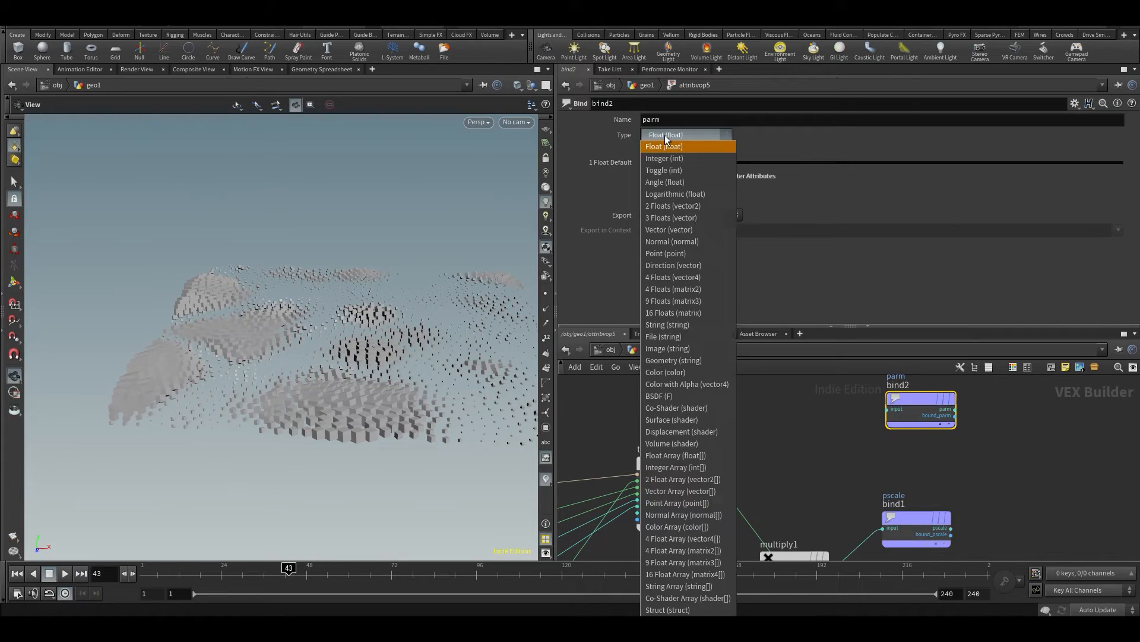
pyautogui.click(656, 218)
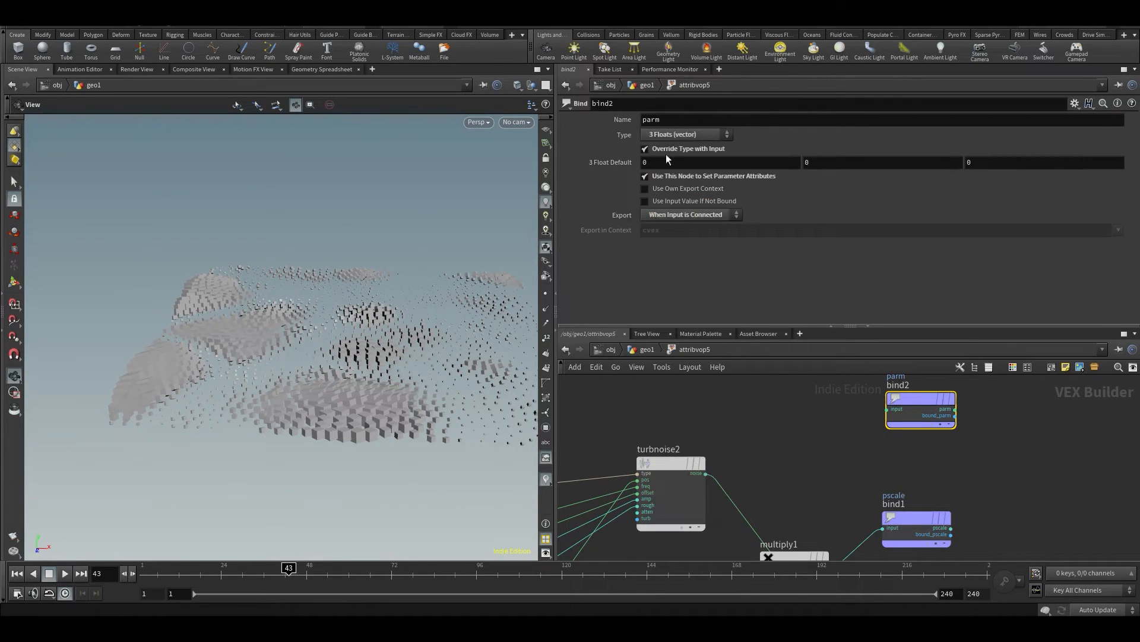
pyautogui.doubleClick(673, 116)
pyautogui.write('scale')
pyautogui.press('Return')
pyautogui.hotkey('ctrl', 's')
pyautogui.click(755, 454)
pyautogui.moveTo(755, 454); pyautogui.dragTo(772, 531, button='middle')
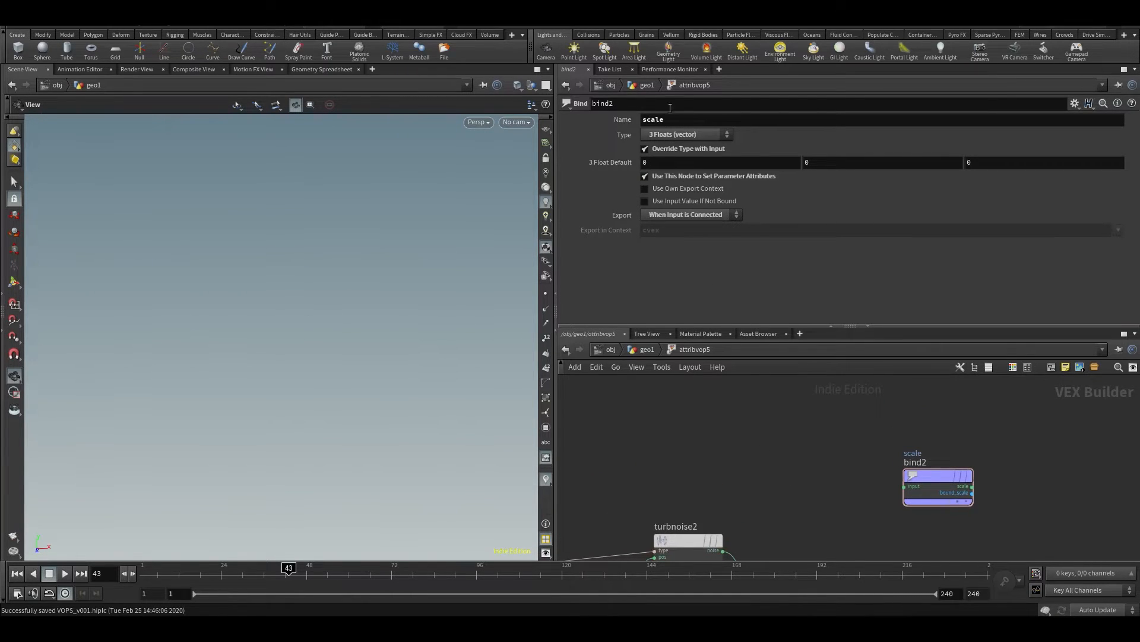
# Set the scale bind's 3 Float Default to 1, 1, 1 and save the scene
pyautogui.press('Tab')
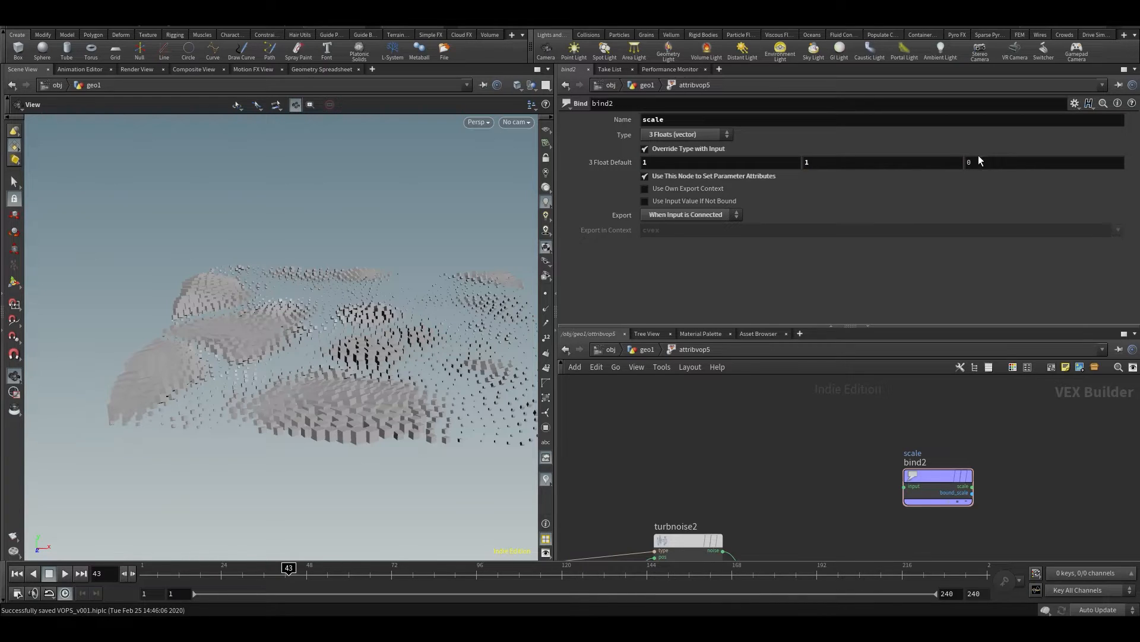
pyautogui.press('Return')
pyautogui.moveTo(839, 436); pyautogui.dragTo(819, 423, button='middle')
pyautogui.hotkey('ctrl', 's')
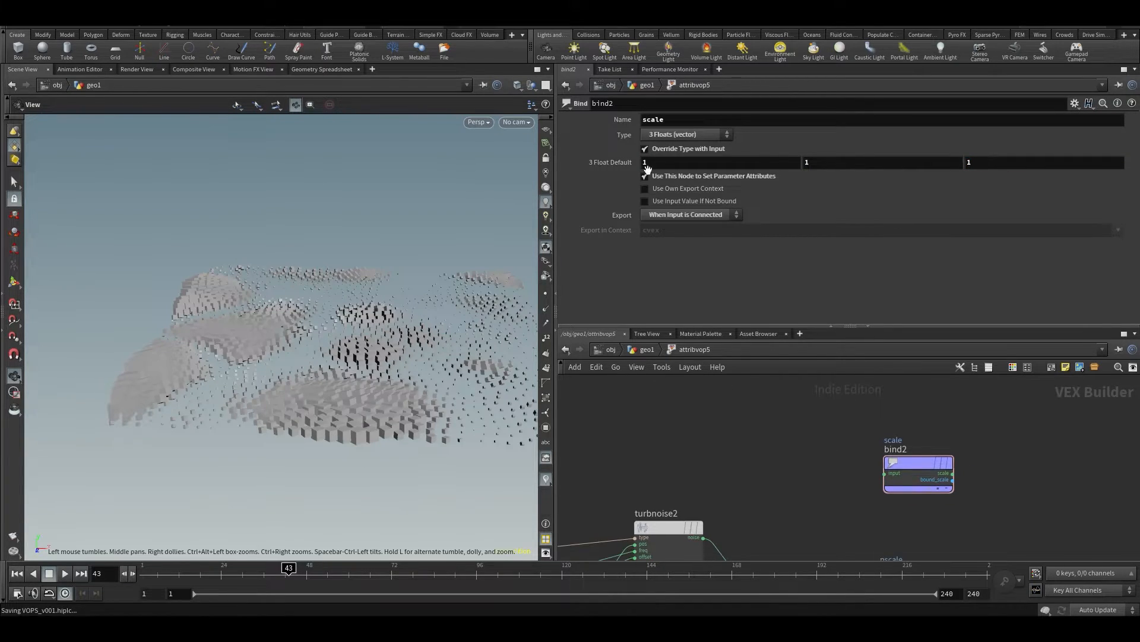
pyautogui.moveTo(806, 167); pyautogui.dragTo(967, 168, button='middle')
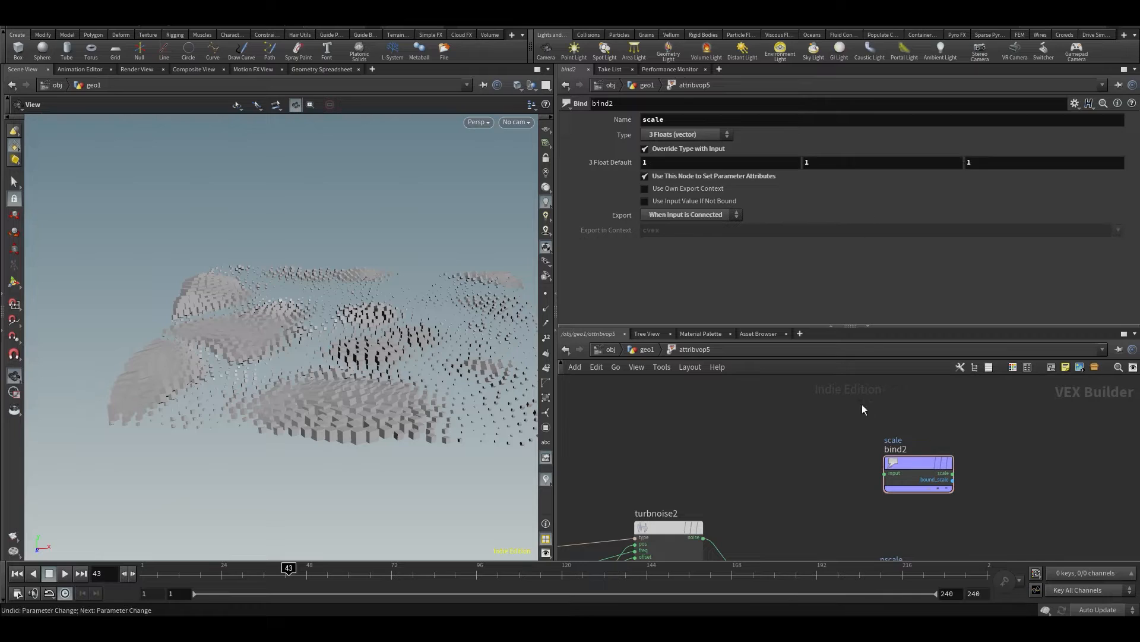
# Promote the scale bind's input to a parameter and set it to 1, 1, 1 on attribvop5, checking a different frame
pyautogui.scroll(3, 862, 481)
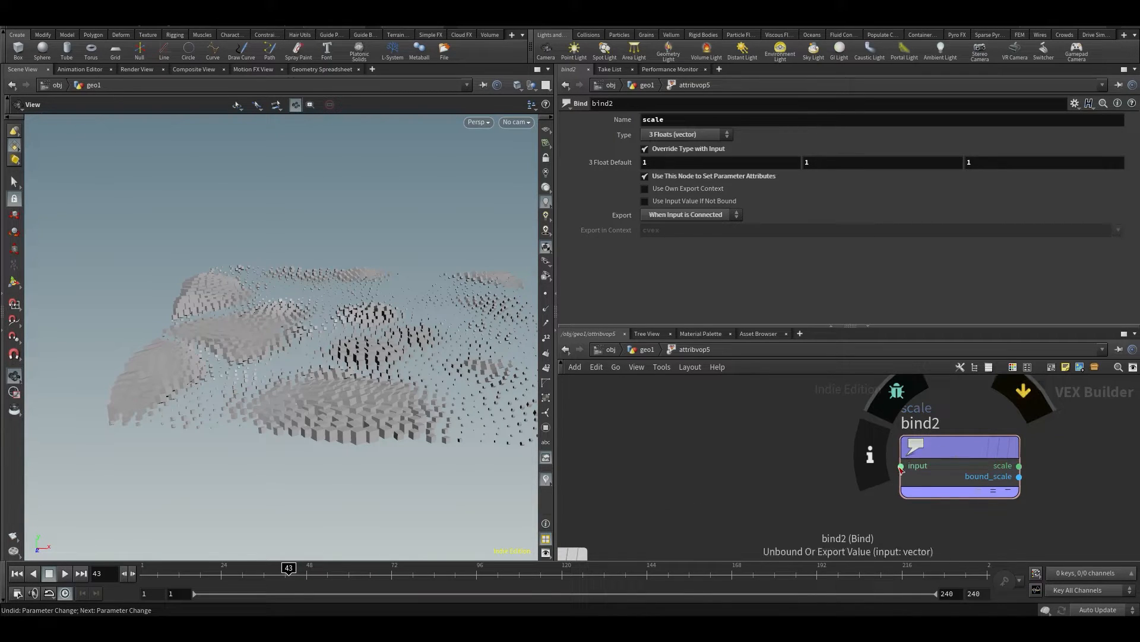
pyautogui.rightClick(901, 466)
pyautogui.click(908, 406)
pyautogui.moveTo(781, 443); pyautogui.dragTo(761, 411, button='middle')
pyautogui.press('u')
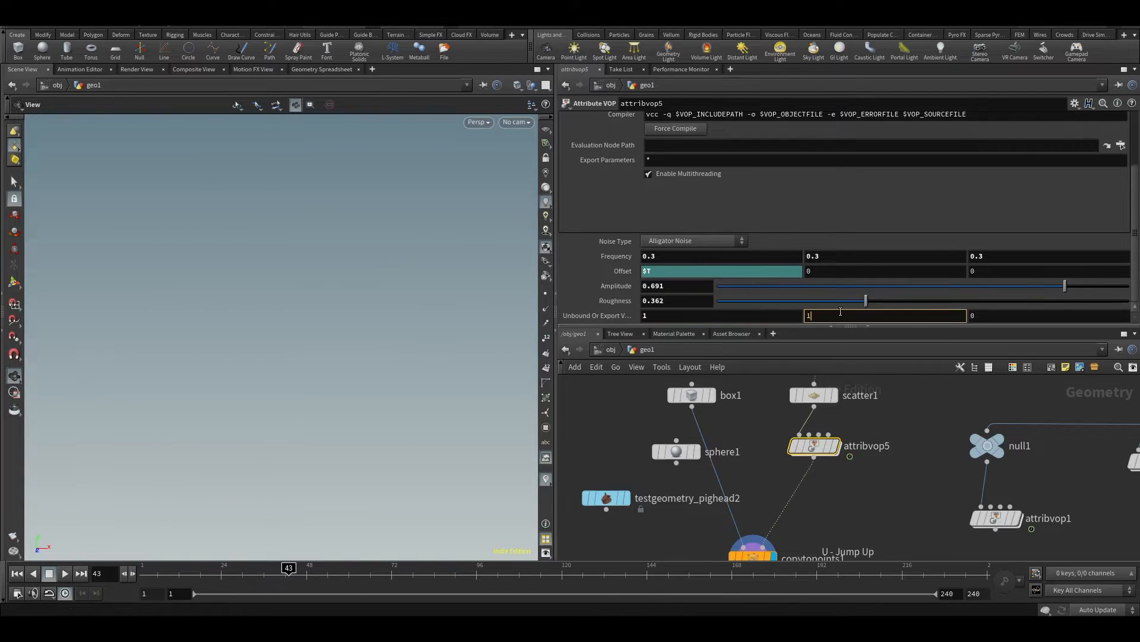
pyautogui.click(910, 488)
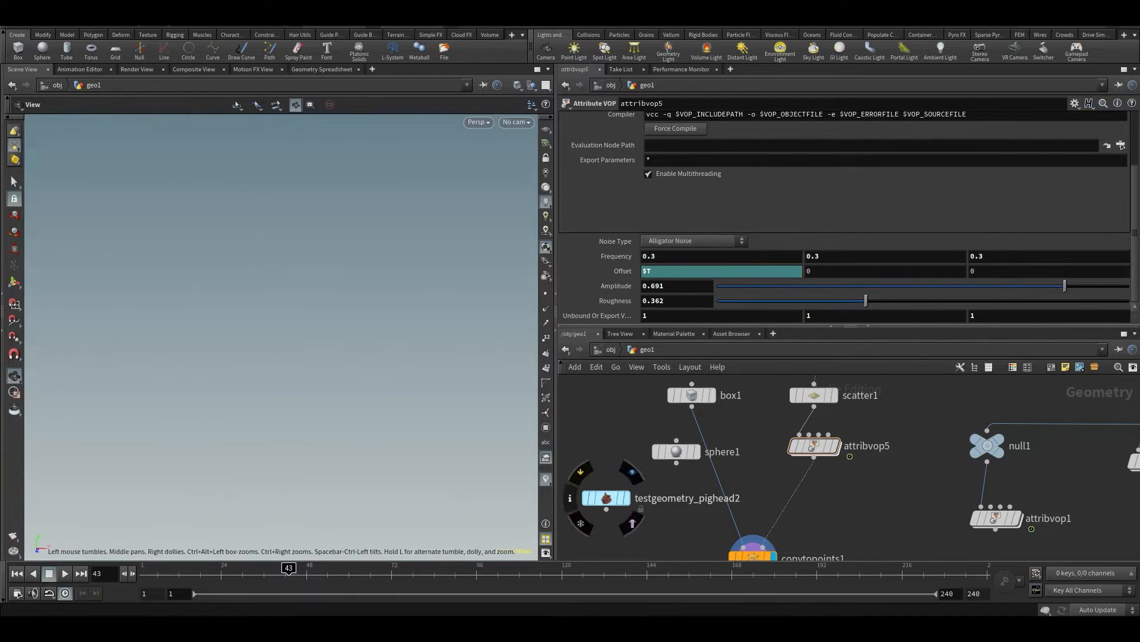
pyautogui.moveTo(311, 571); pyautogui.dragTo(359, 572)
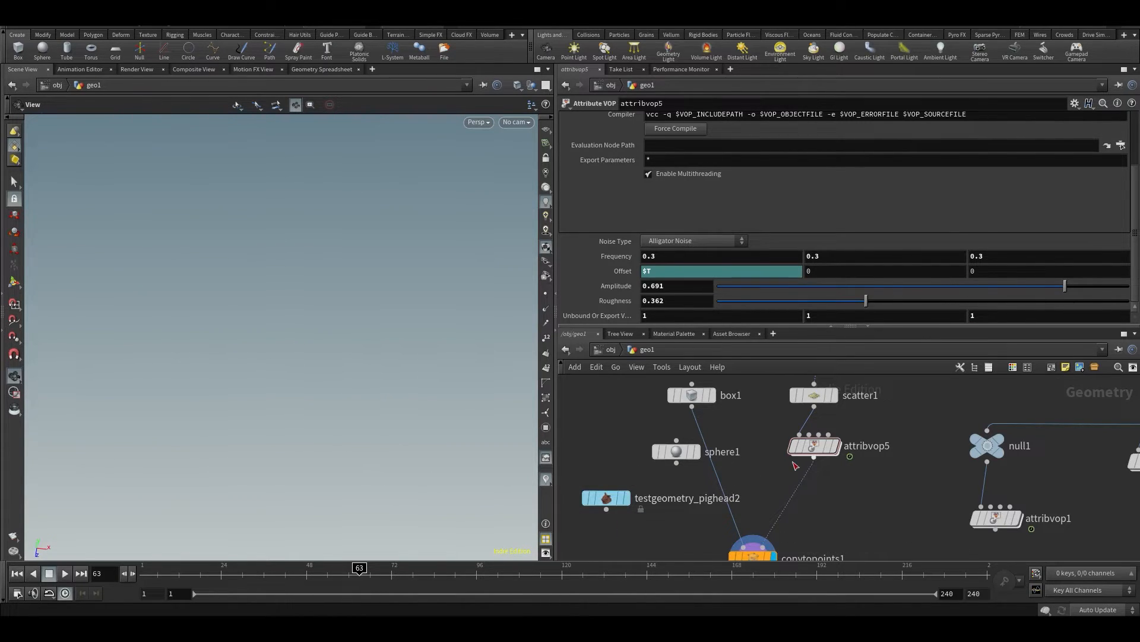
pyautogui.moveTo(814, 456); pyautogui.dragTo(813, 462)
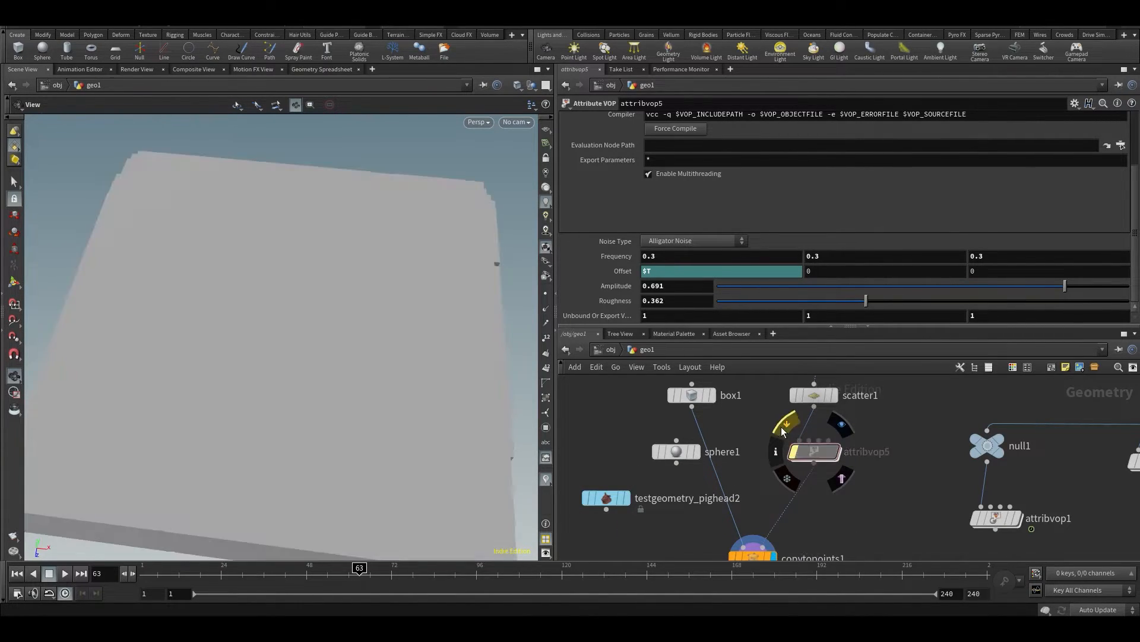
# Delete the scale bind inside attribvop5 and add a fresh Bind Export node in its place
pyautogui.doubleClick(816, 455)
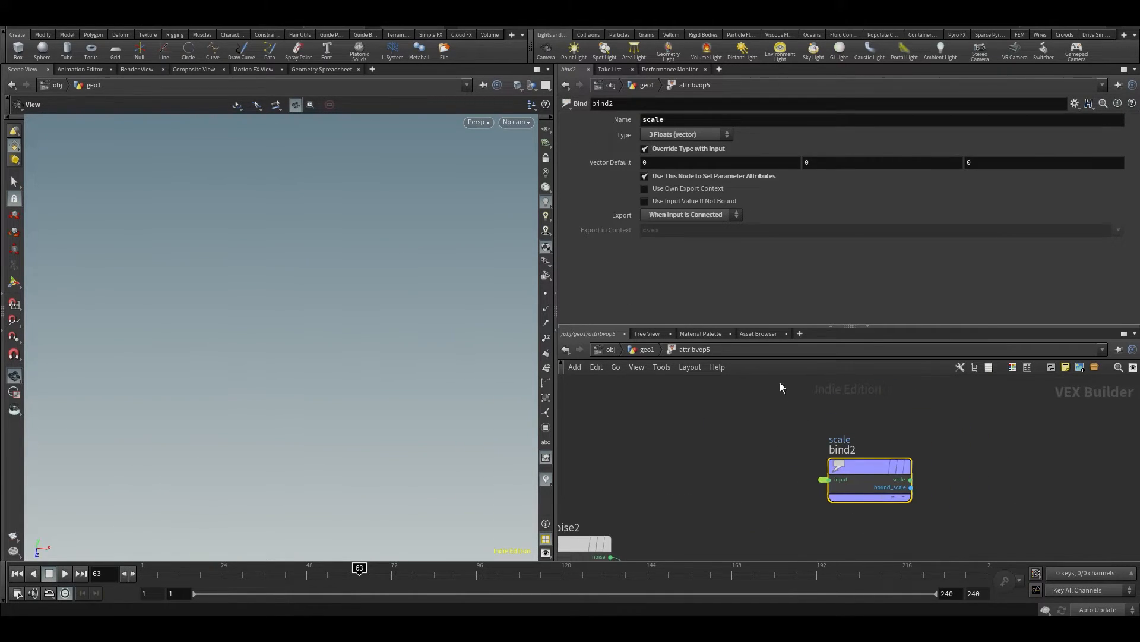
pyautogui.moveTo(741, 420); pyautogui.dragTo(894, 558)
pyautogui.press('Delete')
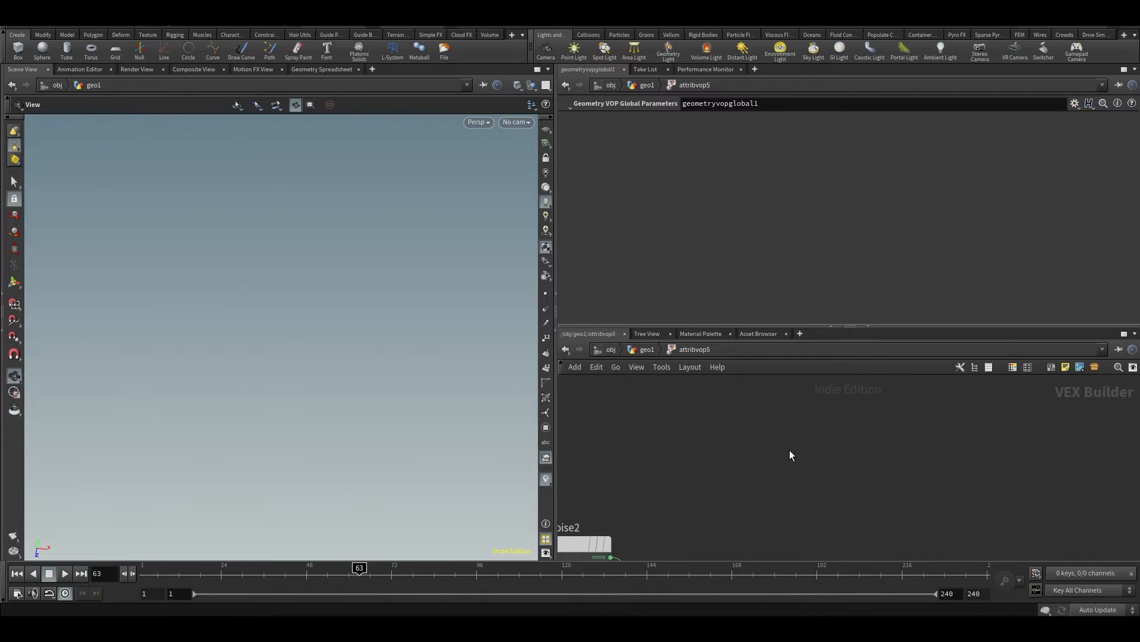
pyautogui.press('Tab')
pyautogui.write('b')
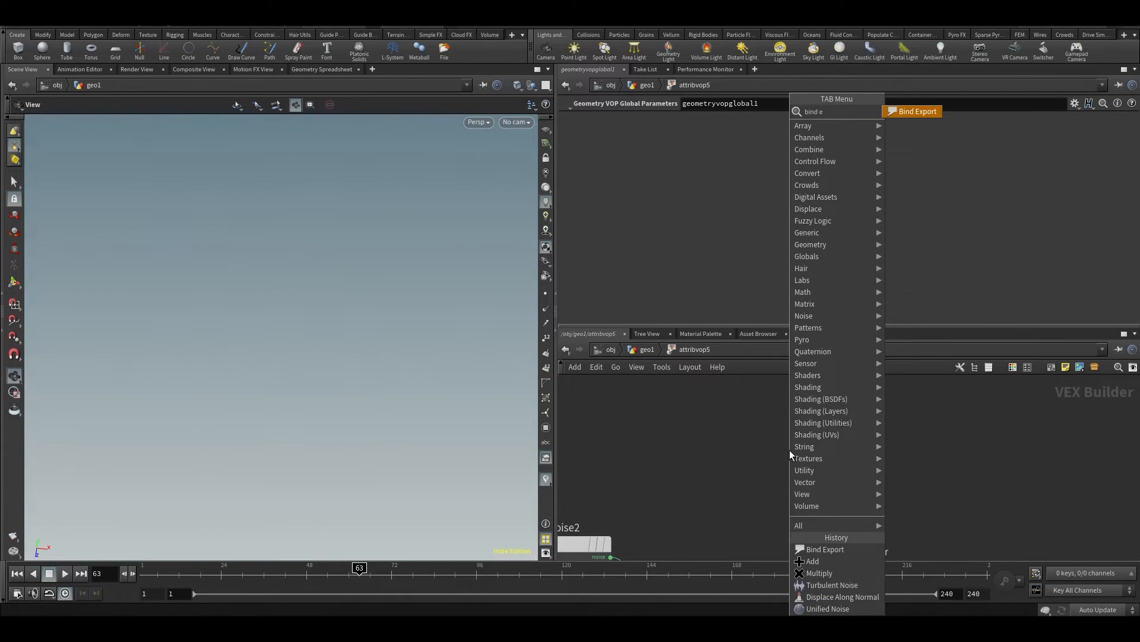
pyautogui.press('Return')
pyautogui.click(790, 450)
# Name the new Bind Export scale and set its type to 3 Floats (vector)
pyautogui.moveTo(679, 123); pyautogui.dragTo(571, 131)
pyautogui.write('scale')
pyautogui.press('Return')
pyautogui.click(661, 137)
pyautogui.click(658, 216)
# Promote the scale bind's input to a parameter and go back up to the geo1 network
pyautogui.scroll(2, 759, 462)
pyautogui.rightClick(748, 467)
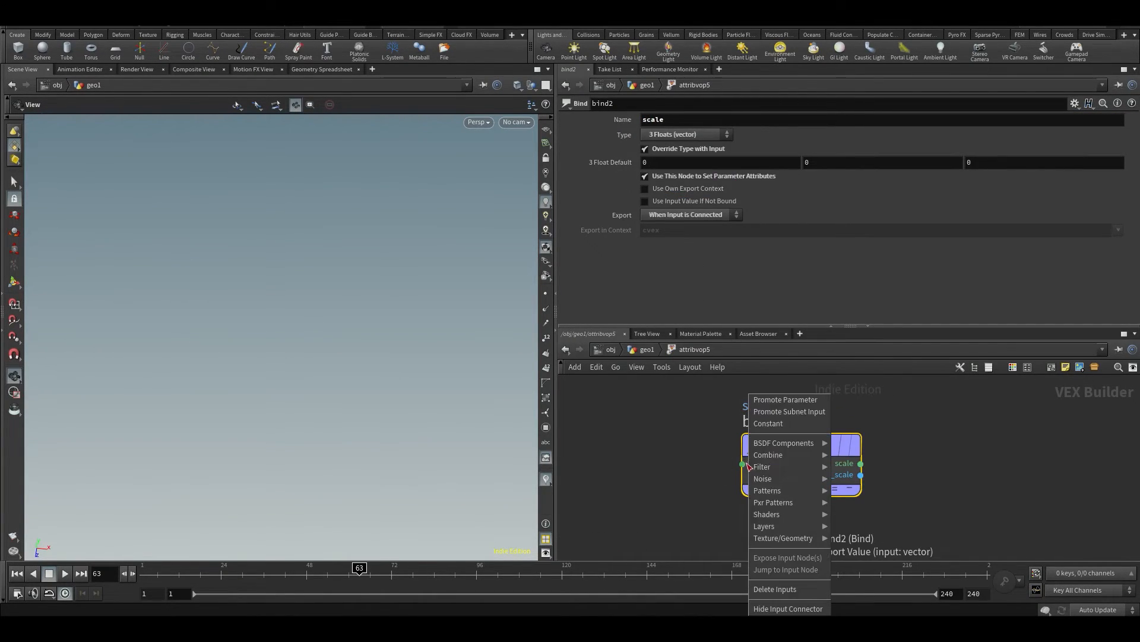
pyautogui.click(775, 407)
pyautogui.press('u')
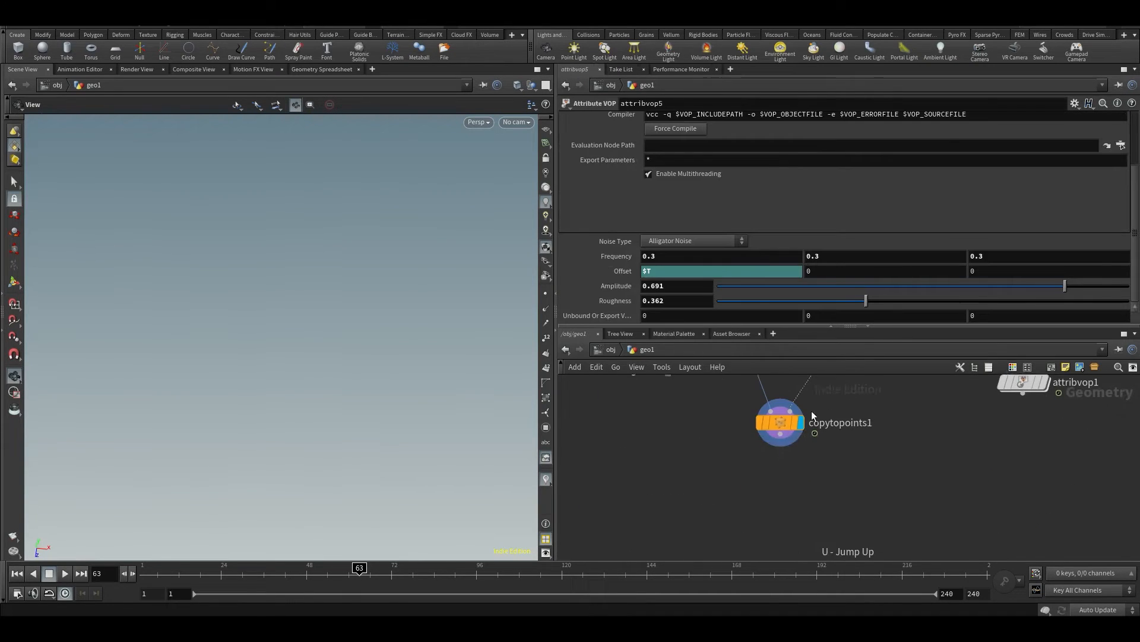
# Set attribvop5's promoted scale parameter to 1, 1, 1 and check the copies during playback
pyautogui.doubleClick(685, 317)
pyautogui.write('1')
pyautogui.press('Return')
pyautogui.press('Return')
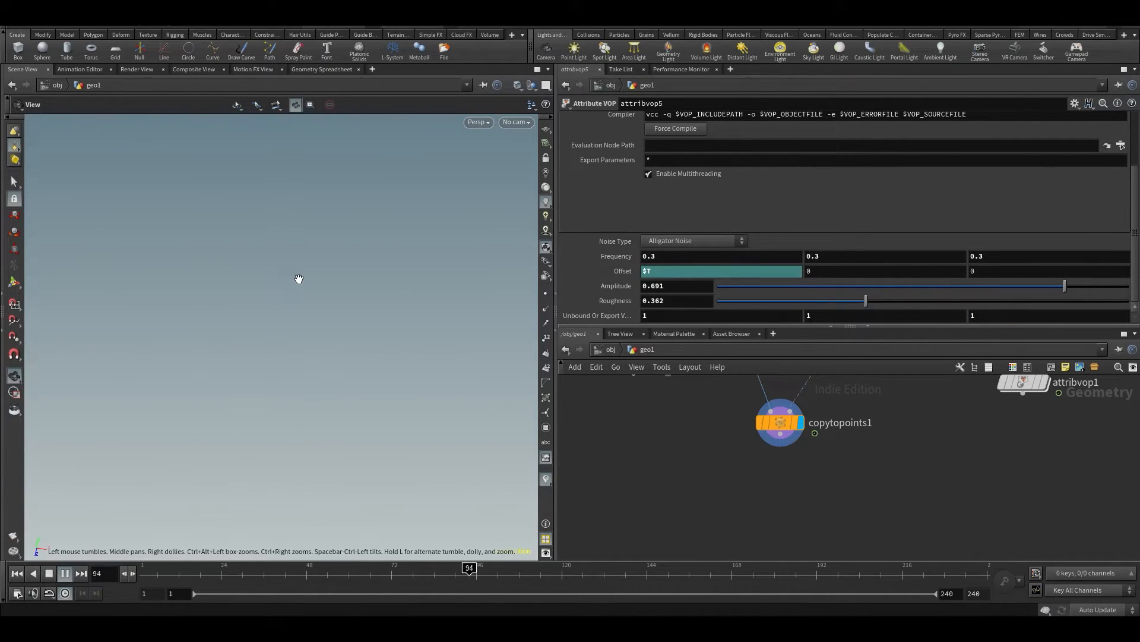
pyautogui.moveTo(821, 384); pyautogui.dragTo(795, 502, button='middle')
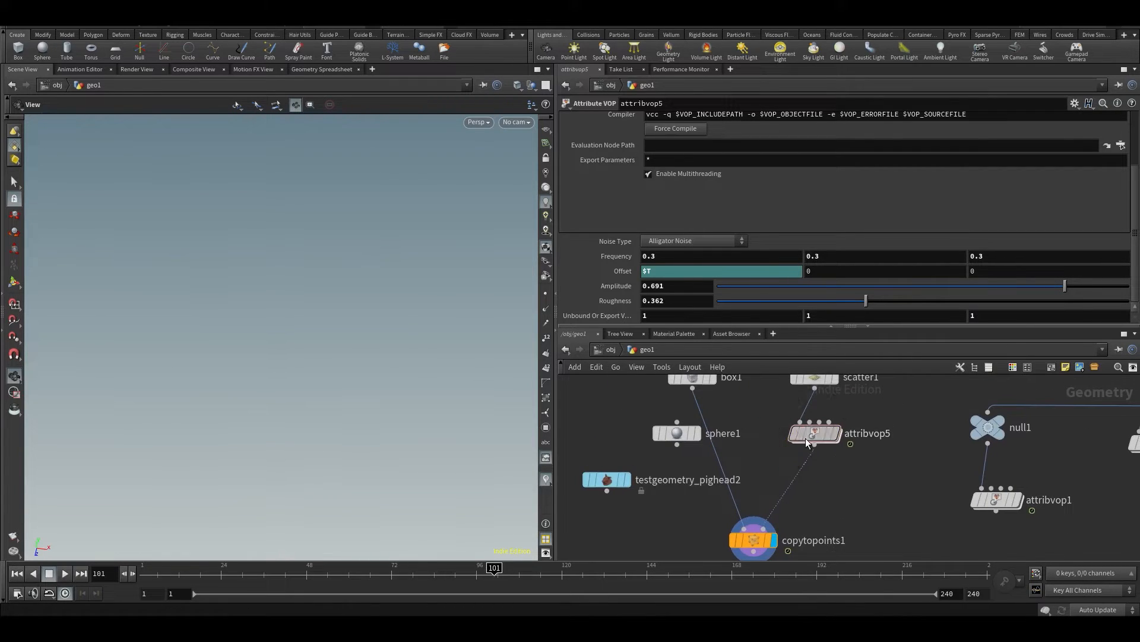
# Change the type of the scale bind inside attribvop5 to Vector (vector)
pyautogui.doubleClick(806, 437)
pyautogui.scroll(-4, 900, 471)
pyautogui.moveTo(895, 515); pyautogui.dragTo(898, 484, button='middle')
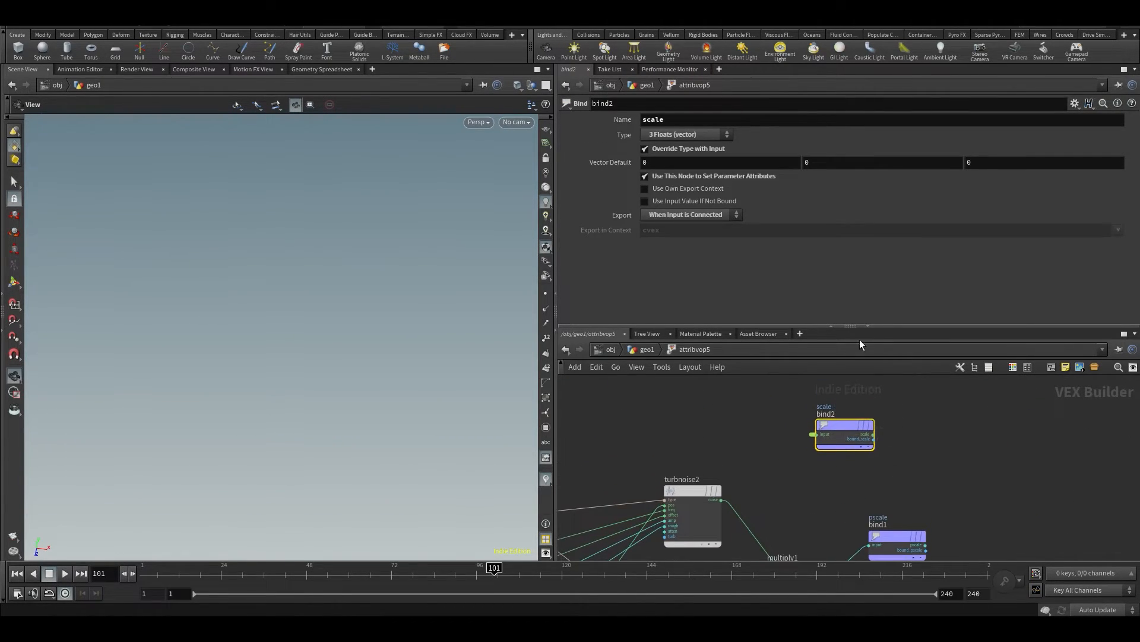
pyautogui.click(702, 134)
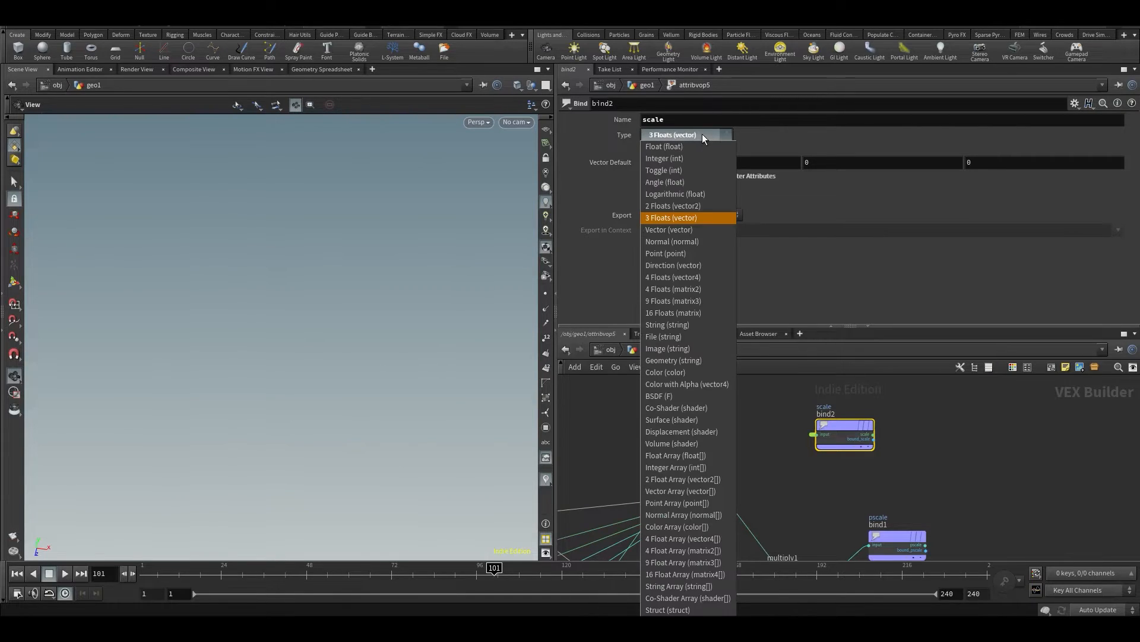
pyautogui.click(663, 230)
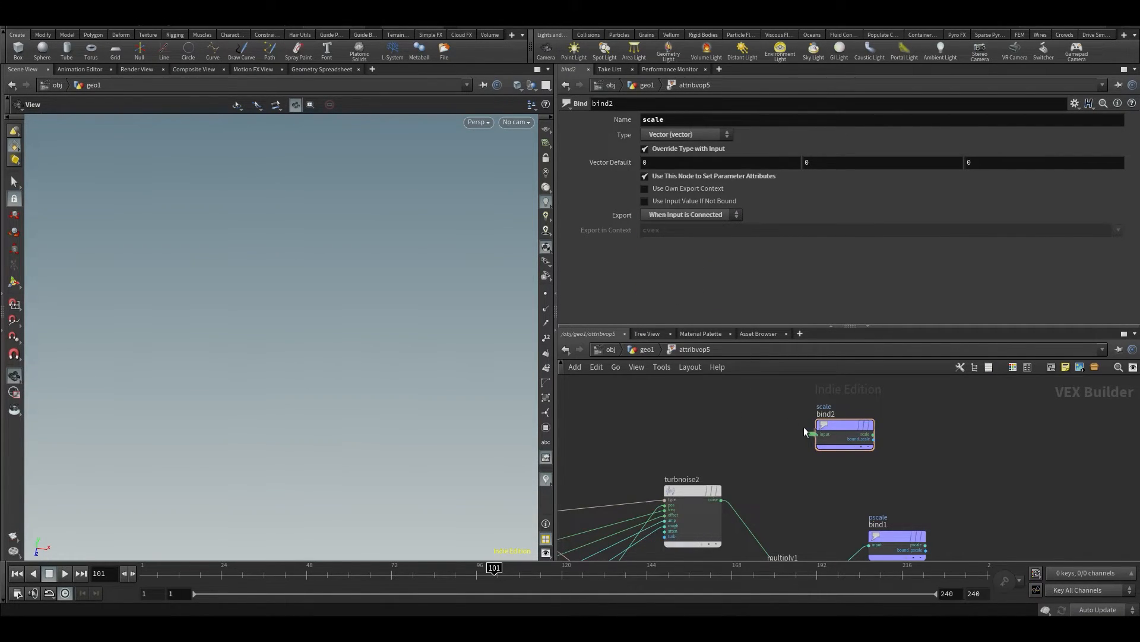
# Set the vector default of the scale bind to 1, 1, 1
pyautogui.scroll(2, 802, 424)
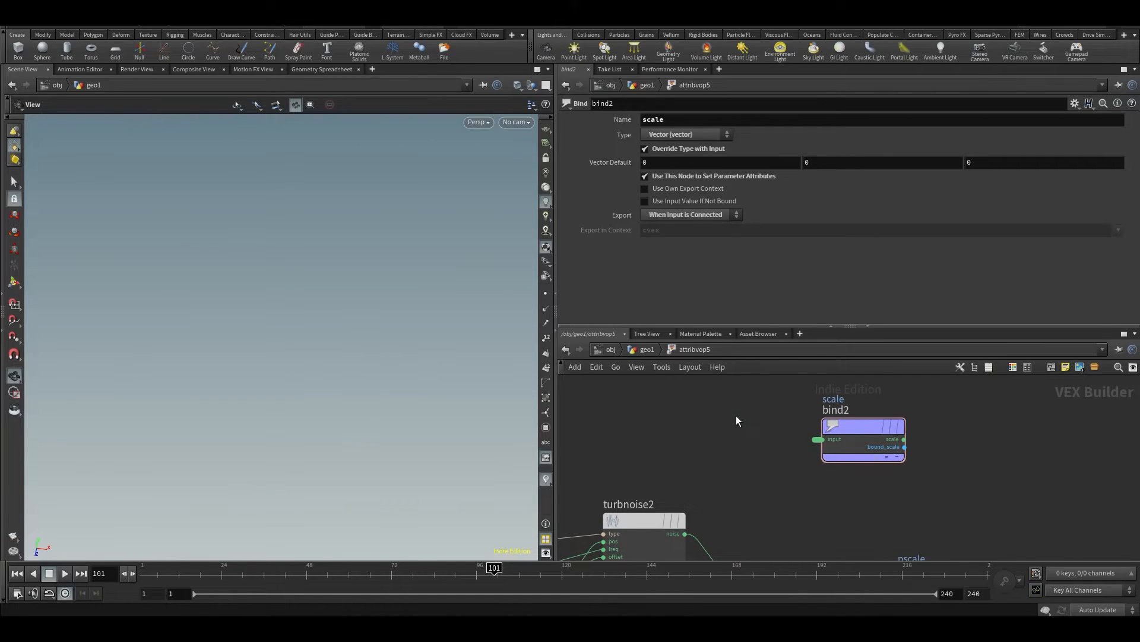
pyautogui.click(704, 161)
pyautogui.write('1')
pyautogui.click(811, 162)
pyautogui.write('1')
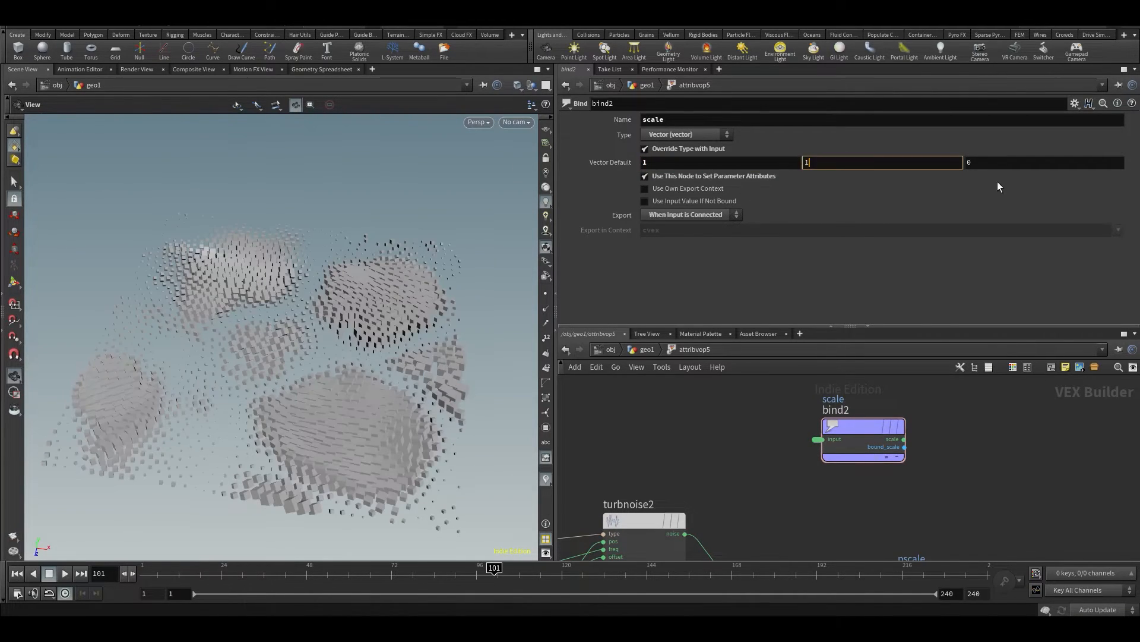
pyautogui.press('Return')
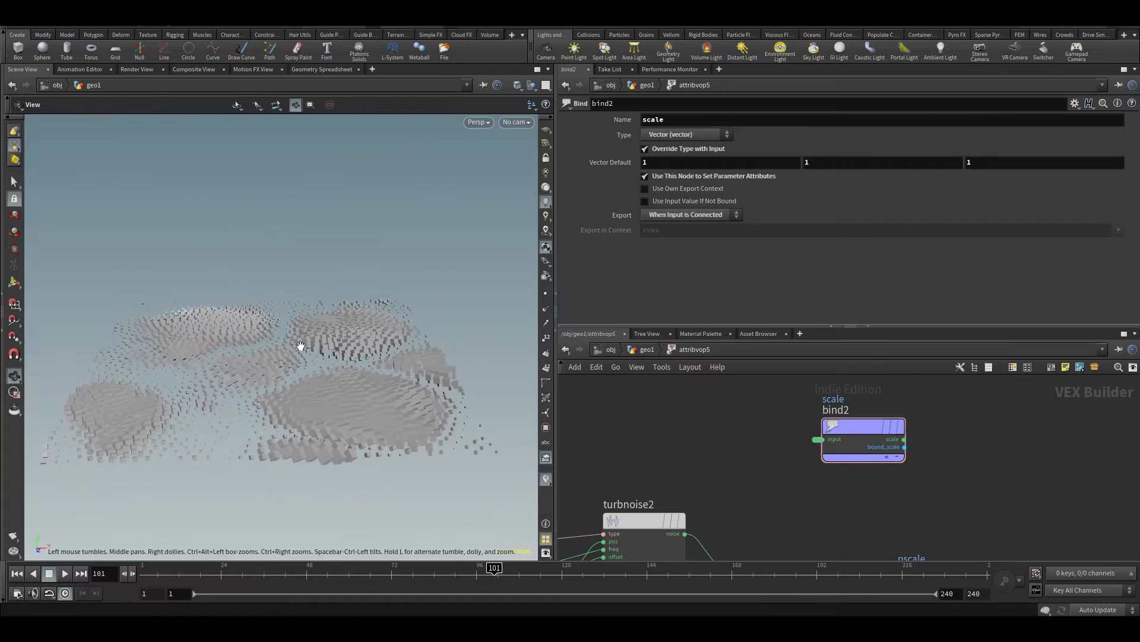
# Return to the geo1 network, raise attribvop5's promoted Y scale to 5.7 and inspect the stretched copies during playback
pyautogui.press('u')
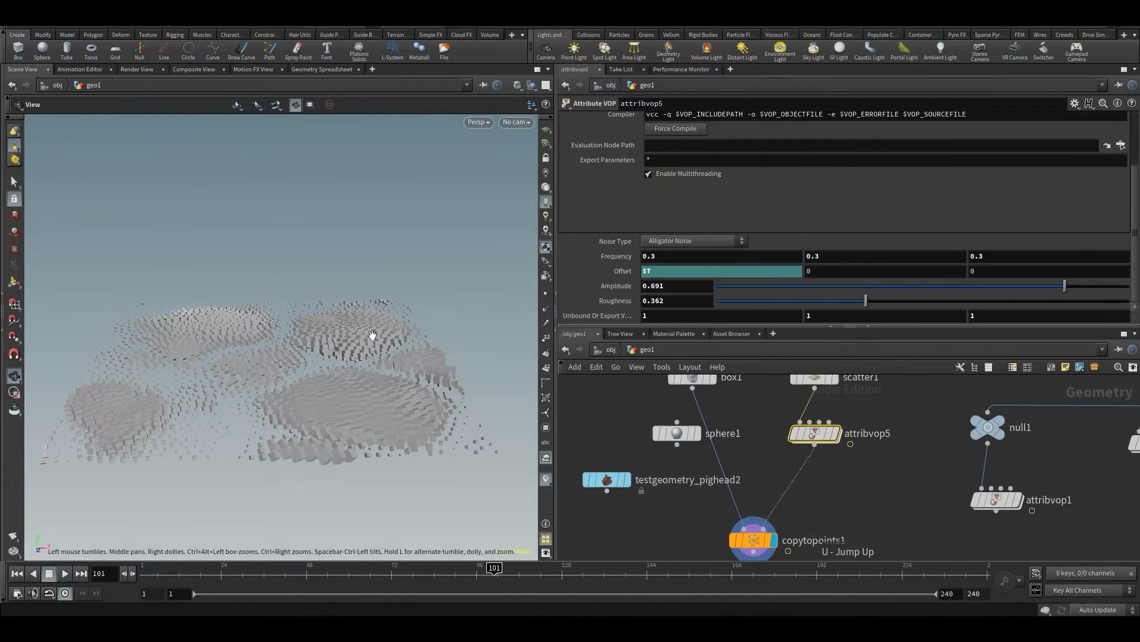
pyautogui.moveTo(813, 315); pyautogui.dragTo(879, 310, button='middle')
pyautogui.press('Up')
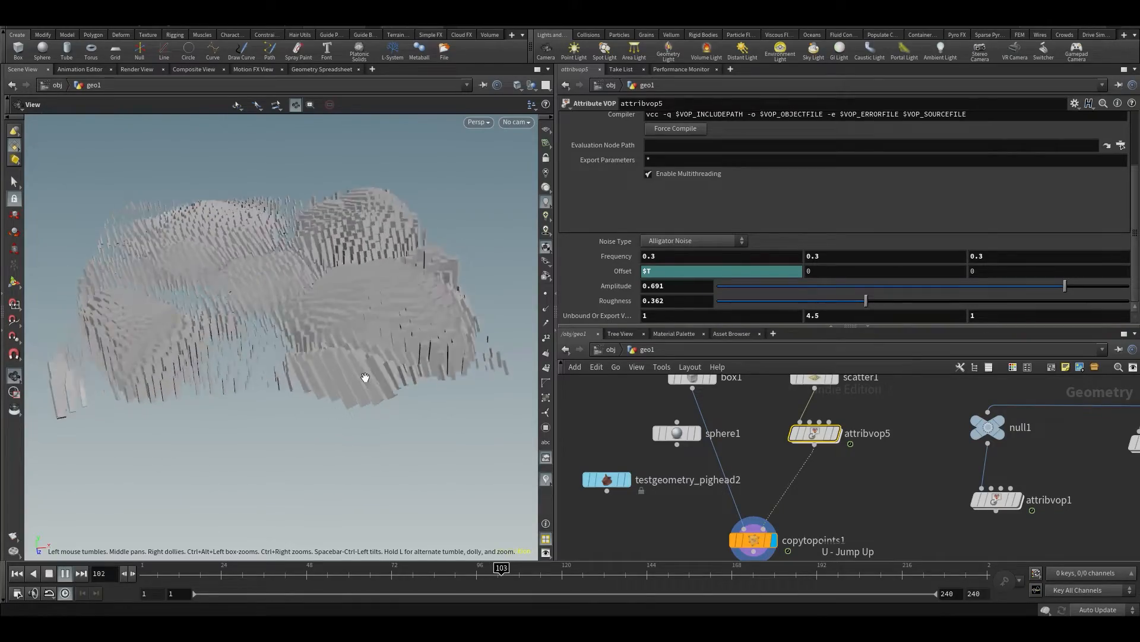
pyautogui.moveTo(191, 286); pyautogui.dragTo(188, 328)
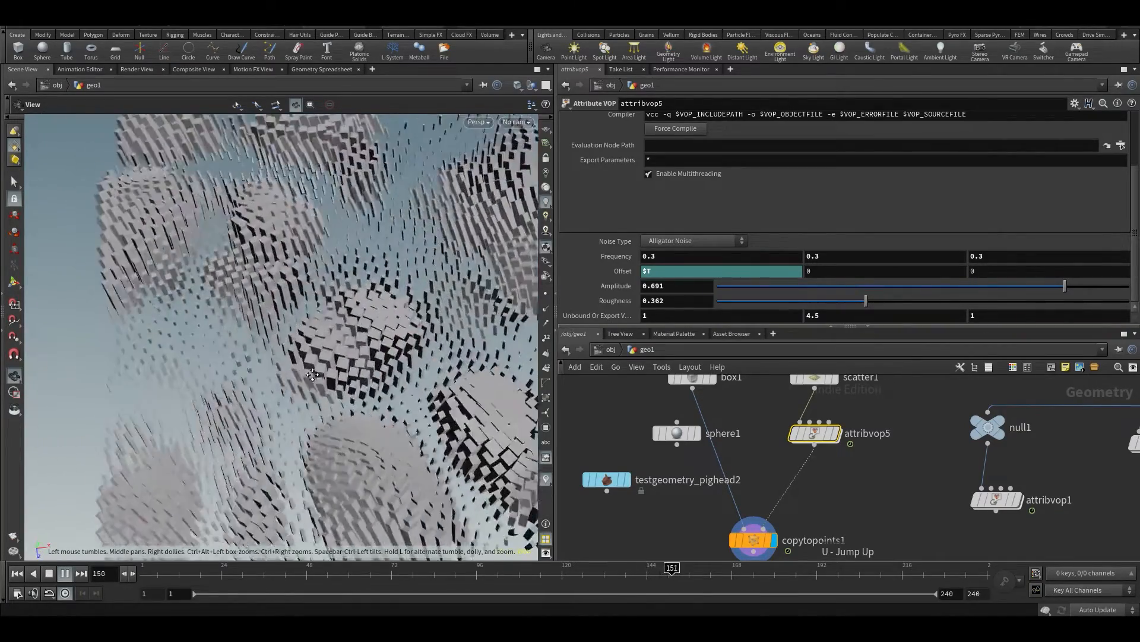
pyautogui.moveTo(868, 319); pyautogui.dragTo(891, 319, button='middle')
pyautogui.moveTo(271, 338); pyautogui.dragTo(261, 266)
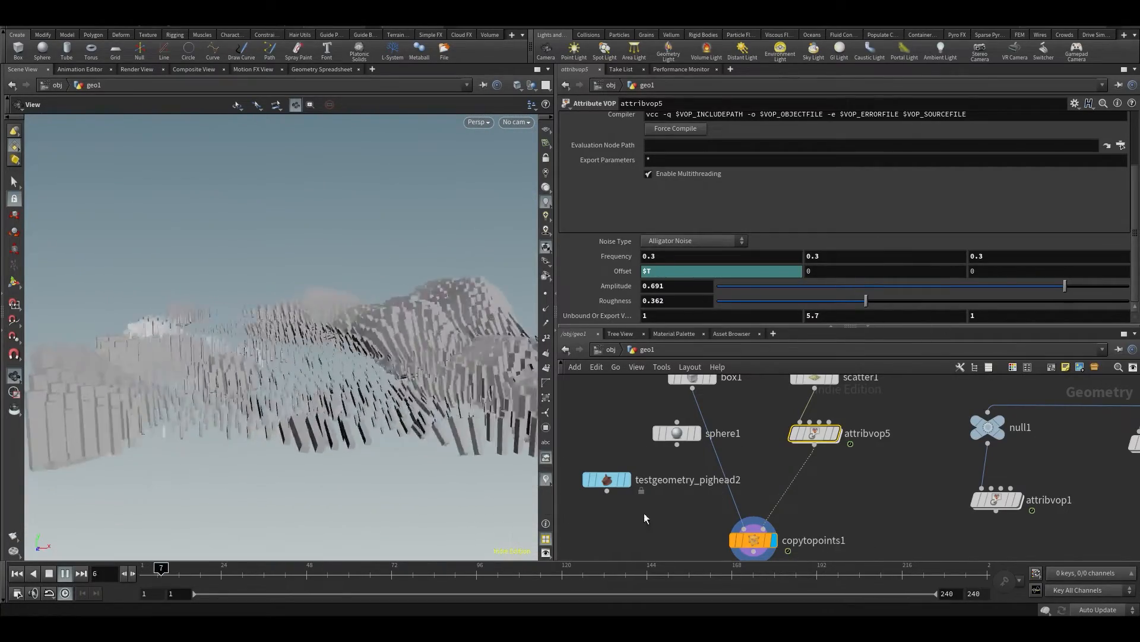
pyautogui.moveTo(588, 580); pyautogui.dragTo(450, 594)
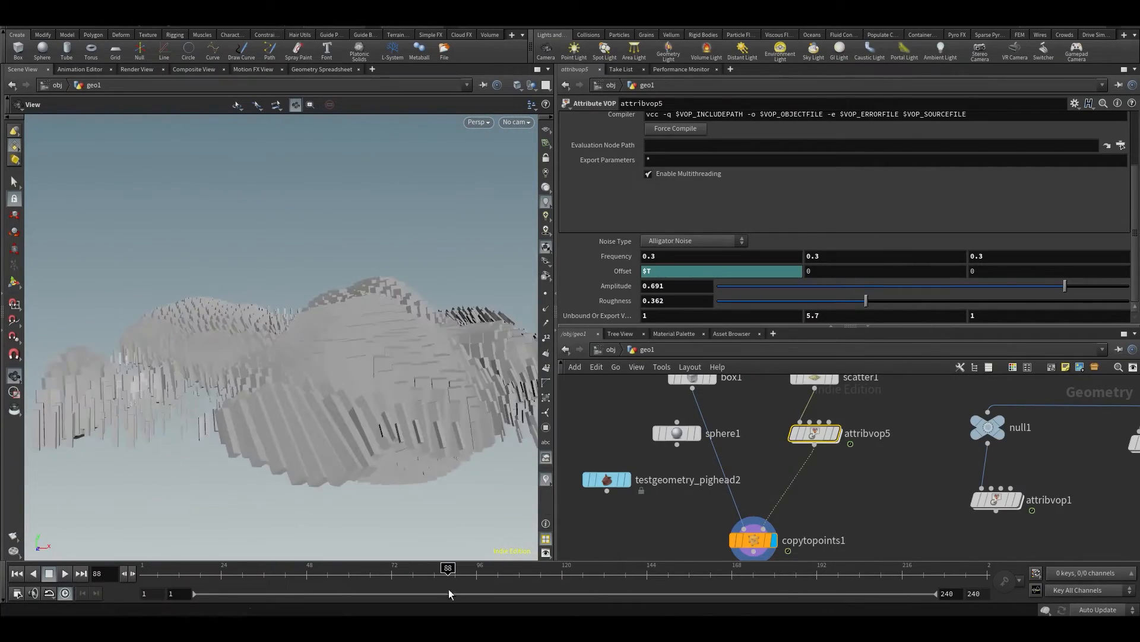
# Reposition bind2 inside attribvop5, reset the promoted Y scale to 1 from geo1, and reopen the VOP network
pyautogui.doubleClick(816, 432)
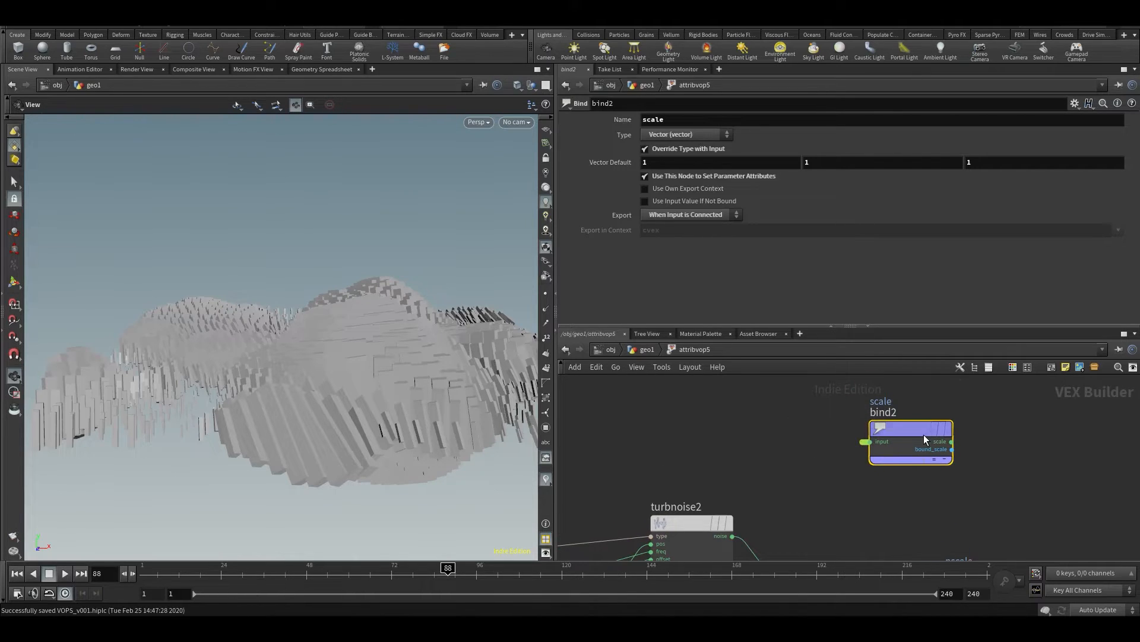
pyautogui.moveTo(925, 433); pyautogui.dragTo(940, 432)
pyautogui.click(810, 450)
pyautogui.scroll(-1, 810, 450)
pyautogui.moveTo(810, 450); pyautogui.dragTo(835, 473, button='middle')
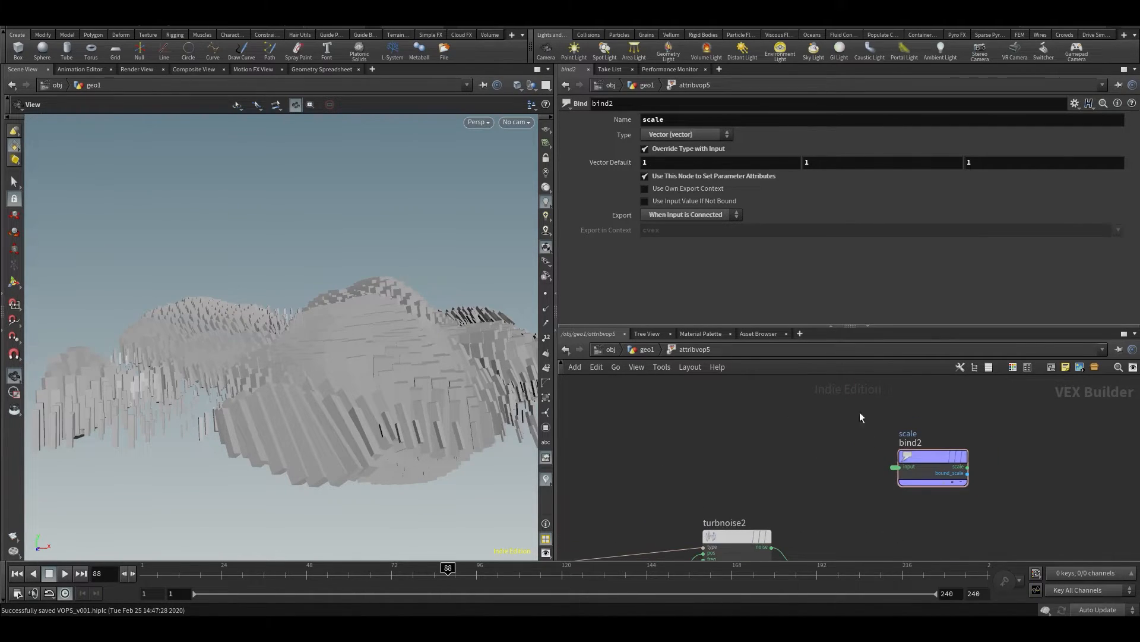
pyautogui.press('u')
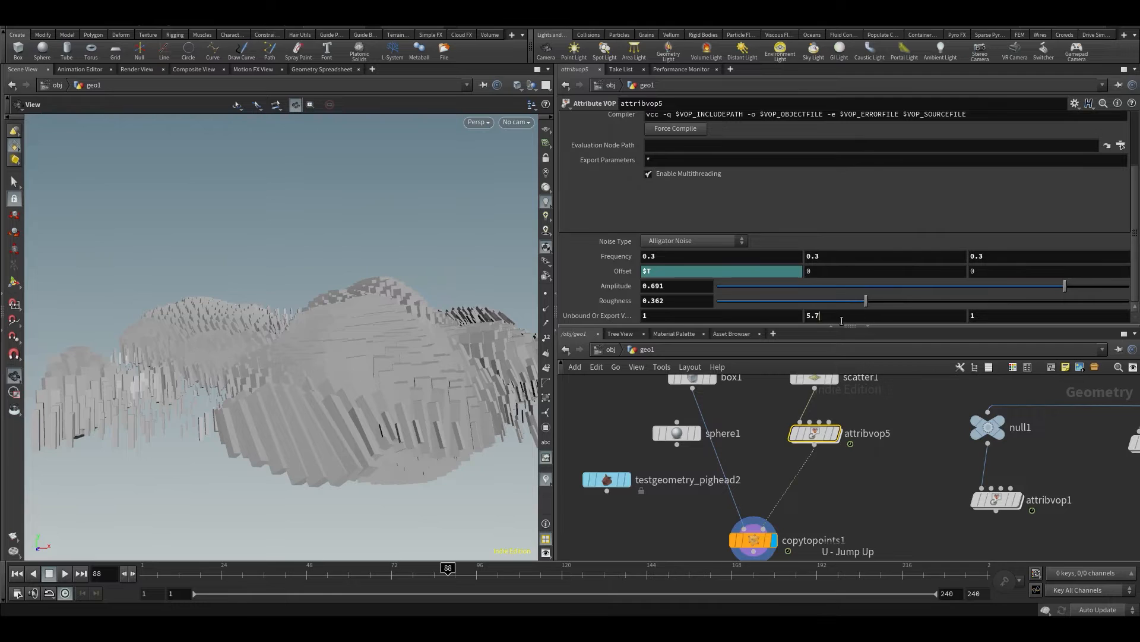
pyautogui.doubleClick(814, 432)
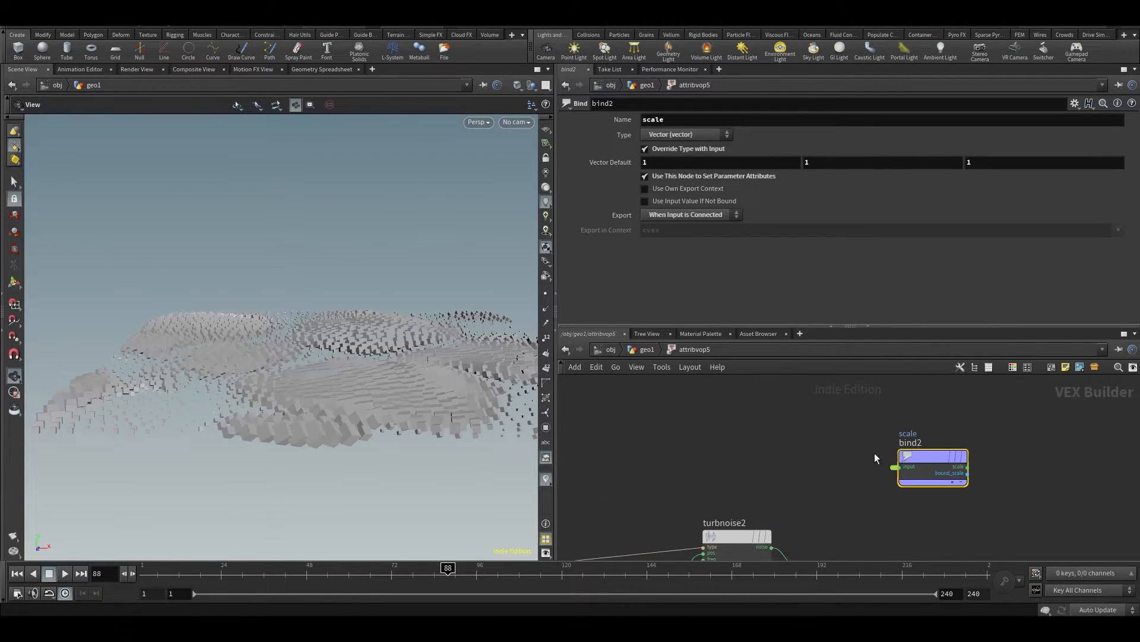
# Expand bind2's promoted input into a separate parameter node and space the two nodes apart
pyautogui.doubleClick(892, 466)
pyautogui.moveTo(837, 458); pyautogui.dragTo(641, 413)
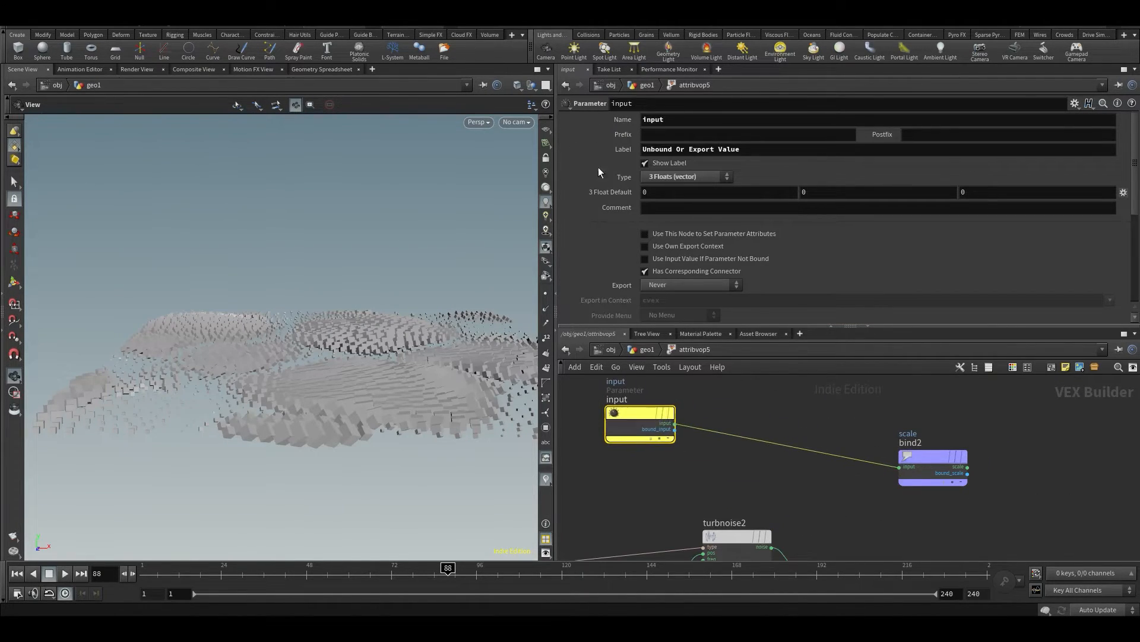
pyautogui.moveTo(663, 121); pyautogui.dragTo(578, 135)
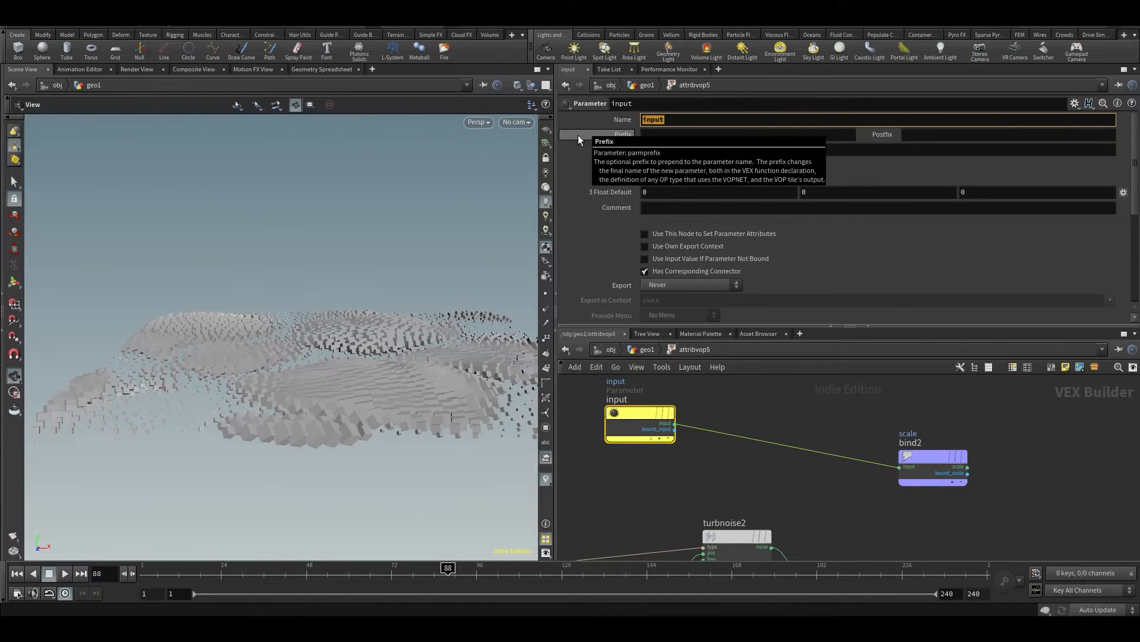
pyautogui.click(797, 479)
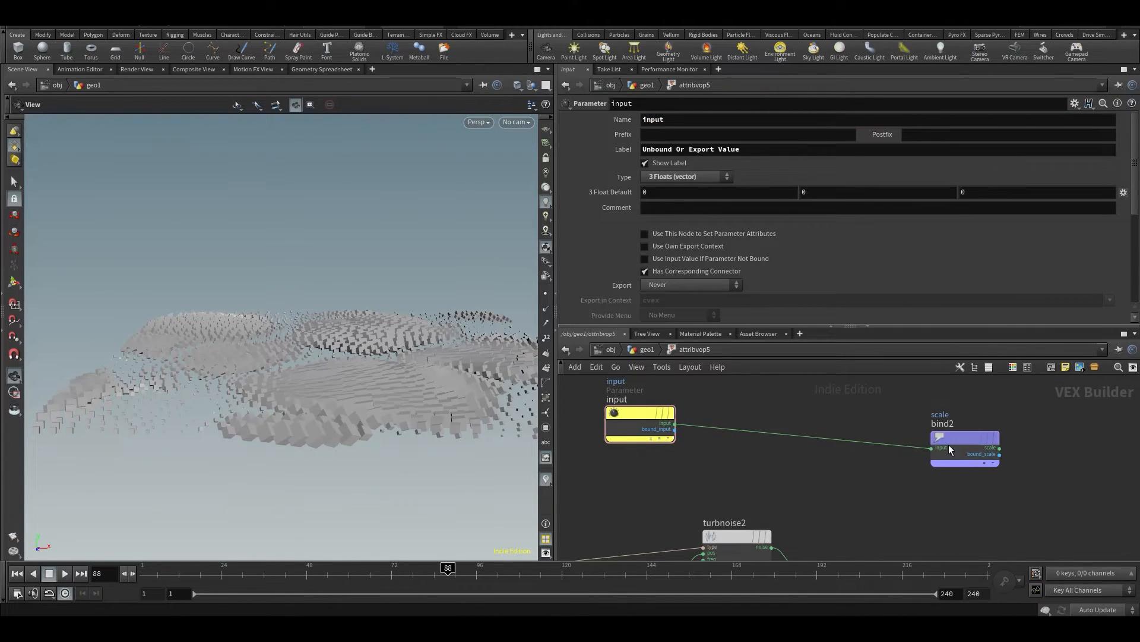
pyautogui.moveTo(800, 483); pyautogui.dragTo(863, 479, button='middle')
pyautogui.scroll(-3, 832, 474)
pyautogui.moveTo(728, 427); pyautogui.dragTo(671, 435)
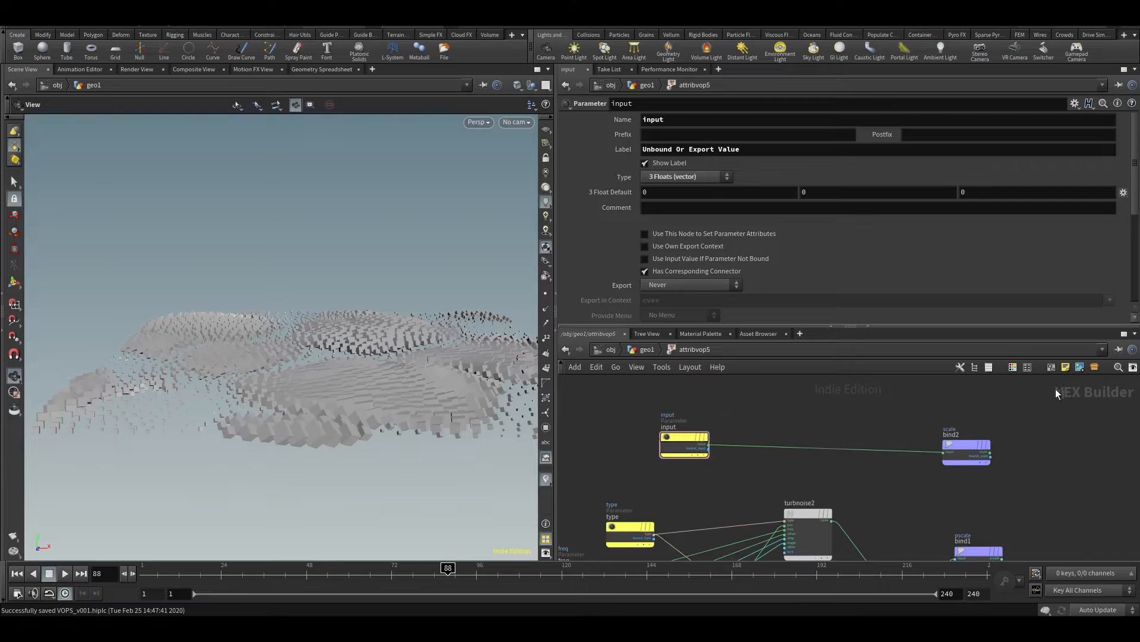
# Maximize the network view with its parameter overlay and arrange the input parameter and bind2 with free space between them
pyautogui.hotkey('ctrl', 'b')
pyautogui.press('p')
pyautogui.scroll(4, 386, 291)
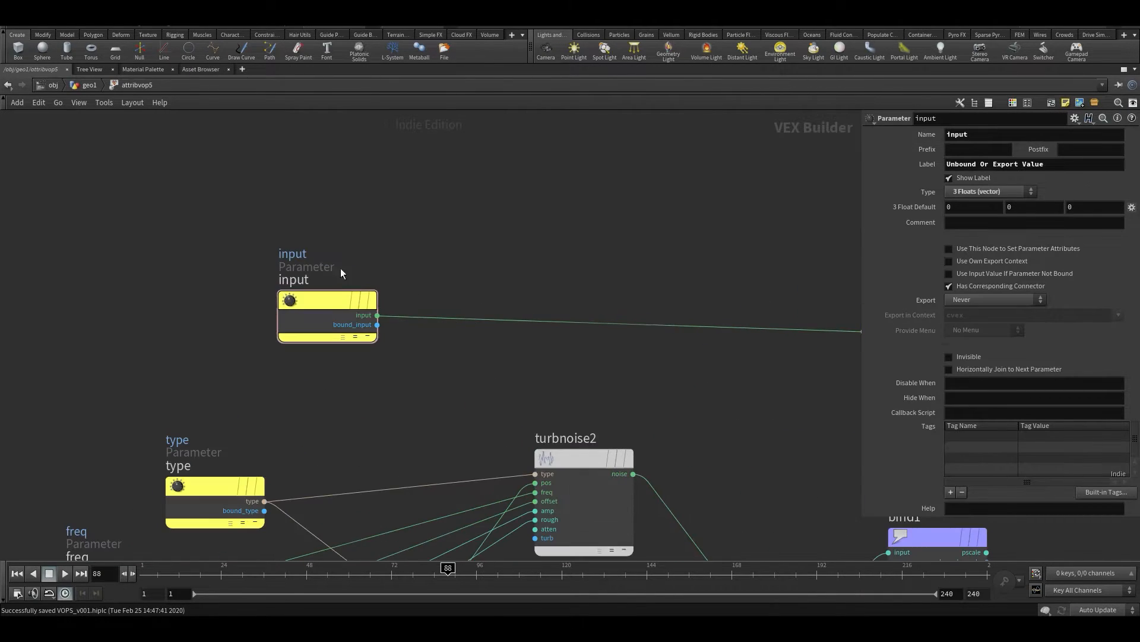
pyautogui.moveTo(344, 303); pyautogui.dragTo(279, 318)
pyautogui.moveTo(728, 277); pyautogui.dragTo(440, 315, button='middle')
pyautogui.moveTo(627, 357); pyautogui.dragTo(722, 347)
pyautogui.moveTo(303, 321); pyautogui.dragTo(401, 309, button='middle')
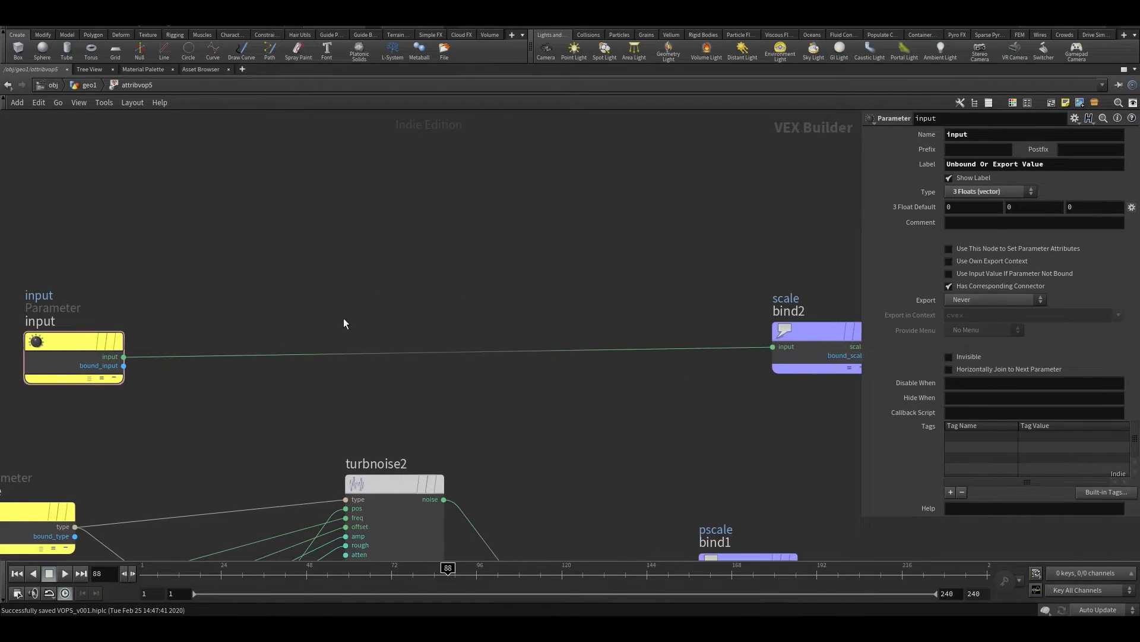
pyautogui.moveTo(89, 342); pyautogui.dragTo(82, 313)
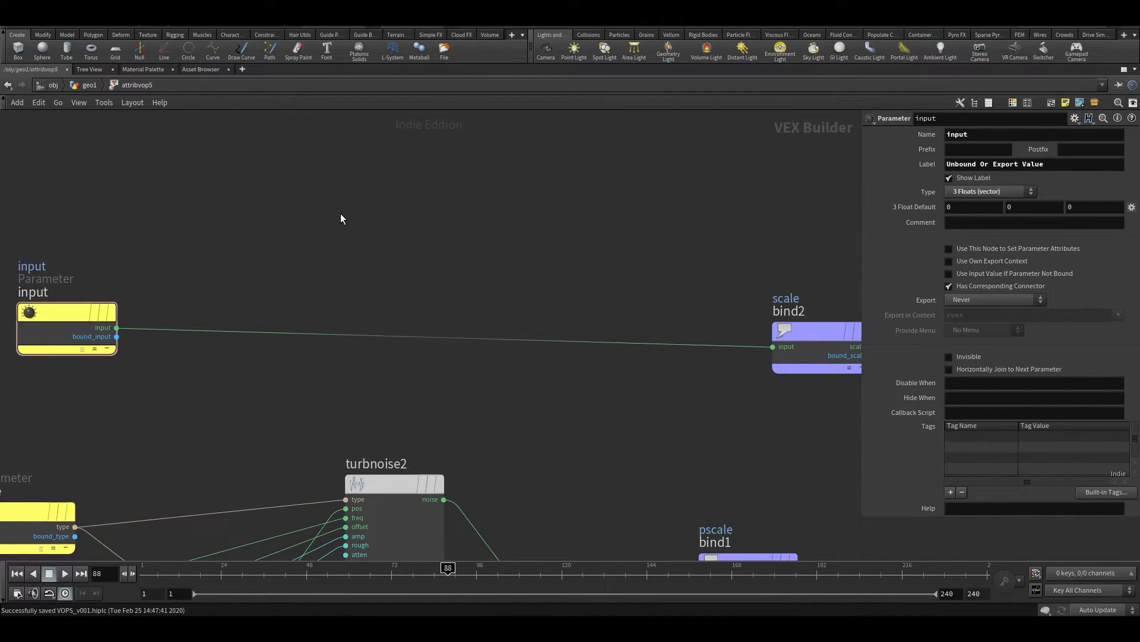
# Examine the three scale components of attribvop5's points in the Geometry Spreadsheet, and return to the 3D scene
pyautogui.hotkey('ctrl', 'b')
pyautogui.click(310, 70)
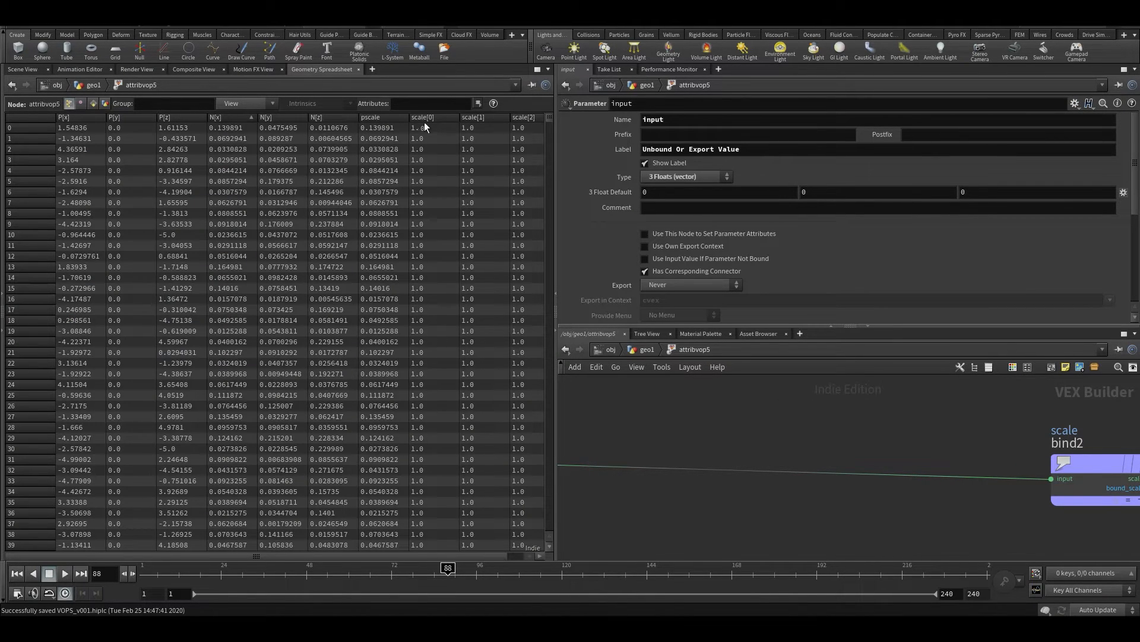
pyautogui.click(21, 69)
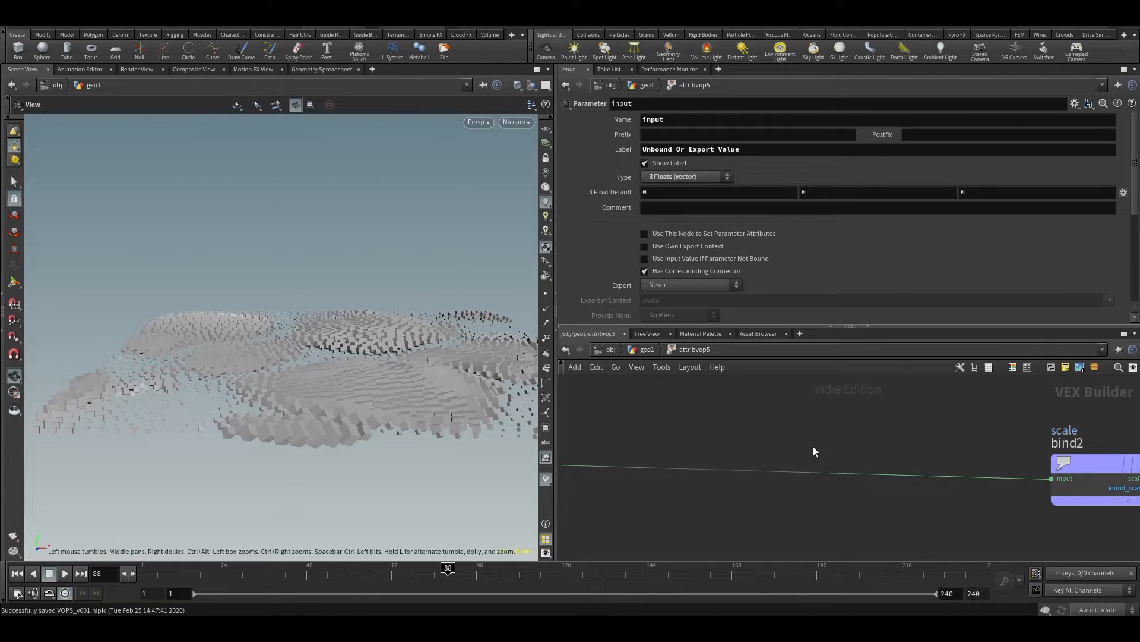
# Add a Vector to Float node in the maximized VOP network and feed it from the input parameter
pyautogui.hotkey('ctrl', 'b')
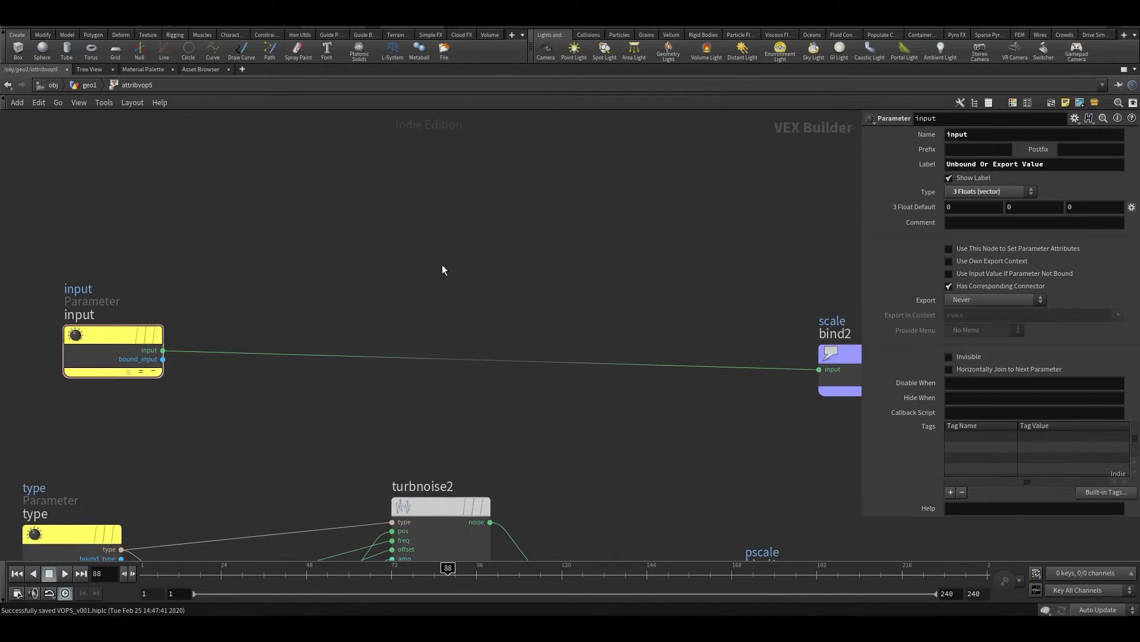
pyautogui.press('Tab')
pyautogui.write('vectof')
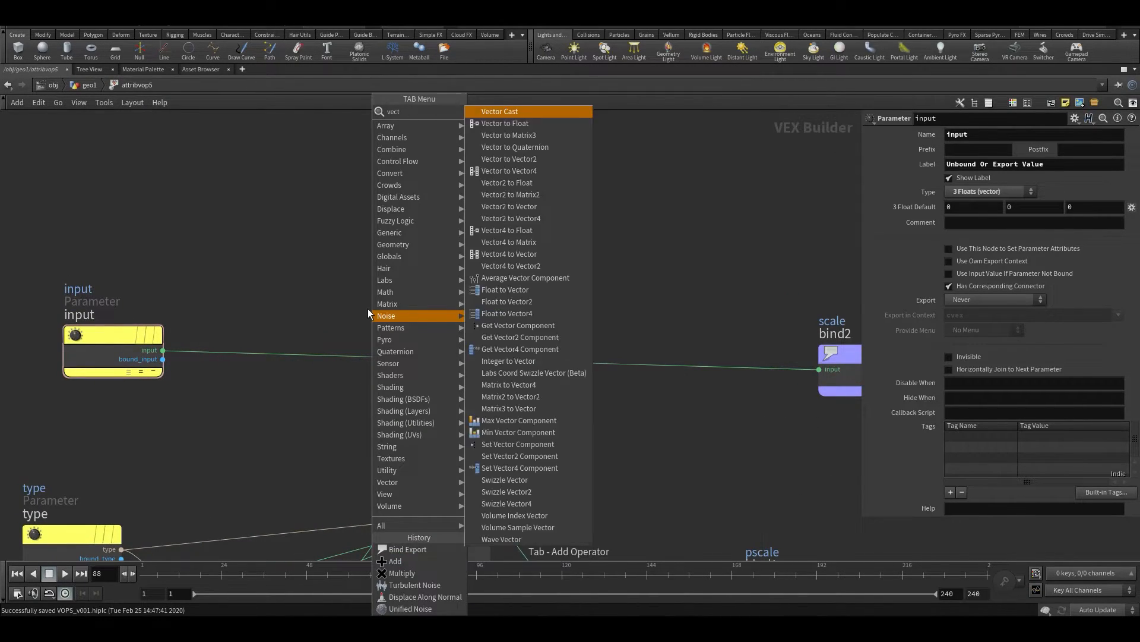
pyautogui.press('Return')
pyautogui.click(369, 271)
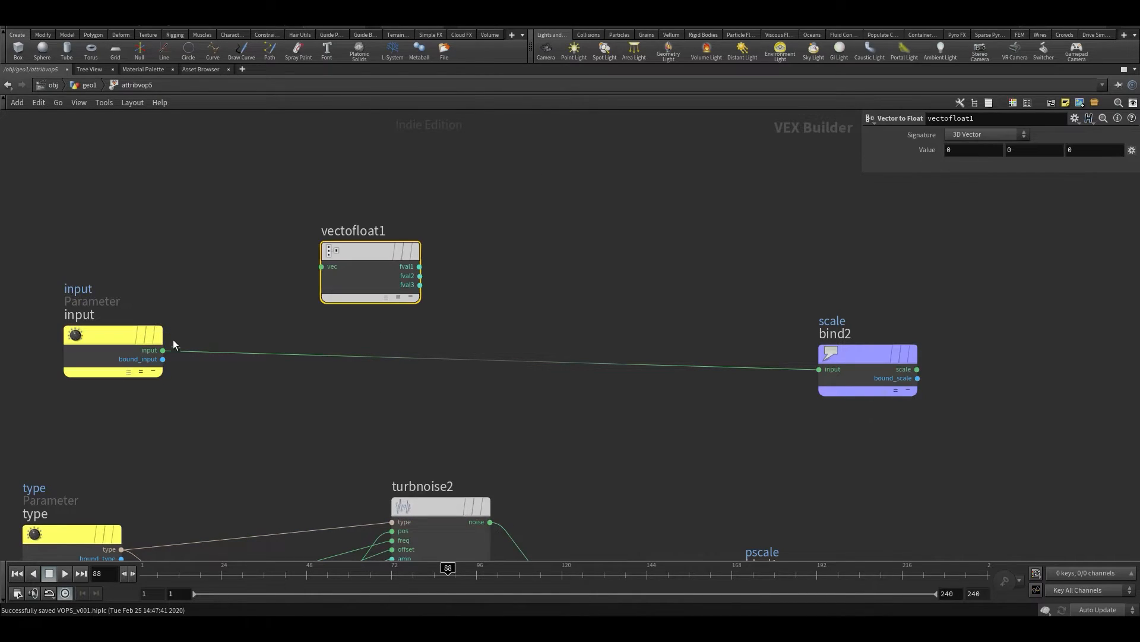
pyautogui.click(162, 352)
pyautogui.click(320, 260)
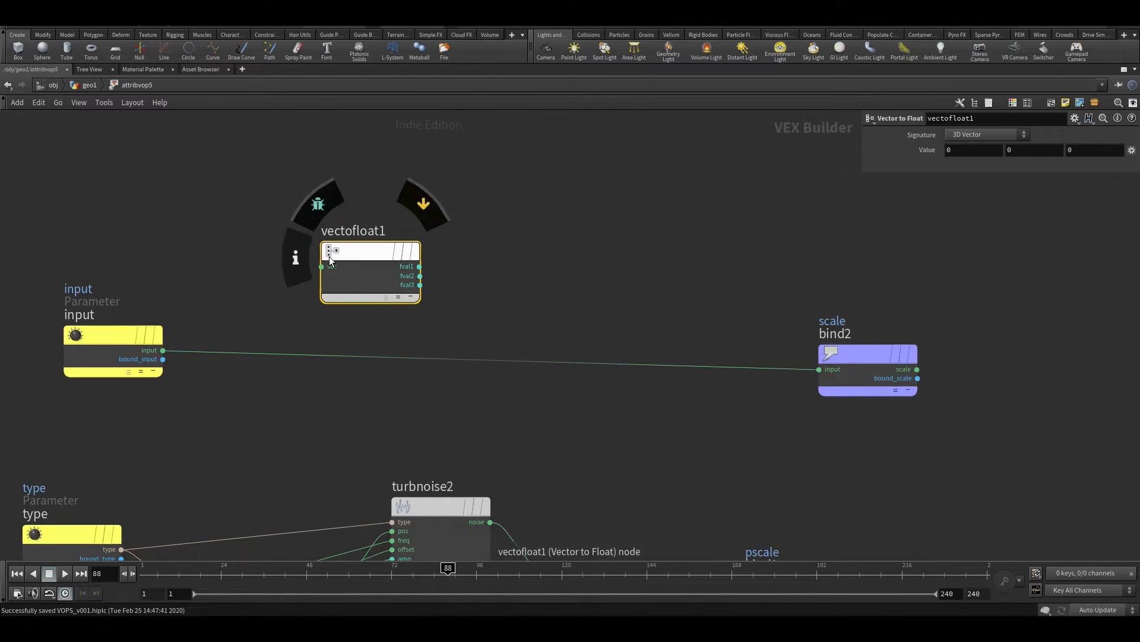
pyautogui.moveTo(162, 350); pyautogui.dragTo(321, 266)
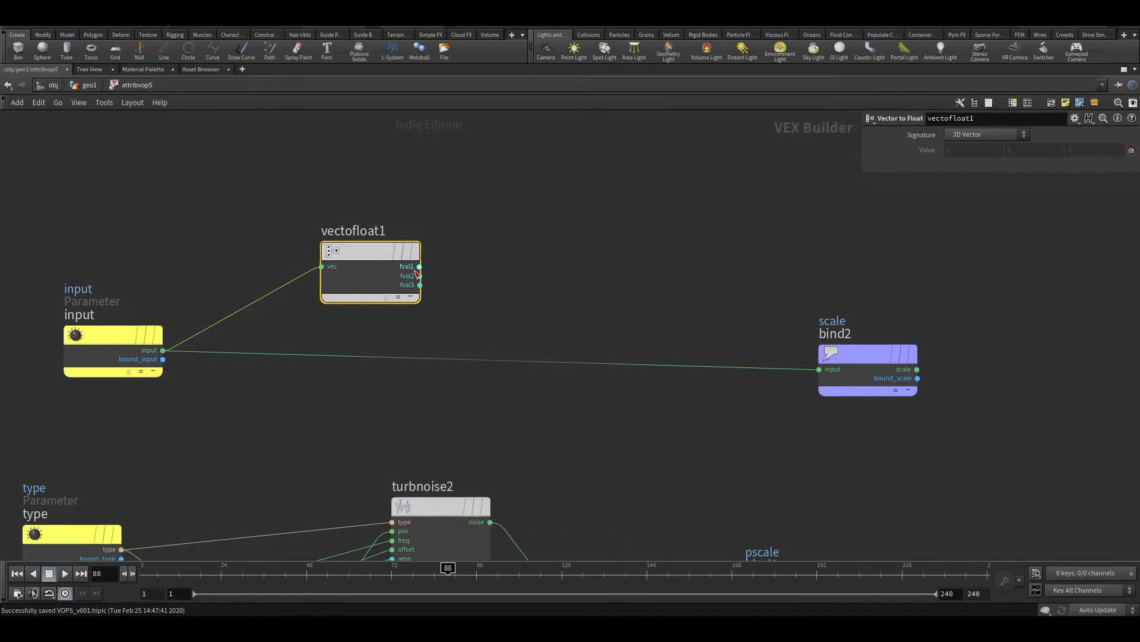
# Add a Float to Vector node between vectofloat1 and bind2
pyautogui.moveTo(622, 275); pyautogui.dragTo(550, 354, button='middle')
pyautogui.scroll(-1, 558, 332)
pyautogui.press('Tab')
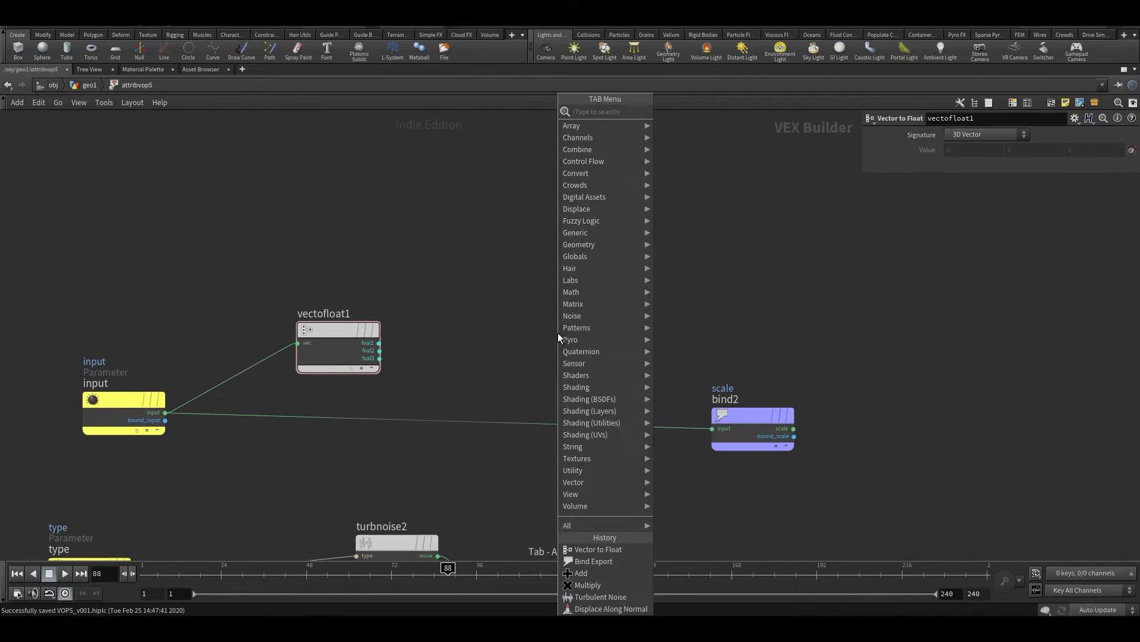
pyautogui.write('ftv')
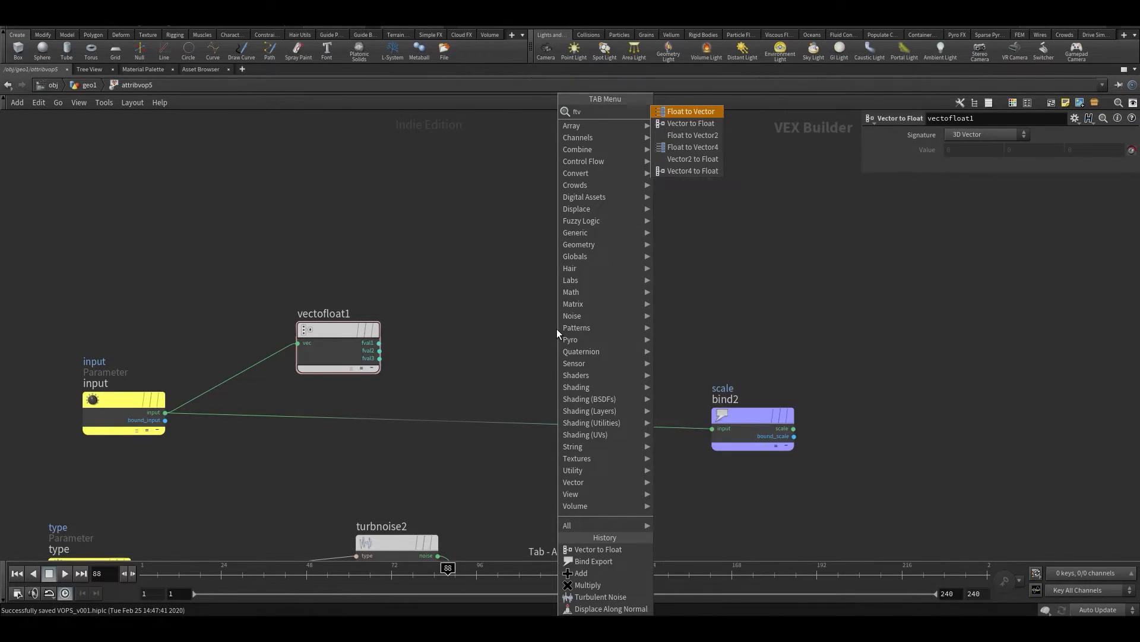
pyautogui.press('Return')
pyautogui.click(558, 331)
pyautogui.scroll(2, 514, 328)
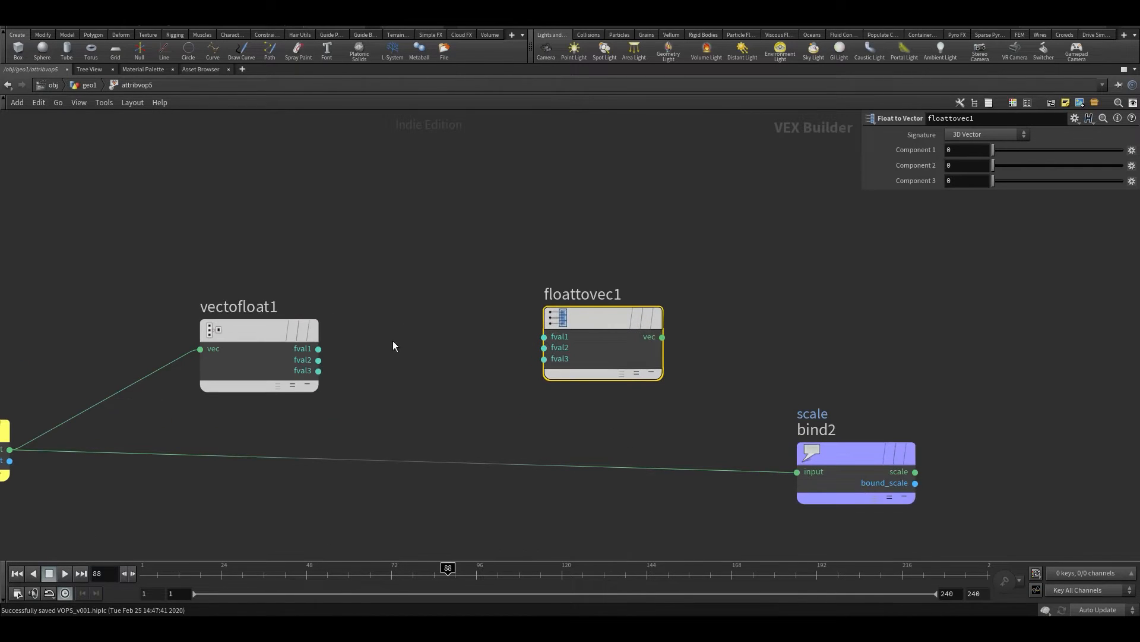
# Connect vectofloat1's three components to the matching floattovec1 inputs and wire the resulting vector into bind2's input
pyautogui.click(319, 349)
pyautogui.click(545, 337)
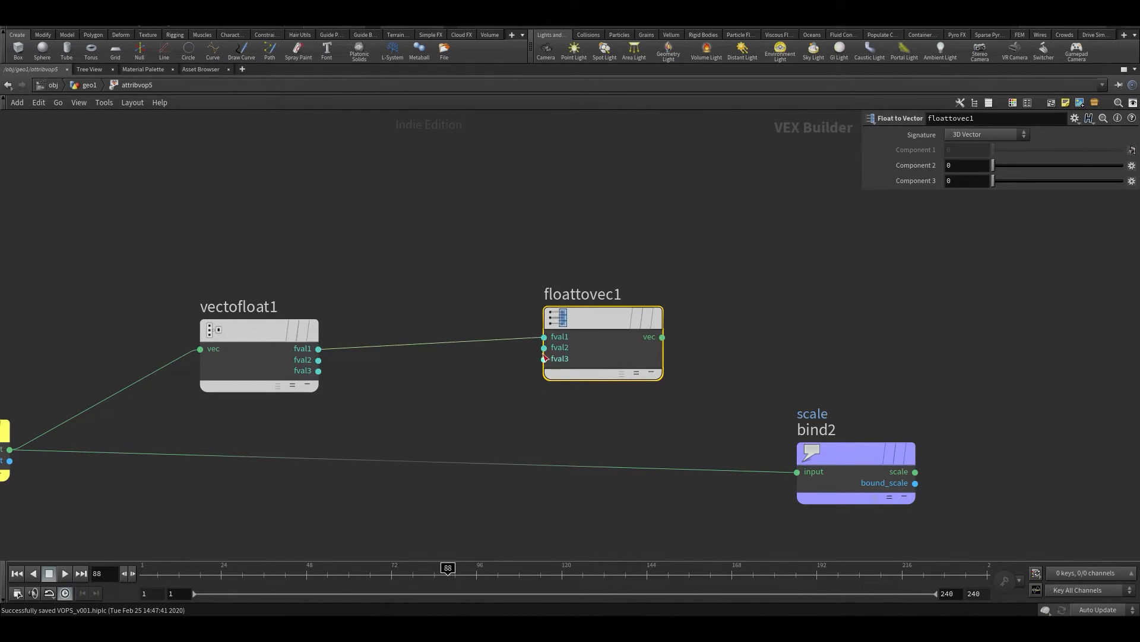
pyautogui.click(319, 360)
pyautogui.click(544, 348)
pyautogui.click(319, 371)
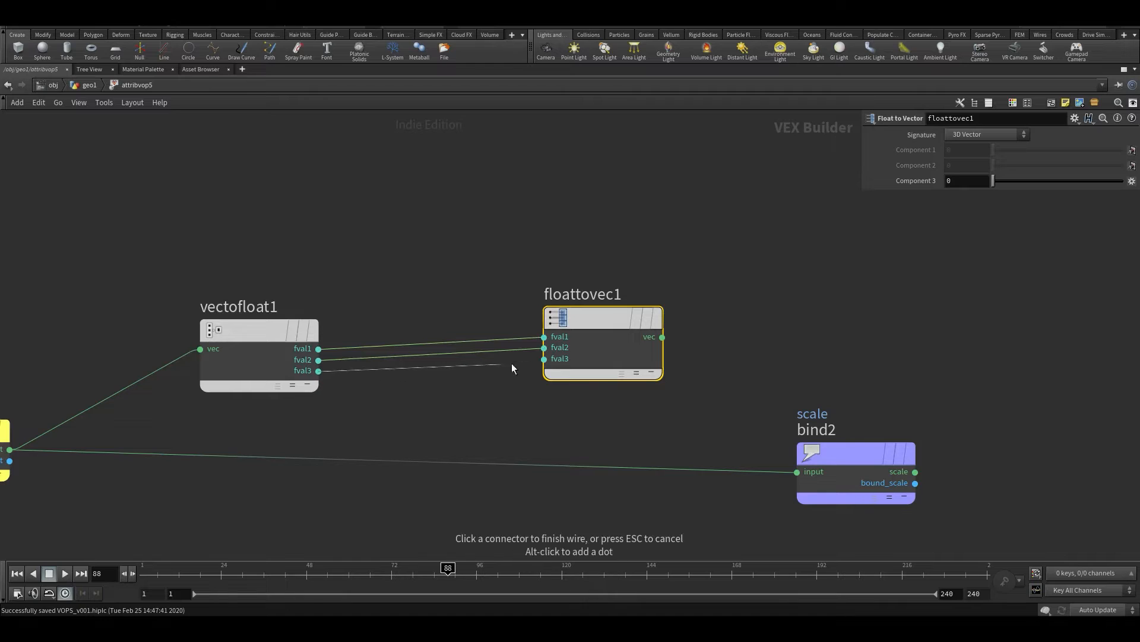
pyautogui.click(544, 359)
pyautogui.click(662, 337)
pyautogui.click(797, 472)
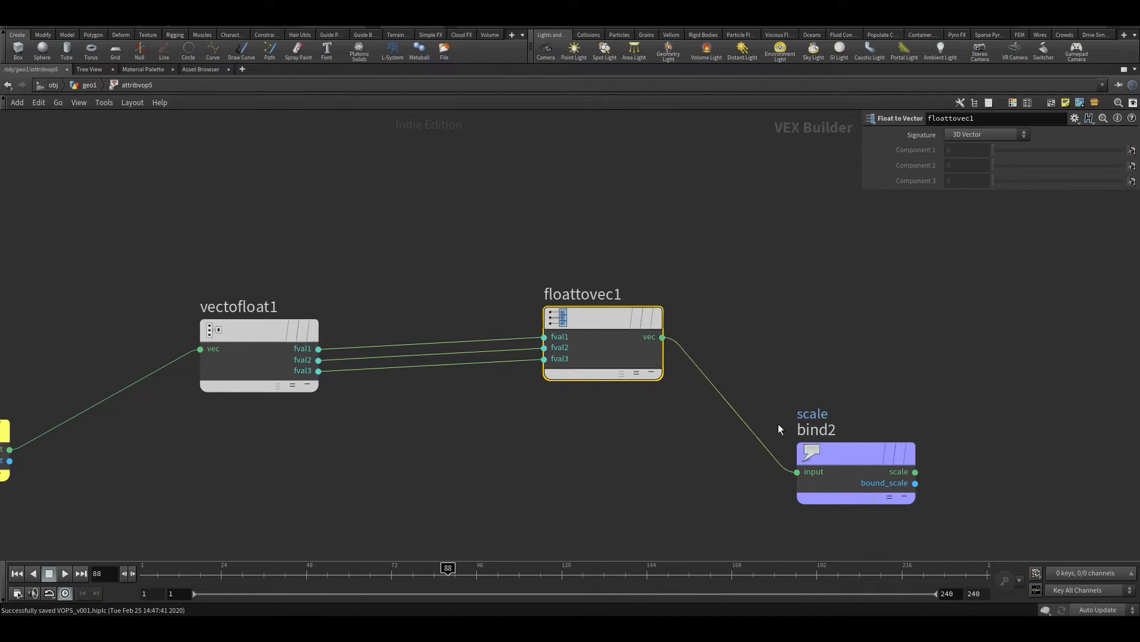
# Return to geo1, try a different promoted Y scale on attribvop5 during playback, and undo the change
pyautogui.press('h')
pyautogui.press('u')
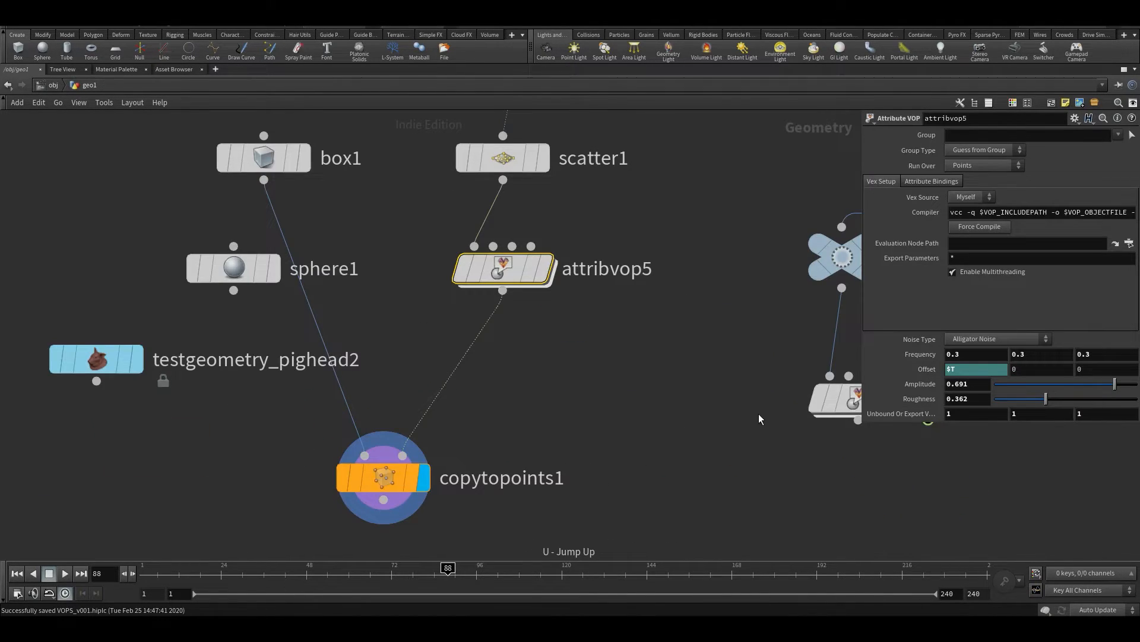
pyautogui.hotkey('ctrl', 'b')
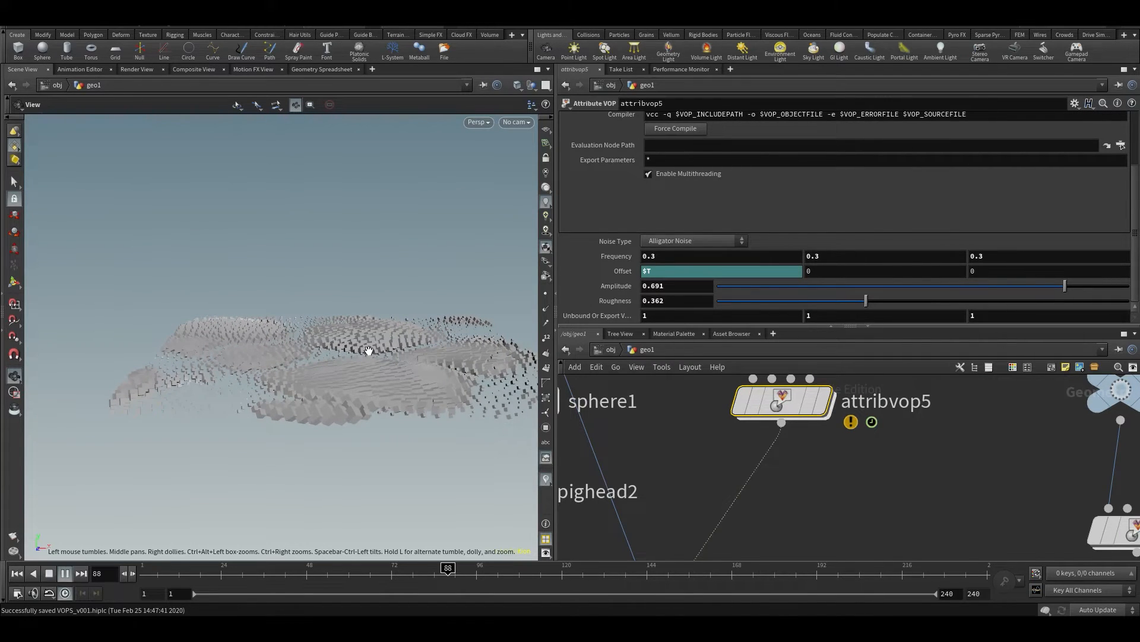
pyautogui.press('Up')
pyautogui.moveTo(812, 317); pyautogui.dragTo(945, 313, button='middle')
pyautogui.hotkey('ctrl', 'z')
pyautogui.press('Up')
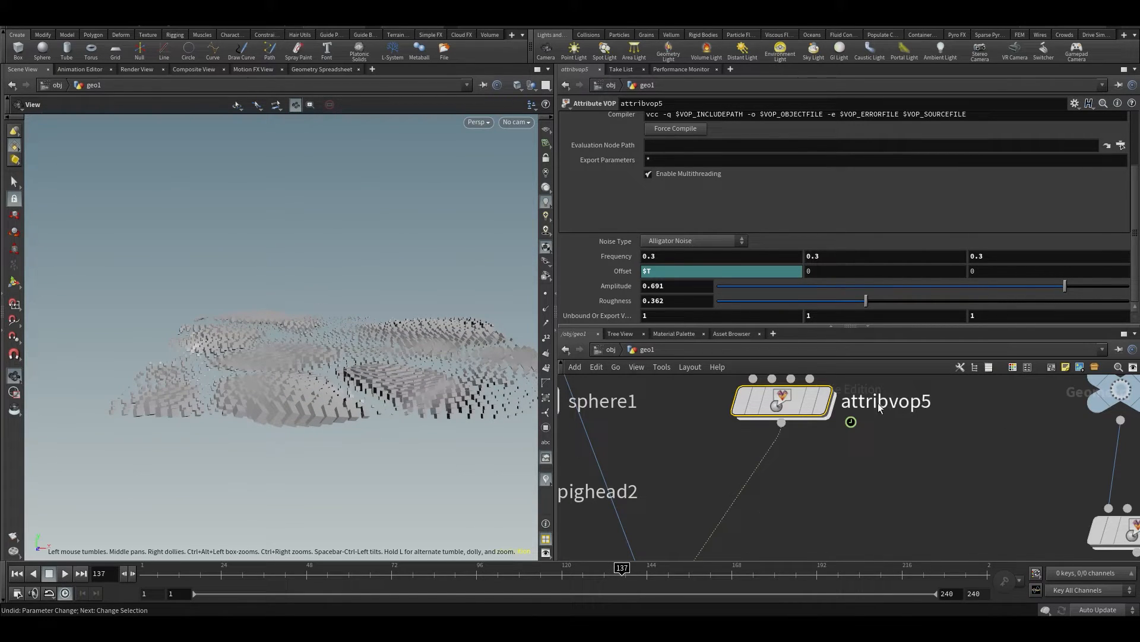
# Reopen attribvop5's network and add an Add node above the wires between vectofloat1 and floattovec1
pyautogui.doubleClick(780, 402)
pyautogui.scroll(5, 793, 442)
pyautogui.moveTo(846, 447); pyautogui.dragTo(797, 411, button='middle')
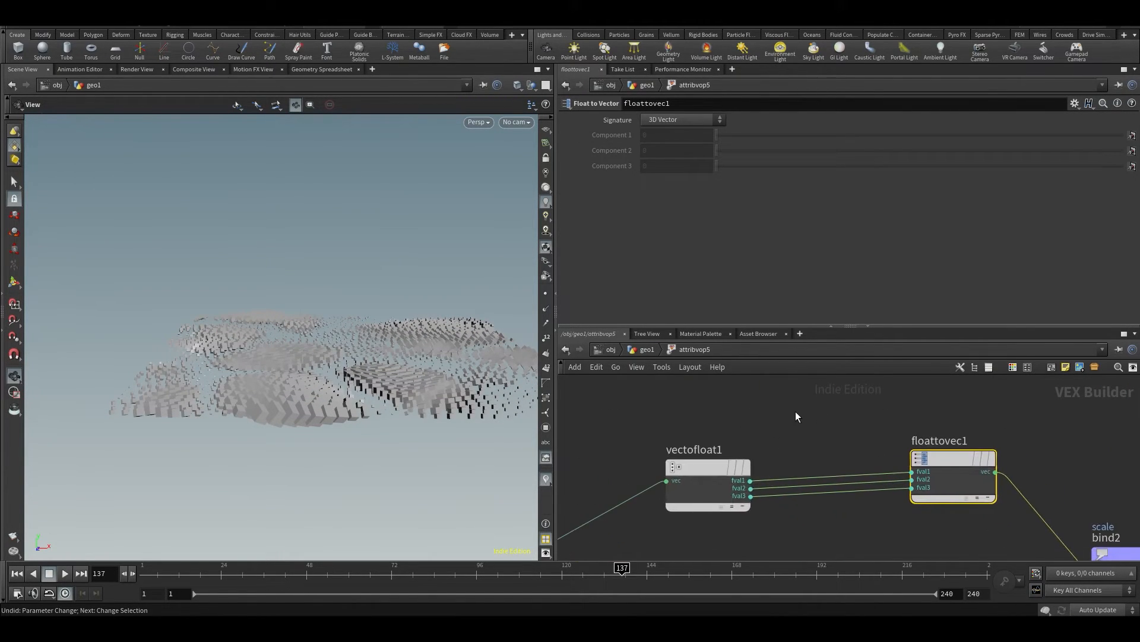
pyautogui.press('Tab')
pyautogui.write('add')
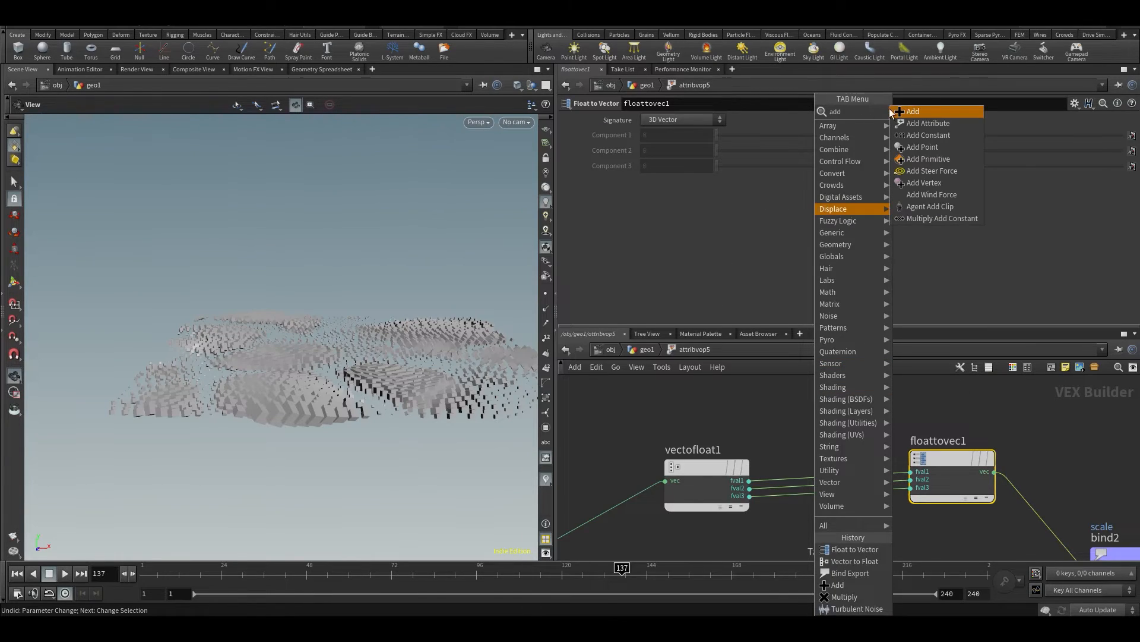
pyautogui.click(898, 112)
pyautogui.moveTo(785, 427); pyautogui.dragTo(982, 369, button='middle')
pyautogui.moveTo(819, 437); pyautogui.dragTo(628, 504, button='middle')
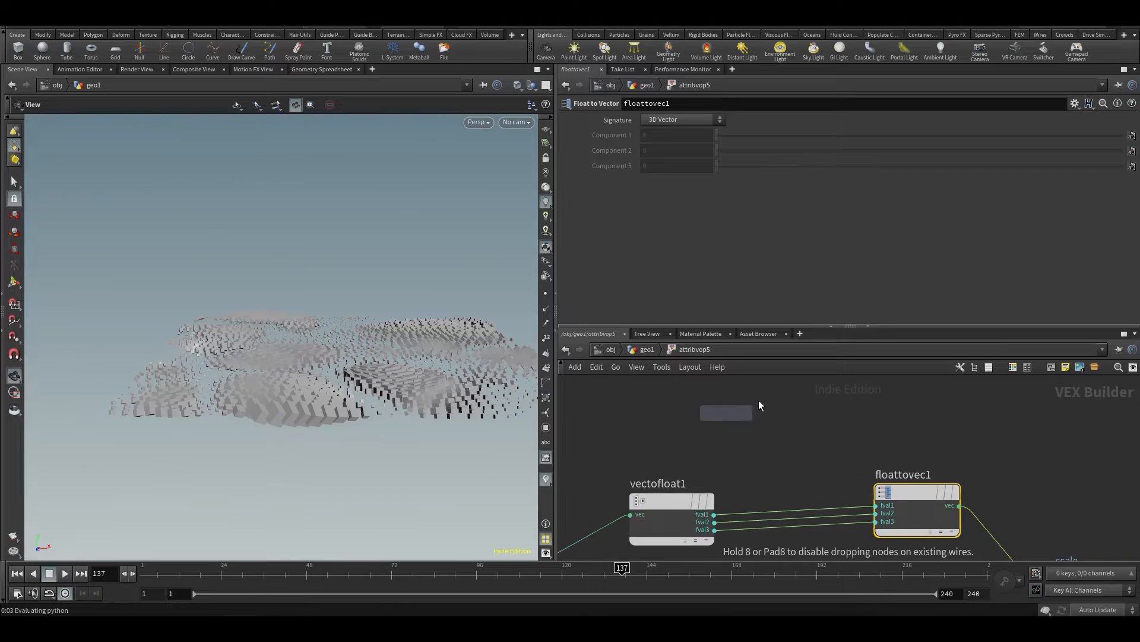
pyautogui.scroll(-1, 768, 404)
pyautogui.click(796, 398)
# Route the Y component through add1 by wiring vectofloat1's fval2 into input1 and the sum into floattovec1's fval2
pyautogui.scroll(2, 736, 488)
pyautogui.click(717, 509)
pyautogui.click(722, 403)
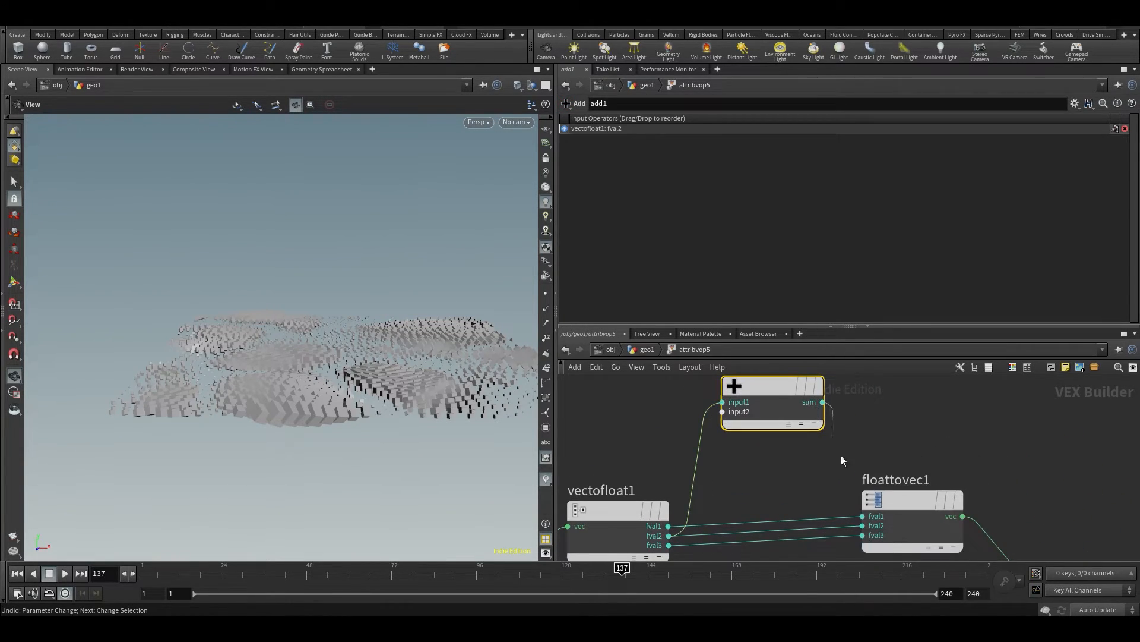
pyautogui.click(822, 402)
pyautogui.click(857, 524)
# Promote add1's input2 to a parameter and return to geo1 to check attribvop5's interface
pyautogui.rightClick(723, 413)
pyautogui.click(735, 403)
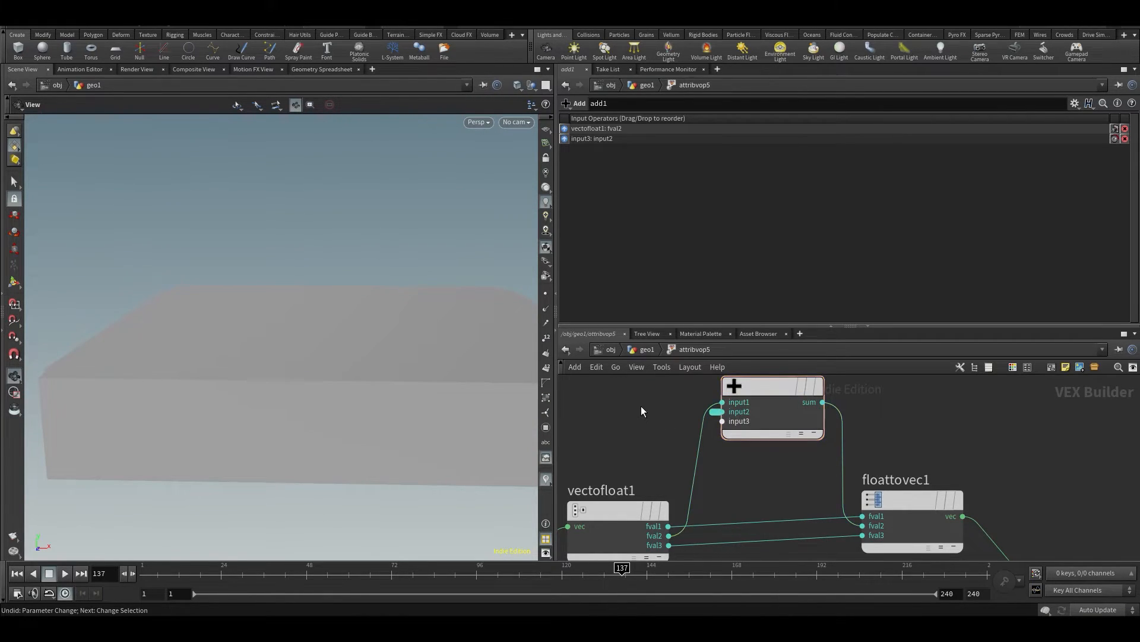
pyautogui.press('u')
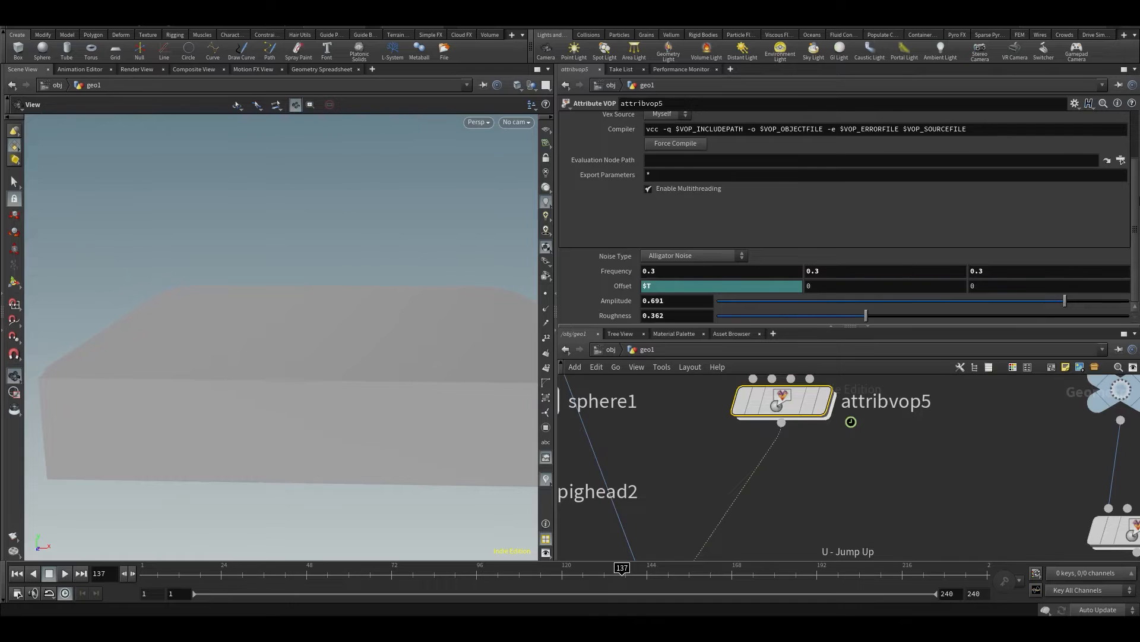
# Set both the name and the label of the promoted add1 parameter to yscale
pyautogui.doubleClick(782, 400)
pyautogui.middleClick(722, 411)
pyautogui.doubleClick(676, 121)
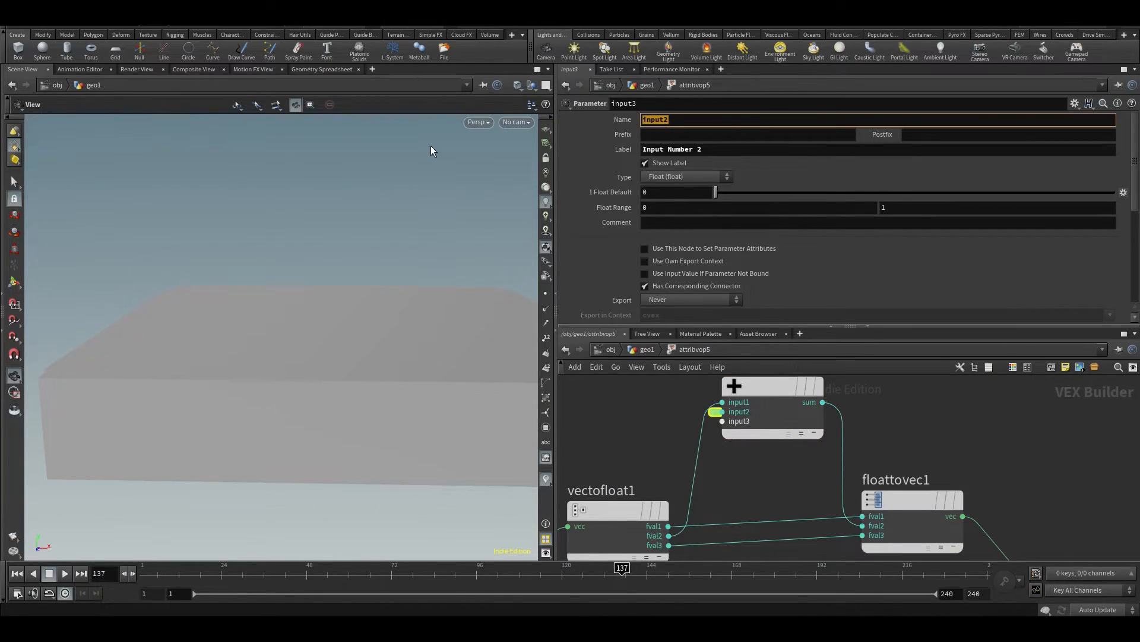
pyautogui.write('yscale')
pyautogui.press('Tab')
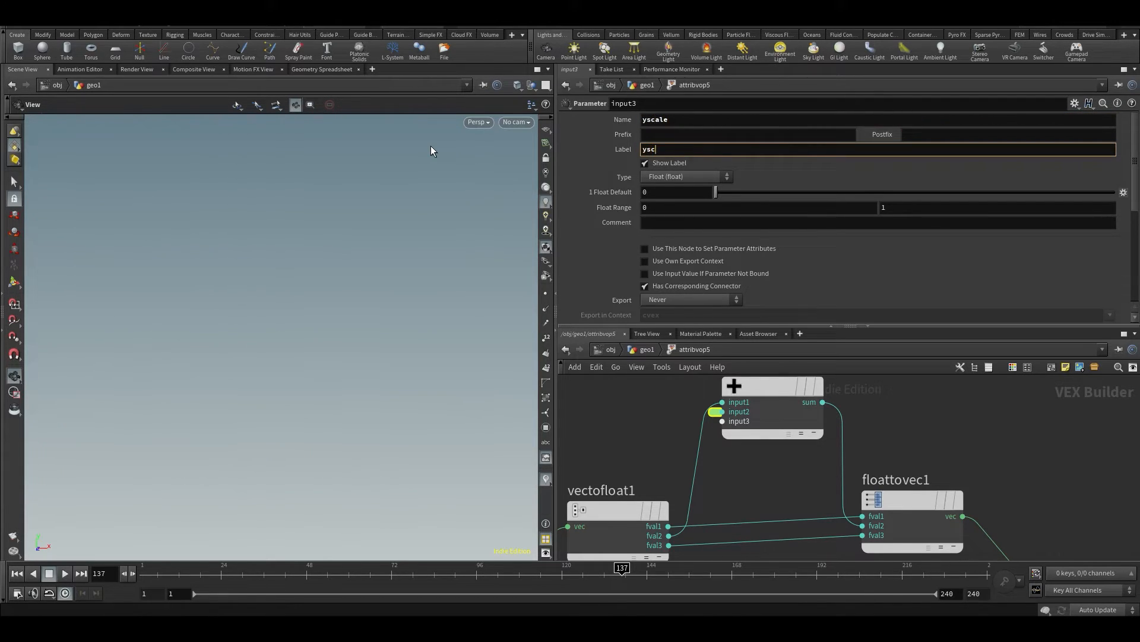
pyautogui.write('yscale')
pyautogui.press('Return')
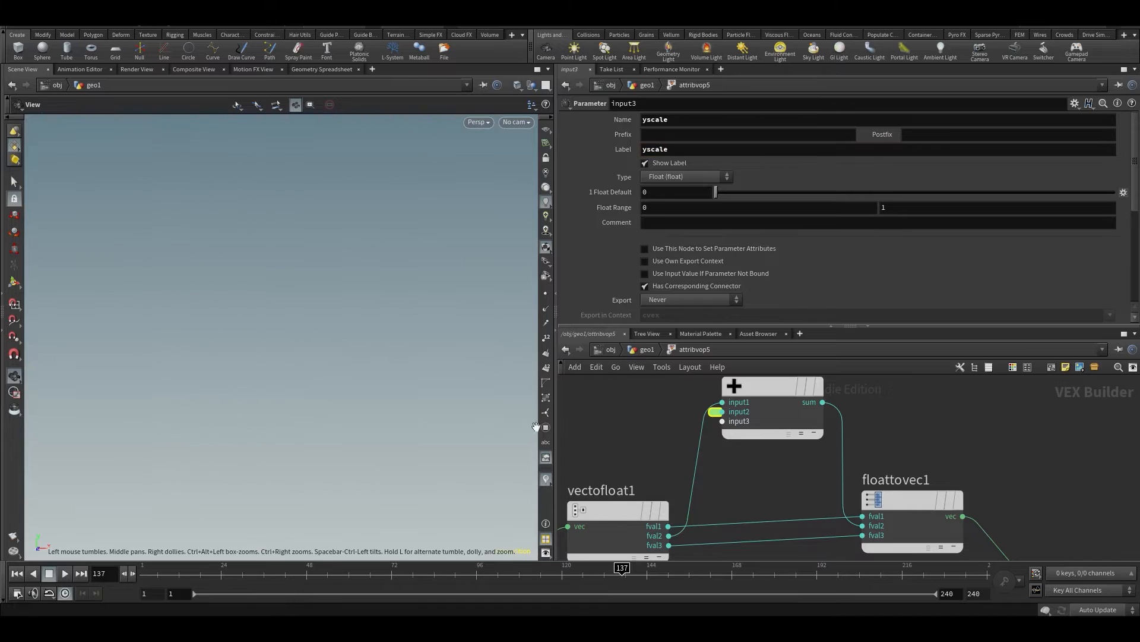
# Set attribvop5's yscale to 1 in geo1 and display scatter1, attribvop5 and copytopoints1 in turn
pyautogui.press('u')
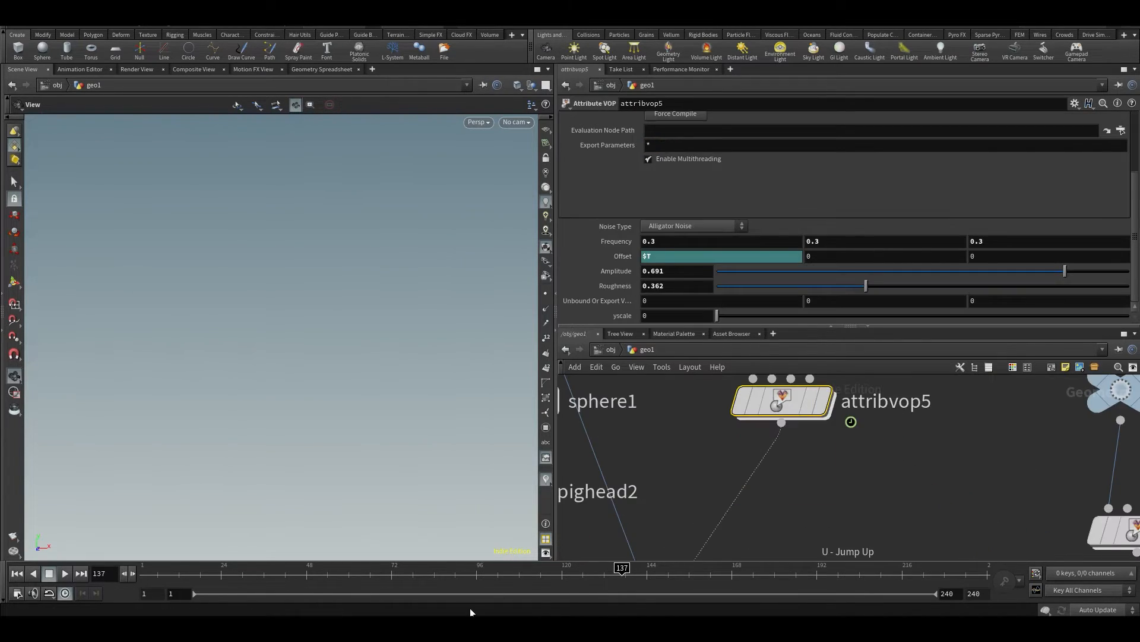
pyautogui.moveTo(733, 319); pyautogui.dragTo(1128, 316)
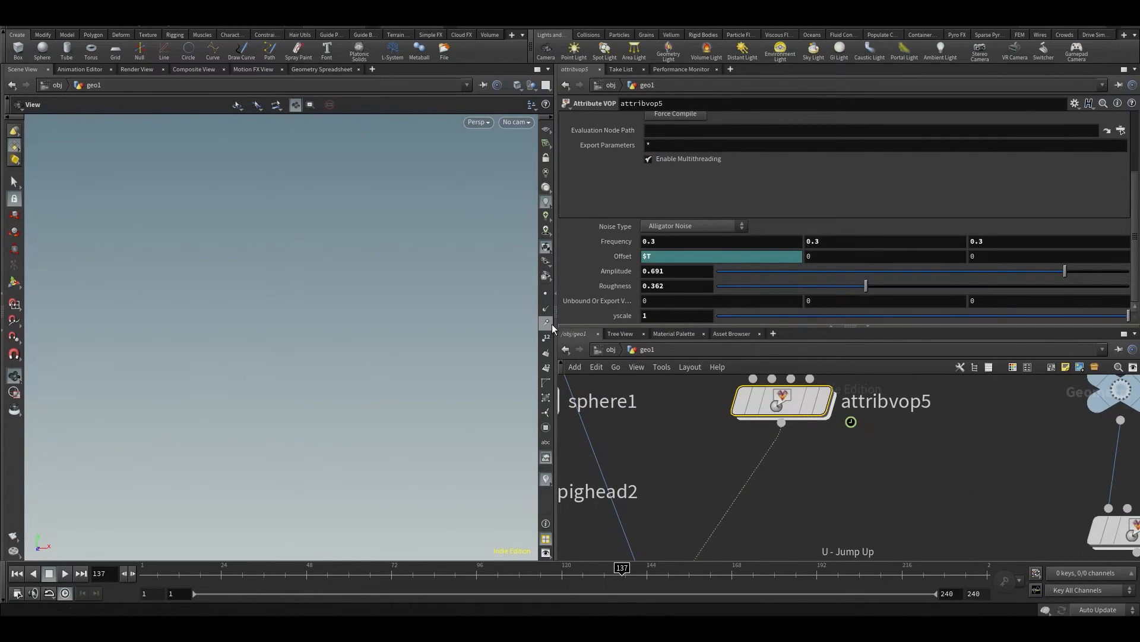
pyautogui.moveTo(902, 499); pyautogui.dragTo(879, 547, button='middle')
pyautogui.scroll(-4, 878, 546)
pyautogui.click(834, 399)
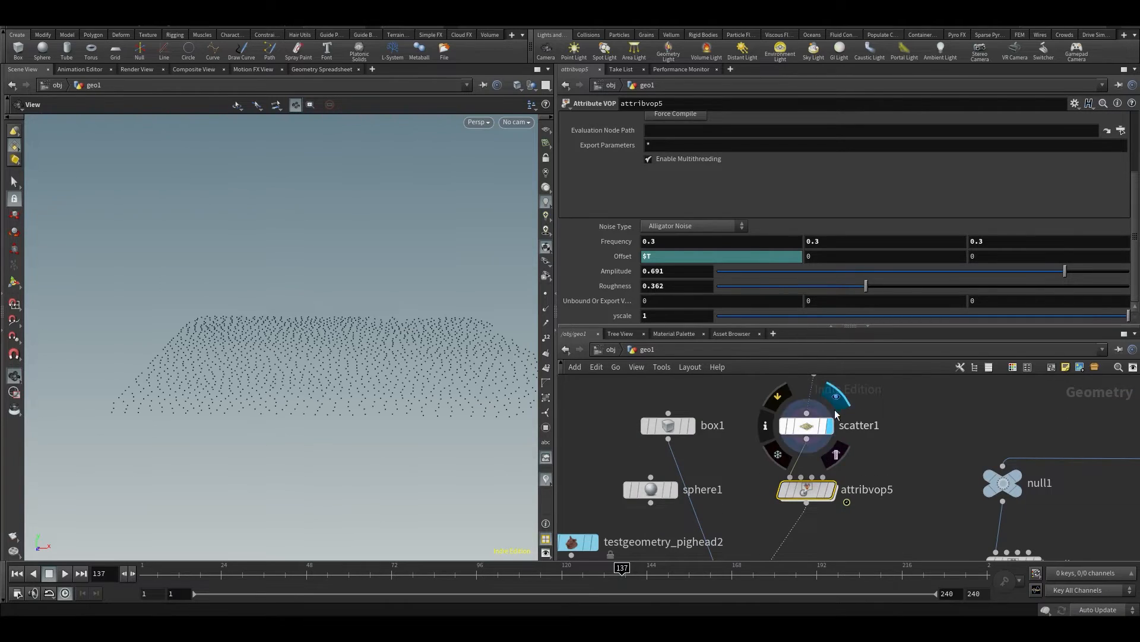
pyautogui.click(818, 429)
pyautogui.click(829, 489)
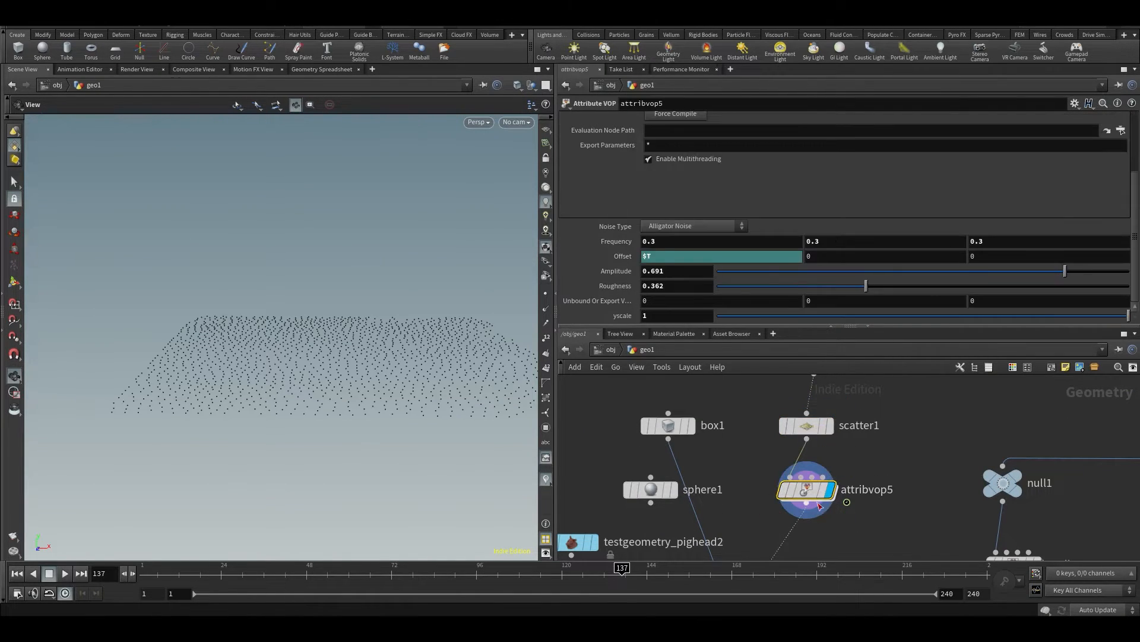
pyautogui.moveTo(811, 515); pyautogui.dragTo(829, 390, button='middle')
pyautogui.click(780, 484)
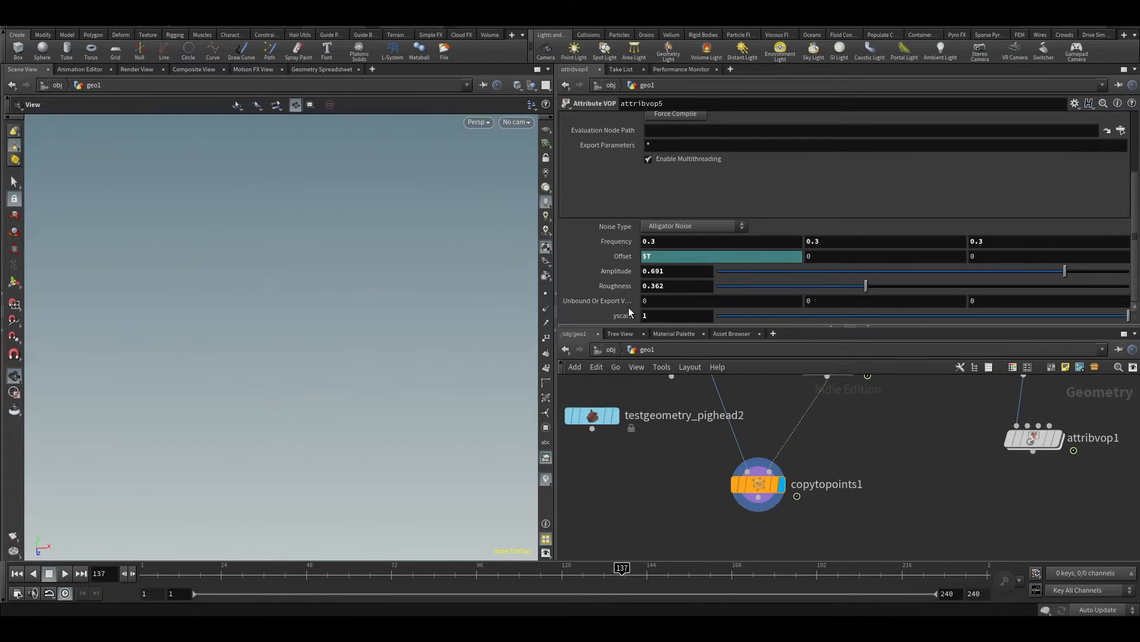
# Raise attribvop5's yscale to 8.3 and inspect the points' scale components in the Geometry Spreadsheet
pyautogui.moveTo(629, 316); pyautogui.dragTo(993, 318, button='middle')
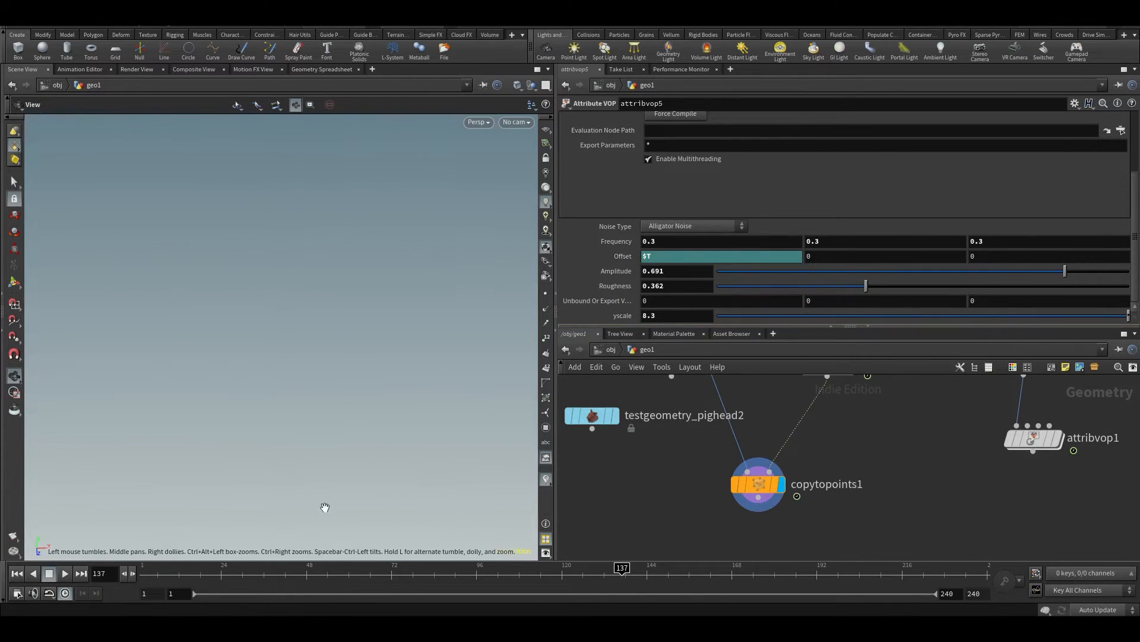
pyautogui.click(304, 70)
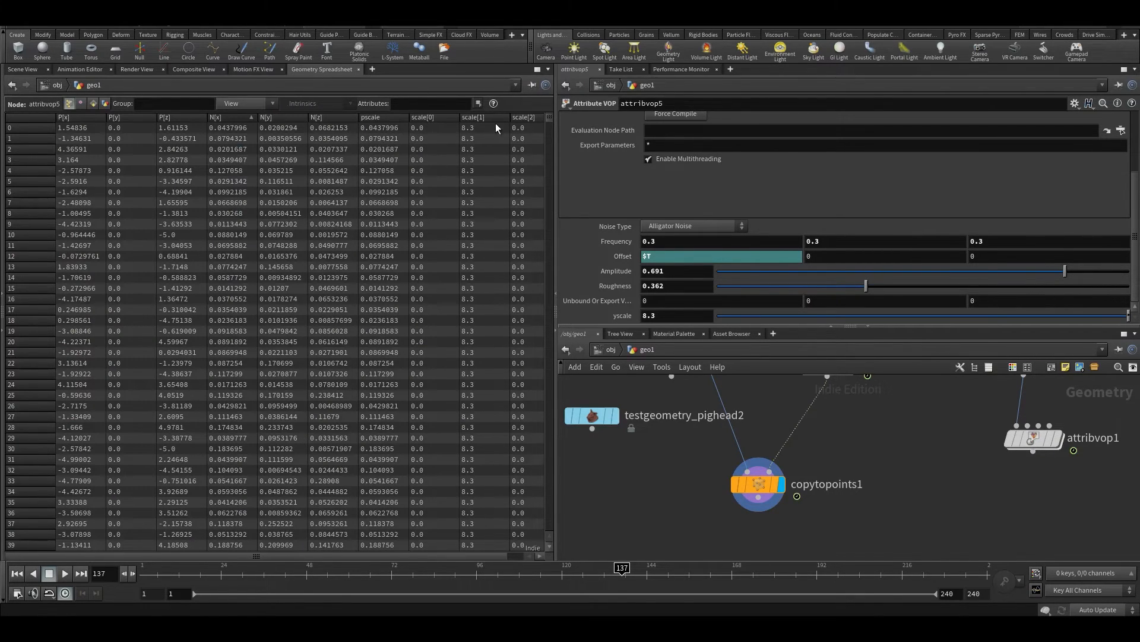
pyautogui.moveTo(868, 429); pyautogui.dragTo(858, 504, button='middle')
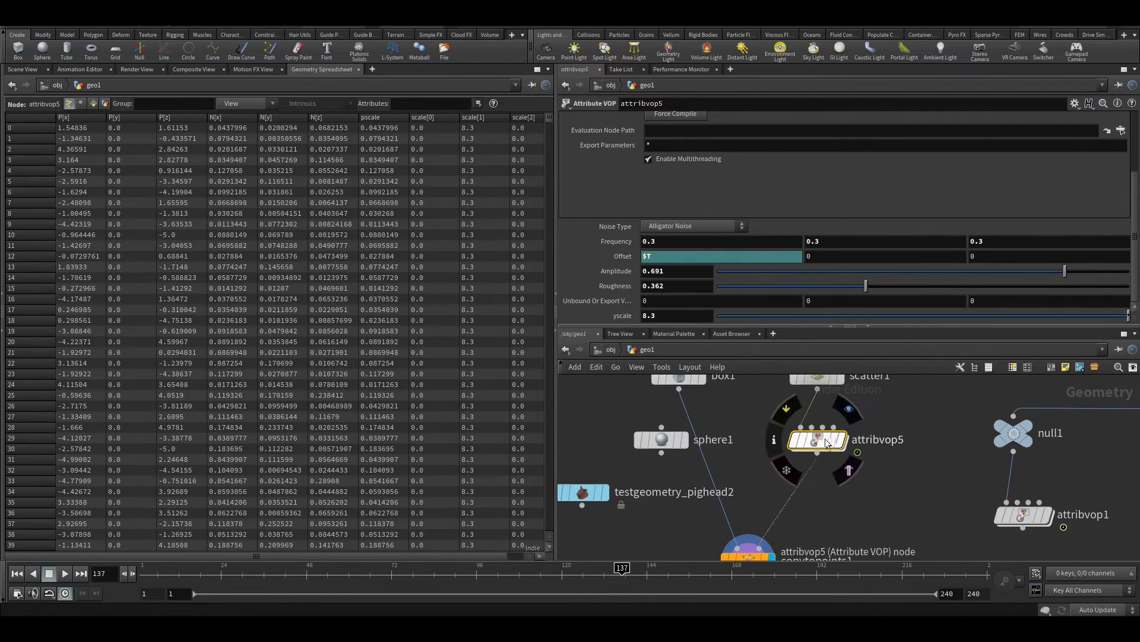
# Set the default of the input vector parameter inside attribvop5 to 1, 1, 1
pyautogui.doubleClick(823, 439)
pyautogui.moveTo(968, 511); pyautogui.dragTo(858, 427, button='middle')
pyautogui.moveTo(925, 472); pyautogui.dragTo(946, 415)
pyautogui.click(946, 415)
pyautogui.moveTo(598, 529); pyautogui.dragTo(942, 540, button='middle')
pyautogui.moveTo(732, 468); pyautogui.dragTo(728, 426)
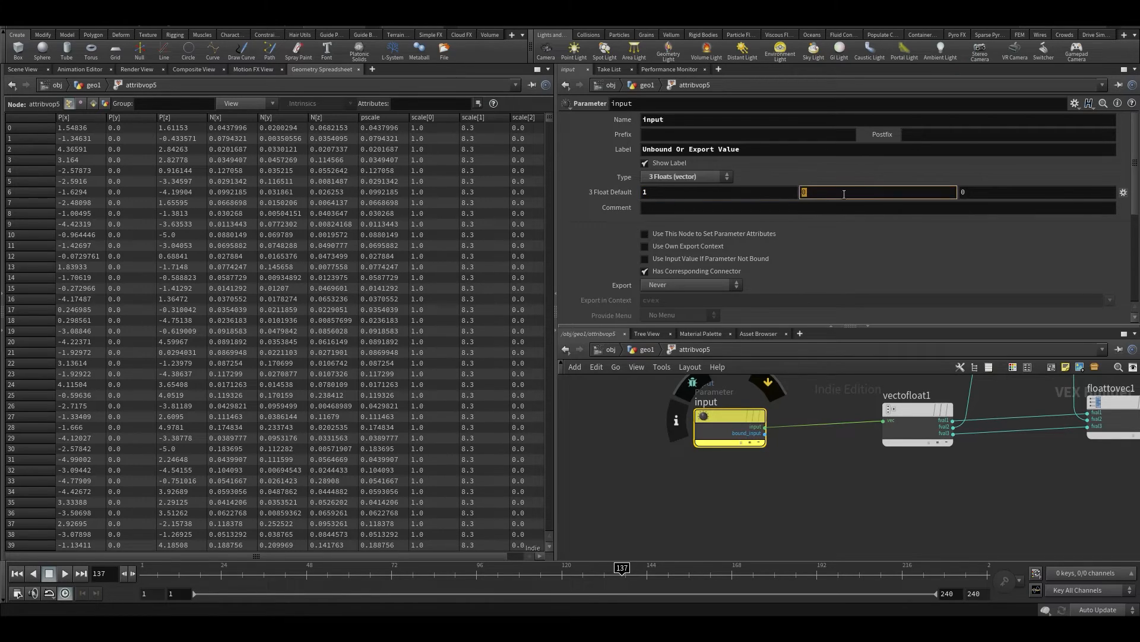
pyautogui.click(1022, 192)
pyautogui.write('1')
pyautogui.moveTo(894, 491); pyautogui.dragTo(817, 523, button='middle')
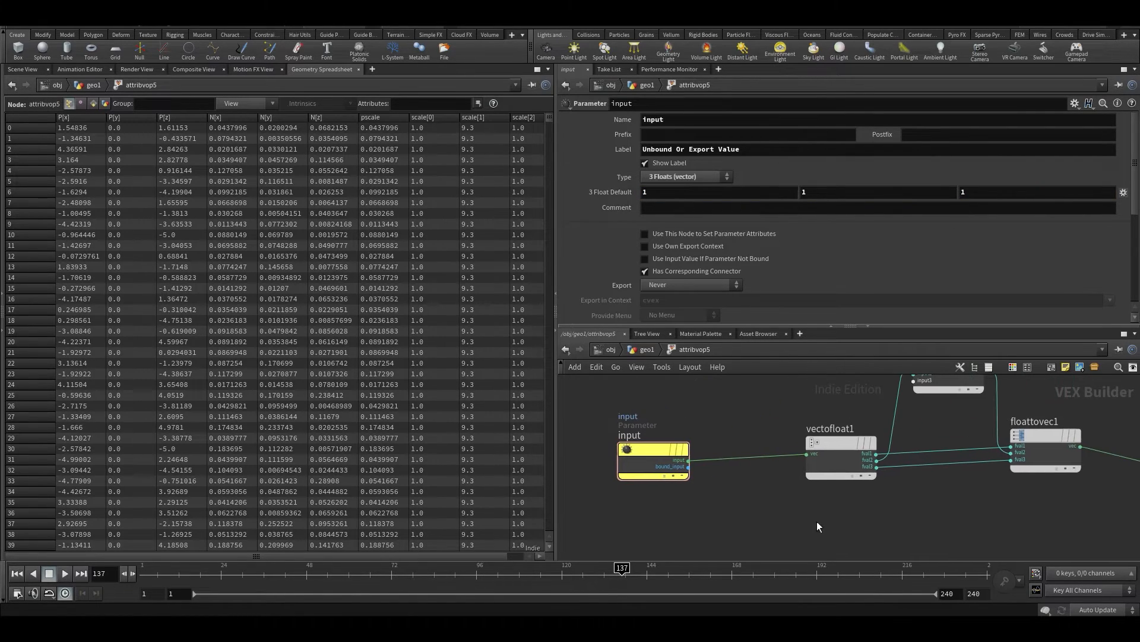
# Return to the Scene View, play the animation and examine the vertically stretched boxes
pyautogui.hotkey('ctrl', 'b')
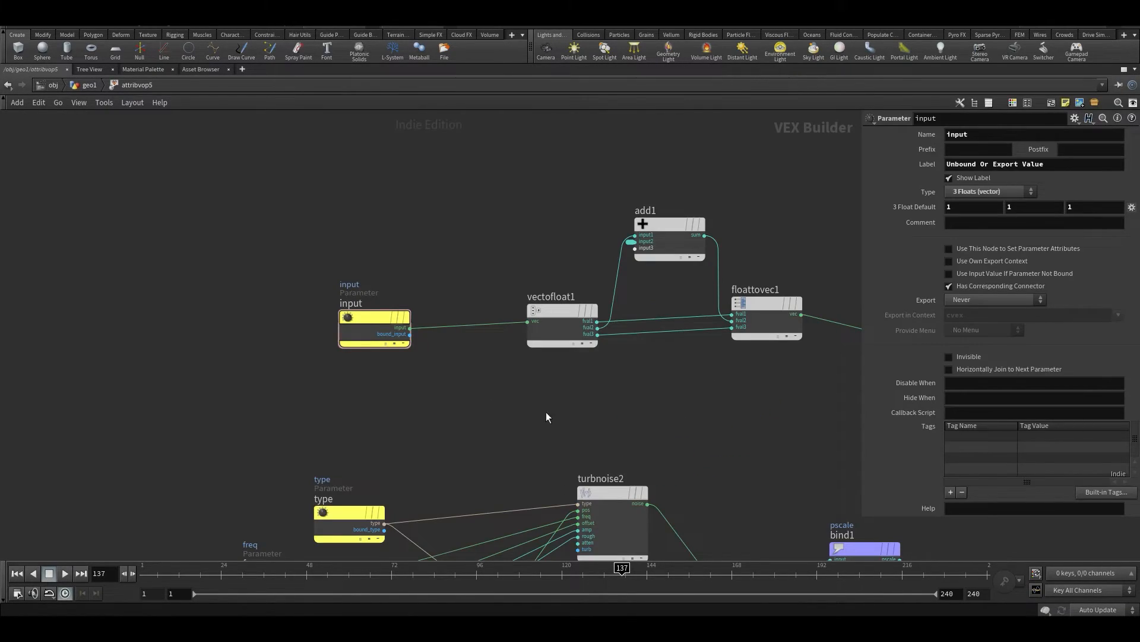
pyautogui.hotkey('ctrl', 'b')
pyautogui.click(22, 69)
pyautogui.moveTo(210, 256); pyautogui.dragTo(227, 253)
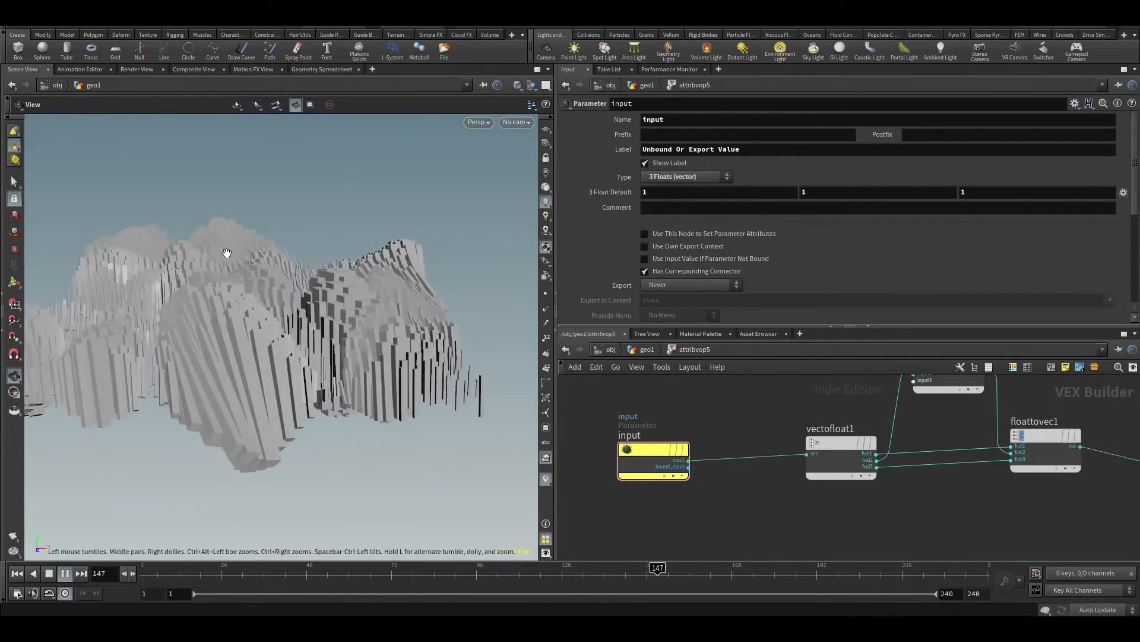
pyautogui.scroll(-3, 886, 284)
# Reset attribvop5's yscale to 1 during playback and raise it to about 2.8
pyautogui.press('u')
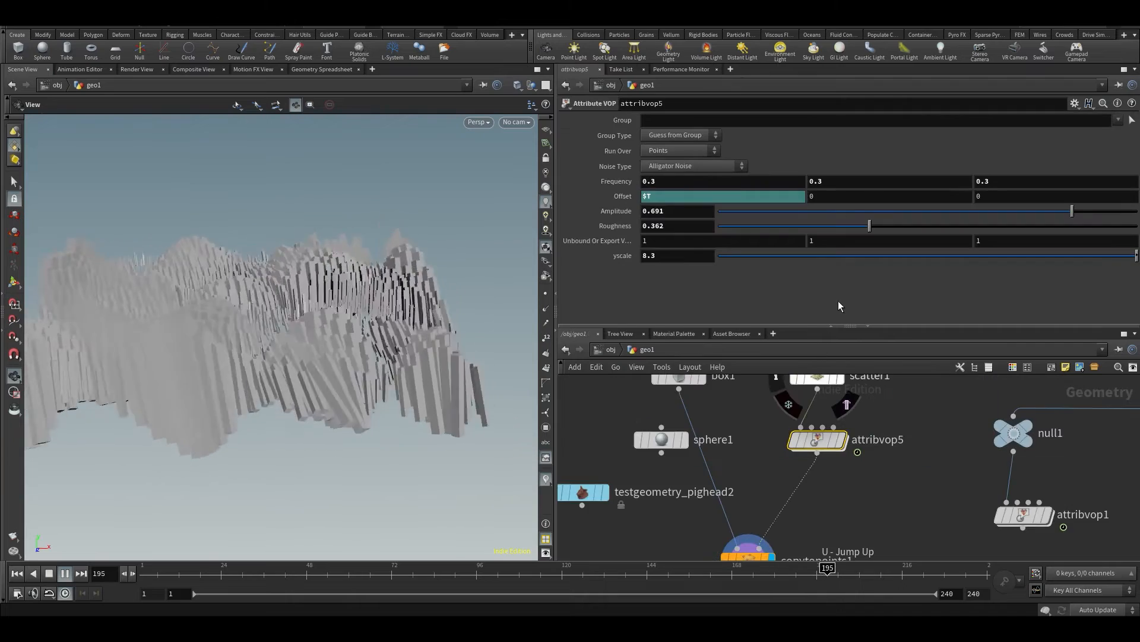
pyautogui.moveTo(930, 265); pyautogui.dragTo(993, 262)
pyautogui.moveTo(676, 257); pyautogui.dragTo(494, 265)
pyautogui.write('1')
pyautogui.press('Return')
pyautogui.middleClick(672, 261)
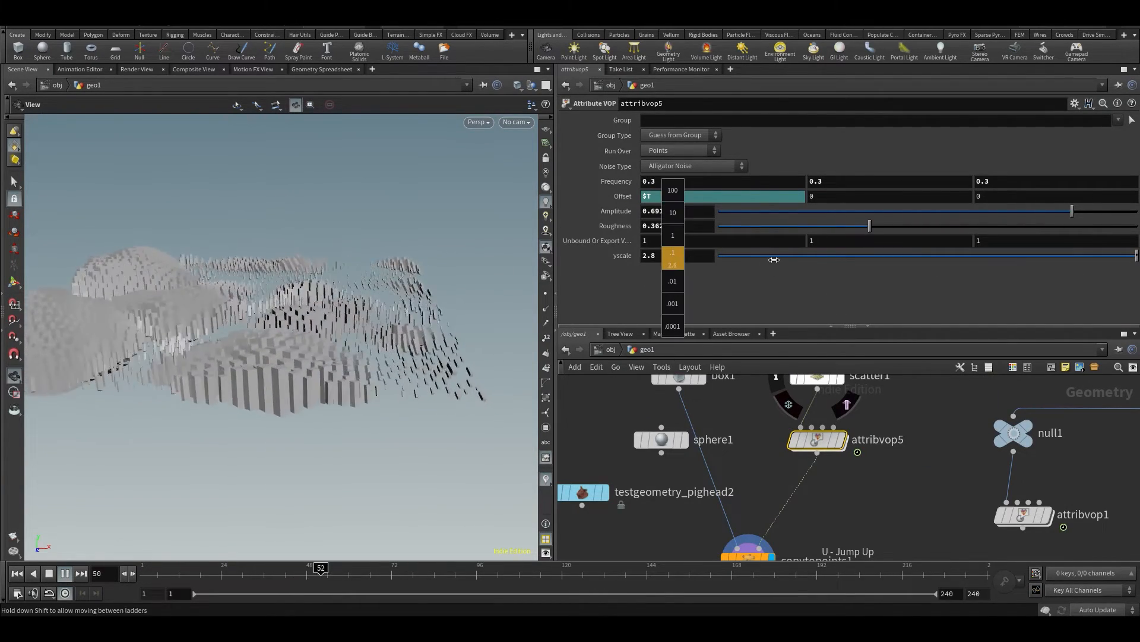
# Reopen attribvop5's network, review the yscale and vector nodes in a maximized network view, and save the scene
pyautogui.doubleClick(817, 440)
pyautogui.moveTo(815, 423); pyautogui.dragTo(711, 527, button='middle')
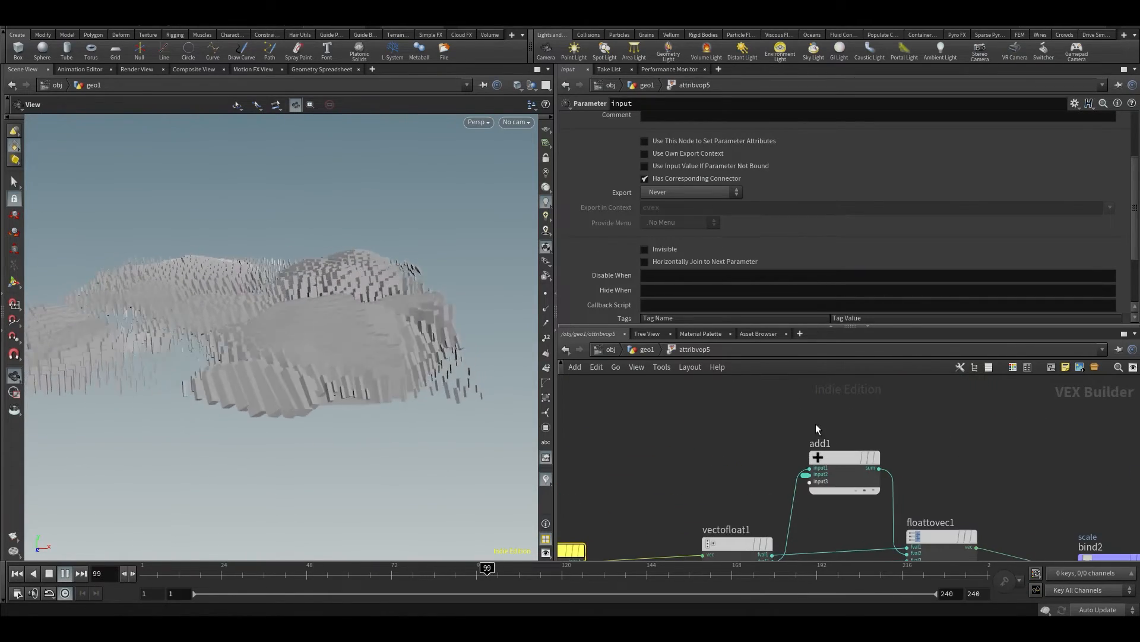
pyautogui.click(804, 477)
pyautogui.moveTo(742, 442); pyautogui.dragTo(777, 356, button='middle')
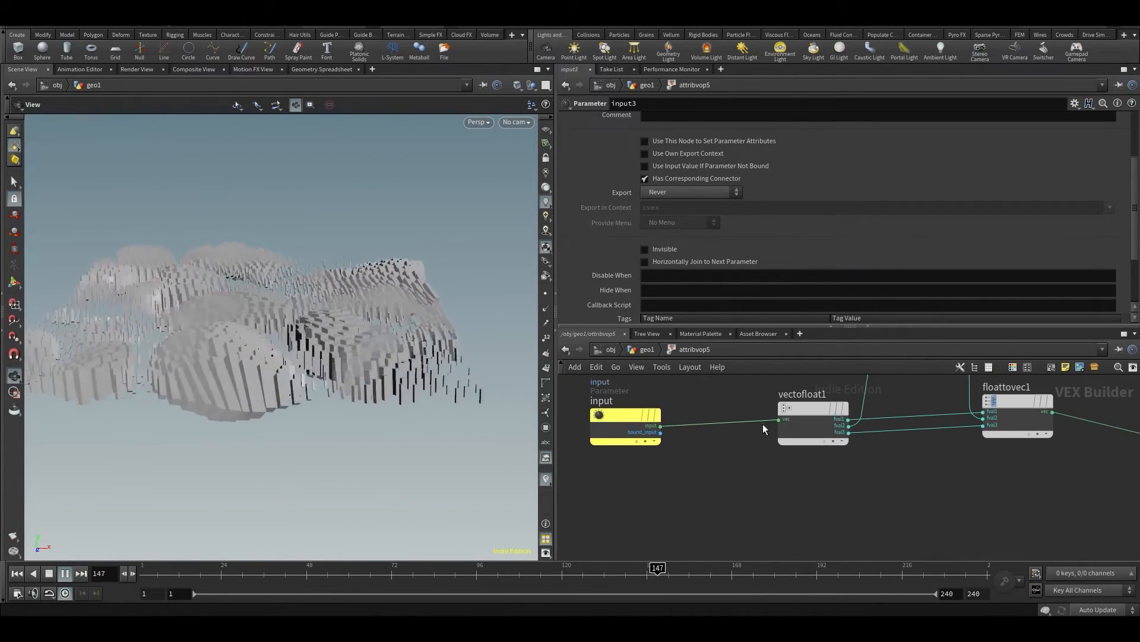
pyautogui.scroll(-2, 784, 470)
pyautogui.moveTo(799, 509); pyautogui.dragTo(787, 500, button='middle')
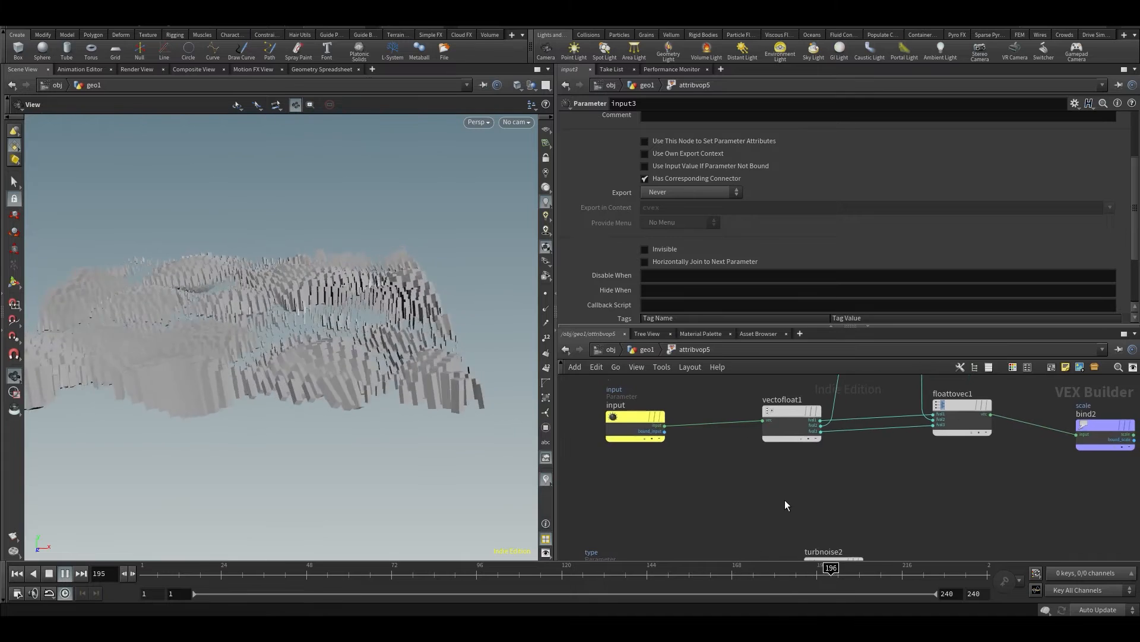
pyautogui.hotkey('ctrl', 'b')
pyautogui.moveTo(630, 350); pyautogui.dragTo(691, 270, button='middle')
pyautogui.hotkey('ctrl', 's')
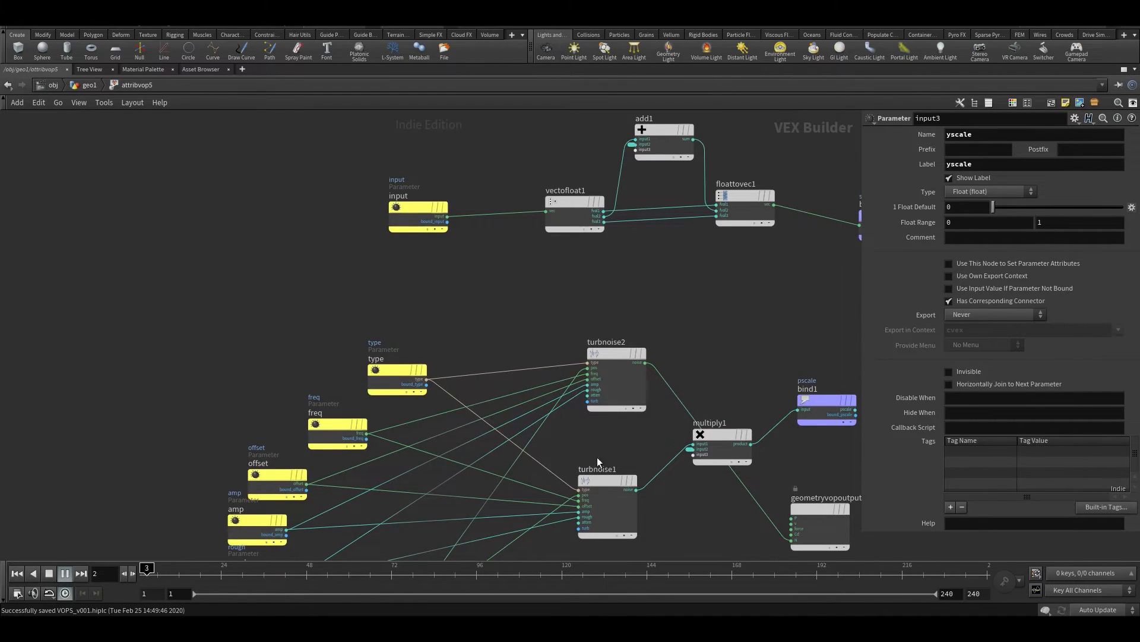
# Wire turbnoise1's noise output into add1's input2 in place of yscale and return to geo1 to view the boxes
pyautogui.scroll(3, 633, 492)
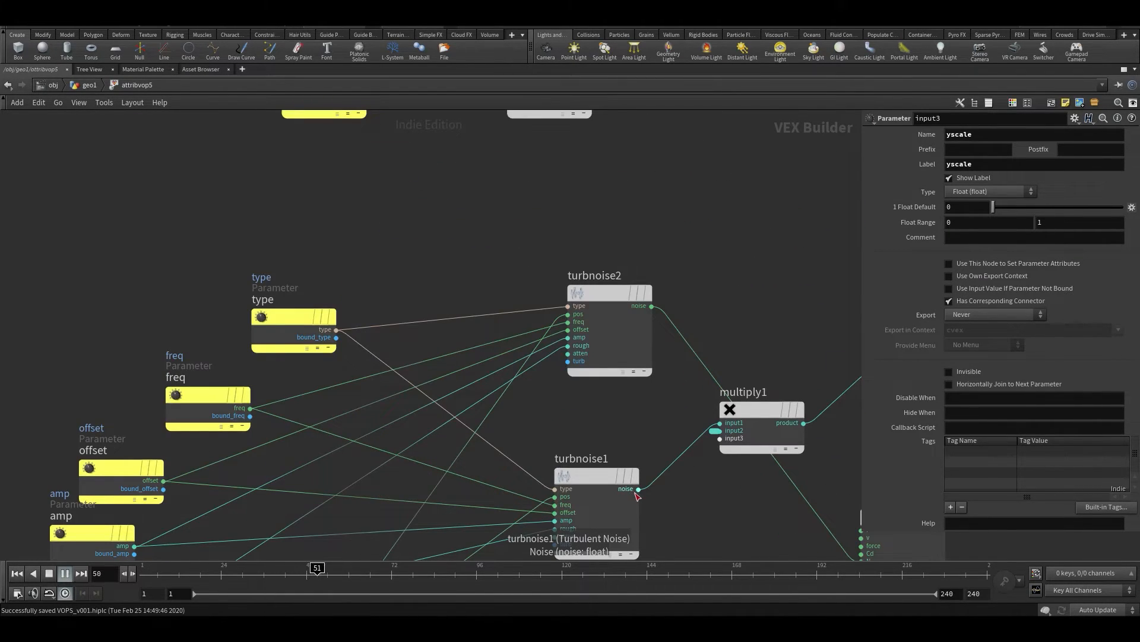
pyautogui.click(627, 494)
pyautogui.click(638, 489)
pyautogui.moveTo(700, 270); pyautogui.dragTo(639, 553, button='middle')
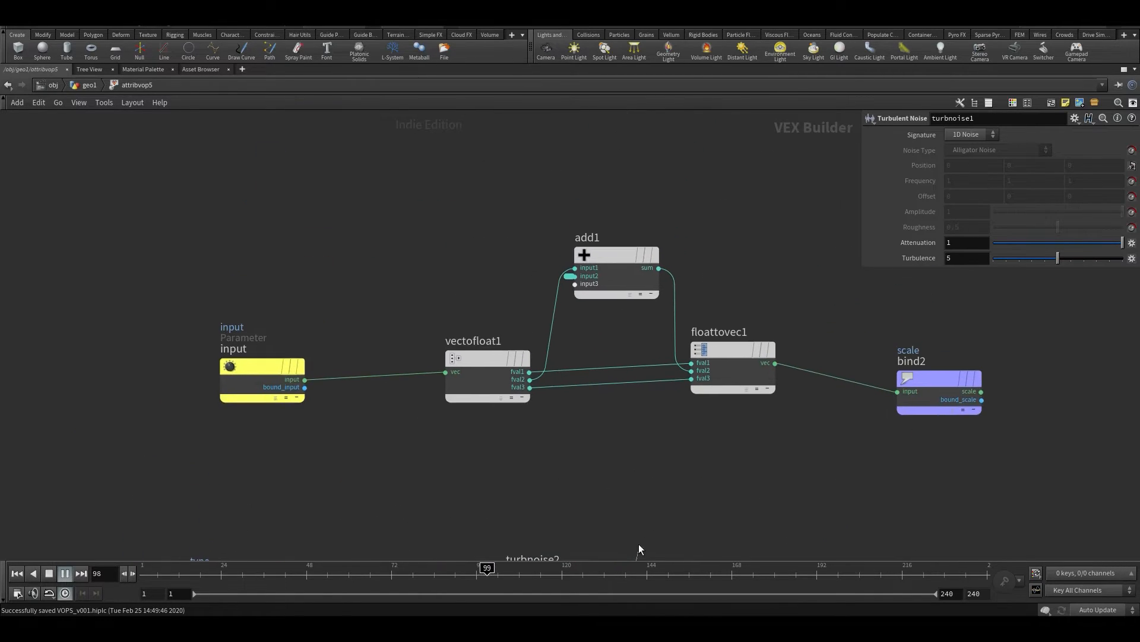
pyautogui.click(576, 283)
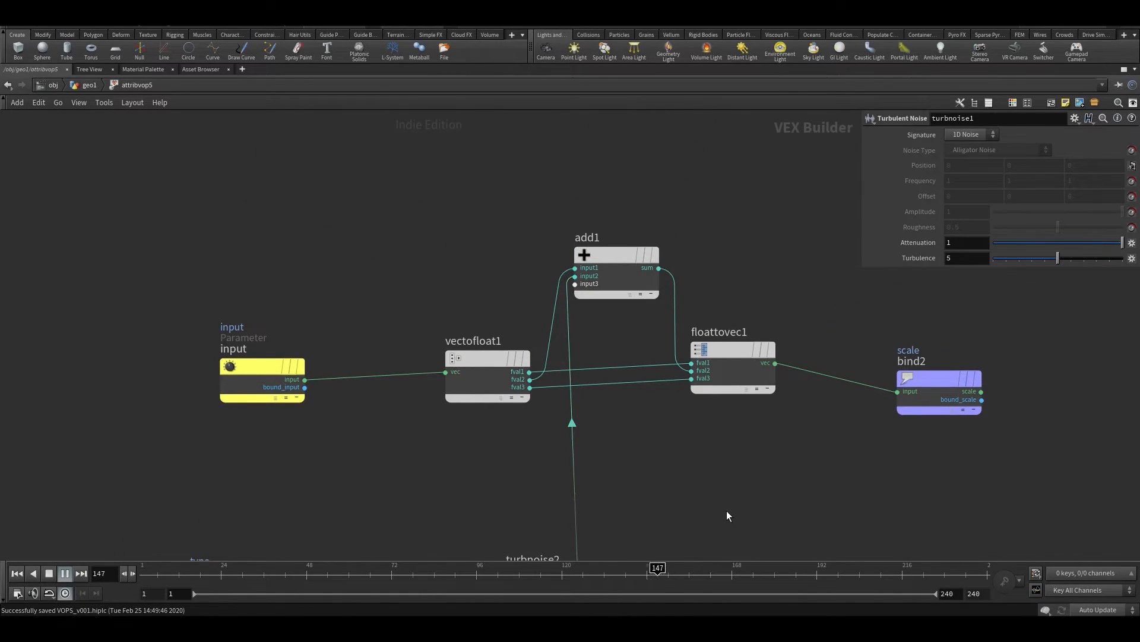
pyautogui.press('u')
pyautogui.hotkey('ctrl', 'b')
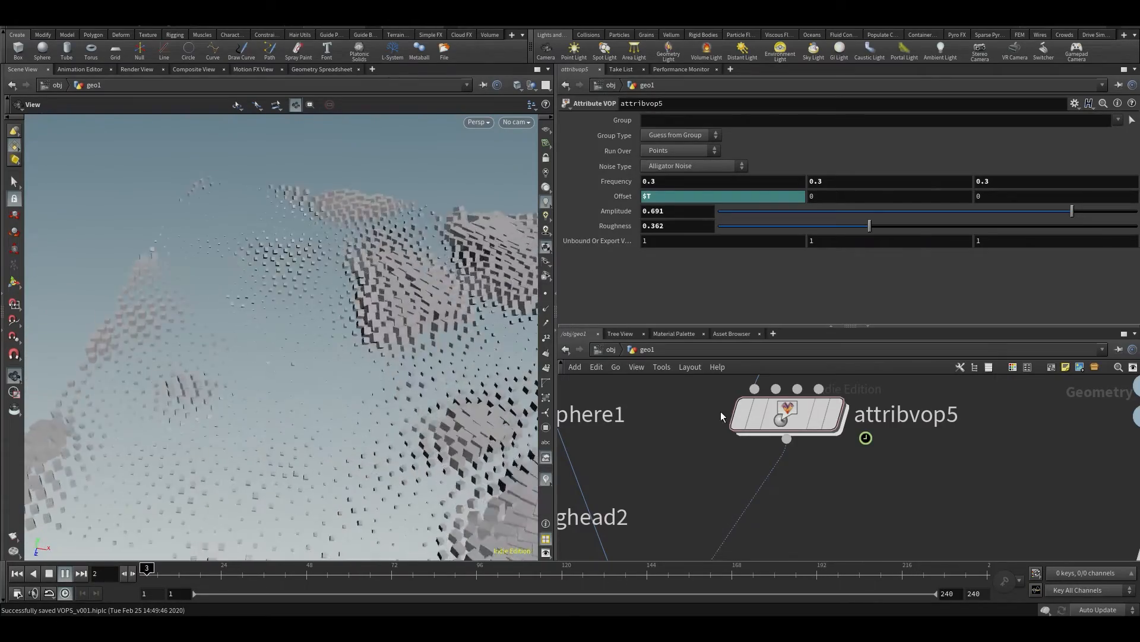
# Open attribvop5's VOP network at the wire running from the noise to add1
pyautogui.doubleClick(753, 410)
pyautogui.scroll(5, 825, 519)
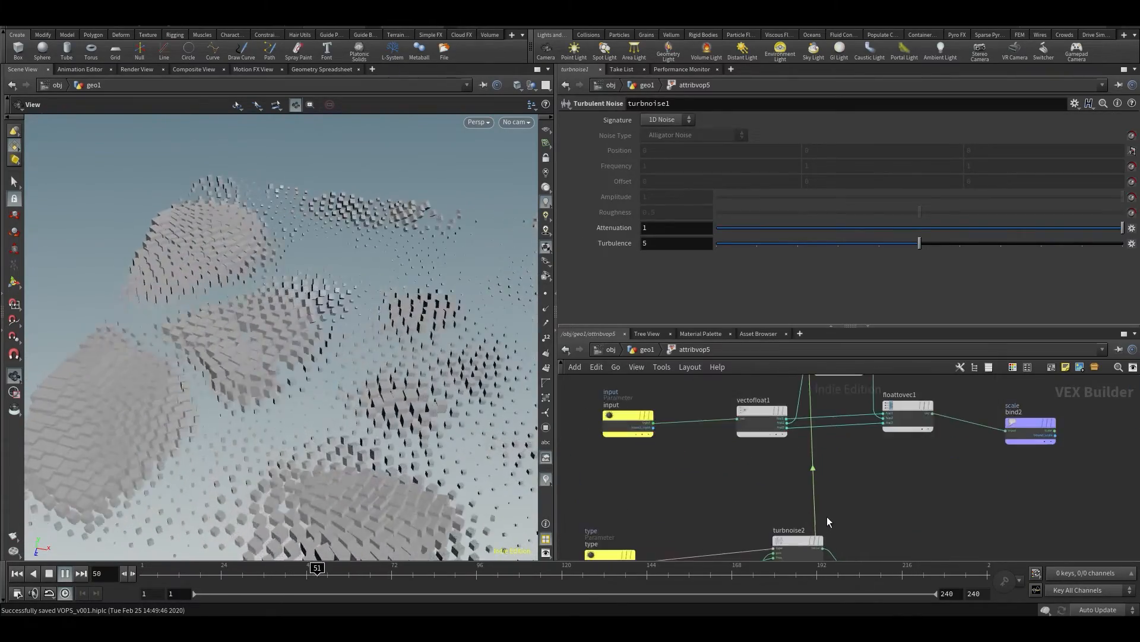
pyautogui.press('Tab')
pyautogui.write('mult')
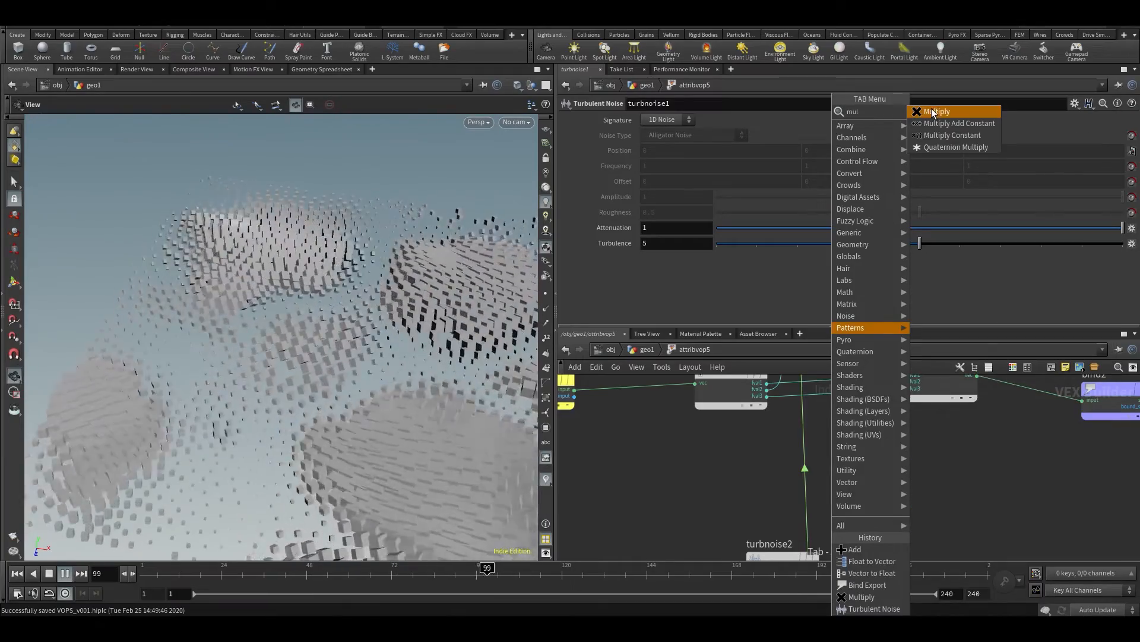
pyautogui.click(935, 112)
pyautogui.click(817, 477)
# Insert a Multiply Constant node into the wire between turbnoise1's noise output and add1
pyautogui.press('Tab')
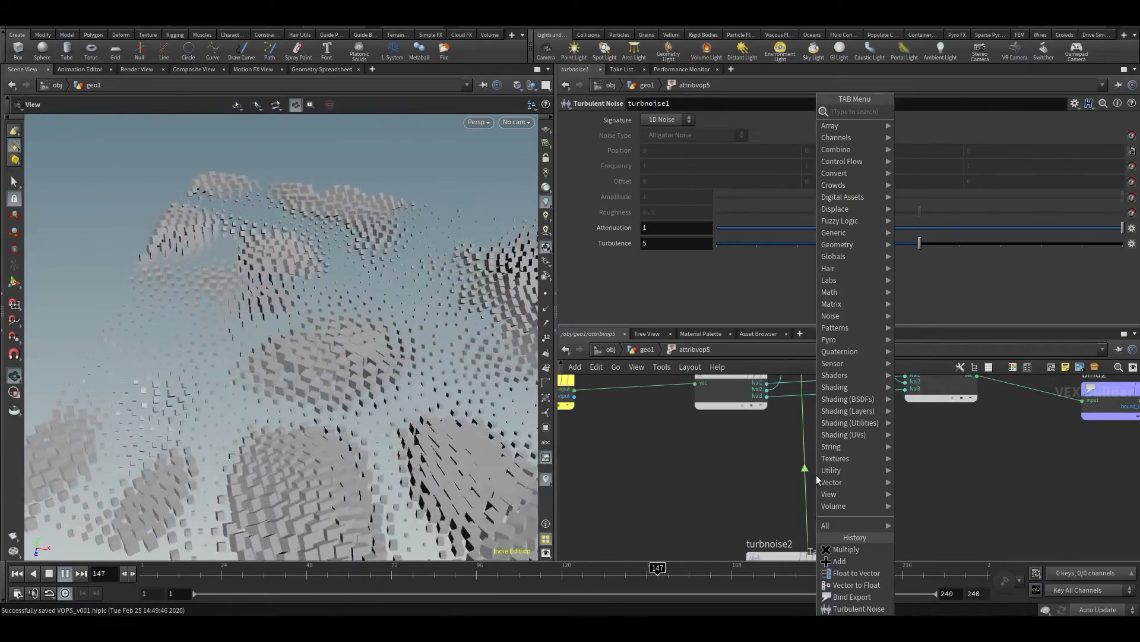
pyautogui.write('mult')
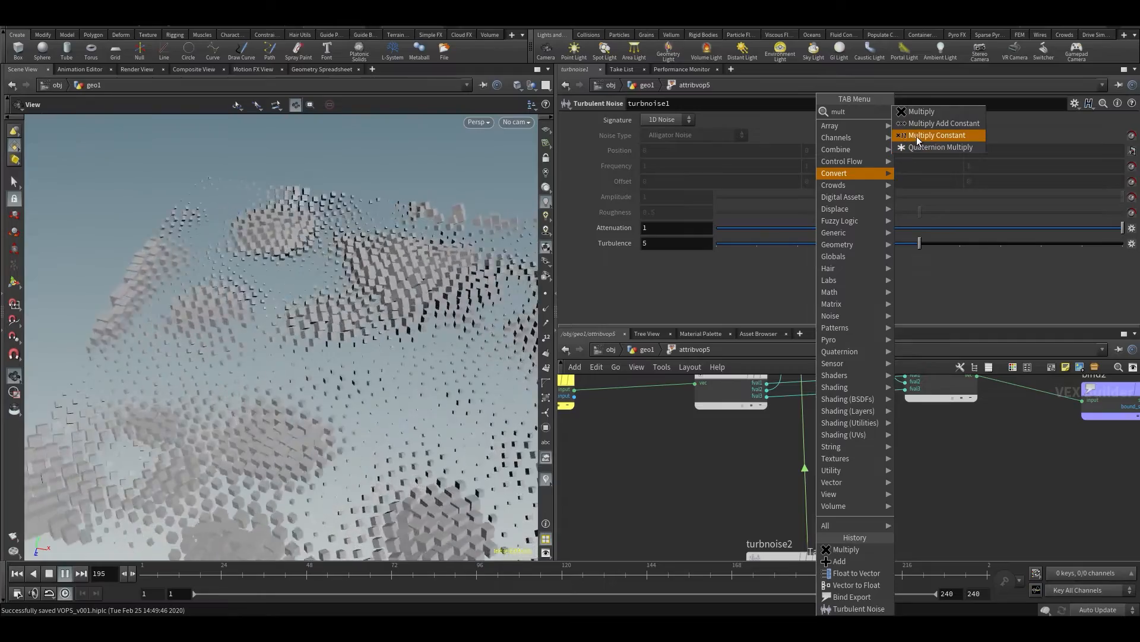
pyautogui.press('Return')
pyautogui.click(793, 469)
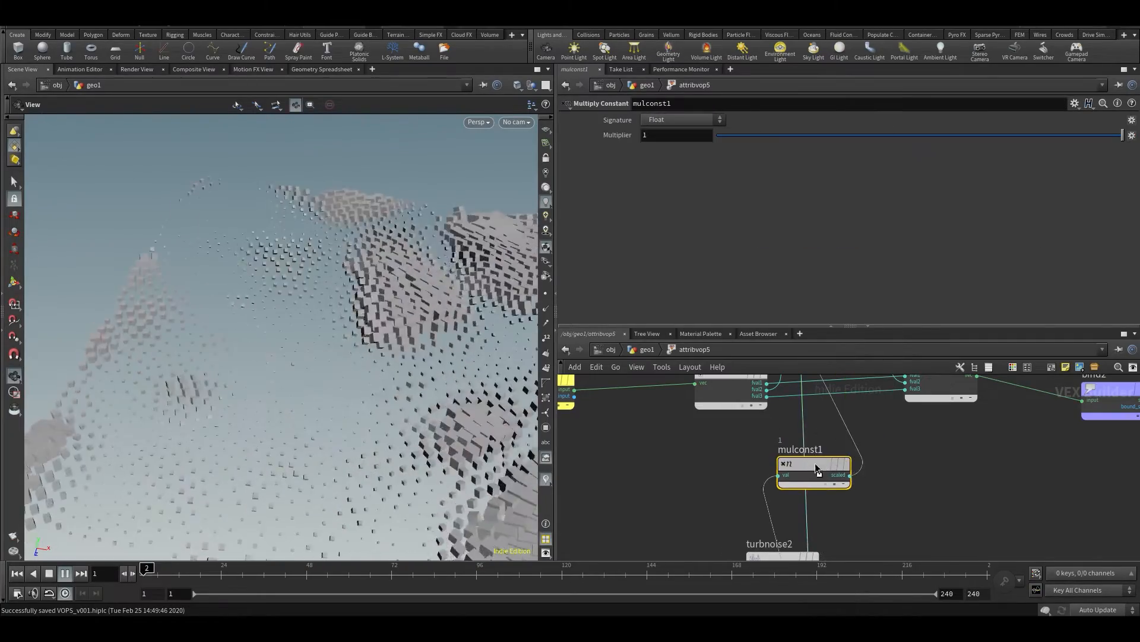
# Try raising mulconst1's Multiplier, first to 3.8 and finally to 10
pyautogui.moveTo(660, 141); pyautogui.dragTo(700, 140, button='middle')
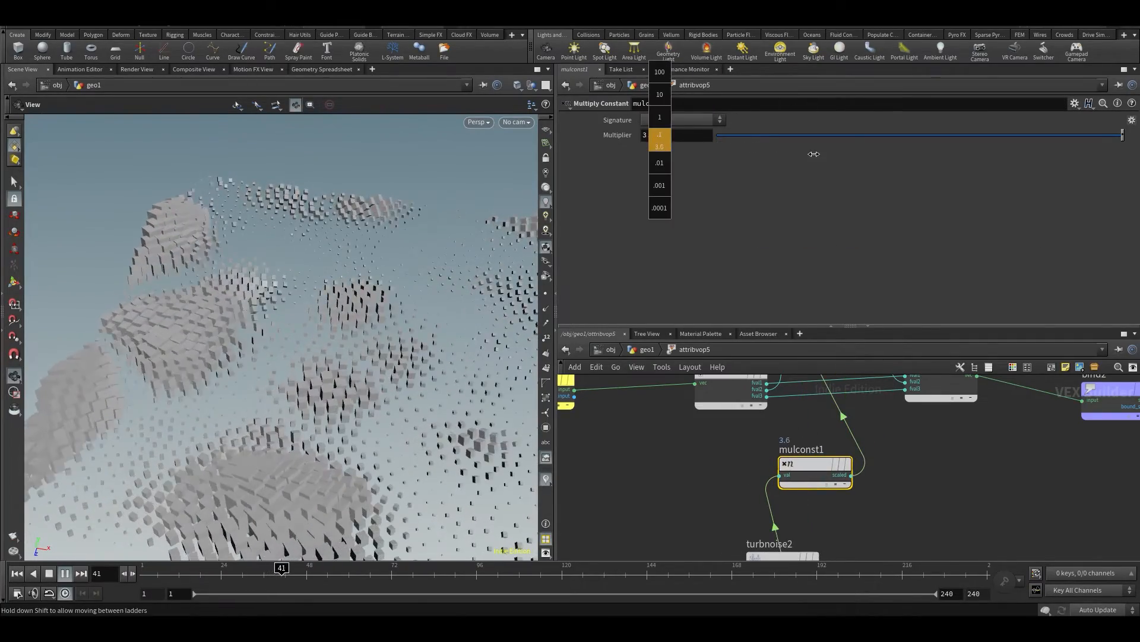
pyautogui.moveTo(814, 154); pyautogui.dragTo(825, 154, button='middle')
pyautogui.moveTo(672, 135); pyautogui.dragTo(548, 160)
pyautogui.write('5')
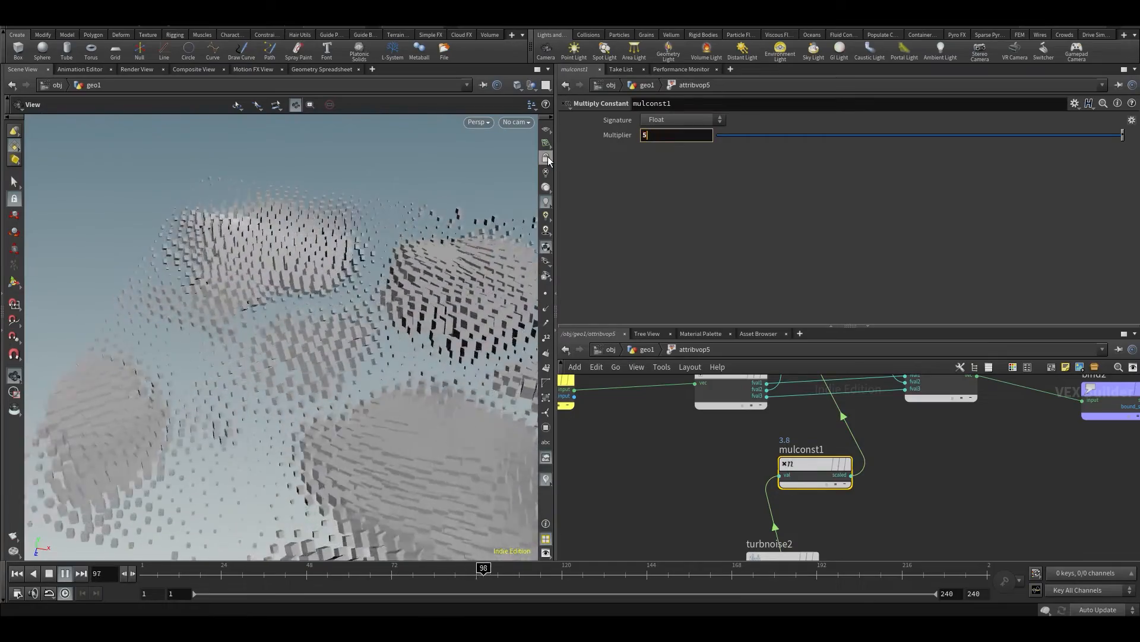
pyautogui.press('BackSpace')
pyautogui.write('10')
pyautogui.press('Return')
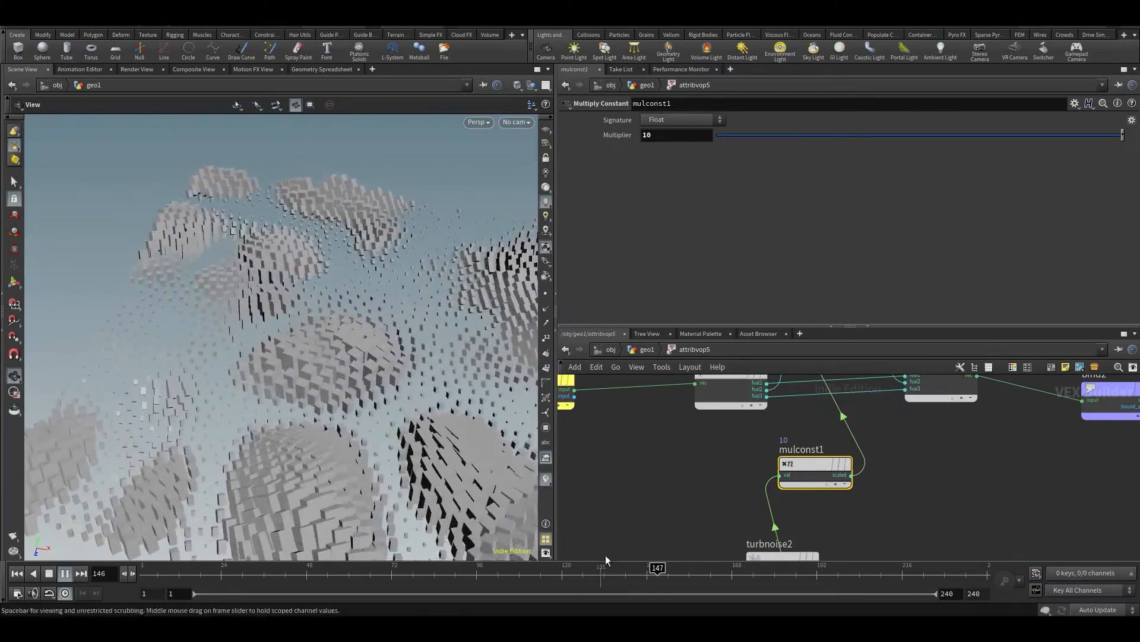
# Set mulconst1's Multiplier to 35, return to geo1 and save the scene
pyautogui.moveTo(148, 326); pyautogui.dragTo(168, 267)
pyautogui.moveTo(168, 267); pyautogui.dragTo(114, 374, button='middle')
pyautogui.moveTo(666, 136); pyautogui.dragTo(612, 140)
pyautogui.write('50')
pyautogui.press('Return')
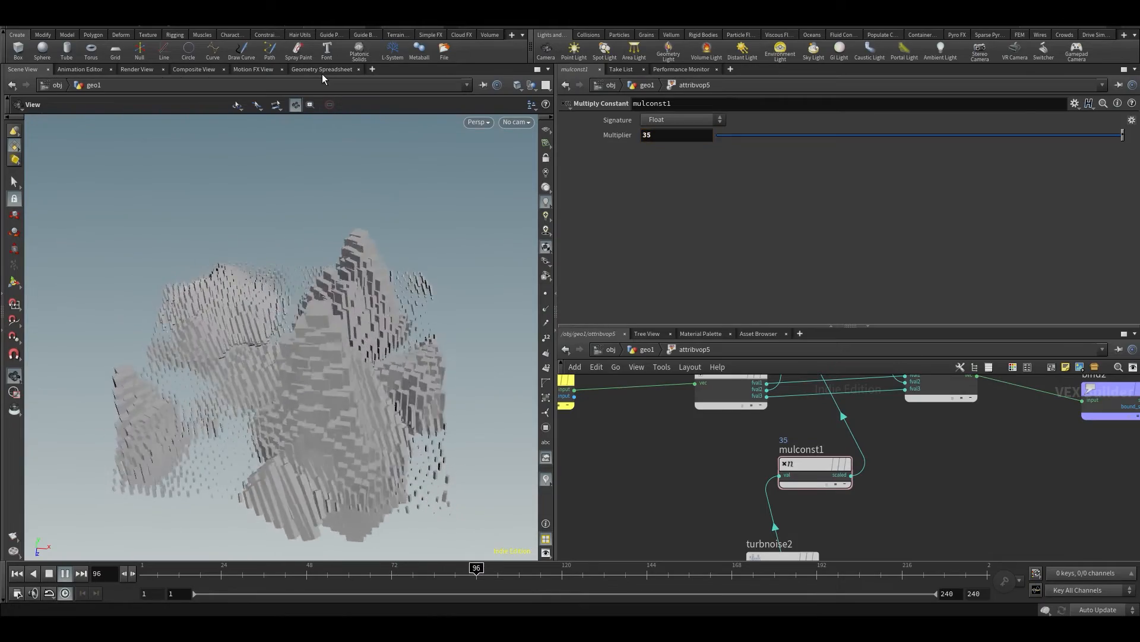
pyautogui.press('u')
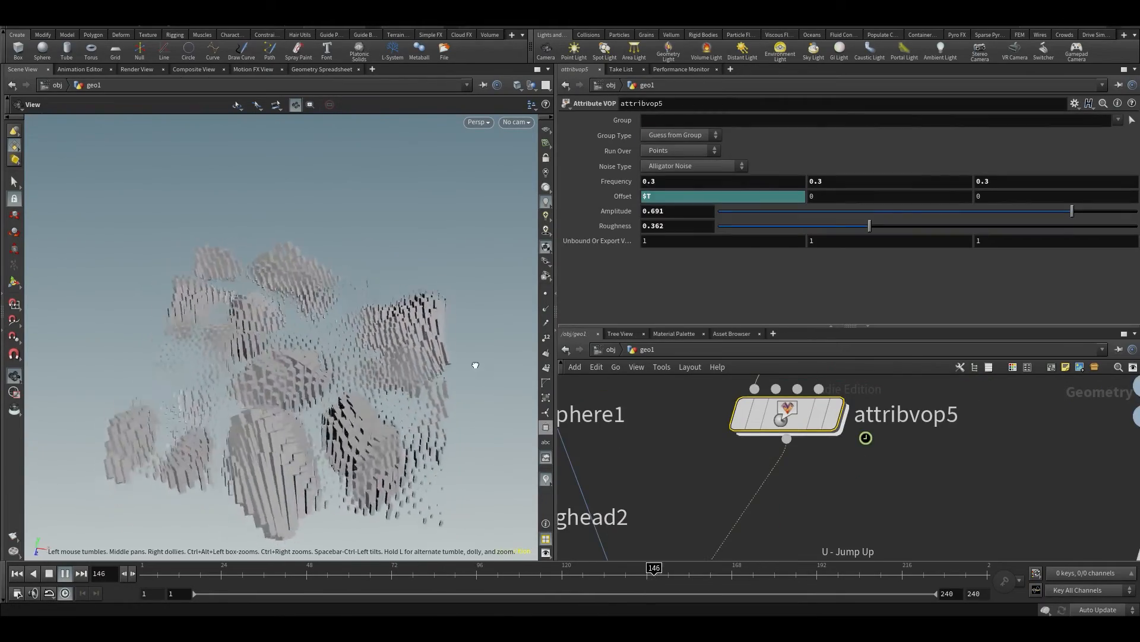
pyautogui.hotkey('ctrl', 's')
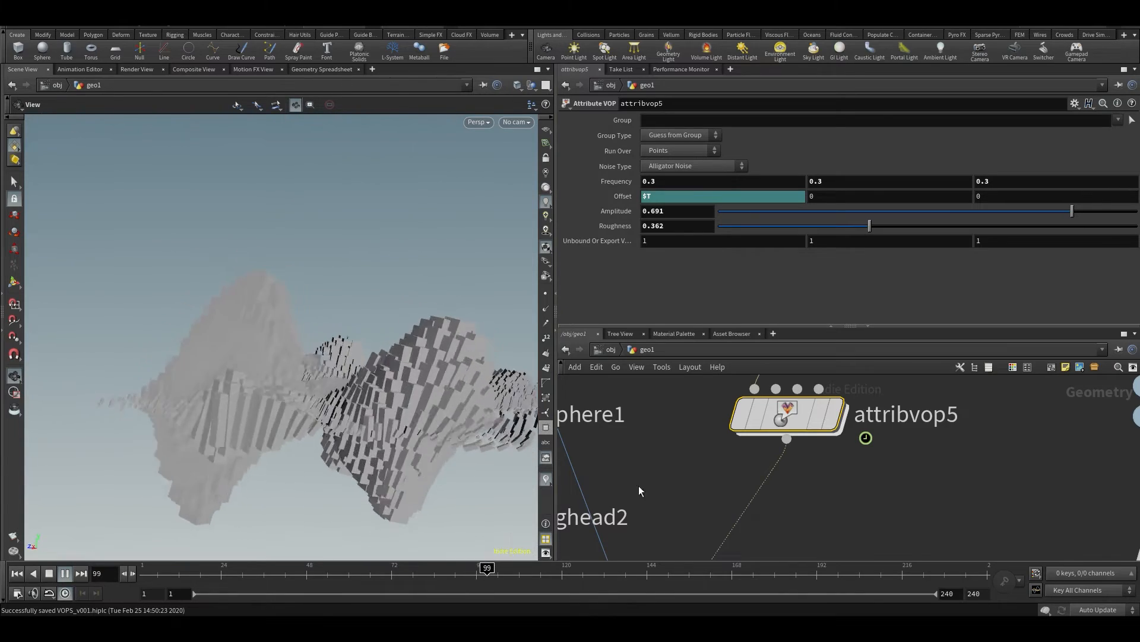
# Wire testgeometry_pighead2 into copytopoints1's first input in place of the box and view the stretched pig heads
pyautogui.scroll(-4, 653, 480)
pyautogui.moveTo(653, 479); pyautogui.dragTo(726, 446, button='middle')
pyautogui.click(571, 480)
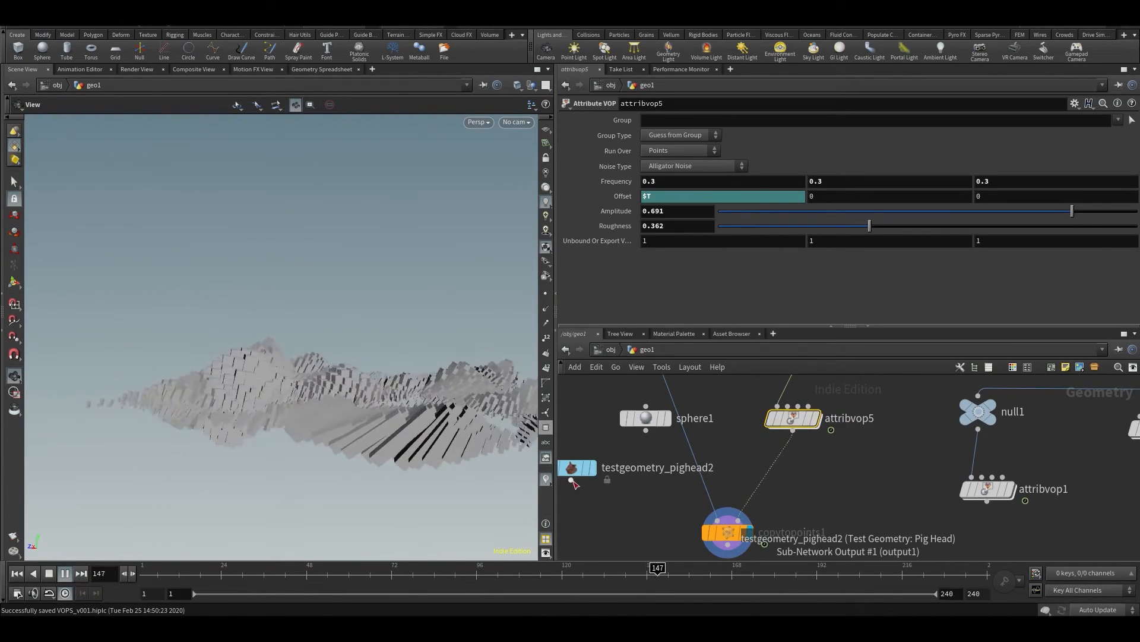
pyautogui.click(683, 514)
pyautogui.moveTo(285, 354); pyautogui.dragTo(321, 383)
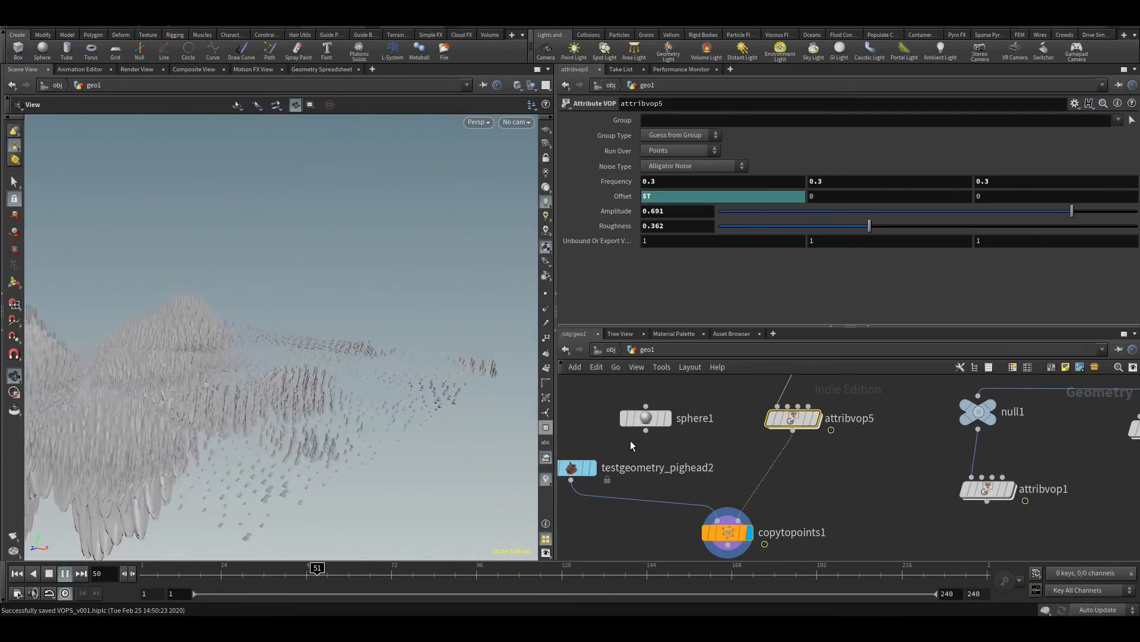
# Wire sphere1 into copytopoints1's first input and view the stretched spheres
pyautogui.click(646, 430)
pyautogui.click(718, 520)
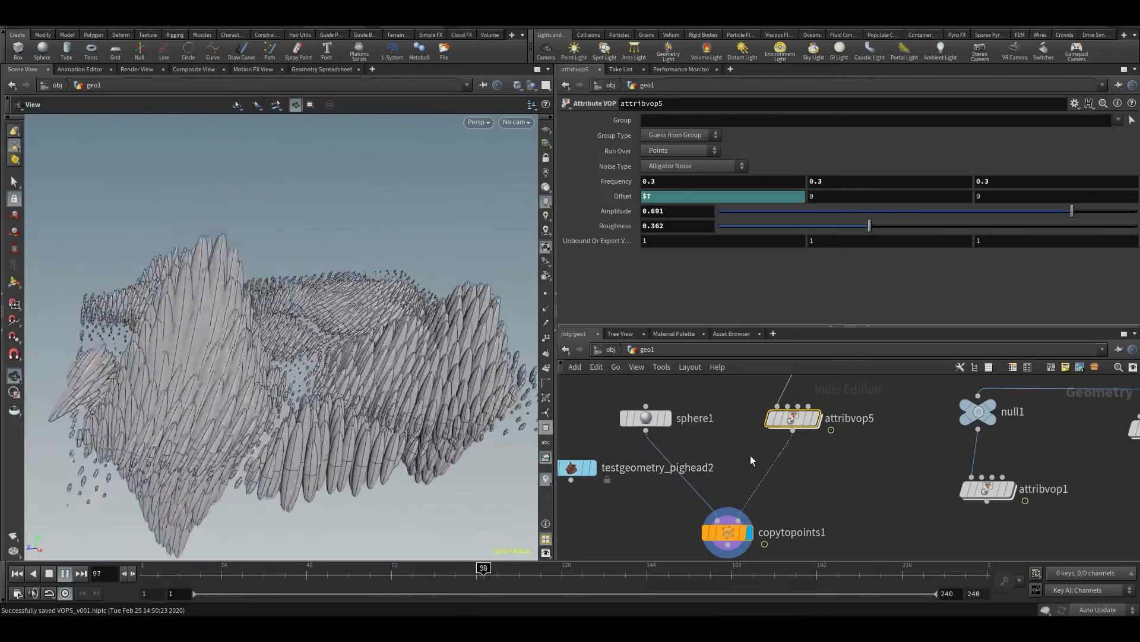
pyautogui.moveTo(363, 359); pyautogui.dragTo(382, 417)
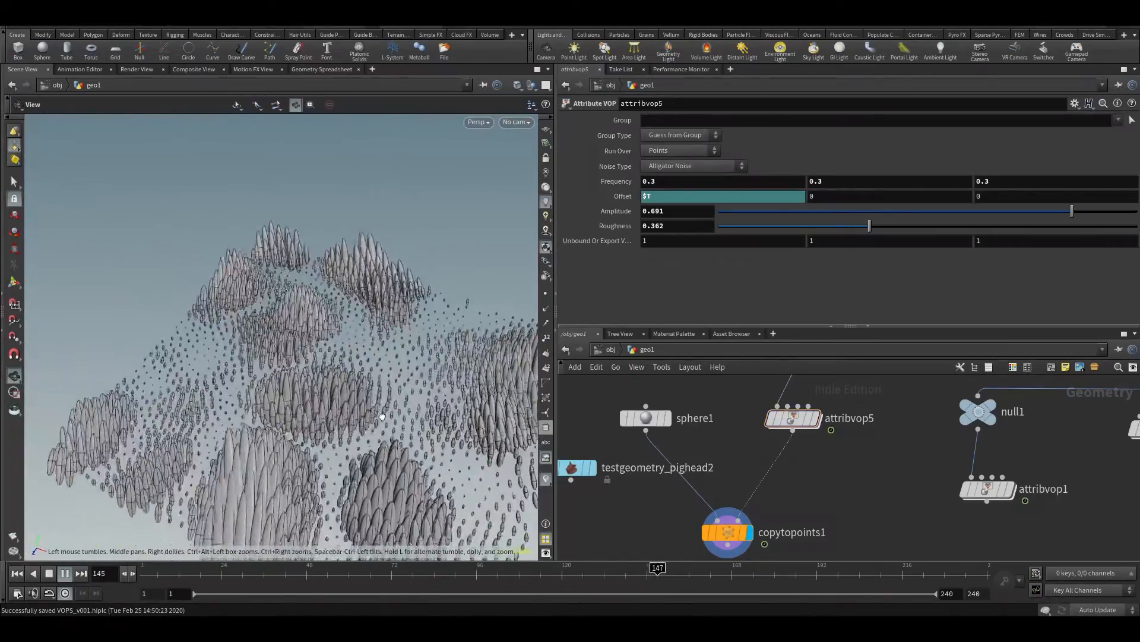
# Reconnect box1 to copytopoints1's first input
pyautogui.moveTo(740, 478); pyautogui.dragTo(735, 538, button='middle')
pyautogui.scroll(-2, 691, 448)
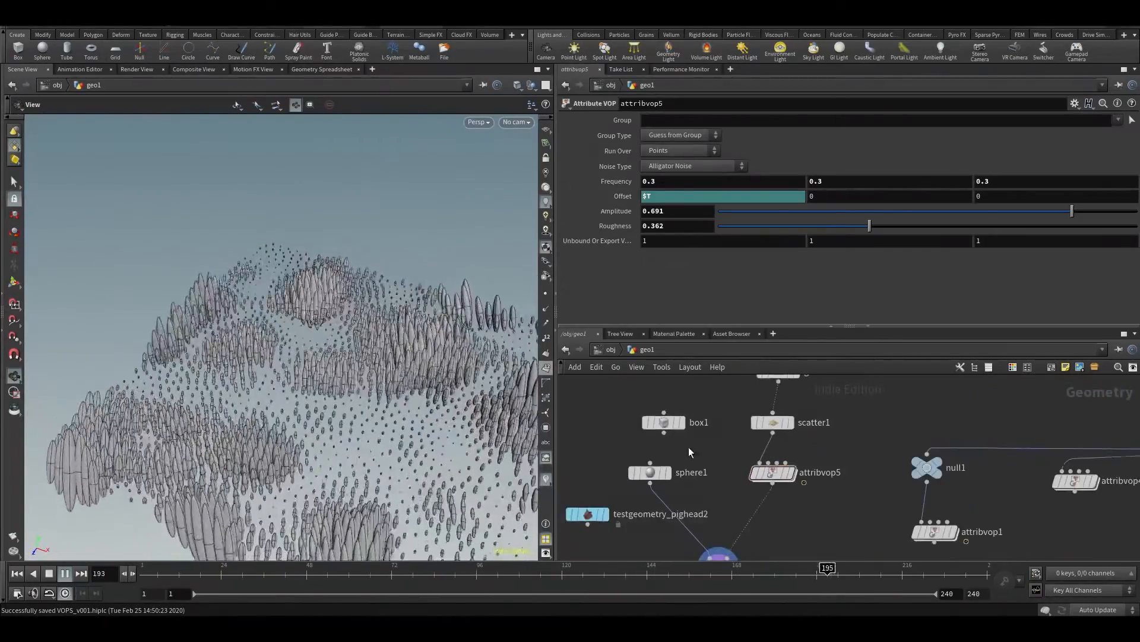
pyautogui.moveTo(691, 450); pyautogui.dragTo(698, 412, button='middle')
pyautogui.click(672, 396)
pyautogui.click(718, 519)
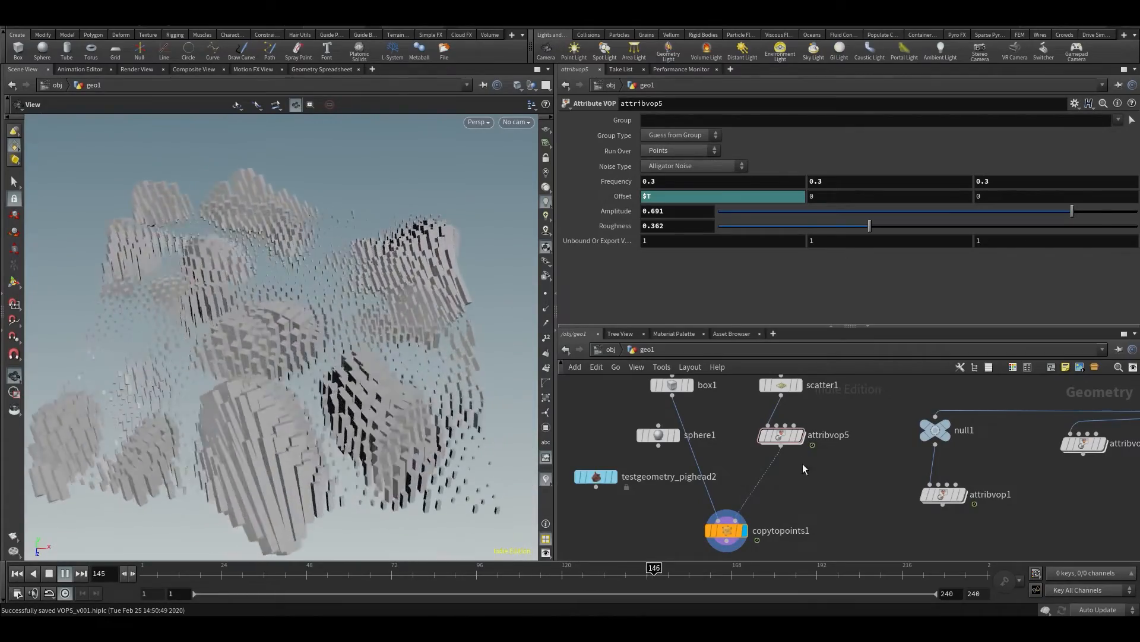
# Reopen attribvop5's network in a maximized view, stop playback at frame 46 and review the scale branch down to the noise nodes
pyautogui.doubleClick(781, 431)
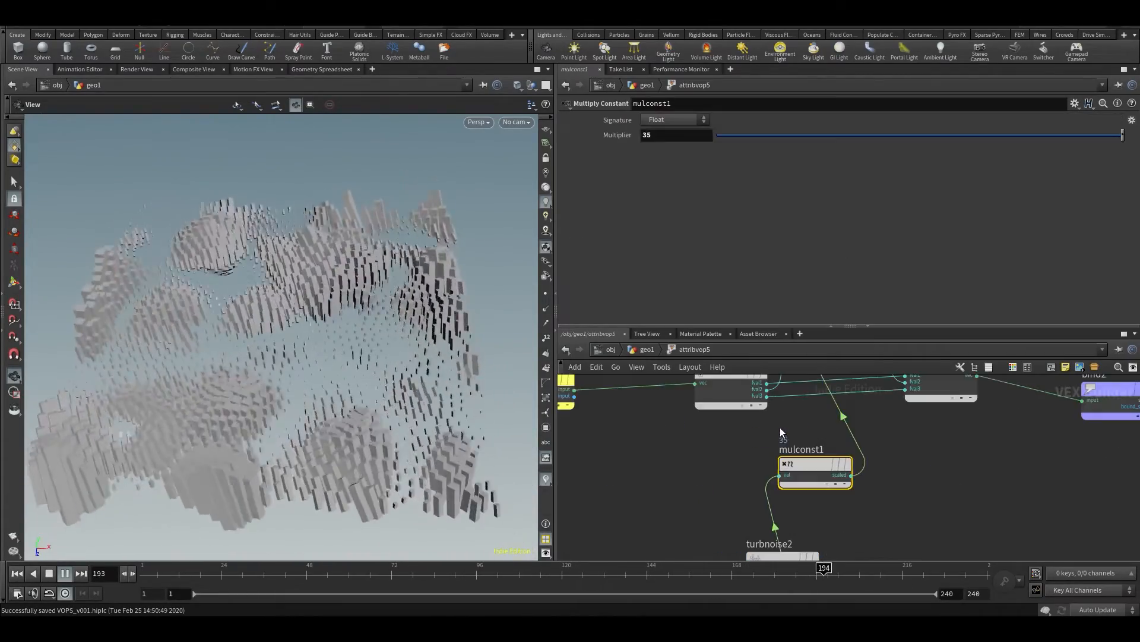
pyautogui.press('h')
pyautogui.hotkey('ctrl', 'b')
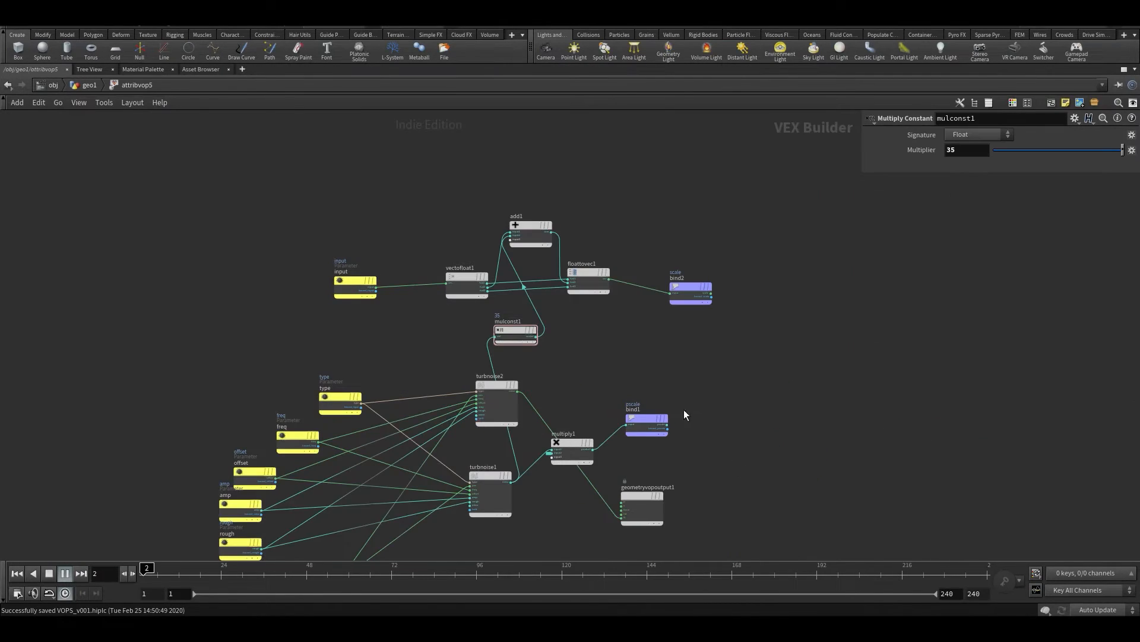
pyautogui.scroll(3, 630, 348)
pyautogui.moveTo(643, 291); pyautogui.dragTo(705, 286, button='middle')
pyautogui.click(299, 571)
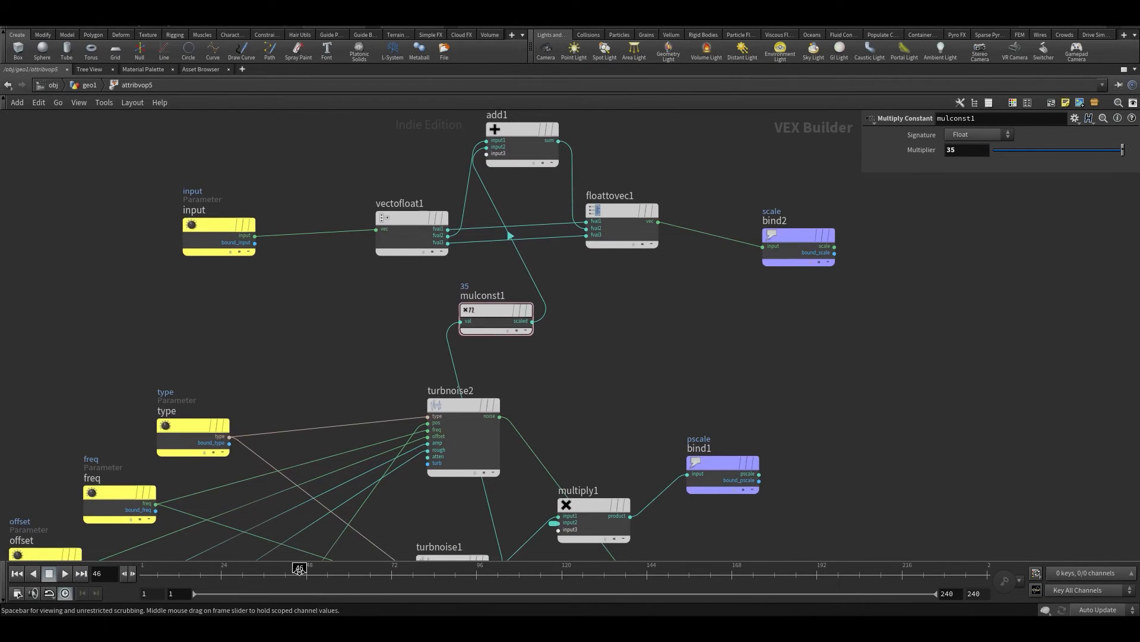
pyautogui.moveTo(711, 465); pyautogui.dragTo(768, 347, button='middle')
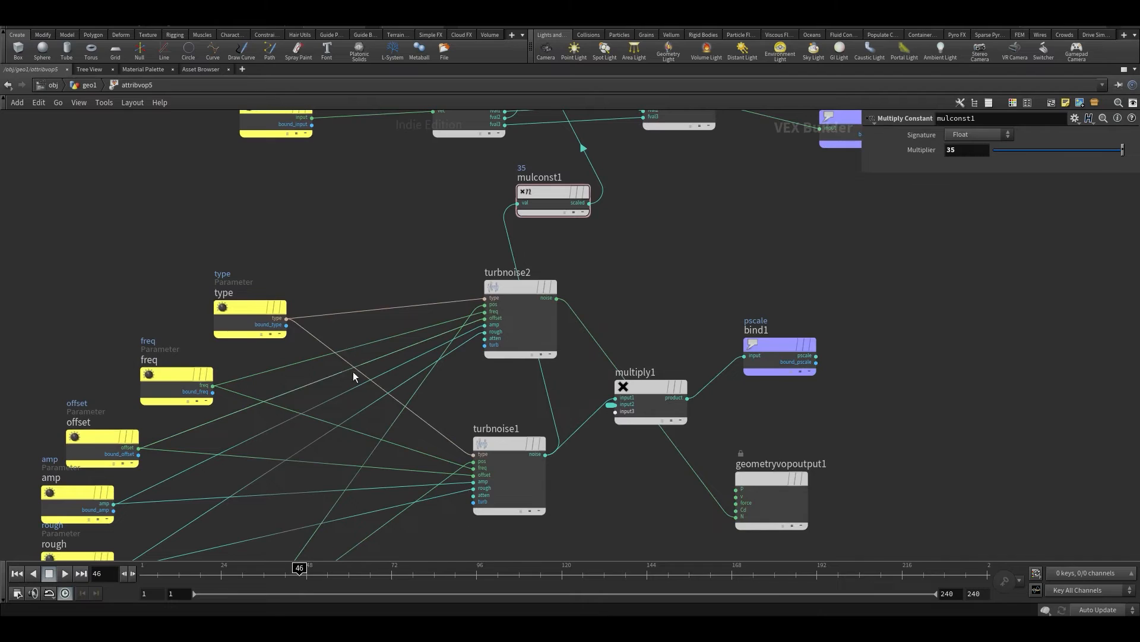
# Review the noise nodes feeding pscale and the normals, and move multiply1 up level with bind1
pyautogui.press('h')
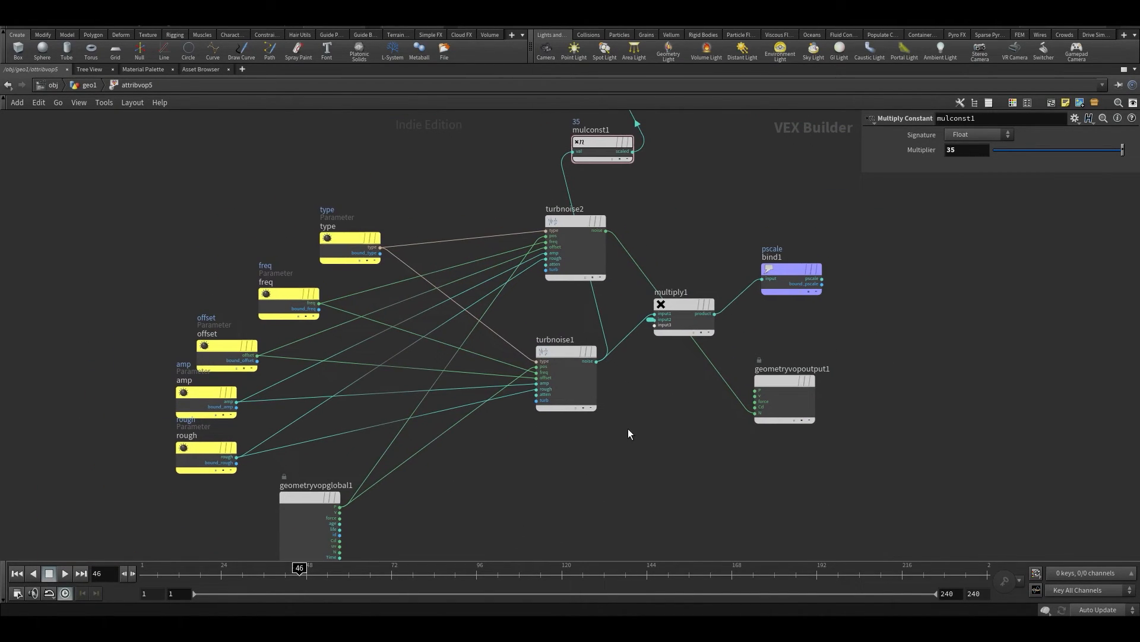
pyautogui.scroll(2, 641, 386)
pyautogui.moveTo(660, 439); pyautogui.dragTo(565, 457, button='middle')
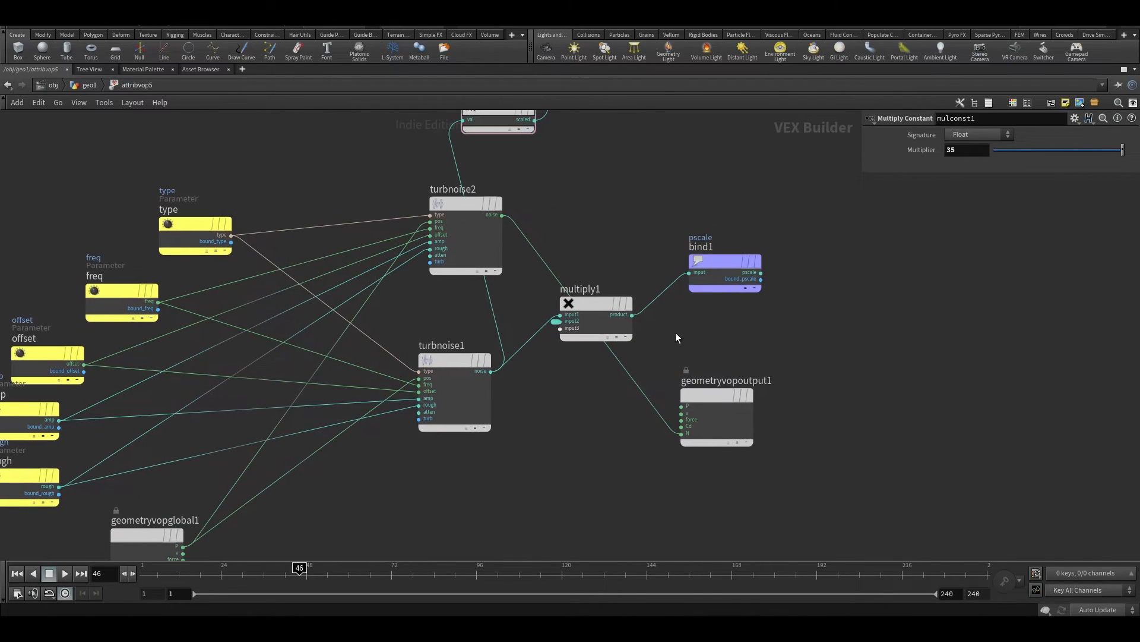
pyautogui.moveTo(598, 304); pyautogui.dragTo(606, 270)
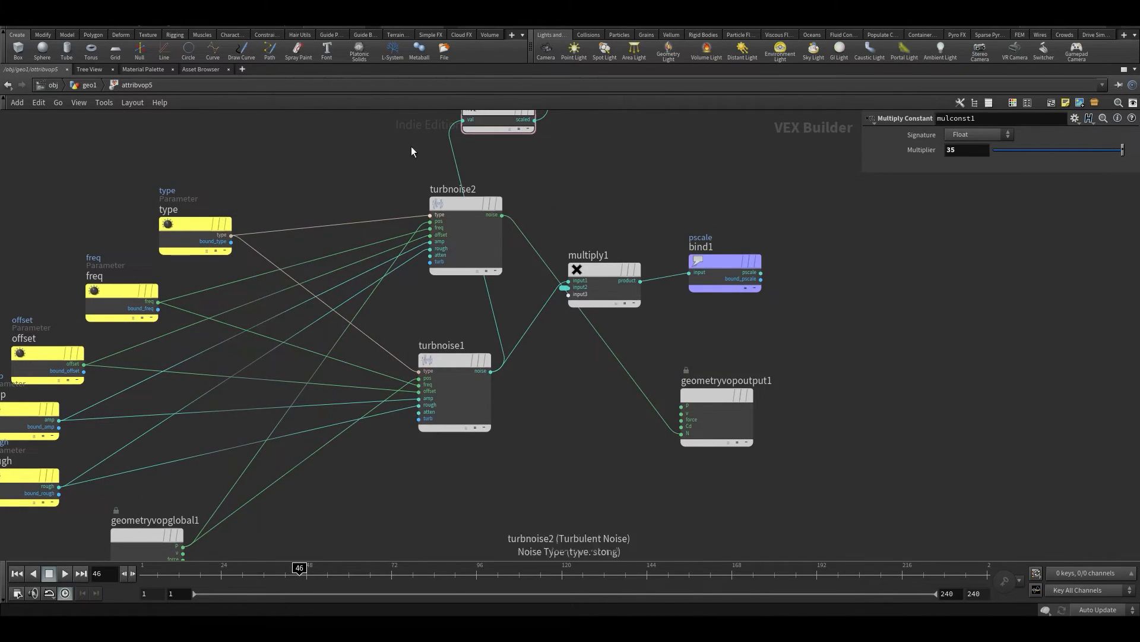
# Restore the split pane layout, check the points' pscale and scale values in the Geometry Spreadsheet and return to the Scene View
pyautogui.hotkey('ctrl', 'b')
pyautogui.click(318, 70)
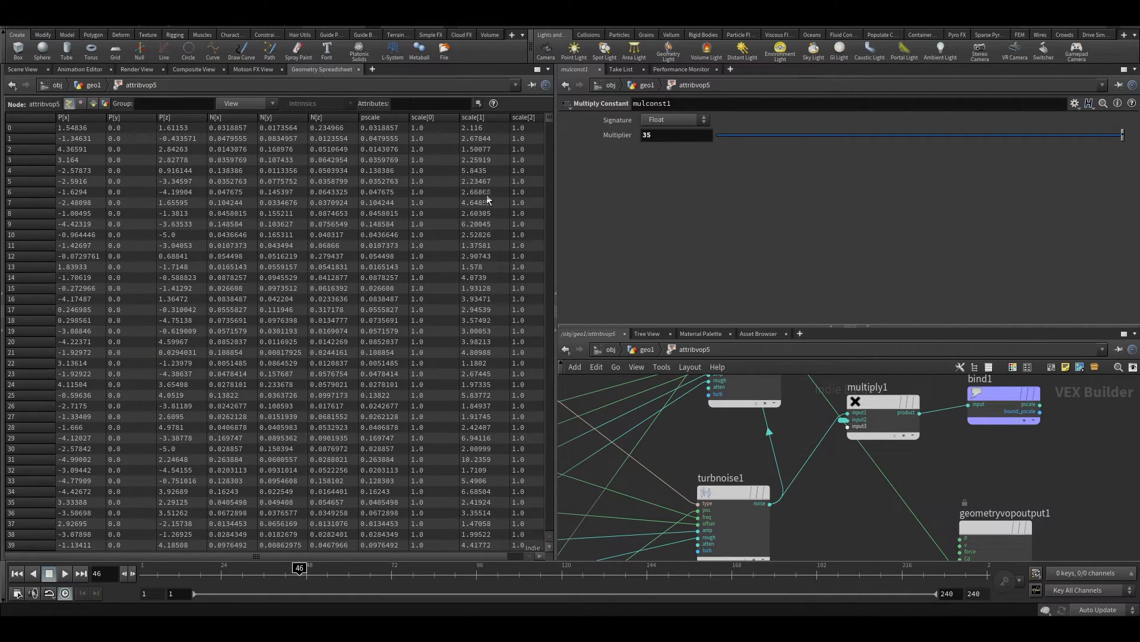
pyautogui.click(19, 69)
# Compare the pscale and scale export branches and examine the settings of the bind2 node that exports scale
pyautogui.moveTo(749, 476); pyautogui.dragTo(715, 525, button='middle')
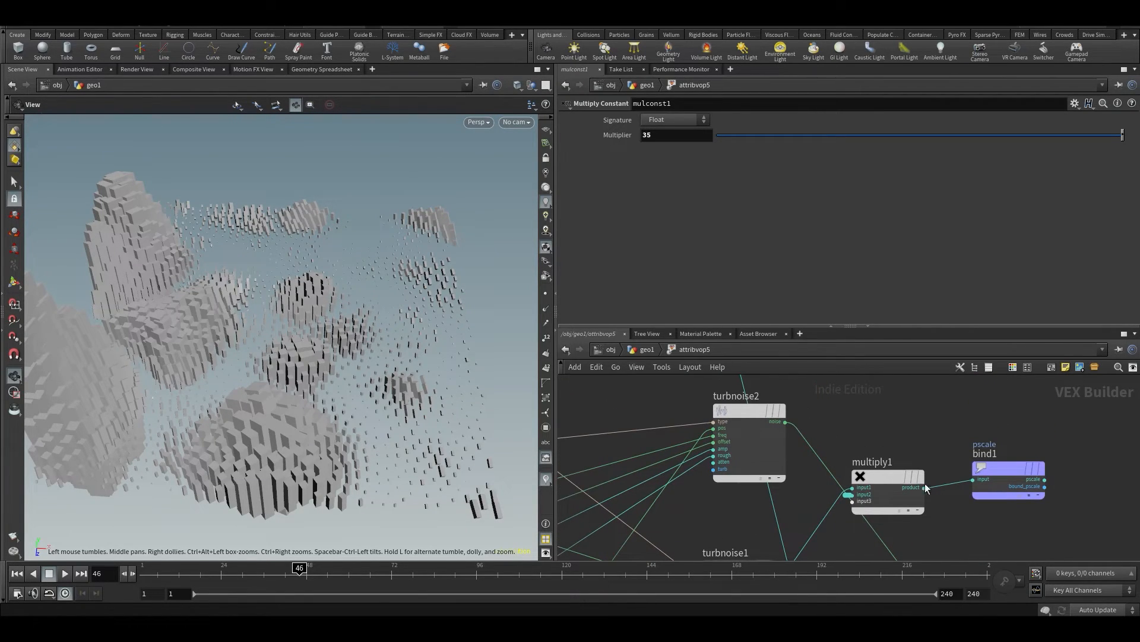
pyautogui.scroll(-2, 921, 479)
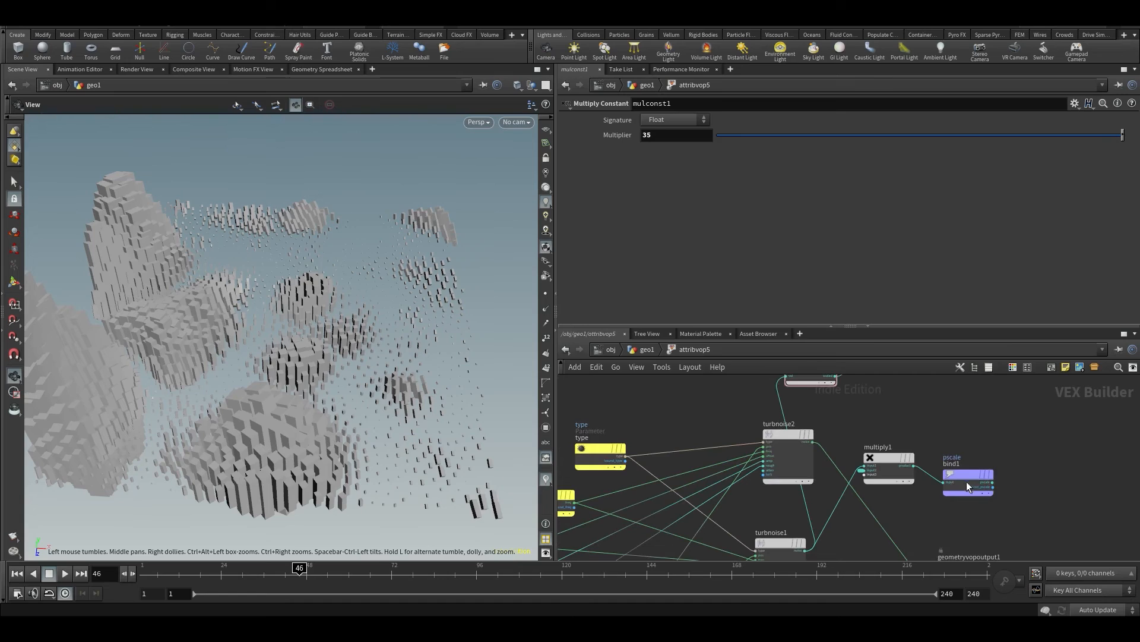
pyautogui.moveTo(967, 429); pyautogui.dragTo(840, 581, button='middle')
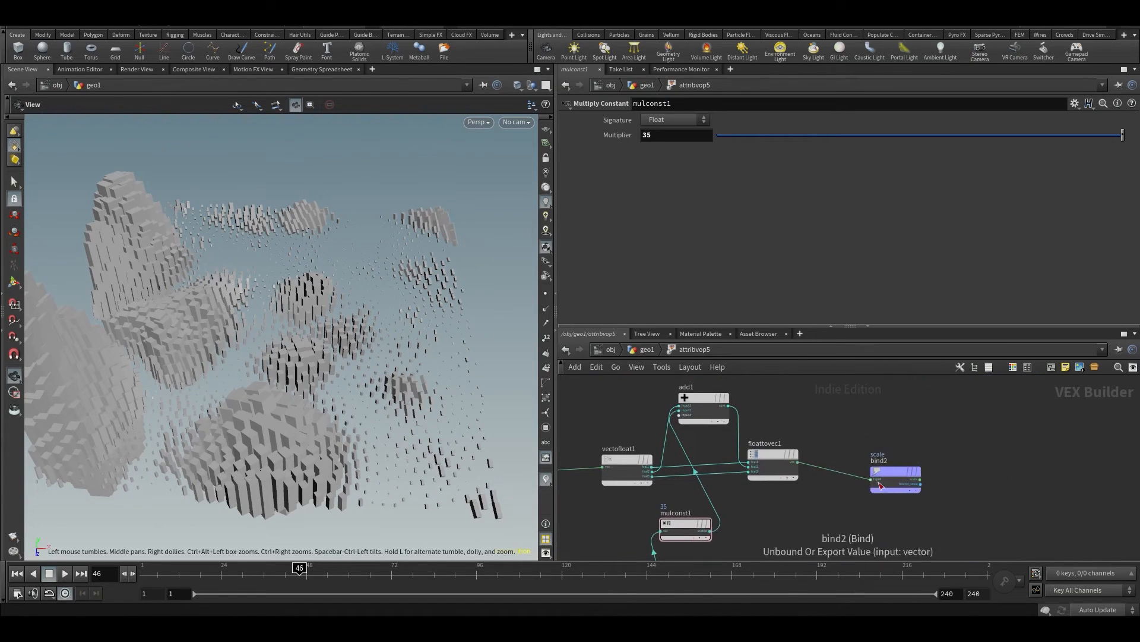
pyautogui.click(889, 470)
pyautogui.scroll(2, 927, 413)
pyautogui.scroll(-2, 772, 438)
pyautogui.moveTo(789, 479); pyautogui.dragTo(799, 457, button='middle')
# Play the animation and examine the noise-stretched boxes from several angles, including from above
pyautogui.moveTo(299, 389); pyautogui.dragTo(273, 387)
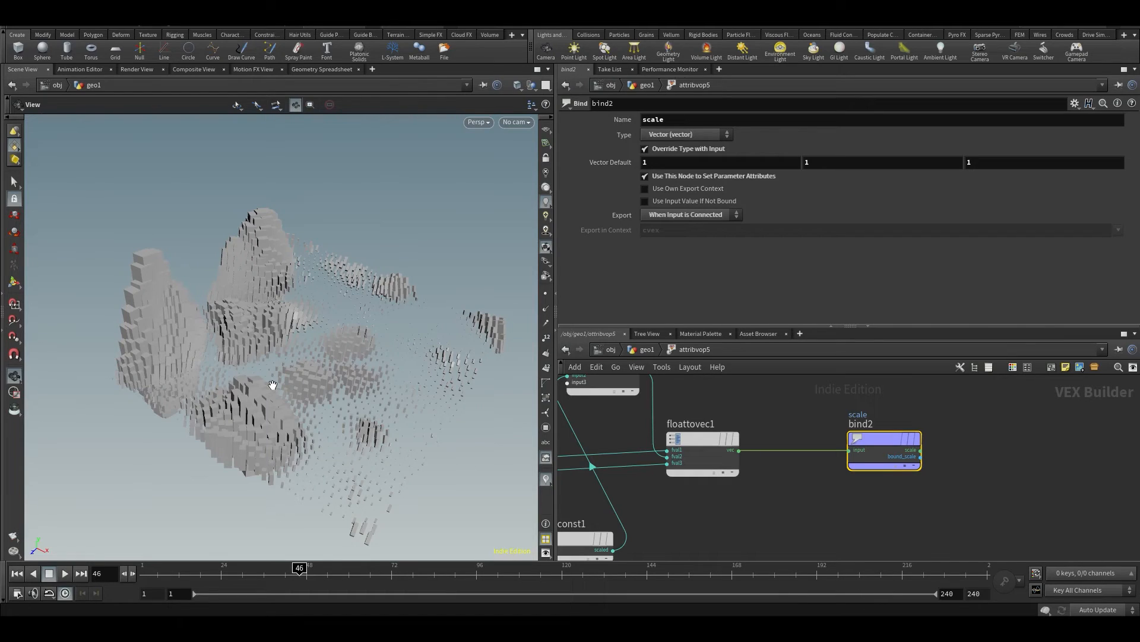
pyautogui.press('Up')
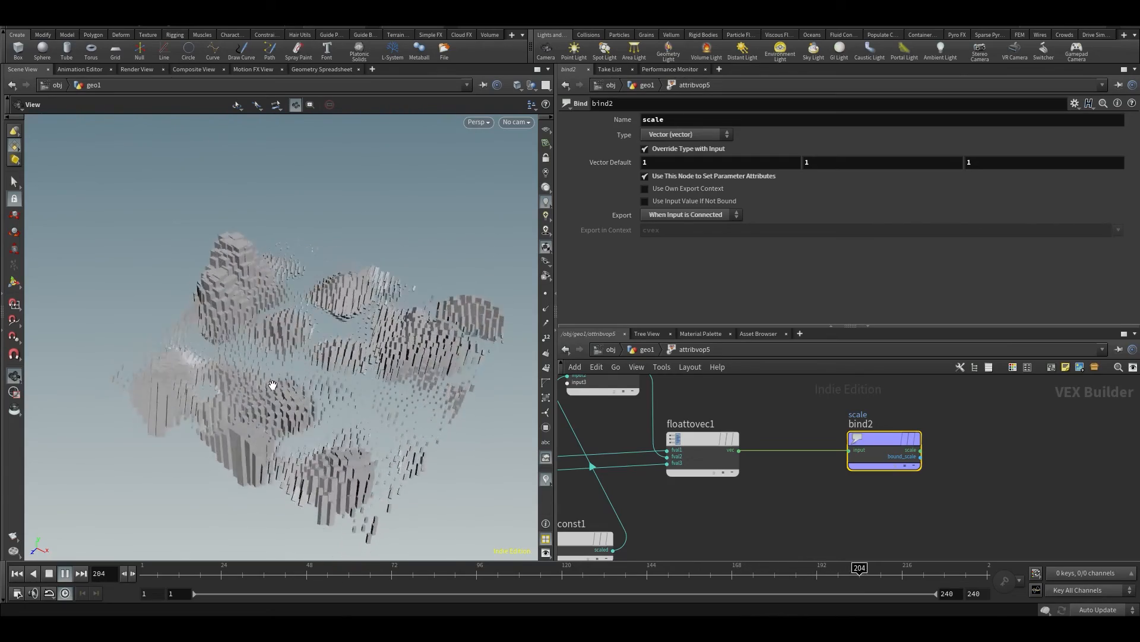
pyautogui.moveTo(272, 384); pyautogui.dragTo(26, 352)
pyautogui.scroll(4, 287, 393)
pyautogui.moveTo(95, 337); pyautogui.dragTo(137, 324)
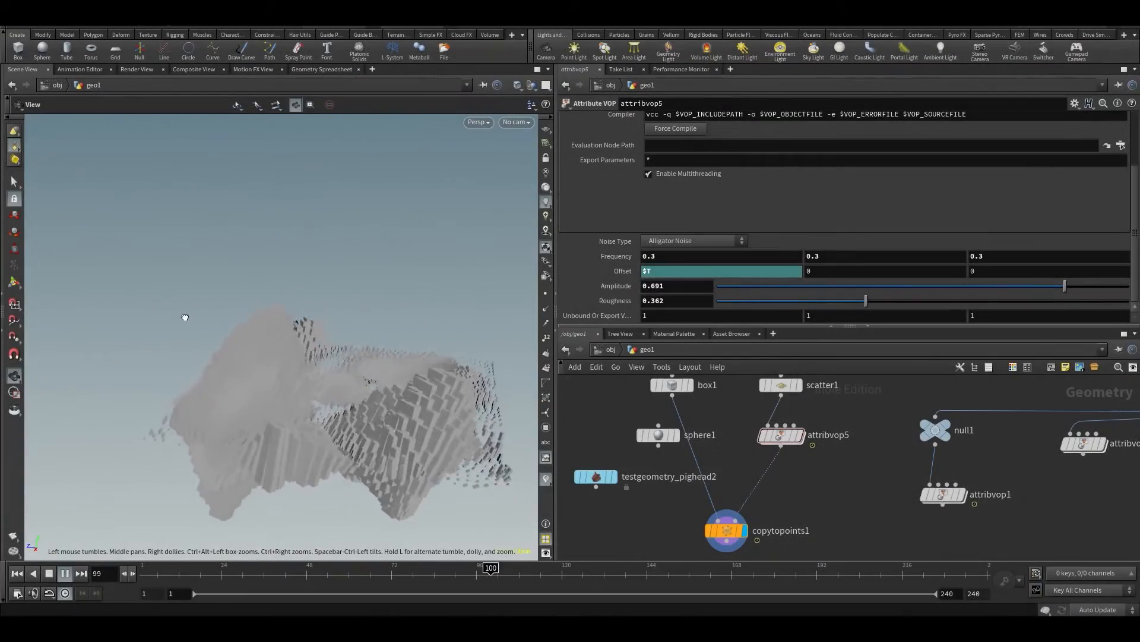
pyautogui.moveTo(184, 317); pyautogui.dragTo(207, 263)
pyautogui.moveTo(274, 306); pyautogui.dragTo(357, 309)
pyautogui.moveTo(356, 309); pyautogui.dragTo(285, 412, button='middle')
pyautogui.moveTo(286, 412); pyautogui.dragTo(279, 458)
pyautogui.moveTo(280, 458); pyautogui.dragTo(204, 302, button='middle')
pyautogui.moveTo(204, 301); pyautogui.dragTo(372, 336, button='right')
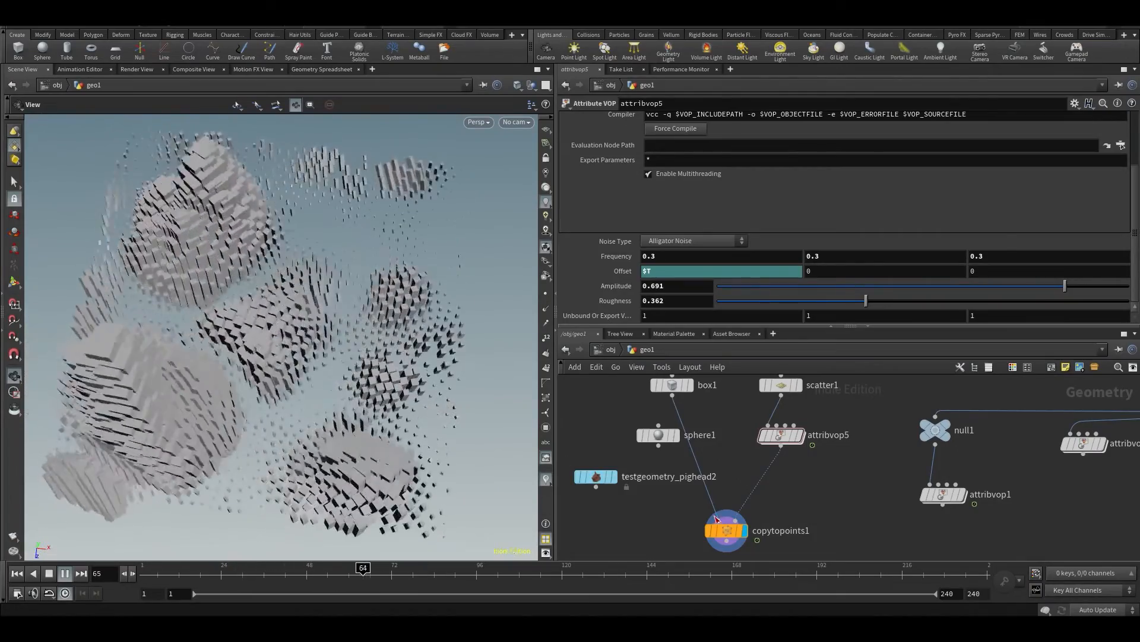
# Show the grid2 and scatter1 nodes in geo1, widen the viewport and examine the animated boxes from other angles
pyautogui.moveTo(653, 391); pyautogui.dragTo(670, 475, button='middle')
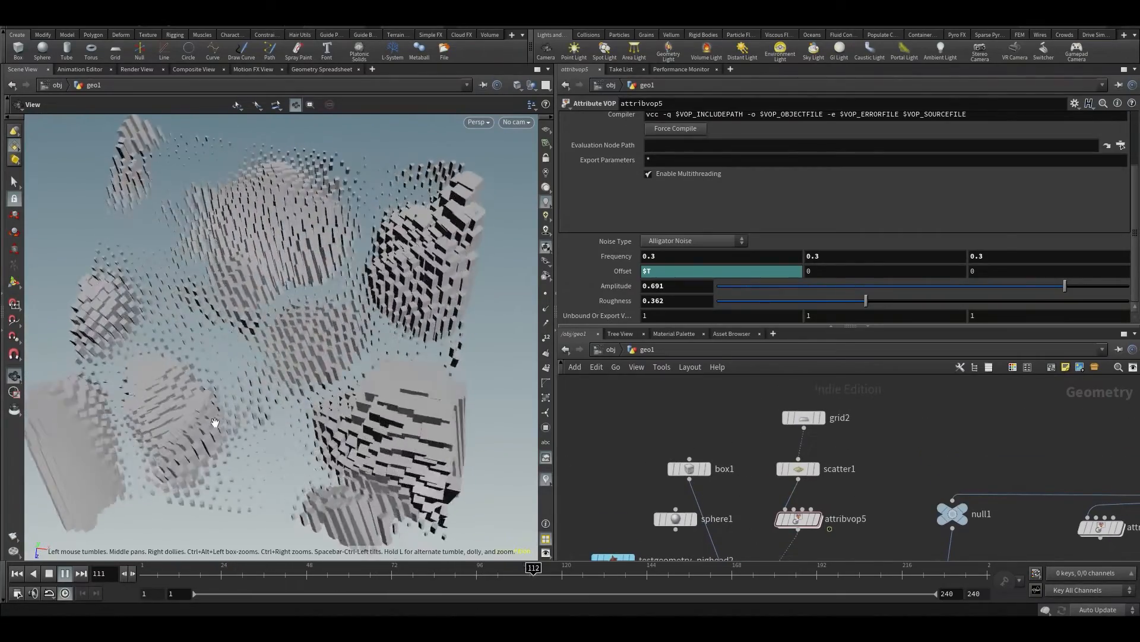
pyautogui.moveTo(183, 265); pyautogui.dragTo(406, 397)
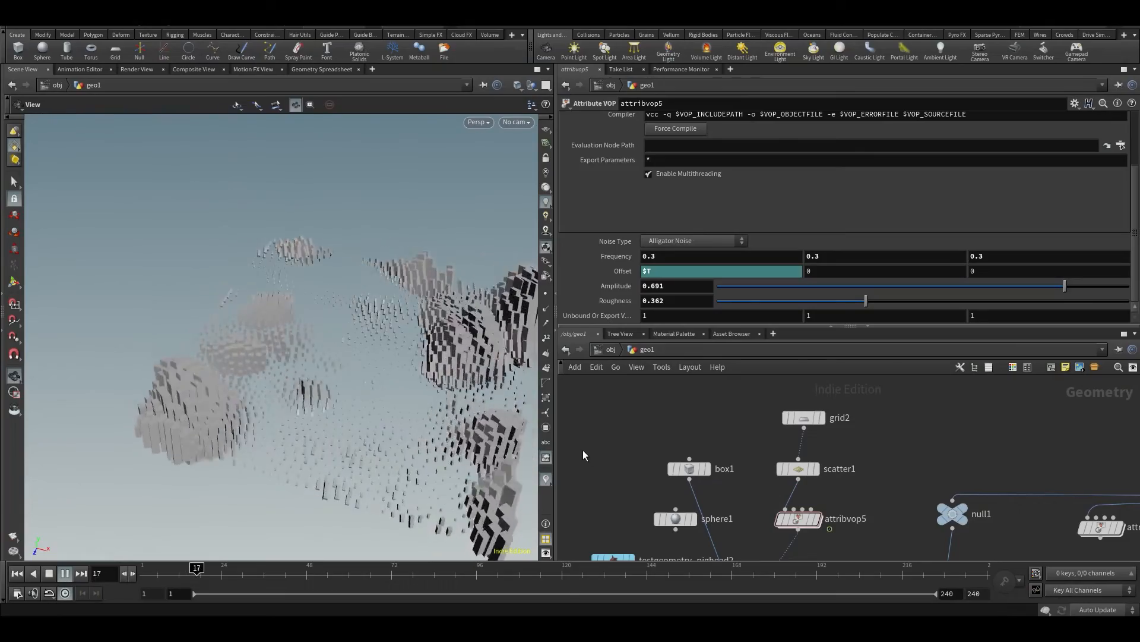
pyautogui.moveTo(556, 425); pyautogui.dragTo(581, 428)
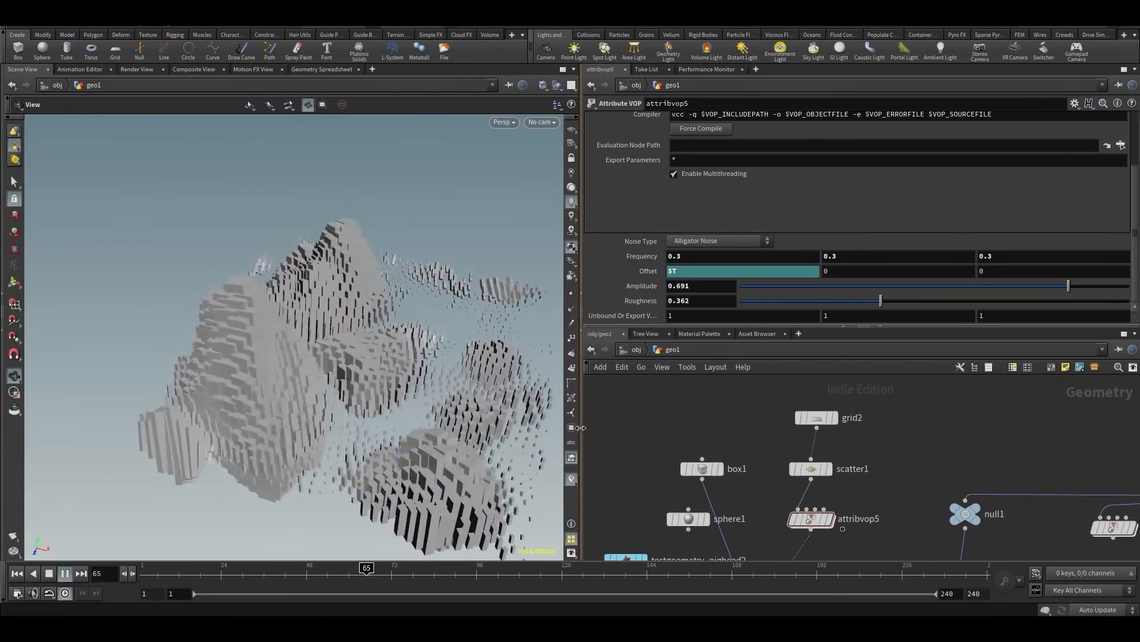
pyautogui.moveTo(355, 306); pyautogui.dragTo(317, 338)
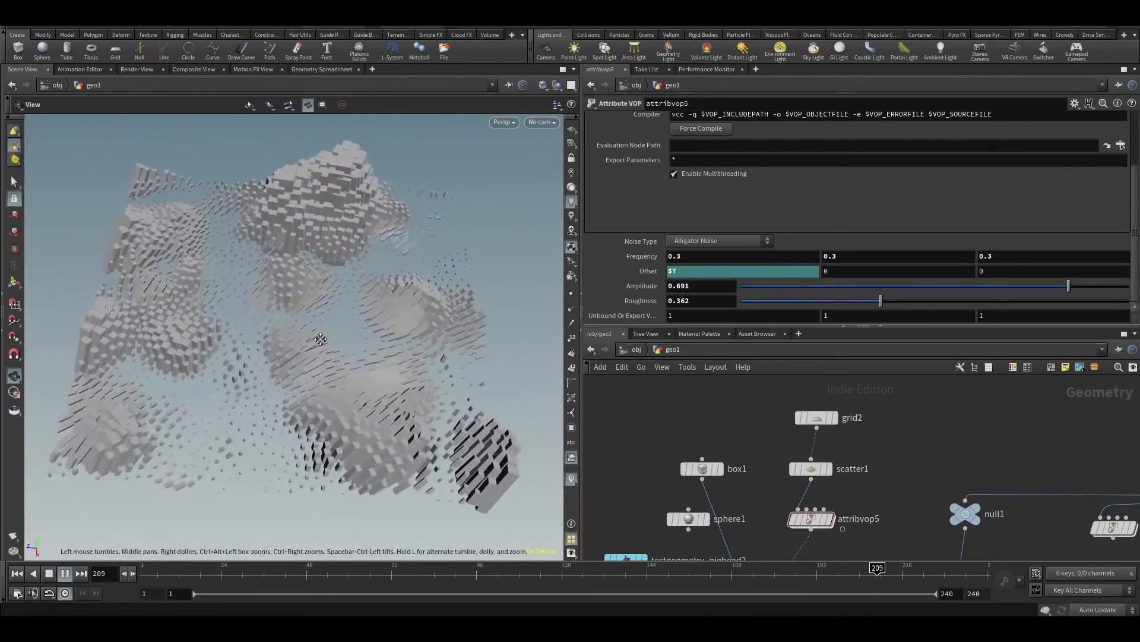